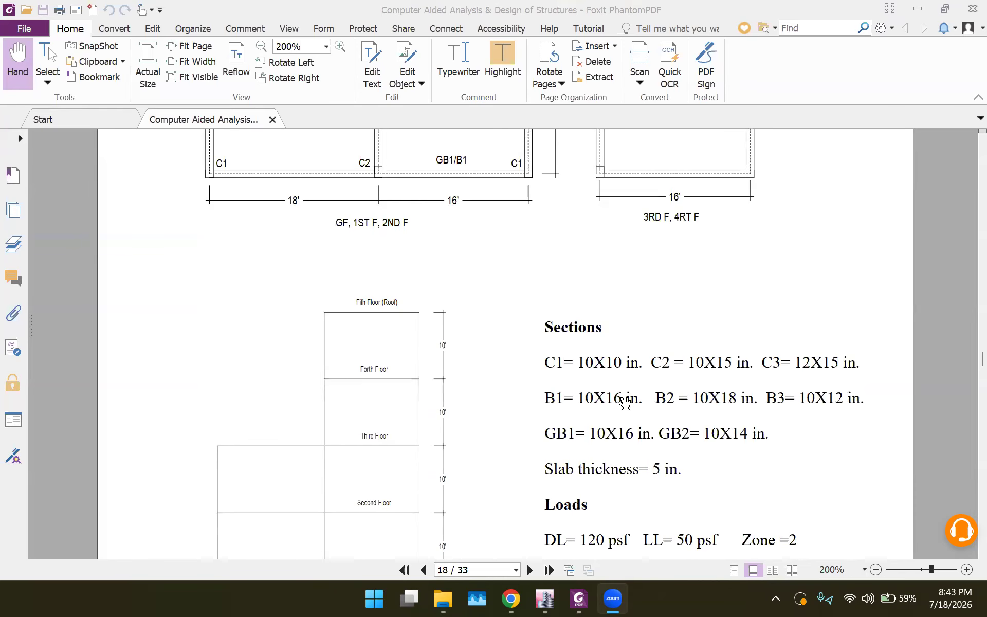
Step: Examine the building's floor plans, elevation, member sections, loads and material properties on page 18 of the PDF
{"action": "scroll", "coordinate": [319, 388], "scroll_direction": "down", "scroll_amount": 3}
{"action": "scroll", "coordinate": [295, 262], "scroll_direction": "up", "scroll_amount": 7}
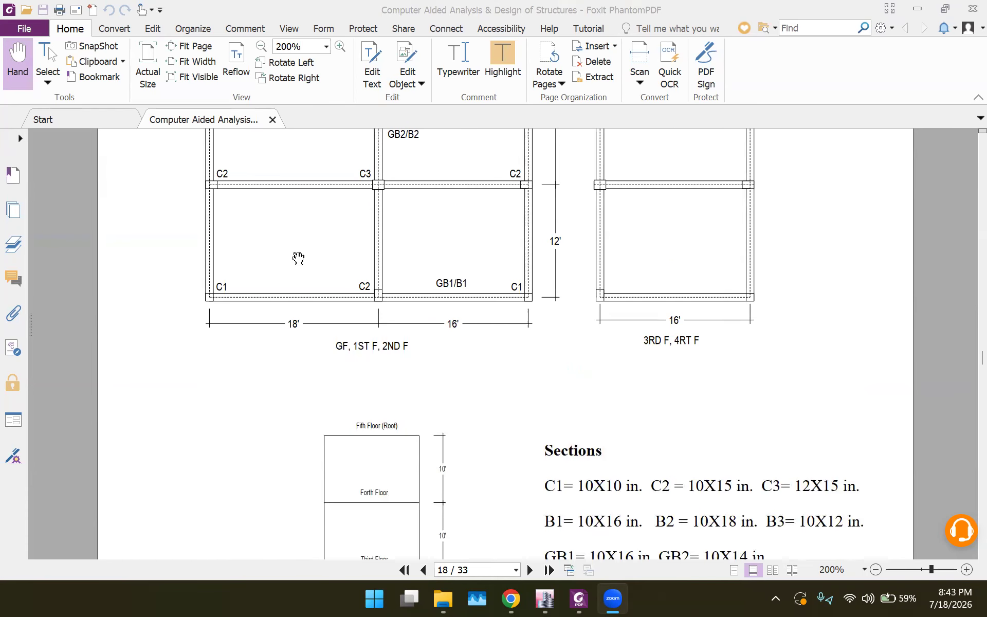
{"action": "scroll", "coordinate": [293, 244], "scroll_direction": "up", "scroll_amount": 3}
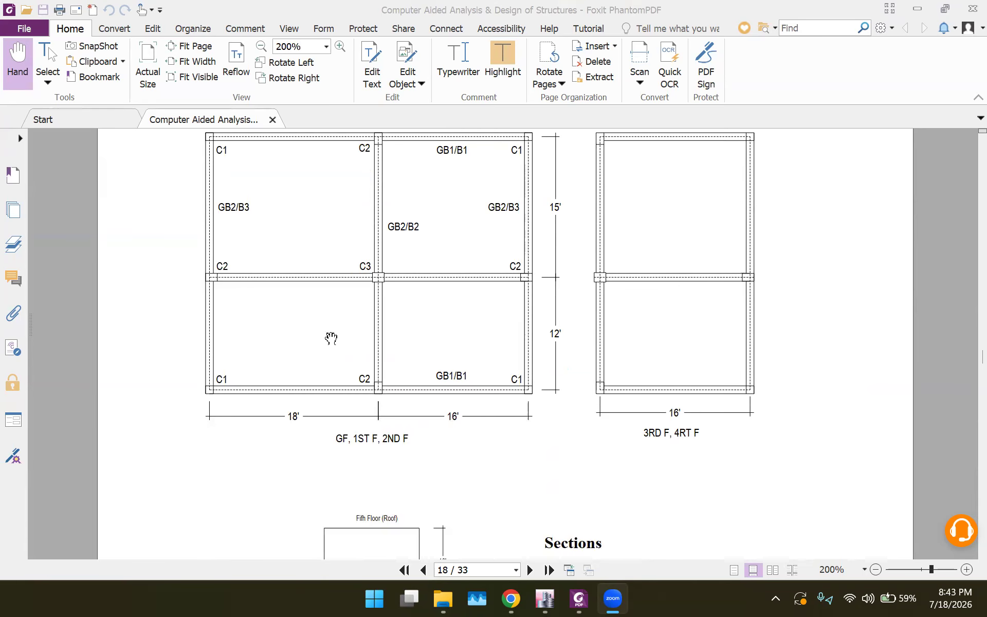
{"action": "scroll", "coordinate": [331, 338], "scroll_direction": "down", "scroll_amount": 5}
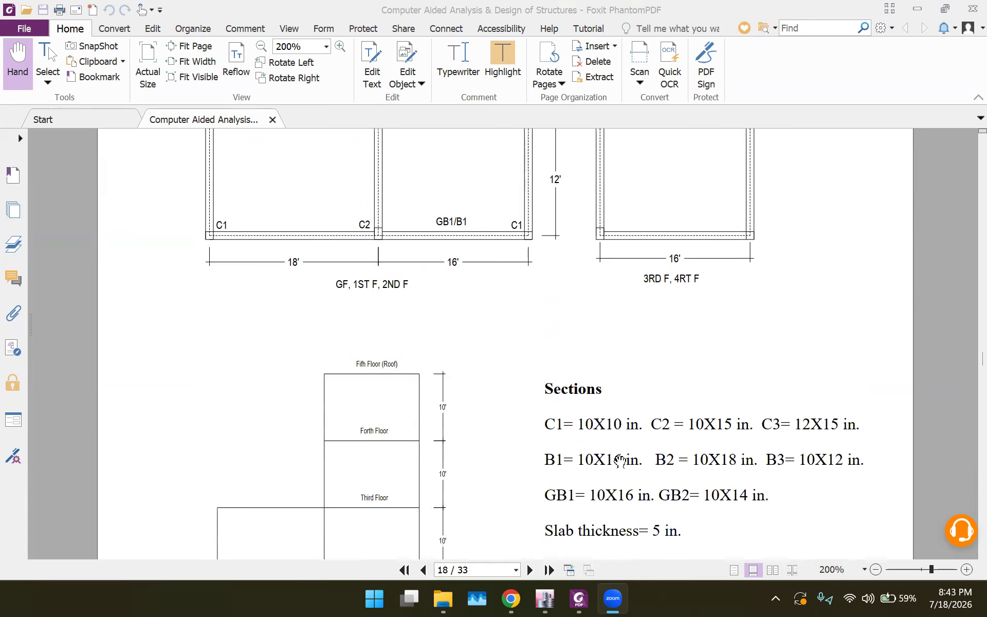
{"action": "scroll", "coordinate": [638, 462], "scroll_direction": "down", "scroll_amount": 2}
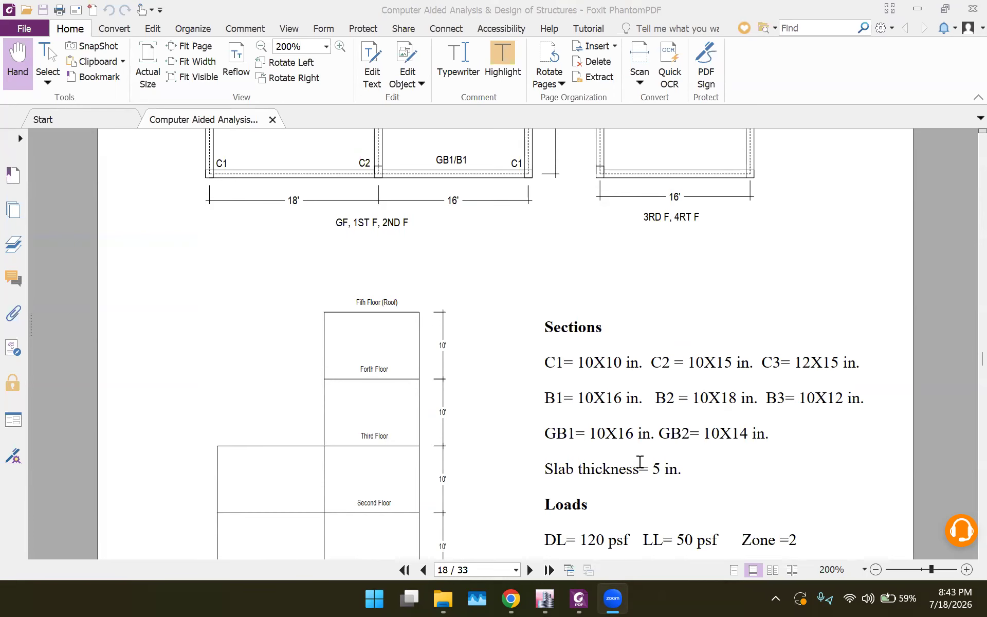
{"action": "scroll", "coordinate": [504, 405], "scroll_direction": "up", "scroll_amount": 3}
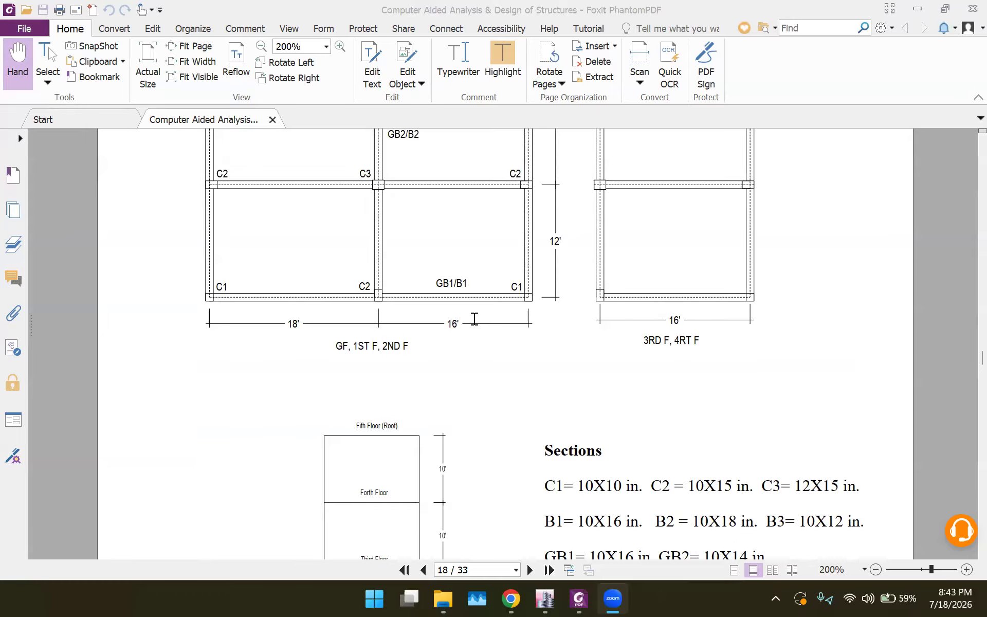
{"action": "scroll", "coordinate": [562, 418], "scroll_direction": "down", "scroll_amount": 3}
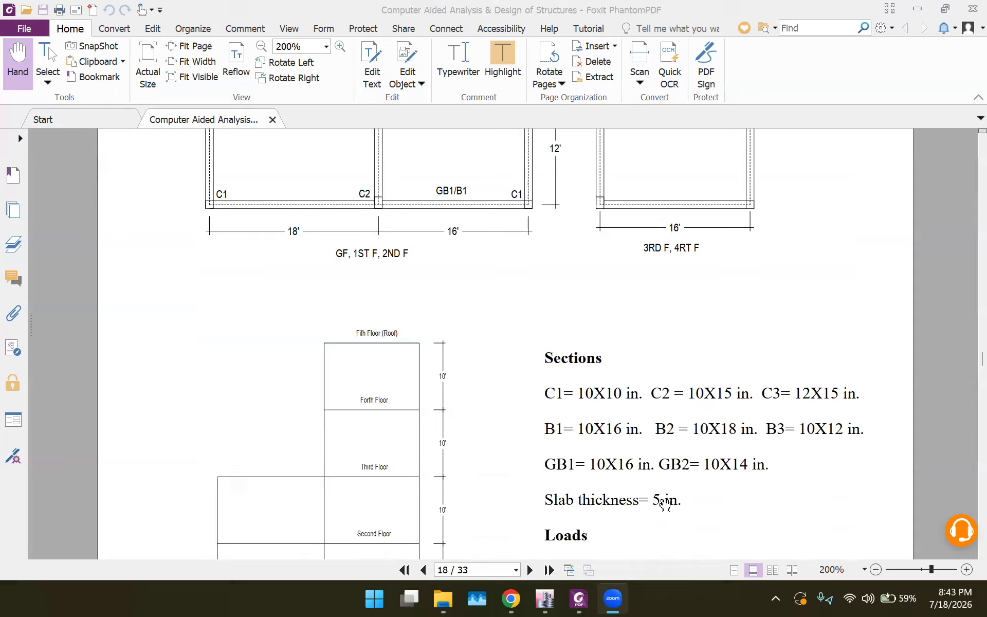
{"action": "scroll", "coordinate": [566, 478], "scroll_direction": "down", "scroll_amount": 3}
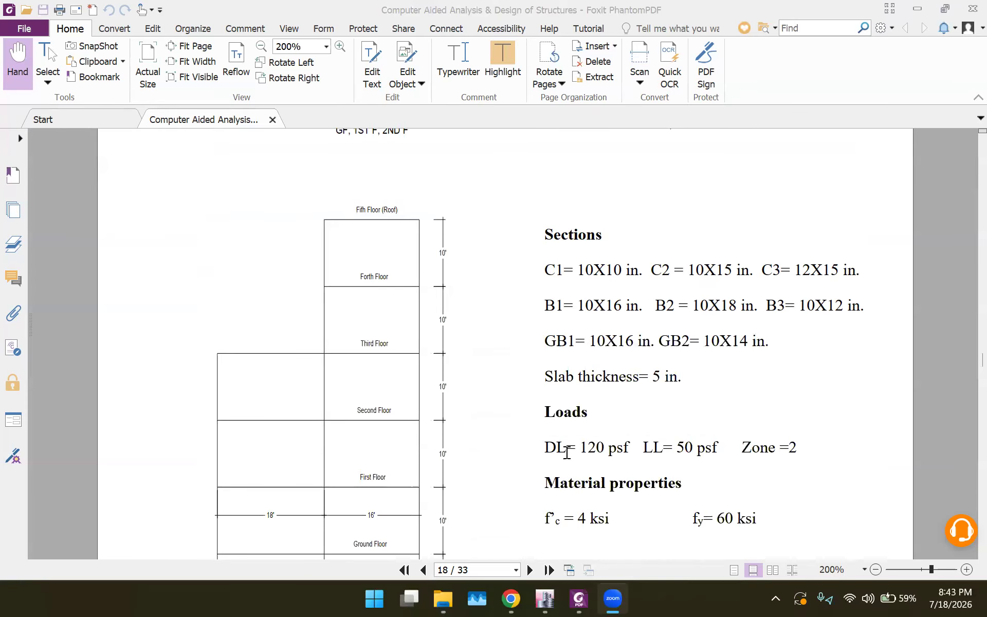
{"action": "scroll", "coordinate": [567, 453], "scroll_direction": "down", "scroll_amount": 1}
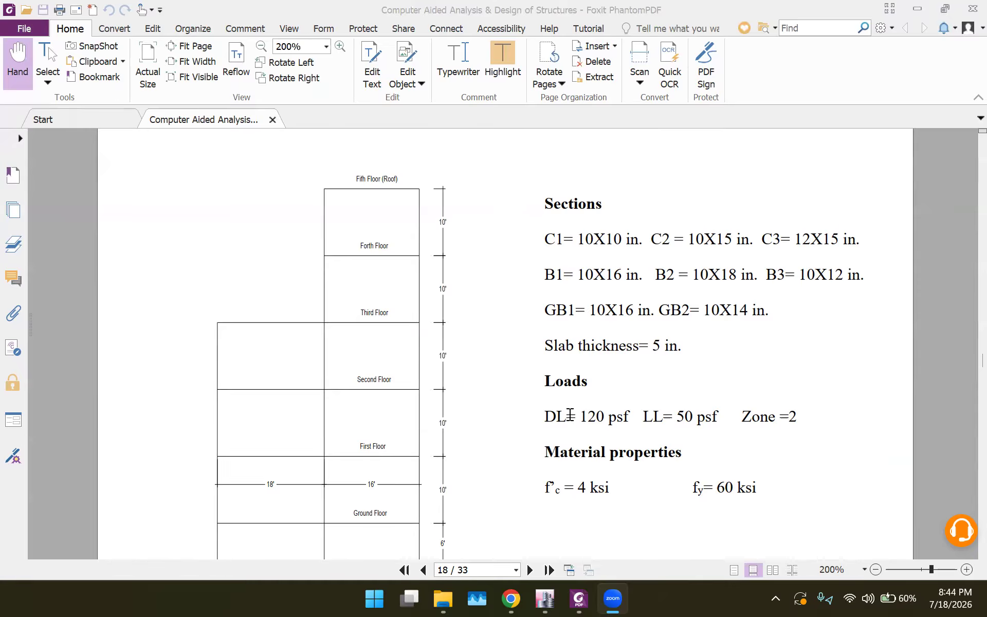
{"action": "scroll", "coordinate": [408, 399], "scroll_direction": "down", "scroll_amount": 1}
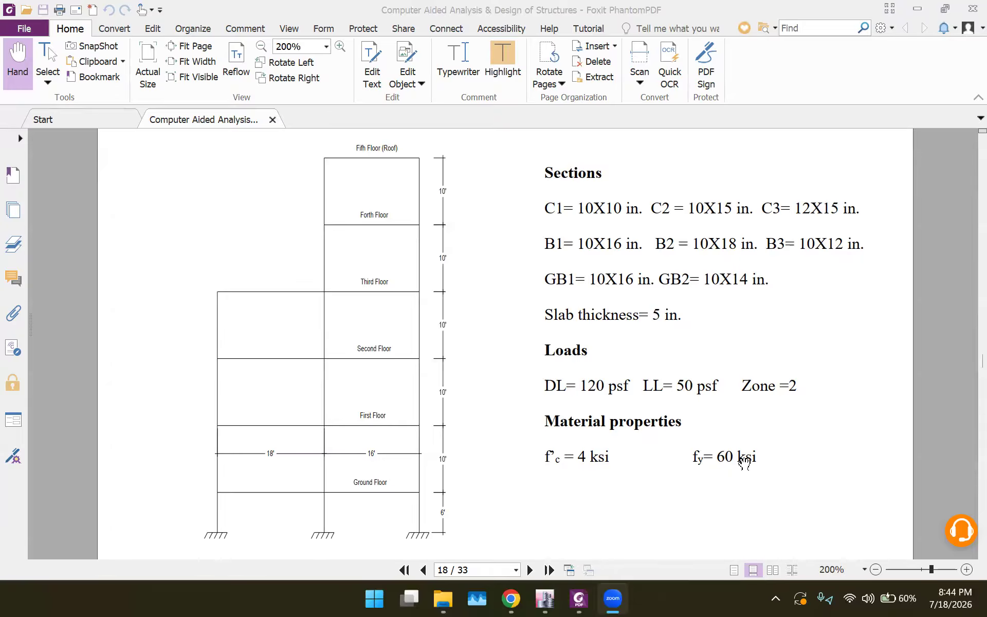
{"action": "scroll", "coordinate": [460, 450], "scroll_direction": "down", "scroll_amount": 1}
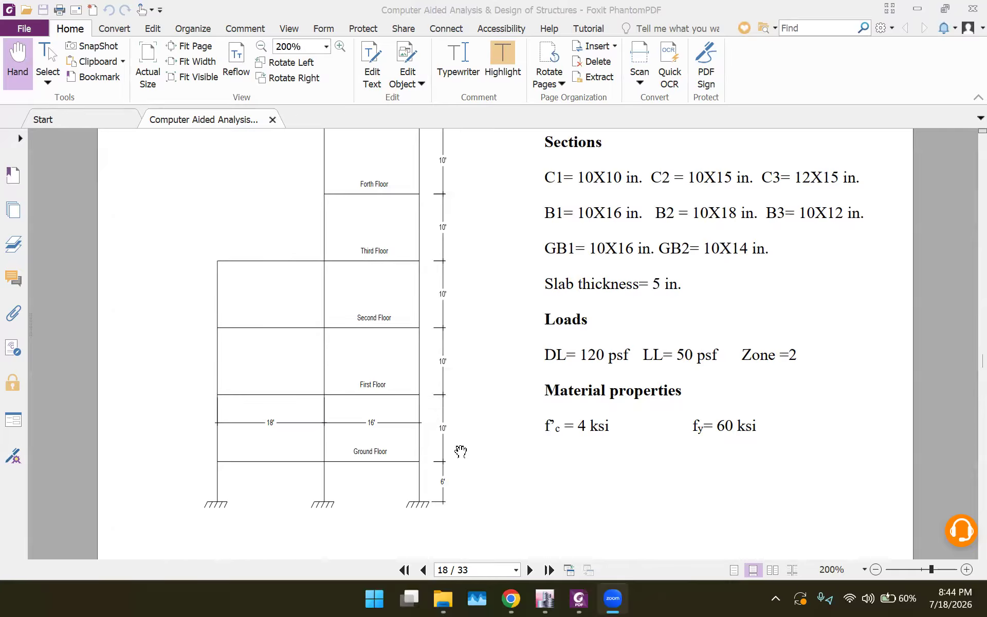
{"action": "scroll", "coordinate": [461, 451], "scroll_direction": "down", "scroll_amount": 6}
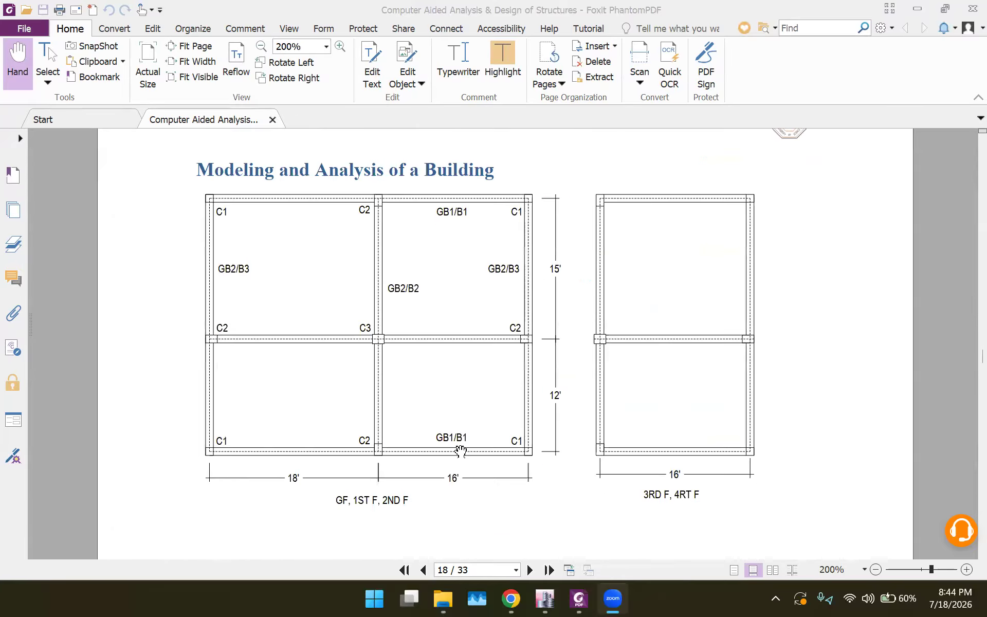
{"action": "scroll", "coordinate": [461, 451], "scroll_direction": "down", "scroll_amount": 8}
{"action": "scroll", "coordinate": [461, 451], "scroll_direction": "up", "scroll_amount": 10}
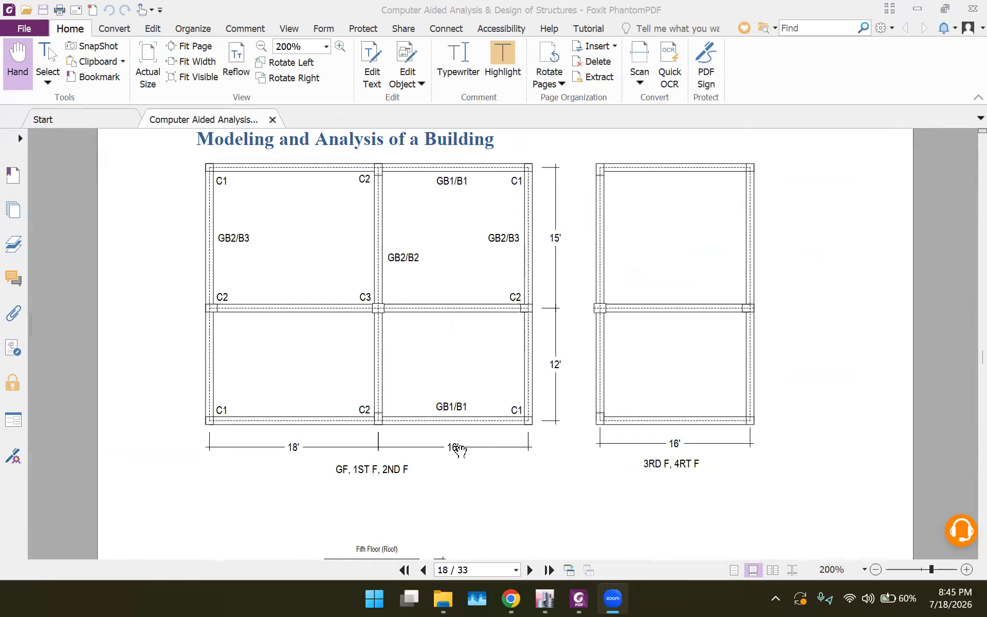
{"action": "scroll", "coordinate": [461, 451], "scroll_direction": "up", "scroll_amount": 1}
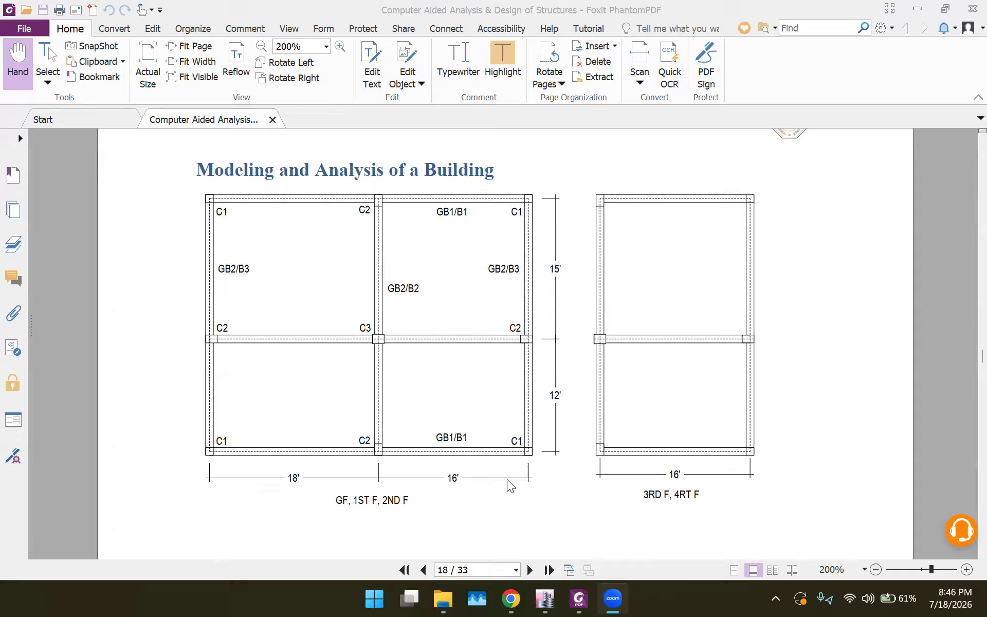
Step: Switch to ETABS and start a new model with built-in U.S. Customary, AISC14, AISC 360-05 and ACI 318-08 settings
{"action": "left_click", "coordinate": [546, 598]}
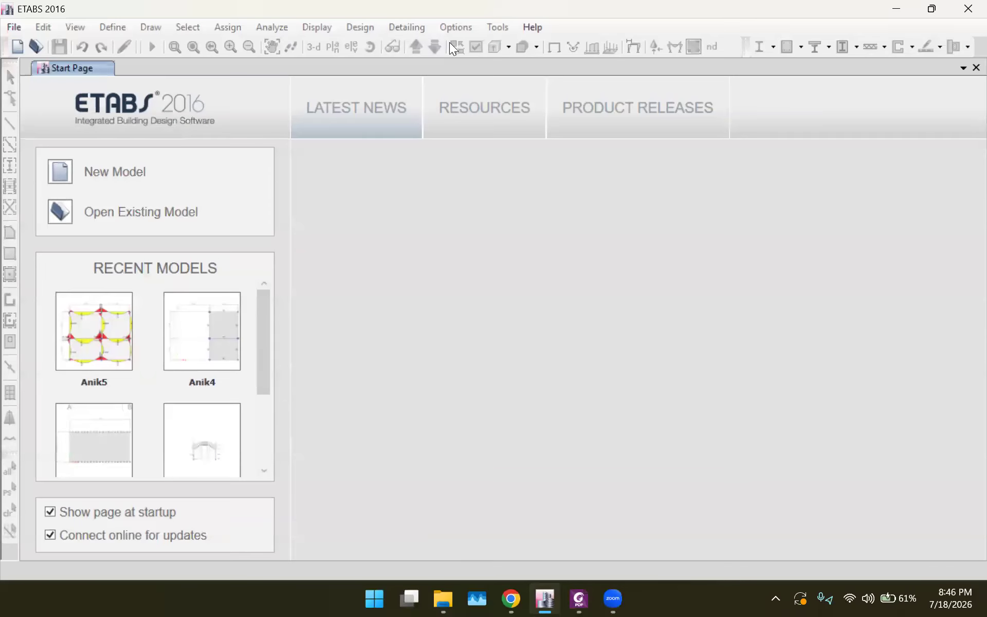
{"action": "left_click", "coordinate": [99, 177]}
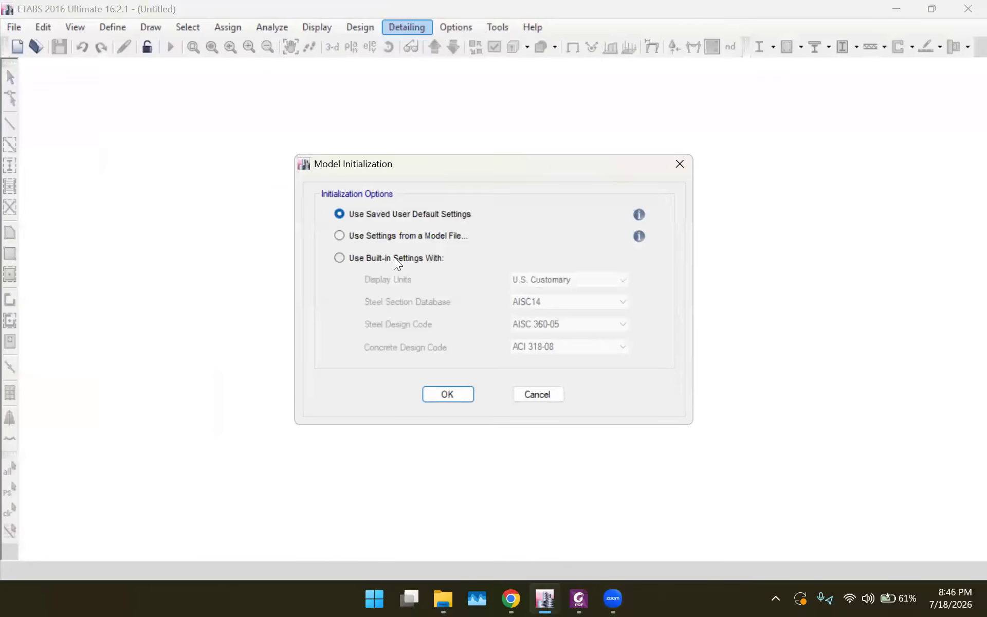
{"action": "left_click", "coordinate": [397, 260]}
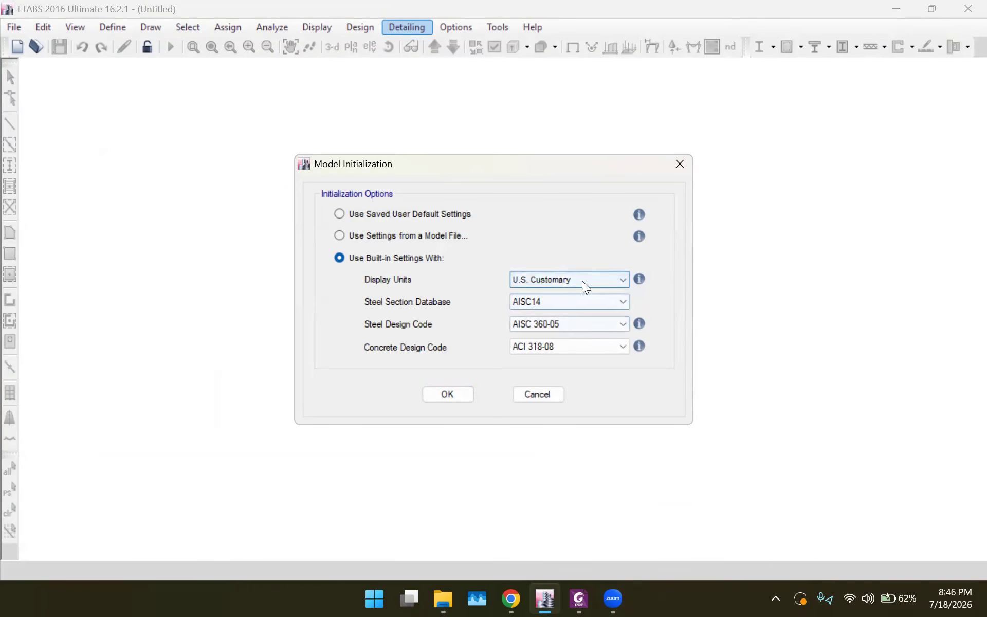
{"action": "left_click", "coordinate": [456, 401]}
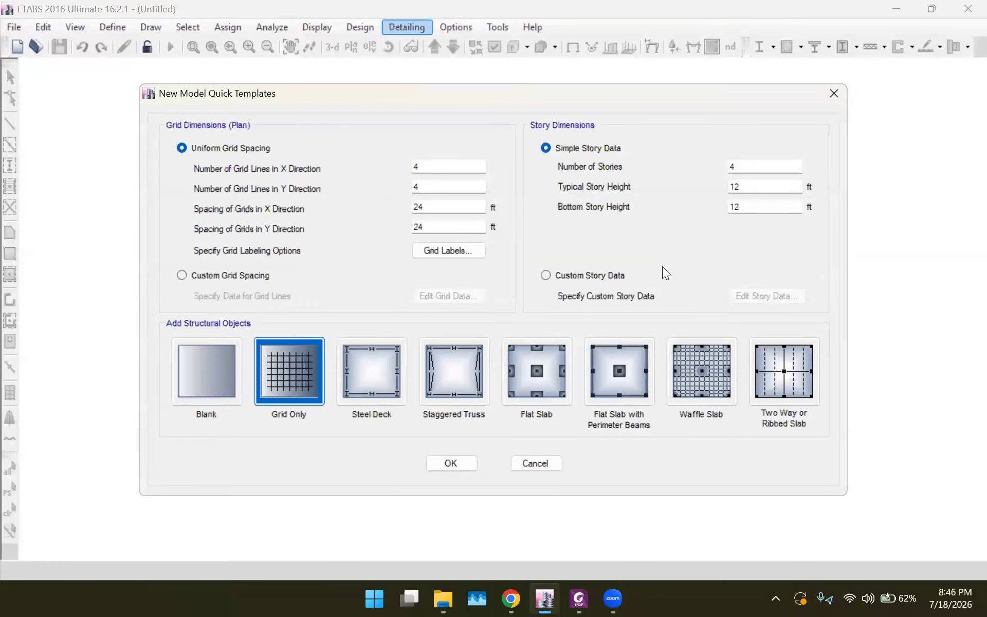
Step: Switch to Foxit PhantomPDF and sketch labelled X and Y axes beside the floor plan with the Pencil tool
{"action": "left_click", "coordinate": [579, 598]}
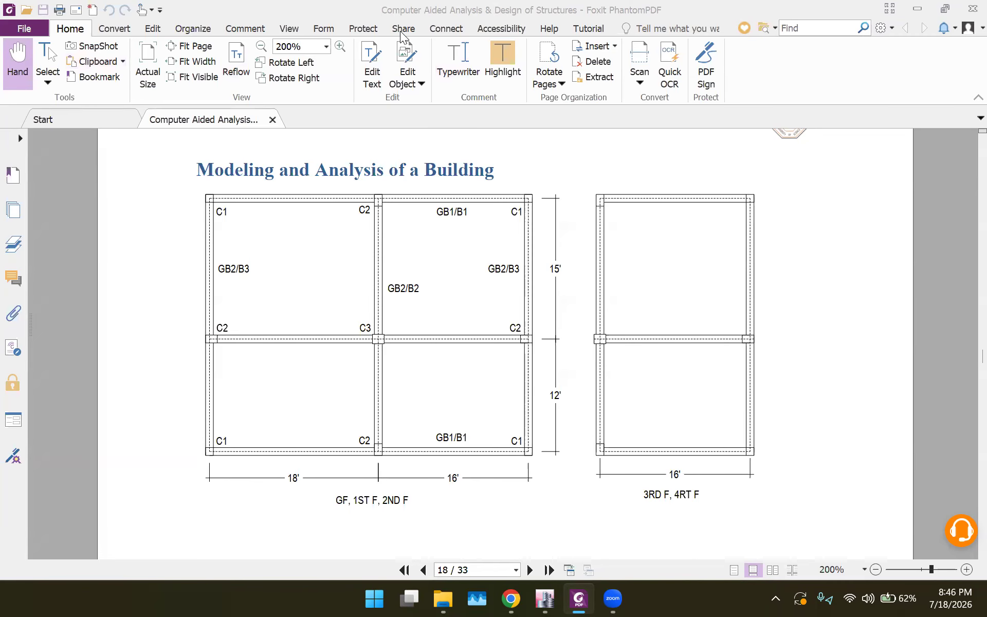
{"action": "left_click", "coordinate": [246, 28]}
{"action": "left_click", "coordinate": [375, 46]}
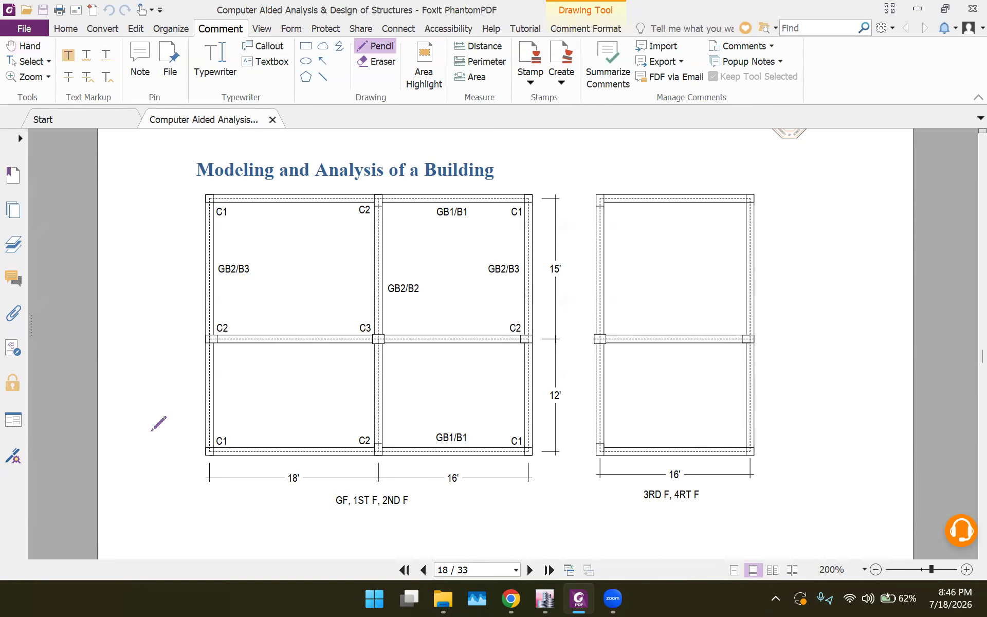
{"action": "mouse_move", "coordinate": [132, 419]}
{"action": "left_mouse_down"}
{"action": "mouse_move", "coordinate": [132, 503]}
{"action": "mouse_move", "coordinate": [197, 511]}
{"action": "left_mouse_up"}
{"action": "mouse_move", "coordinate": [185, 506]}
{"action": "left_mouse_down"}
{"action": "mouse_move", "coordinate": [199, 509]}
{"action": "mouse_move", "coordinate": [187, 530]}
{"action": "mouse_move", "coordinate": [225, 530]}
{"action": "left_mouse_up"}
{"action": "mouse_move", "coordinate": [126, 427]}
{"action": "left_mouse_down"}
{"action": "mouse_move", "coordinate": [132, 419]}
{"action": "mouse_move", "coordinate": [137, 429]}
{"action": "left_mouse_up"}
{"action": "left_click_drag", "start_coordinate": [138, 392], "coordinate": [147, 389]}
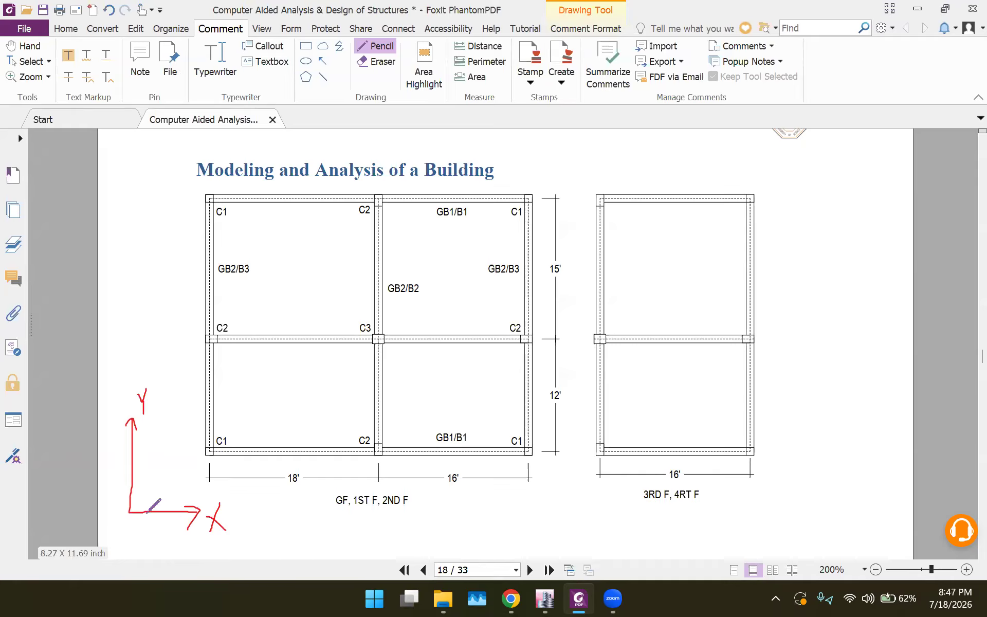
Step: Mark the three grid lines in the X direction and the three in the Y direction on the floor plan with the Pencil
{"action": "mouse_move", "coordinate": [144, 490]}
{"action": "left_mouse_down"}
{"action": "mouse_move", "coordinate": [145, 521]}
{"action": "mouse_move", "coordinate": [159, 532]}
{"action": "left_mouse_up"}
{"action": "left_click_drag", "start_coordinate": [182, 479], "coordinate": [181, 532]}
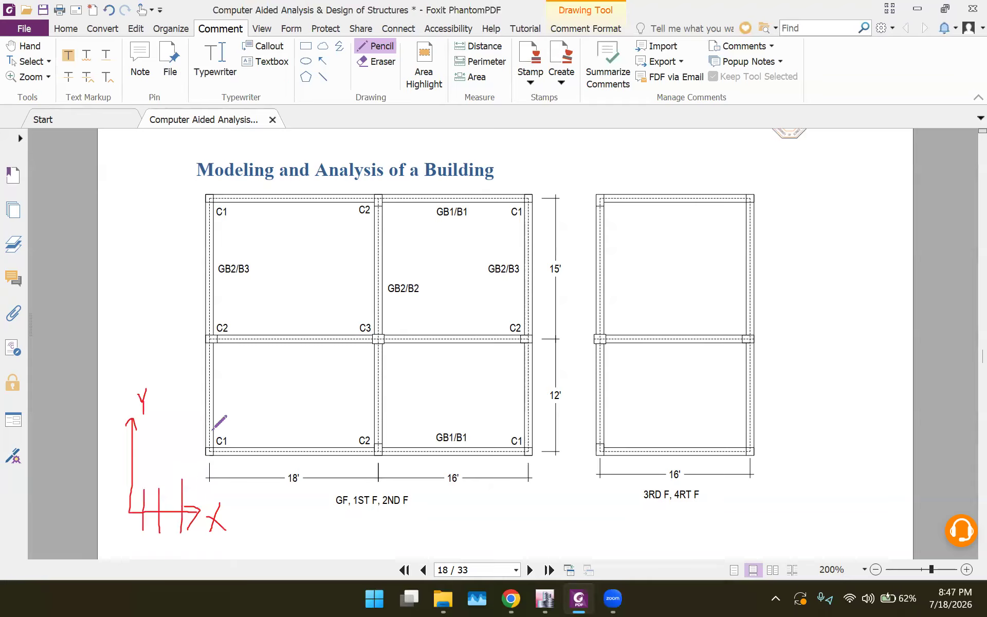
{"action": "left_click_drag", "start_coordinate": [210, 410], "coordinate": [208, 478]}
{"action": "left_click_drag", "start_coordinate": [378, 469], "coordinate": [377, 435]}
{"action": "left_click_drag", "start_coordinate": [527, 413], "coordinate": [527, 469]}
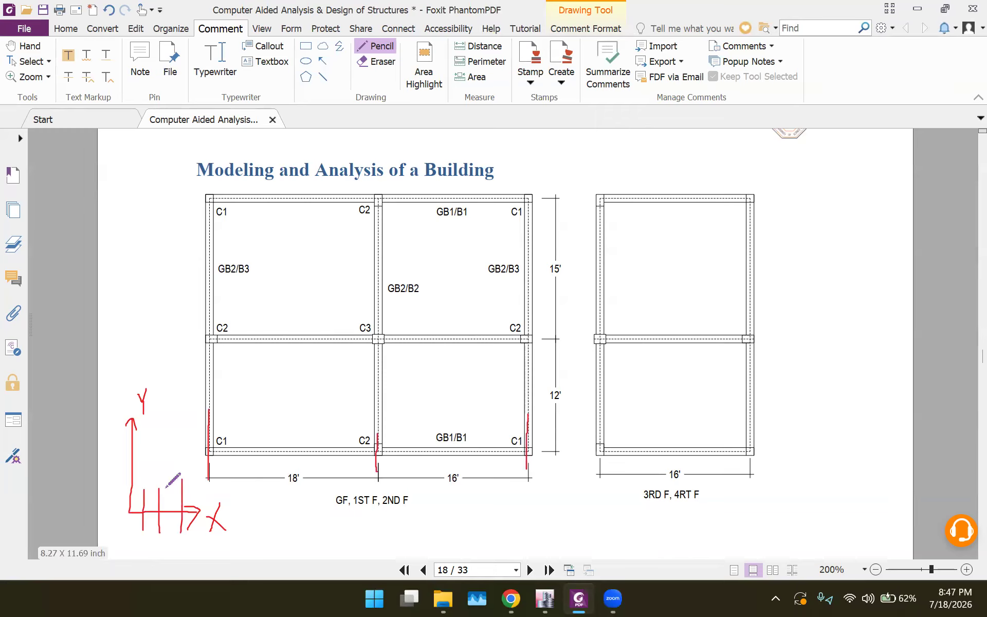
{"action": "mouse_move", "coordinate": [114, 484]}
{"action": "left_mouse_down"}
{"action": "mouse_move", "coordinate": [157, 484]}
{"action": "mouse_move", "coordinate": [148, 445]}
{"action": "mouse_move", "coordinate": [230, 451]}
{"action": "left_mouse_up"}
{"action": "left_click_drag", "start_coordinate": [193, 340], "coordinate": [227, 340]}
{"action": "left_click_drag", "start_coordinate": [196, 197], "coordinate": [225, 197]}
Step: Undo all the pencil marks and axes sketched on the floor plan
{"action": "key", "text": "ctrl+z"}
{"action": "key", "text": "ctrl+z"}
{"action": "key", "text": "ctrl+z"}
{"action": "key", "text": "ctrl+z"}
{"action": "key", "text": "ctrl+z"}
{"action": "key", "text": "ctrl+z"}
{"action": "key", "text": "ctrl+z"}
{"action": "key", "text": "ctrl+z"}
{"action": "key", "text": "ctrl+z"}
{"action": "key", "text": "ctrl+z"}
{"action": "key", "text": "ctrl+z"}
{"action": "key", "text": "ctrl+z"}
{"action": "key", "text": "ctrl+z"}
{"action": "key", "text": "ctrl+z"}
{"action": "key", "text": "ctrl+z"}
{"action": "key", "text": "ctrl+z"}
{"action": "key", "text": "ctrl+z"}
{"action": "key", "text": "ctrl+z"}
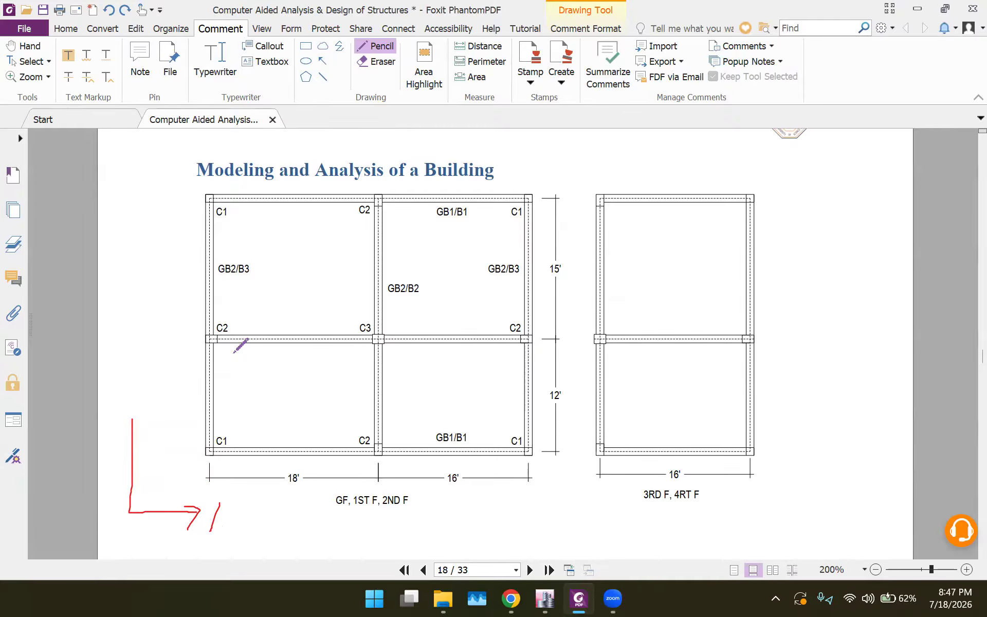
Step: Return to ETABS and set the number of grid lines to 3 in both the X and Y directions
{"action": "left_click", "coordinate": [545, 598]}
{"action": "type", "text": "\\3"}
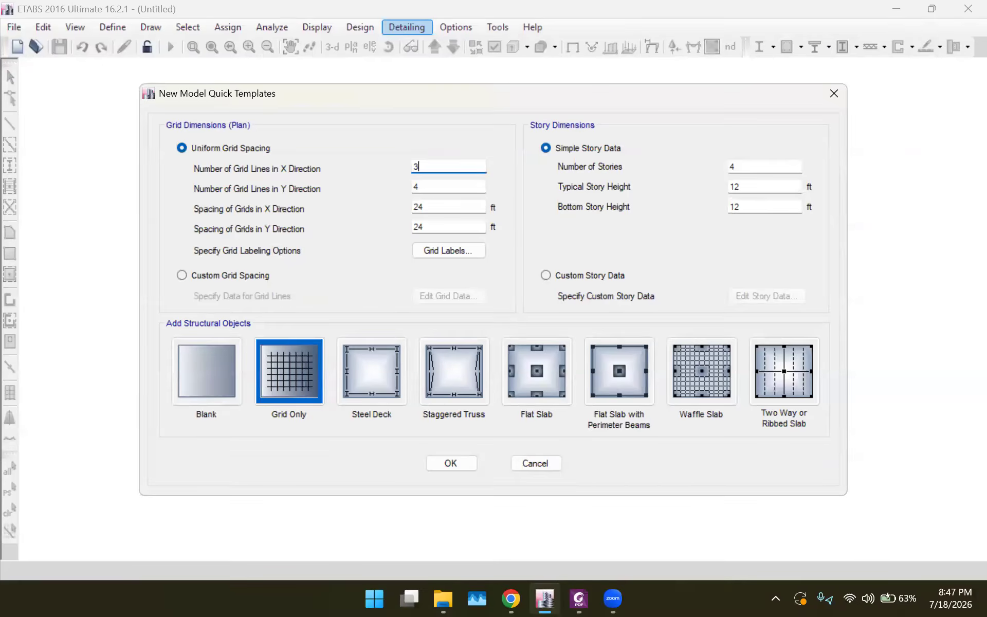
{"action": "left_click", "coordinate": [430, 187]}
{"action": "key", "text": "BackSpace"}
Step: Choose custom grid spacing, open the grid data for editing and display it as spacing
{"action": "left_click", "coordinate": [259, 278]}
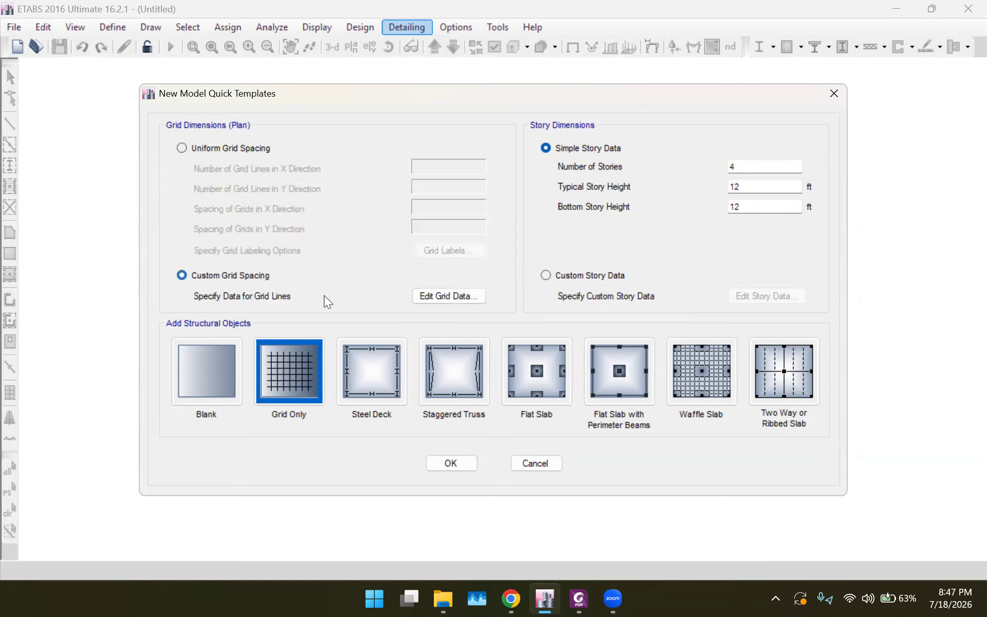
{"action": "left_click", "coordinate": [447, 296]}
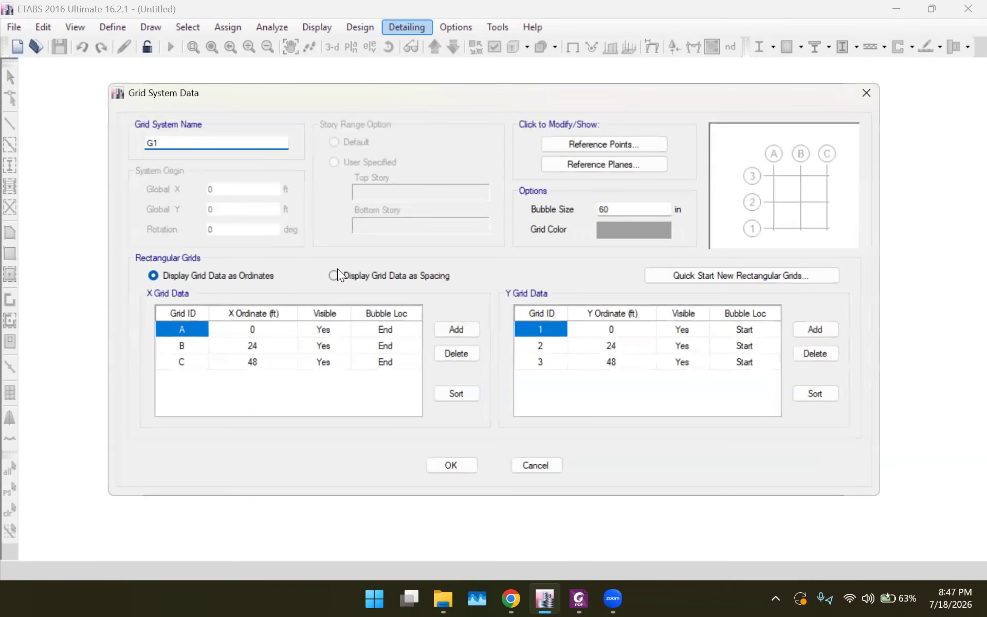
{"action": "left_click", "coordinate": [334, 276]}
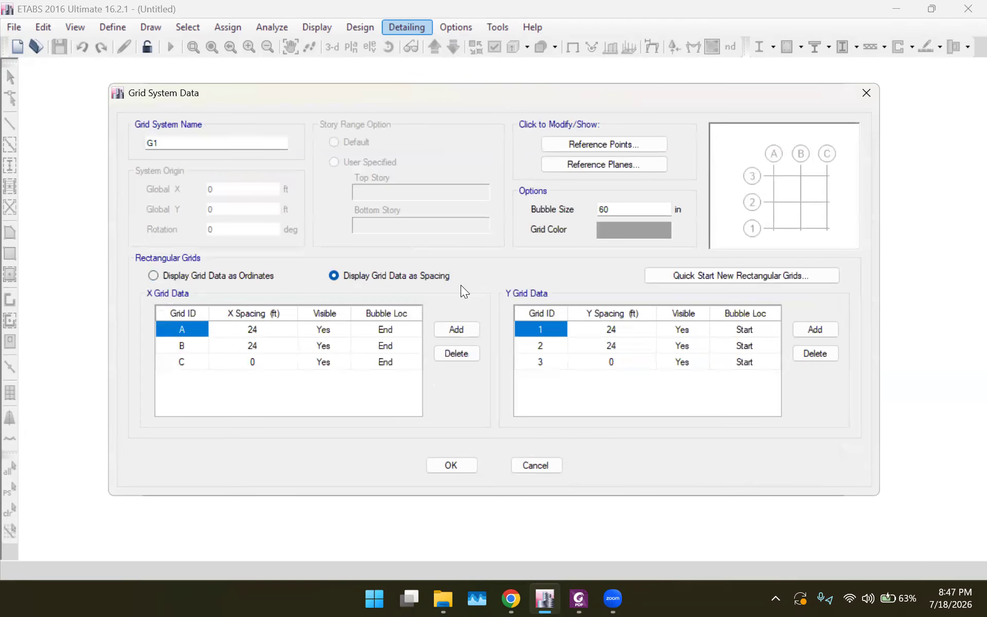
Step: Switch to Foxit PhantomPDF and mark the three vertical grid lines along the lower edge of the larger floor plan with the Pencil
{"action": "left_click", "coordinate": [579, 599]}
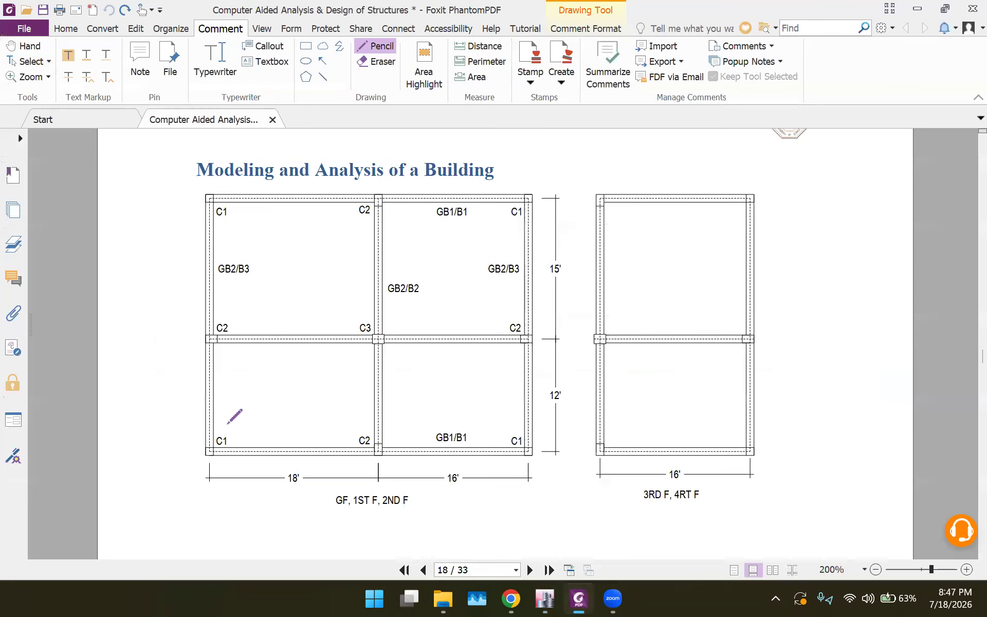
{"action": "left_click_drag", "start_coordinate": [208, 440], "coordinate": [209, 466]}
{"action": "left_click_drag", "start_coordinate": [379, 444], "coordinate": [379, 465]}
{"action": "left_click_drag", "start_coordinate": [528, 448], "coordinate": [528, 478]}
Step: Return to ETABS and set the X grid spacing to 18 ft for grid A and 16 ft for grid B
{"action": "left_click", "coordinate": [545, 598]}
{"action": "left_click", "coordinate": [271, 332]}
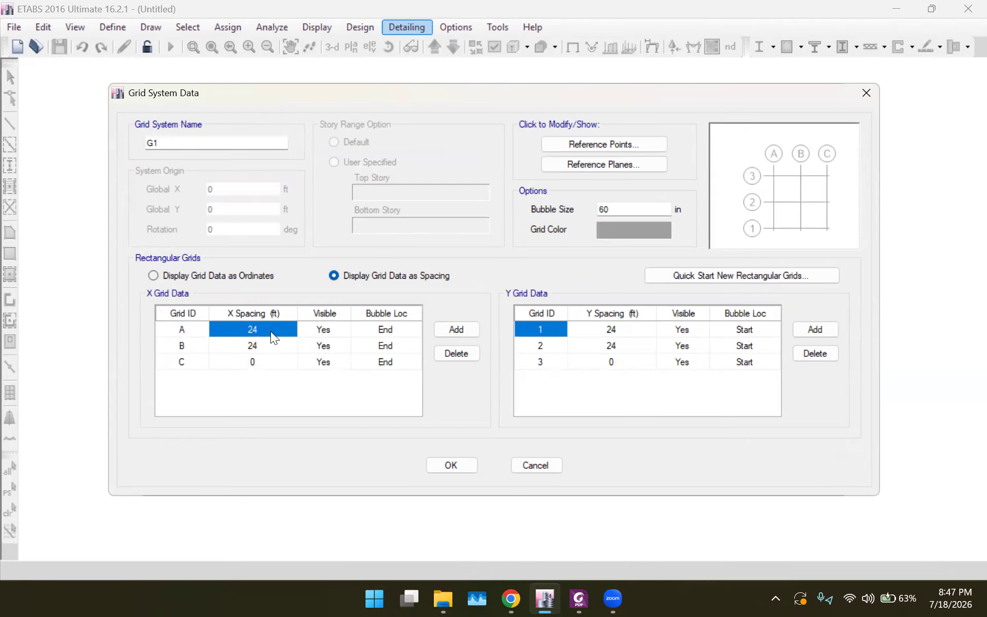
{"action": "type", "text": "18"}
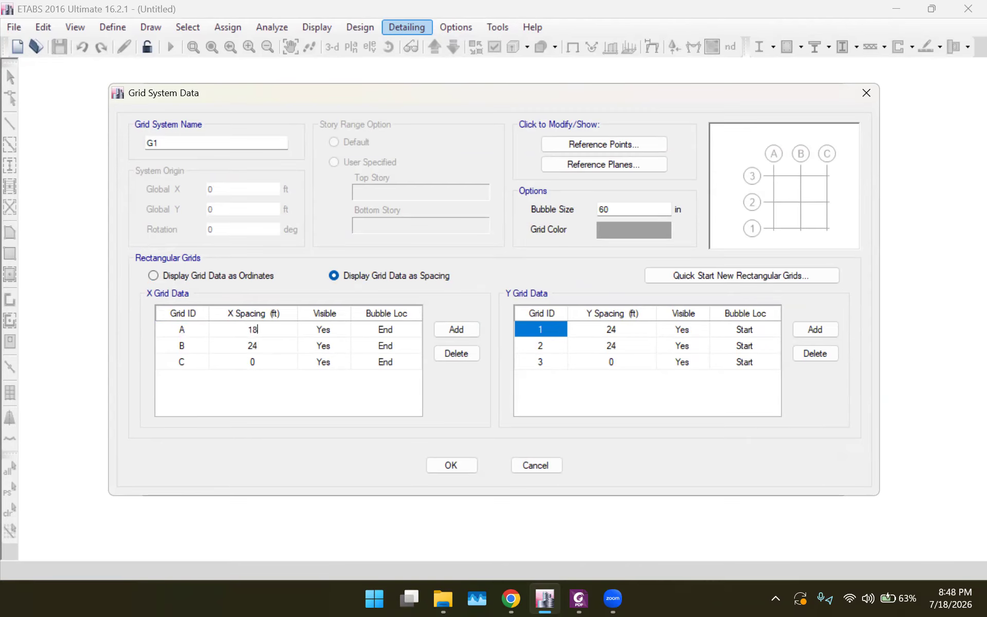
{"action": "left_click", "coordinate": [283, 347]}
{"action": "type", "text": "16"}
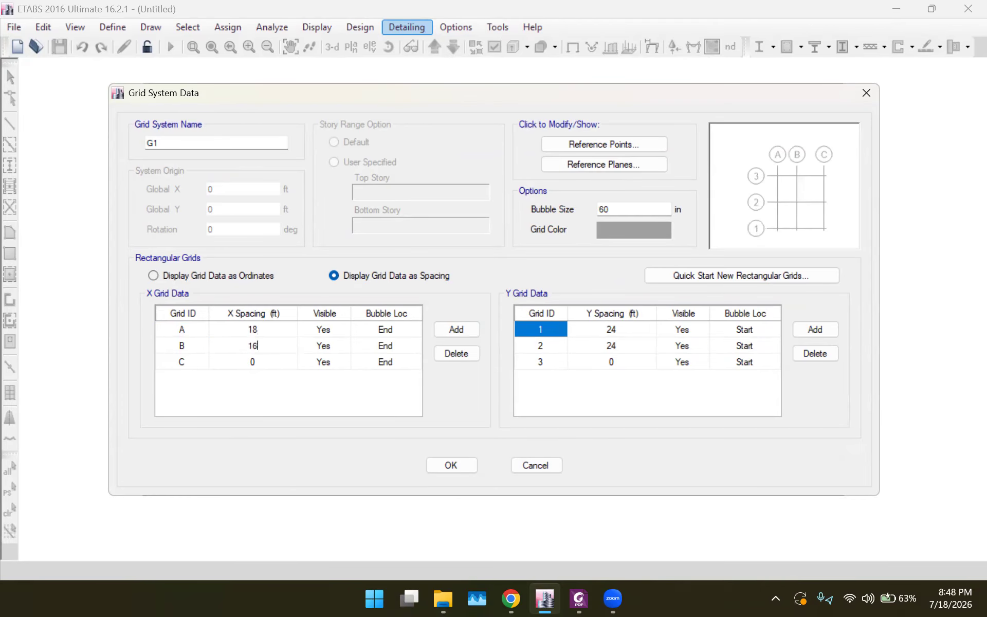
{"action": "left_click", "coordinate": [264, 364]}
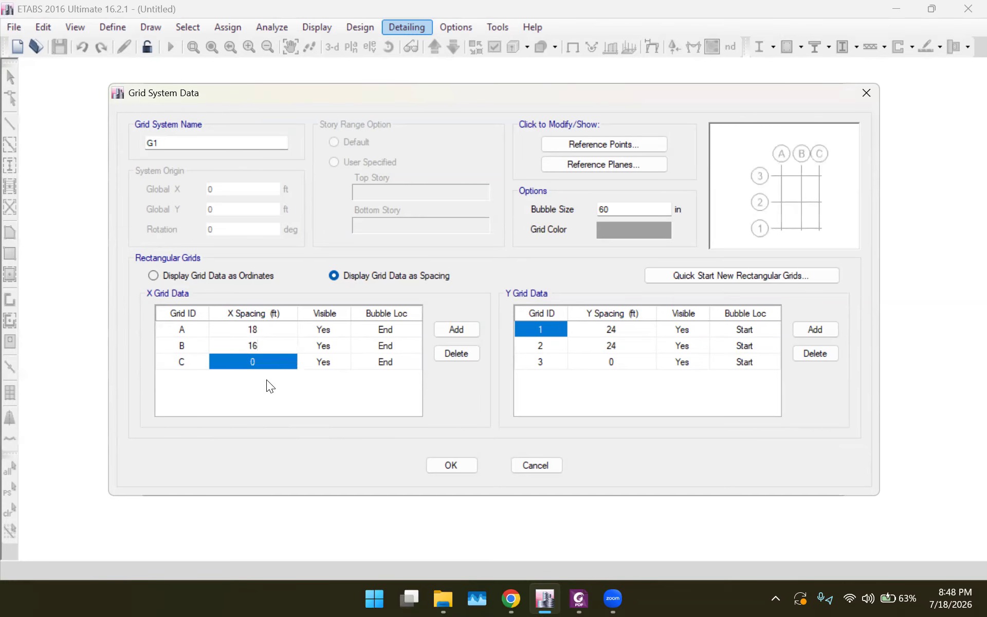
Step: Switch to Foxit PhantomPDF, mark the lower and middle horizontal grid lines with the Pencil, and underline the 12' and 15' dimensions
{"action": "left_click", "coordinate": [579, 598]}
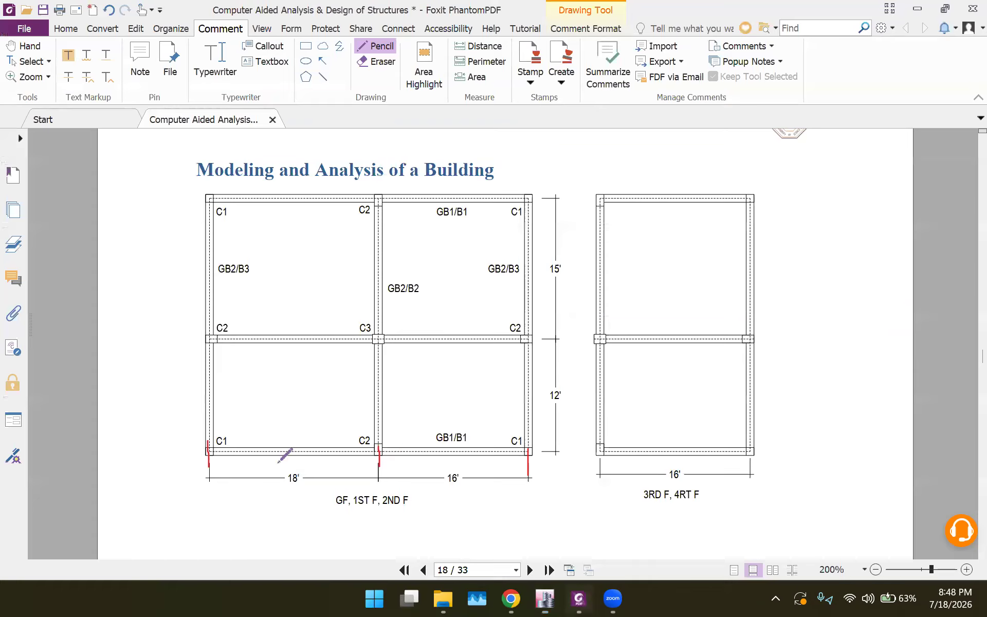
{"action": "left_click_drag", "start_coordinate": [185, 458], "coordinate": [213, 457]}
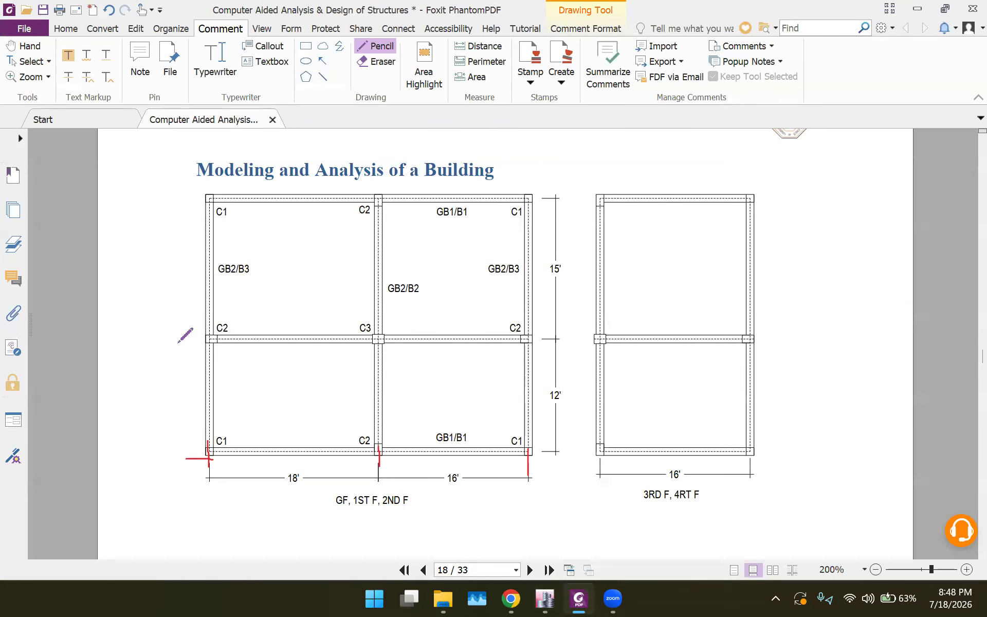
{"action": "left_click_drag", "start_coordinate": [176, 343], "coordinate": [224, 345]}
{"action": "left_click_drag", "start_coordinate": [551, 405], "coordinate": [559, 405]}
{"action": "left_click_drag", "start_coordinate": [542, 278], "coordinate": [562, 278]}
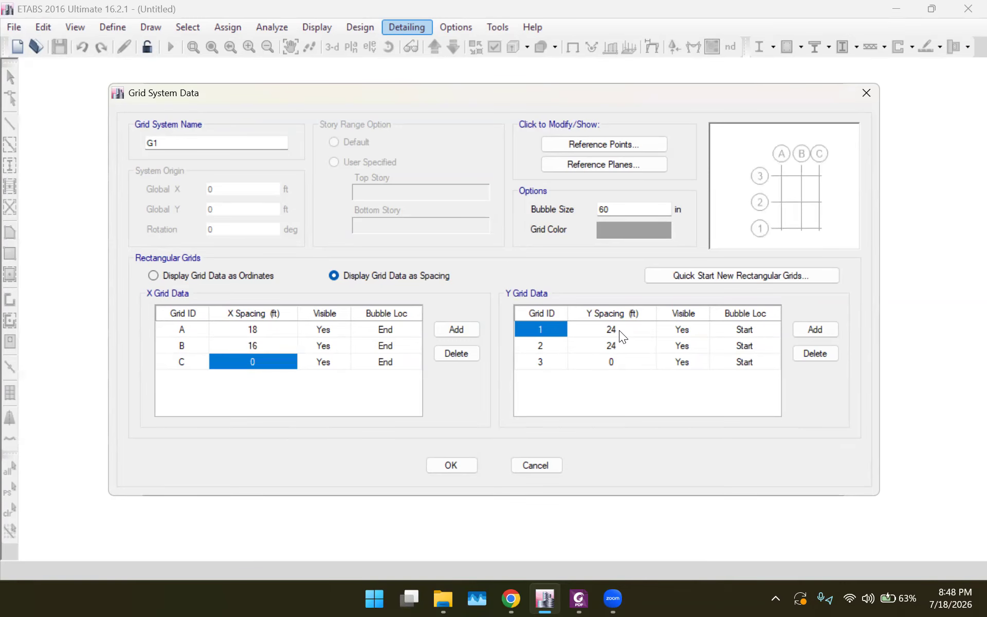
Step: Set the Y grid spacing to 12 ft for grid 1 and 15 ft for grid 2
{"action": "left_click", "coordinate": [611, 330]}
{"action": "type", "text": "12"}
{"action": "left_click", "coordinate": [622, 347]}
{"action": "type", "text": "15"}
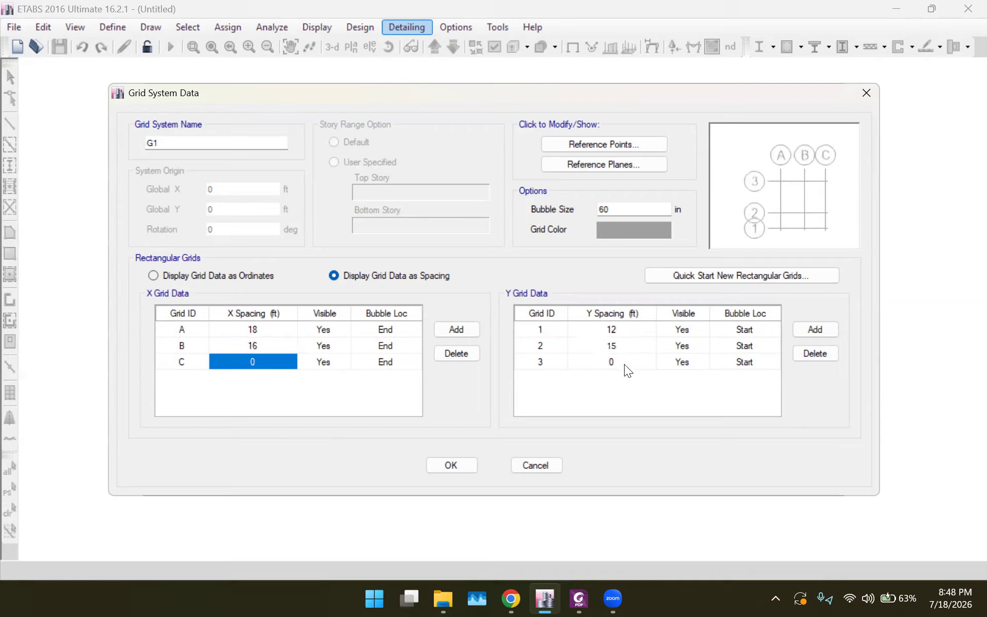
{"action": "left_click", "coordinate": [626, 365]}
Step: Set the grid bubble size to 20 in and accept the grid system data
{"action": "left_click", "coordinate": [613, 209]}
{"action": "key", "text": "BackSpace"}
{"action": "key", "text": "BackSpace"}
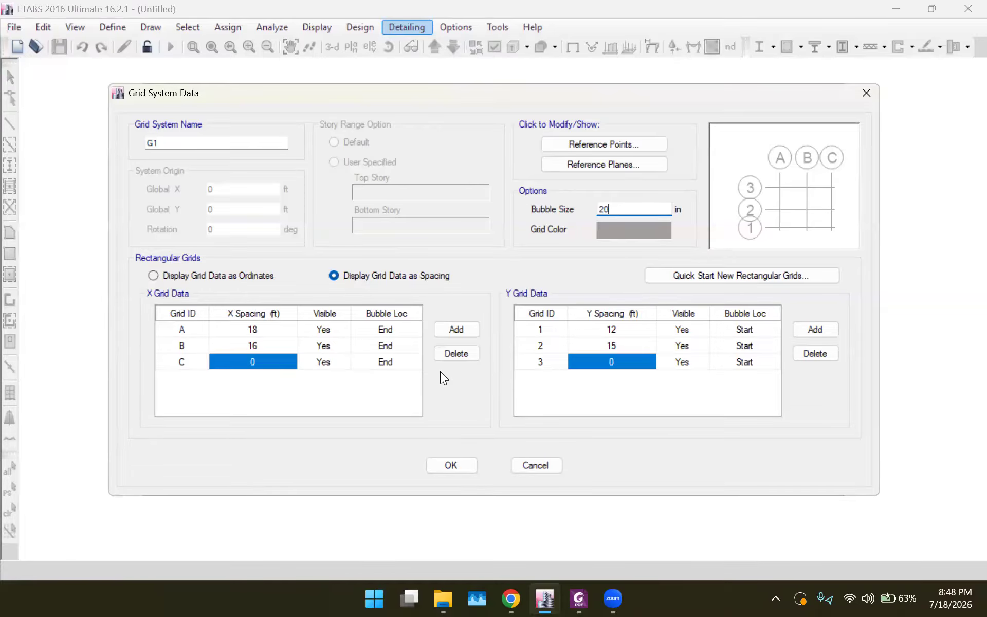
{"action": "left_click", "coordinate": [388, 392]}
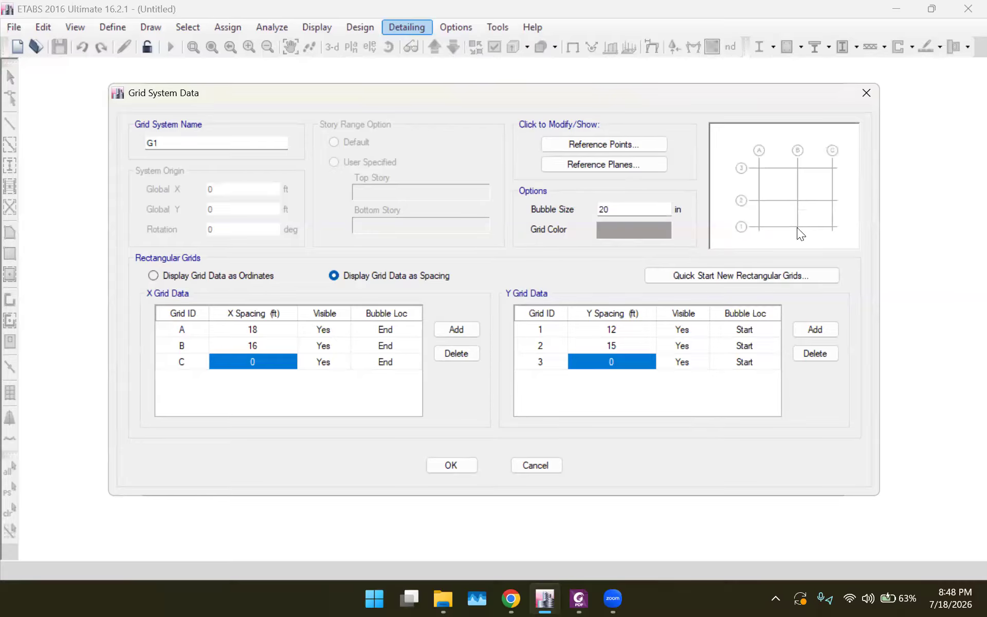
{"action": "left_click", "coordinate": [450, 472]}
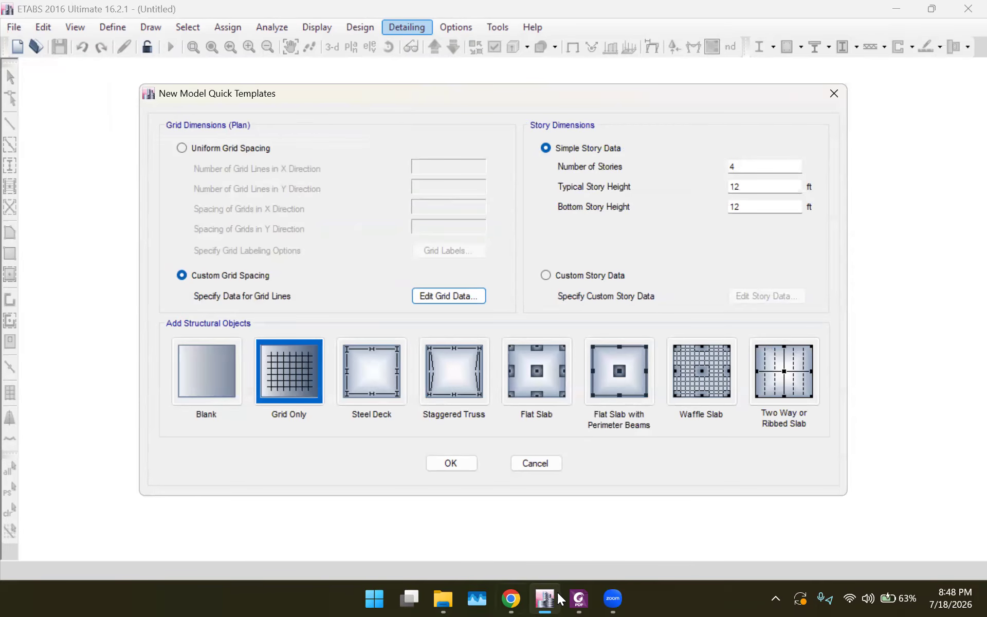
Step: Switch to Foxit PhantomPDF and examine the building elevation with its floor levels and story heights
{"action": "left_click", "coordinate": [571, 598]}
{"action": "scroll", "coordinate": [340, 383], "scroll_direction": "down", "scroll_amount": 10}
{"action": "scroll", "coordinate": [340, 383], "scroll_direction": "down", "scroll_amount": 3}
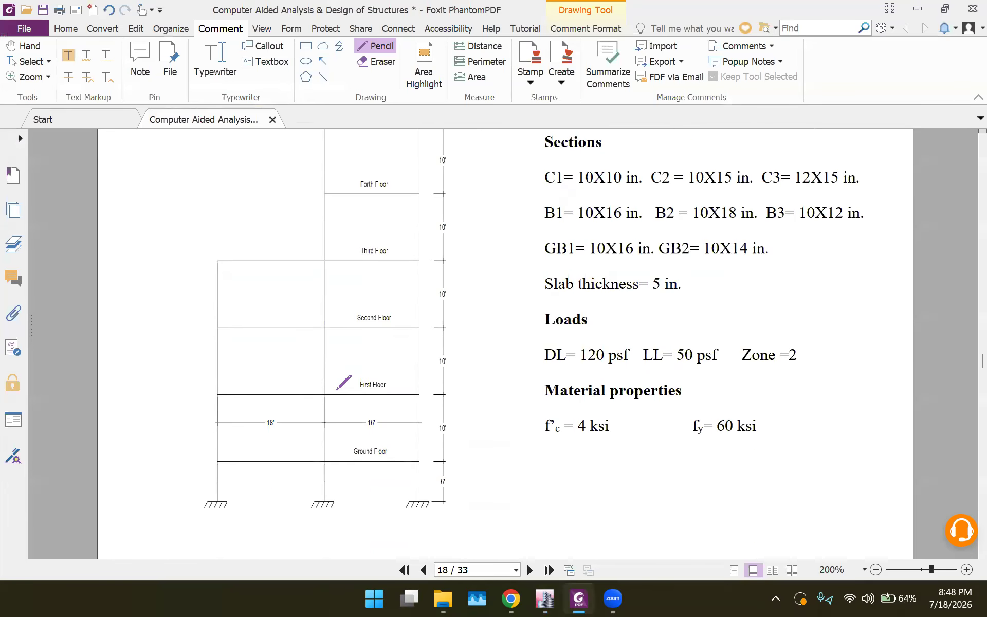
{"action": "left_click", "coordinate": [544, 598]}
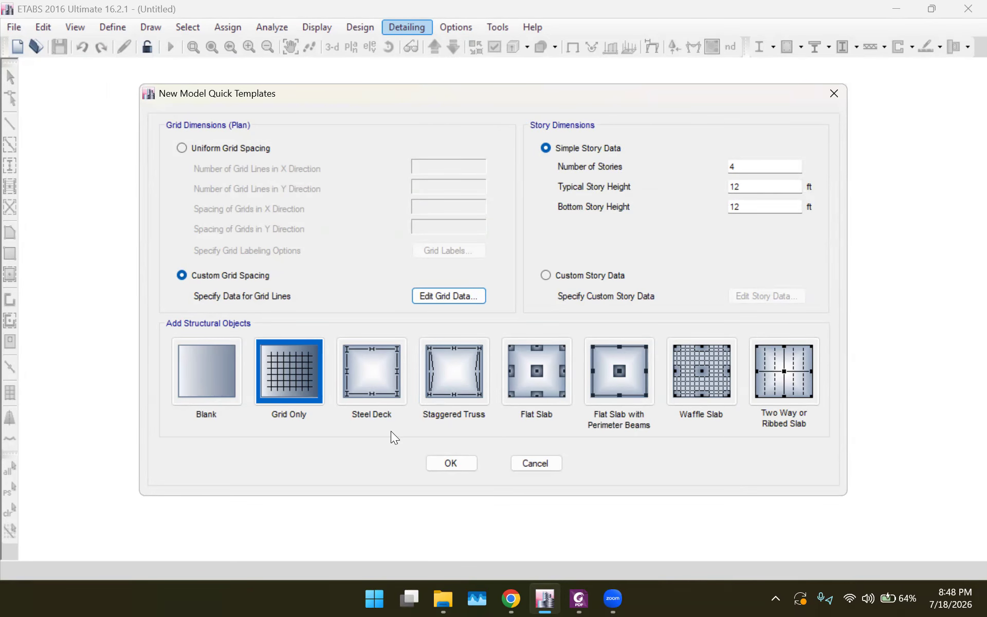
{"action": "left_click", "coordinate": [579, 598]}
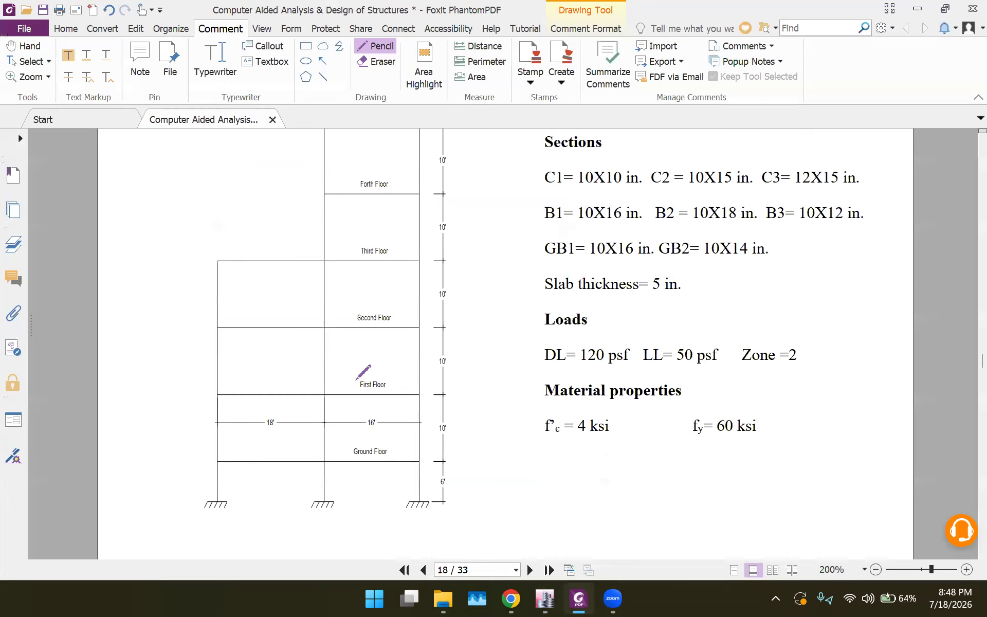
{"action": "scroll", "coordinate": [363, 371], "scroll_direction": "up", "scroll_amount": 1}
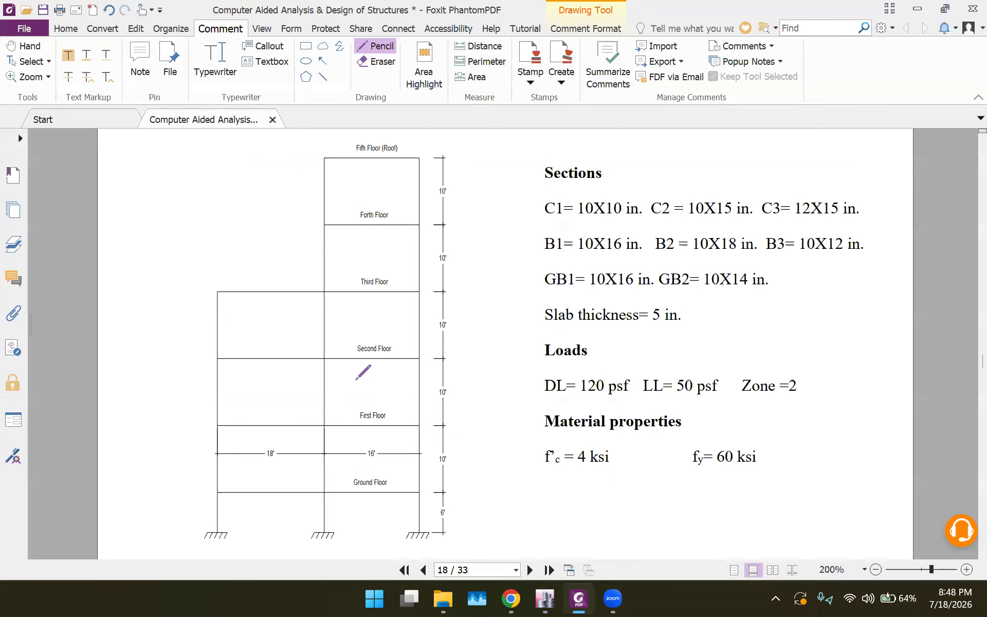
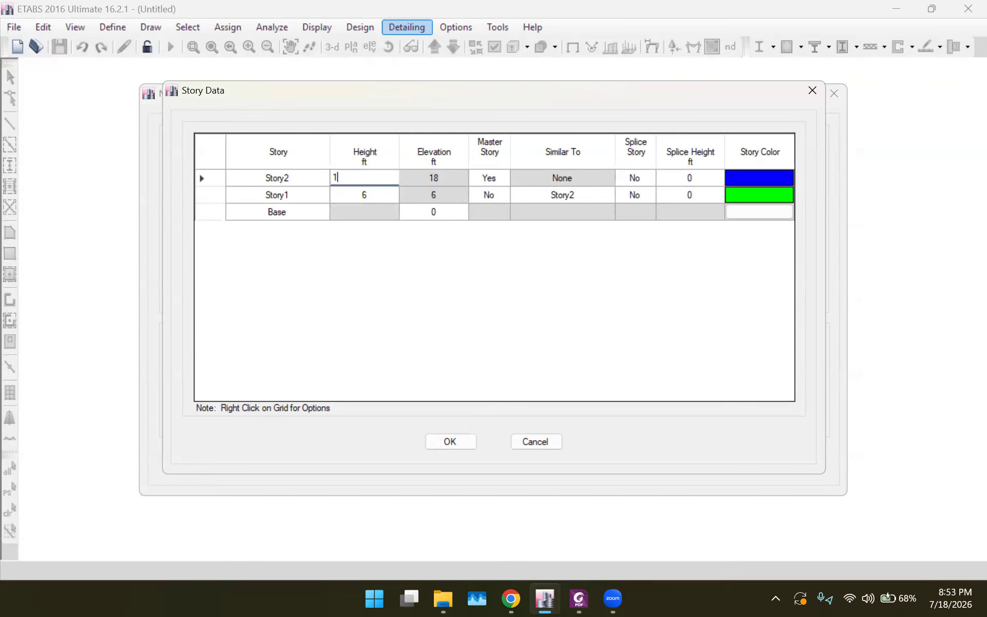
Step: Set Story2's height to 10 ft in the custom story data, create the model with the Grid Only template, and narrow the Model Explorer
{"action": "left_click", "coordinate": [360, 297]}
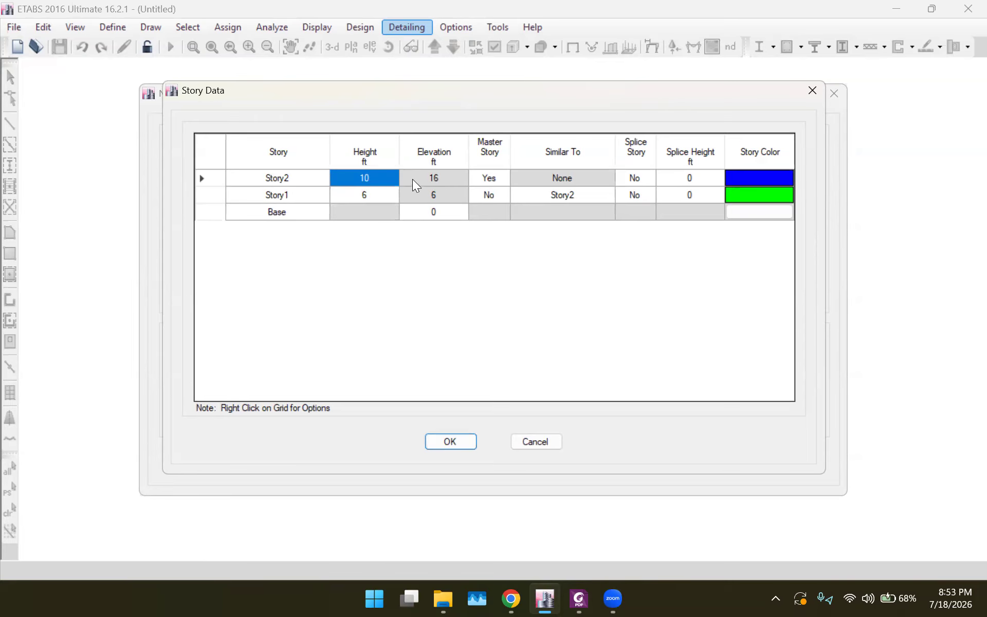
{"action": "left_click", "coordinate": [452, 454]}
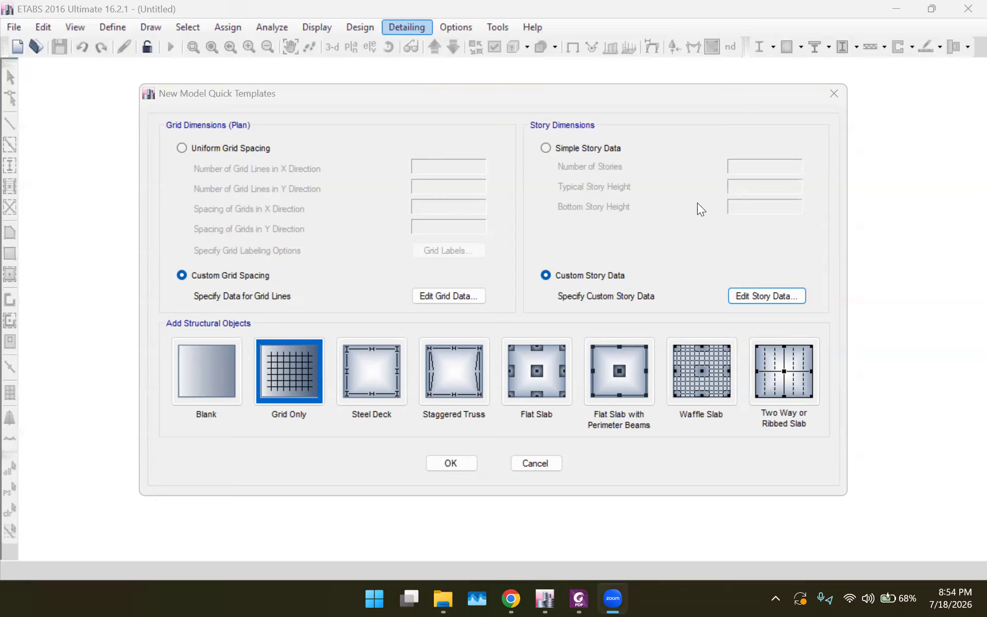
{"action": "left_click", "coordinate": [293, 370]}
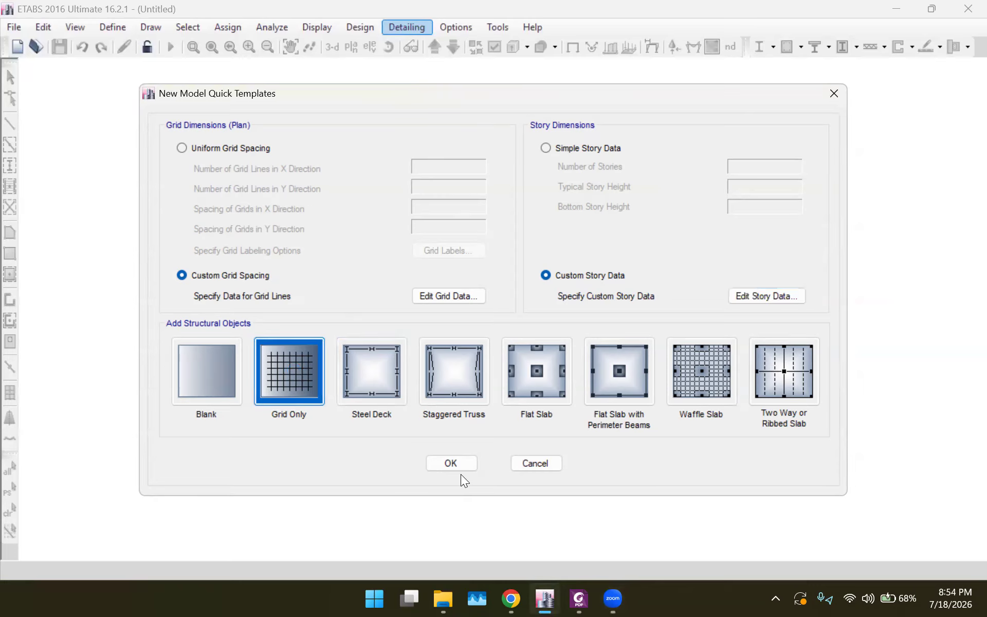
{"action": "left_click", "coordinate": [447, 462]}
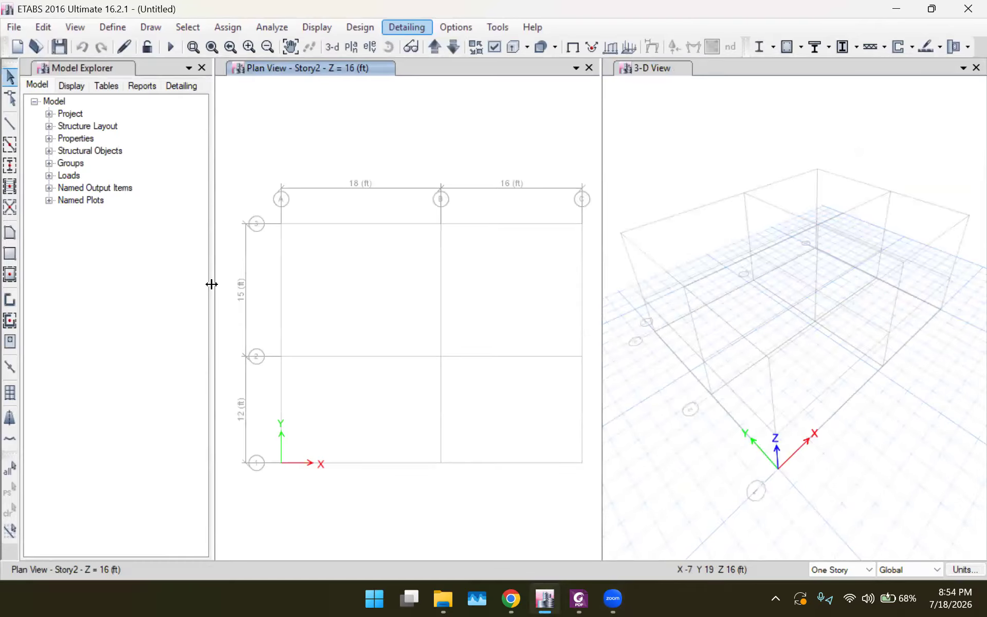
{"action": "left_click_drag", "start_coordinate": [211, 284], "coordinate": [166, 292]}
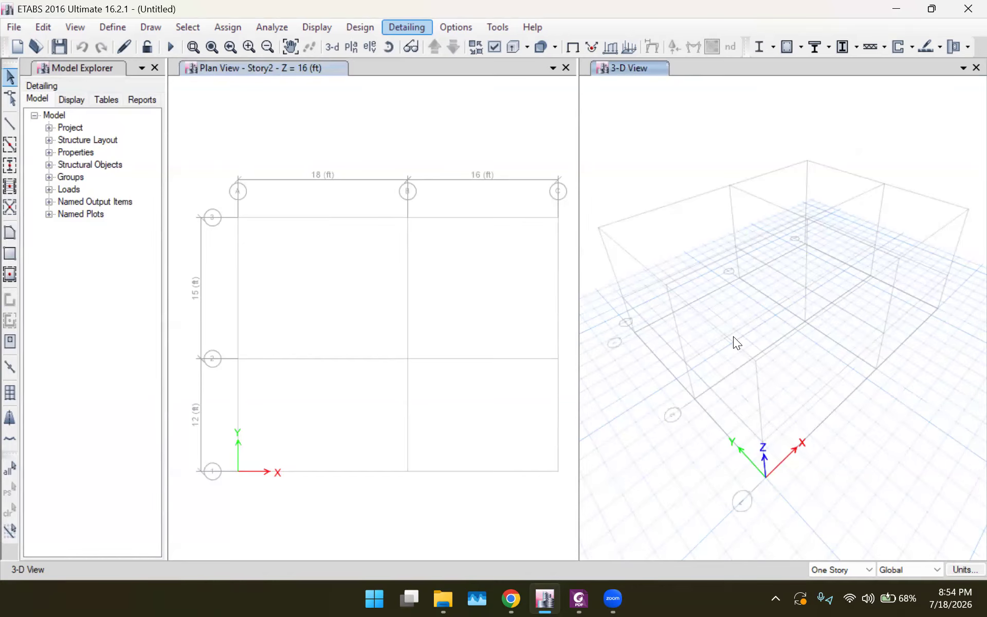
{"action": "left_click", "coordinate": [575, 594]}
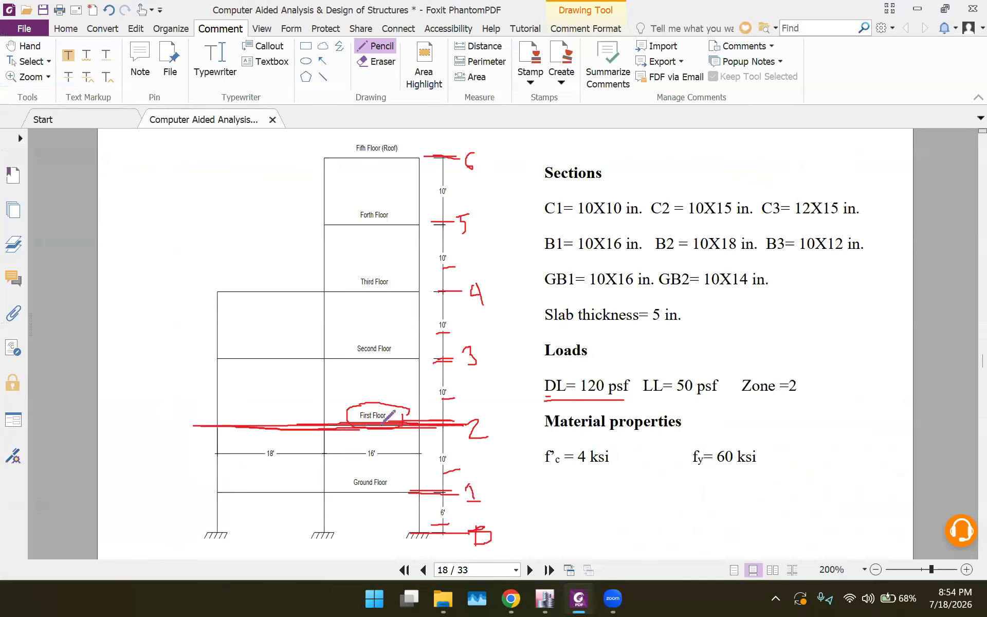
{"action": "left_click", "coordinate": [545, 599]}
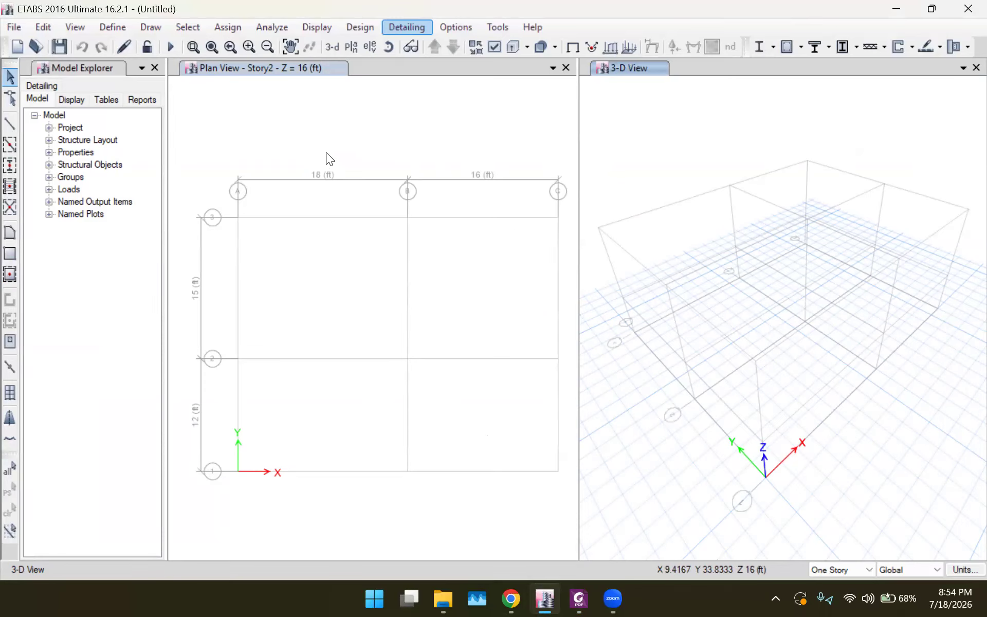
{"action": "left_click", "coordinate": [110, 28]}
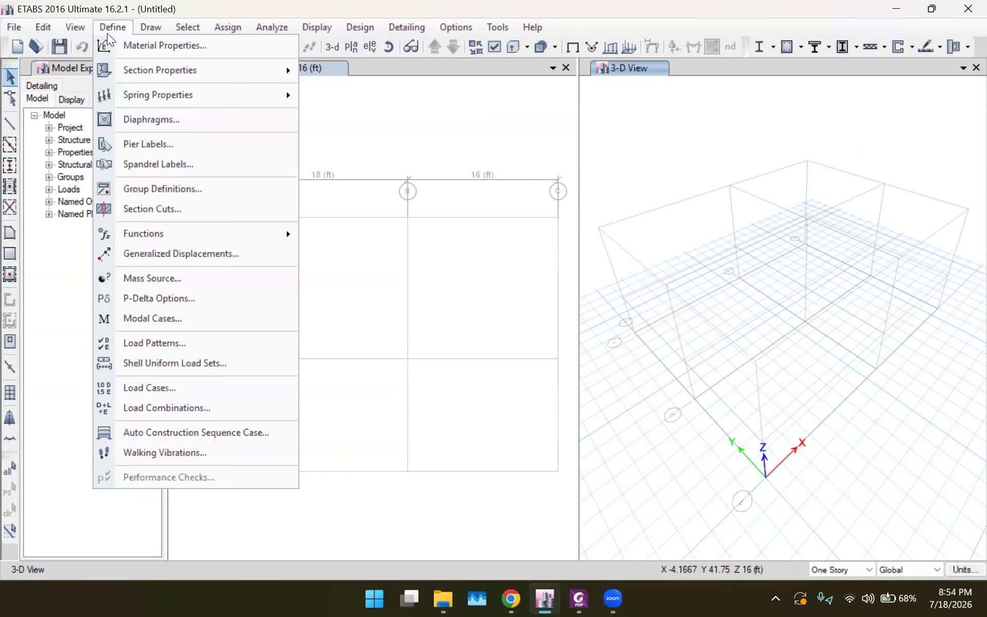
{"action": "mouse_move", "coordinate": [139, 28]}
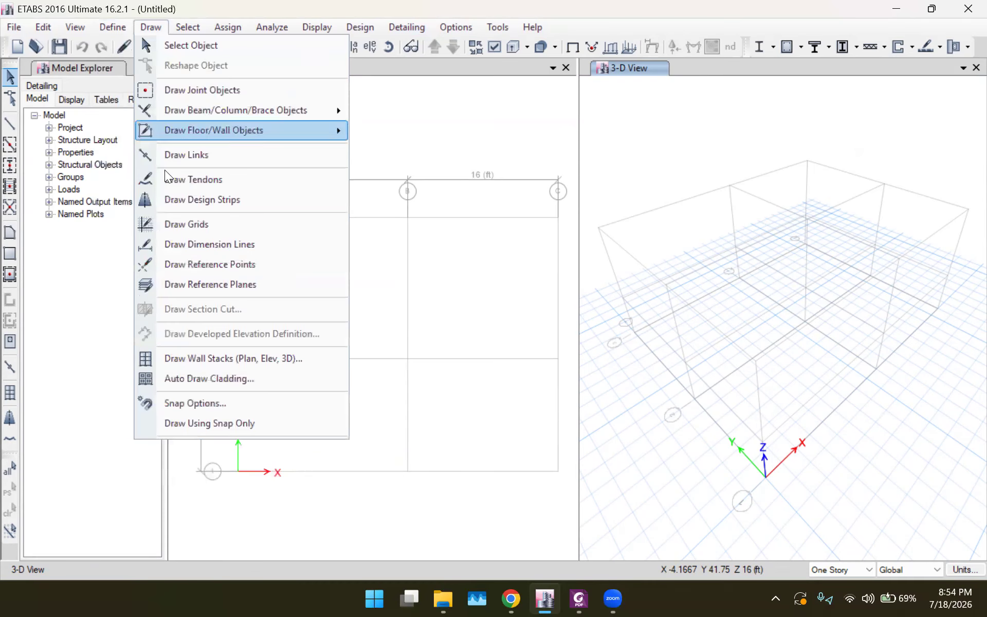
{"action": "left_click", "coordinate": [106, 272]}
Step: Switch to Foxit PhantomPDF and underline f'c = 4 ksi and fy = 60 ksi under Material properties with the Pencil
{"action": "left_click", "coordinate": [578, 598]}
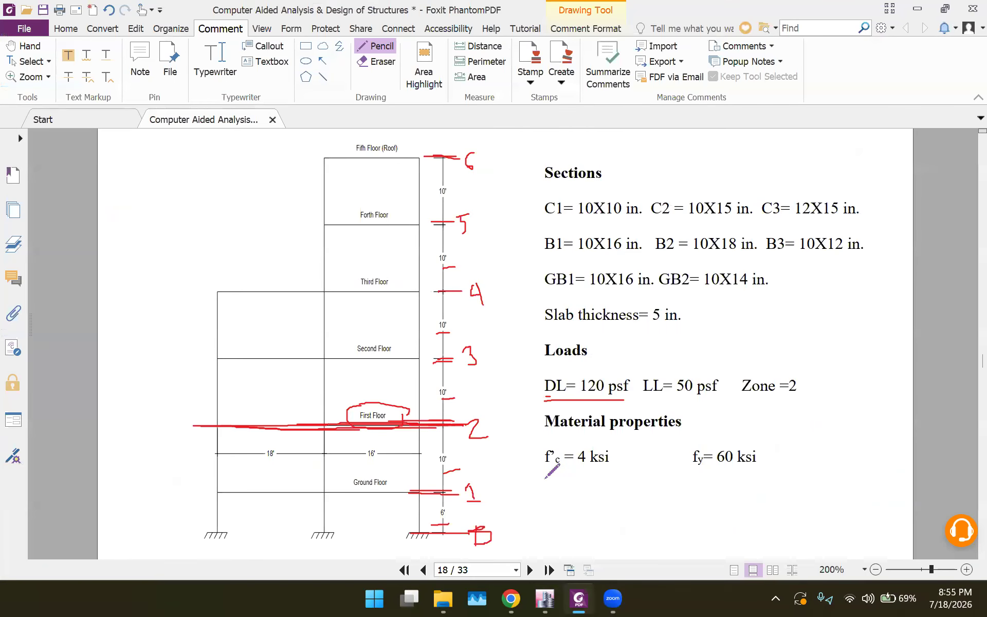
{"action": "left_click_drag", "start_coordinate": [540, 473], "coordinate": [607, 475]}
{"action": "left_click_drag", "start_coordinate": [693, 472], "coordinate": [762, 470]}
{"action": "mouse_move", "coordinate": [519, 599]}
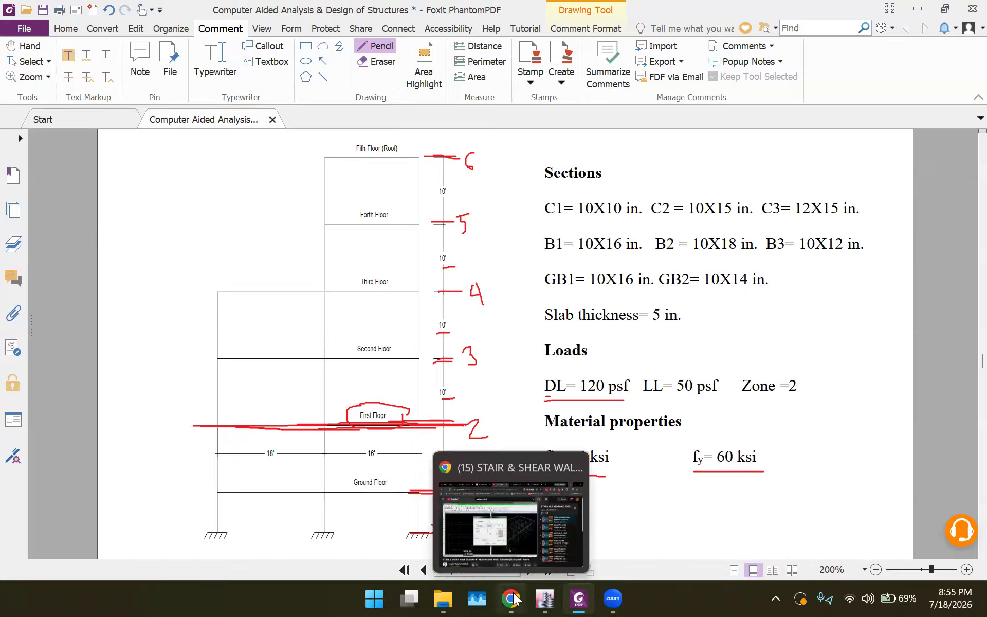
Step: Return to ETABS and open the material definitions
{"action": "left_click", "coordinate": [545, 598]}
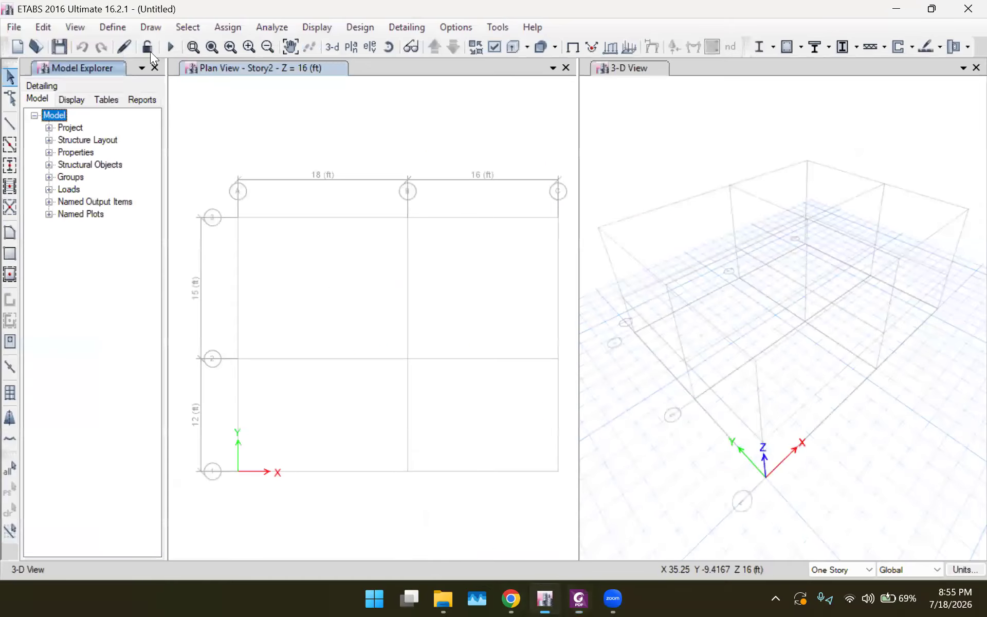
{"action": "left_click", "coordinate": [114, 32]}
{"action": "left_click", "coordinate": [125, 45]}
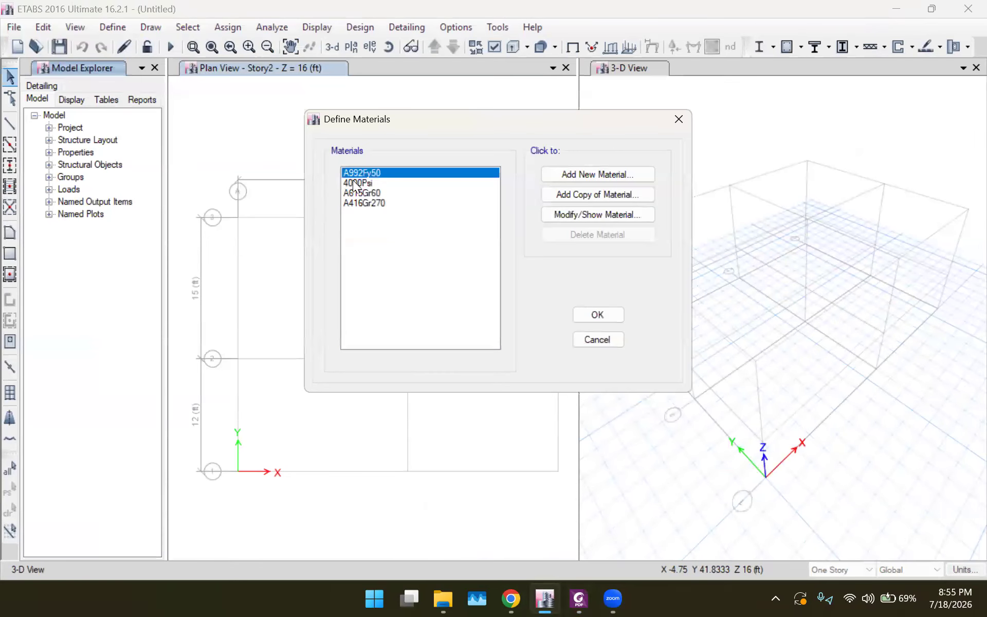
{"action": "left_click", "coordinate": [357, 183]}
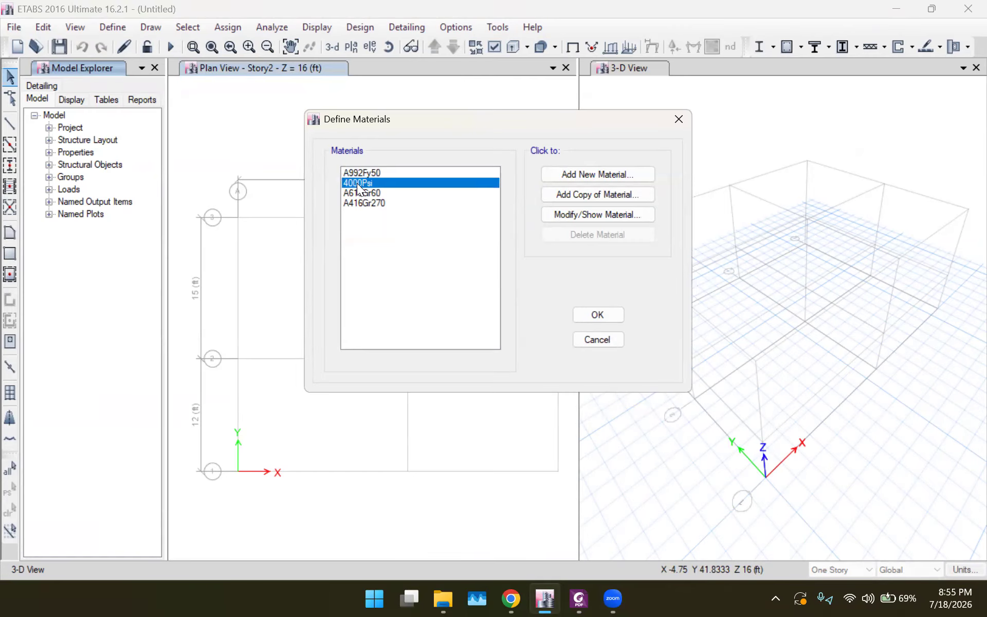
{"action": "left_click", "coordinate": [607, 175]}
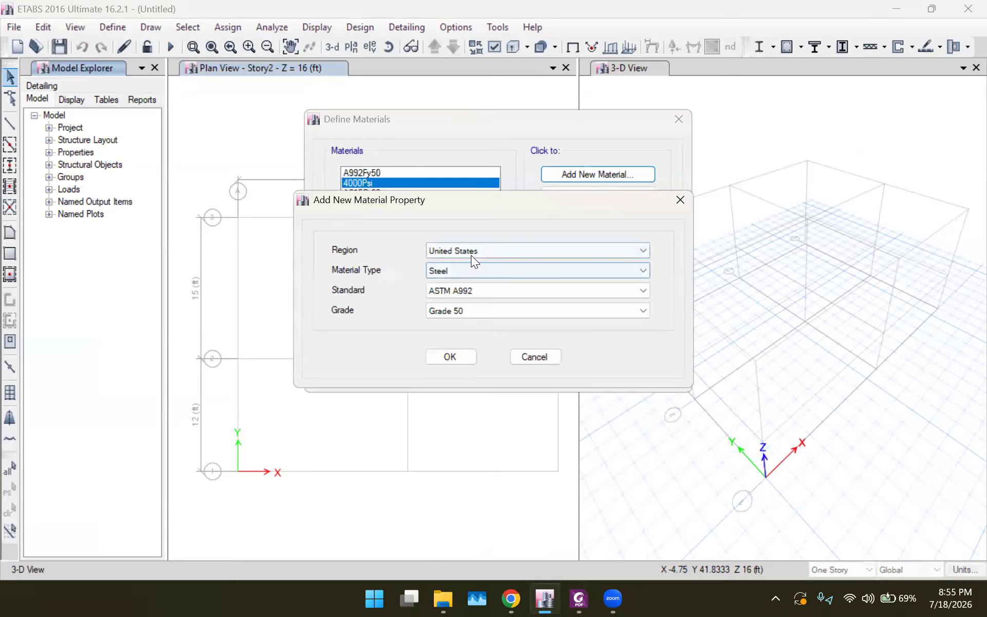
{"action": "left_click", "coordinate": [482, 245]}
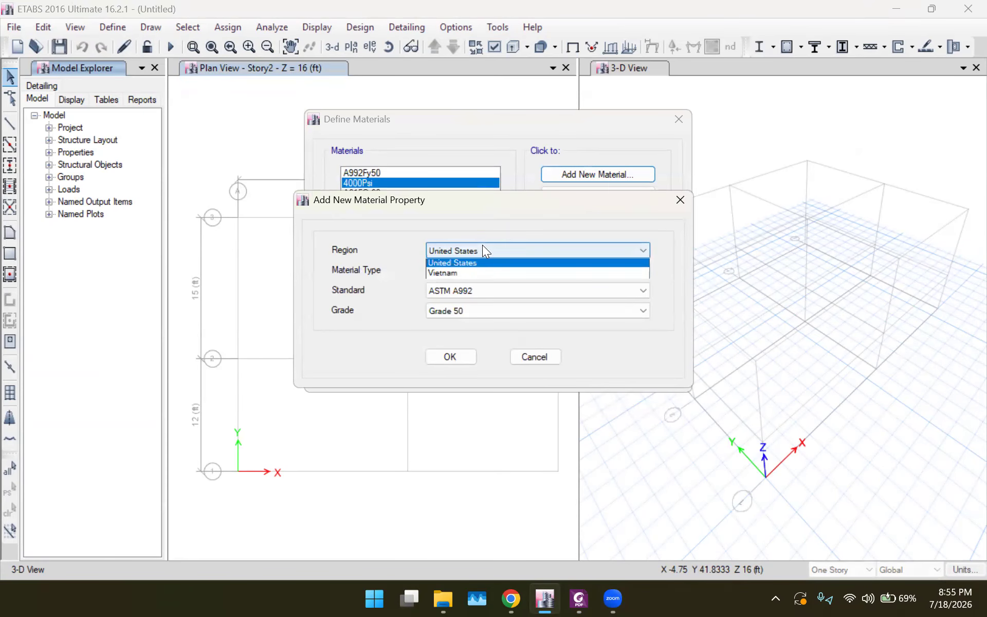
{"action": "left_click", "coordinate": [450, 357]}
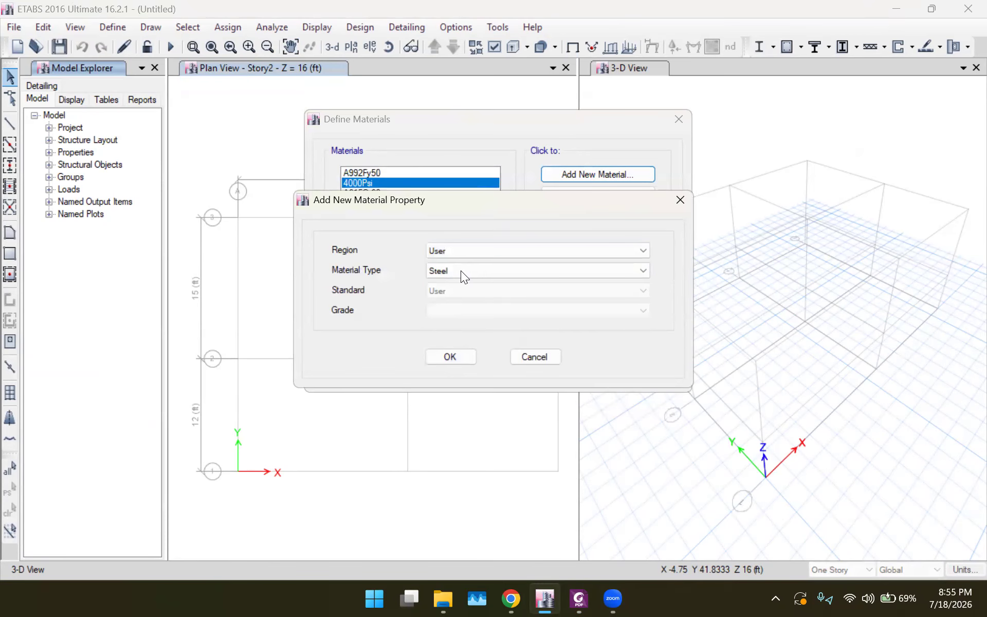
{"action": "left_click", "coordinate": [459, 268]}
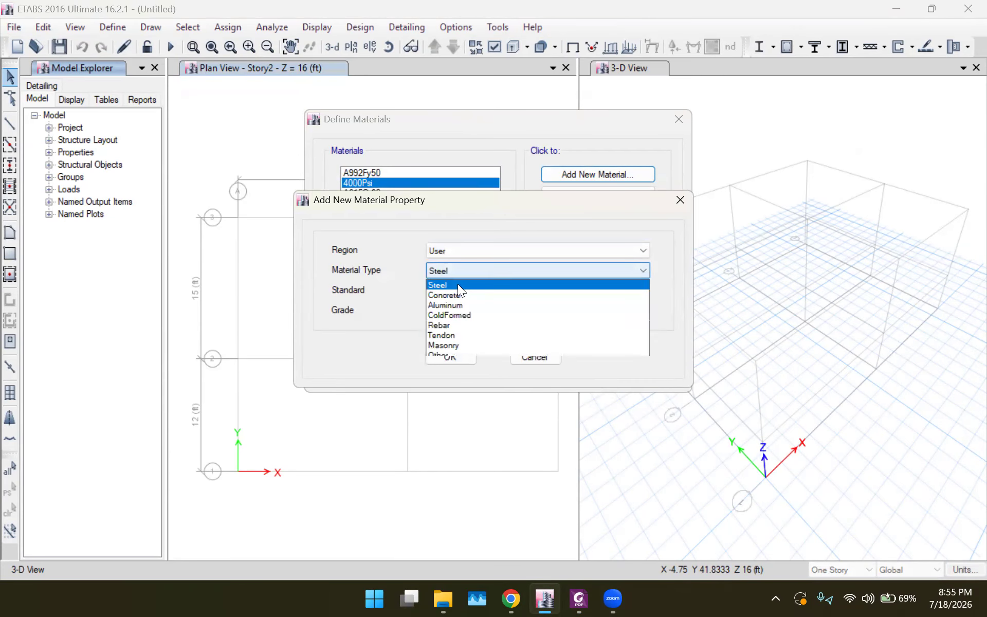
{"action": "left_click", "coordinate": [454, 294]}
{"action": "left_click", "coordinate": [447, 355]}
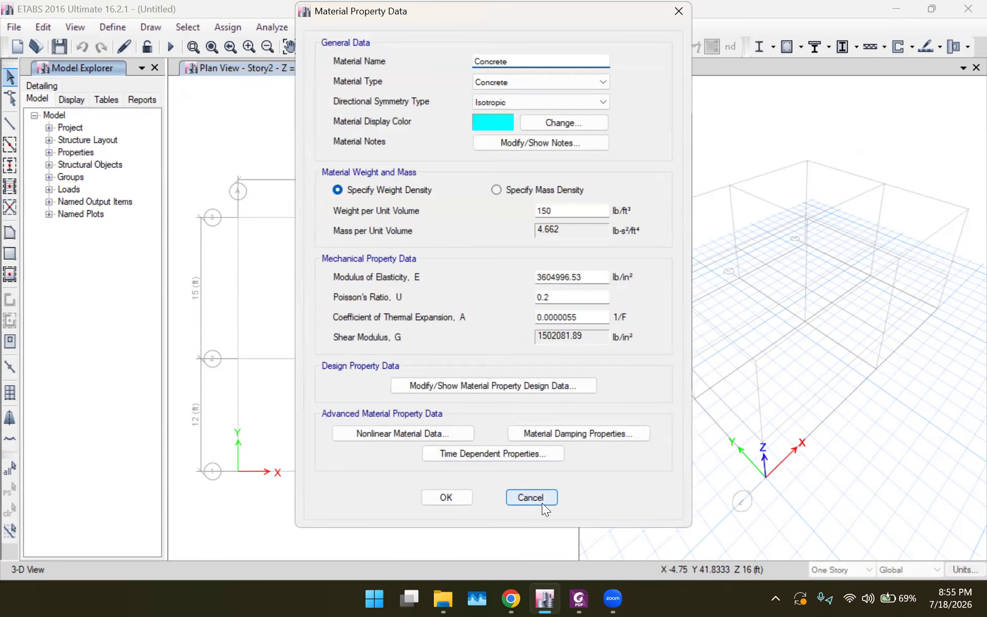
{"action": "left_click", "coordinate": [542, 503]}
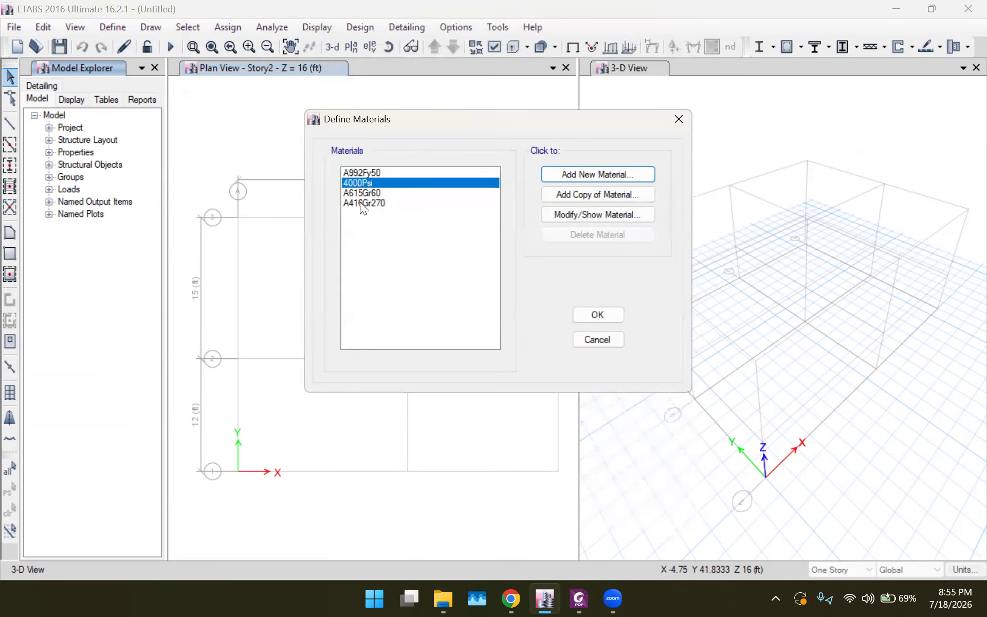
Step: Open the 4000Psi concrete material for modification and rename it 4 ksi
{"action": "left_click", "coordinate": [359, 184]}
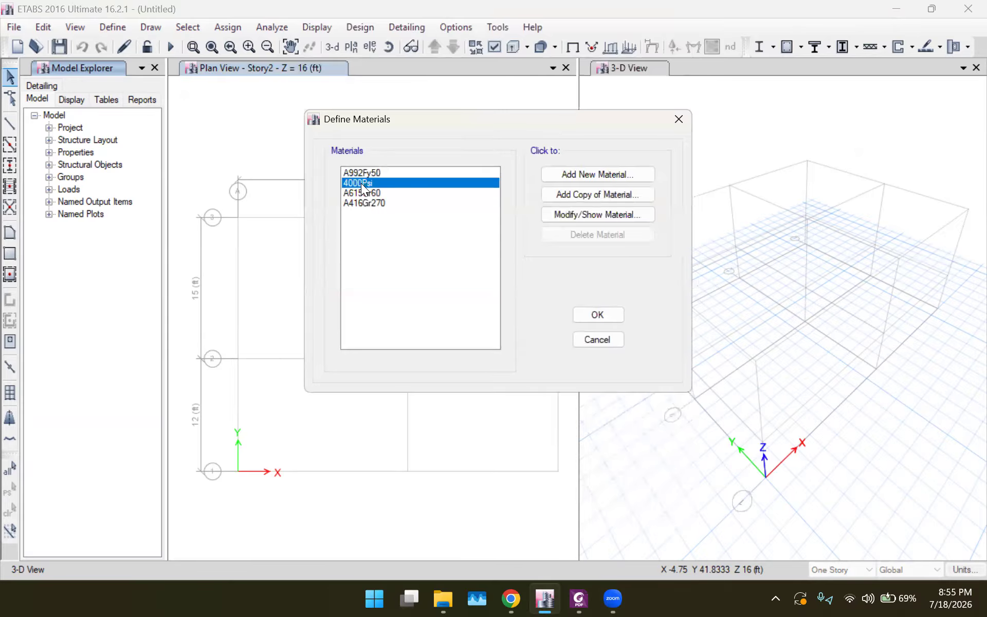
{"action": "left_click", "coordinate": [570, 218]}
{"action": "left_click", "coordinate": [516, 62]}
{"action": "key", "text": "BackSpace"}
{"action": "key", "text": "BackSpace"}
{"action": "key", "text": "BackSpace"}
{"action": "key", "text": "BackSpace"}
{"action": "key", "text": "BackSpace"}
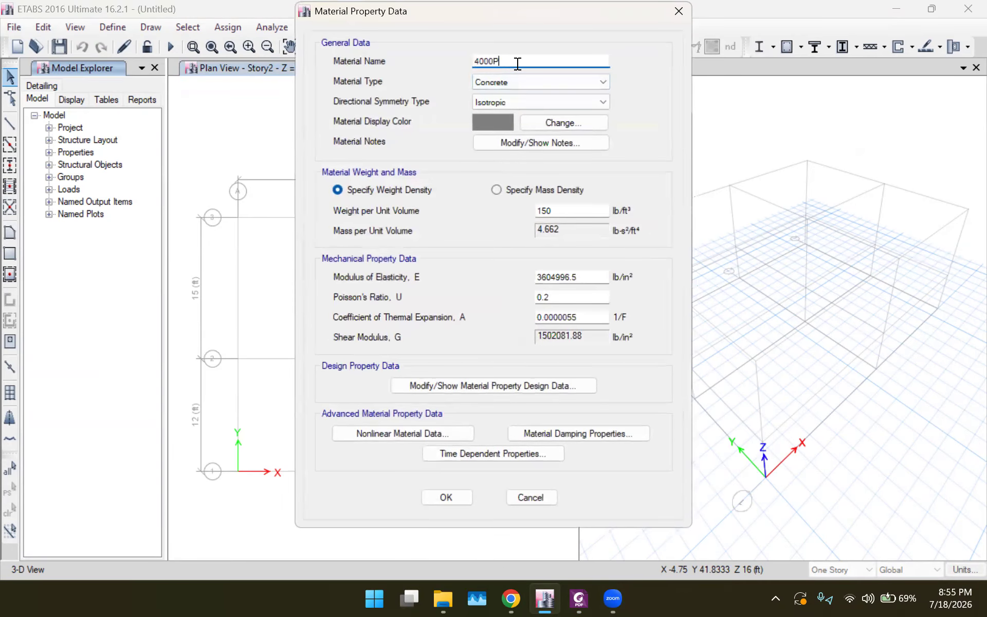
{"action": "key", "text": "BackSpace"}
{"action": "key", "text": "BackSpace"}
{"action": "type", "text": "4 ksi"}
Step: Check the specified compressive strength in the concrete material's design data and accept the material
{"action": "left_click", "coordinate": [473, 389]}
{"action": "left_click", "coordinate": [569, 258]}
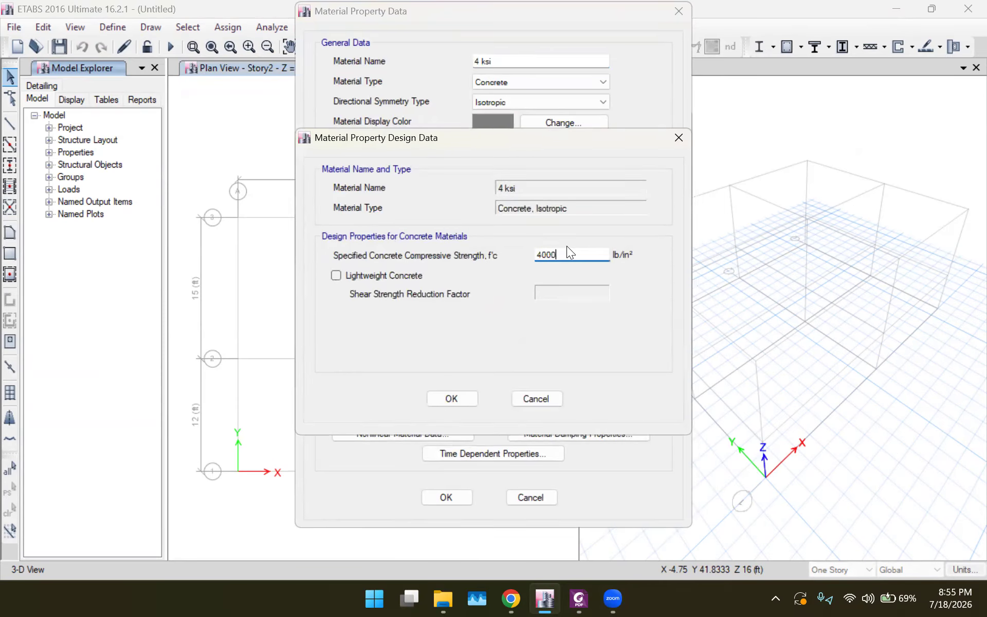
{"action": "left_click", "coordinate": [460, 394]}
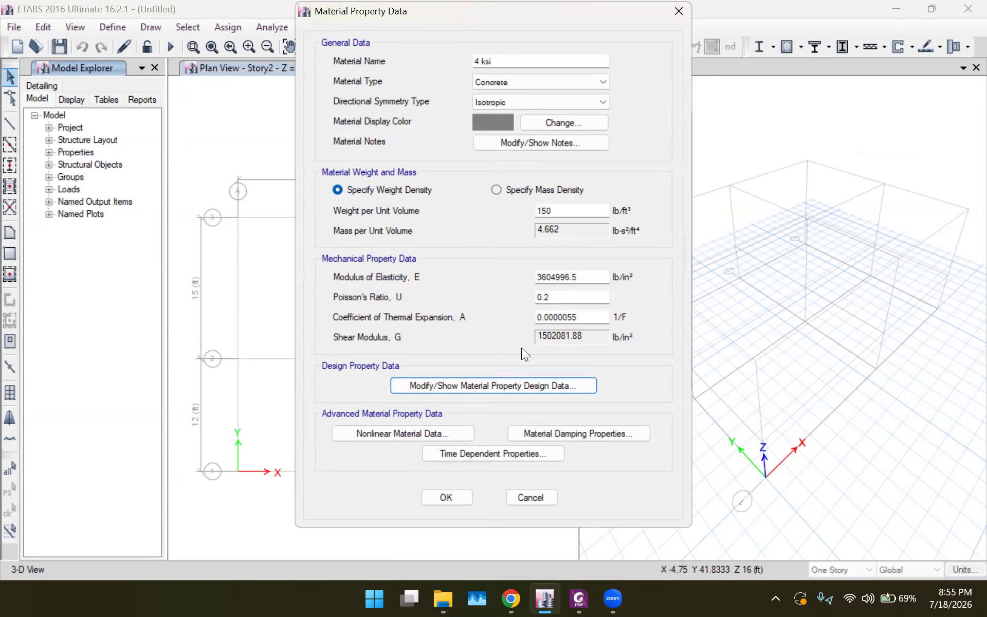
{"action": "left_click", "coordinate": [445, 498]}
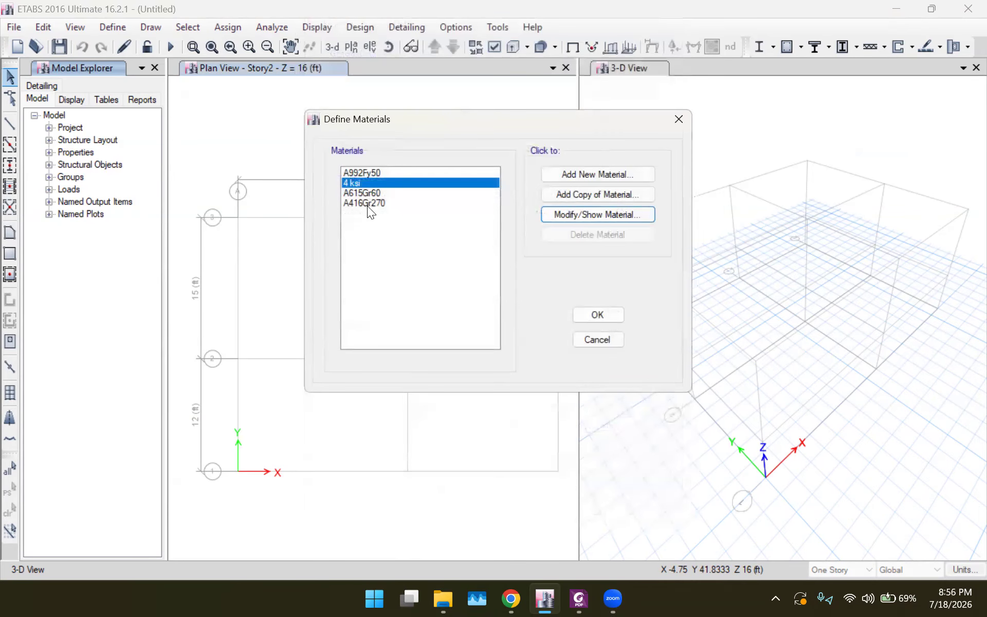
Step: Switch to Foxit PhantomPDF, underline fy = 60 ksi again with the Pencil, and return to ETABS
{"action": "left_click", "coordinate": [579, 597]}
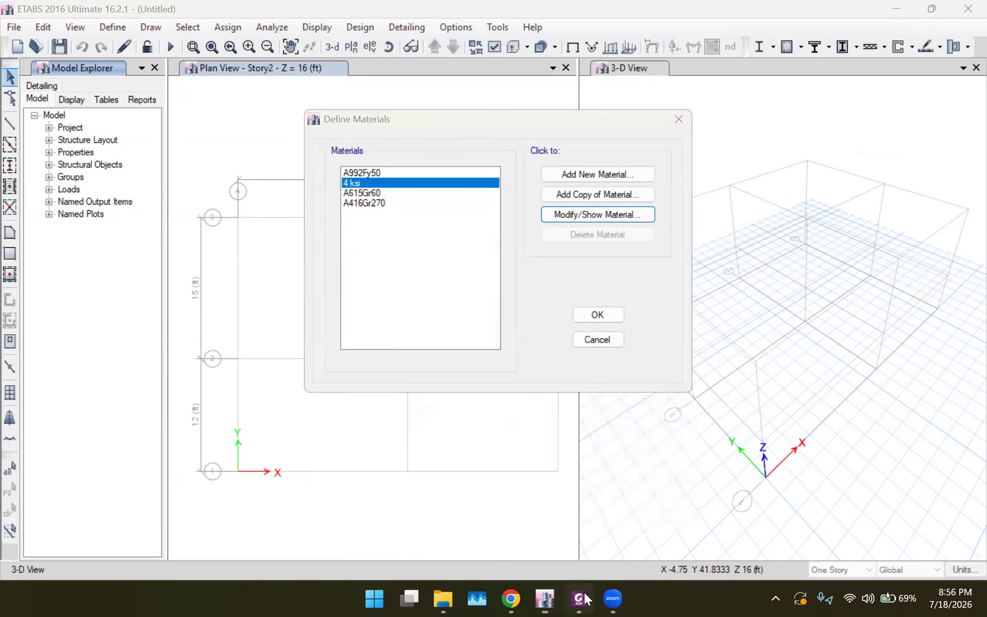
{"action": "left_click_drag", "start_coordinate": [694, 472], "coordinate": [757, 472]}
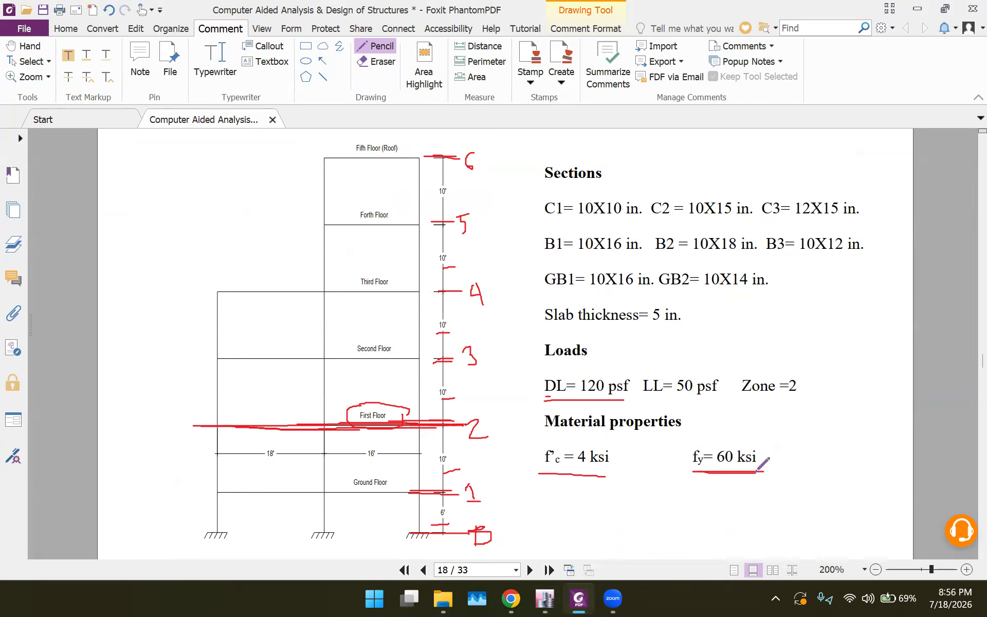
{"action": "left_click", "coordinate": [545, 598]}
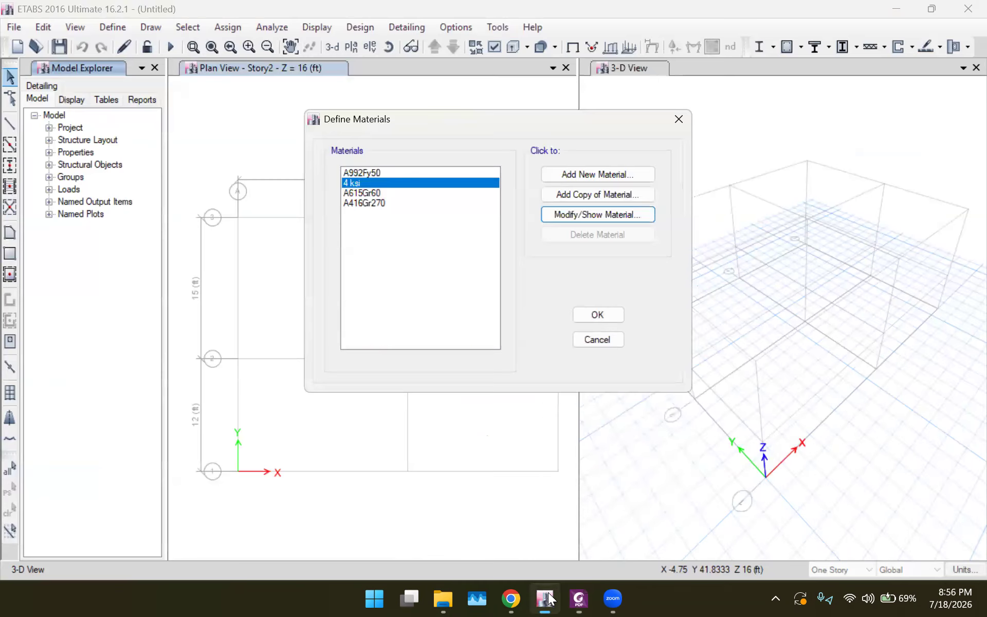
Step: Open the A615Gr60 rebar material for modification and rename it 60 ksi
{"action": "left_click", "coordinate": [361, 194]}
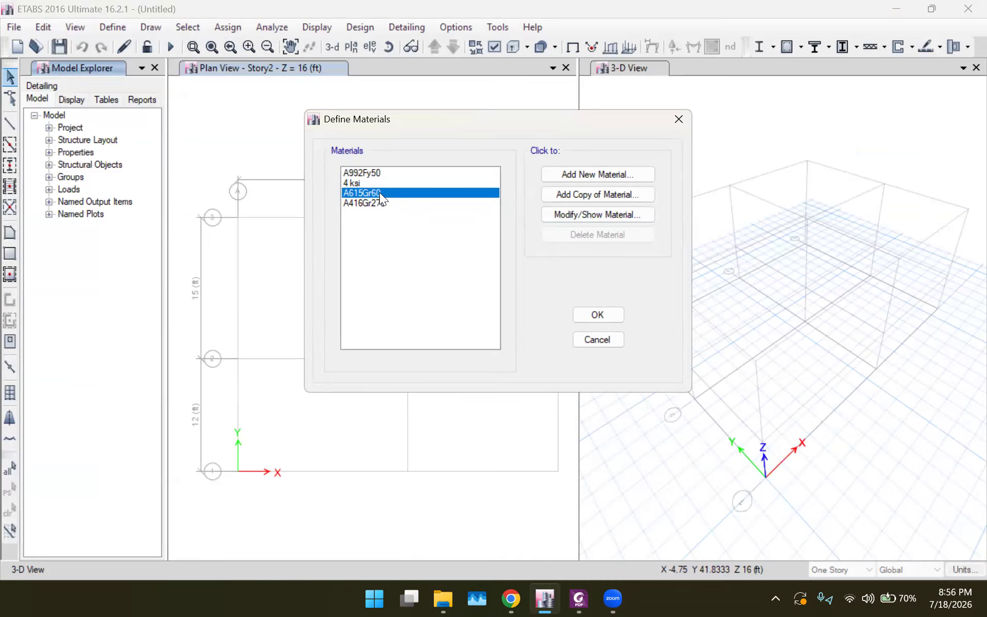
{"action": "left_click", "coordinate": [365, 185]}
{"action": "left_click", "coordinate": [373, 194]}
{"action": "left_click", "coordinate": [586, 217]}
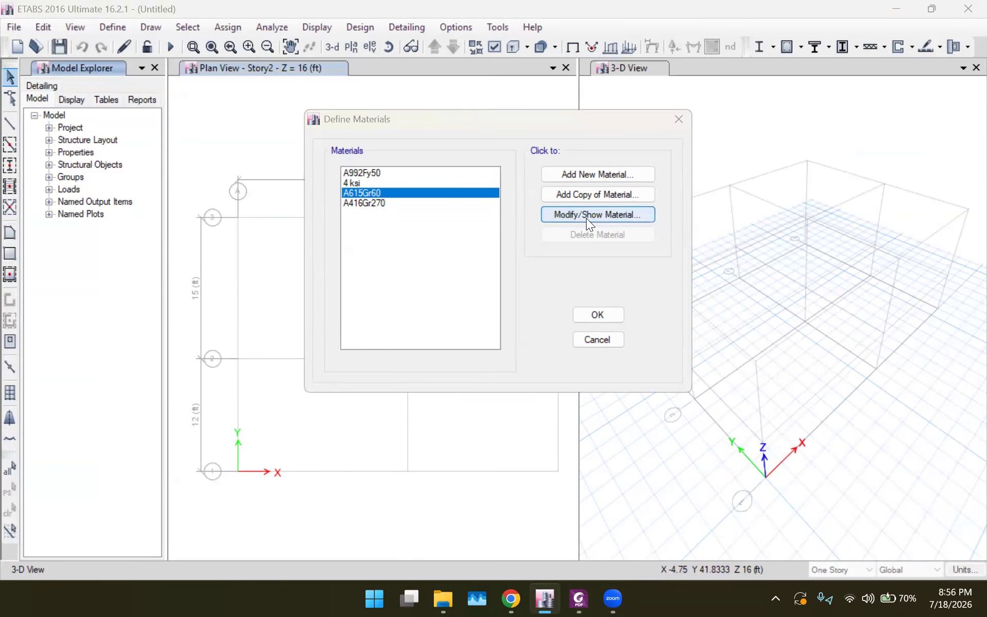
{"action": "left_click", "coordinate": [534, 62]}
{"action": "key", "text": "BackSpace"}
{"action": "key", "text": "BackSpace"}
{"action": "key", "text": "BackSpace"}
{"action": "key", "text": "BackSpace"}
{"action": "key", "text": "BackSpace"}
{"action": "key", "text": "BackSpace"}
{"action": "key", "text": "BackSpace"}
{"action": "key", "text": "BackSpace"}
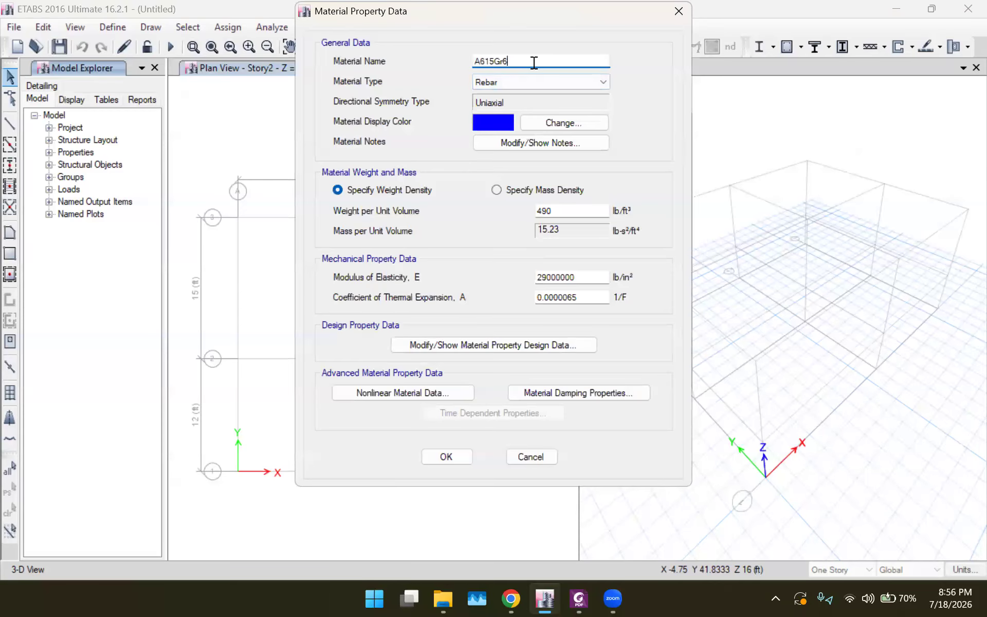
{"action": "type", "text": "60 ksi"}
Step: Check the yield and tensile strengths in the rebar material's design data and accept the material definitions
{"action": "left_click", "coordinate": [472, 349]}
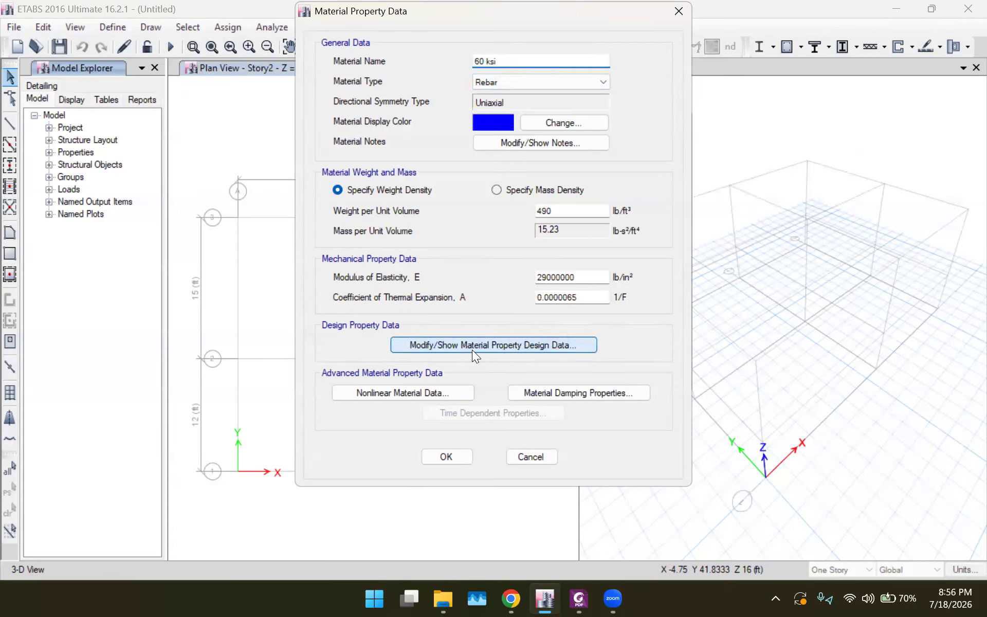
{"action": "left_click", "coordinate": [591, 254]}
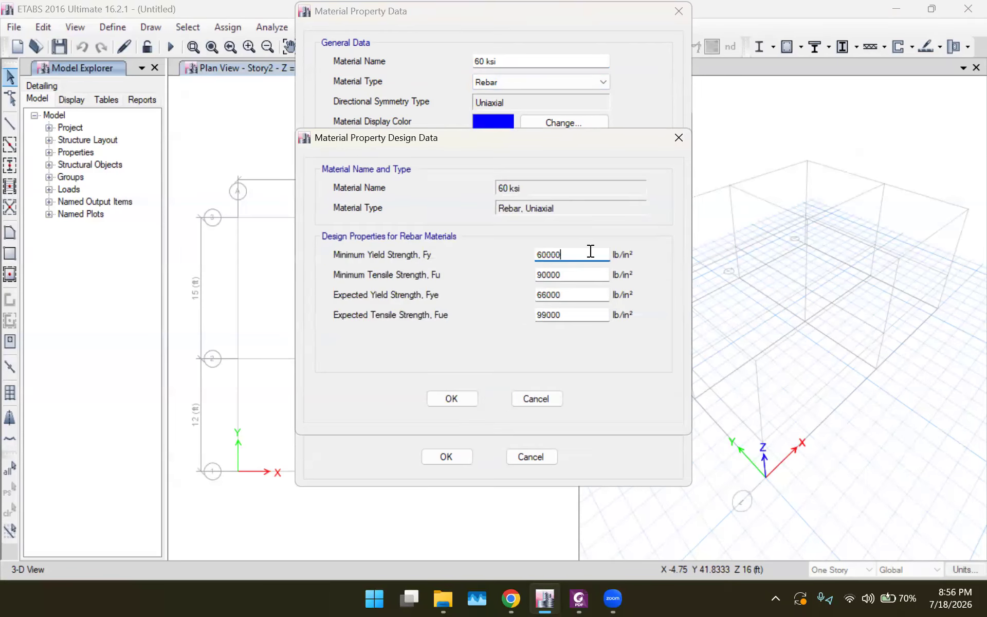
{"action": "left_click", "coordinate": [574, 277]}
{"action": "left_click", "coordinate": [564, 299]}
{"action": "left_click", "coordinate": [565, 313]}
{"action": "left_click", "coordinate": [565, 274]}
{"action": "left_click", "coordinate": [566, 296]}
{"action": "left_click", "coordinate": [569, 318]}
{"action": "left_click", "coordinate": [565, 275]}
{"action": "left_click", "coordinate": [447, 401]}
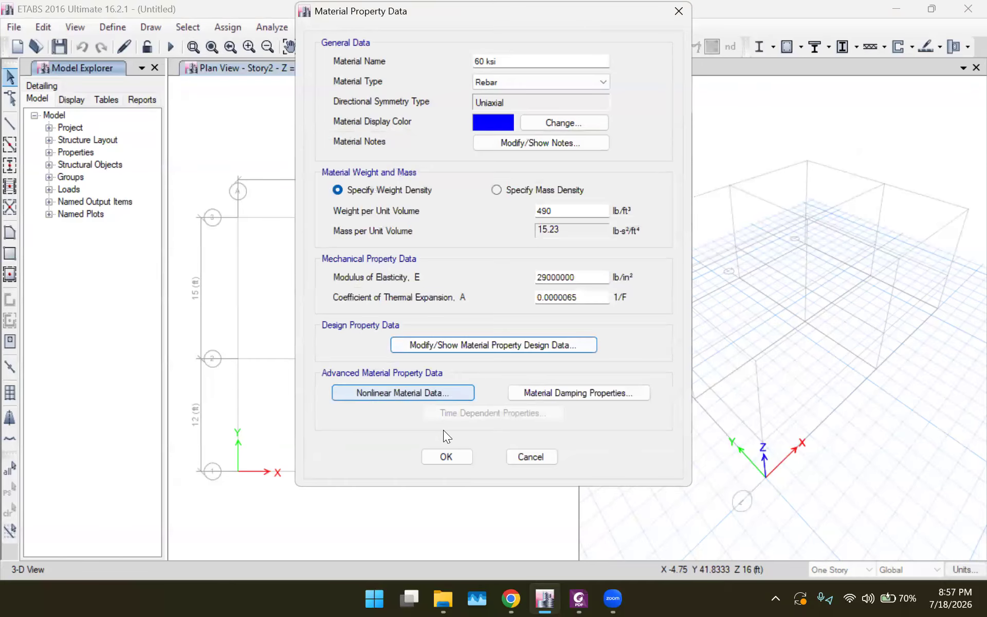
{"action": "left_click", "coordinate": [443, 459]}
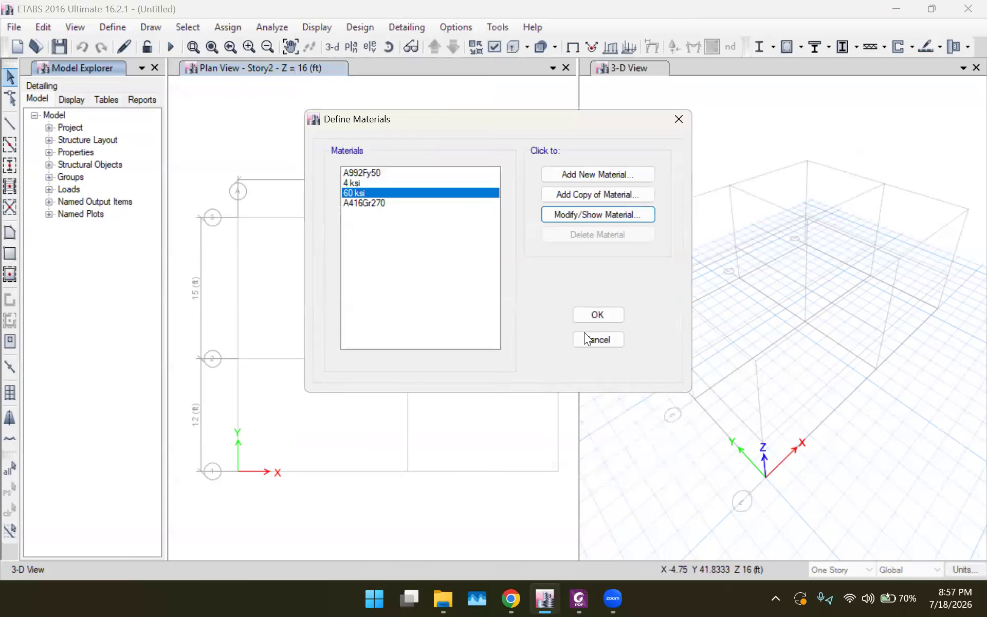
{"action": "left_click", "coordinate": [596, 317]}
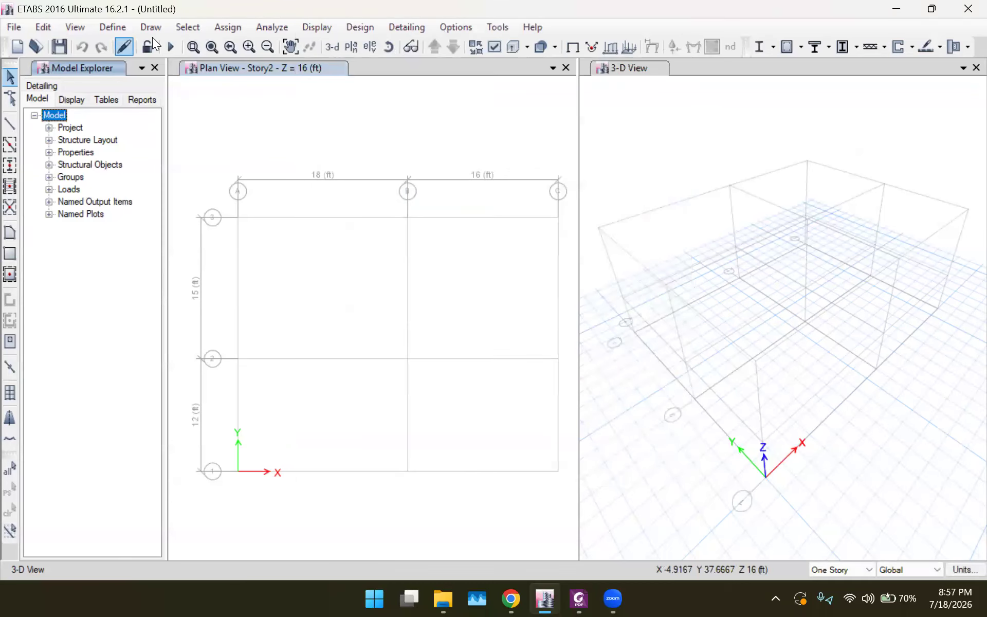
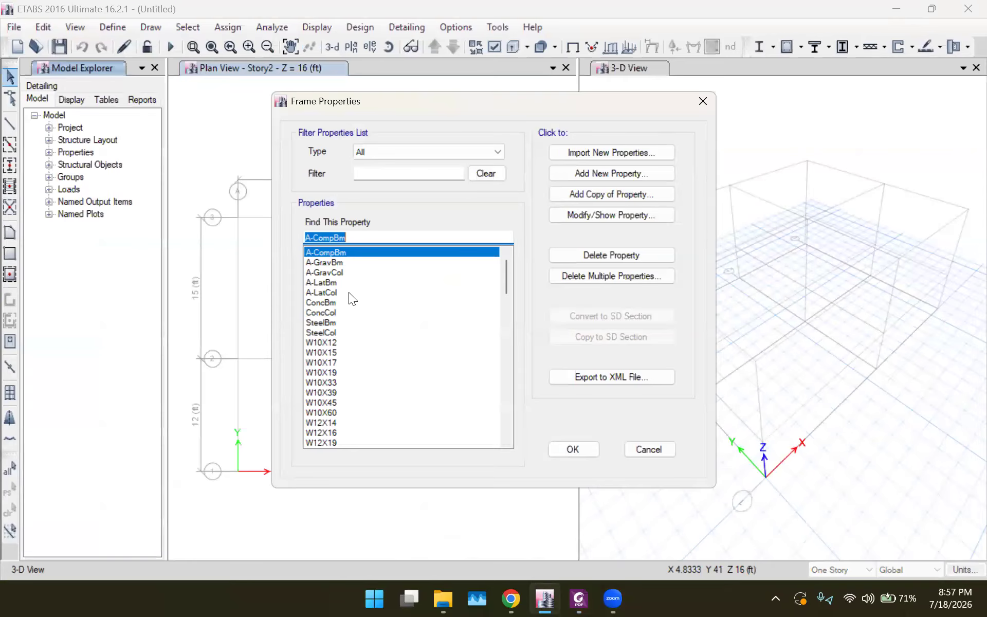
Step: Look through the frame properties list and bulk-delete the sections from A-CompBm to SteelCol
{"action": "scroll", "coordinate": [332, 372], "scroll_direction": "down", "scroll_amount": 4}
{"action": "scroll", "coordinate": [333, 372], "scroll_direction": "down", "scroll_amount": 1}
{"action": "scroll", "coordinate": [305, 328], "scroll_direction": "down", "scroll_amount": 20}
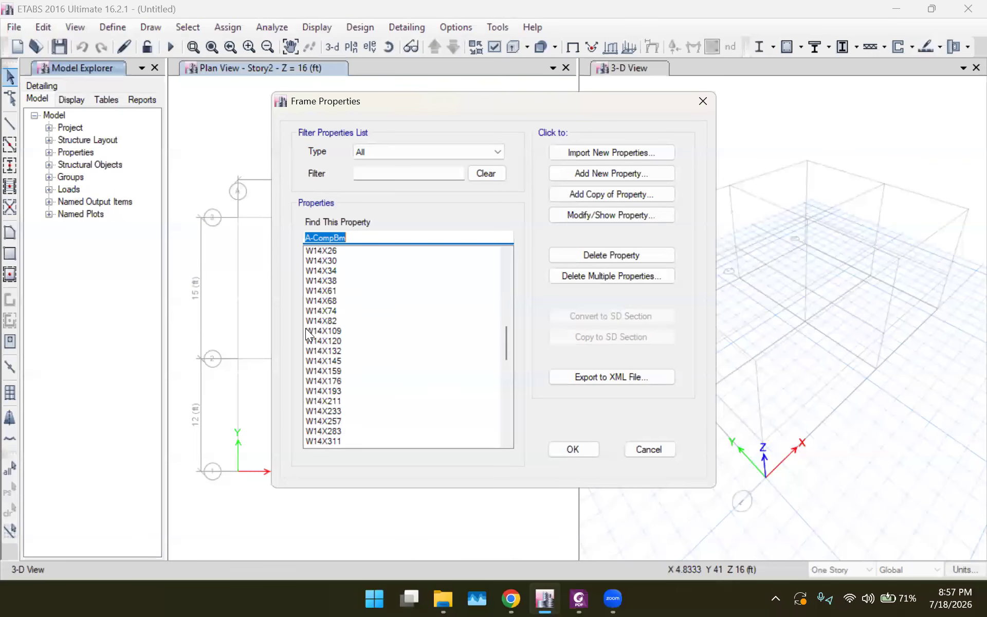
{"action": "scroll", "coordinate": [305, 328], "scroll_direction": "up", "scroll_amount": 20}
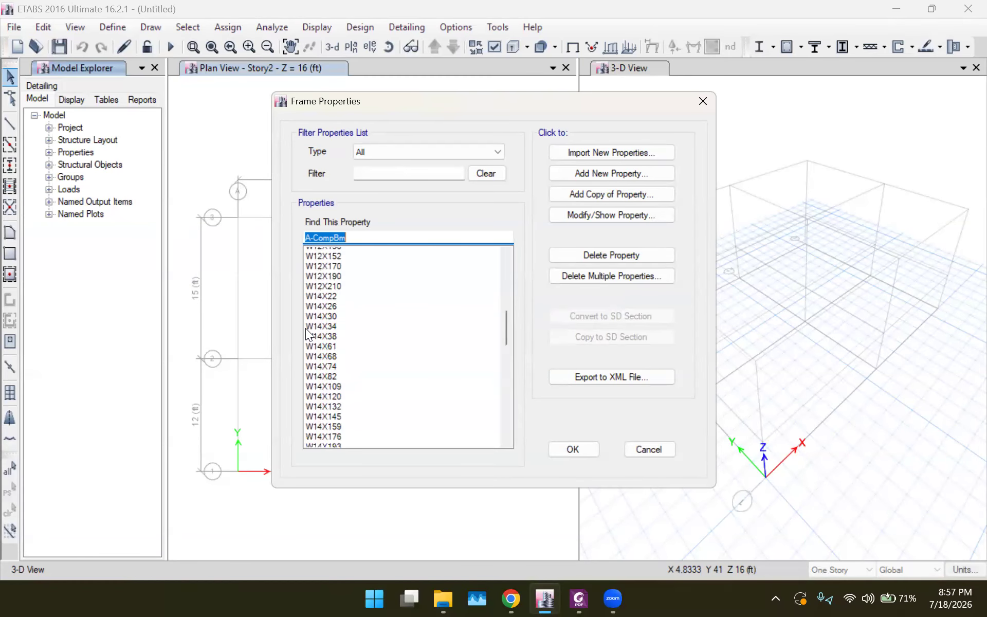
{"action": "scroll", "coordinate": [308, 330], "scroll_direction": "up", "scroll_amount": 2}
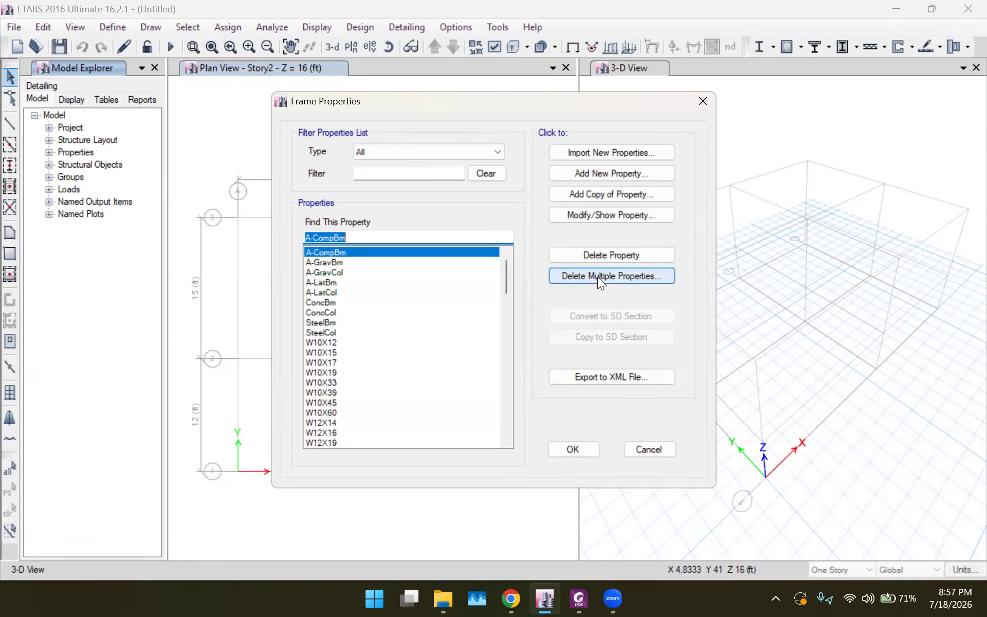
{"action": "left_click", "coordinate": [587, 276]}
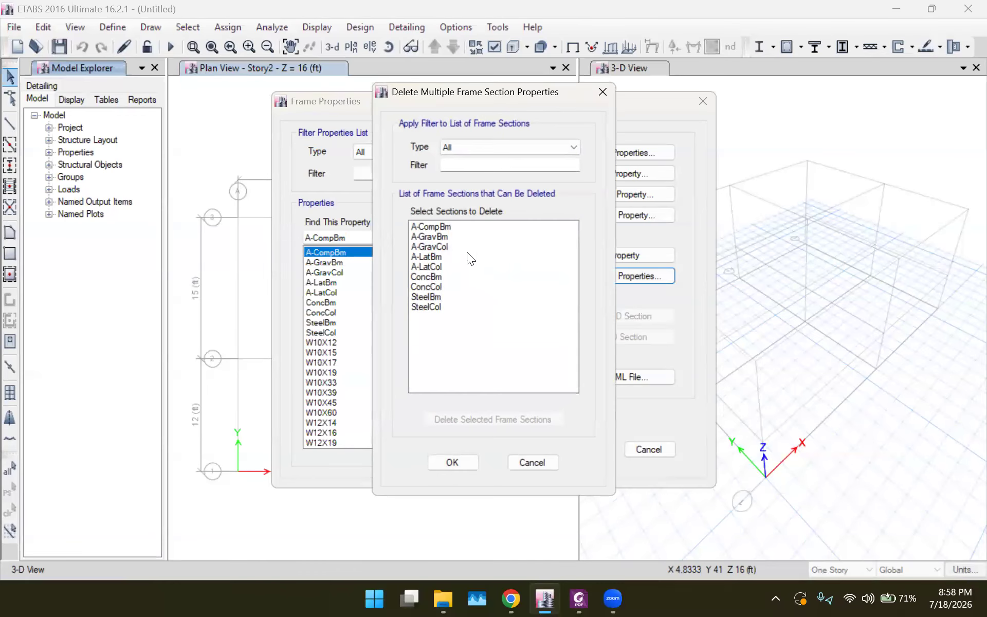
{"action": "left_click_drag", "start_coordinate": [432, 224], "coordinate": [450, 384]}
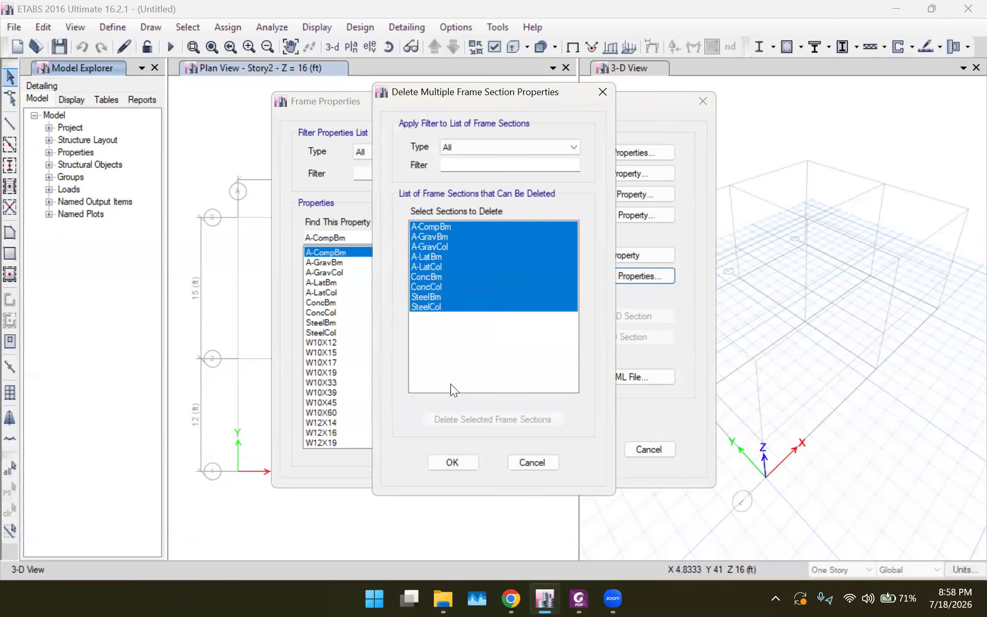
{"action": "left_click", "coordinate": [458, 420]}
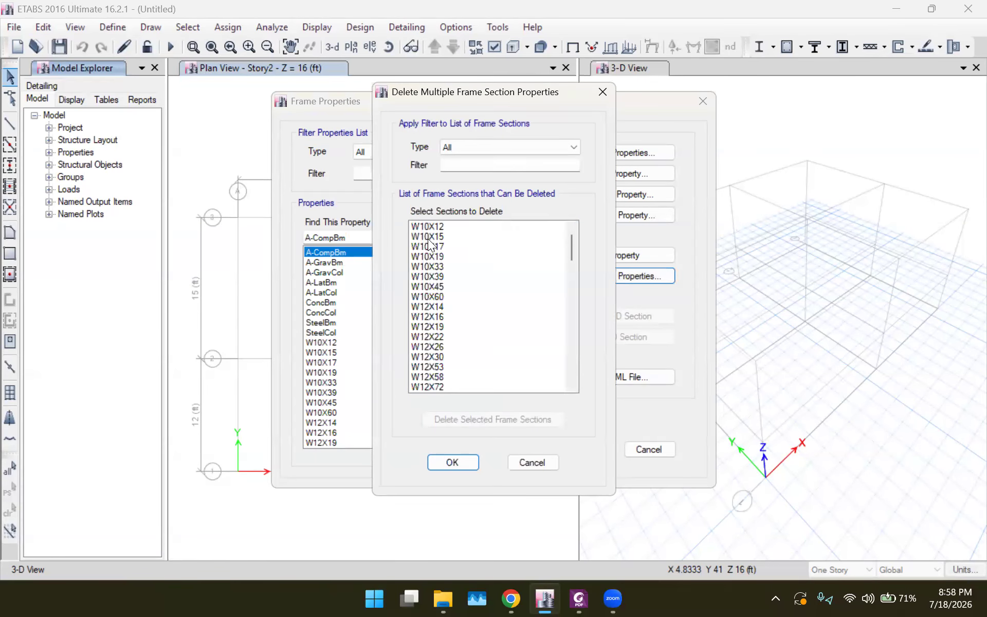
Step: Bulk-delete the W-shape steel frame sections, keep only W10X12, and accept the reduced list
{"action": "left_click_drag", "start_coordinate": [425, 227], "coordinate": [438, 425]}
{"action": "left_click", "coordinate": [442, 421]}
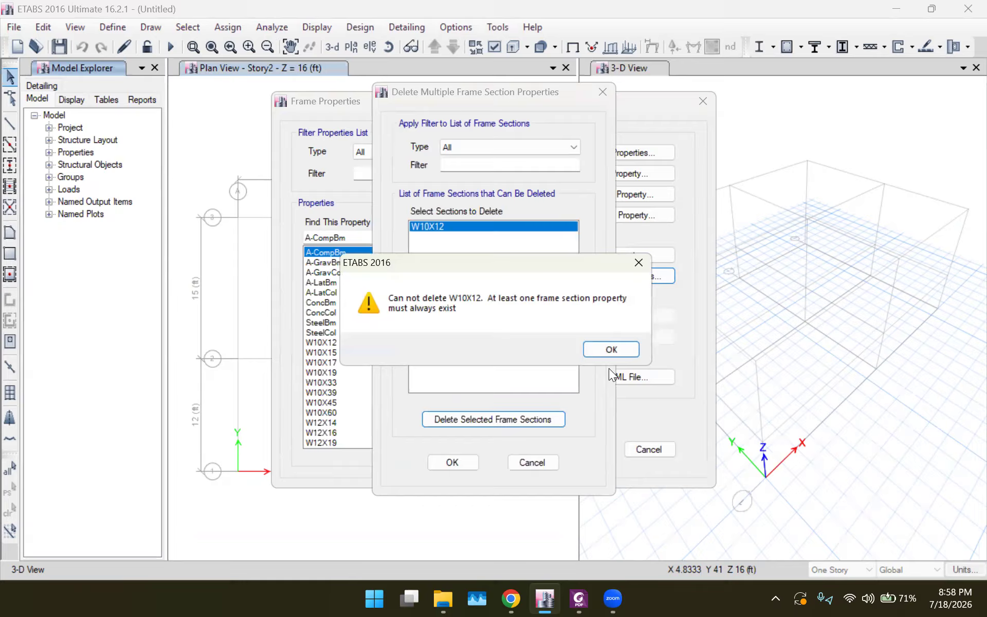
{"action": "left_click", "coordinate": [607, 349]}
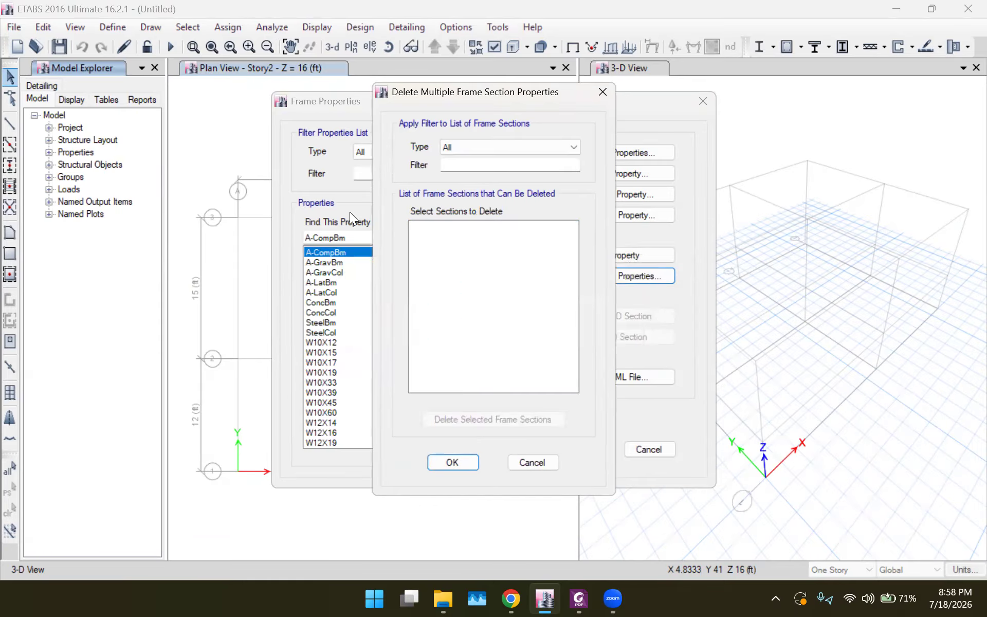
{"action": "left_click", "coordinate": [440, 462]}
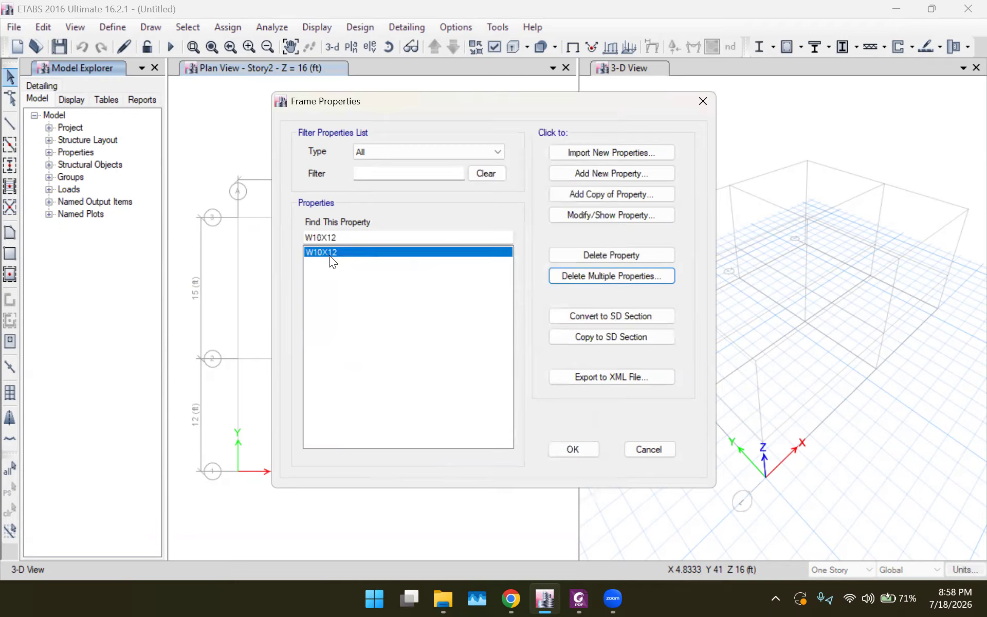
Step: Add a concrete rectangular frame section named GB! with the 4 ksi material
{"action": "left_click", "coordinate": [600, 176]}
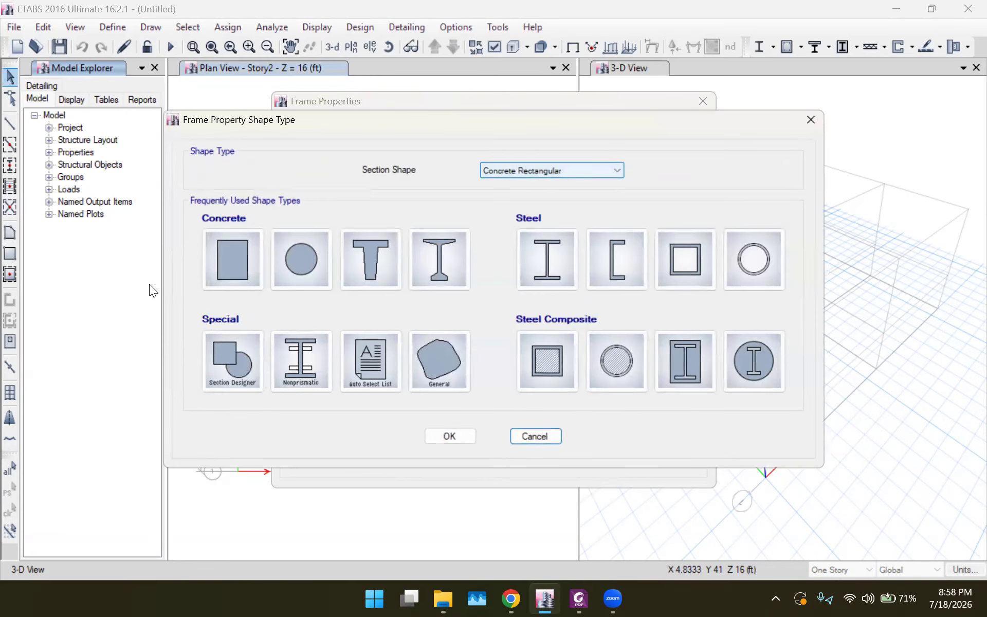
{"action": "left_click", "coordinate": [228, 265]}
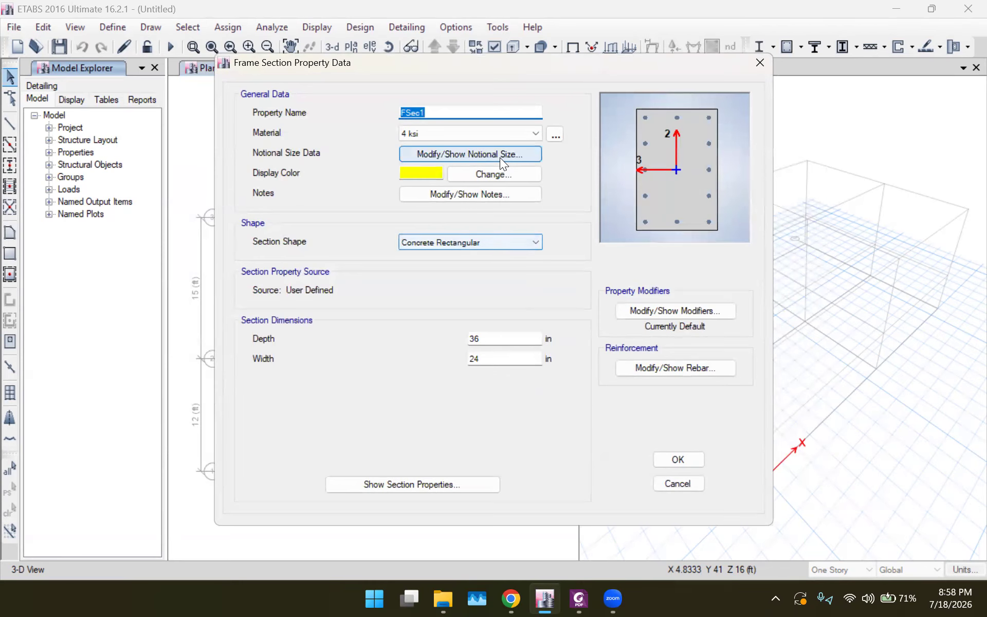
{"action": "type", "text": "GB"}
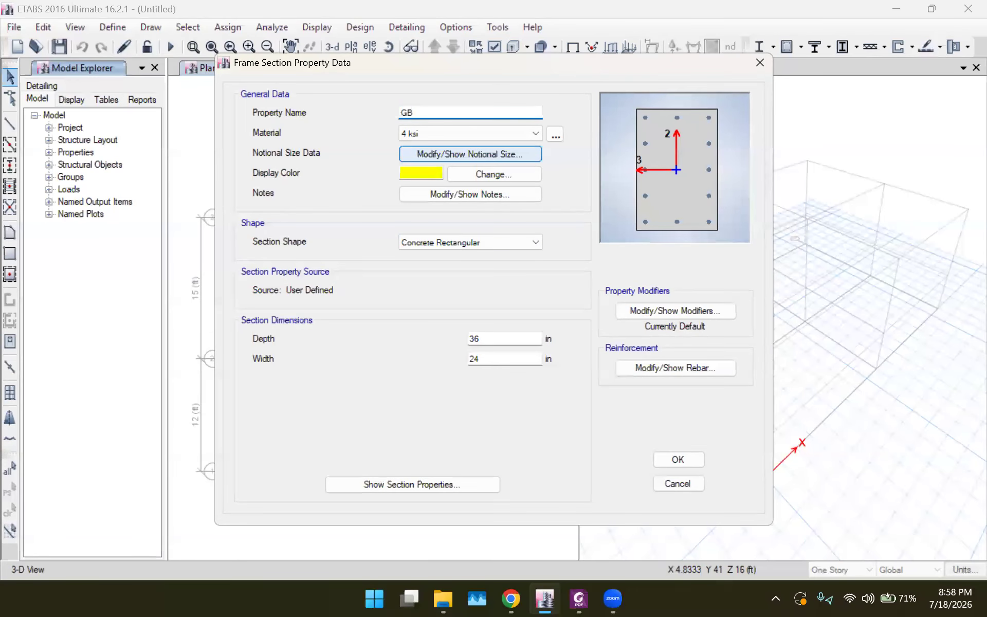
{"action": "type", "text": "!"}
{"action": "left_click", "coordinate": [469, 134]}
{"action": "left_click", "coordinate": [462, 159]}
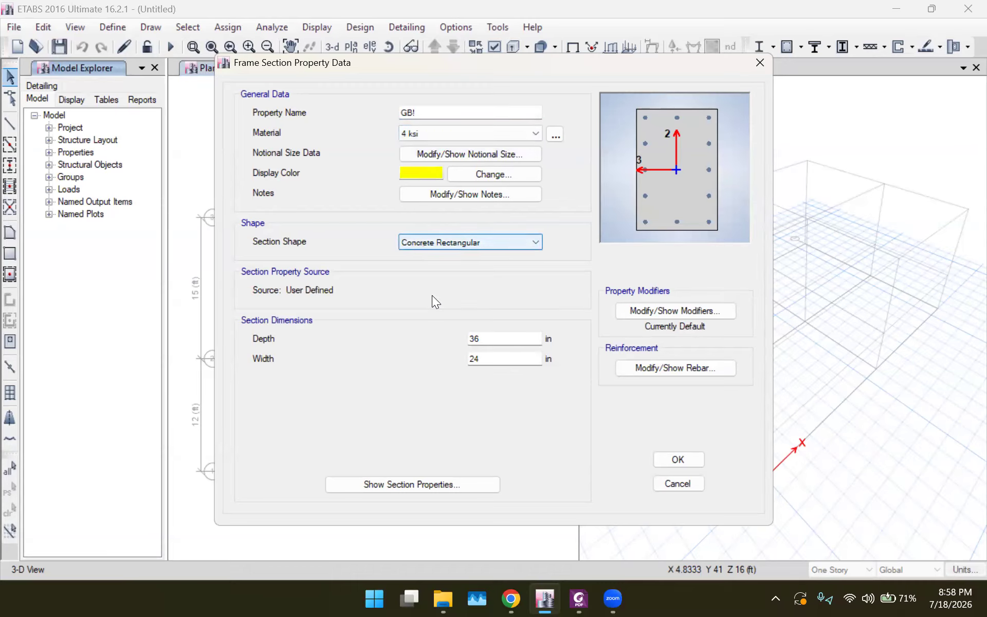
{"action": "left_click", "coordinate": [471, 244]}
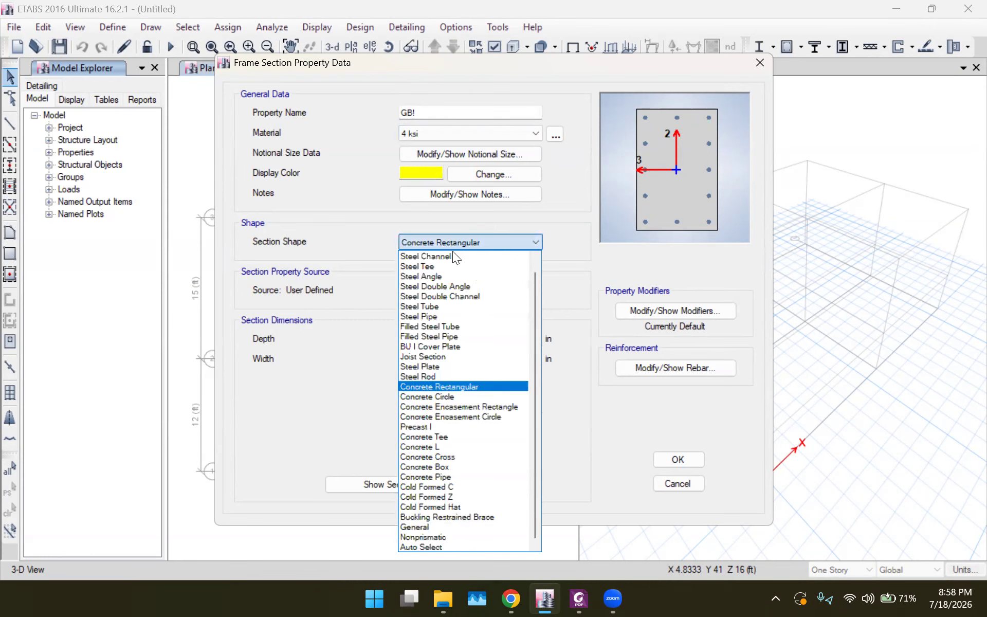
{"action": "left_click", "coordinate": [450, 241]}
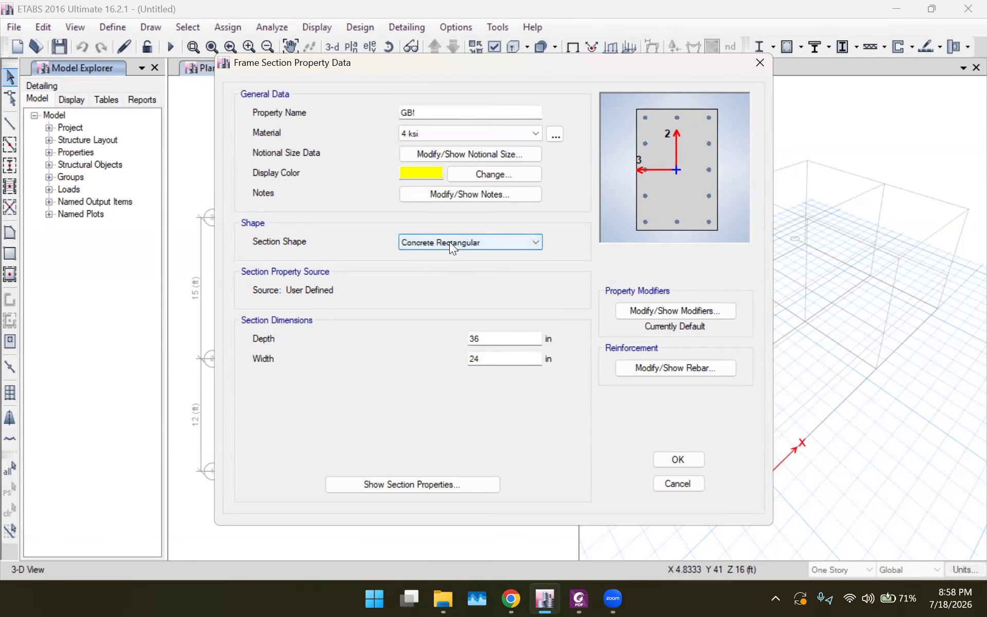
Step: Switch to Foxit PhantomPDF, mark the GB1 = 10X16 in. ground beam size with the Pencil, and return to ETABS
{"action": "left_click", "coordinate": [579, 599]}
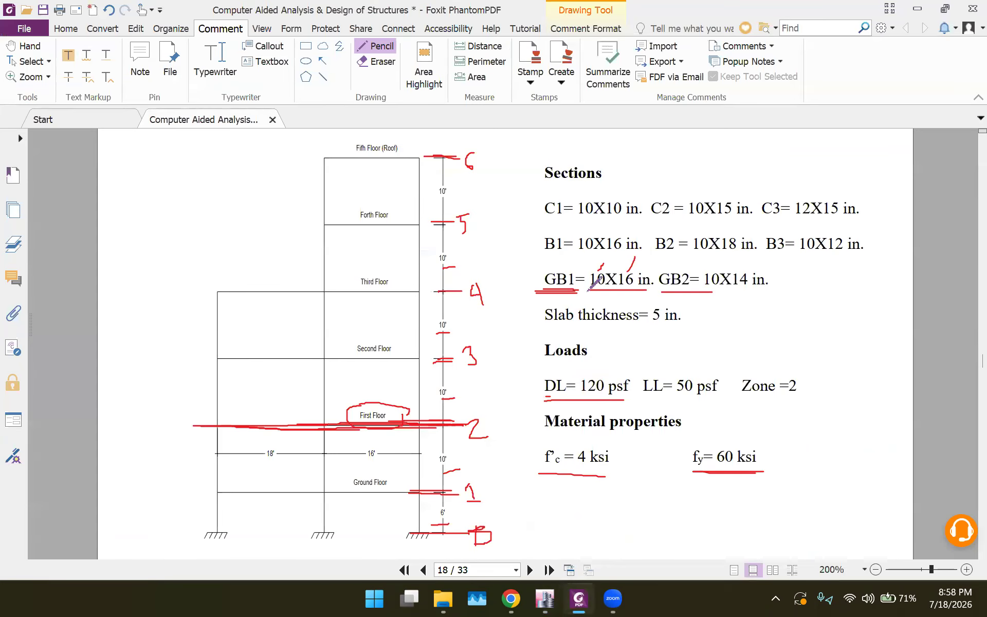
{"action": "mouse_move", "coordinate": [602, 261]}
{"action": "left_mouse_down"}
{"action": "mouse_move", "coordinate": [596, 277]}
{"action": "mouse_move", "coordinate": [633, 269]}
{"action": "left_mouse_up"}
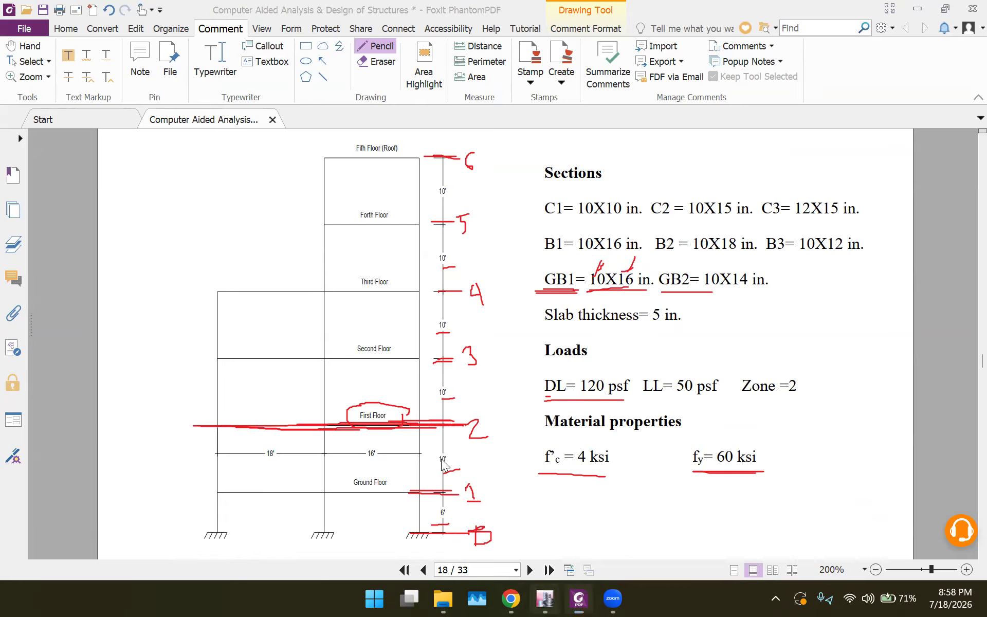
{"action": "left_click", "coordinate": [545, 598]}
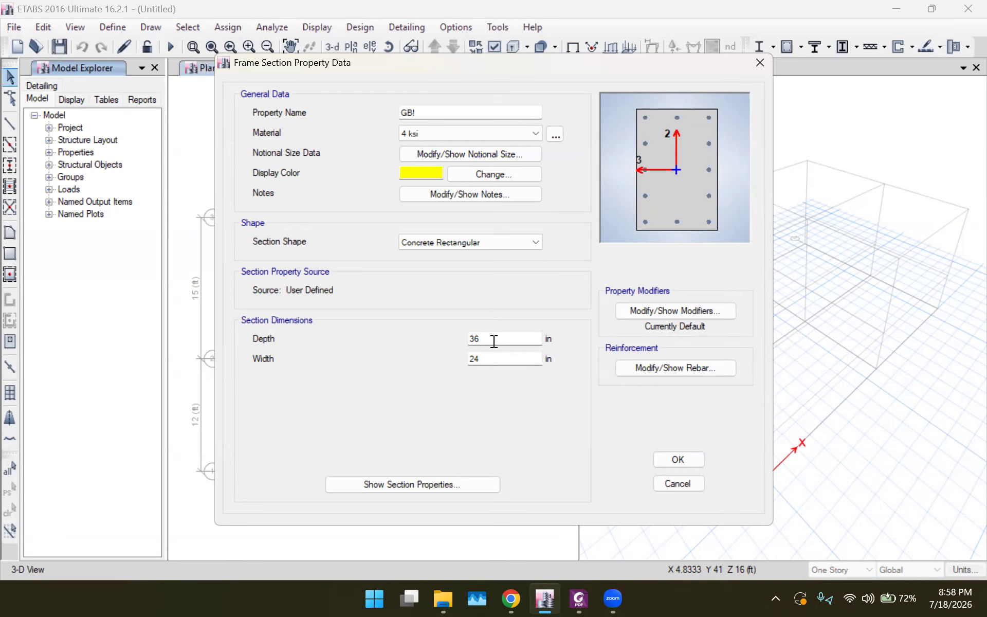
Step: Set the ground beam section's depth to 16 in and its width to 10 in
{"action": "left_click", "coordinate": [494, 341]}
{"action": "key", "text": "BackSpace"}
{"action": "key", "text": "BackSpace"}
{"action": "type", "text": "16"}
{"action": "left_click", "coordinate": [497, 361]}
{"action": "key", "text": "BackSpace"}
{"action": "key", "text": "BackSpace"}
{"action": "type", "text": "10"}
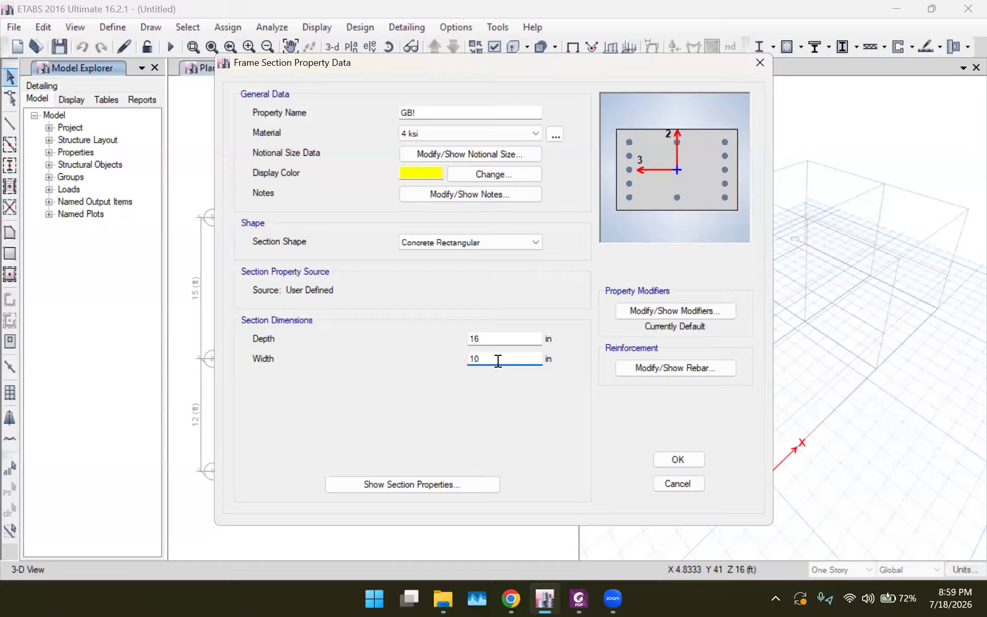
{"action": "left_click", "coordinate": [489, 337]}
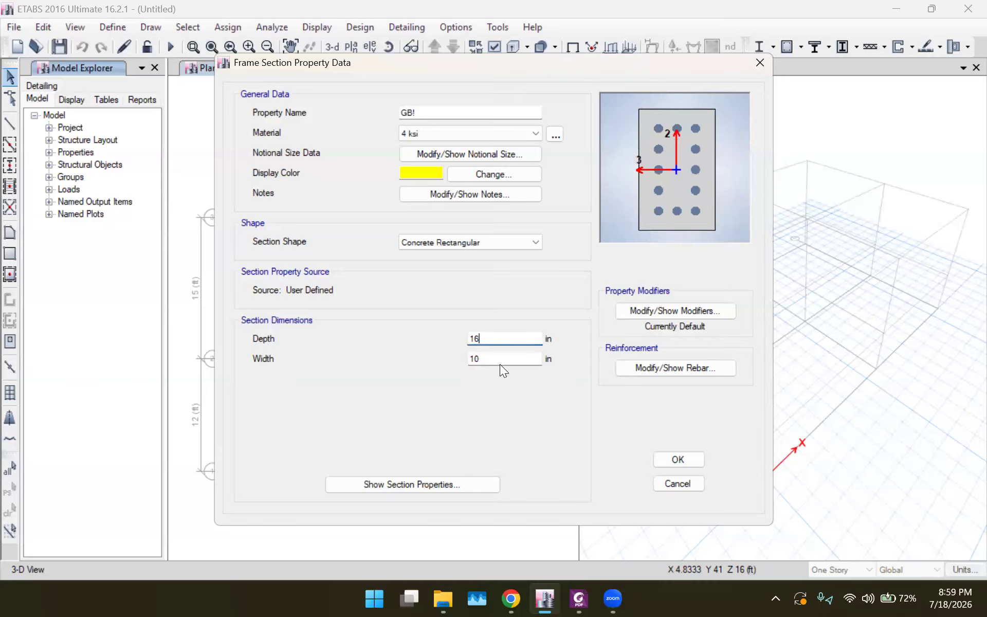
{"action": "left_click", "coordinate": [501, 364]}
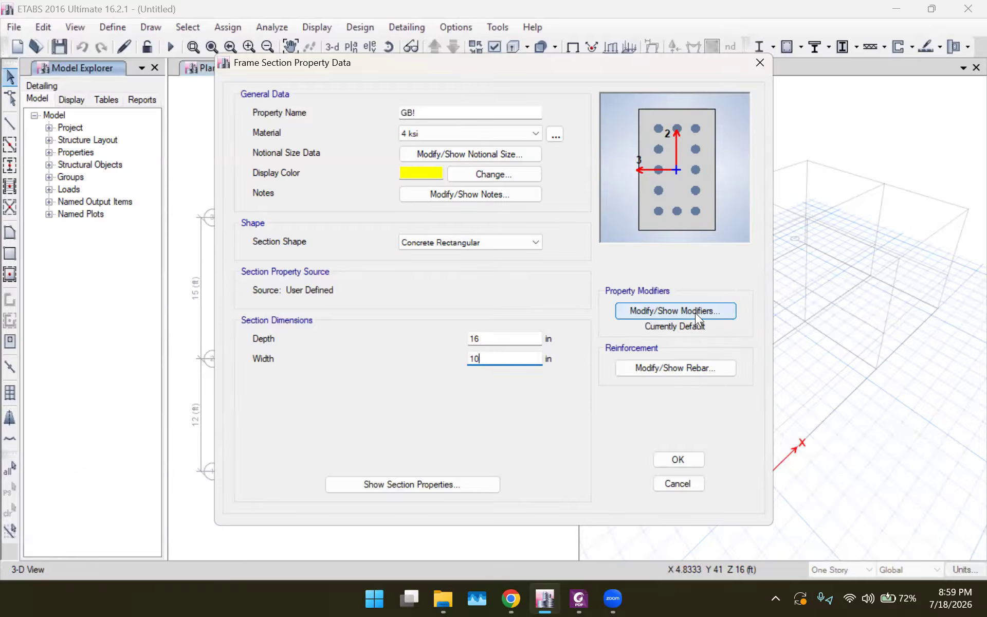
Step: Set the ground beam section's reinforcement design type to M3 Design Only (Beam) and check the top and bottom bar covers
{"action": "left_click", "coordinate": [641, 364]}
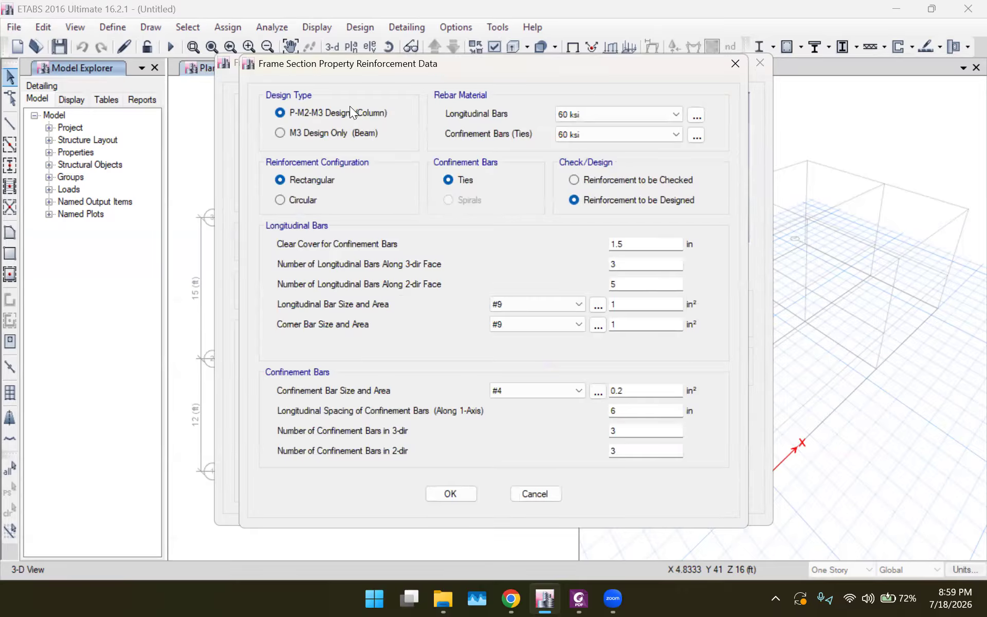
{"action": "left_click", "coordinate": [347, 135]}
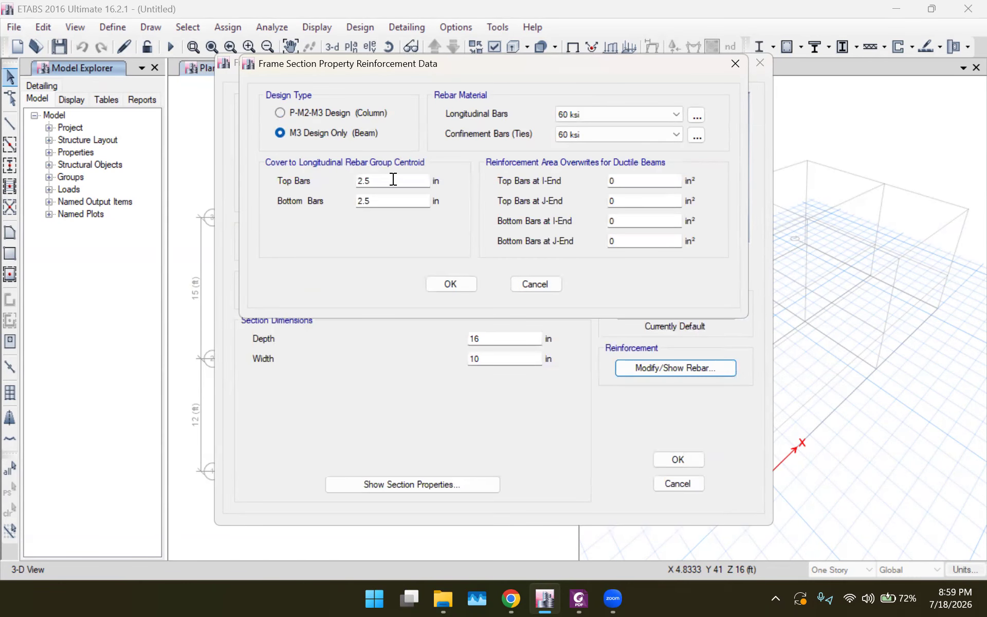
{"action": "left_click", "coordinate": [395, 201]}
{"action": "left_click", "coordinate": [381, 181]}
{"action": "left_click", "coordinate": [394, 201]}
Step: Examine the material choices available for the longitudinal bars and the confinement bars
{"action": "left_click", "coordinate": [622, 123]}
{"action": "left_click", "coordinate": [623, 139]}
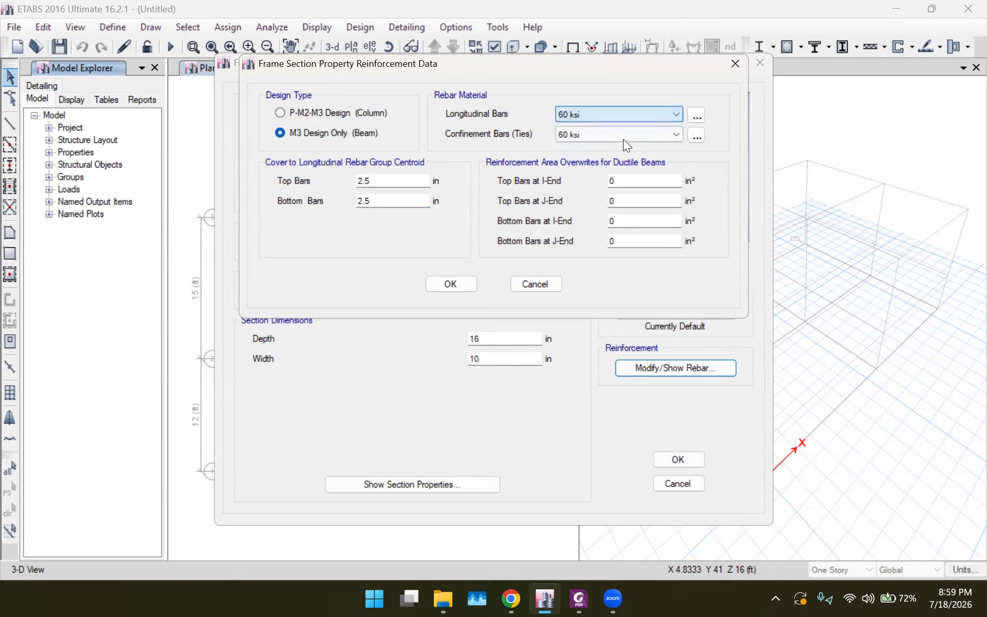
{"action": "left_click", "coordinate": [624, 139]}
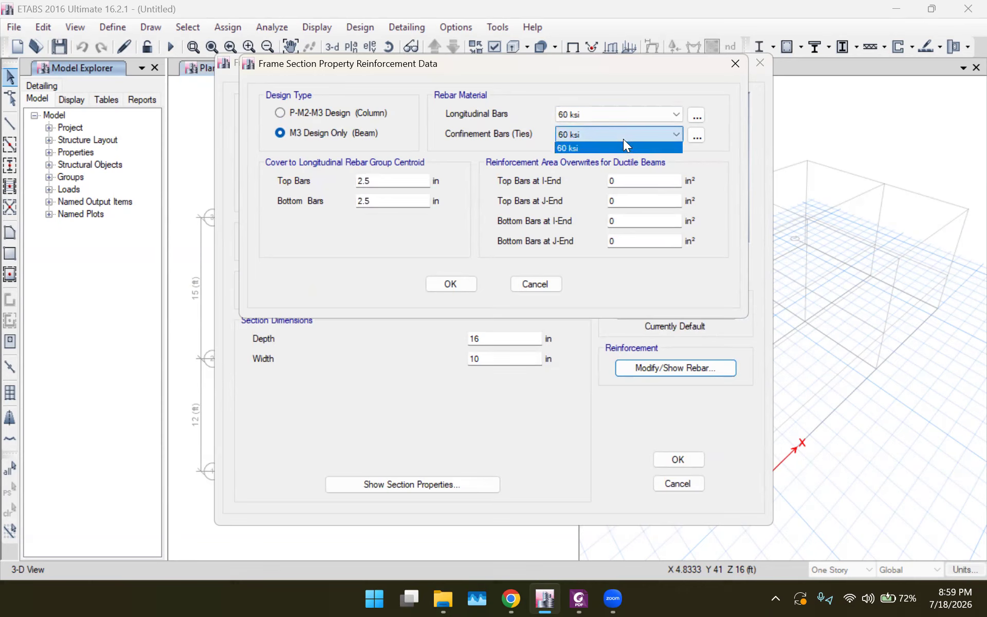
{"action": "left_click", "coordinate": [617, 124]}
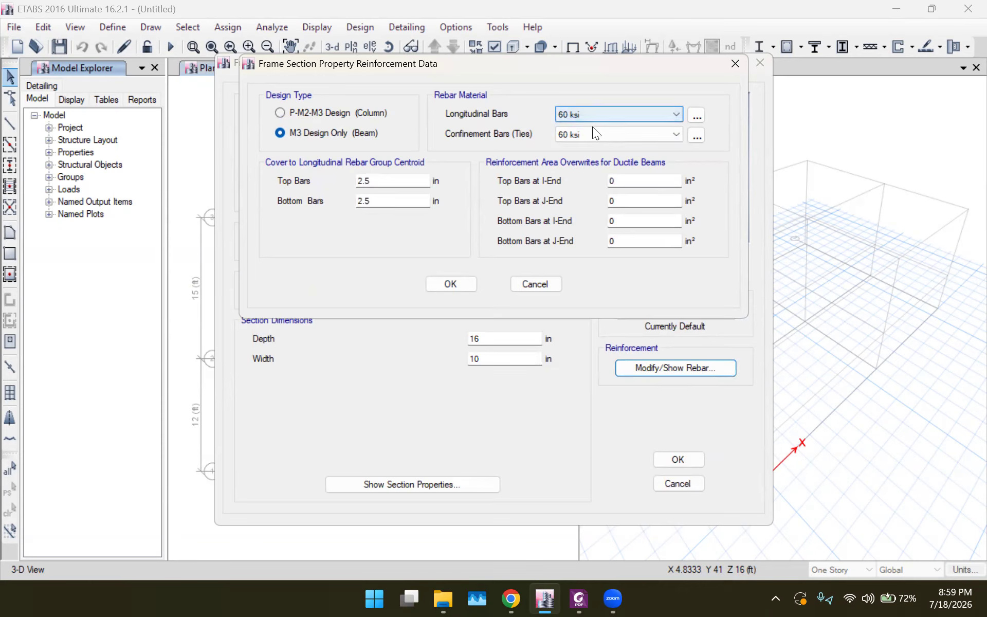
{"action": "left_click", "coordinate": [593, 134]}
{"action": "left_click", "coordinate": [597, 111]}
{"action": "left_click", "coordinate": [596, 131]}
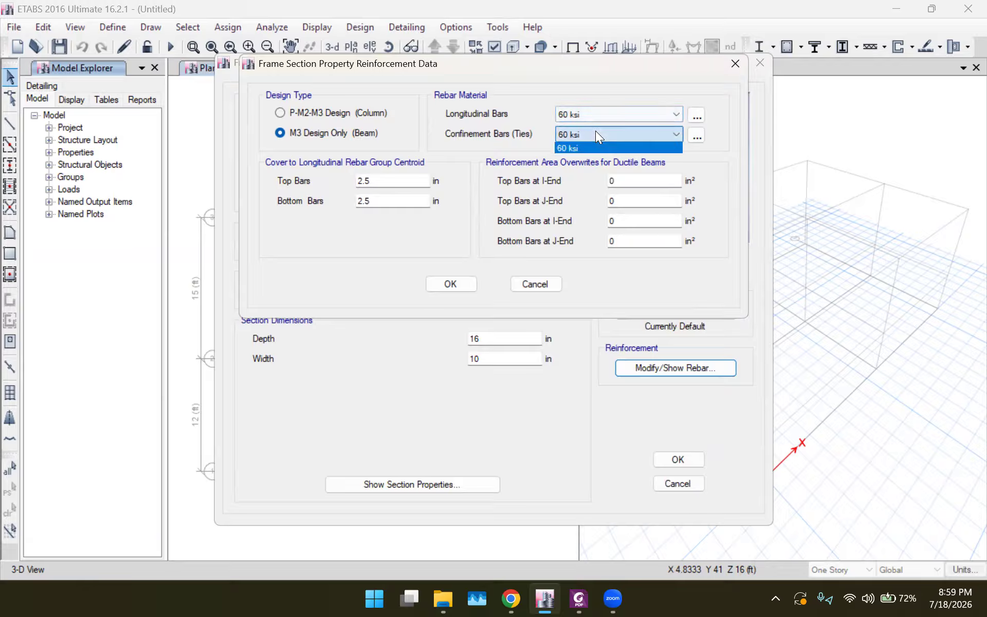
{"action": "left_click", "coordinate": [596, 119]}
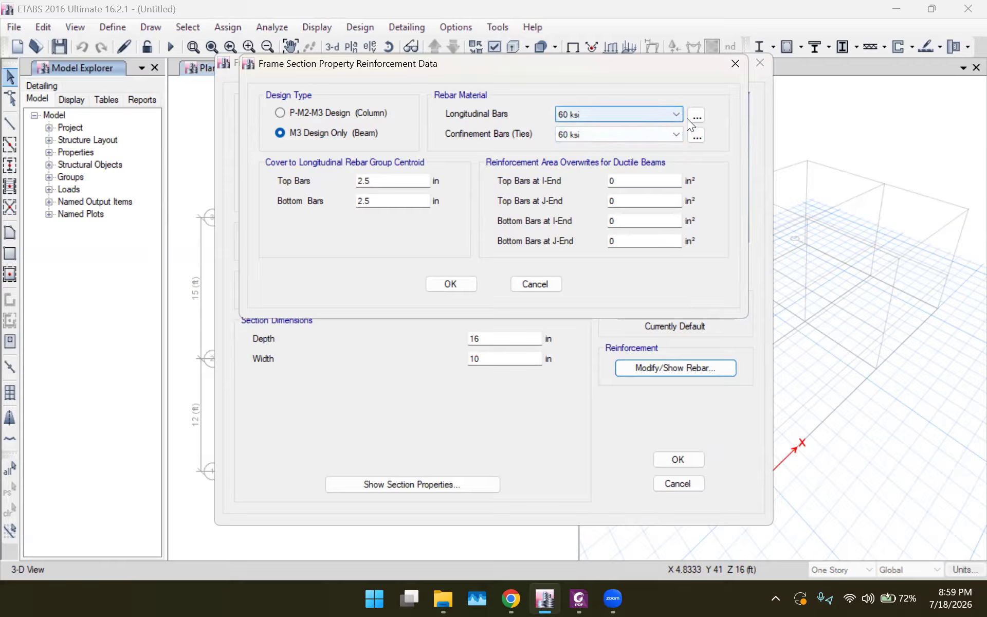
{"action": "left_click", "coordinate": [598, 116]}
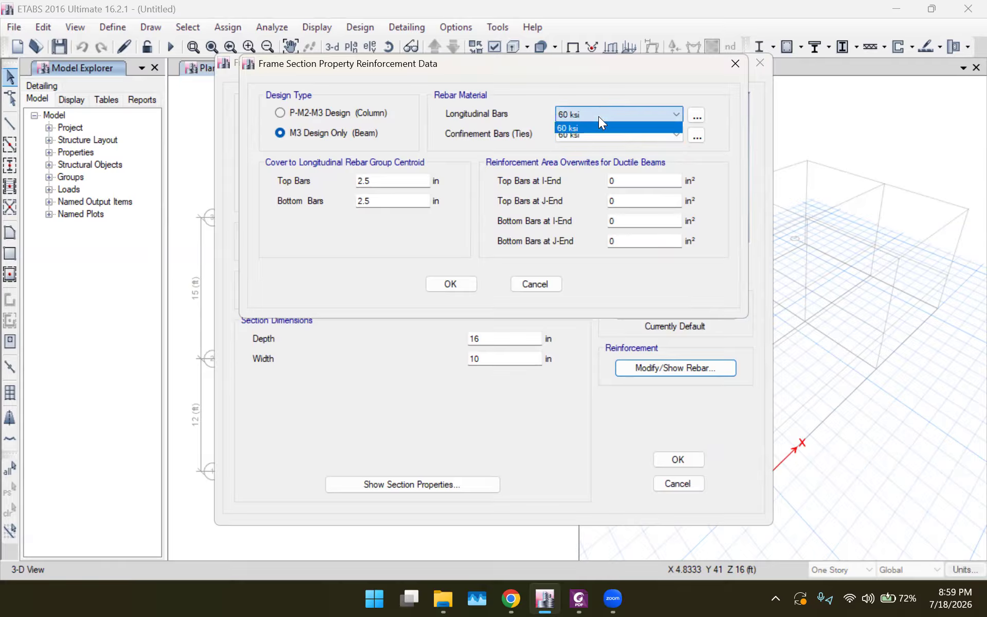
Step: Review the defined materials from the longitudinal bar setting and accept the list without editing it
{"action": "left_click", "coordinate": [698, 115]}
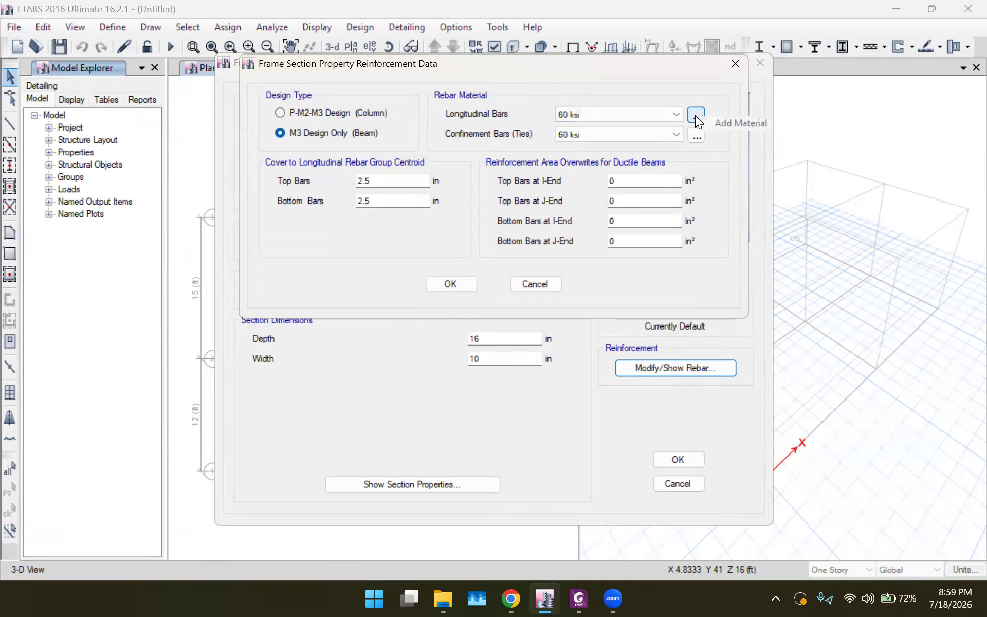
{"action": "left_click", "coordinate": [695, 116]}
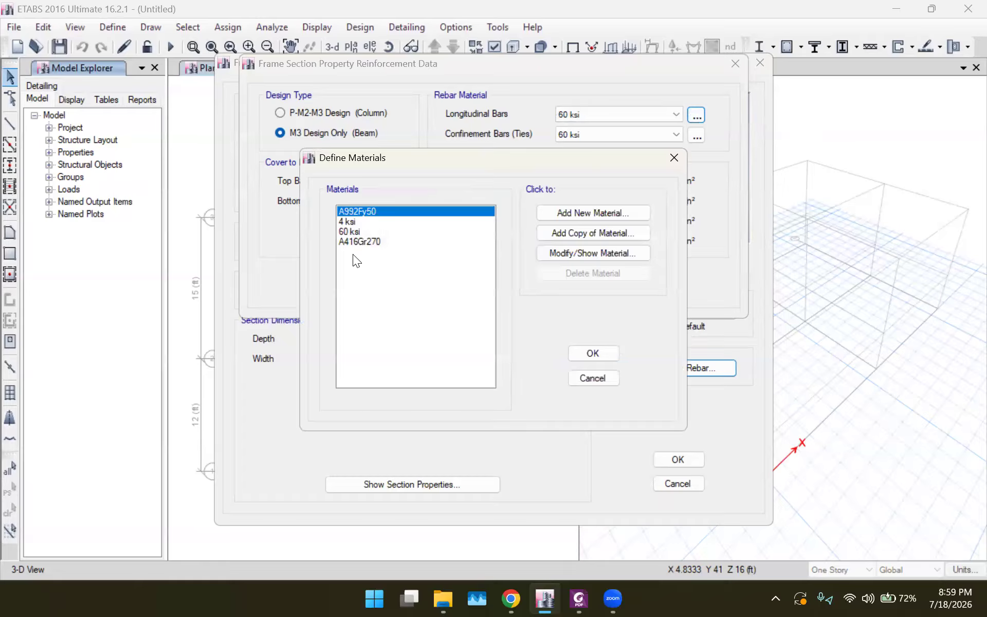
{"action": "left_click", "coordinate": [680, 160]}
{"action": "left_click", "coordinate": [646, 110]}
{"action": "left_click", "coordinate": [698, 116]}
{"action": "left_click", "coordinate": [698, 117]}
{"action": "left_click", "coordinate": [599, 352]}
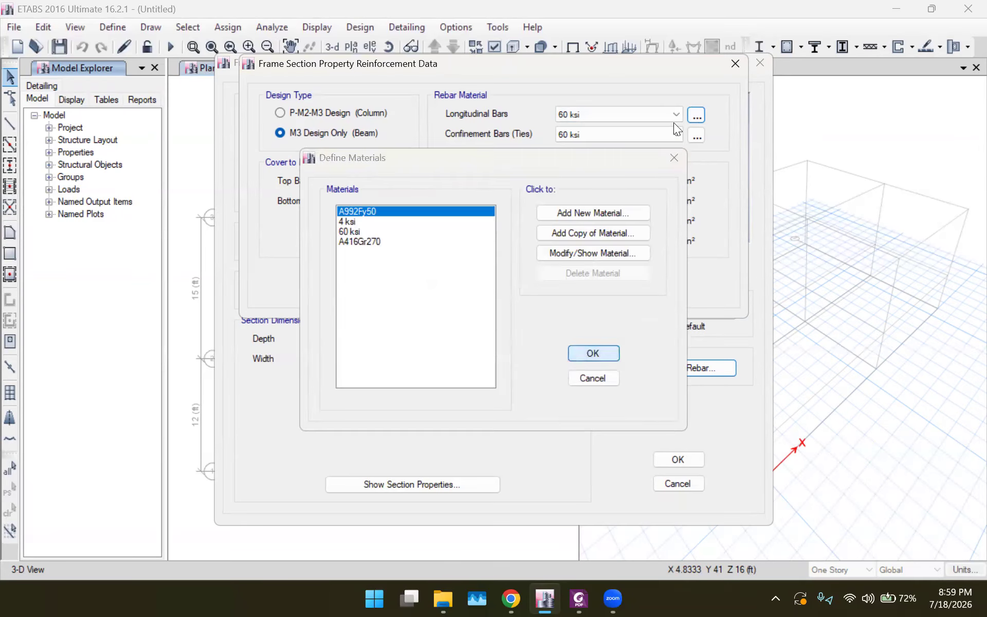
Step: Try A992Fy50 as the longitudinal bar material, return it to 60 ksi, and accept the beam reinforcement data
{"action": "left_click", "coordinate": [675, 112]}
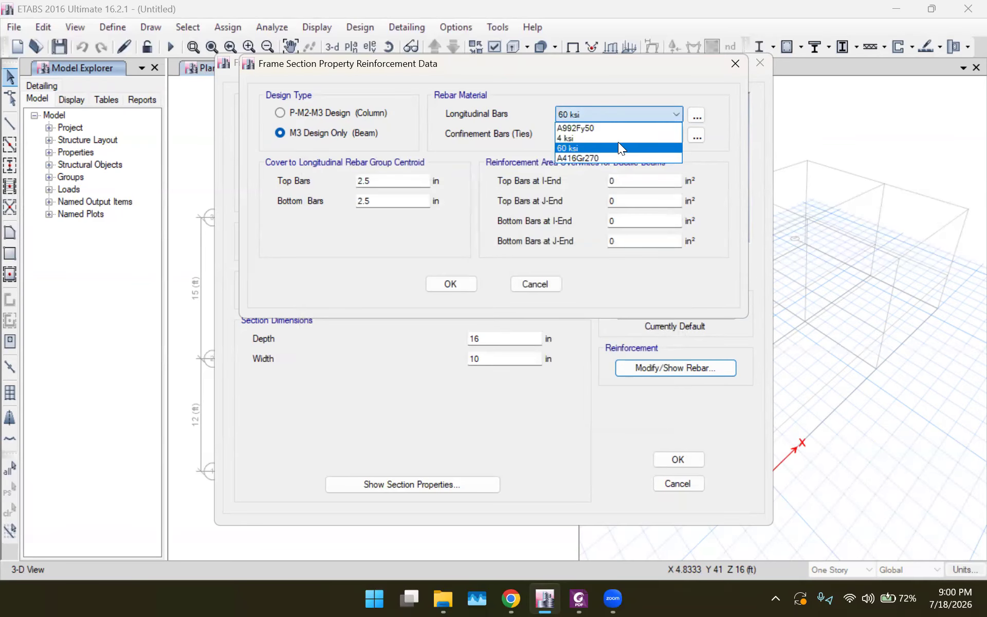
{"action": "left_click", "coordinate": [593, 129]}
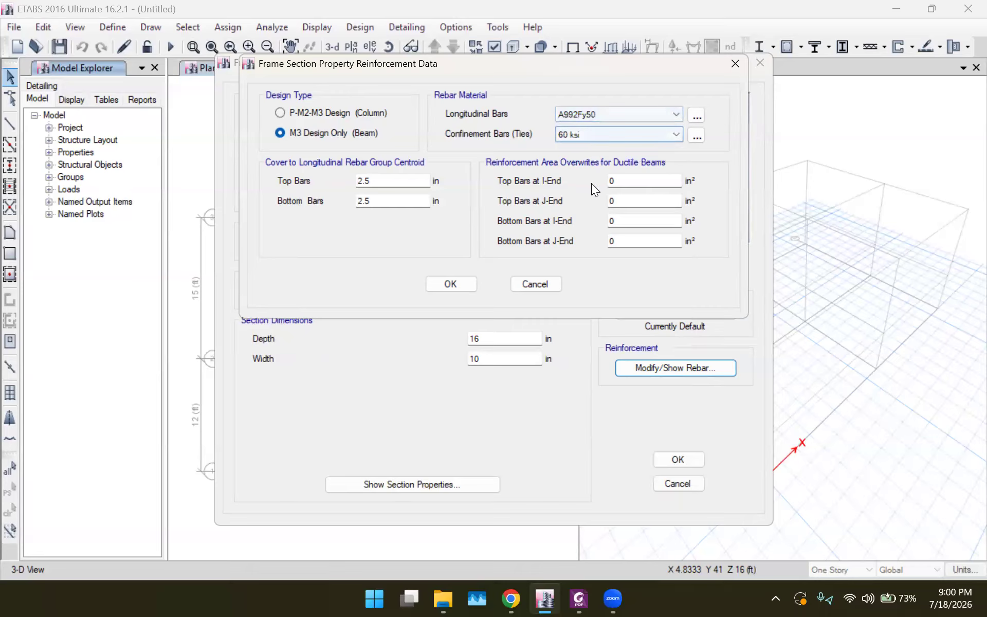
{"action": "left_click", "coordinate": [598, 119]}
{"action": "left_click", "coordinate": [589, 145]}
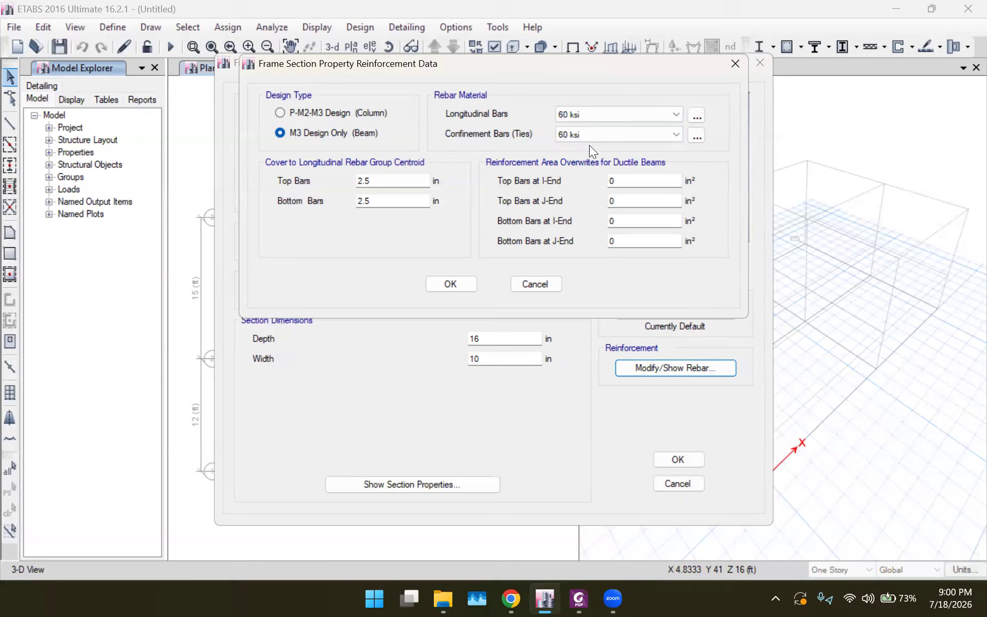
{"action": "left_click", "coordinate": [448, 283]}
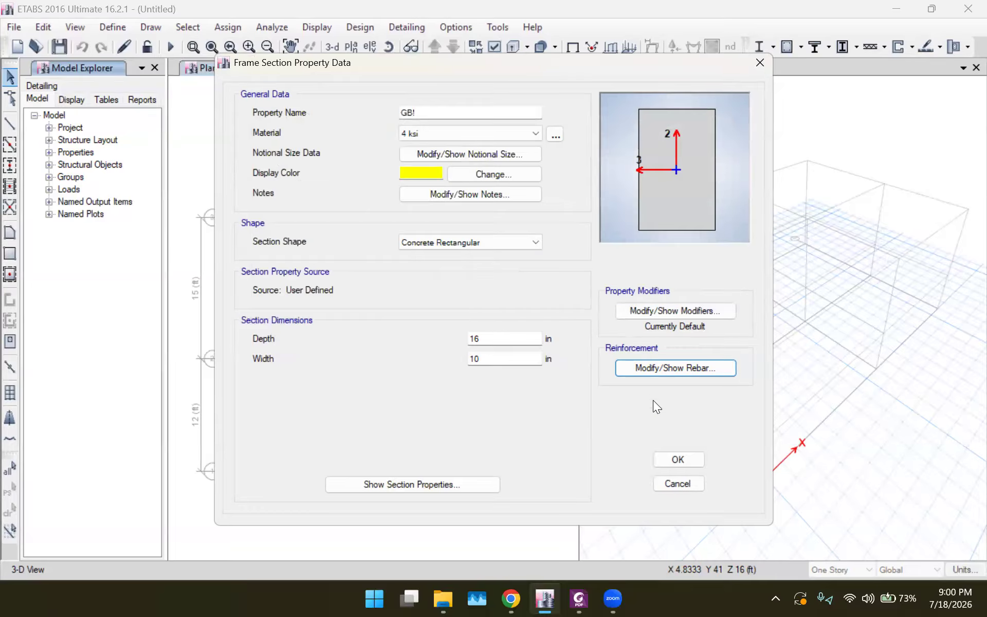
Step: Correct the ground beam section's name to GB1 and accept the section
{"action": "left_click", "coordinate": [432, 115]}
{"action": "key", "text": "BackSpace"}
{"action": "type", "text": "1"}
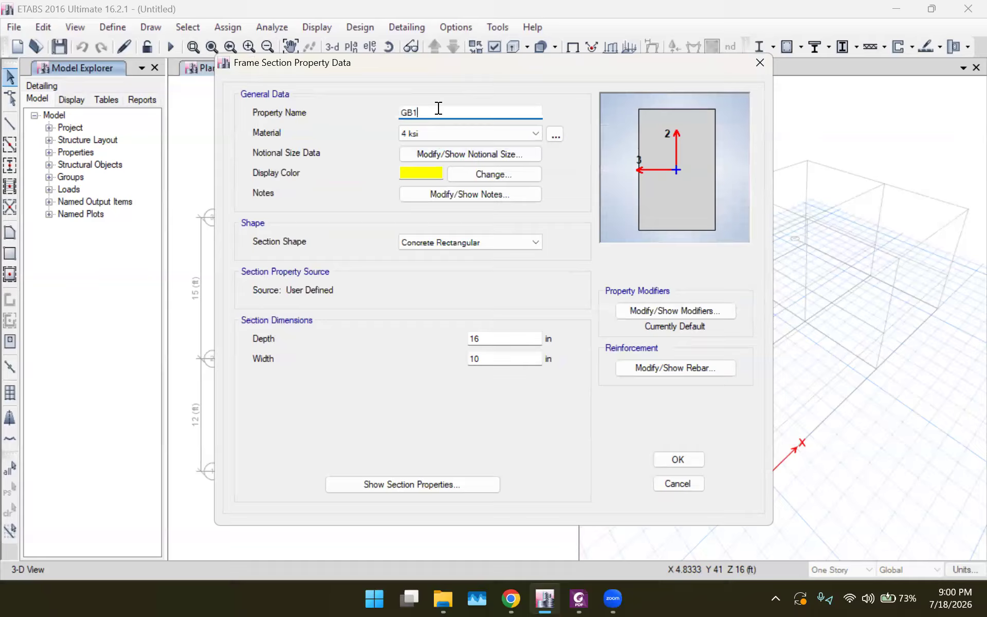
{"action": "left_click", "coordinate": [671, 463]}
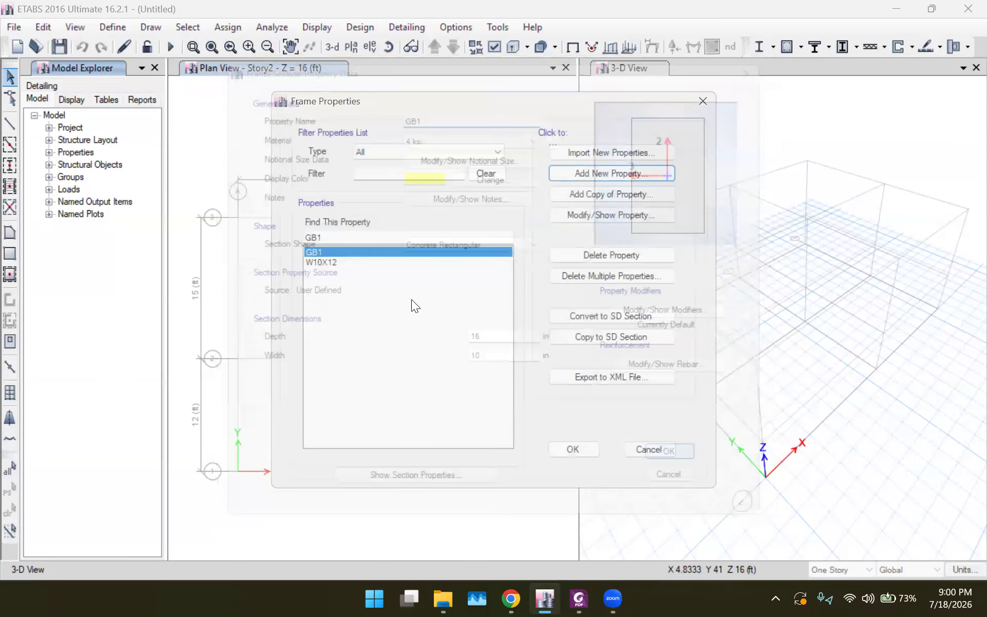
Step: Delete the W10X12 steel section from the frame properties
{"action": "left_click", "coordinate": [328, 262]}
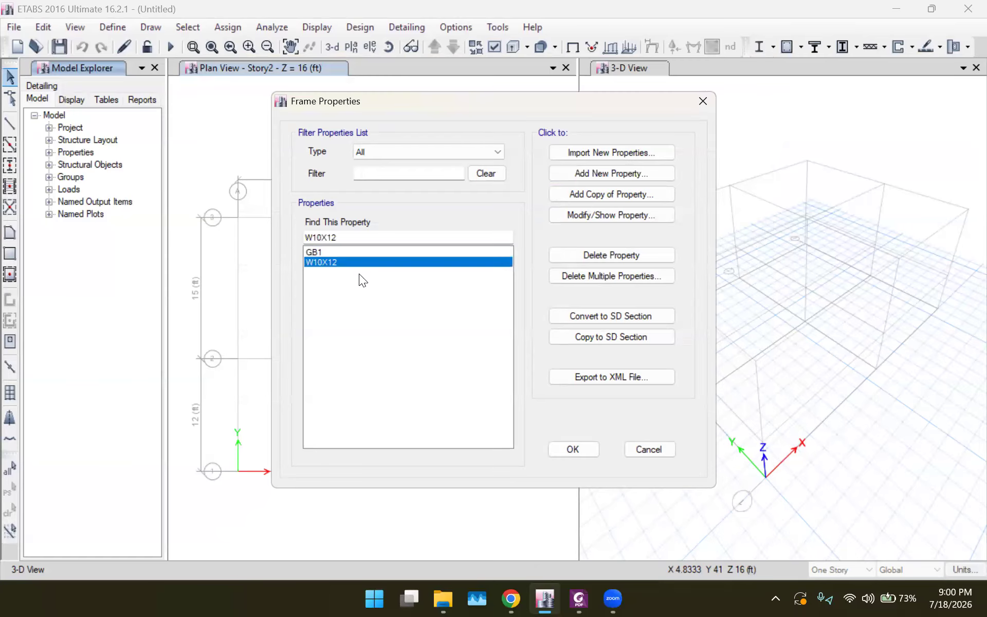
{"action": "left_click", "coordinate": [351, 254]}
{"action": "left_click", "coordinate": [351, 262]}
{"action": "left_click", "coordinate": [348, 252]}
{"action": "left_click", "coordinate": [348, 262]}
{"action": "left_click", "coordinate": [620, 255]}
{"action": "left_click", "coordinate": [527, 347]}
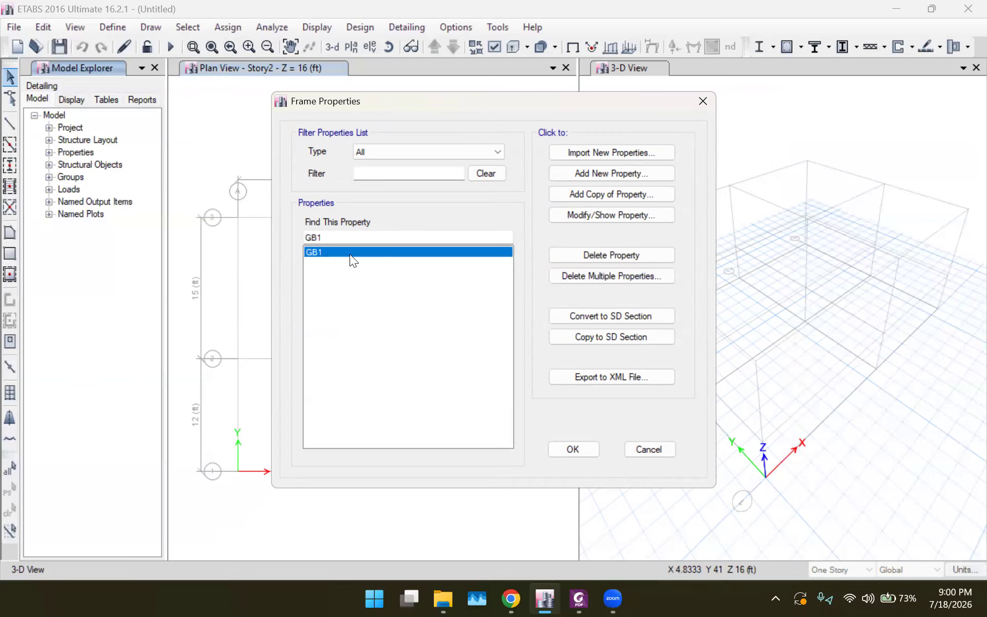
Step: Create a copy of the GB1 section and name it GB2
{"action": "left_click", "coordinate": [577, 199]}
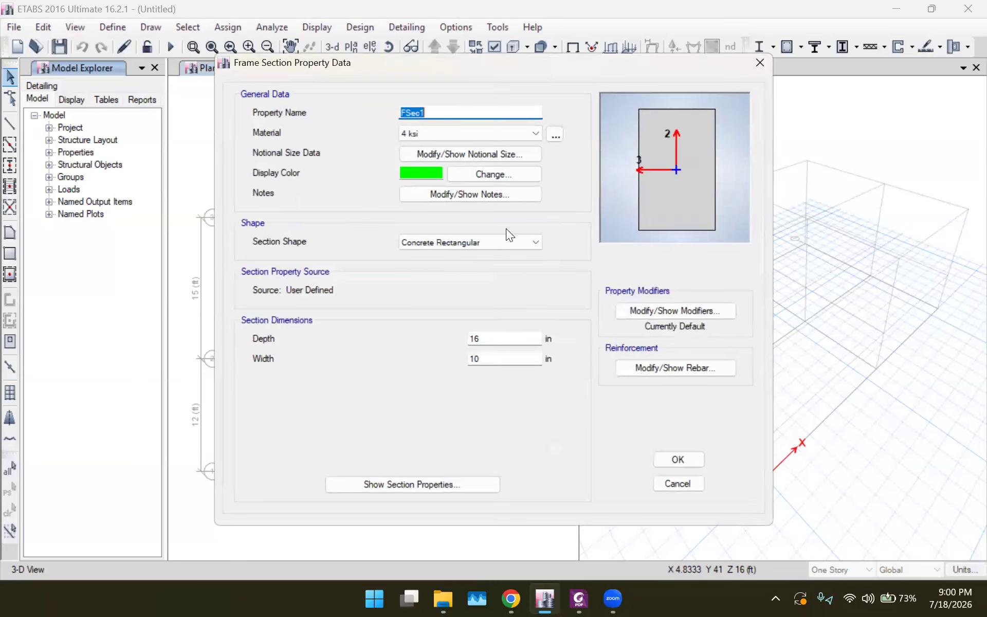
{"action": "key", "text": "BackSpace"}
{"action": "type", "text": "B"}
{"action": "key", "text": "BackSpace"}
{"action": "type", "text": "GB2"}
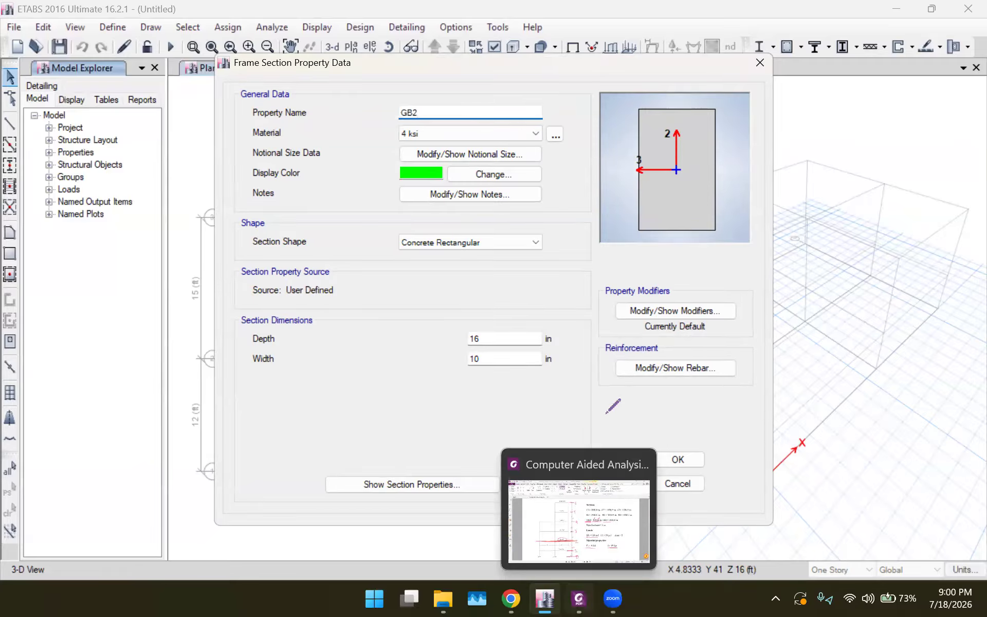
Step: Switch to Foxit PhantomPDF, underline the GB2 = 10X14 in. size with the Pencil, and return to ETABS
{"action": "left_click", "coordinate": [578, 598]}
{"action": "left_click_drag", "start_coordinate": [662, 292], "coordinate": [746, 289]}
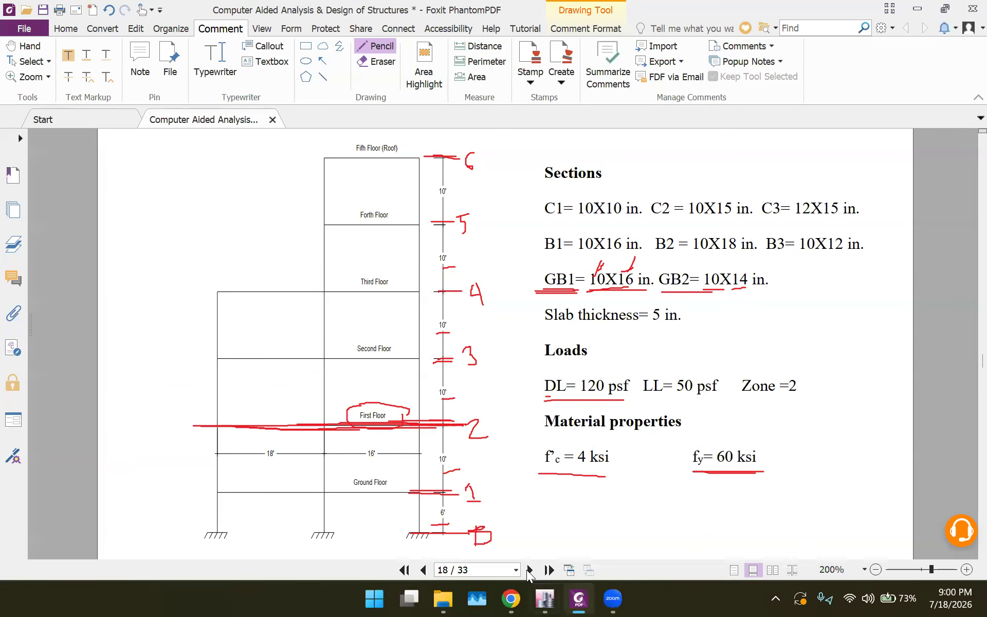
{"action": "left_click", "coordinate": [545, 598]}
Step: Set the GB2 section's depth to 14 in and check its width against the PDF sizes
{"action": "left_click", "coordinate": [504, 342]}
{"action": "key", "text": "BackSpace"}
{"action": "type", "text": "4"}
{"action": "left_click", "coordinate": [495, 354]}
{"action": "left_click", "coordinate": [579, 598]}
{"action": "key", "text": "alt+Tab"}
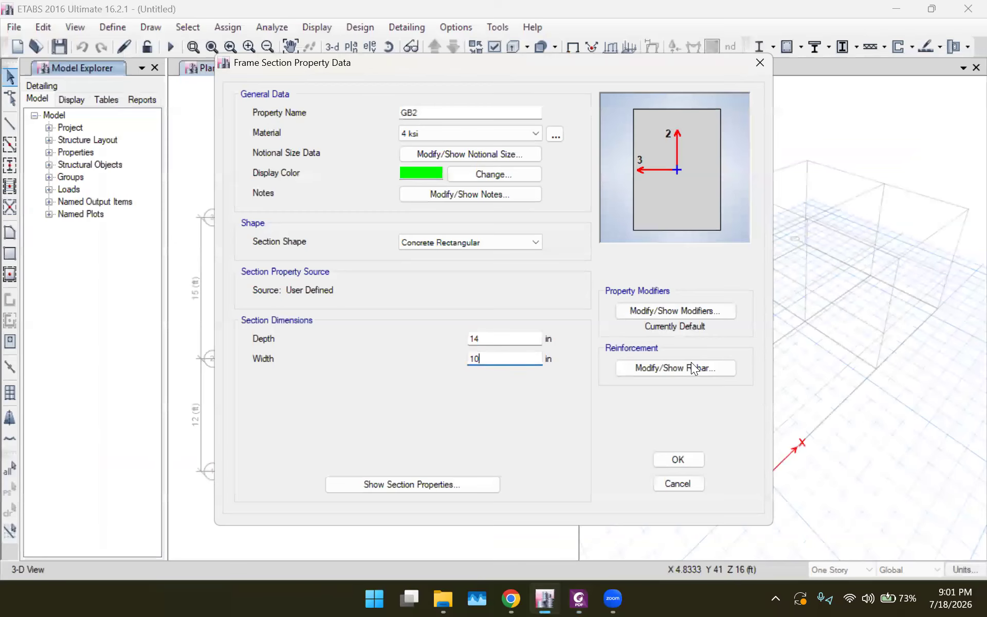
Step: Review GB2's beam reinforcement data and accept the section
{"action": "key", "text": "Tab"}
{"action": "key", "text": "Return"}
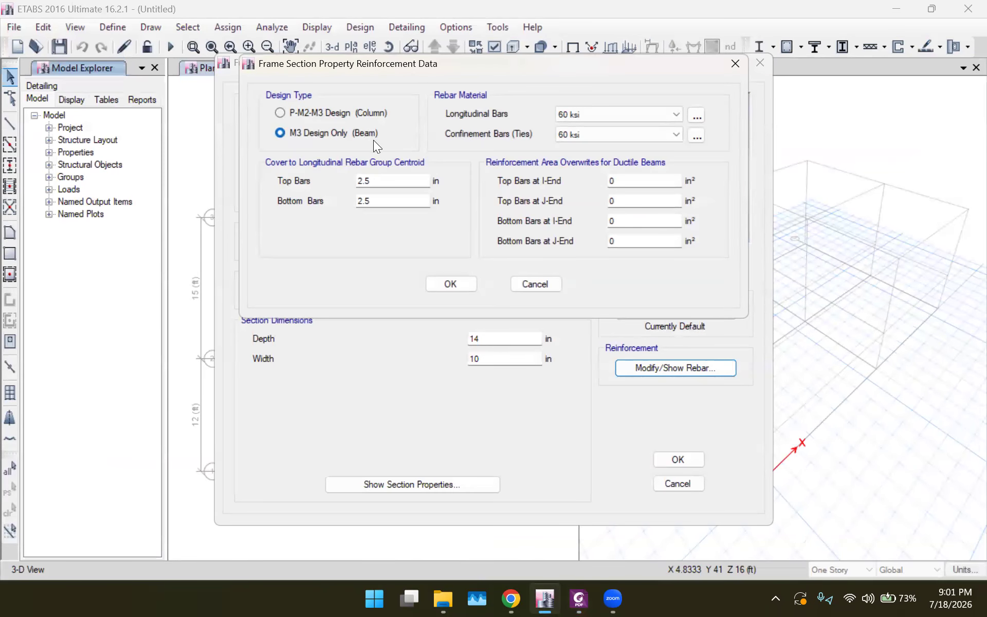
{"action": "left_click", "coordinate": [445, 284]}
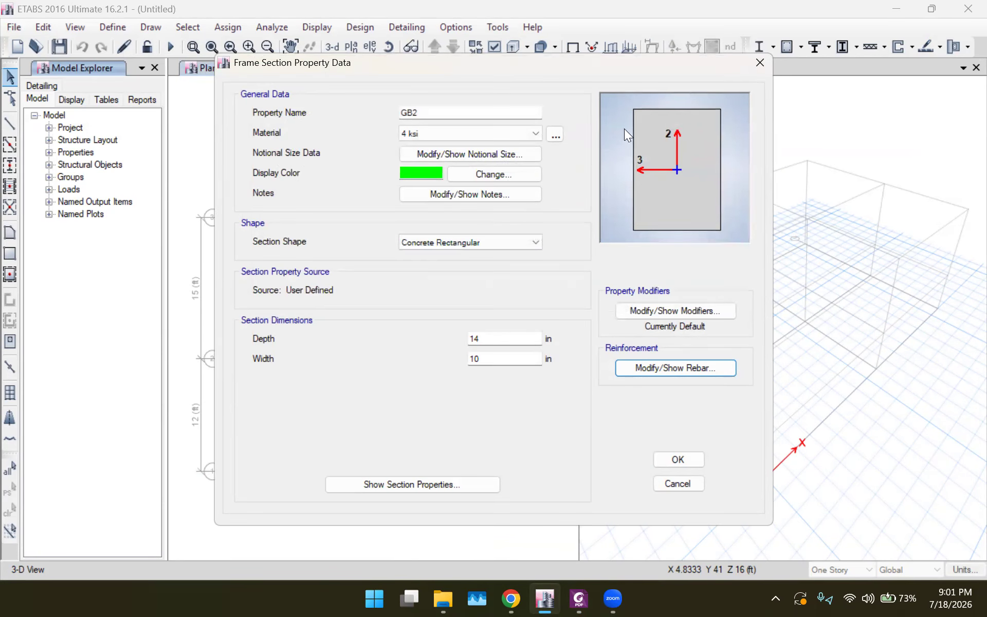
{"action": "left_click", "coordinate": [677, 460]}
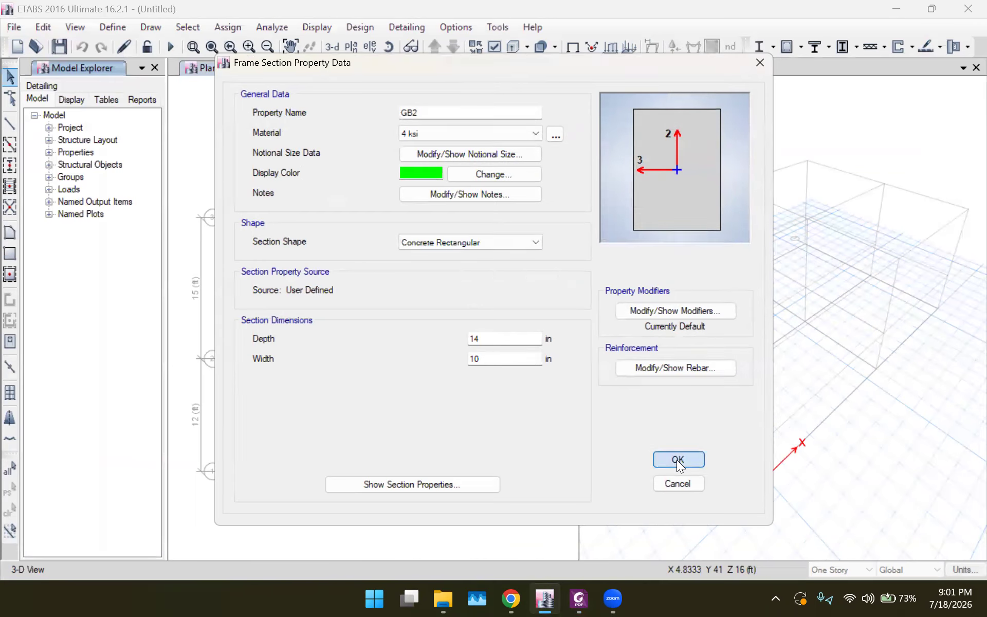
Step: Start a copy of the GB2 section, underline the B1, B2 and B3 labels in Foxit PhantomPDF with the Pencil, and return to ETABS
{"action": "left_click", "coordinate": [590, 195]}
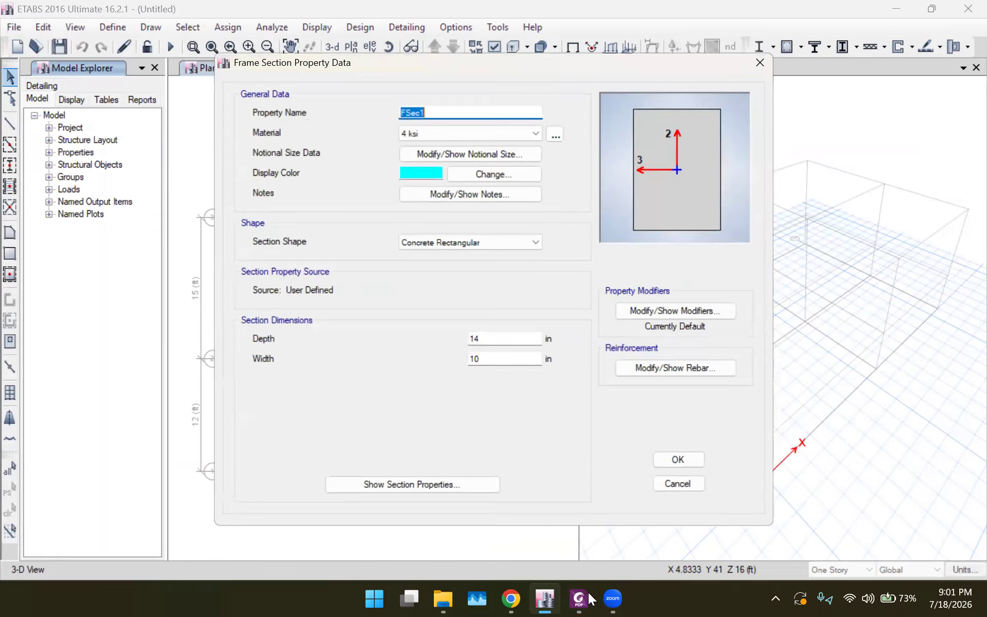
{"action": "left_click", "coordinate": [585, 598]}
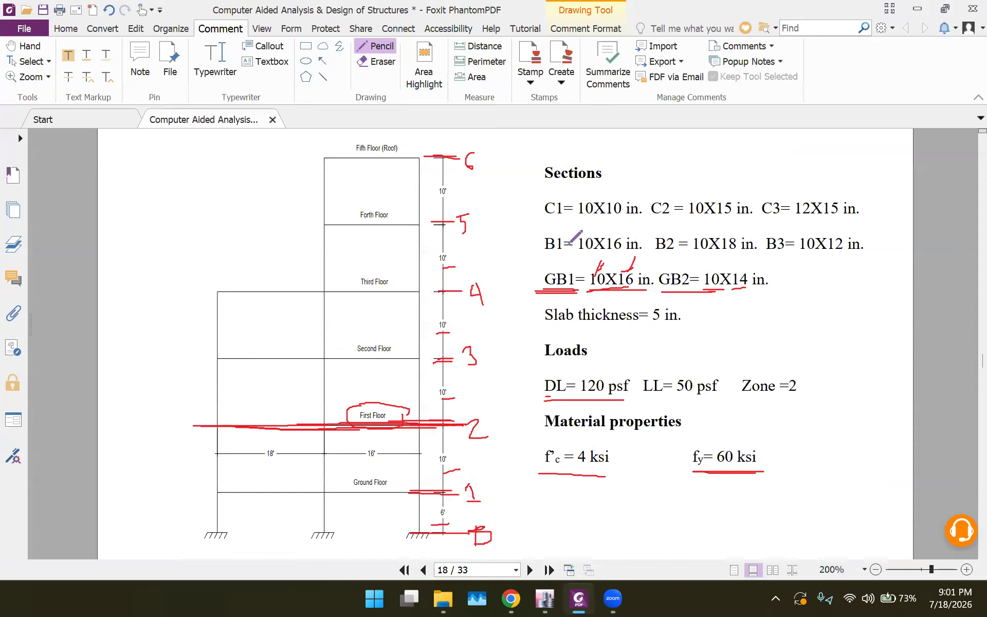
{"action": "left_click_drag", "start_coordinate": [538, 252], "coordinate": [550, 252]}
{"action": "left_click_drag", "start_coordinate": [659, 253], "coordinate": [681, 252]}
{"action": "left_click_drag", "start_coordinate": [767, 253], "coordinate": [775, 252]}
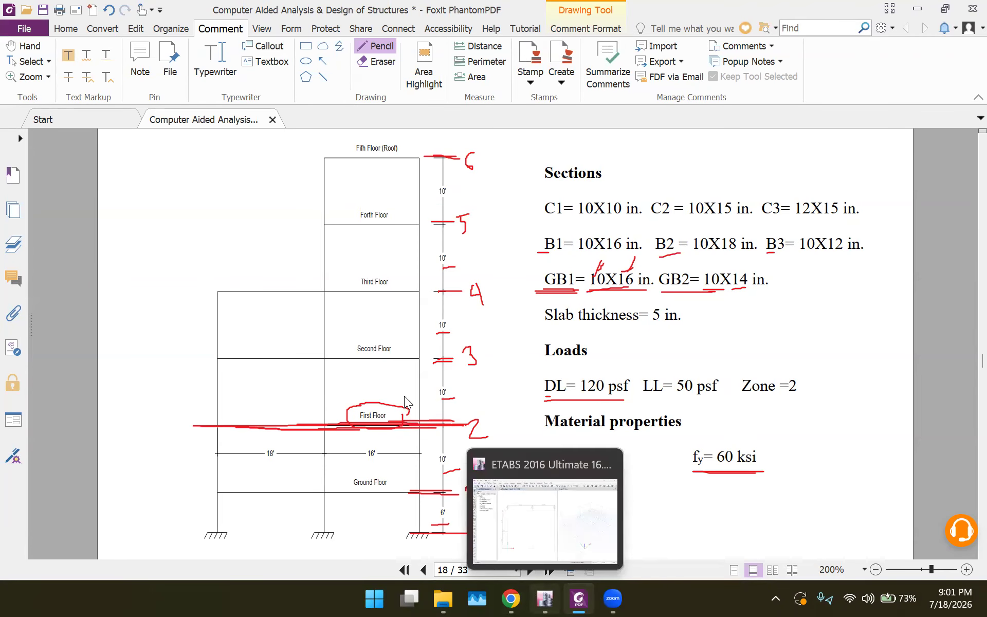
{"action": "left_click", "coordinate": [540, 598]}
Step: Set the copied section's depth to 16 in and accept it
{"action": "left_click", "coordinate": [505, 339]}
{"action": "key", "text": "BackSpace"}
{"action": "key", "text": "BackSpace"}
{"action": "type", "text": "16"}
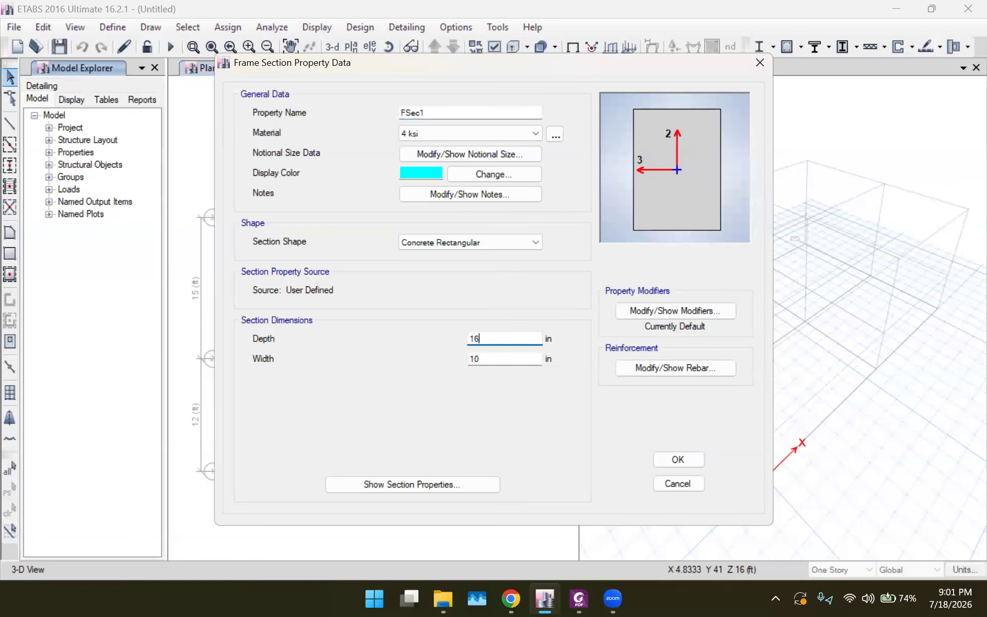
{"action": "left_click", "coordinate": [692, 462]}
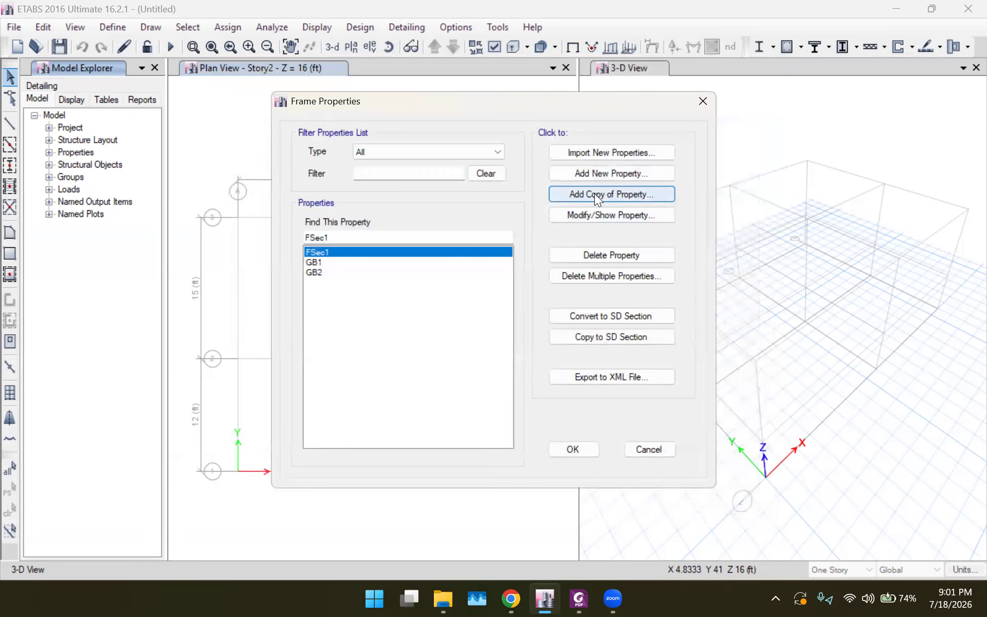
Step: Rename the FSec1 section as B1 and accept it
{"action": "left_click", "coordinate": [593, 215]}
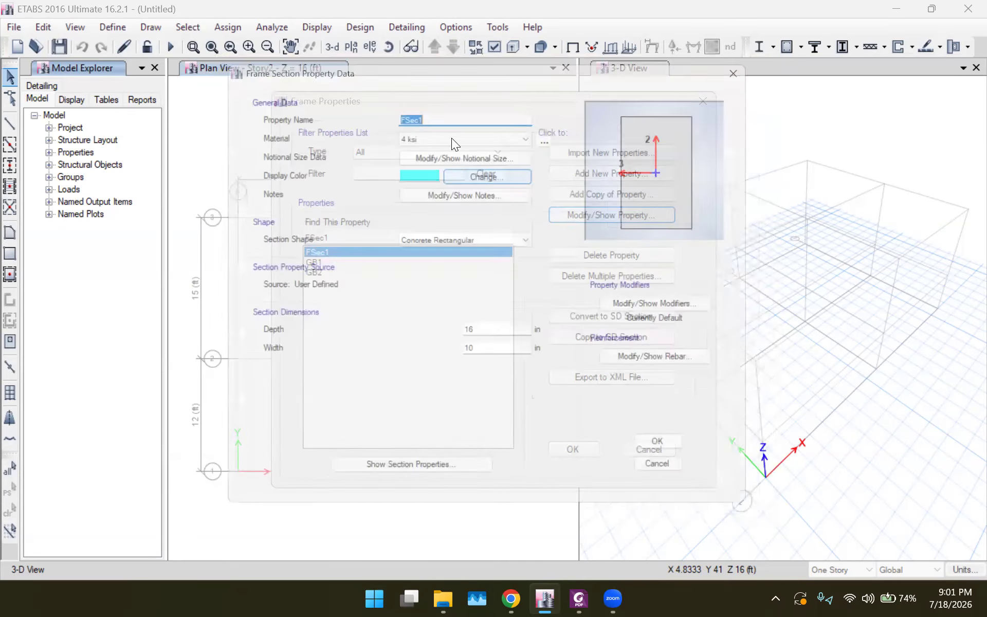
{"action": "type", "text": "B1"}
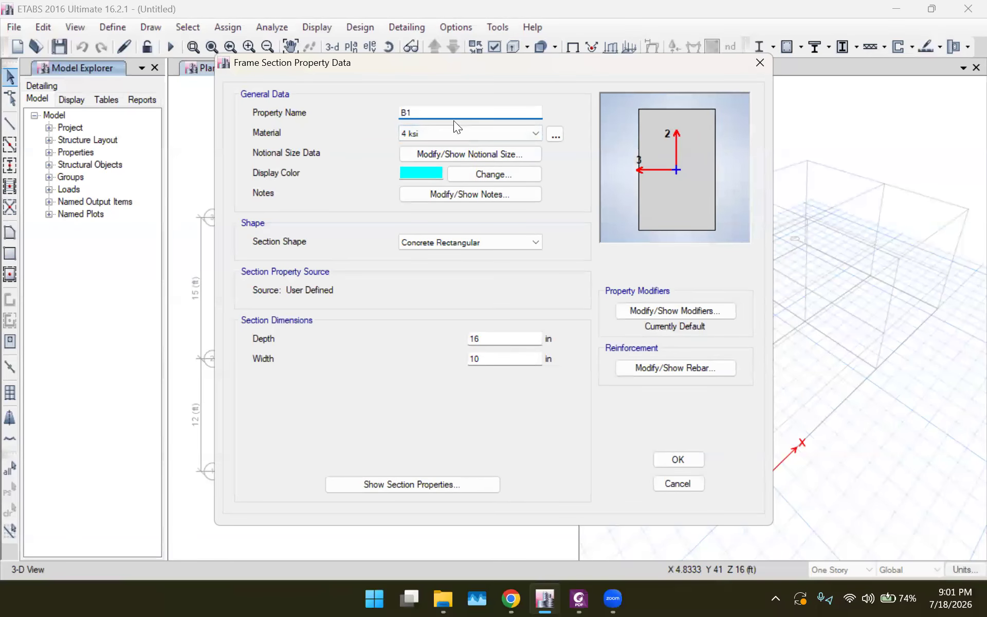
{"action": "left_click", "coordinate": [670, 458]}
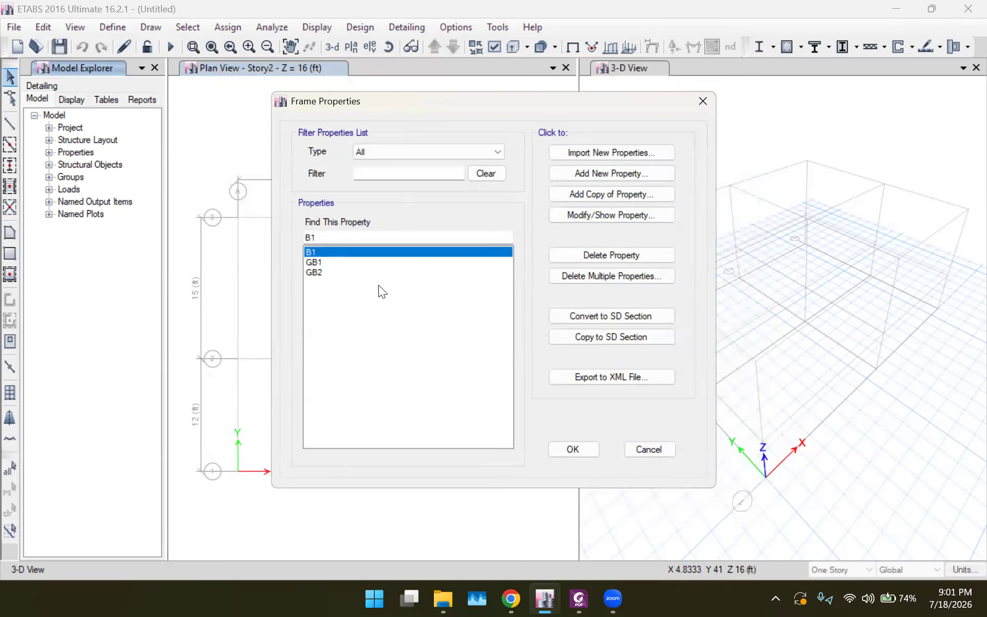
Step: Create a copy of the B1 frame section and set the copy's depth to 18 in
{"action": "left_click", "coordinate": [601, 194]}
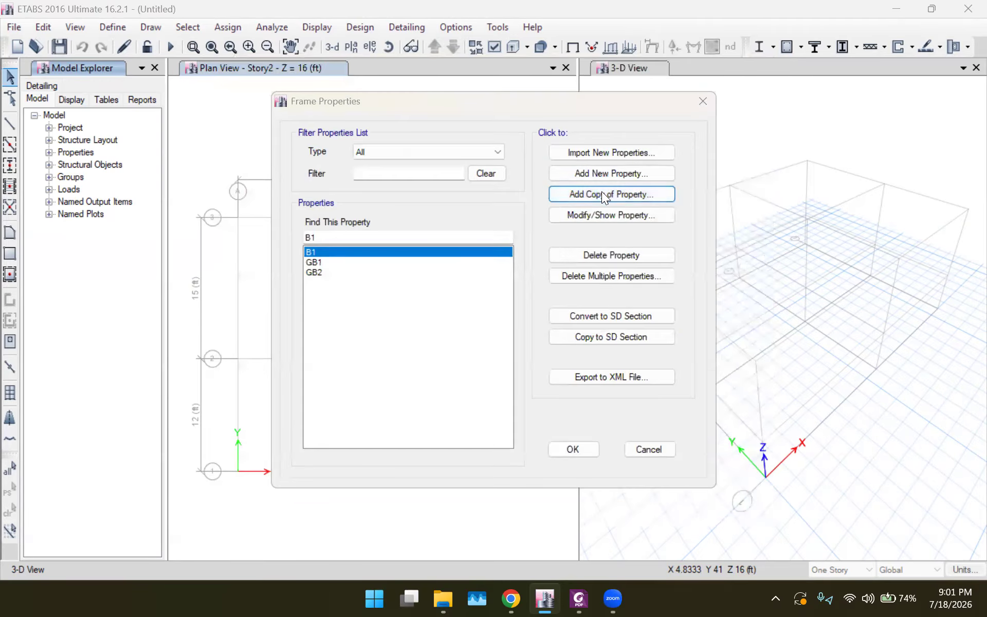
{"action": "left_click", "coordinate": [578, 598]}
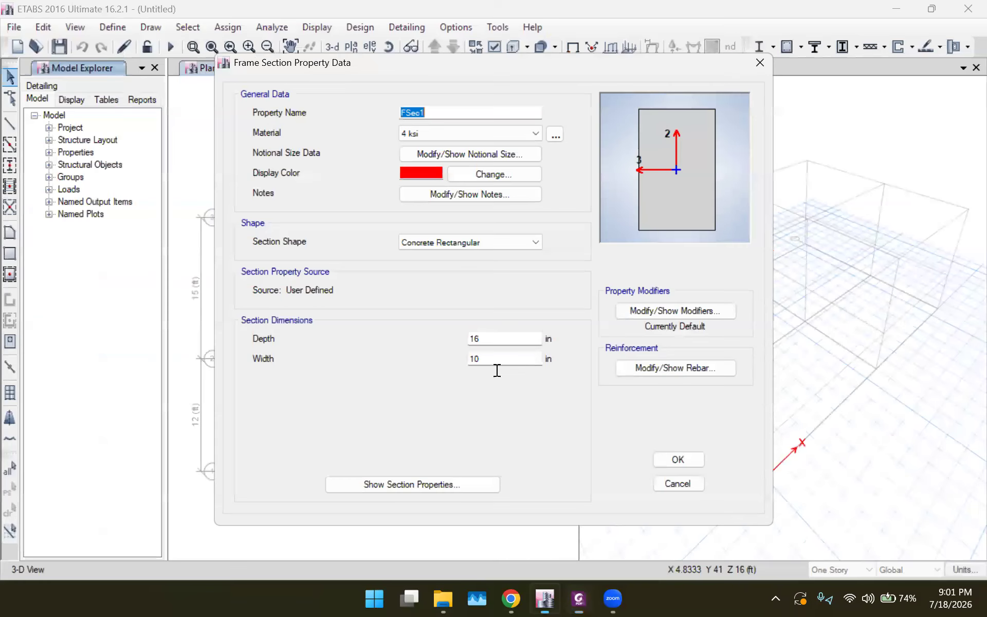
{"action": "key", "text": "alt+Tab"}
{"action": "left_click", "coordinate": [512, 341]}
{"action": "key", "text": "BackSpace"}
{"action": "type", "text": "8"}
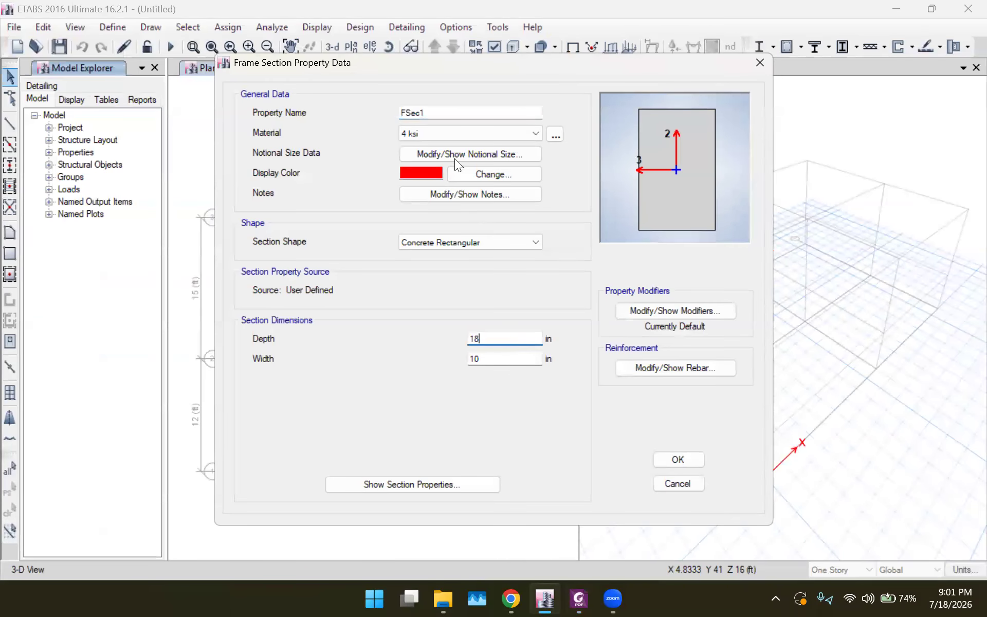
Step: Name the copied 10 by 18 in section B2 and accept it
{"action": "left_click", "coordinate": [468, 109]}
{"action": "key", "text": "BackSpace"}
{"action": "key", "text": "BackSpace"}
{"action": "key", "text": "BackSpace"}
{"action": "key", "text": "BackSpace"}
{"action": "key", "text": "BackSpace"}
{"action": "type", "text": "B2"}
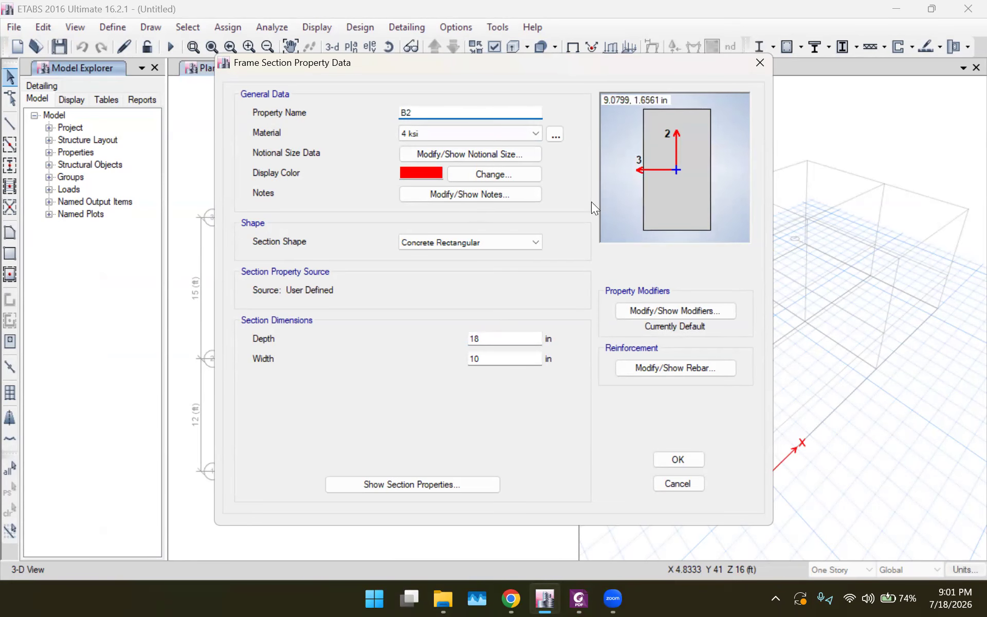
{"action": "left_click", "coordinate": [679, 459]}
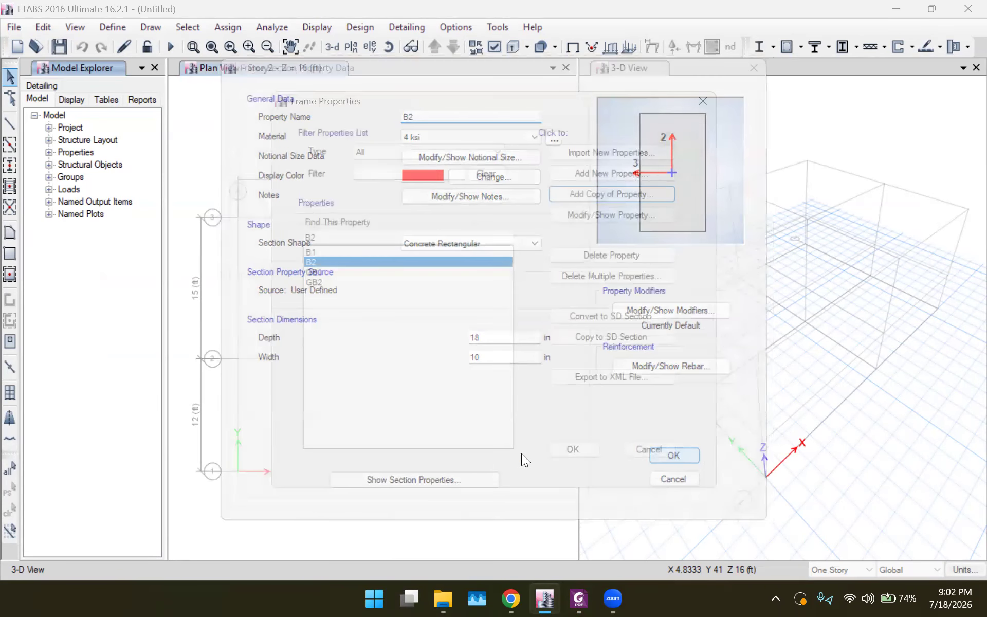
Step: Copy the B2 section, name the copy B3, mark the B3 size in the Foxit PhantomPDF drawing with the Pencil, and return to ETABS
{"action": "left_click", "coordinate": [577, 193]}
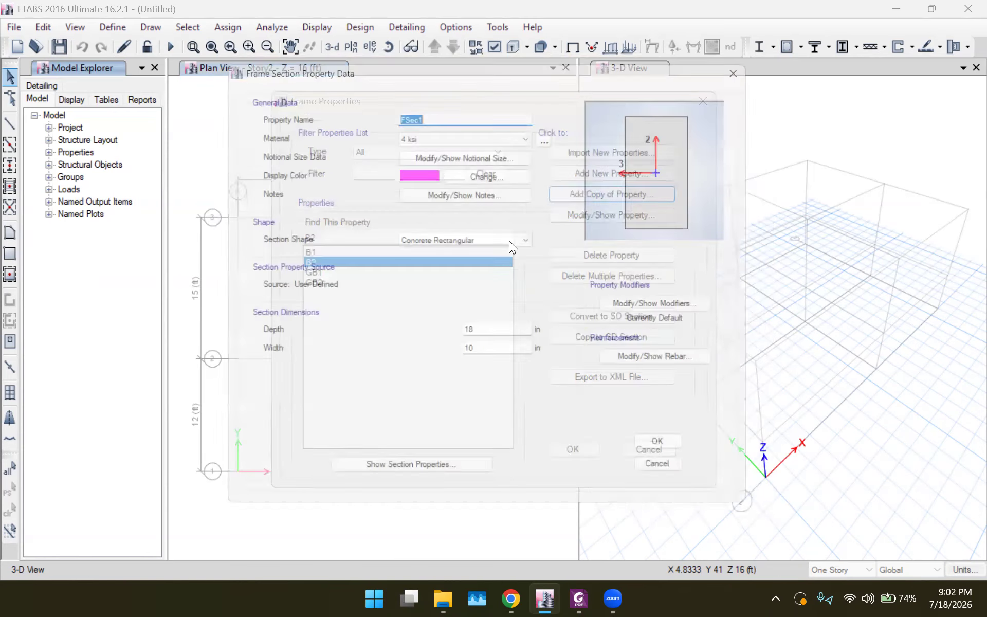
{"action": "type", "text": "B3"}
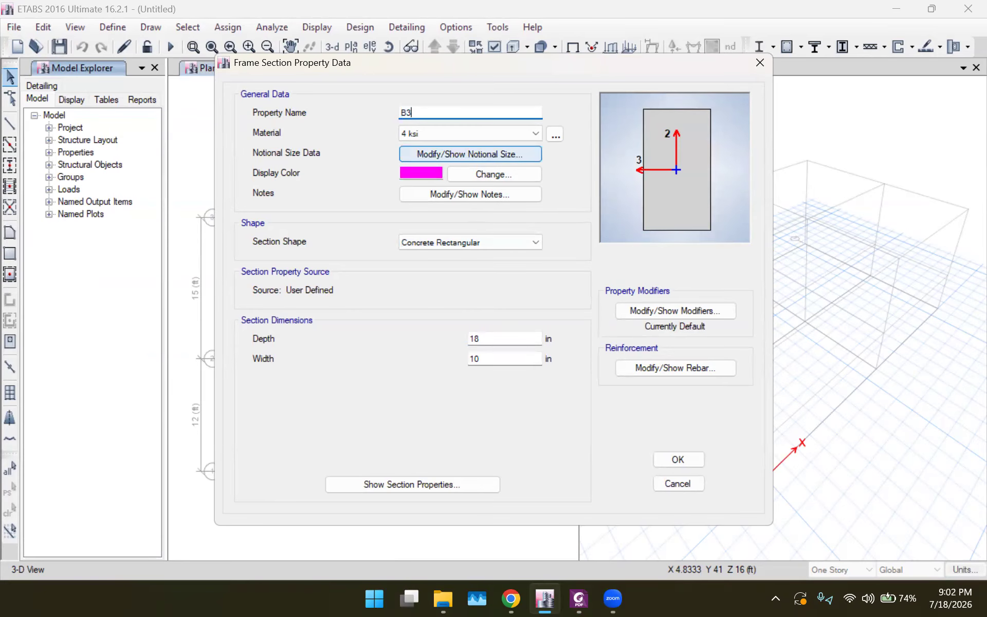
{"action": "left_click", "coordinate": [579, 598]}
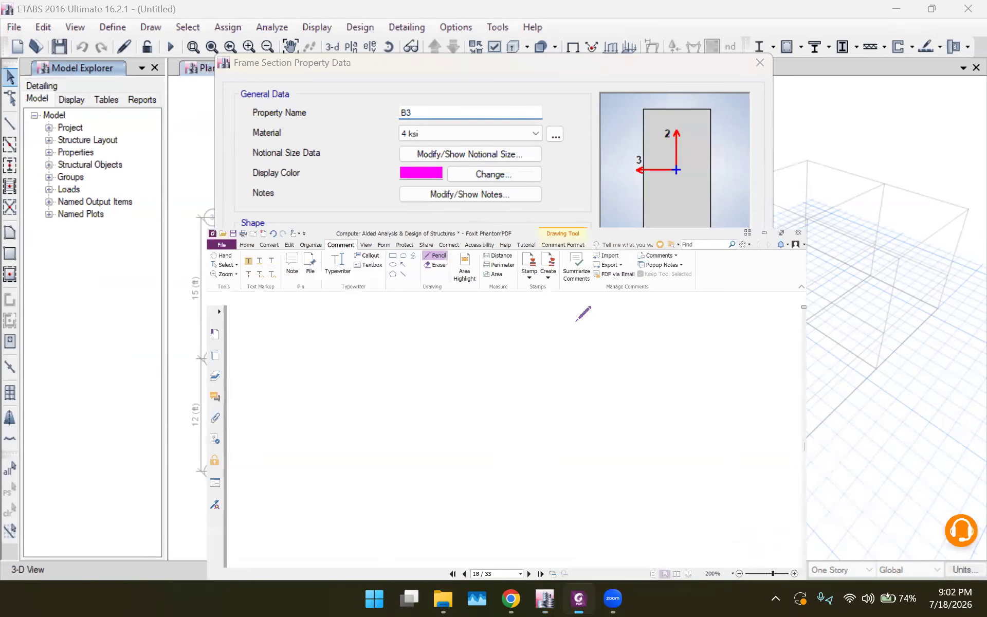
{"action": "left_click_drag", "start_coordinate": [797, 252], "coordinate": [816, 249]}
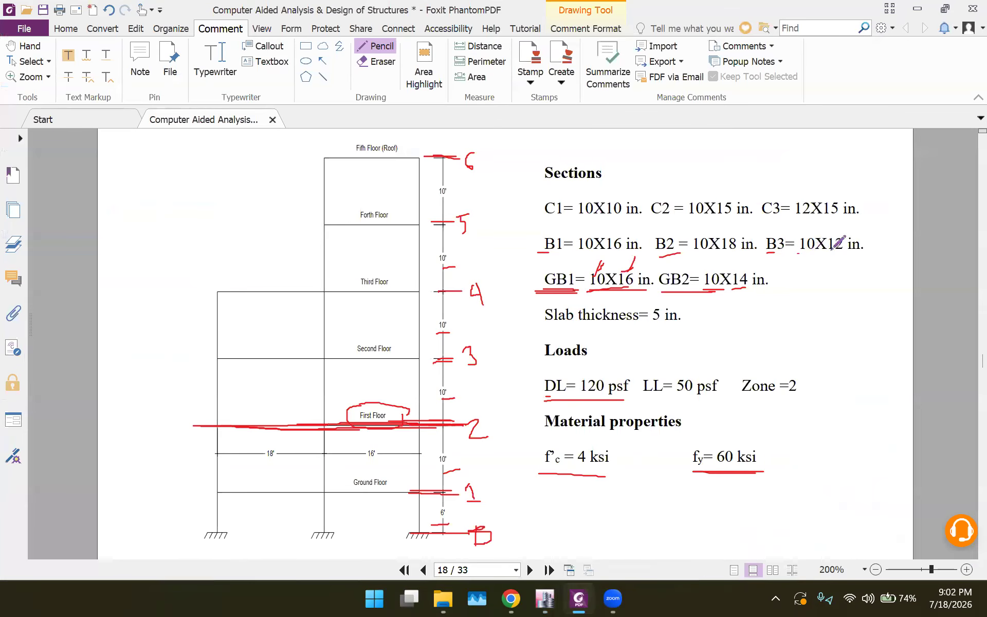
{"action": "left_click", "coordinate": [545, 598]}
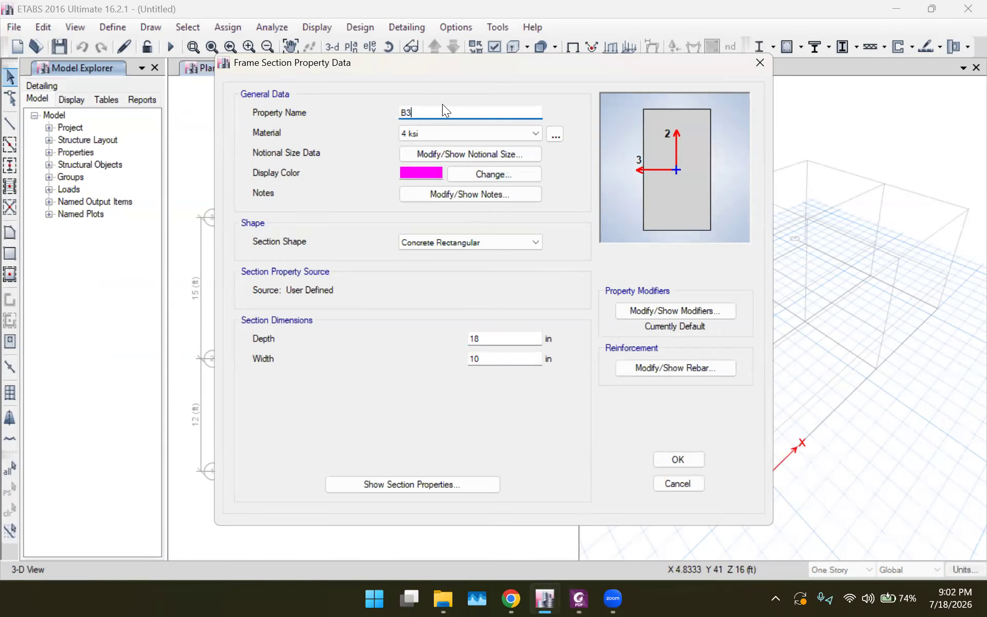
Step: Set the B3 section's depth to 12 in and accept it
{"action": "left_click", "coordinate": [509, 337]}
{"action": "key", "text": "BackSpace"}
{"action": "type", "text": "2"}
{"action": "left_click", "coordinate": [671, 461]}
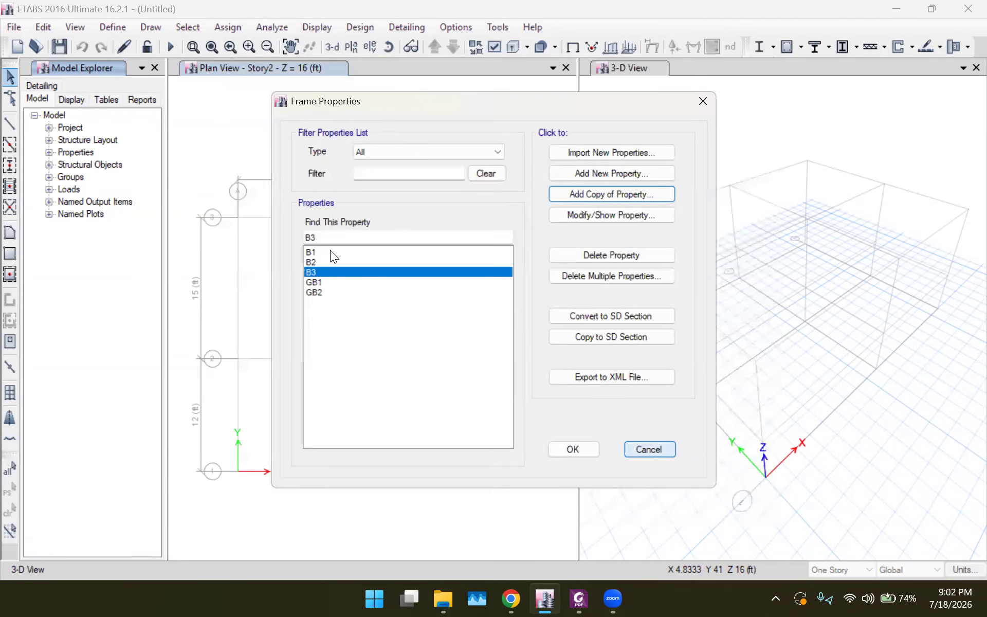
Step: Check the column sizes in the Foxit PhantomPDF drawing, return to ETABS, and start a new Concrete Rectangular section named C1
{"action": "left_click_drag", "start_coordinate": [318, 264], "coordinate": [324, 295]}
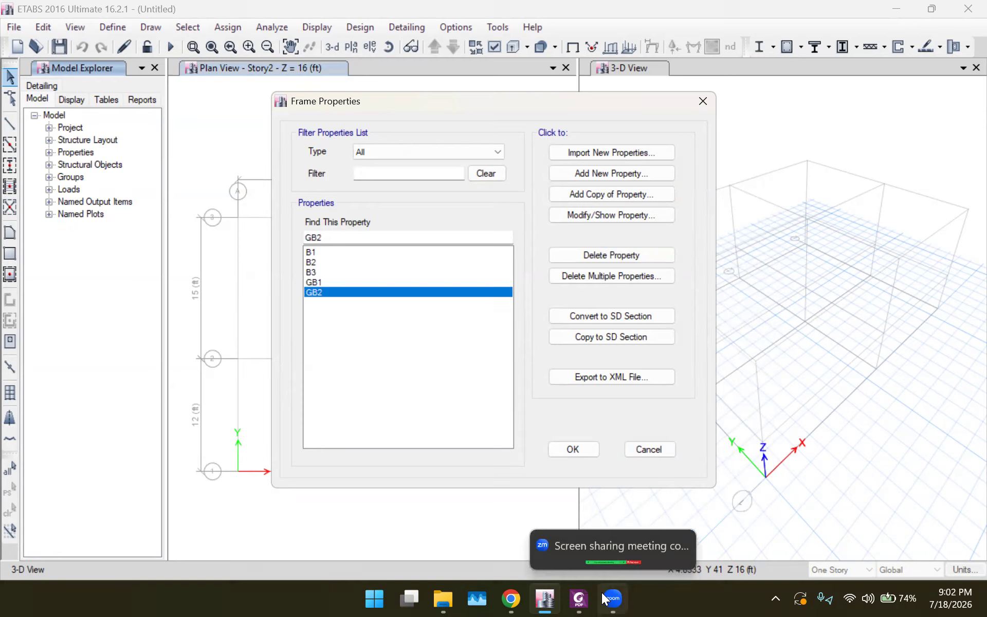
{"action": "left_click", "coordinate": [579, 599]}
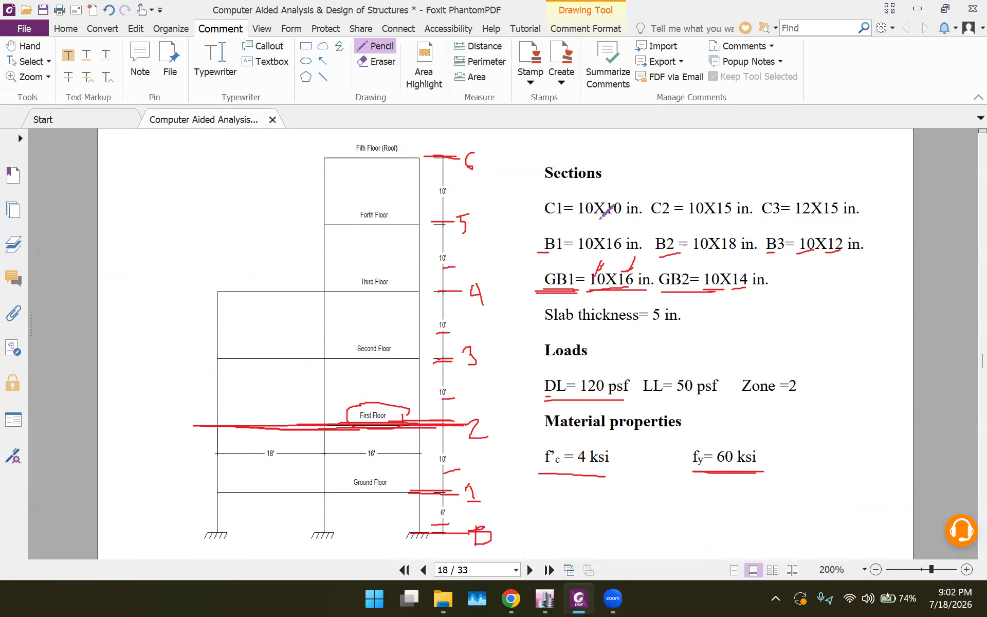
{"action": "left_click", "coordinate": [546, 598]}
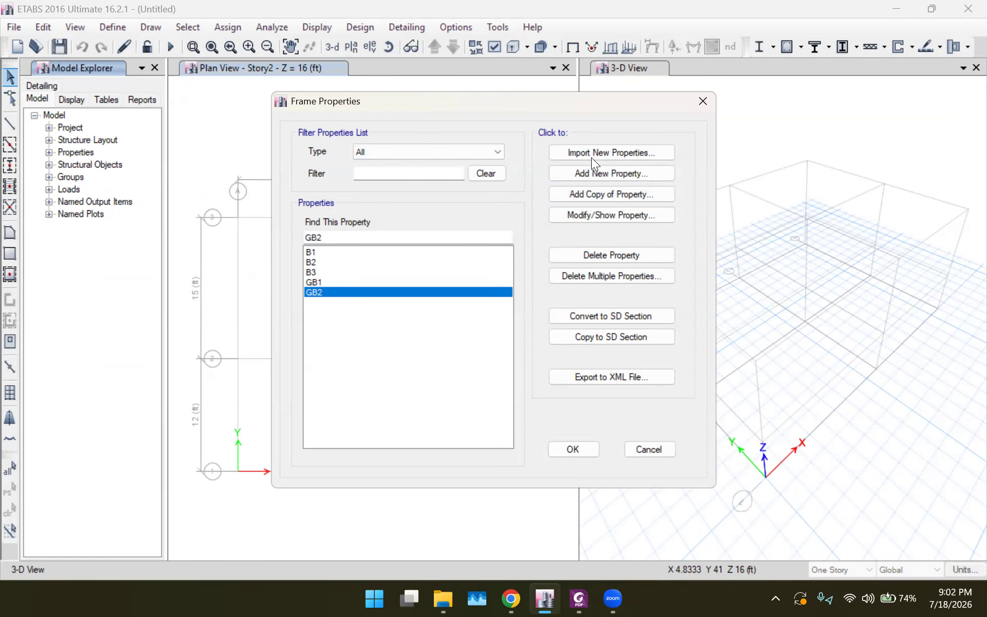
{"action": "left_click", "coordinate": [593, 170]}
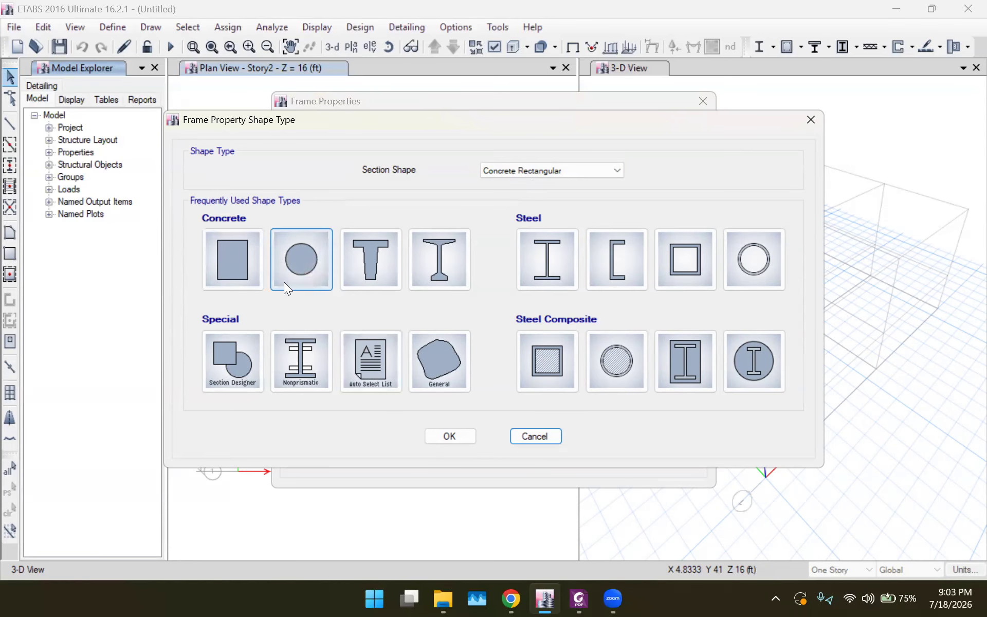
{"action": "left_click", "coordinate": [236, 257]}
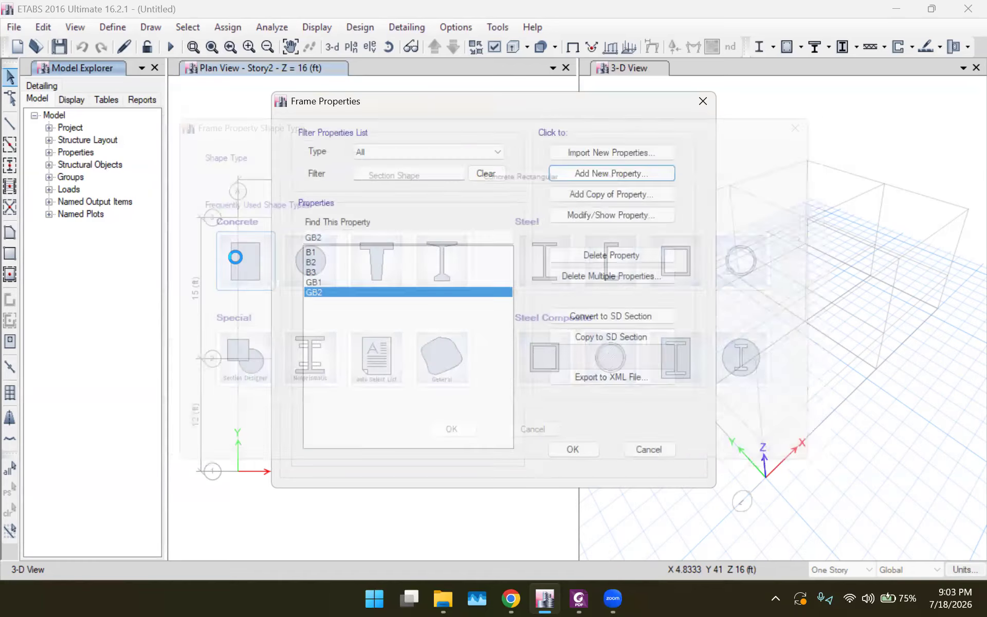
{"action": "type", "text": "C1"}
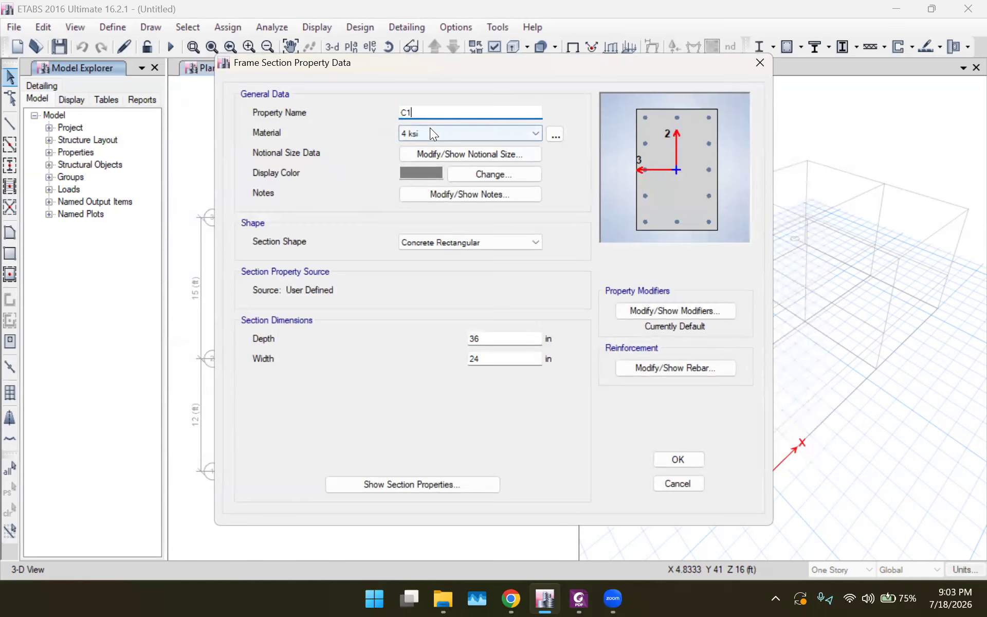
Step: Set the C1 section's depth and width to 10 in each
{"action": "left_click", "coordinate": [512, 341]}
{"action": "key", "text": "BackSpace"}
{"action": "key", "text": "BackSpace"}
{"action": "type", "text": "10"}
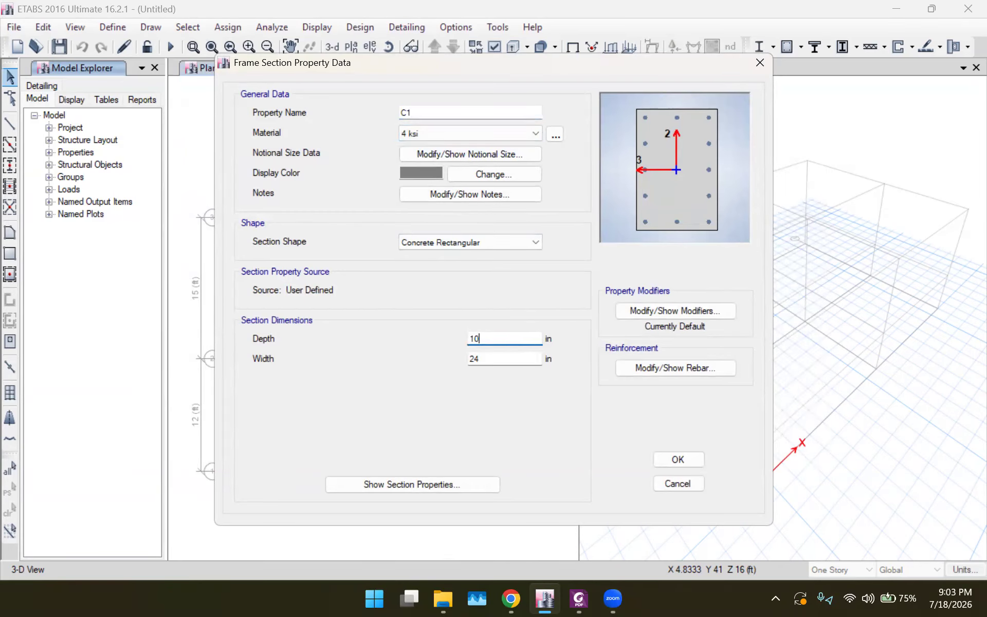
{"action": "left_click", "coordinate": [497, 360]}
{"action": "key", "text": "BackSpace"}
{"action": "key", "text": "BackSpace"}
{"action": "type", "text": "10"}
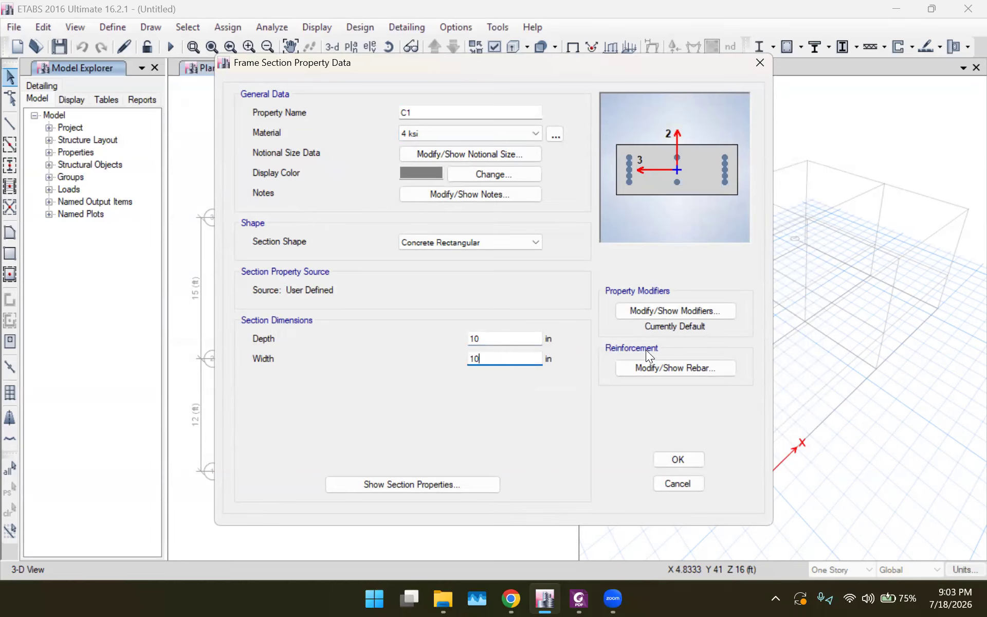
Step: Open C1's reinforcement data, choose P-M2-M3 Design (Column), and move the dialog clear of the section preview
{"action": "left_click", "coordinate": [650, 363]}
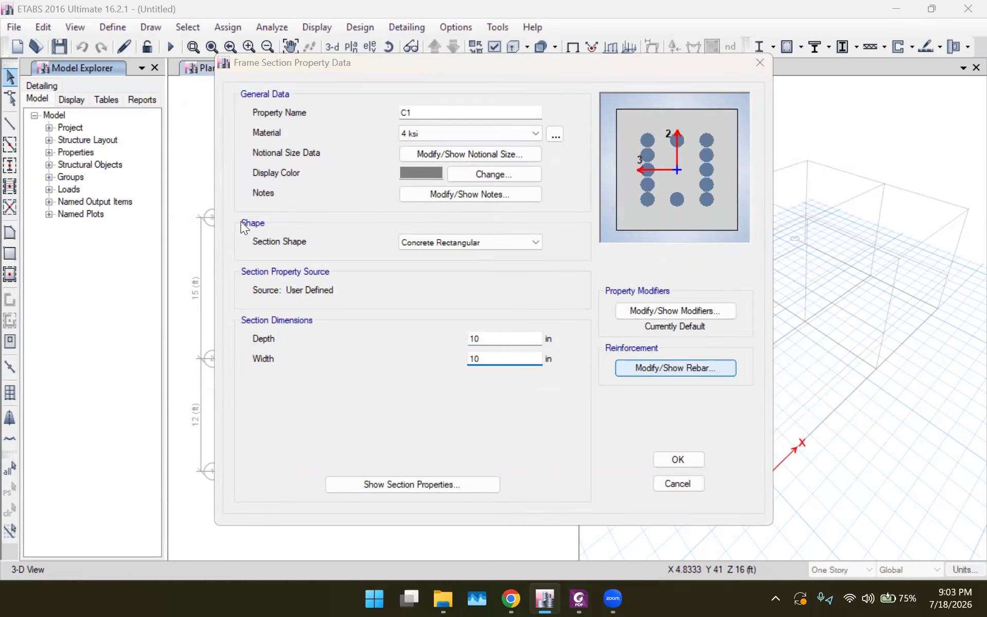
{"action": "left_click", "coordinate": [310, 134]}
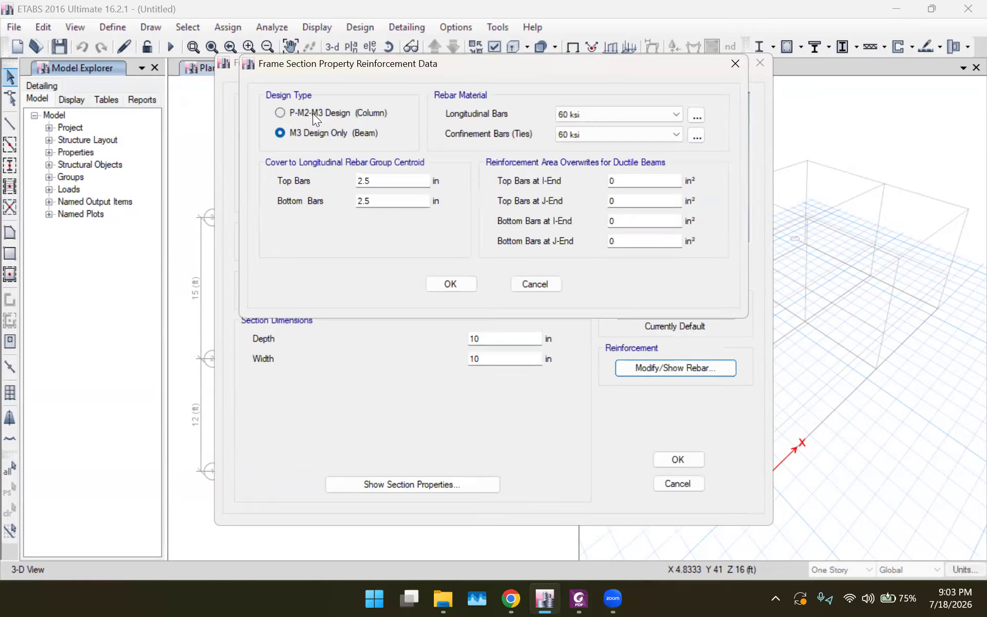
{"action": "left_click", "coordinate": [313, 113]}
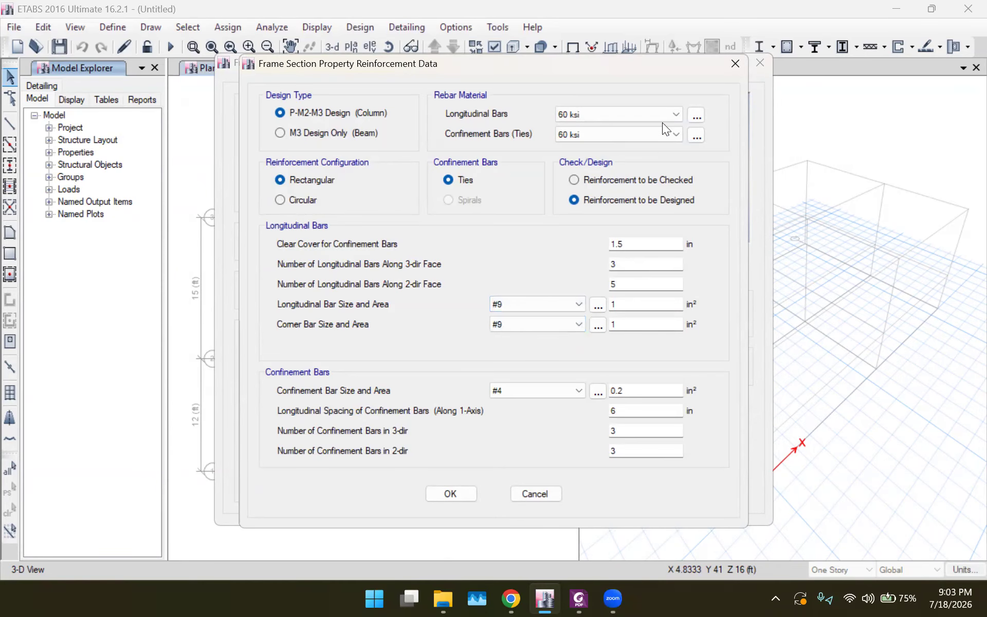
{"action": "left_click_drag", "start_coordinate": [637, 67], "coordinate": [504, 268]}
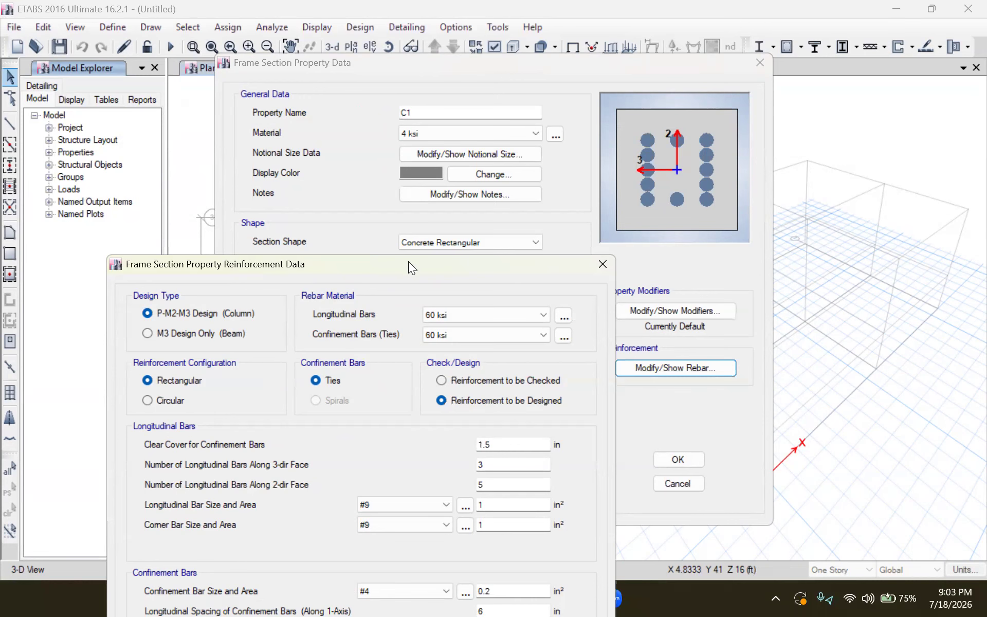
{"action": "left_click_drag", "start_coordinate": [408, 262], "coordinate": [359, 61]}
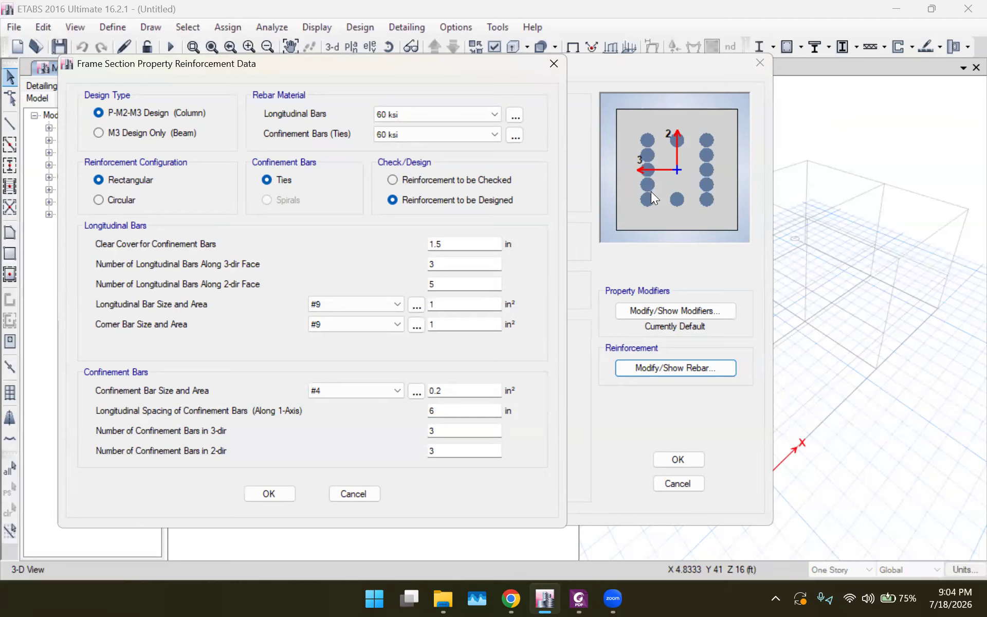
Step: Set C1's number of longitudinal bars along the 2-dir face to 4
{"action": "left_click", "coordinate": [469, 284]}
{"action": "key", "text": "BackSpace"}
{"action": "type", "text": "4"}
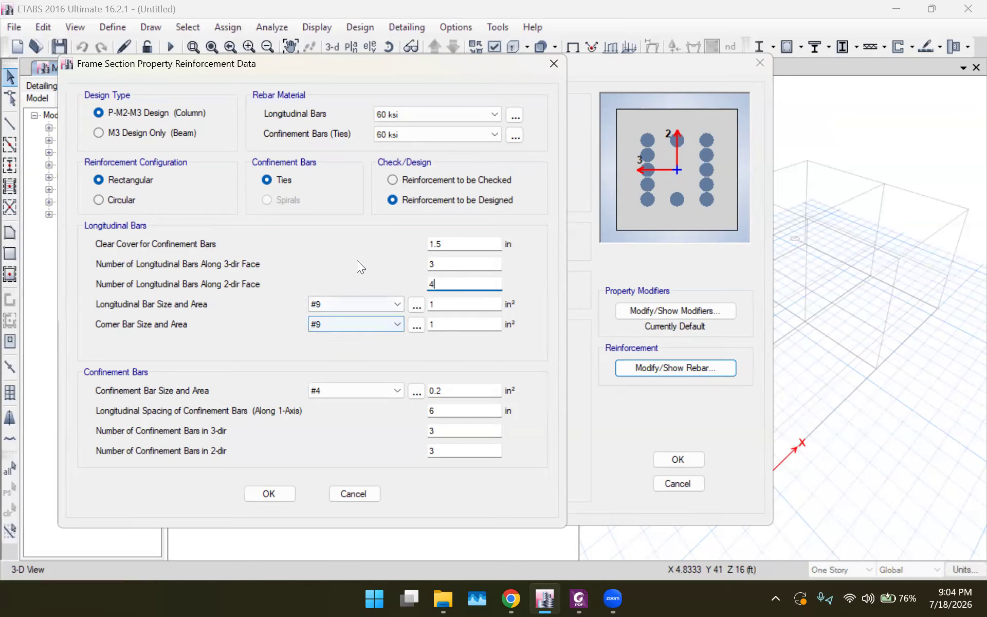
{"action": "left_click", "coordinate": [446, 264]}
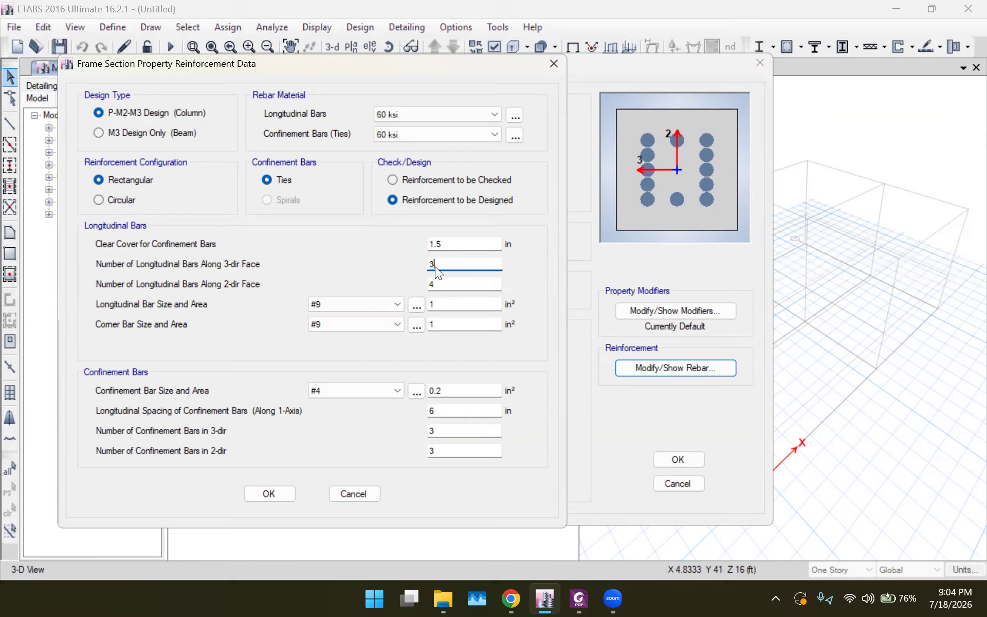
{"action": "left_click", "coordinate": [447, 246]}
{"action": "left_click", "coordinate": [447, 279]}
Step: Try the M3 Design Only (Beam) type and the Circular configuration for C1, restoring P-M2-M3 column design with Rectangular reinforcement
{"action": "left_click", "coordinate": [135, 135]}
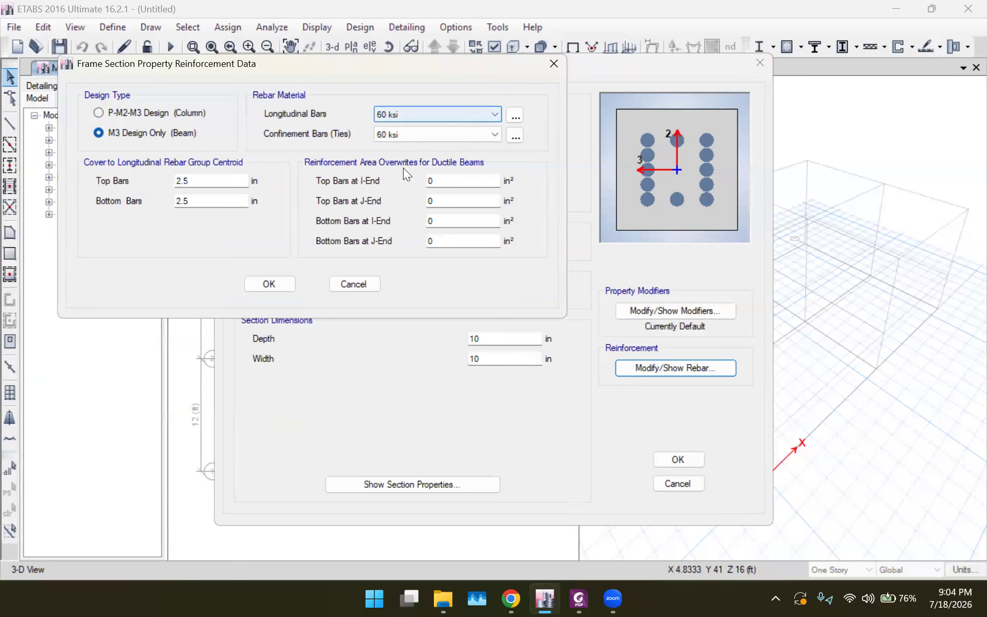
{"action": "left_click", "coordinate": [180, 111]}
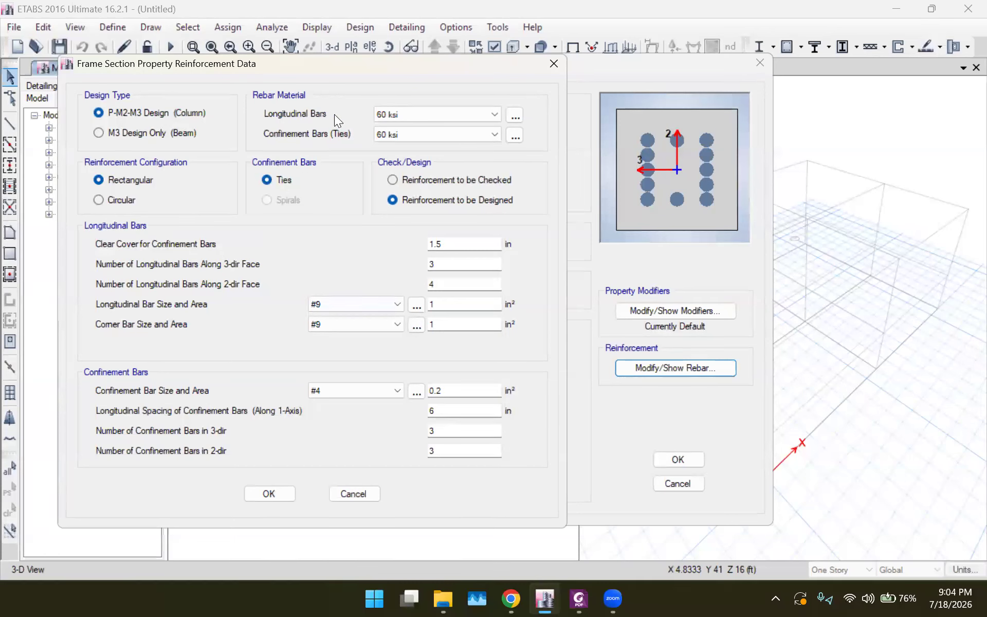
{"action": "left_click", "coordinate": [405, 136]}
{"action": "left_click", "coordinate": [407, 118]}
{"action": "left_click", "coordinate": [112, 199]}
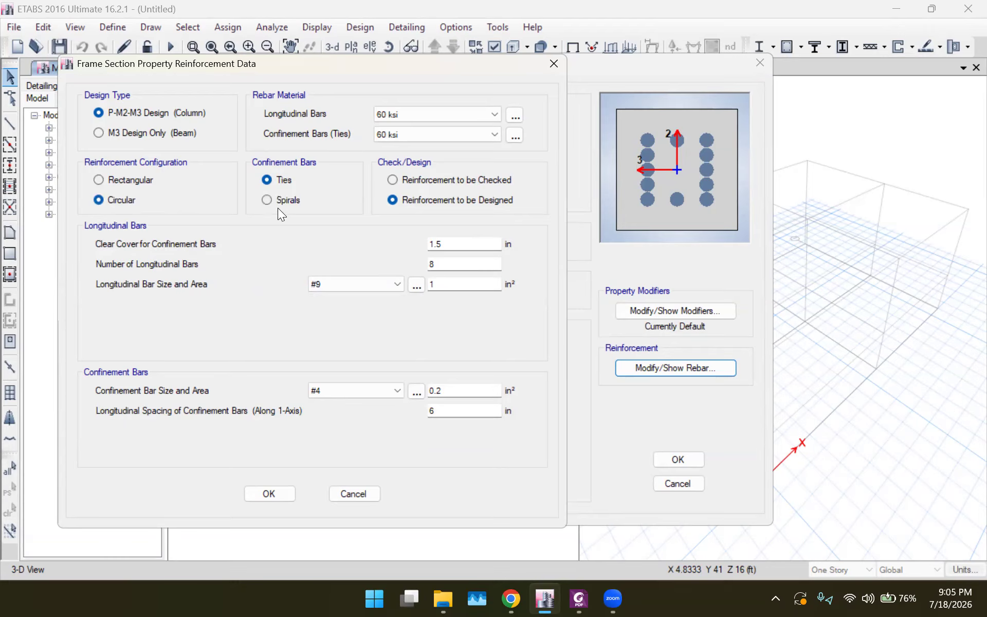
{"action": "left_click", "coordinate": [130, 179]}
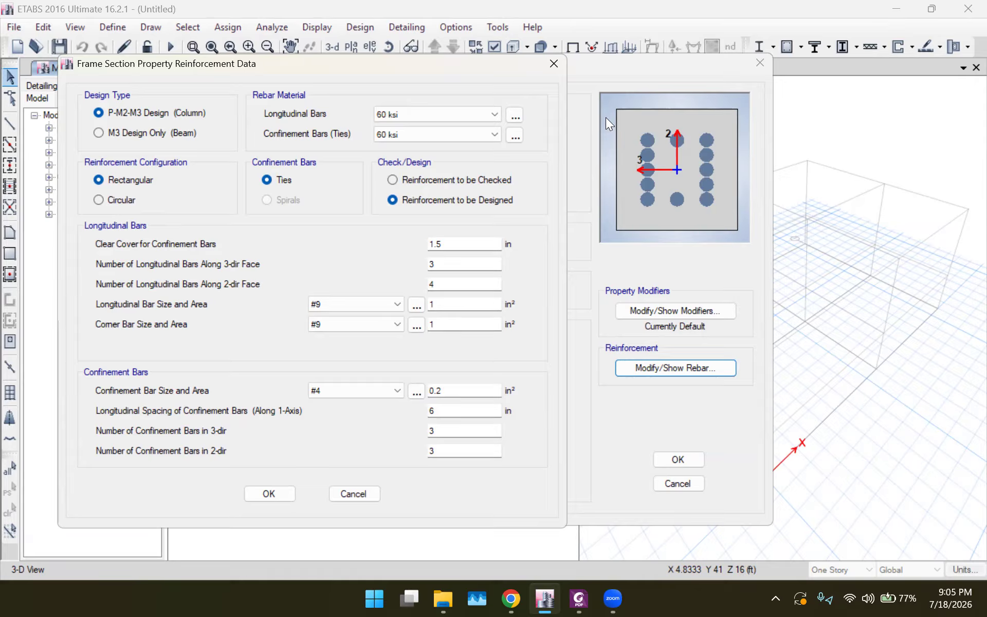
Step: Try Reinforcement to be Checked with 5 bars along C1's 2-dir face, restoring 4 bars and Reinforcement to be Designed
{"action": "left_click", "coordinate": [442, 180]}
{"action": "left_click", "coordinate": [449, 285]}
{"action": "key", "text": "BackSpace"}
{"action": "type", "text": "5"}
{"action": "key", "text": "BackSpace"}
{"action": "type", "text": "4"}
{"action": "left_click", "coordinate": [461, 201]}
Step: Try 4 and 2 longitudinal bars along C1's 3-dir face, and restore the number to 3
{"action": "left_click", "coordinate": [452, 285]}
{"action": "double_click", "coordinate": [480, 263]}
{"action": "key", "text": "BackSpace"}
{"action": "type", "text": "4"}
{"action": "key", "text": "BackSpace"}
{"action": "type", "text": "3"}
{"action": "key", "text": "BackSpace"}
{"action": "type", "text": "2"}
{"action": "key", "text": "BackSpace"}
{"action": "type", "text": "3"}
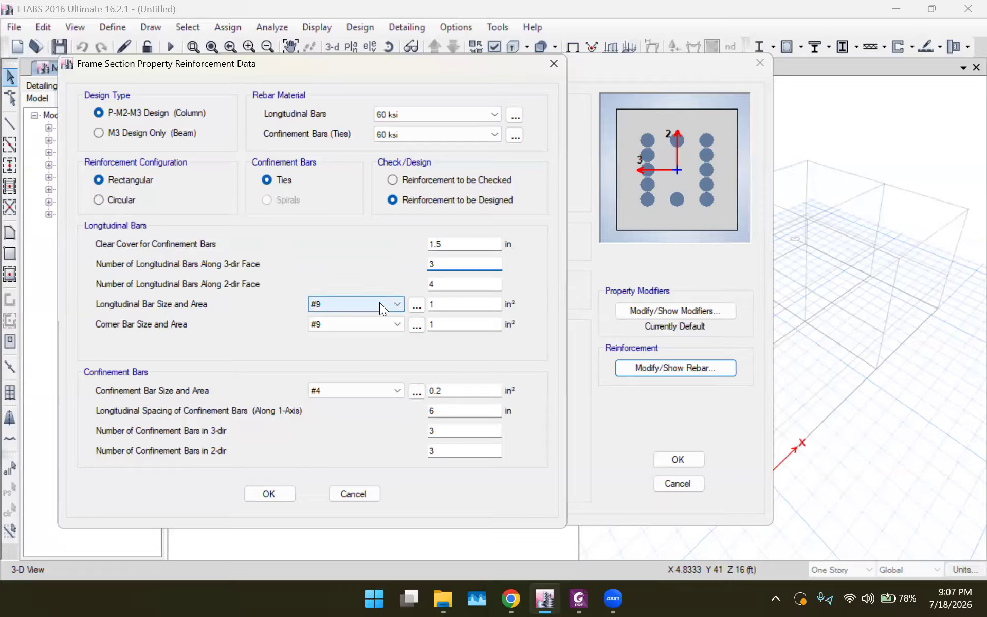
{"action": "left_click", "coordinate": [445, 281]}
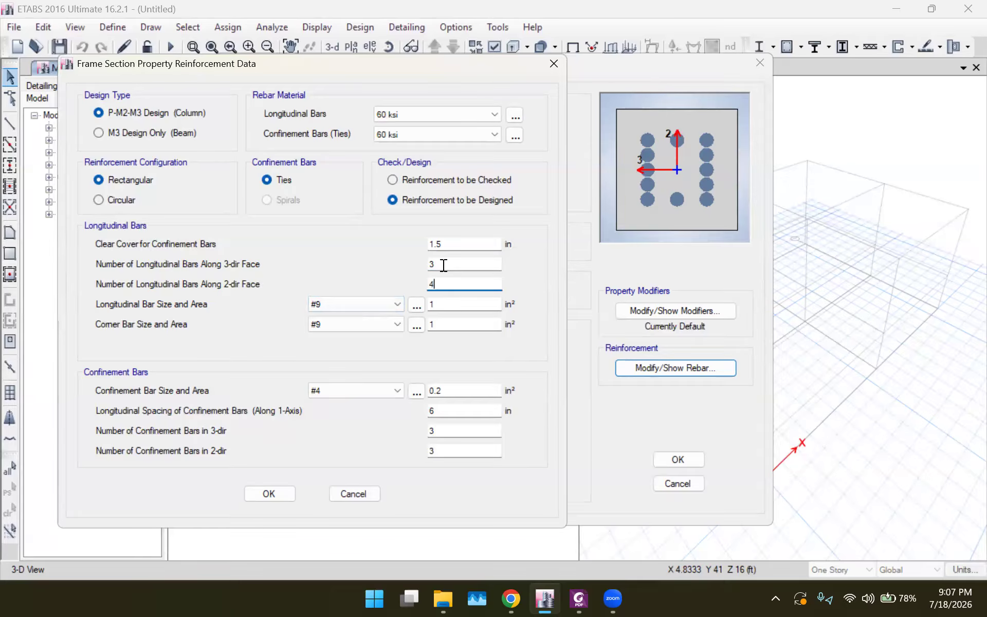
Step: Examine the bar sizes available for C1's longitudinal and corner bars
{"action": "left_click", "coordinate": [392, 304]}
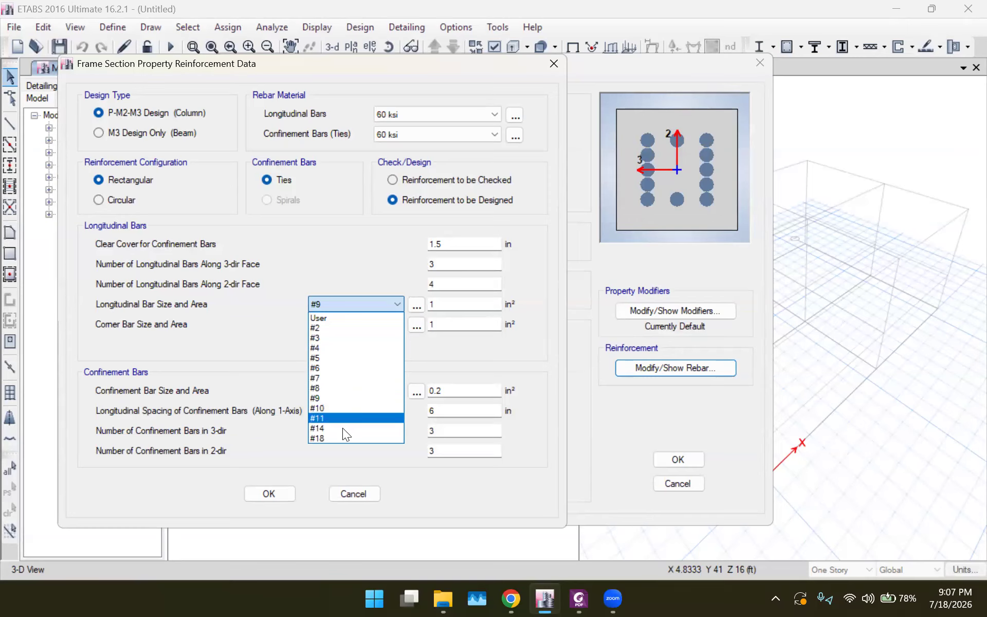
{"action": "left_click", "coordinate": [283, 371]}
{"action": "left_click", "coordinate": [340, 326]}
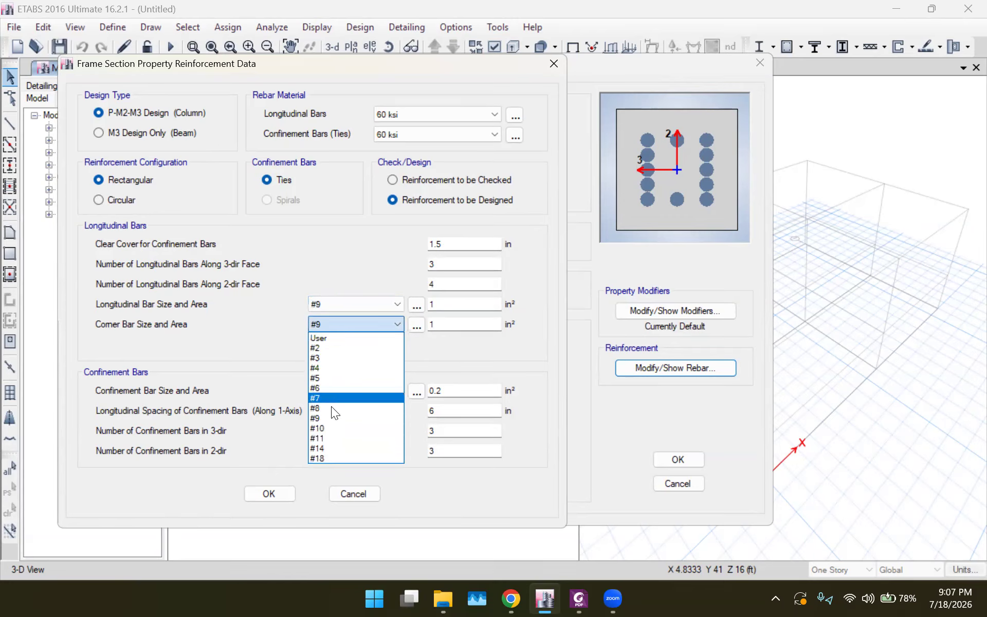
{"action": "left_click", "coordinate": [302, 355]}
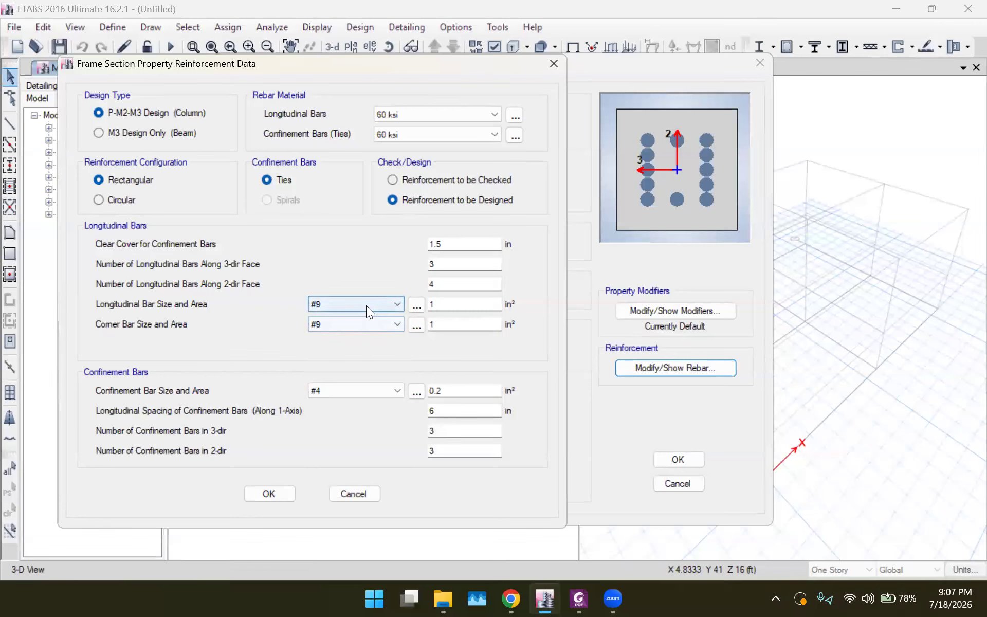
Step: Review the confinement bar sizes for C1, then accept its reinforcement with 3 bars along the 3-dir face and 4 along the 2-dir face
{"action": "left_click", "coordinate": [367, 385]}
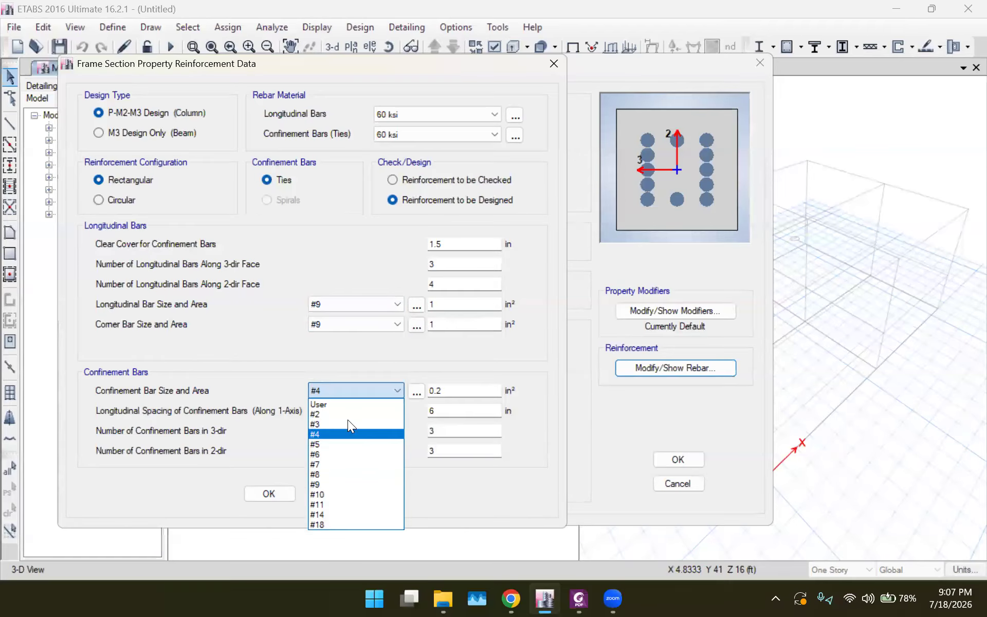
{"action": "left_click", "coordinate": [354, 387]}
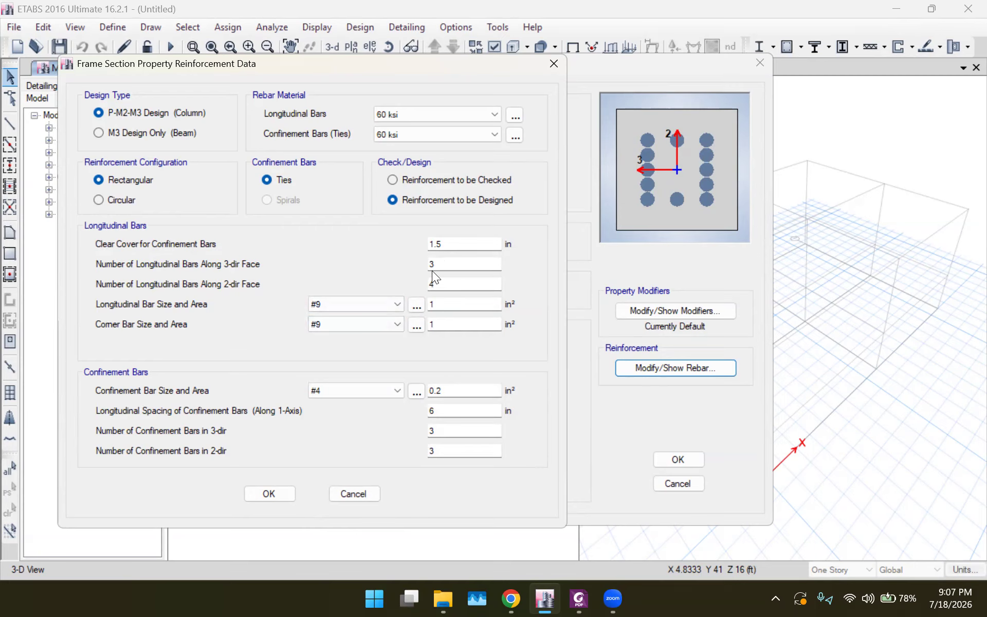
{"action": "left_click", "coordinate": [454, 260]}
{"action": "left_click", "coordinate": [453, 289]}
{"action": "left_click", "coordinate": [445, 266]}
{"action": "left_click", "coordinate": [451, 285]}
{"action": "left_click", "coordinate": [260, 496]}
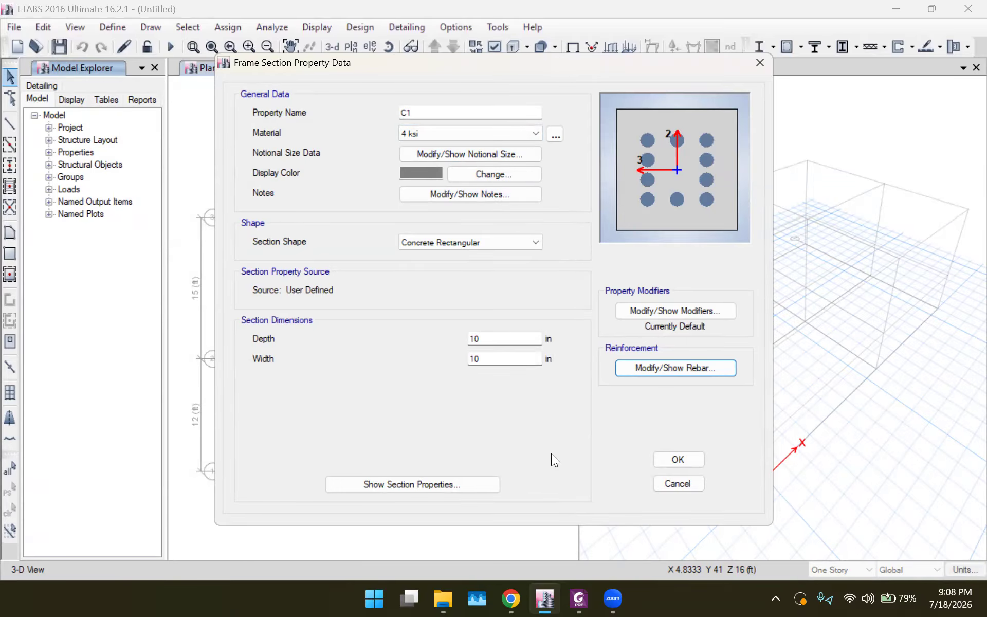
{"action": "left_click", "coordinate": [471, 111]}
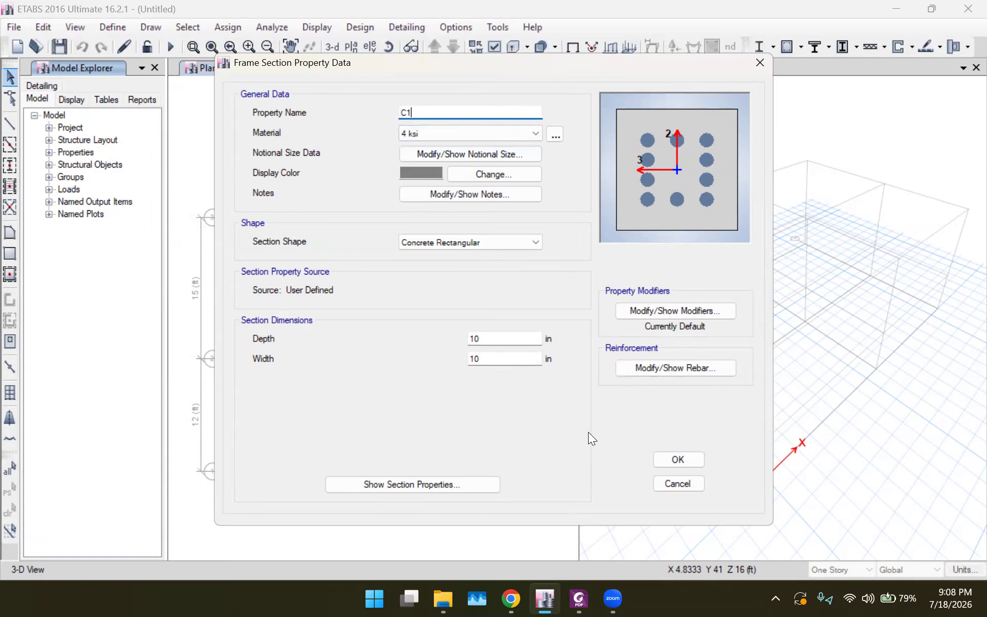
{"action": "left_click", "coordinate": [672, 461]}
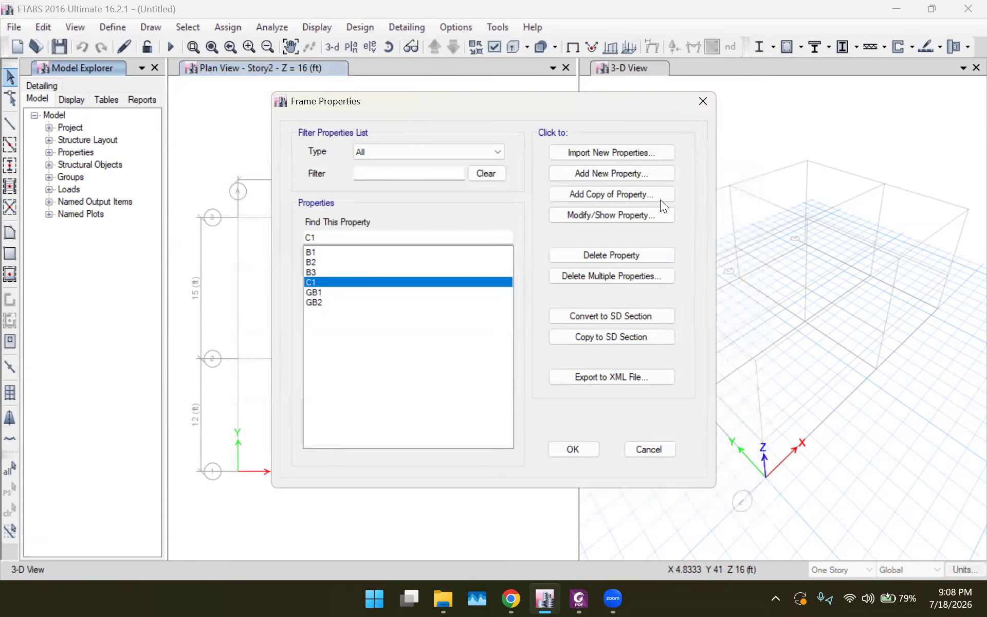
Step: Copy column section C1 as C2, and underline C2's 10X15 in. size in the Foxit PhantomPDF section list before returning to ETABS
{"action": "left_click", "coordinate": [628, 196]}
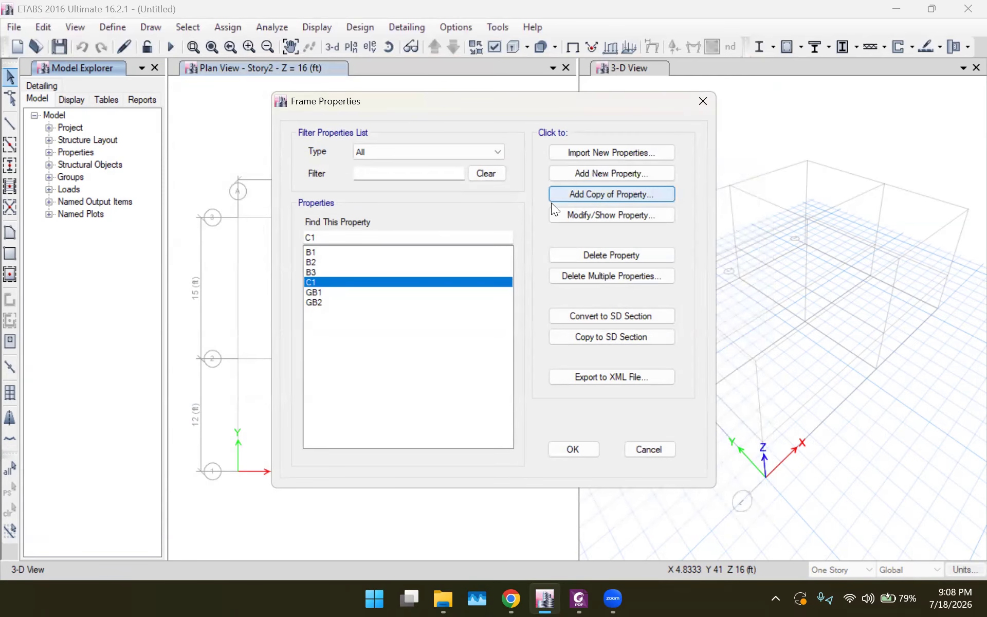
{"action": "type", "text": "C2"}
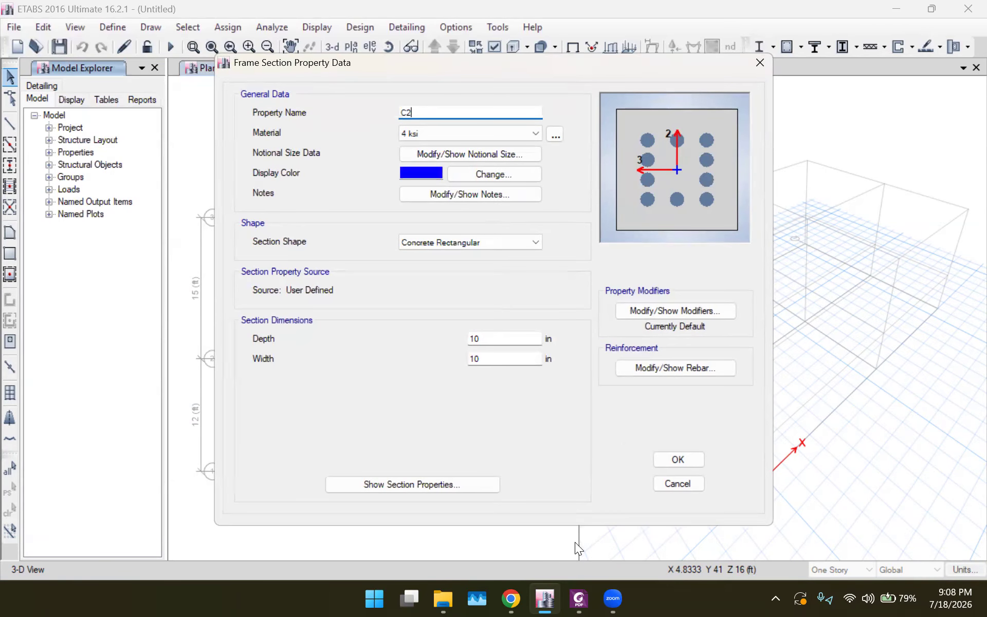
{"action": "left_click", "coordinate": [579, 599]}
{"action": "left_click_drag", "start_coordinate": [682, 217], "coordinate": [720, 215]}
{"action": "left_click", "coordinate": [548, 598]}
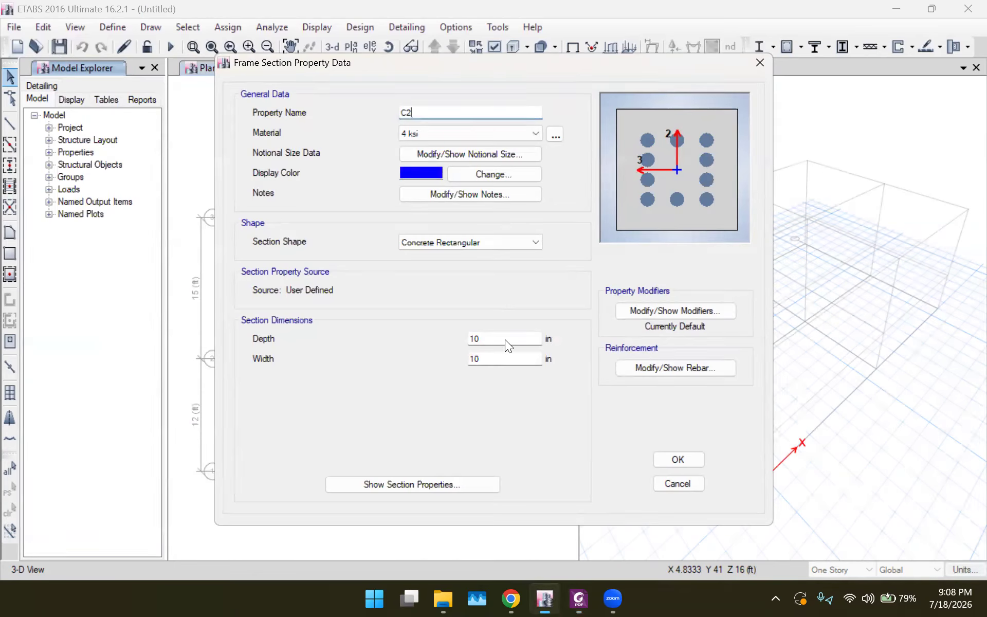
Step: Set the depth of column section C2 to 15 in
{"action": "left_click", "coordinate": [507, 339]}
{"action": "key", "text": "BackSpace"}
{"action": "type", "text": "5"}
{"action": "left_click", "coordinate": [502, 355]}
Step: Accept C2's reinforcement with the P-M2-M3 Design (Column) type and save the section
{"action": "left_click", "coordinate": [666, 363]}
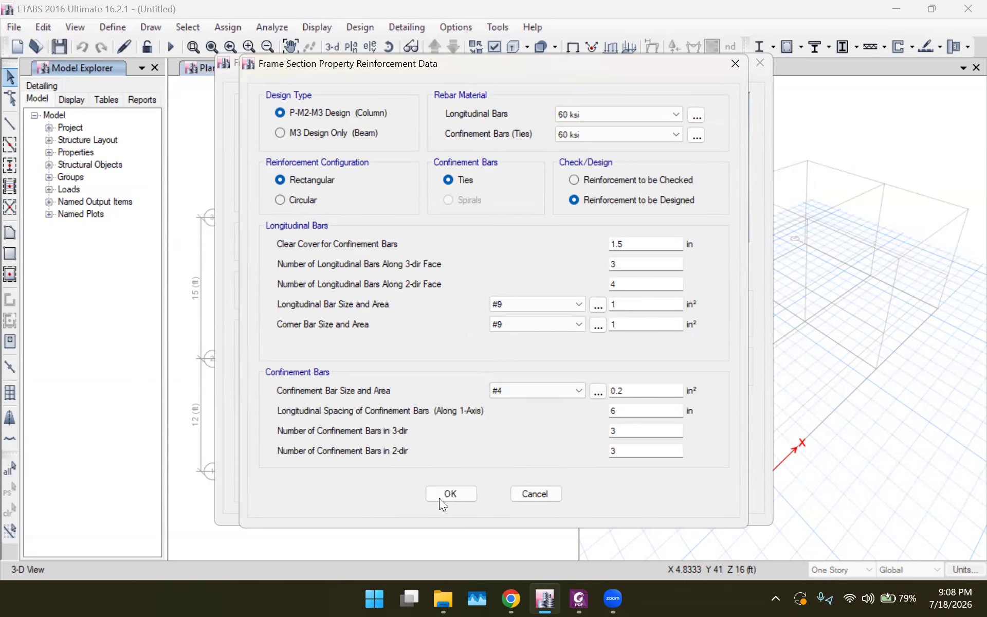
{"action": "left_click", "coordinate": [347, 132]}
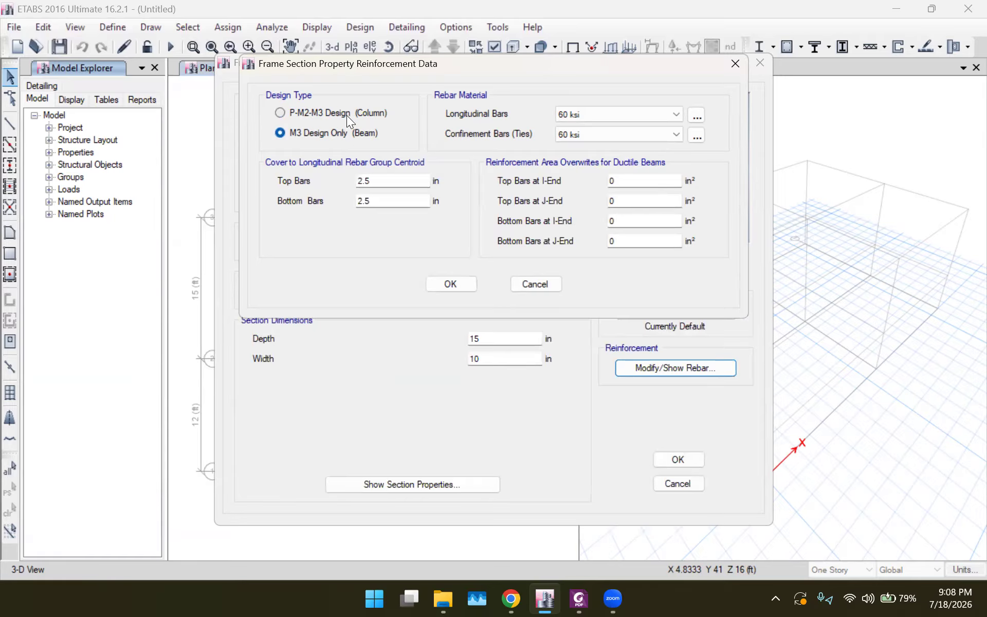
{"action": "left_click", "coordinate": [346, 115]}
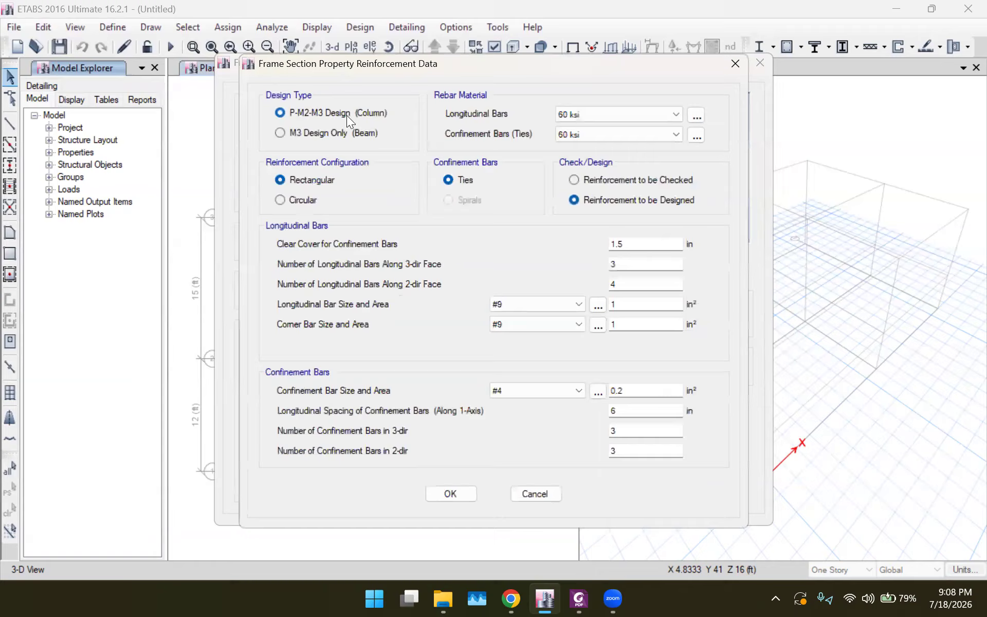
{"action": "left_click", "coordinate": [454, 499]}
{"action": "left_click", "coordinate": [678, 459]}
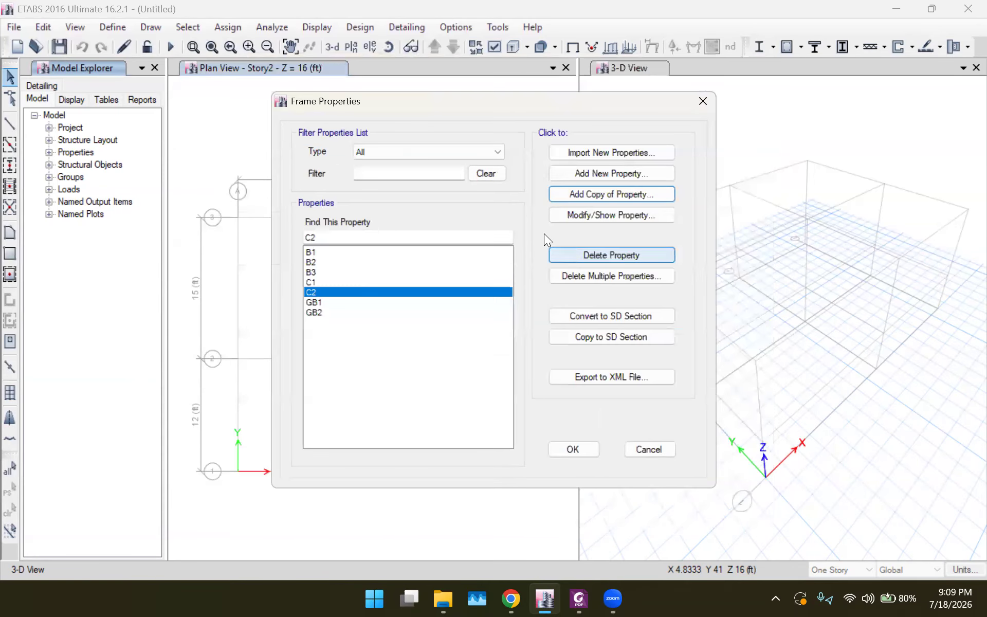
Step: Copy column section C2 as C3, and underline C3's 12X15 in. size in the Foxit PhantomPDF section list before returning to ETABS
{"action": "left_click", "coordinate": [587, 191]}
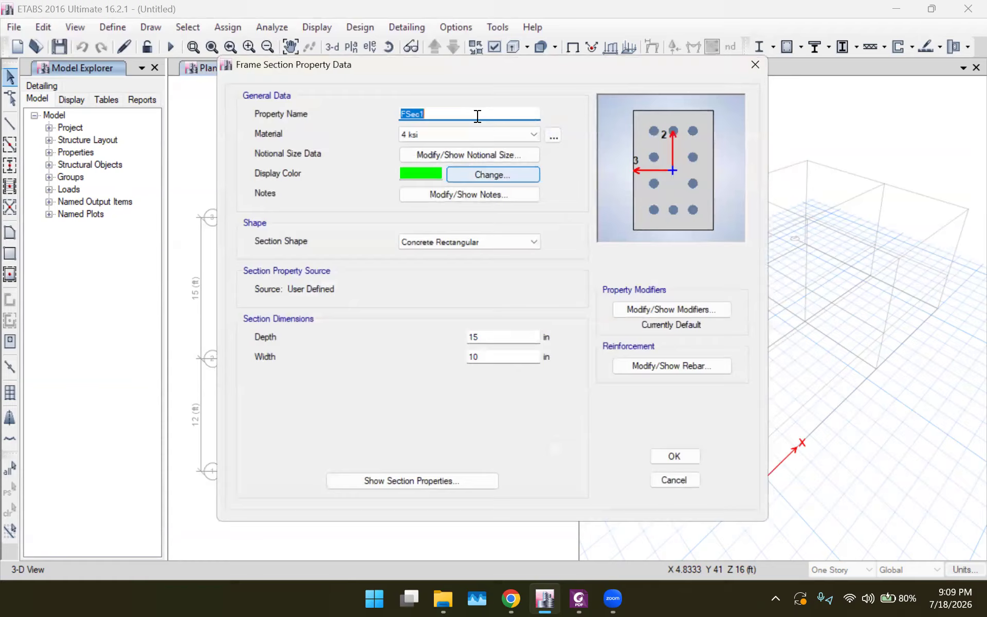
{"action": "type", "text": "C3"}
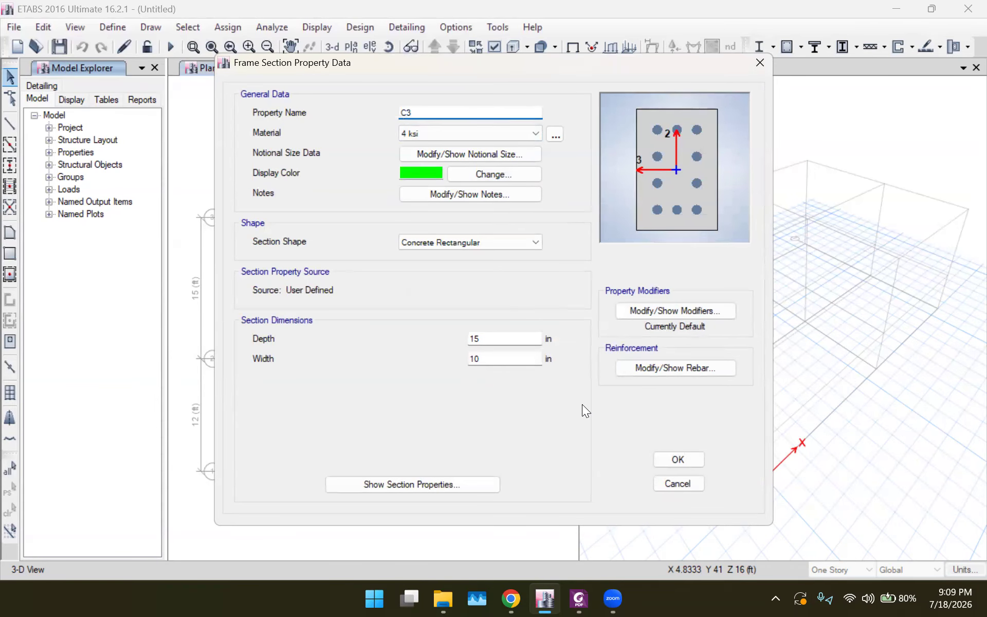
{"action": "left_click", "coordinate": [579, 598]}
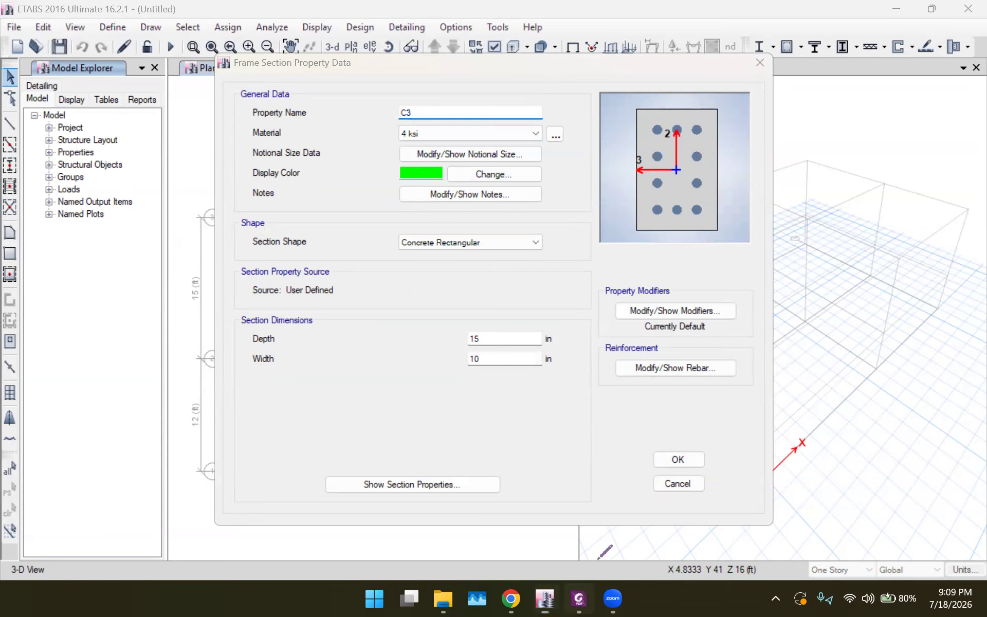
{"action": "left_click_drag", "start_coordinate": [792, 223], "coordinate": [836, 214]}
{"action": "left_click", "coordinate": [545, 599]}
Step: Set C3's width to 12 in, accept its column reinforcement and save the frame section definitions
{"action": "left_click", "coordinate": [491, 334]}
{"action": "left_click", "coordinate": [485, 355]}
{"action": "key", "text": "BackSpace"}
{"action": "type", "text": "2"}
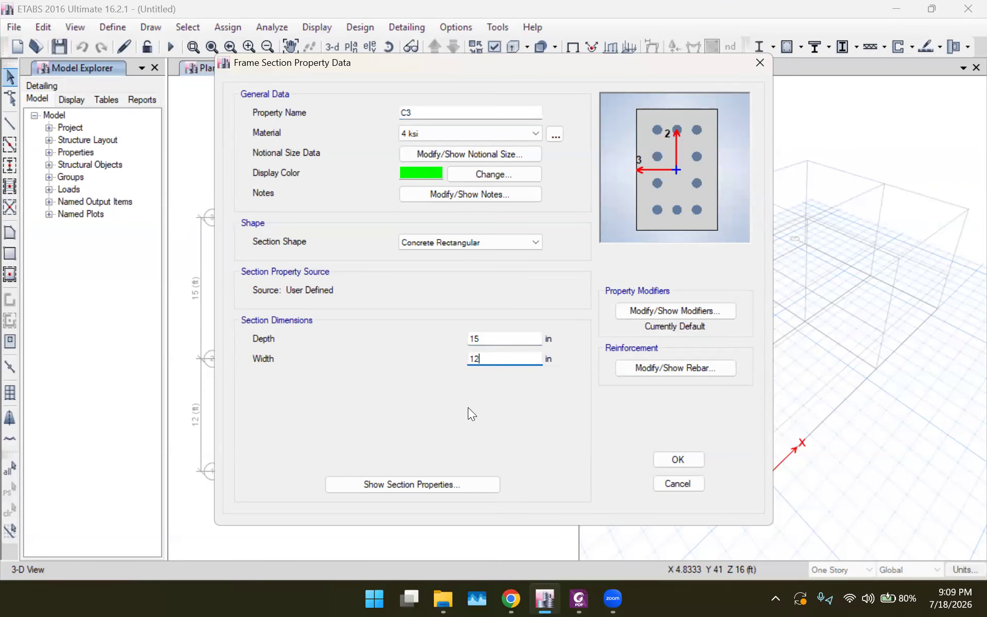
{"action": "left_click", "coordinate": [674, 368]}
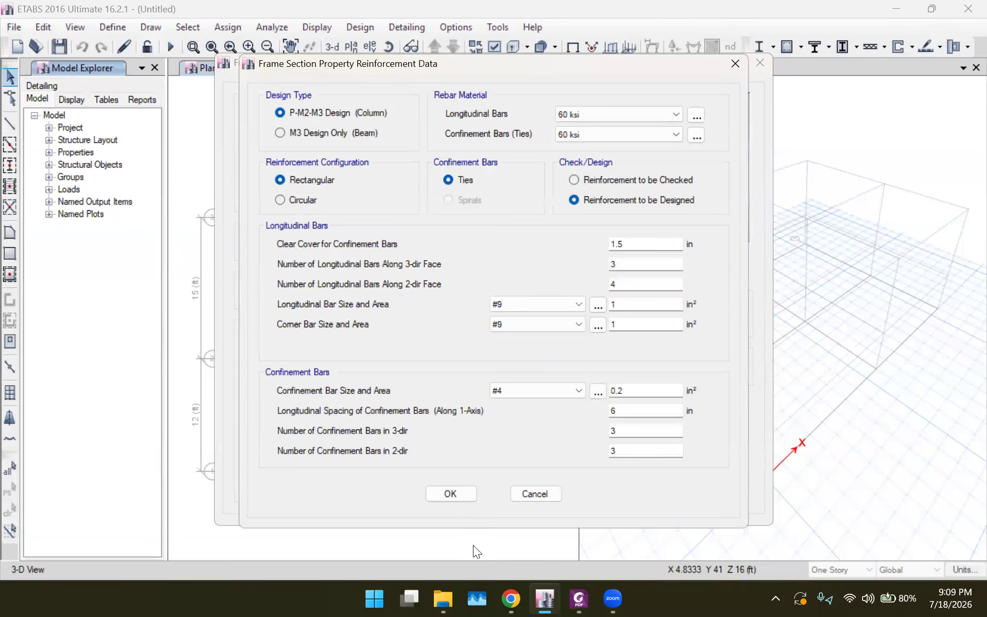
{"action": "left_click", "coordinate": [460, 492]}
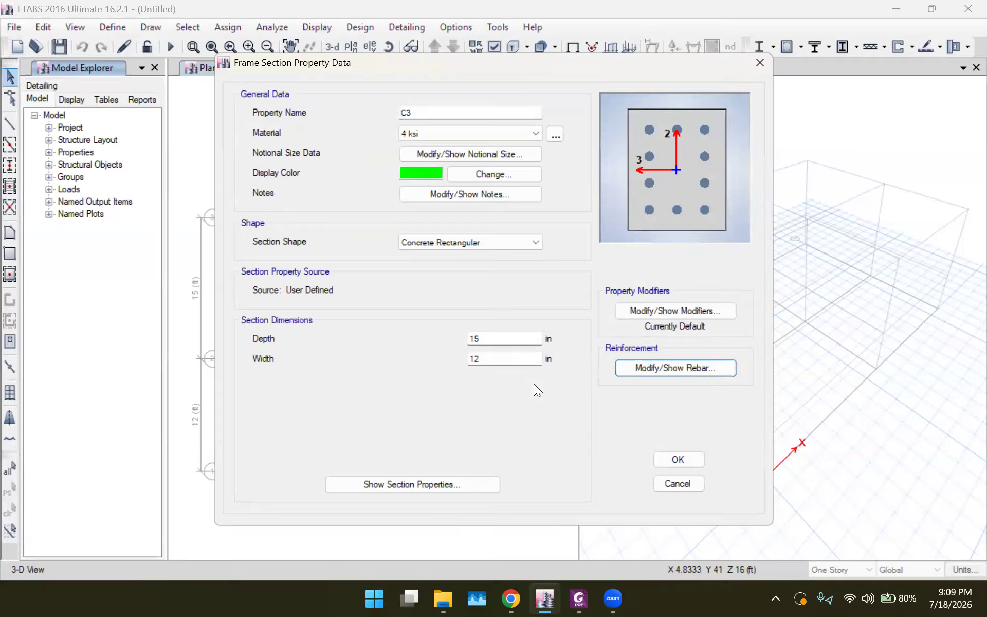
{"action": "left_click", "coordinate": [677, 461]}
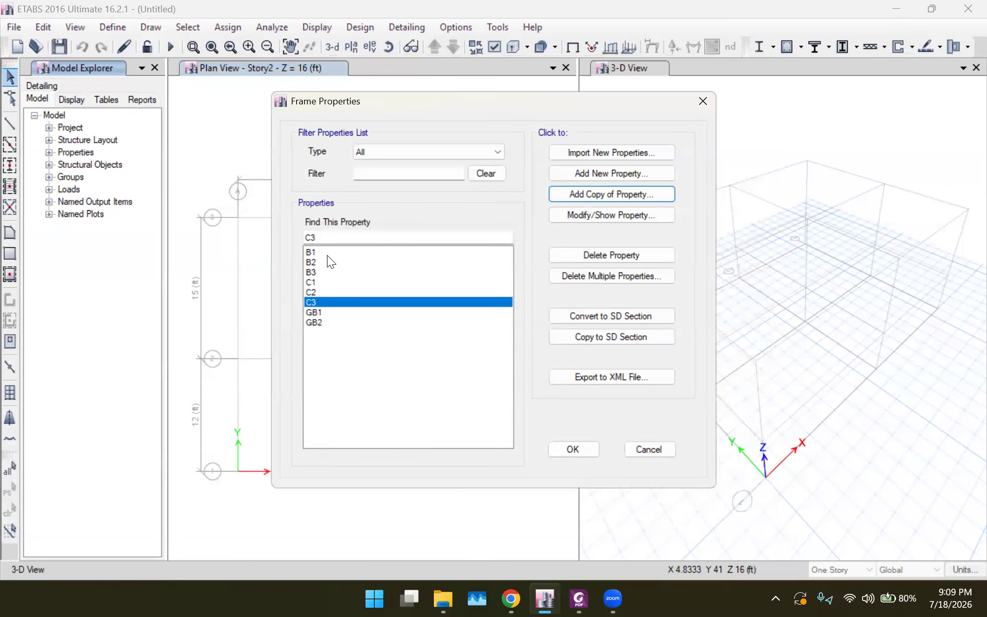
{"action": "left_click", "coordinate": [573, 453]}
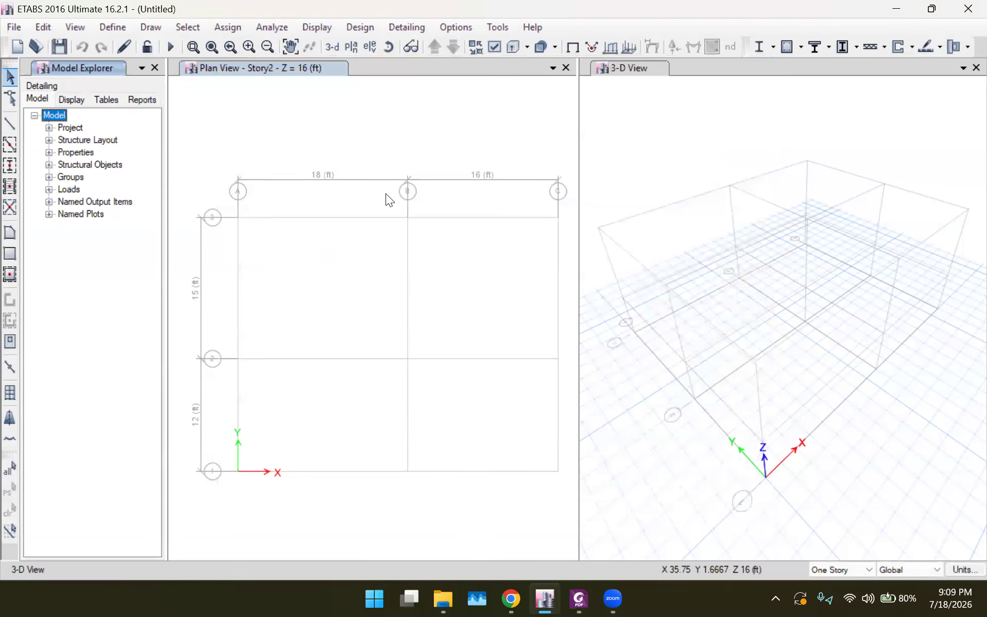
Step: Open the slab section Slab1 for modification and rename it Slab5in
{"action": "left_click", "coordinate": [117, 29]}
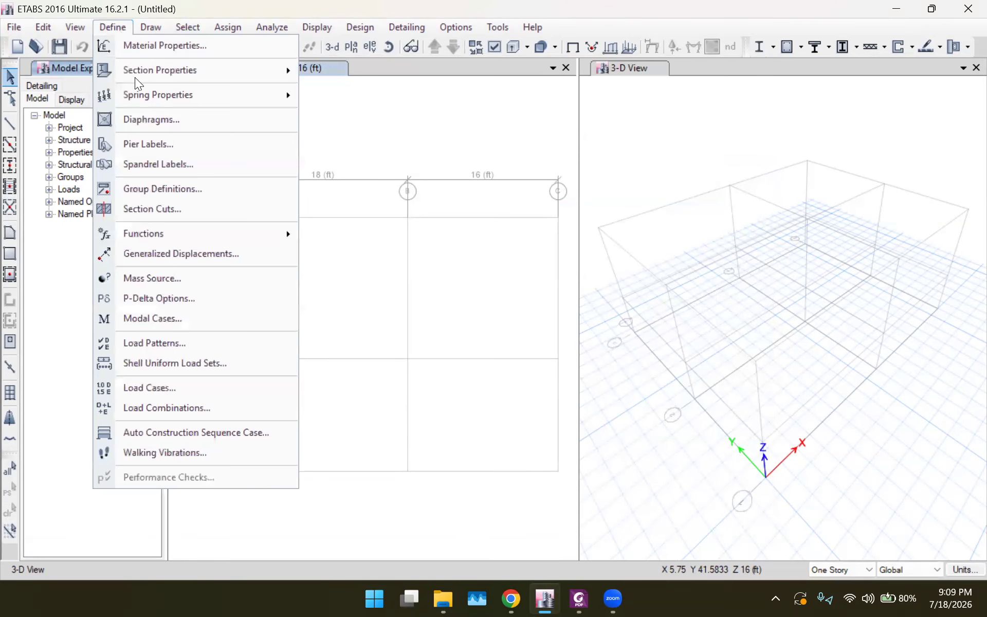
{"action": "mouse_move", "coordinate": [162, 74]}
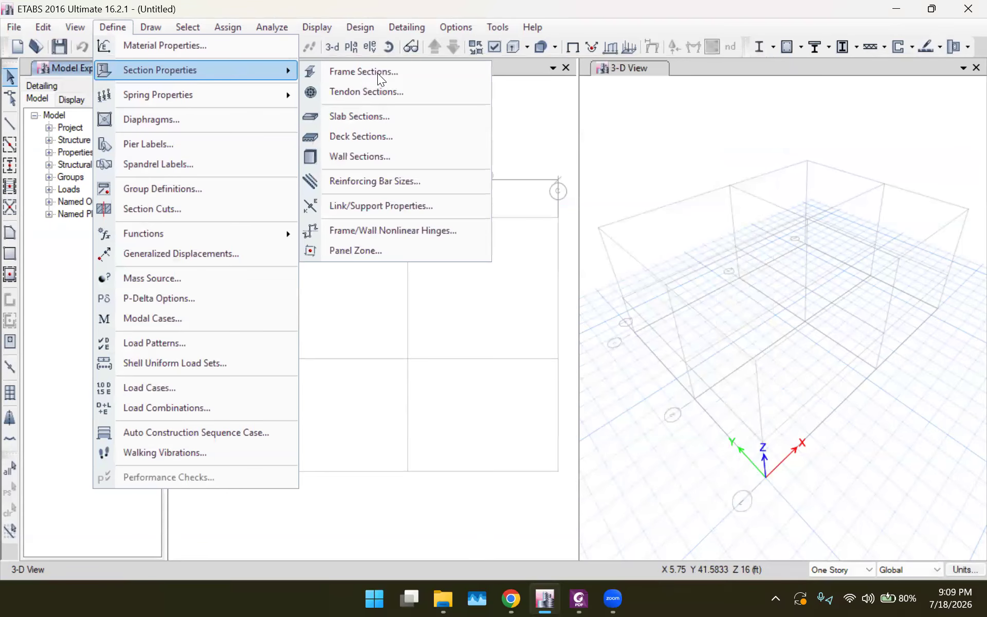
{"action": "left_click", "coordinate": [380, 116]}
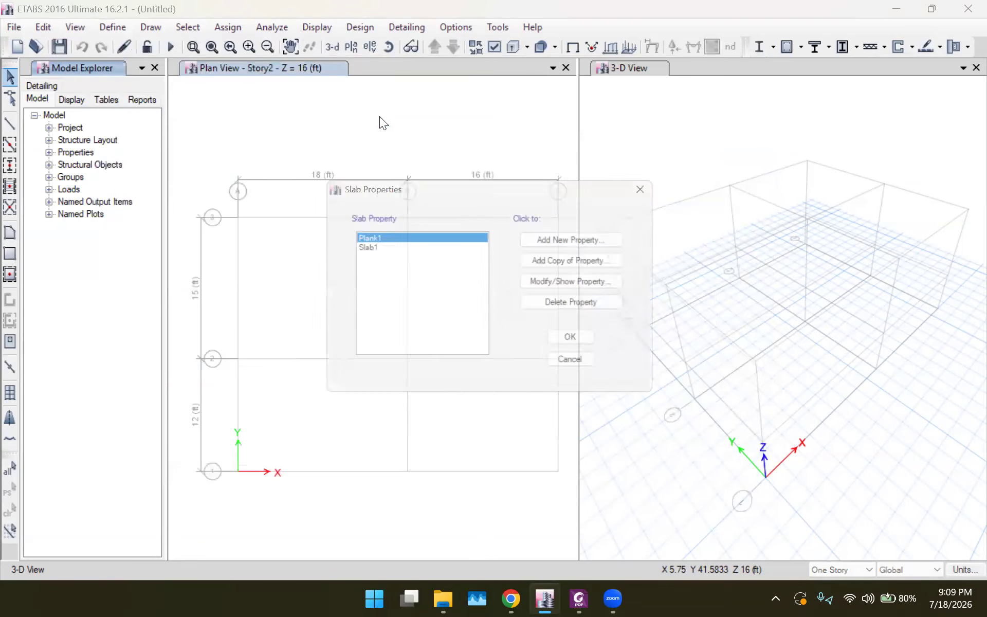
{"action": "left_click", "coordinate": [373, 248]}
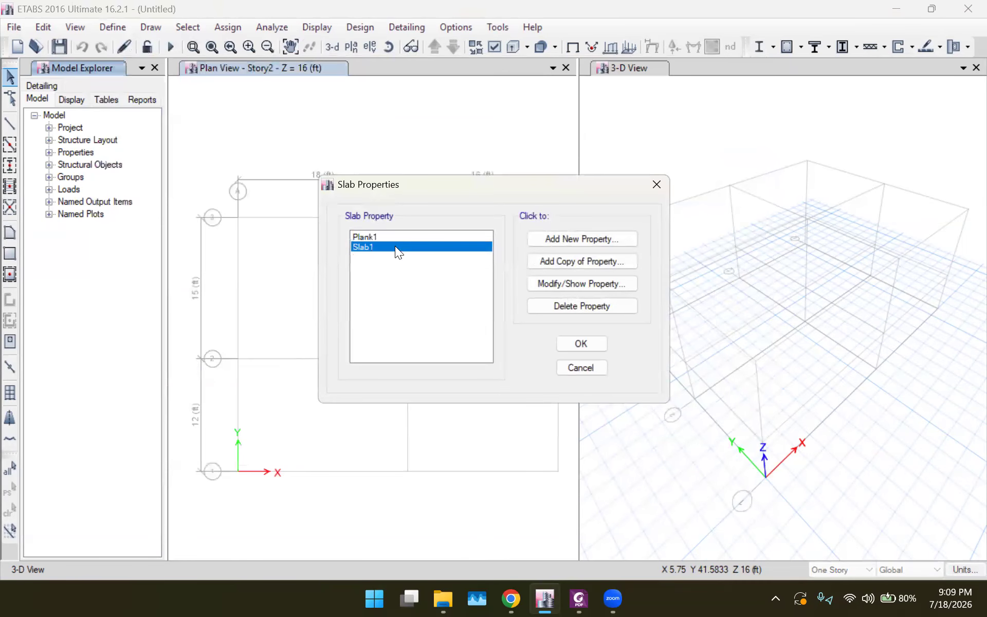
{"action": "left_click", "coordinate": [565, 283]}
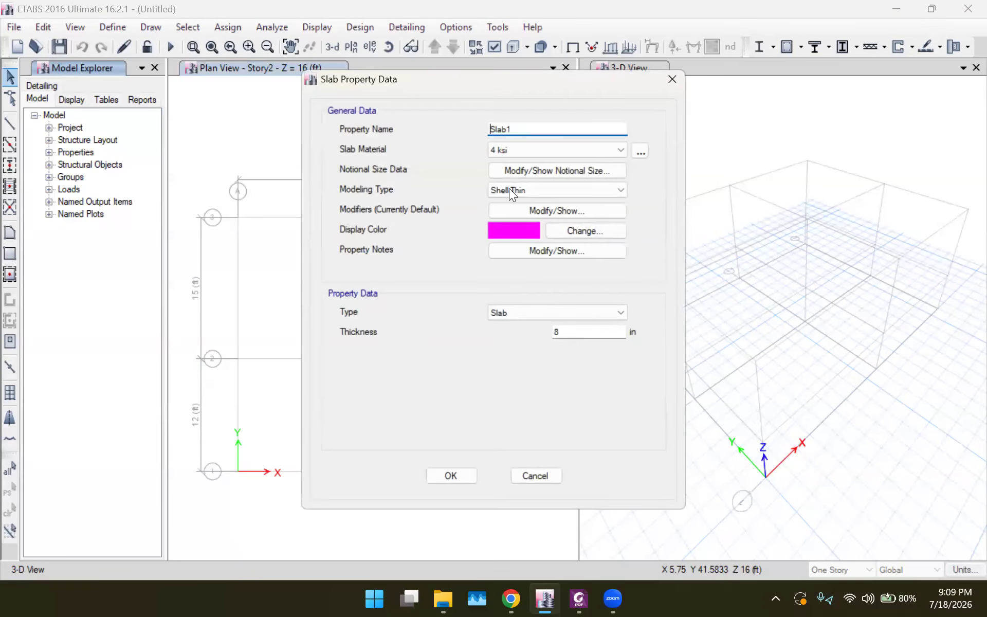
{"action": "left_click", "coordinate": [577, 124]}
{"action": "key", "text": "BackSpace"}
{"action": "type", "text": "5in"}
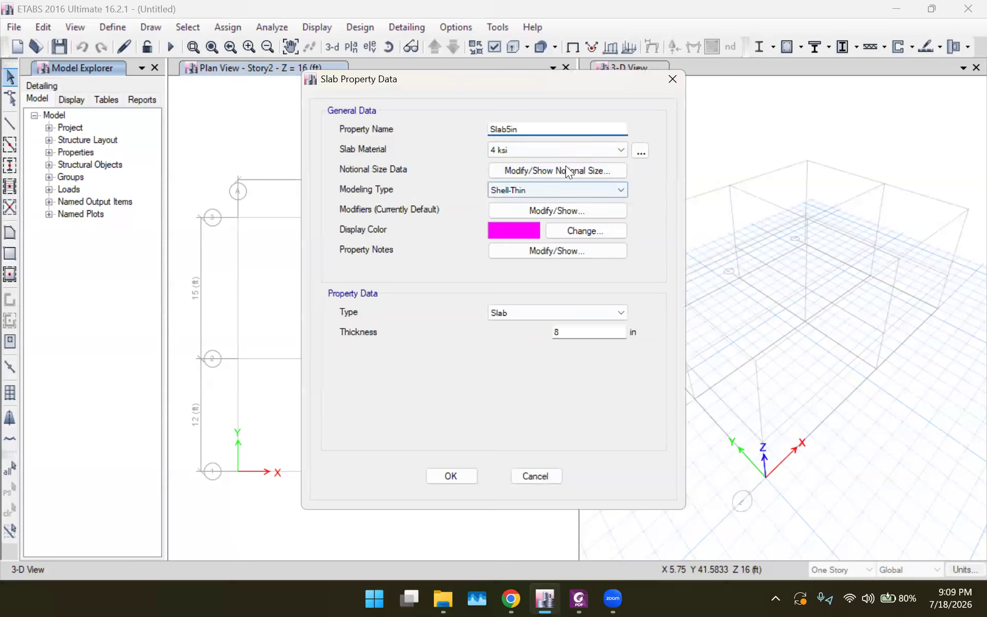
Step: Keep the Shell-Thin modeling type for Slab5in and set its thickness to 5 in
{"action": "left_click", "coordinate": [552, 188]}
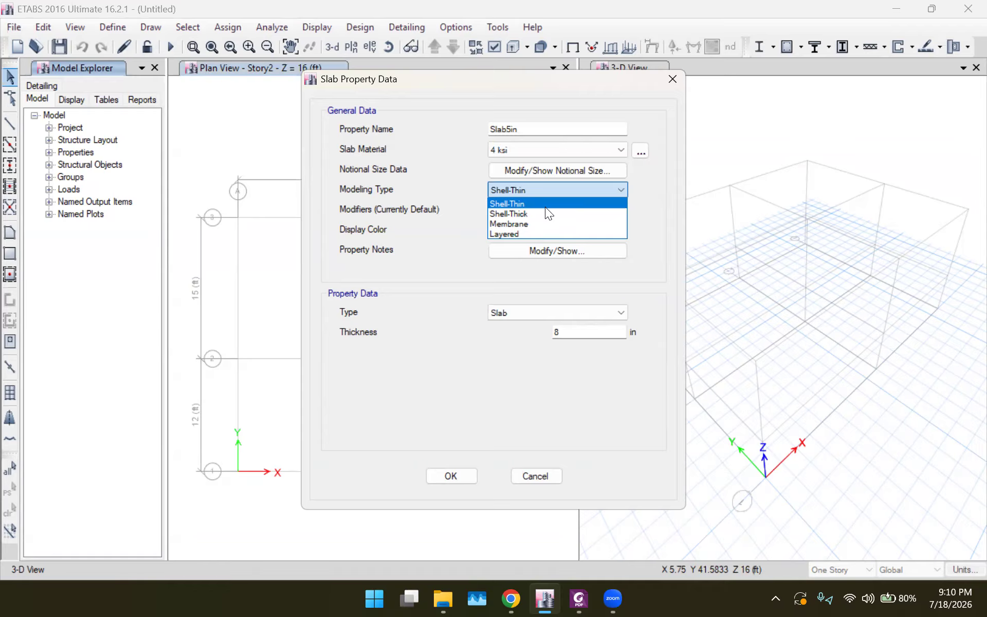
{"action": "left_click", "coordinate": [545, 206]}
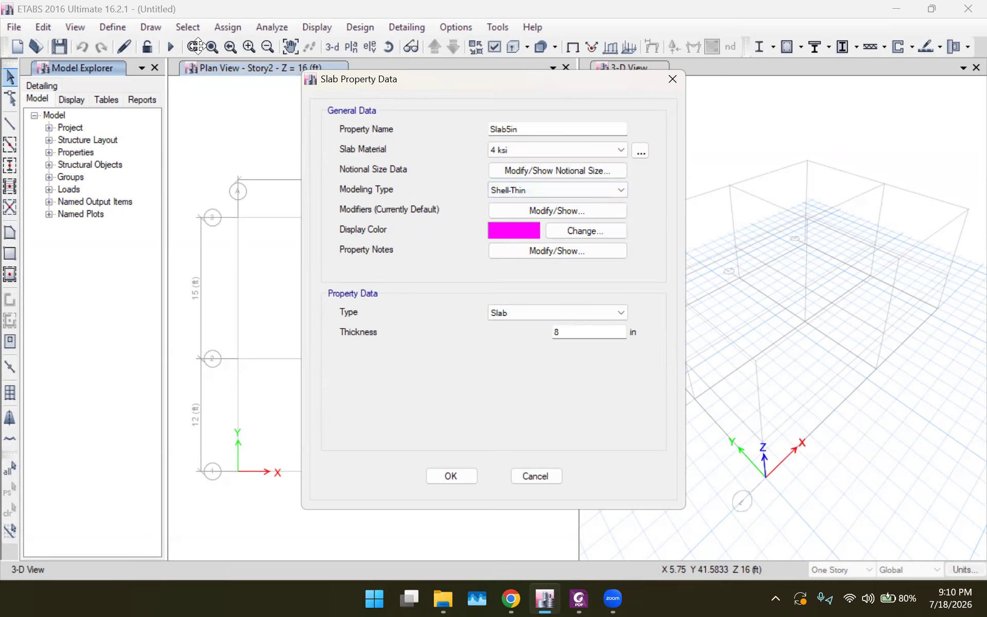
{"action": "double_click", "coordinate": [586, 335]}
{"action": "type", "text": "5"}
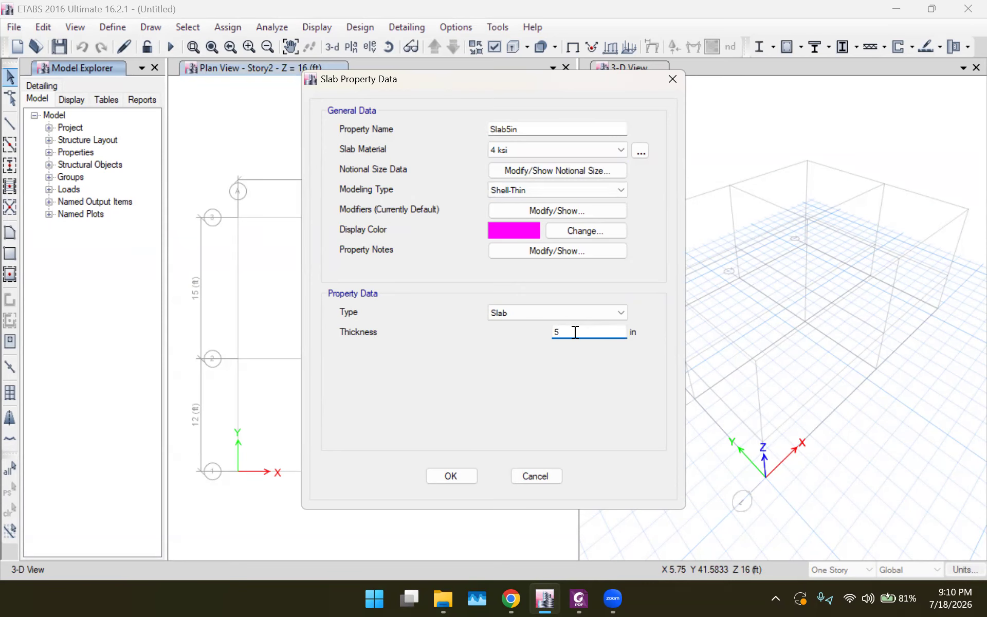
Step: Switch to Foxit PhantomPDF, underline the 5 in. slab thickness in the section list, and return to ETABS
{"action": "left_click", "coordinate": [579, 598]}
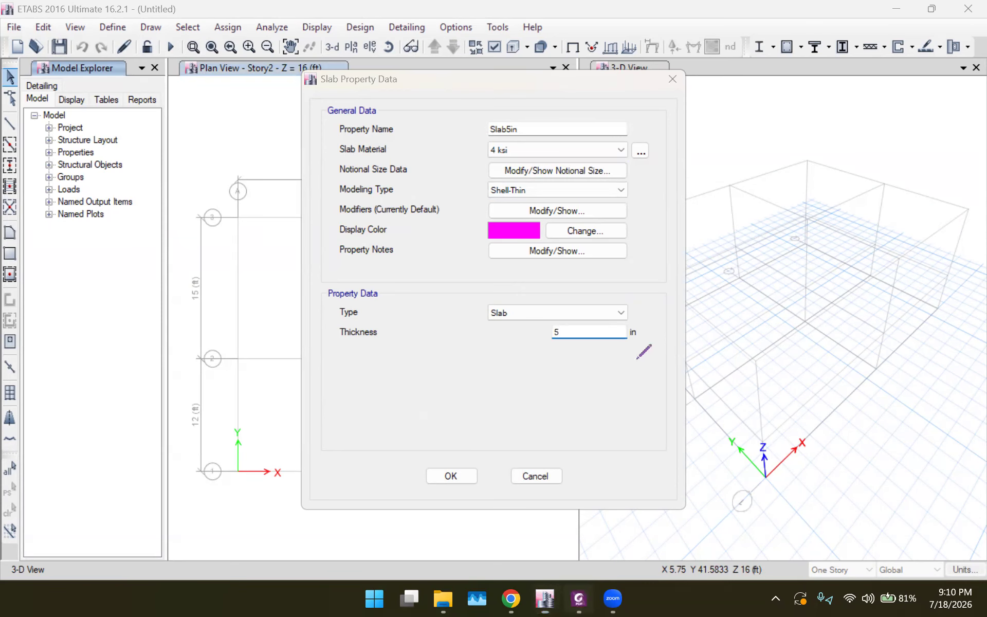
{"action": "left_click_drag", "start_coordinate": [644, 331], "coordinate": [678, 332]}
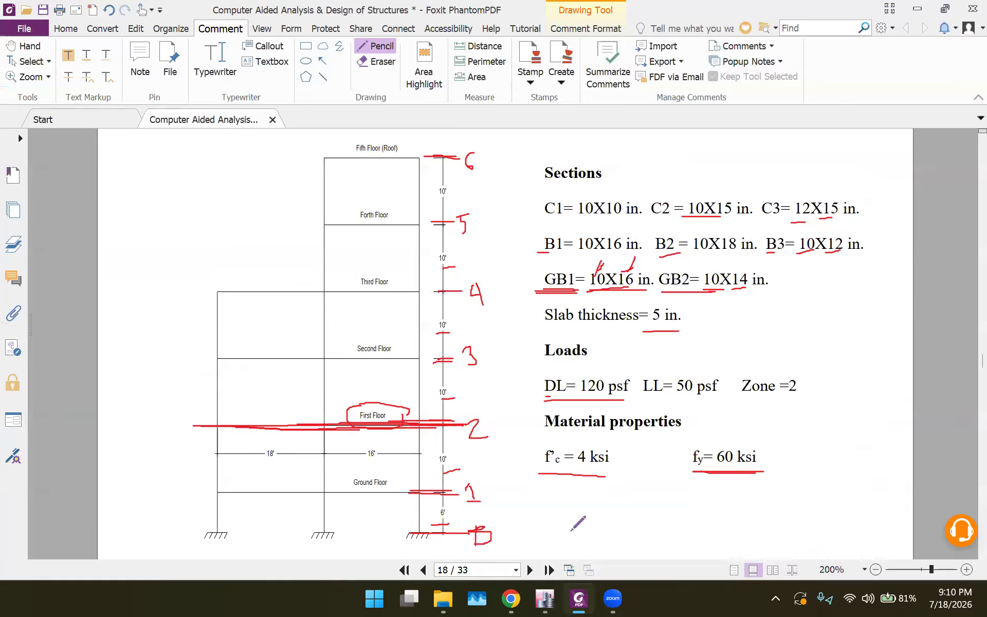
{"action": "left_click", "coordinate": [545, 598]}
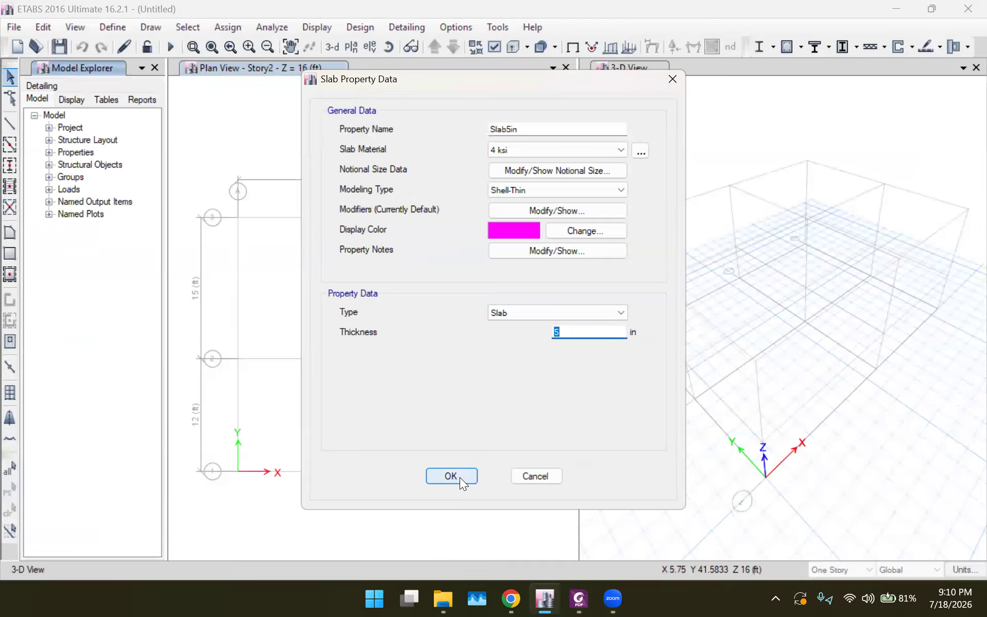
Step: Save the Slab5in property, accept the slab definitions and make the Story2 plan view active
{"action": "left_click", "coordinate": [451, 475]}
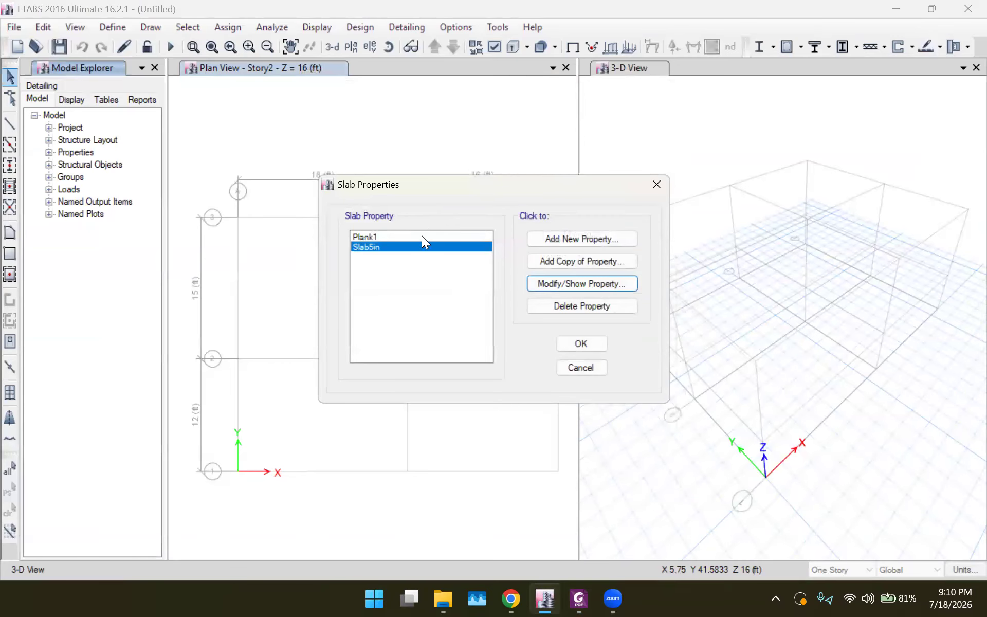
{"action": "left_click", "coordinate": [580, 350]}
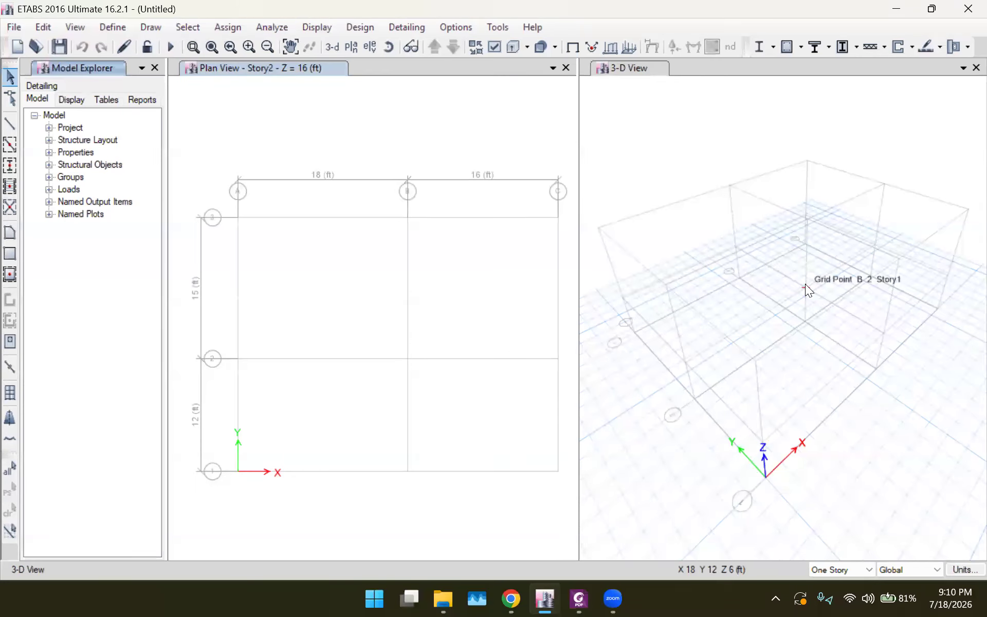
{"action": "left_click", "coordinate": [415, 72]}
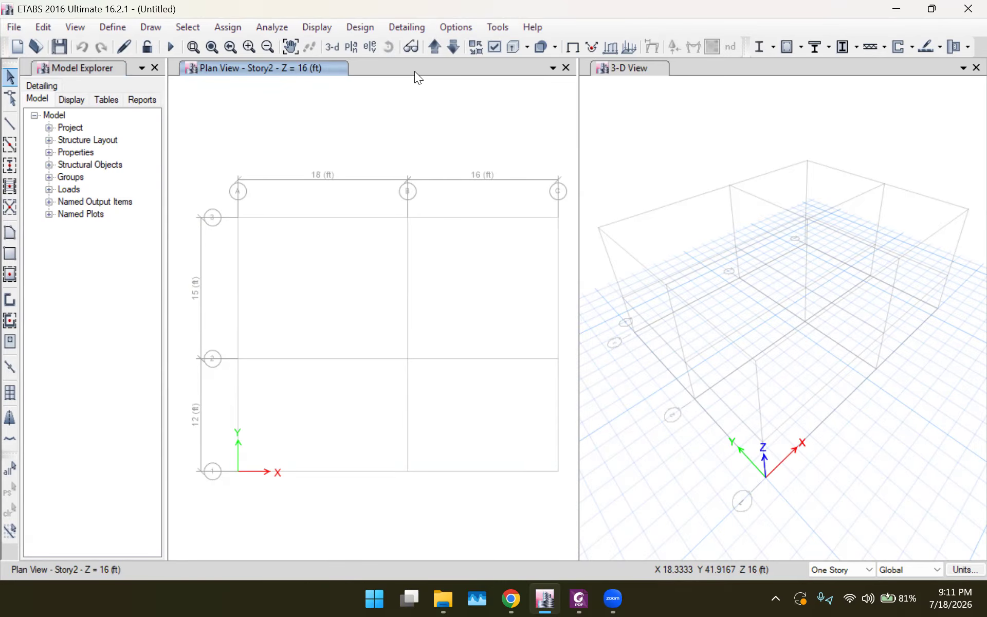
Step: Consult the elevation drawing in Foxit PhantomPDF, underline the Ground Floor level beside mark 1, and return to ETABS
{"action": "key", "text": "alt+Tab"}
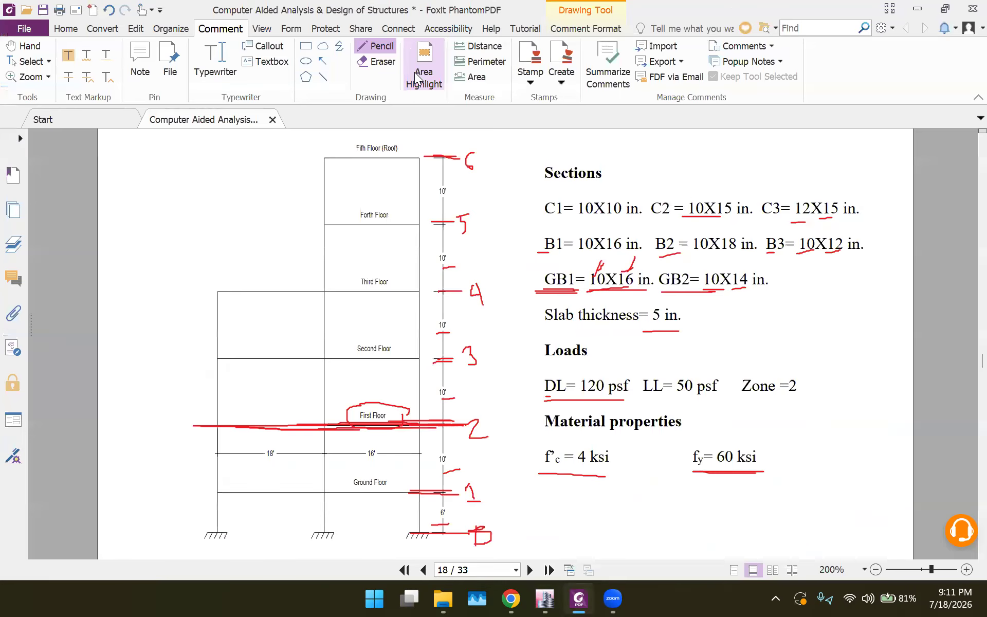
{"action": "left_click", "coordinate": [544, 598]}
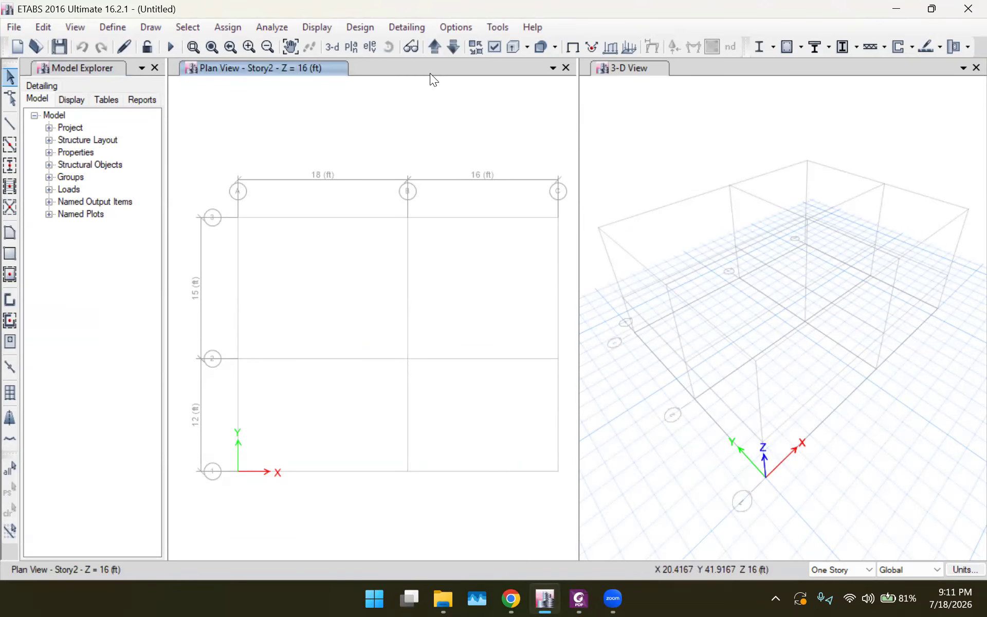
{"action": "left_click", "coordinate": [576, 598]}
{"action": "left_click_drag", "start_coordinate": [355, 492], "coordinate": [406, 492]}
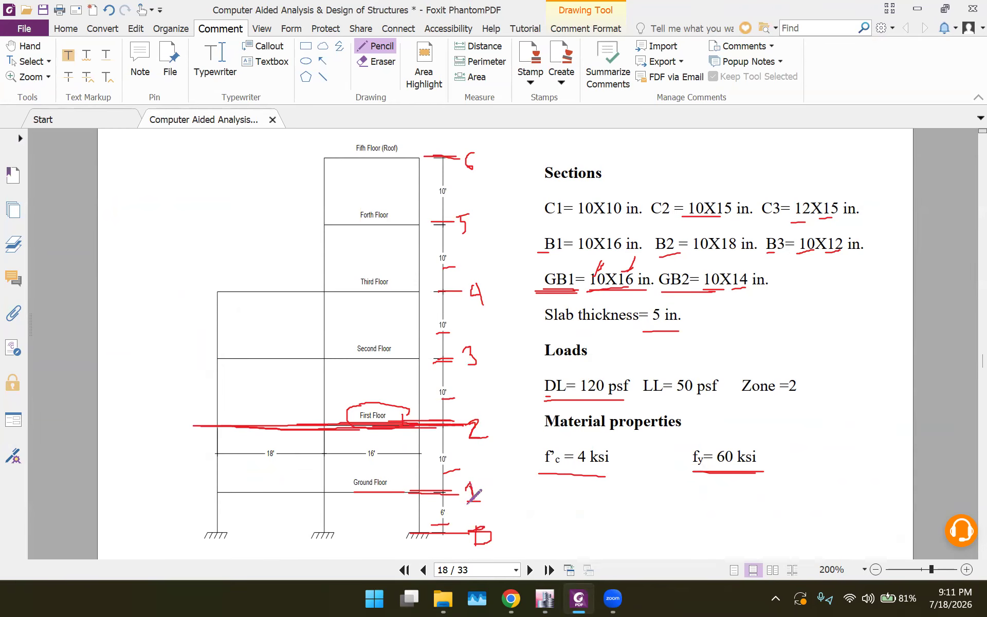
{"action": "left_click", "coordinate": [545, 598]}
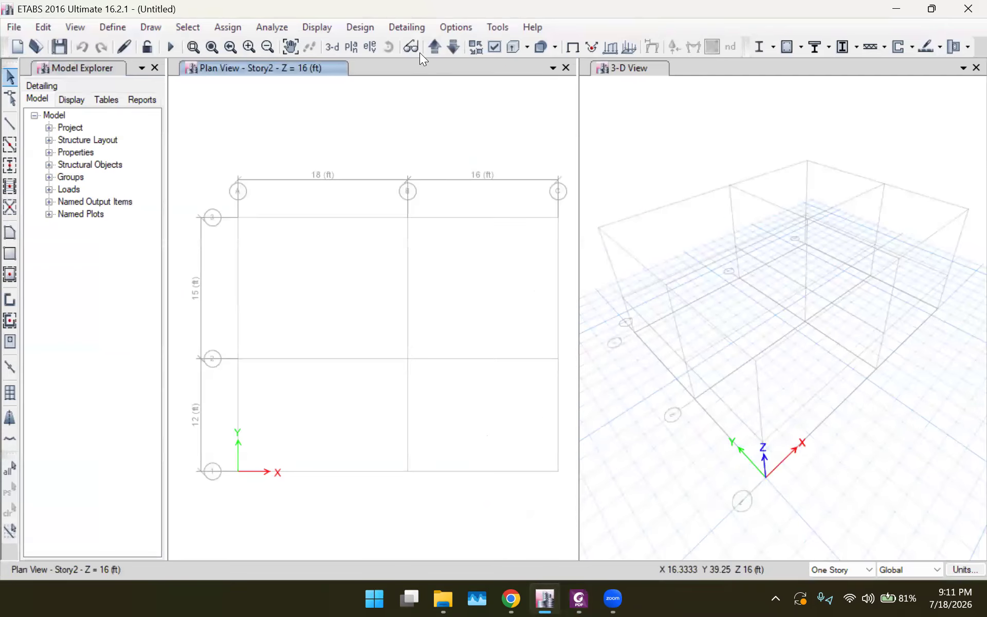
Step: Set the plan view to the Story1 level
{"action": "left_click", "coordinate": [352, 47]}
{"action": "left_click", "coordinate": [413, 261]}
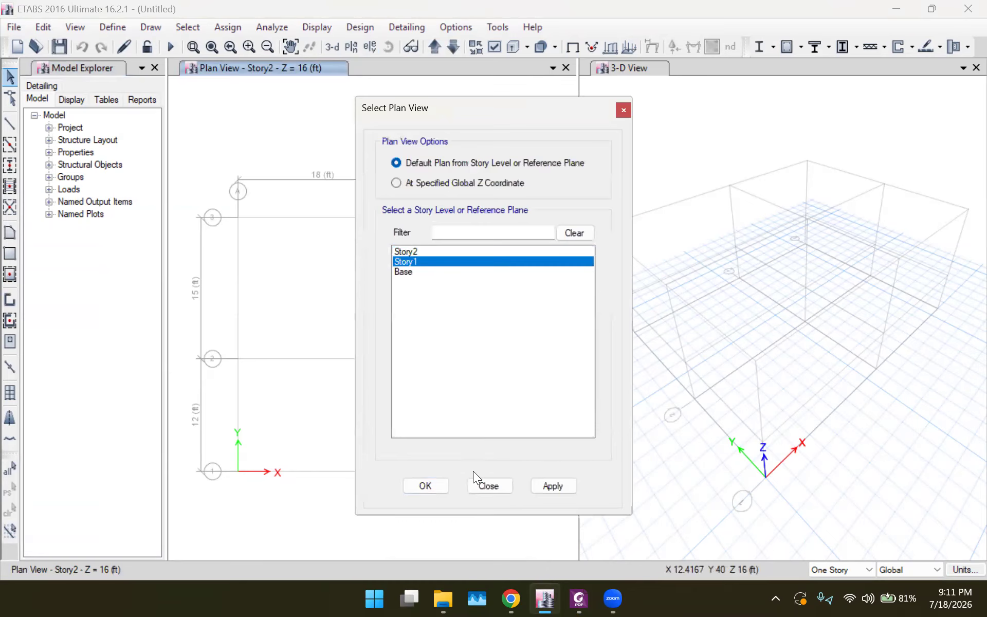
{"action": "left_click", "coordinate": [538, 485]}
{"action": "left_click", "coordinate": [426, 490]}
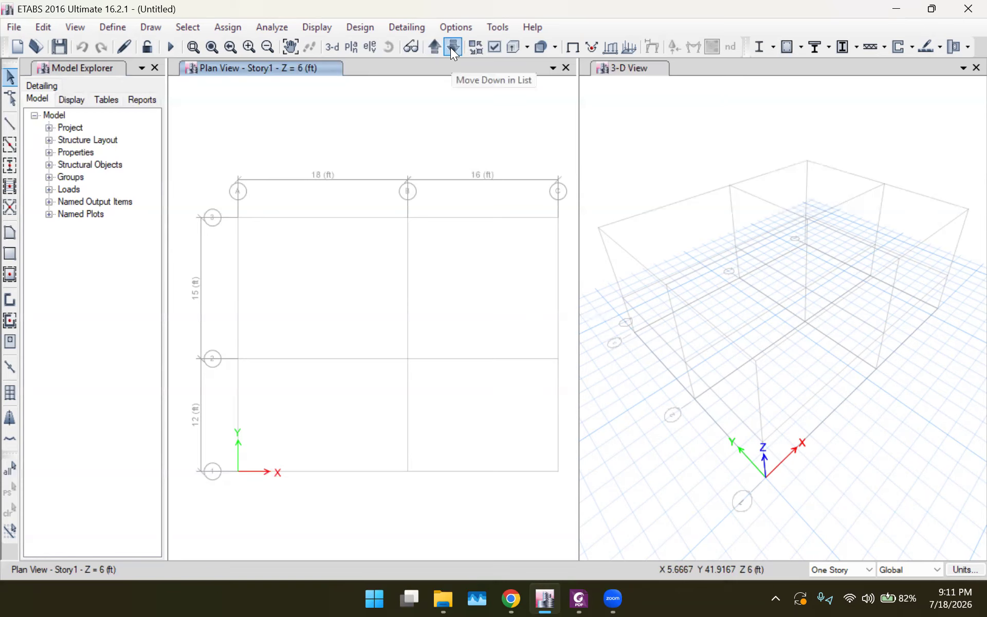
Step: Move the plan view up one level to Story2 and back down to Story1
{"action": "left_click", "coordinate": [435, 48]}
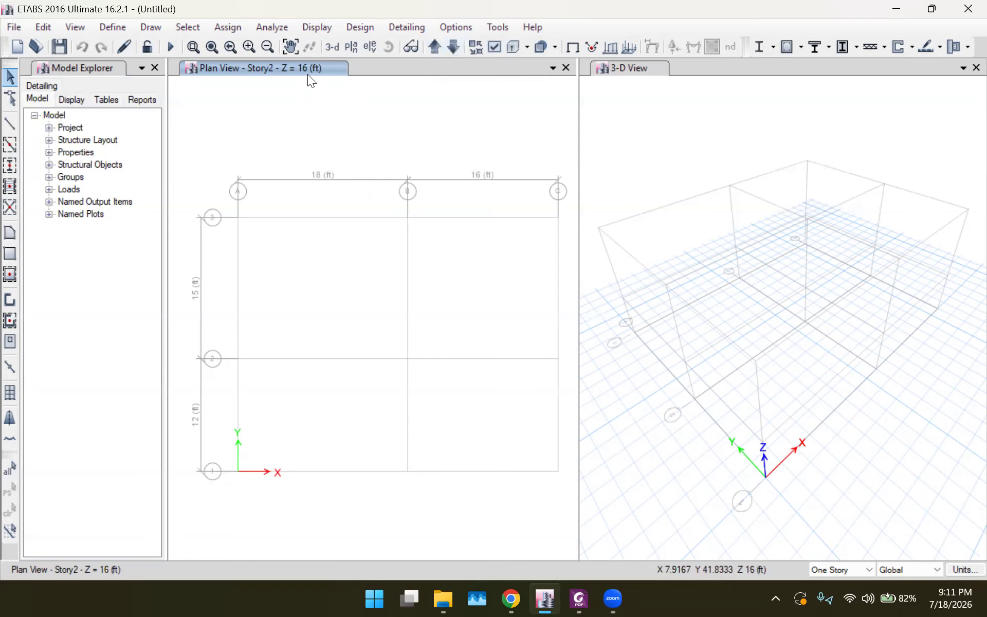
{"action": "left_click", "coordinate": [354, 45]}
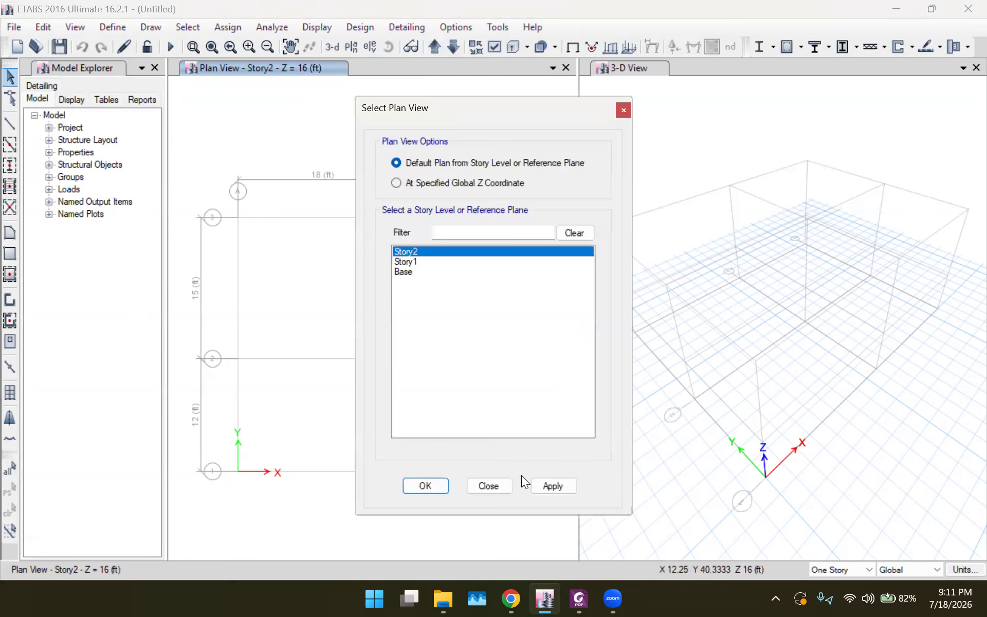
{"action": "left_click", "coordinate": [489, 487]}
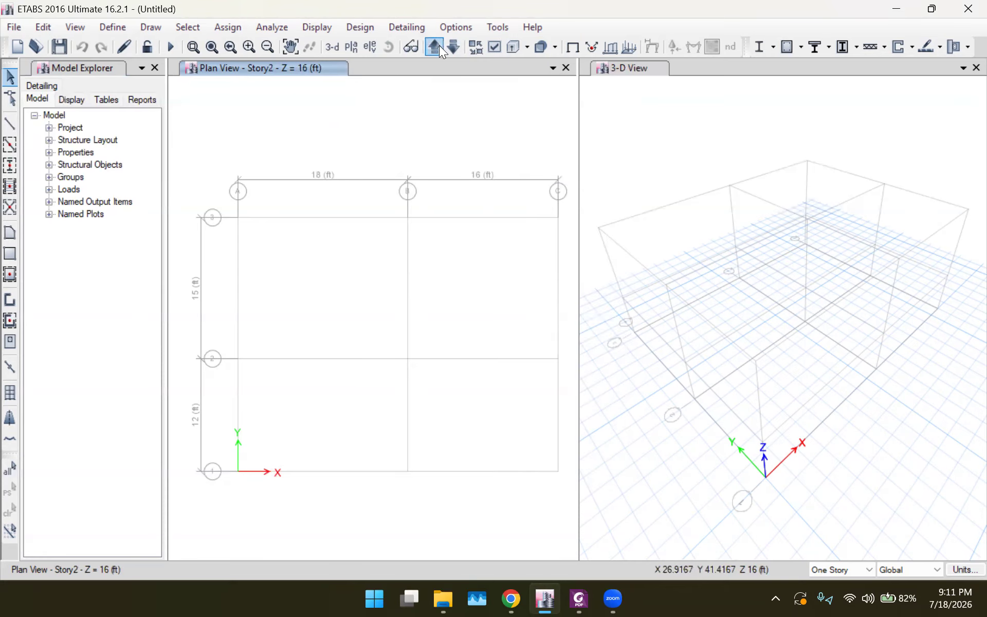
{"action": "left_click", "coordinate": [453, 47]}
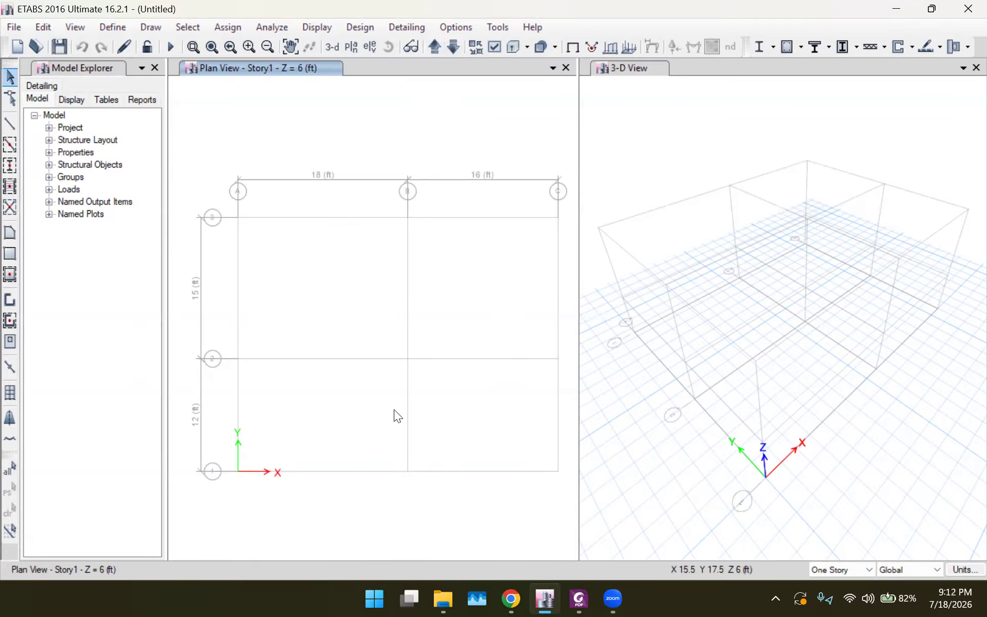
Step: Switch to Foxit PhantomPDF, add a second underline beneath the Ground Floor line, and return to ETABS
{"action": "left_click", "coordinate": [566, 531]}
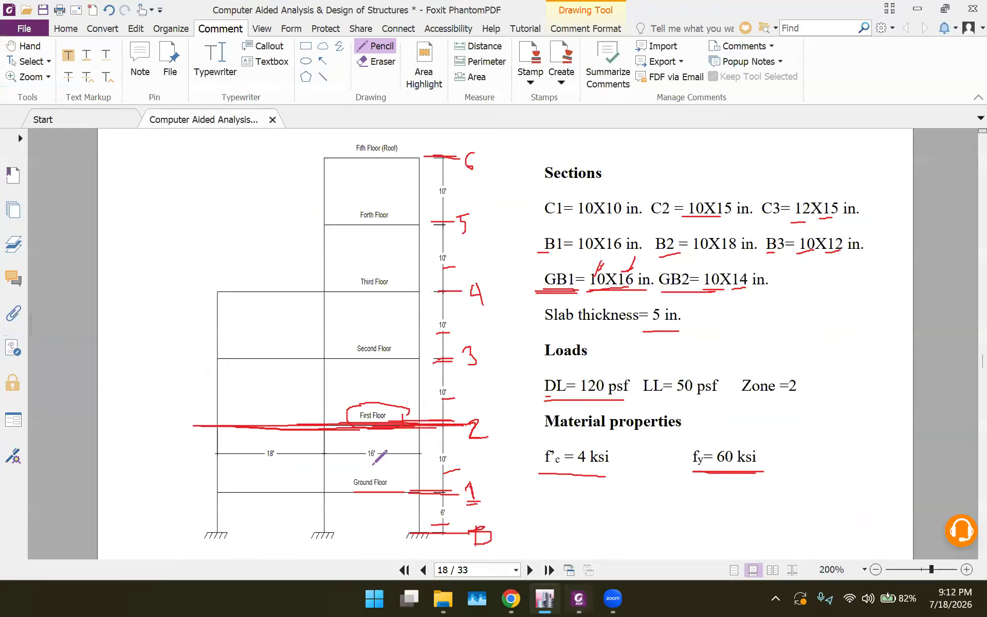
{"action": "left_click_drag", "start_coordinate": [363, 494], "coordinate": [430, 501]}
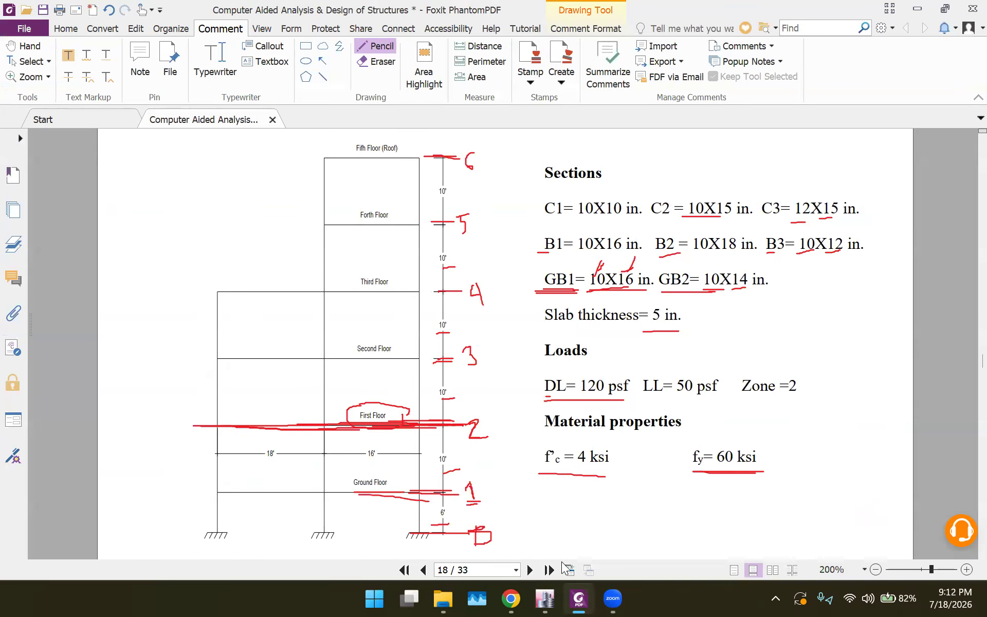
{"action": "left_click", "coordinate": [539, 598]}
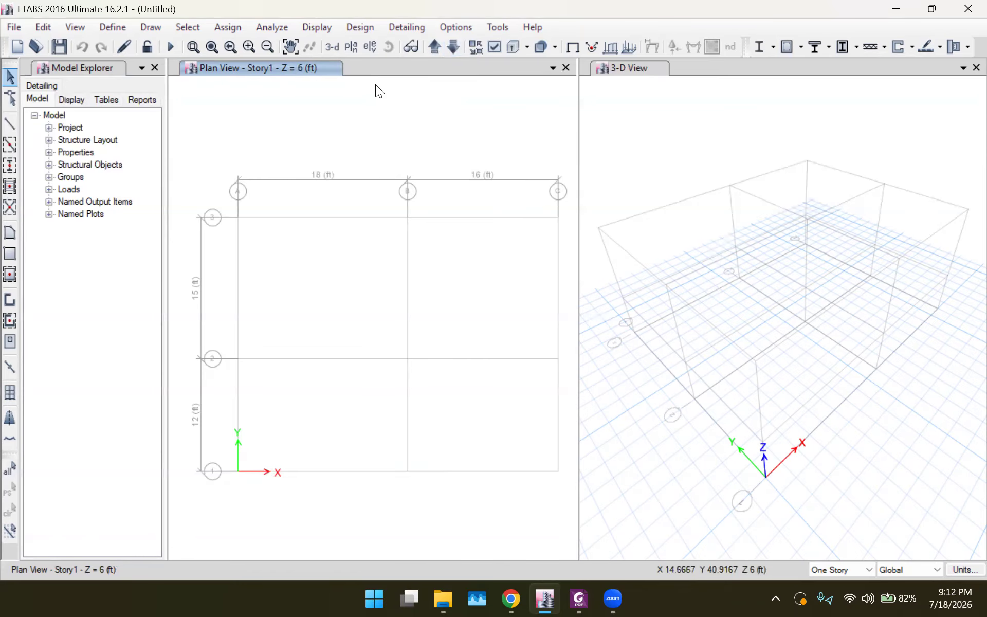
Step: Switch to Foxit PhantomPDF, check the floor plan, and trace the ground floor line across both bays of the elevation
{"action": "left_click", "coordinate": [582, 598]}
{"action": "scroll", "coordinate": [466, 320], "scroll_direction": "down", "scroll_amount": 5}
{"action": "scroll", "coordinate": [466, 320], "scroll_direction": "up", "scroll_amount": 5}
{"action": "scroll", "coordinate": [465, 320], "scroll_direction": "up", "scroll_amount": 5}
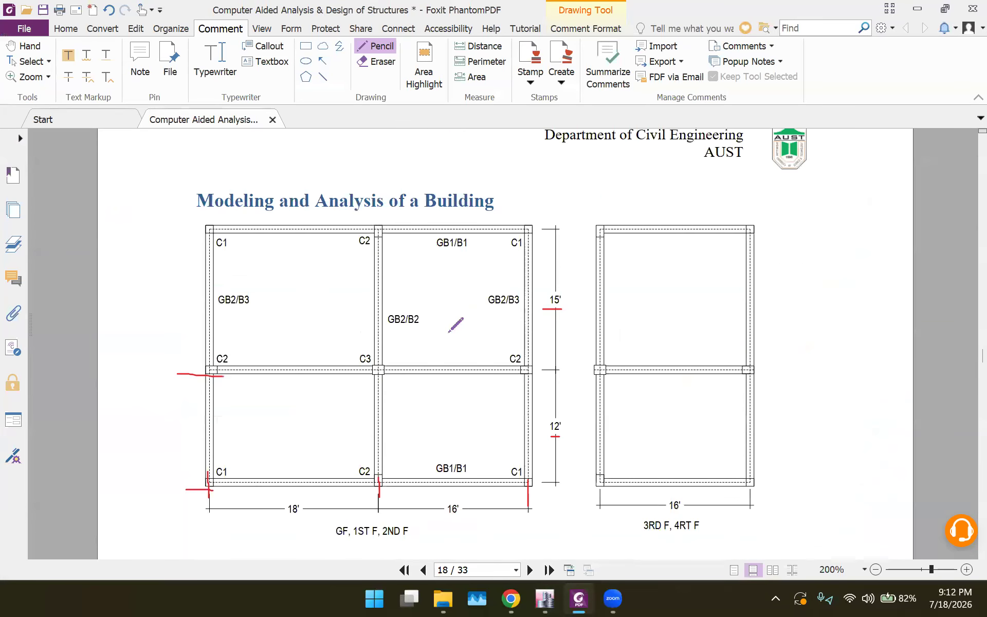
{"action": "left_click", "coordinate": [578, 598]}
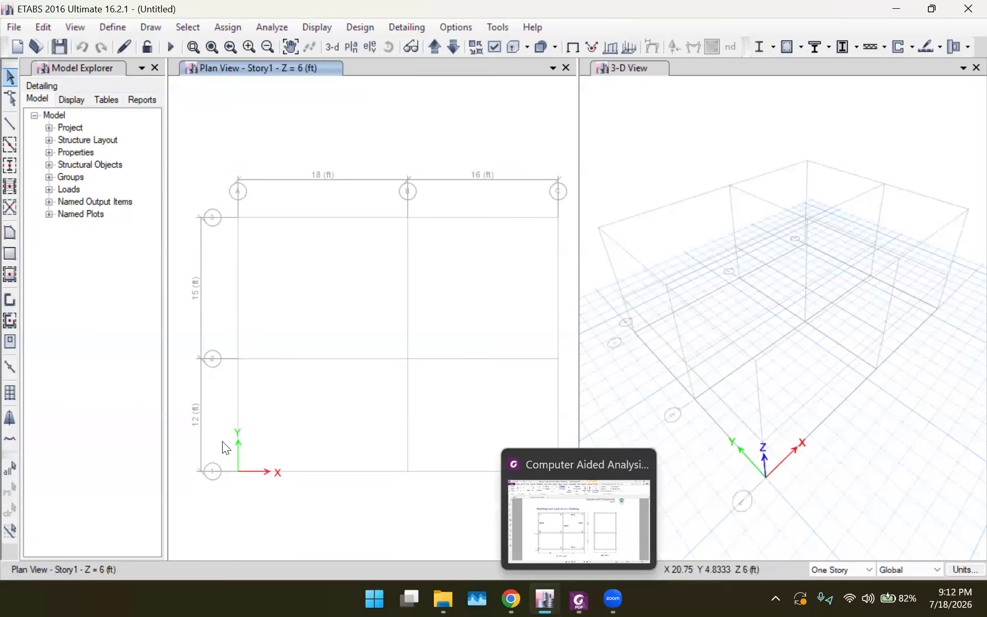
{"action": "key", "text": "alt+Tab"}
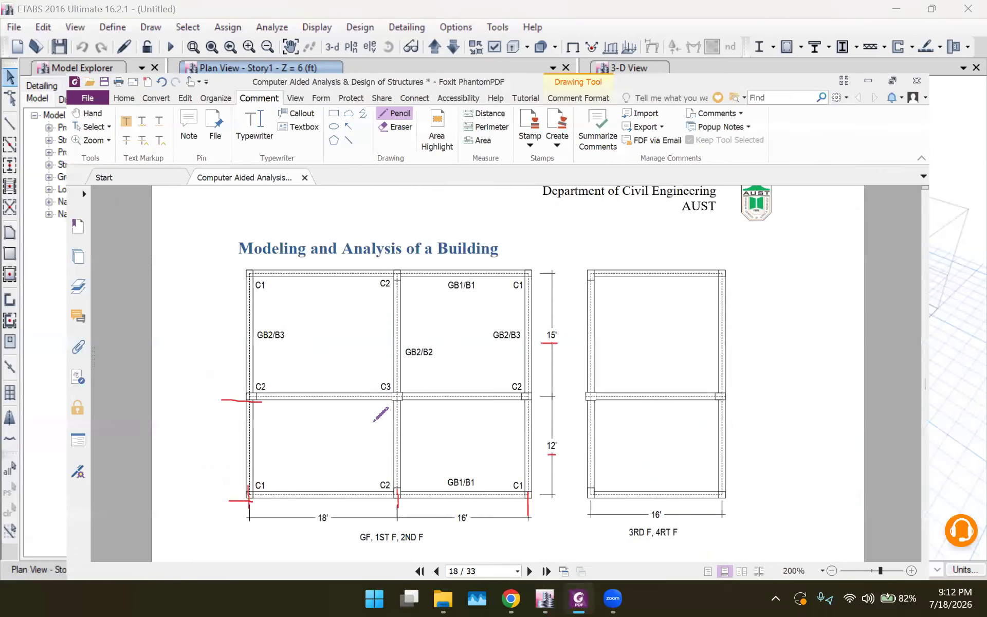
{"action": "scroll", "coordinate": [379, 406], "scroll_direction": "down", "scroll_amount": 5}
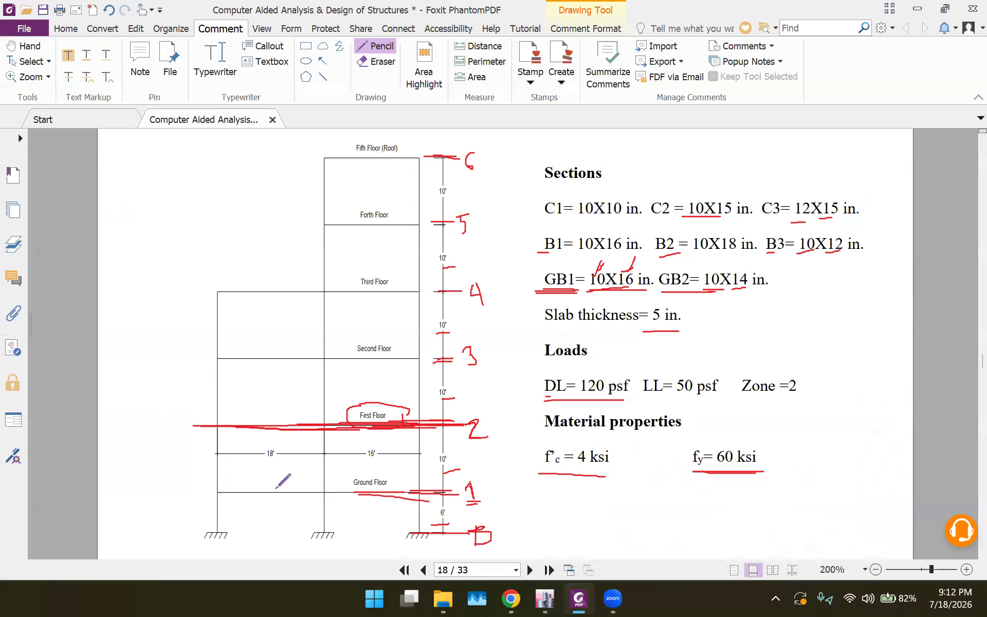
{"action": "left_click_drag", "start_coordinate": [278, 492], "coordinate": [425, 494]}
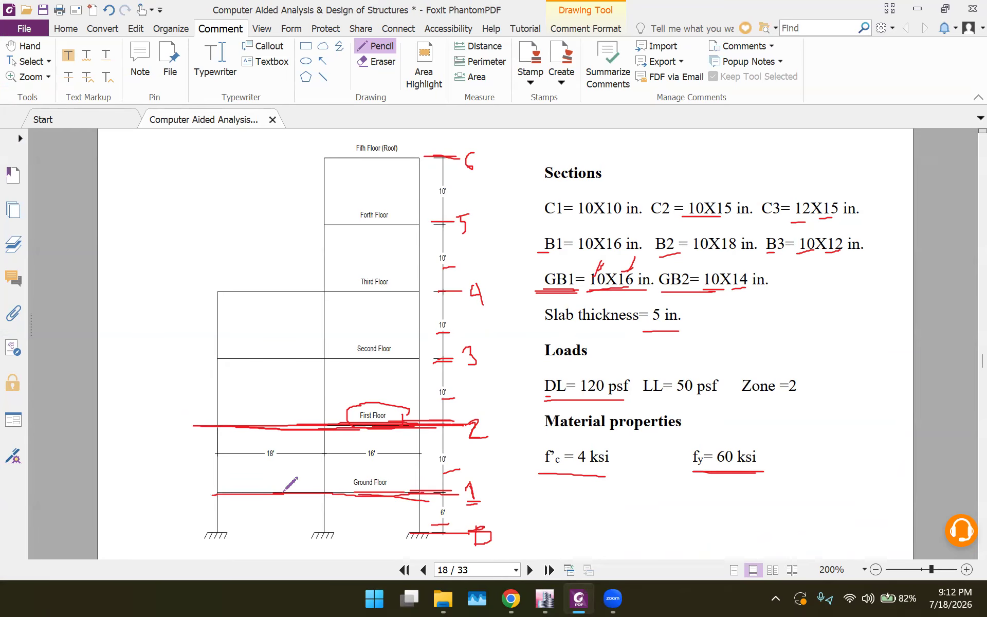
Step: Erase the red pencil marks beside the floor plan's left-hand columns and under the 15' dimension
{"action": "scroll", "coordinate": [290, 486], "scroll_direction": "up", "scroll_amount": 10}
{"action": "scroll", "coordinate": [291, 482], "scroll_direction": "down", "scroll_amount": 3}
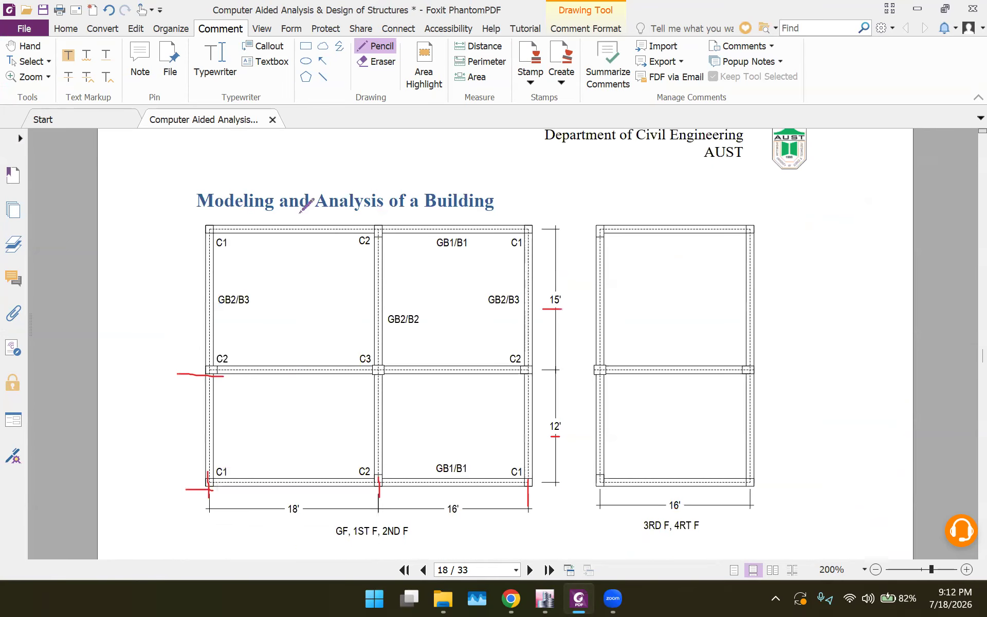
{"action": "left_click", "coordinate": [383, 61]}
{"action": "left_click_drag", "start_coordinate": [210, 372], "coordinate": [201, 370]}
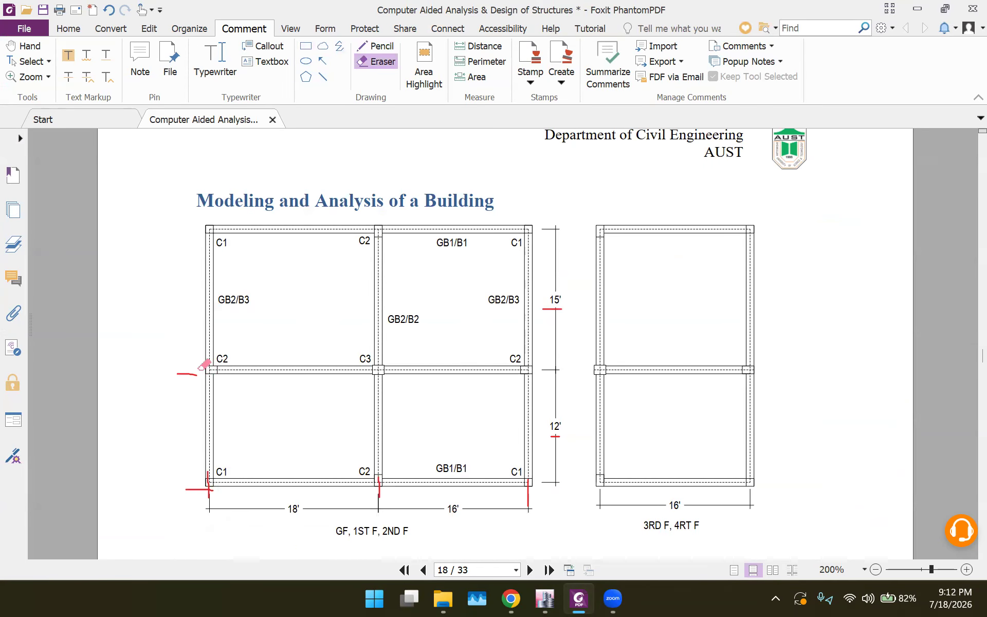
{"action": "mouse_move", "coordinate": [205, 490]}
{"action": "left_mouse_down"}
{"action": "mouse_move", "coordinate": [196, 486]}
{"action": "mouse_move", "coordinate": [211, 470]}
{"action": "mouse_move", "coordinate": [188, 488]}
{"action": "left_mouse_up"}
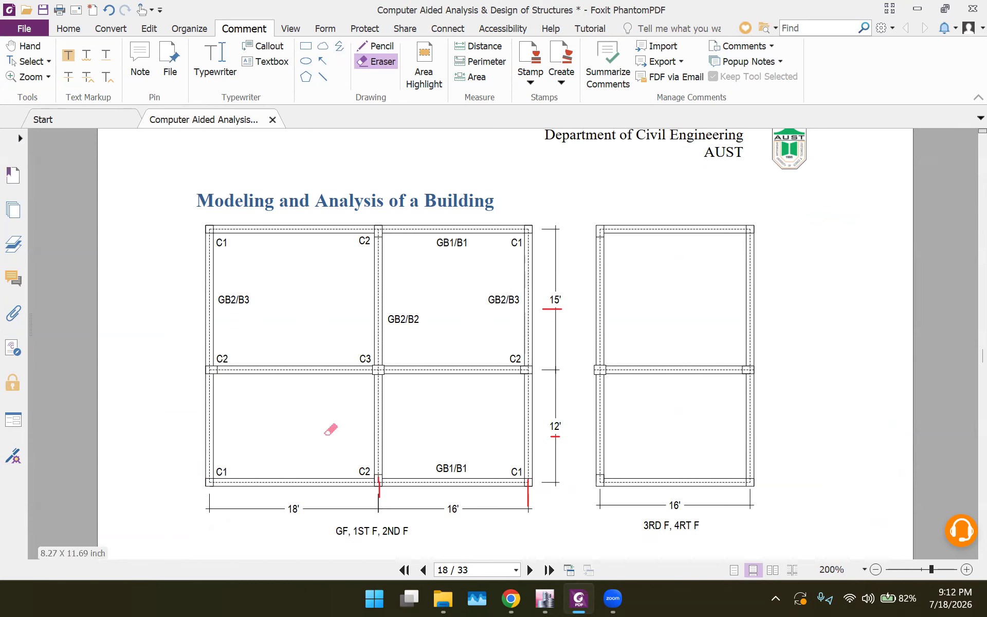
{"action": "left_click_drag", "start_coordinate": [541, 301], "coordinate": [562, 299]}
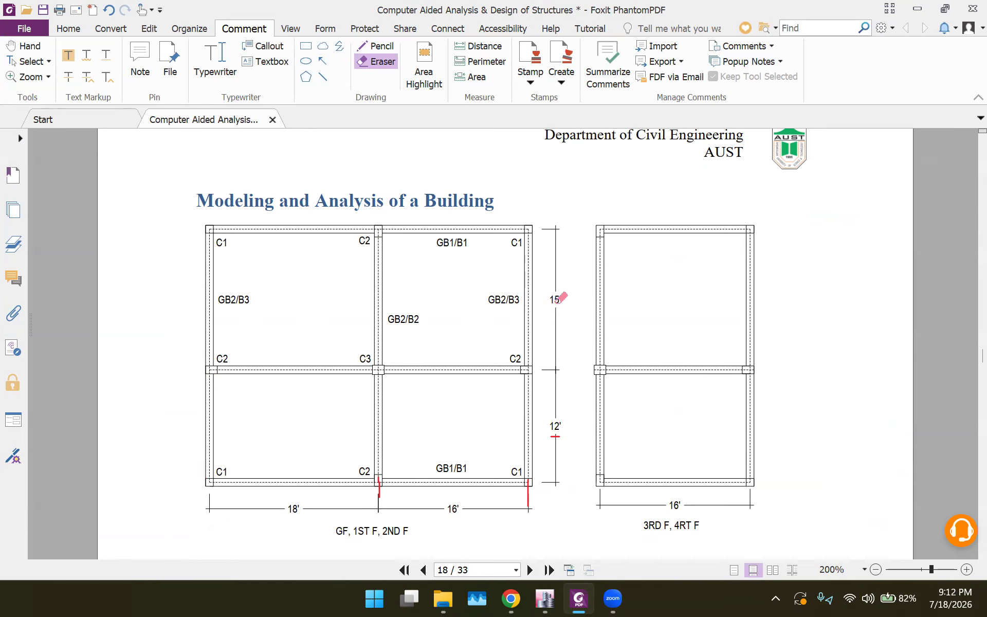
Step: Mark each beam span on the GF, 1ST F, 2ND F plan with a short pencil stroke and return to ETABS
{"action": "left_click", "coordinate": [379, 46]}
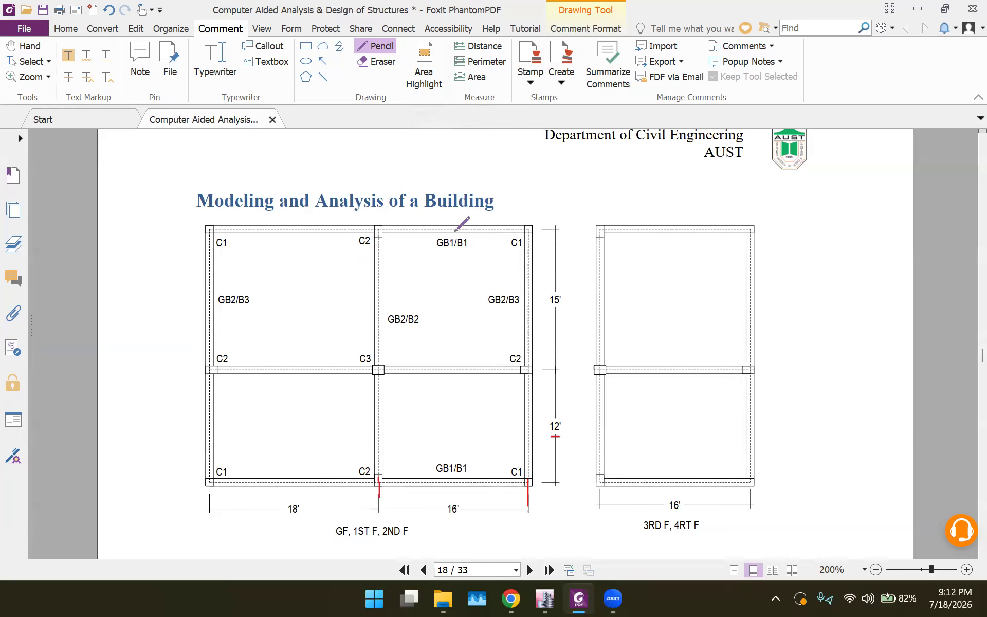
{"action": "left_click_drag", "start_coordinate": [455, 223], "coordinate": [455, 233]}
{"action": "left_click_drag", "start_coordinate": [288, 221], "coordinate": [288, 238]}
{"action": "left_click_drag", "start_coordinate": [294, 475], "coordinate": [295, 487]}
{"action": "left_click_drag", "start_coordinate": [452, 473], "coordinate": [453, 488]}
{"action": "left_click_drag", "start_coordinate": [202, 296], "coordinate": [222, 297]}
{"action": "left_click_drag", "start_coordinate": [366, 295], "coordinate": [391, 295]}
{"action": "left_click_drag", "start_coordinate": [534, 294], "coordinate": [520, 296]}
{"action": "left_click_drag", "start_coordinate": [201, 428], "coordinate": [225, 431]}
{"action": "left_click_drag", "start_coordinate": [362, 421], "coordinate": [386, 419]}
{"action": "left_click_drag", "start_coordinate": [520, 426], "coordinate": [544, 424]}
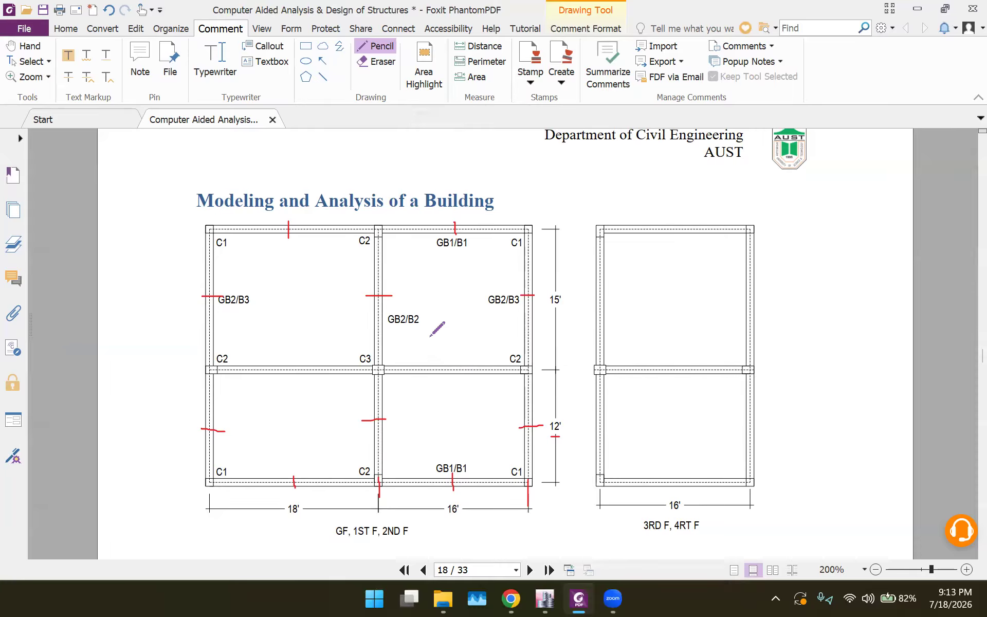
{"action": "left_click_drag", "start_coordinate": [295, 360], "coordinate": [295, 377]}
{"action": "left_click_drag", "start_coordinate": [457, 357], "coordinate": [458, 379]}
{"action": "left_click", "coordinate": [546, 598]}
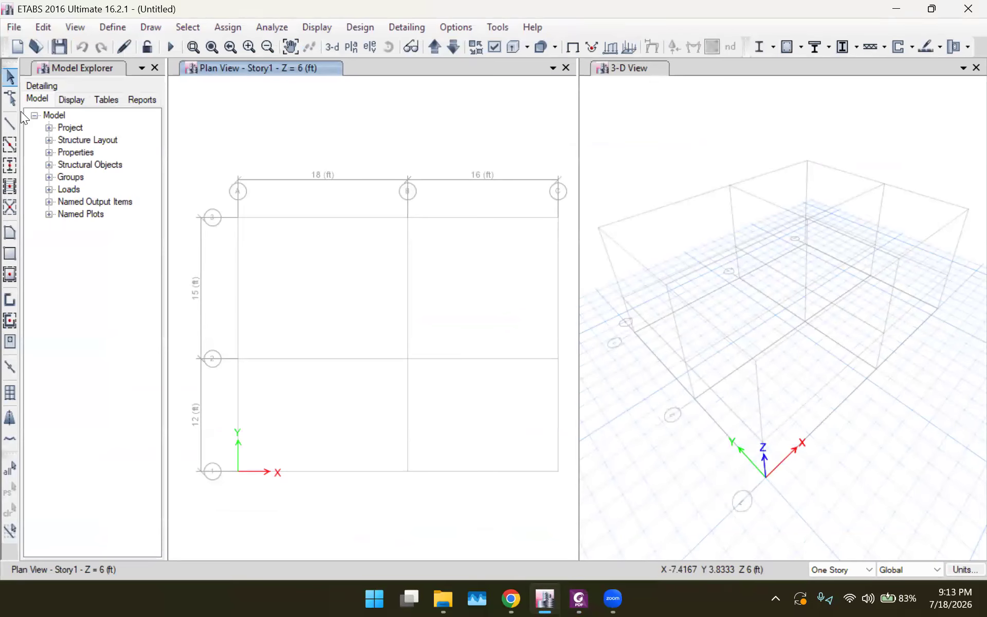
Step: Quick-draw GB1 frame beams on the Story1 plan along grid lines 3, 2 and 1, covering both the A-B and B-C spans
{"action": "left_click", "coordinate": [10, 145]}
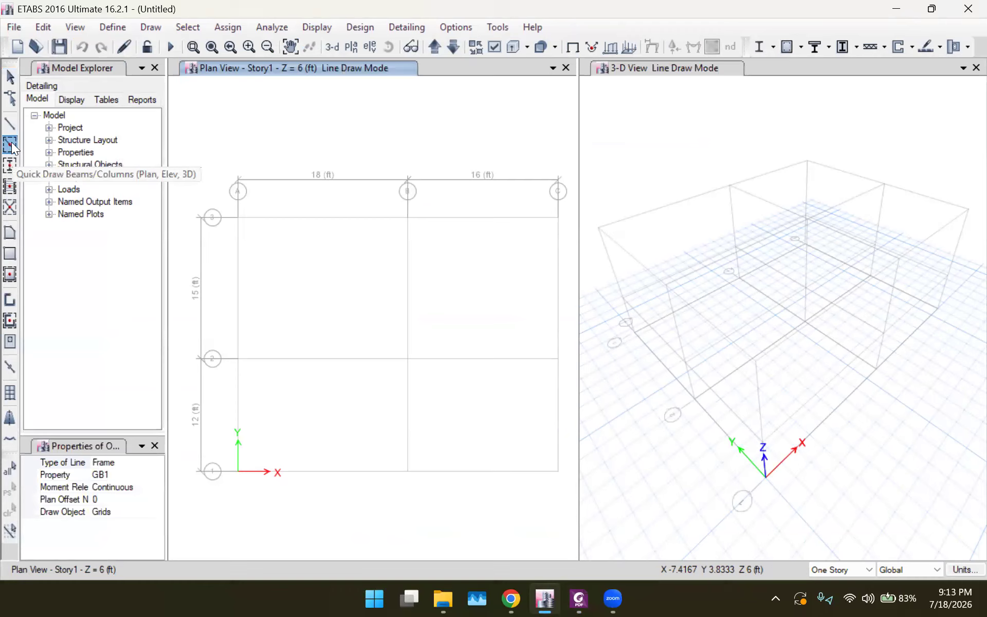
{"action": "left_click", "coordinate": [122, 475]}
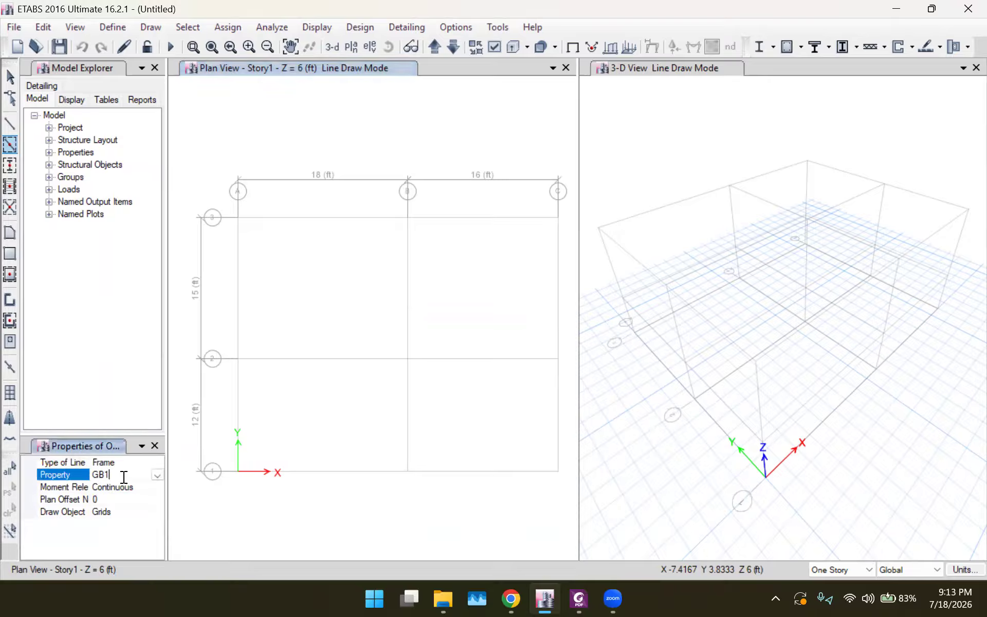
{"action": "left_click", "coordinate": [157, 476]}
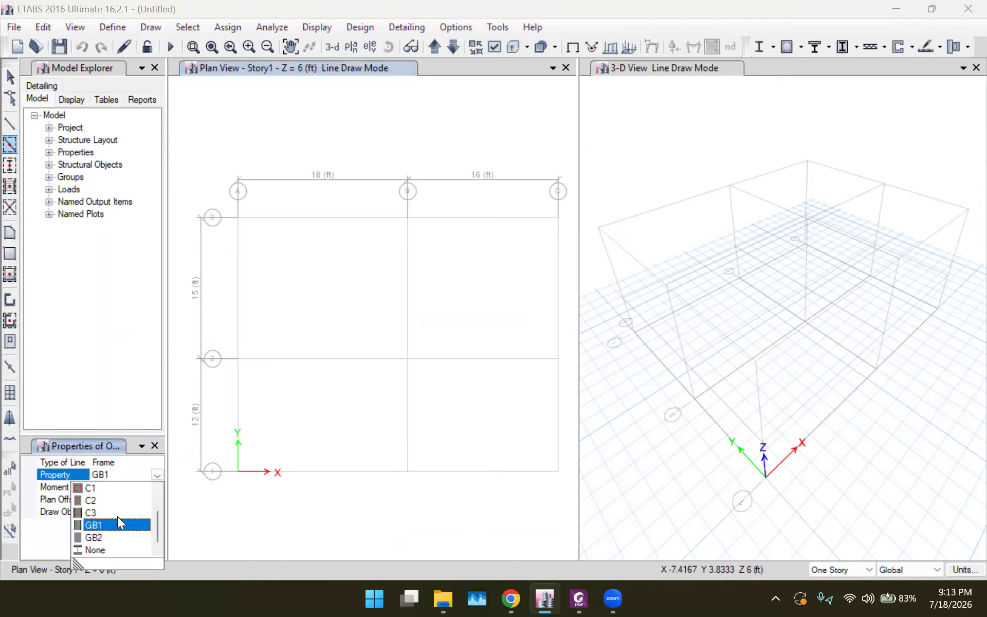
{"action": "scroll", "coordinate": [117, 516], "scroll_direction": "down", "scroll_amount": 1}
{"action": "left_click", "coordinate": [93, 538]}
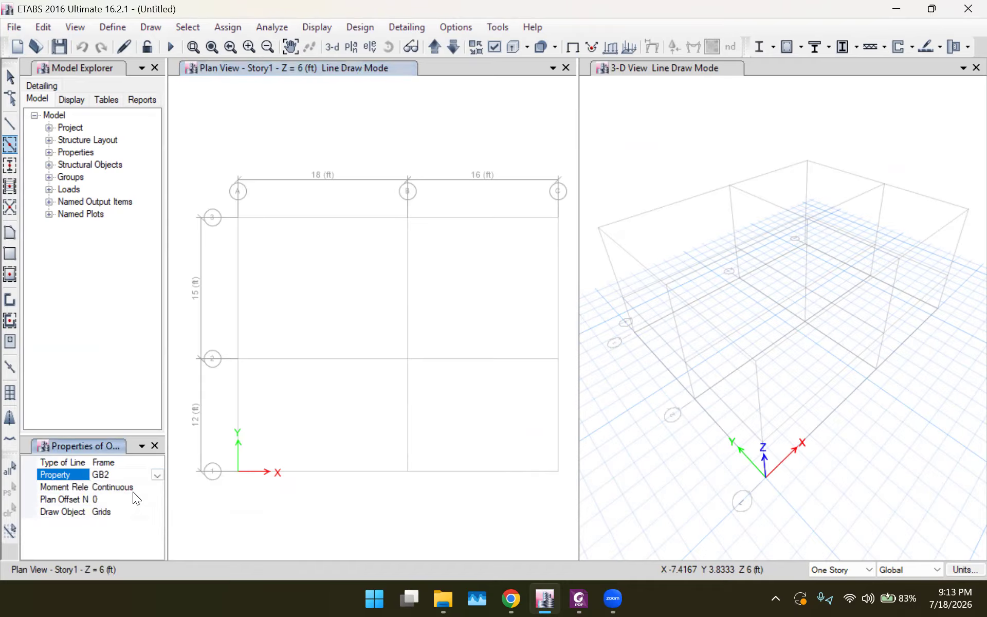
{"action": "left_click", "coordinate": [157, 475]}
{"action": "left_click", "coordinate": [107, 532]}
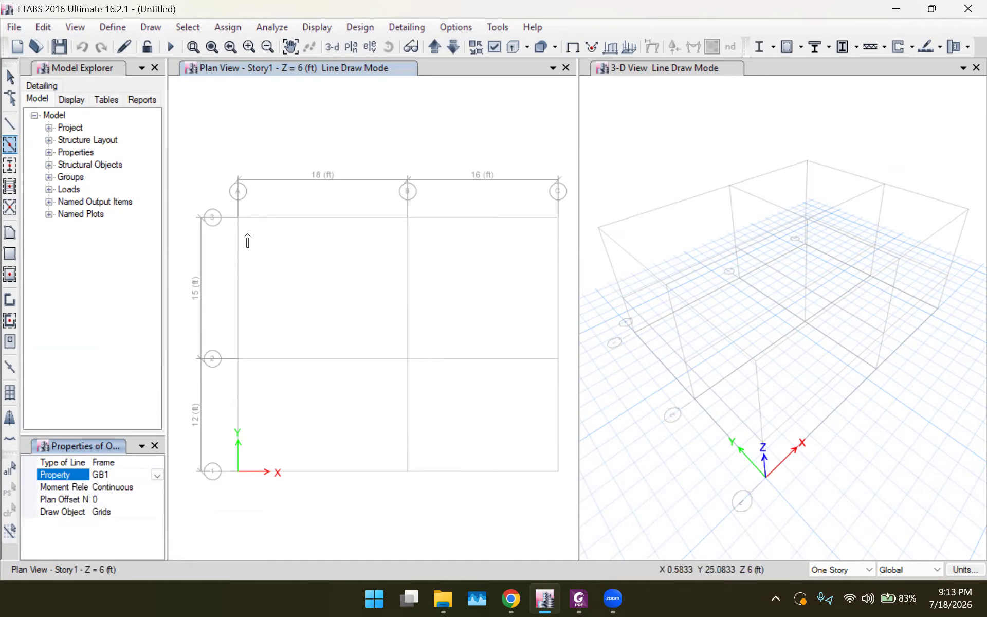
{"action": "left_click", "coordinate": [326, 219]}
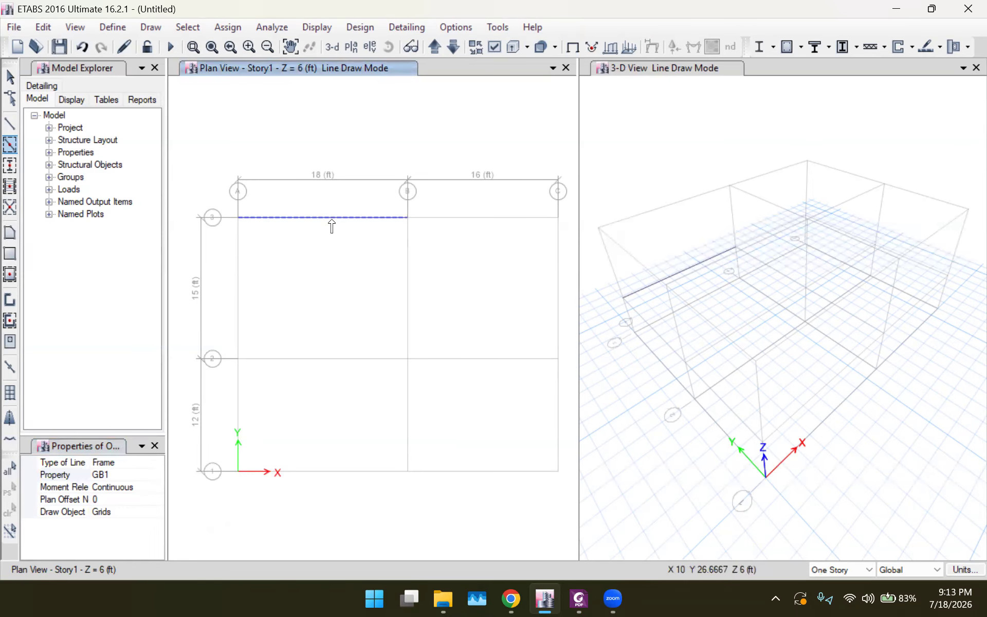
{"action": "left_click", "coordinate": [458, 218]}
{"action": "left_click", "coordinate": [317, 358]}
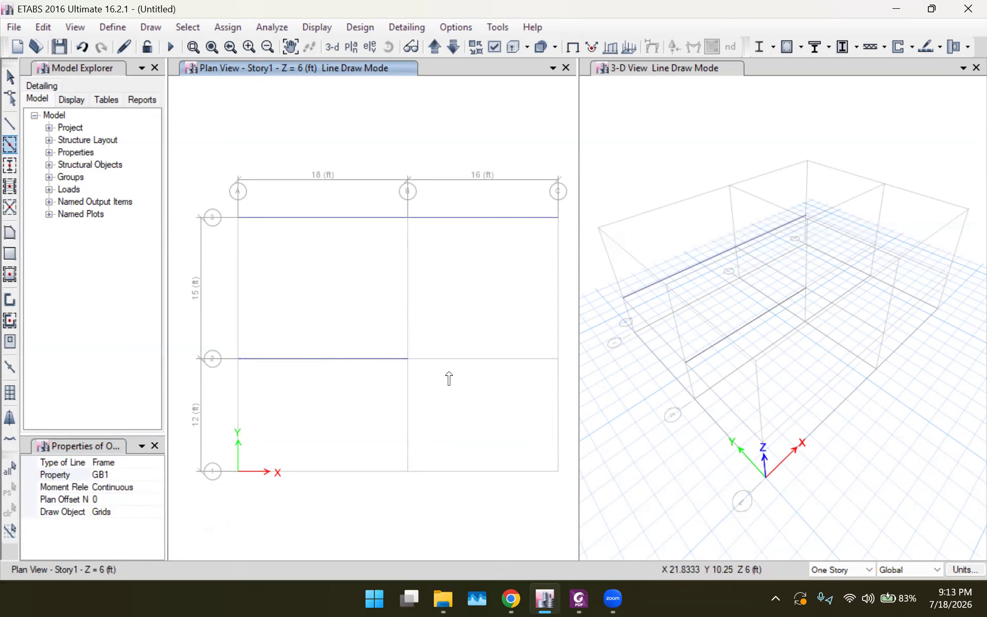
{"action": "left_click", "coordinate": [452, 359]}
{"action": "left_click", "coordinate": [329, 471]}
{"action": "left_click", "coordinate": [452, 472]}
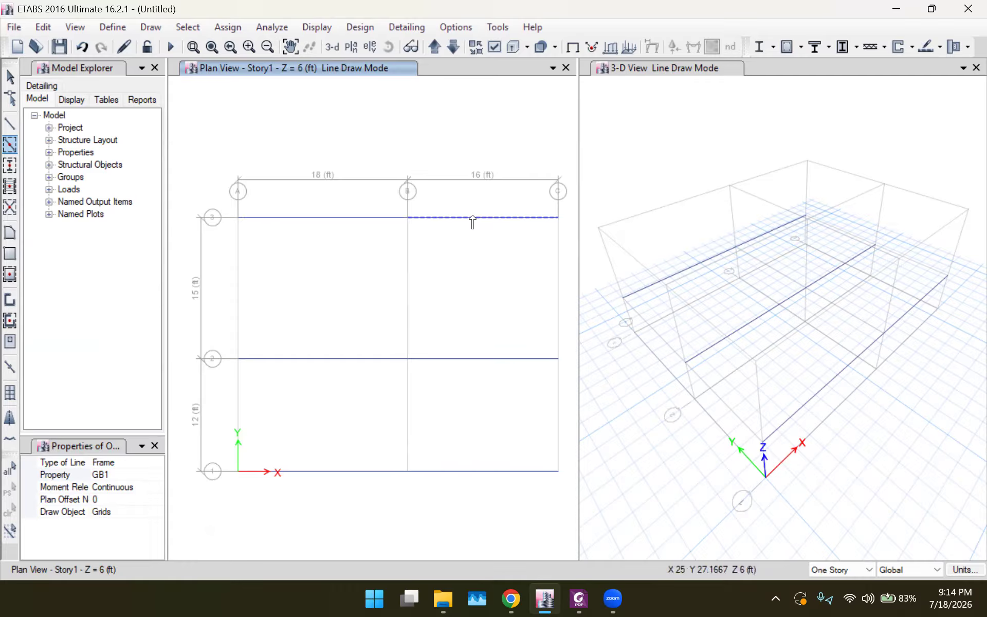
Step: Turn on frame section labels in the Story1 plan view's display options, then apply and close the dialog
{"action": "left_click", "coordinate": [495, 48]}
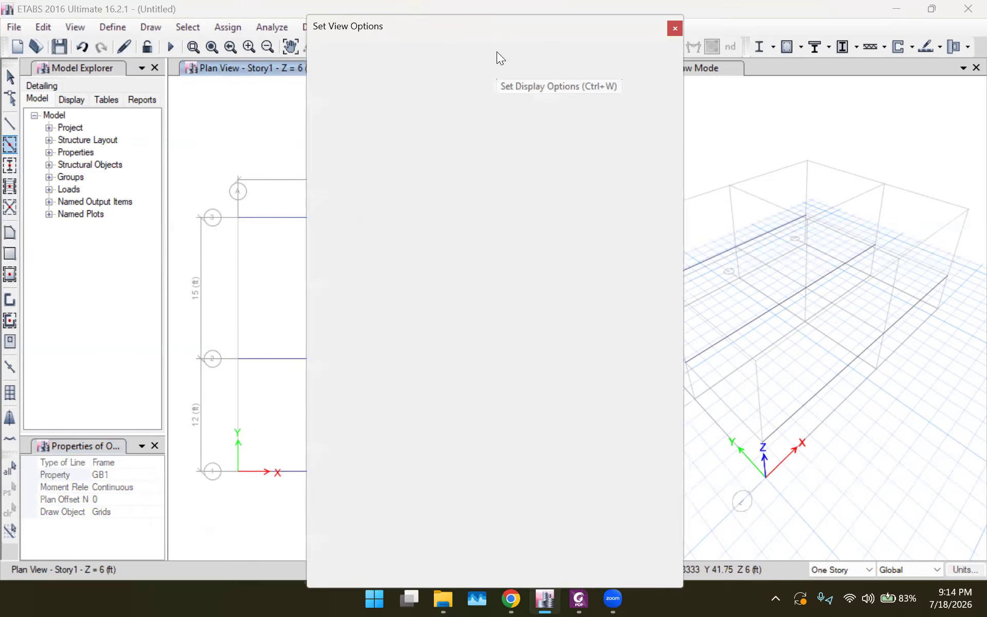
{"action": "left_click", "coordinate": [406, 72]}
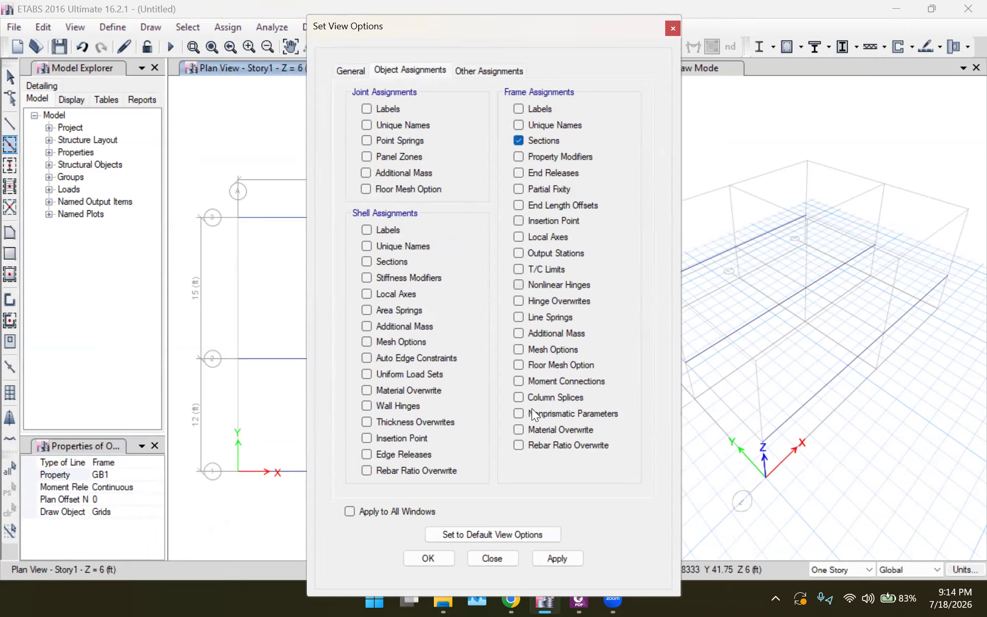
{"action": "left_click", "coordinate": [570, 558]}
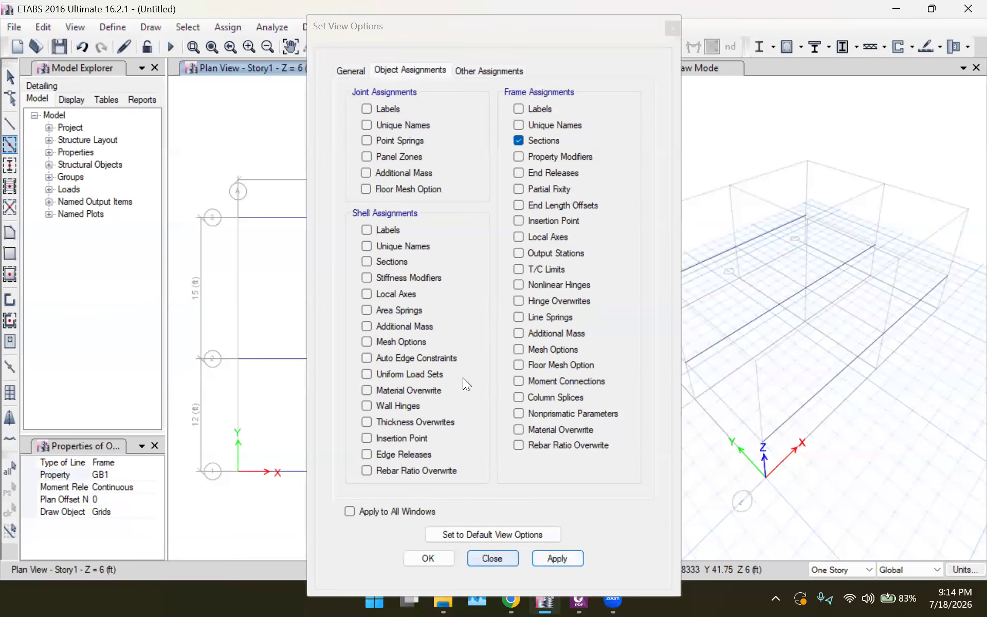
{"action": "left_click_drag", "start_coordinate": [452, 29], "coordinate": [620, 38]}
{"action": "left_click", "coordinate": [596, 567]}
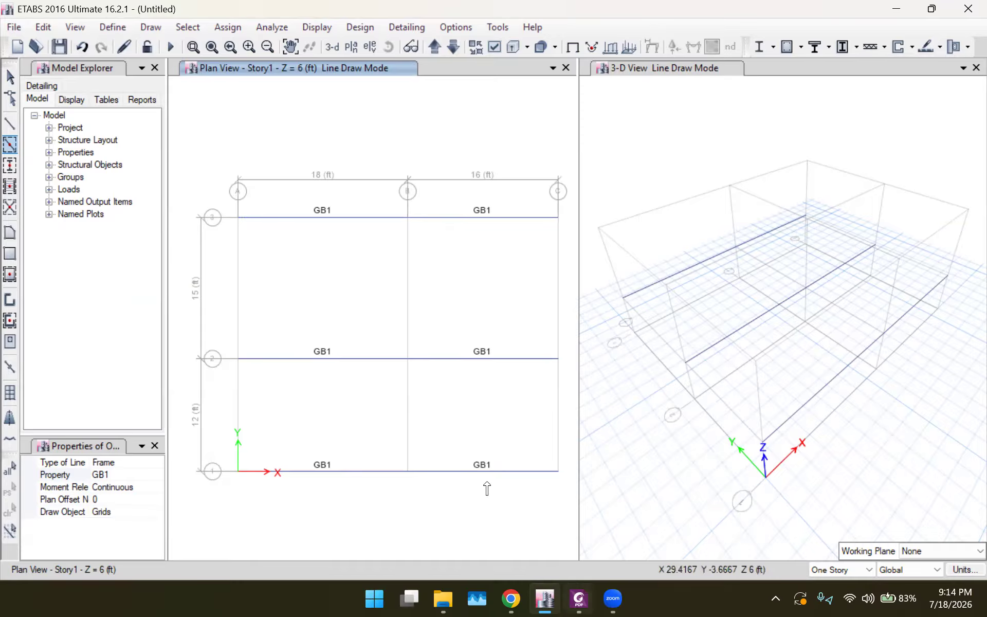
Step: Check the beam labels on the PDF plan and quick-draw GB2 beams on Story1 along grid lines A, B and C, covering both spans
{"action": "left_click", "coordinate": [578, 598]}
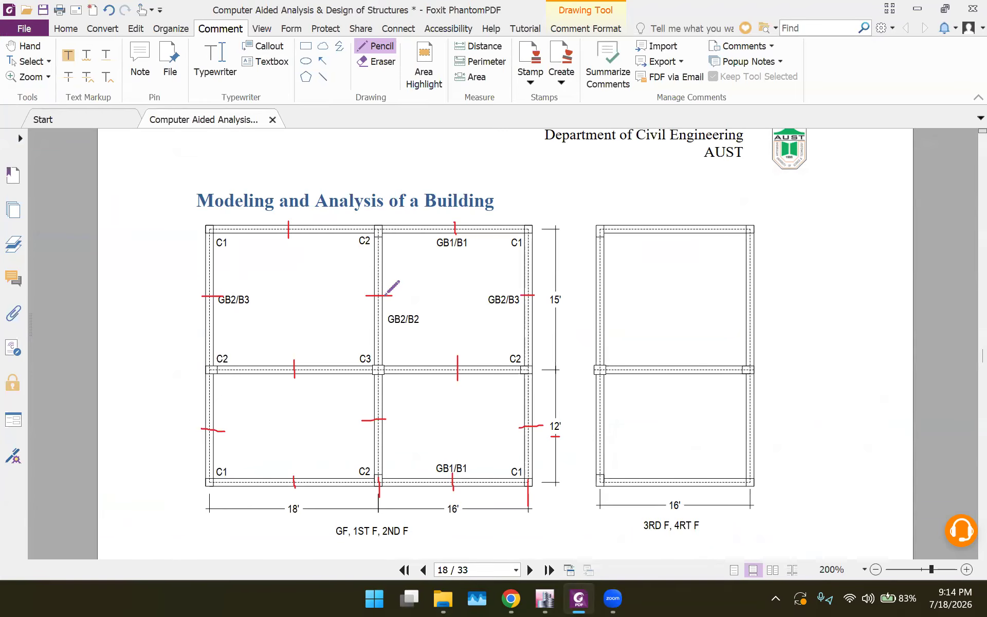
{"action": "left_click", "coordinate": [545, 598]}
{"action": "left_click", "coordinate": [120, 475]}
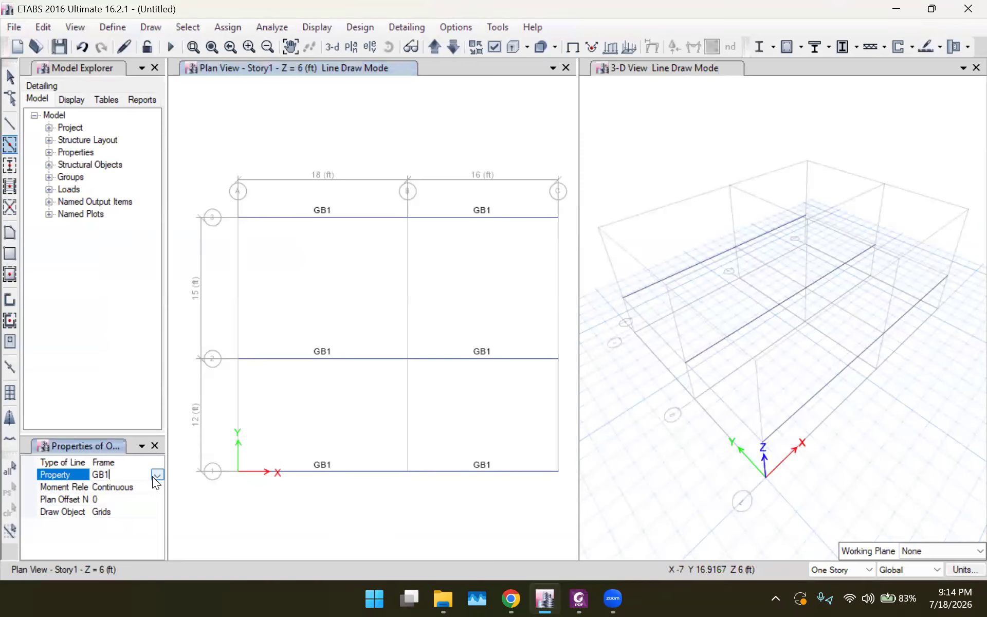
{"action": "left_click", "coordinate": [157, 475]}
{"action": "scroll", "coordinate": [119, 524], "scroll_direction": "down", "scroll_amount": 1}
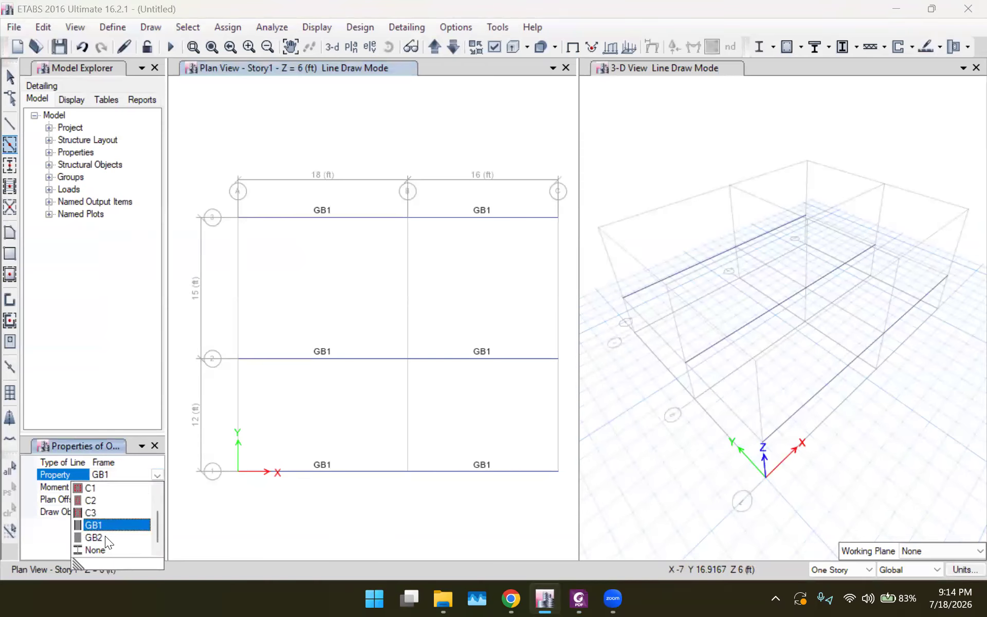
{"action": "left_click", "coordinate": [97, 537]}
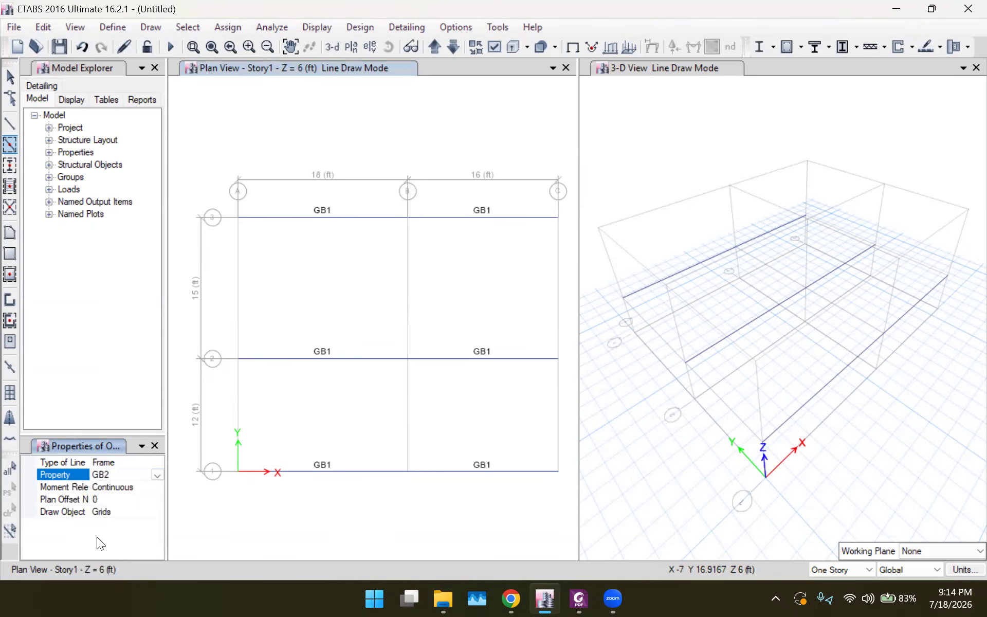
{"action": "left_click", "coordinate": [238, 288]}
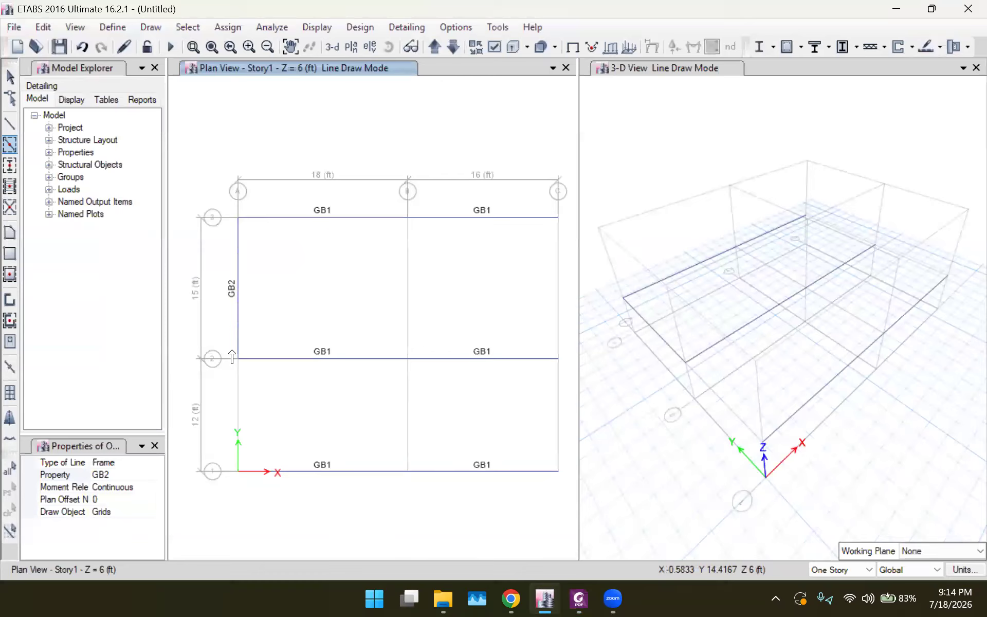
{"action": "left_click", "coordinate": [238, 380]}
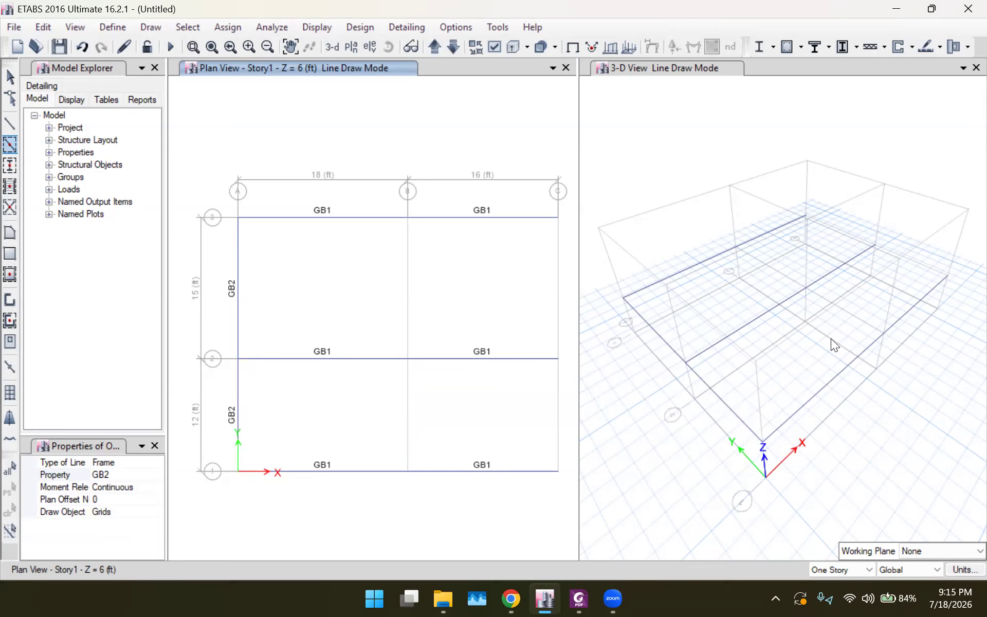
{"action": "left_click", "coordinate": [409, 414]}
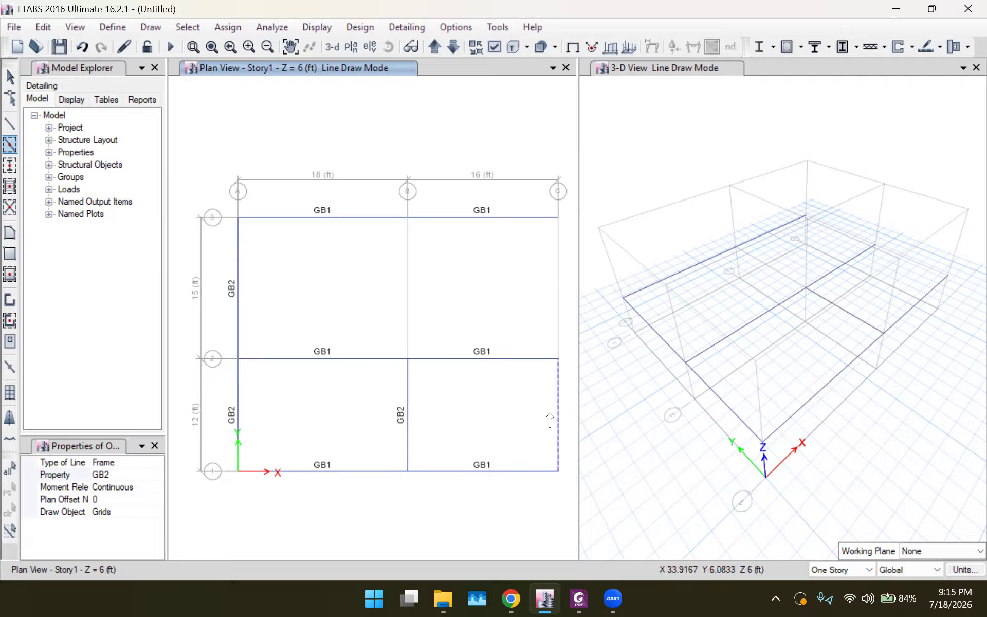
{"action": "left_click", "coordinate": [559, 396]}
{"action": "left_click", "coordinate": [559, 316]}
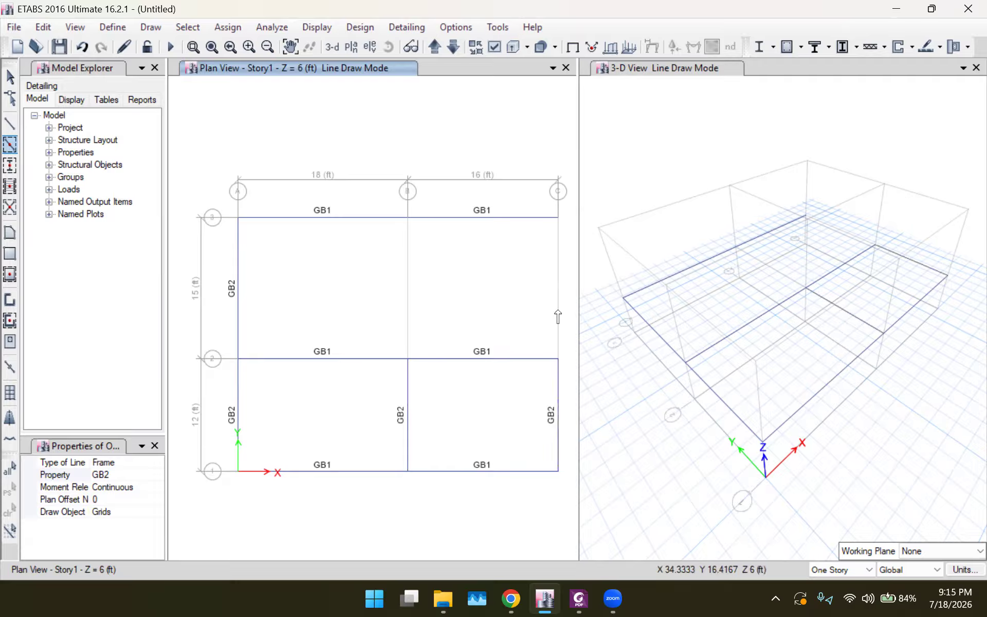
{"action": "left_click", "coordinate": [409, 305]}
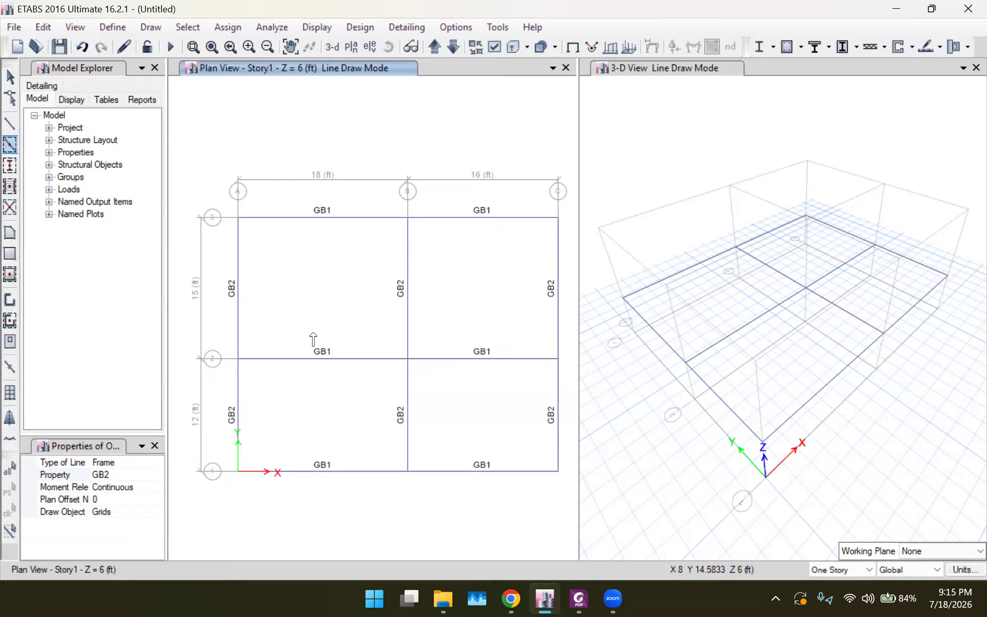
Step: Retrace the ground floor line on the elevation in Foxit PhantomPDF and return to ETABS
{"action": "left_click", "coordinate": [577, 597]}
{"action": "scroll", "coordinate": [326, 385], "scroll_direction": "down", "scroll_amount": 10}
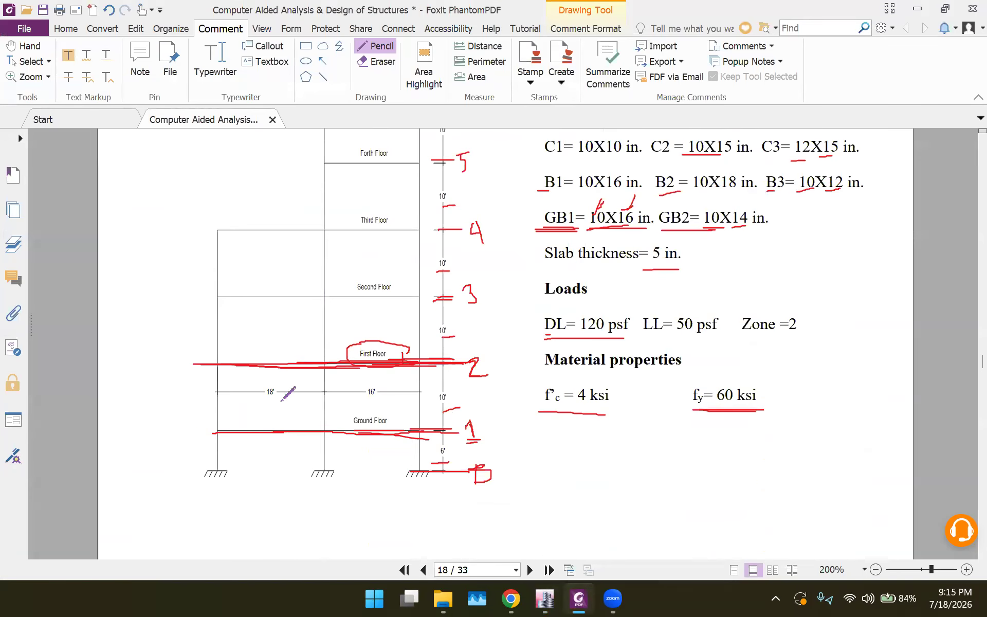
{"action": "left_click_drag", "start_coordinate": [262, 433], "coordinate": [440, 433]}
{"action": "left_click", "coordinate": [549, 599]}
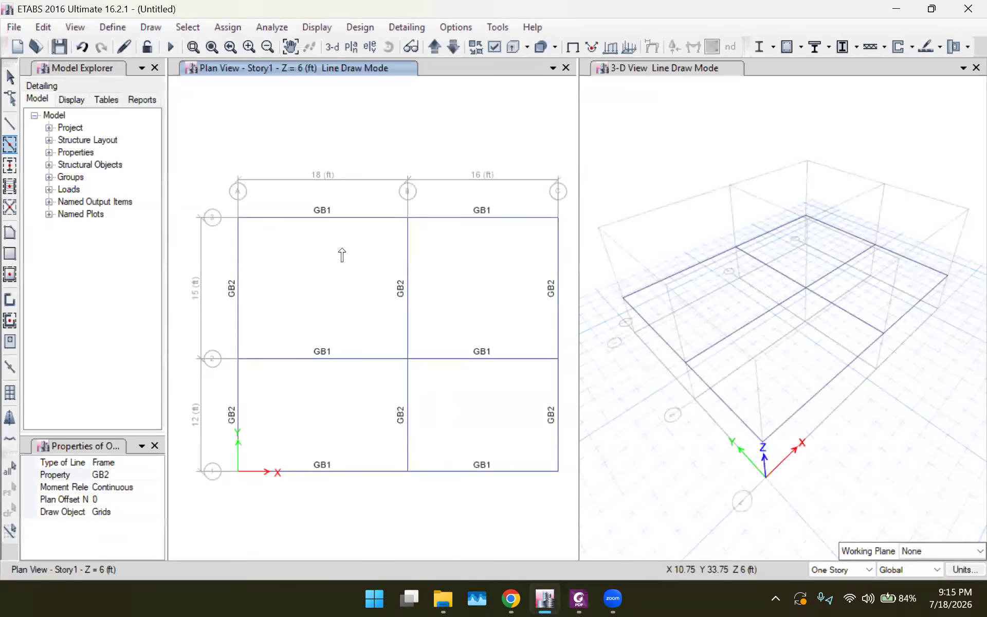
Step: Move the plan view up to Story2, and underline the story number 2 beside the First Floor level on the PDF elevation
{"action": "left_click", "coordinate": [435, 43]}
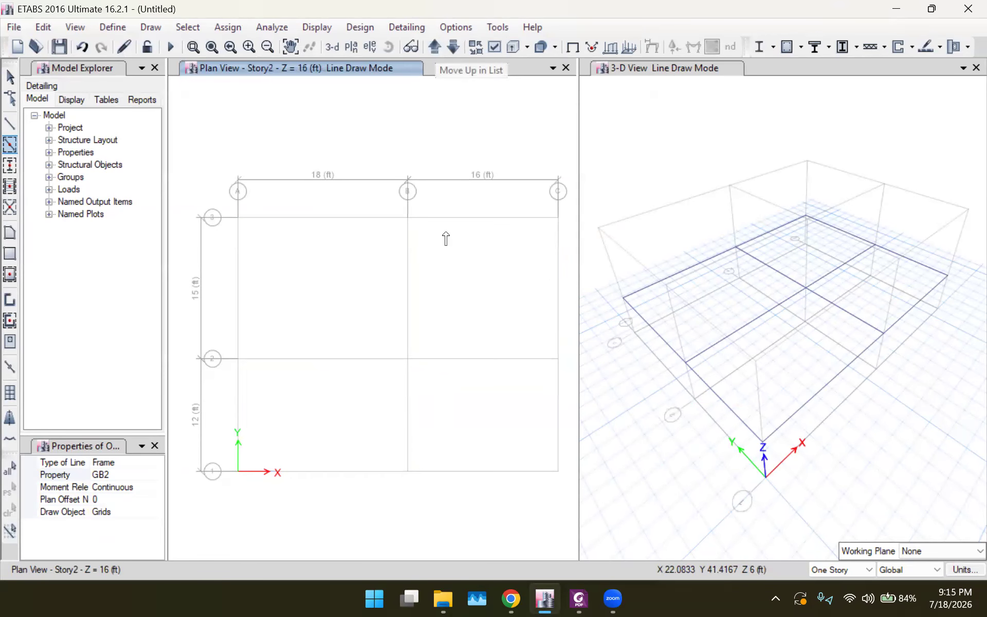
{"action": "left_click", "coordinate": [579, 598]}
{"action": "scroll", "coordinate": [350, 384], "scroll_direction": "up", "scroll_amount": 1}
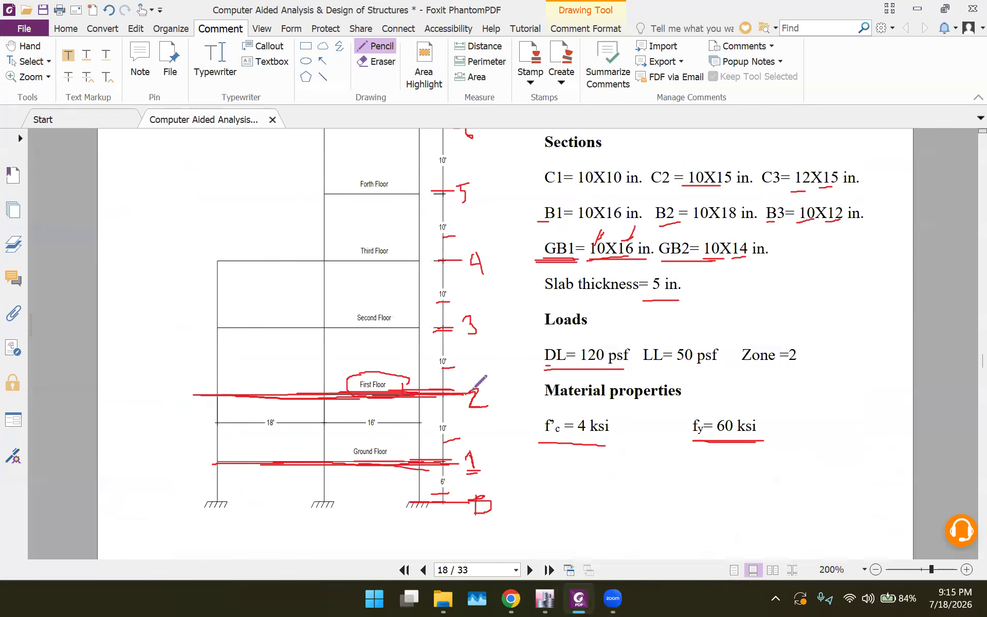
{"action": "left_click_drag", "start_coordinate": [473, 402], "coordinate": [491, 402]}
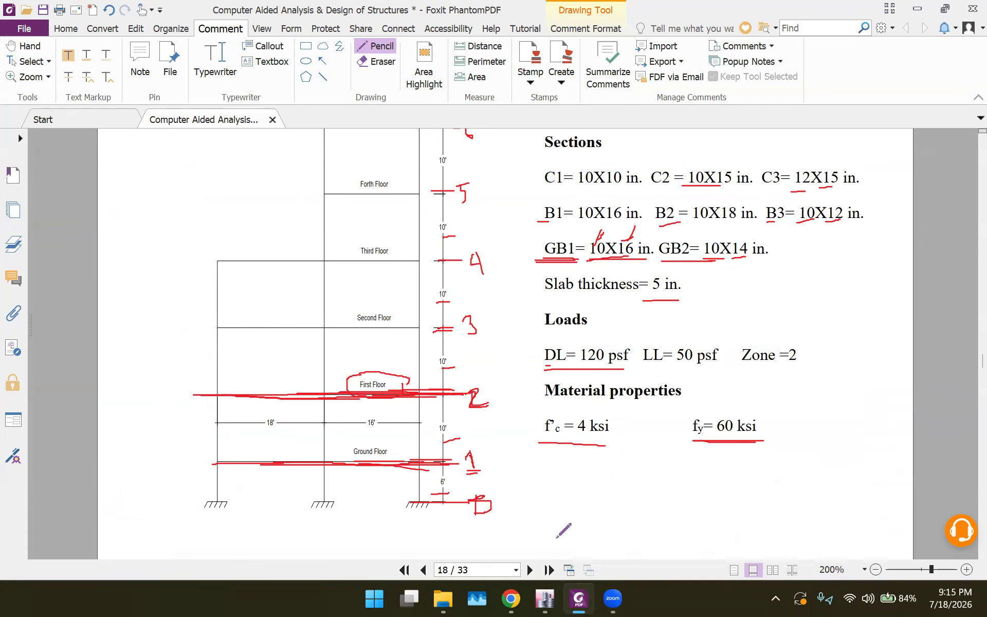
{"action": "left_click", "coordinate": [545, 598]}
Step: Switch to Foxit PhantomPDF and erase the red strokes across the beam spans on the GF, 1ST F, 2ND F plan
{"action": "left_click", "coordinate": [580, 598]}
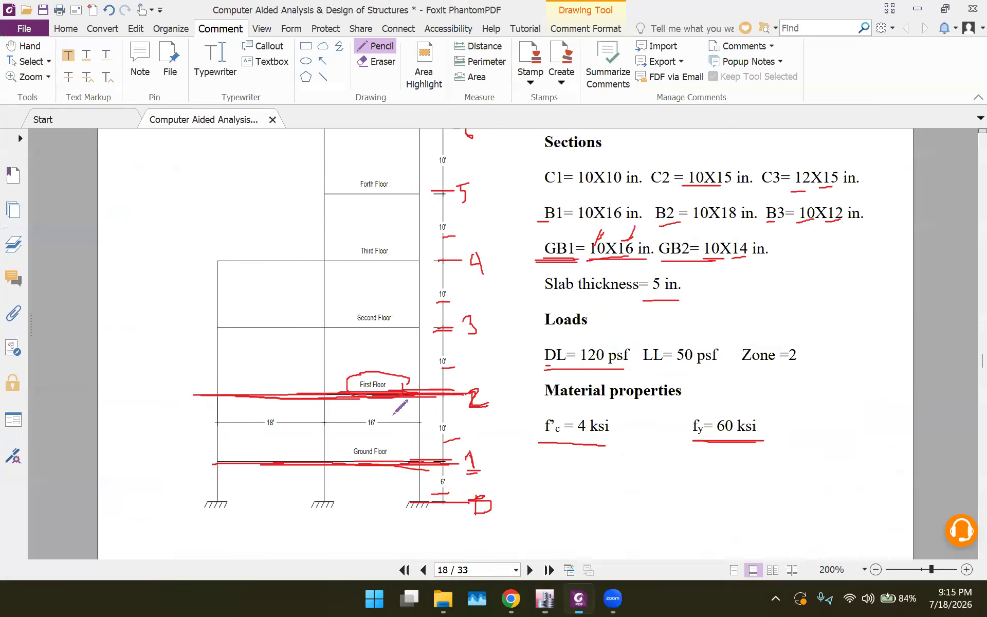
{"action": "scroll", "coordinate": [276, 331], "scroll_direction": "up", "scroll_amount": 10}
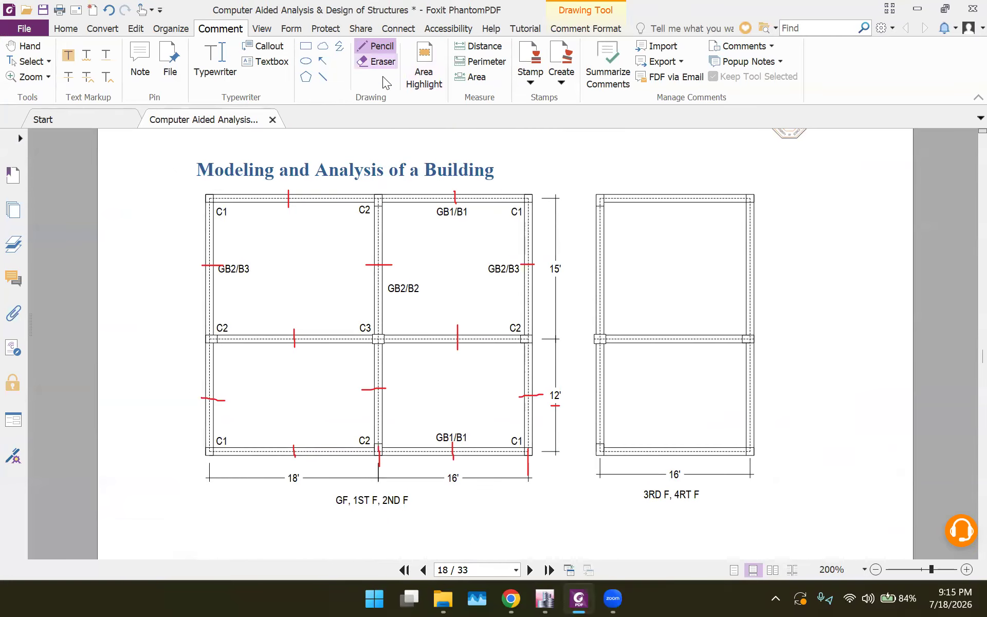
{"action": "left_click", "coordinate": [376, 61]}
{"action": "left_click_drag", "start_coordinate": [223, 260], "coordinate": [209, 267]}
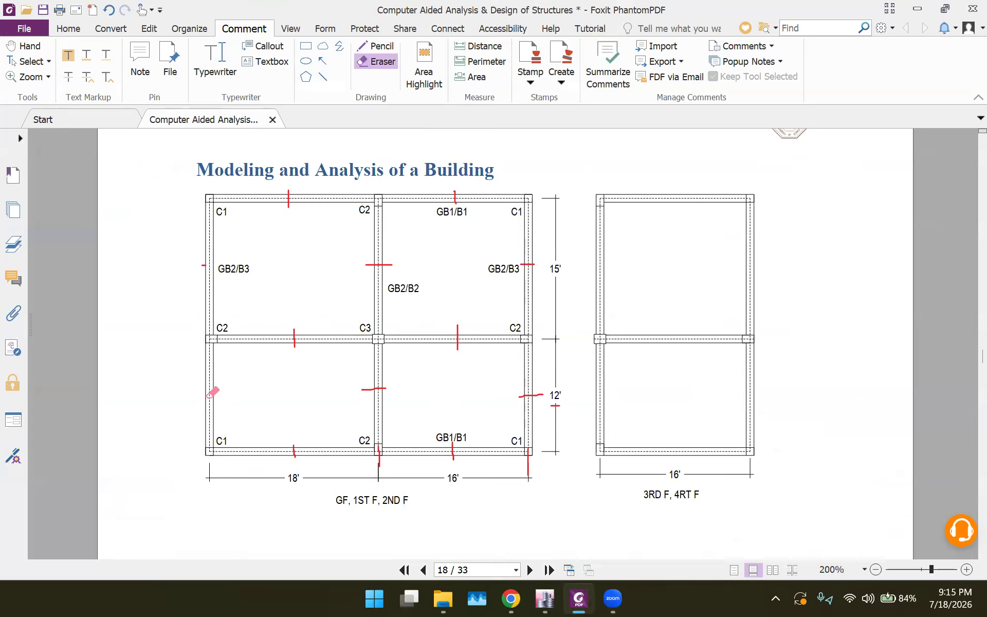
{"action": "left_click_drag", "start_coordinate": [292, 329], "coordinate": [295, 355]}
{"action": "left_click_drag", "start_coordinate": [291, 189], "coordinate": [288, 204]}
{"action": "left_click_drag", "start_coordinate": [456, 188], "coordinate": [455, 203]}
{"action": "left_click_drag", "start_coordinate": [364, 269], "coordinate": [401, 263]}
{"action": "left_click_drag", "start_coordinate": [364, 389], "coordinate": [387, 387]}
{"action": "left_click_drag", "start_coordinate": [381, 463], "coordinate": [379, 447]}
{"action": "left_click_drag", "start_coordinate": [457, 432], "coordinate": [453, 460]}
{"action": "left_click_drag", "start_coordinate": [521, 395], "coordinate": [531, 385]}
{"action": "mouse_move", "coordinate": [461, 343]}
{"action": "left_mouse_down"}
{"action": "mouse_move", "coordinate": [454, 331]}
{"action": "mouse_move", "coordinate": [468, 306]}
{"action": "left_mouse_up"}
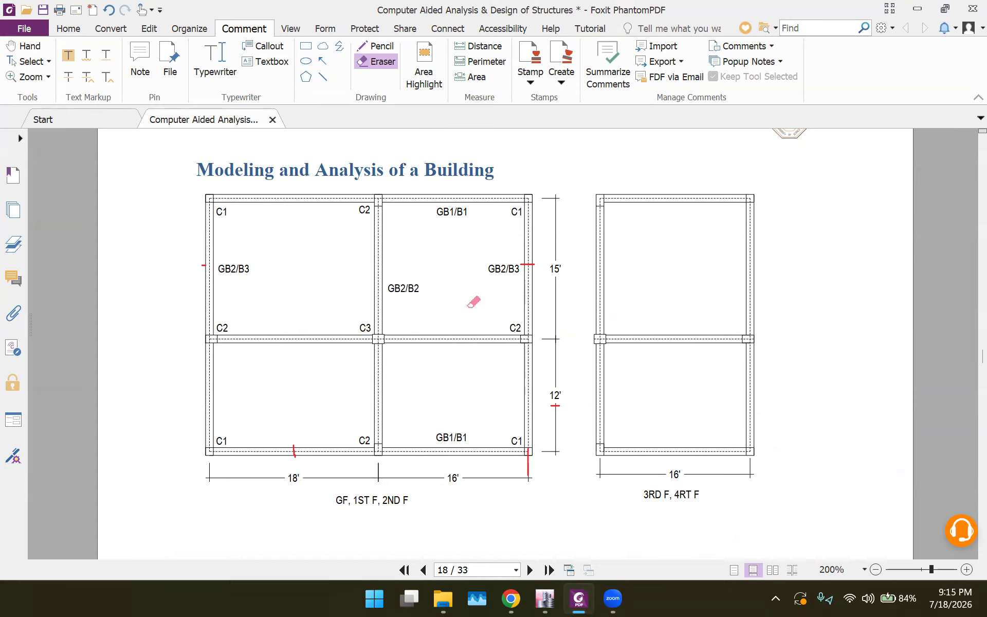
{"action": "left_click_drag", "start_coordinate": [517, 264], "coordinate": [532, 259]}
{"action": "left_click_drag", "start_coordinate": [295, 436], "coordinate": [295, 459]}
Step: Pencil short strokes across the upper and lower B1 beams and the middle B2 beam line on the floor plan, and return to ETABS
{"action": "left_click", "coordinate": [376, 46]}
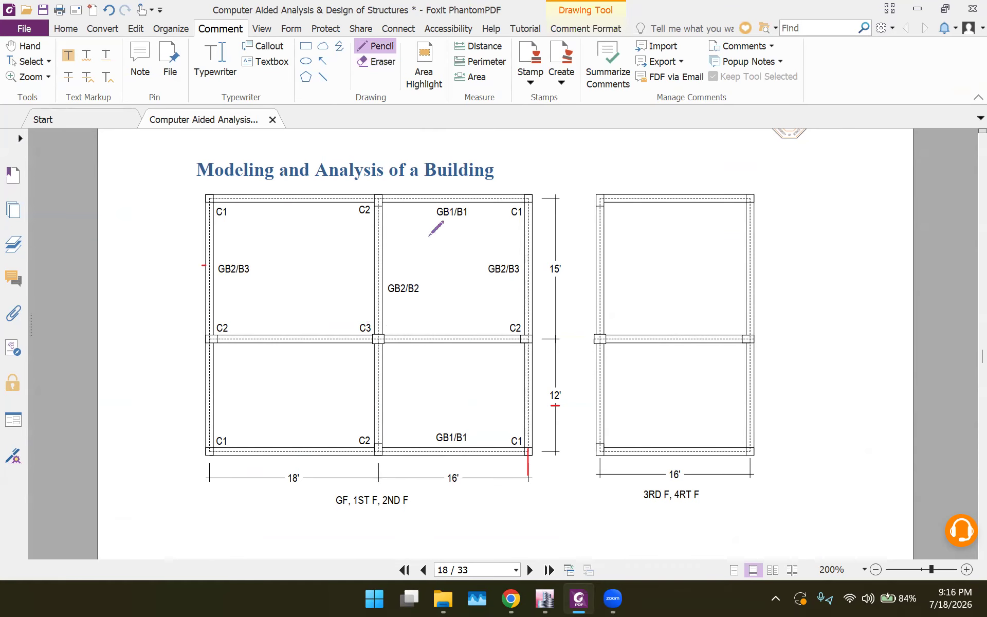
{"action": "left_click_drag", "start_coordinate": [439, 191], "coordinate": [439, 205]}
{"action": "left_click_drag", "start_coordinate": [296, 190], "coordinate": [297, 203]}
{"action": "left_click_drag", "start_coordinate": [455, 445], "coordinate": [455, 457]}
{"action": "left_click_drag", "start_coordinate": [278, 442], "coordinate": [278, 460]}
{"action": "left_click_drag", "start_coordinate": [370, 268], "coordinate": [383, 268]}
{"action": "left_click", "coordinate": [542, 599]}
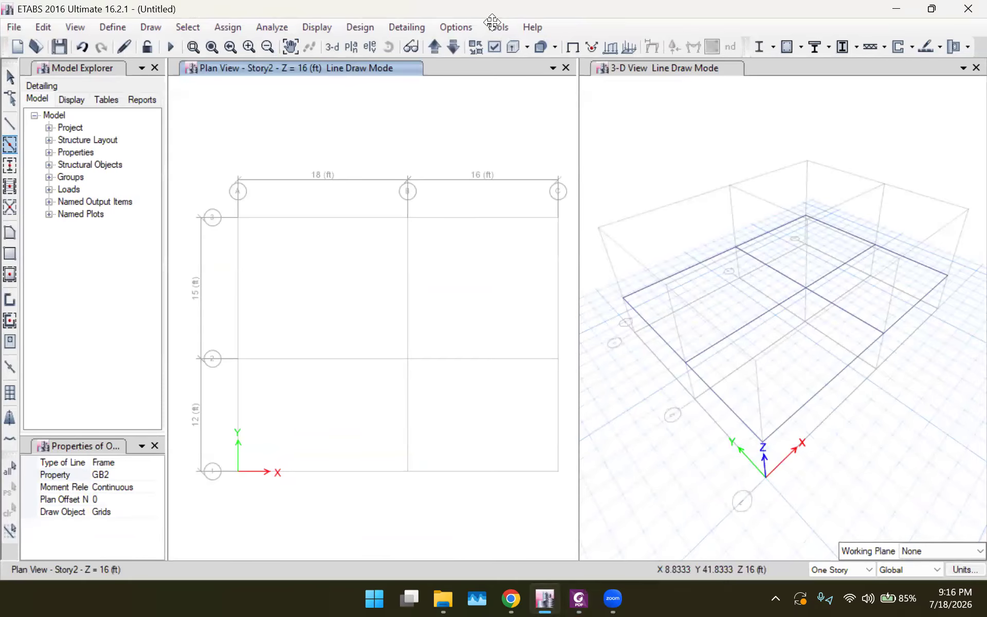
Step: Quick-draw B1 beams on the Story2 plan along grid lines 3 and 1, covering both the A-B and B-C spans
{"action": "left_click_drag", "start_coordinate": [492, 22], "coordinate": [179, 61]}
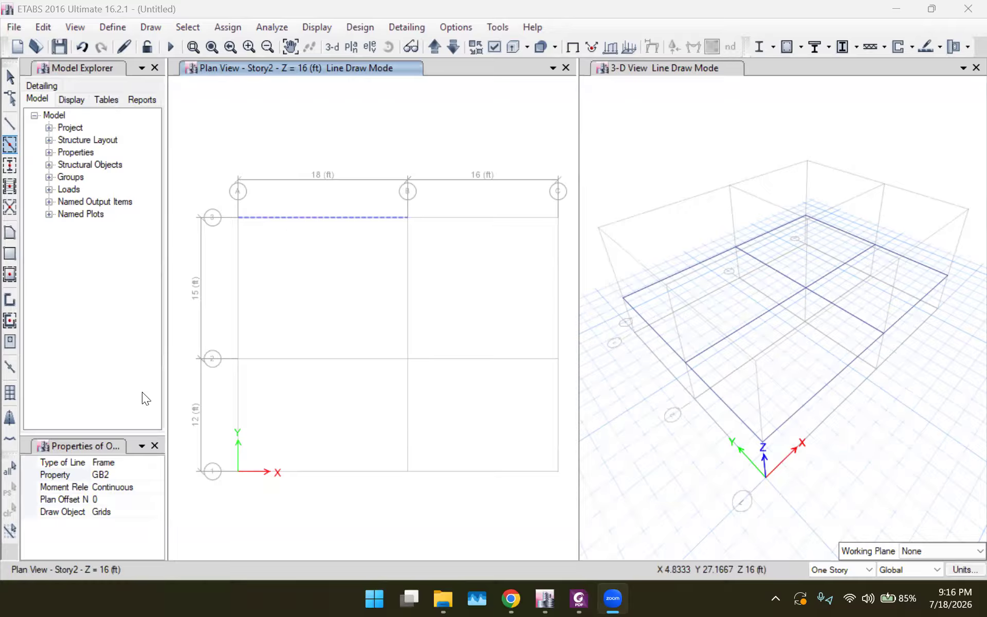
{"action": "left_click", "coordinate": [157, 476]}
{"action": "left_click", "coordinate": [157, 475]}
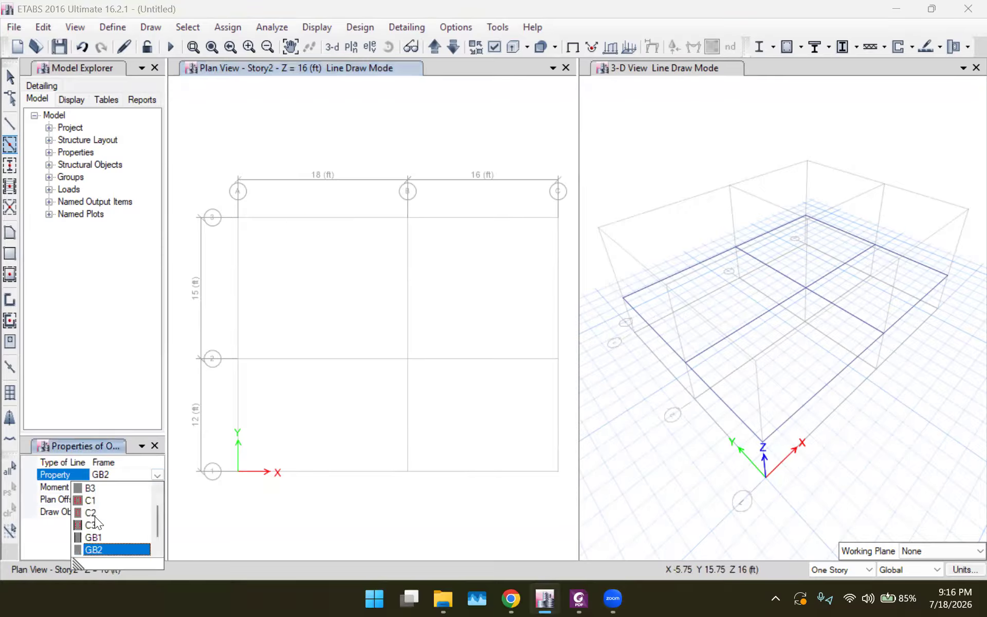
{"action": "left_click", "coordinate": [101, 488]}
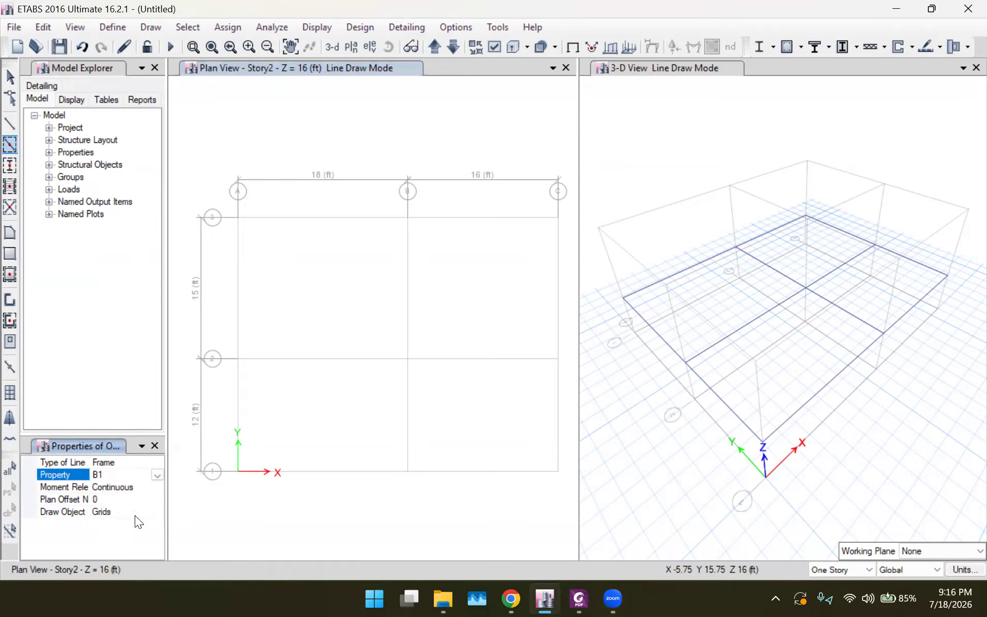
{"action": "left_click", "coordinate": [307, 219]}
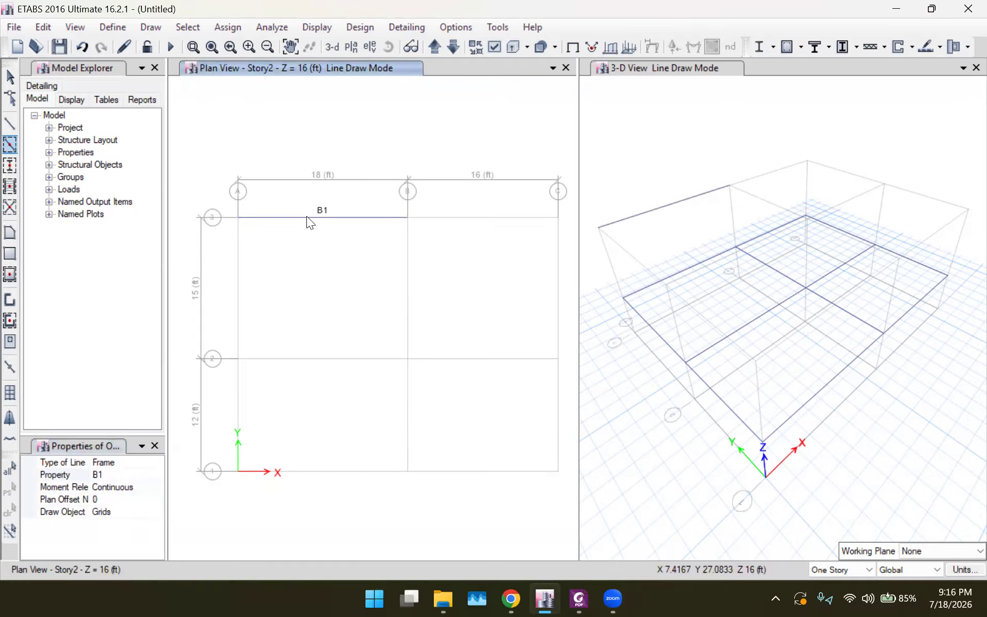
{"action": "left_click", "coordinate": [449, 218]}
{"action": "left_click", "coordinate": [579, 598]}
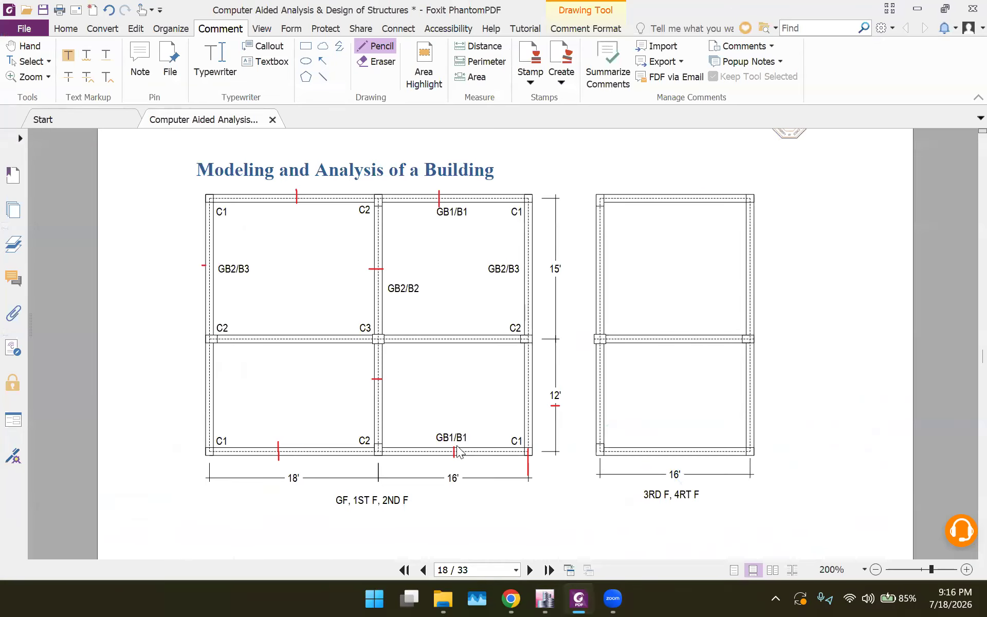
{"action": "left_click", "coordinate": [541, 597]}
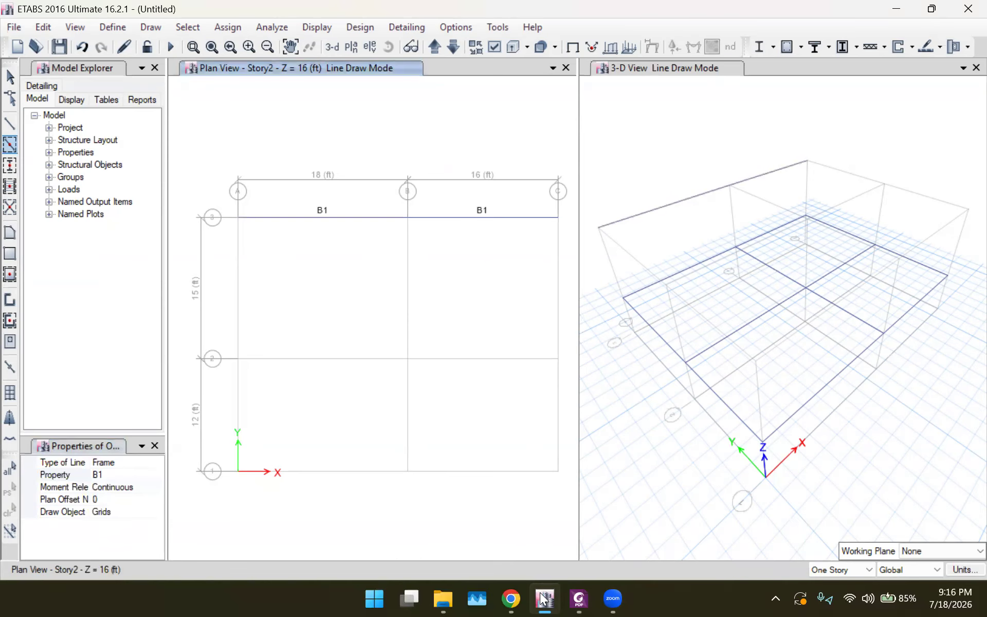
{"action": "left_click", "coordinate": [326, 472]}
{"action": "left_click", "coordinate": [451, 471]}
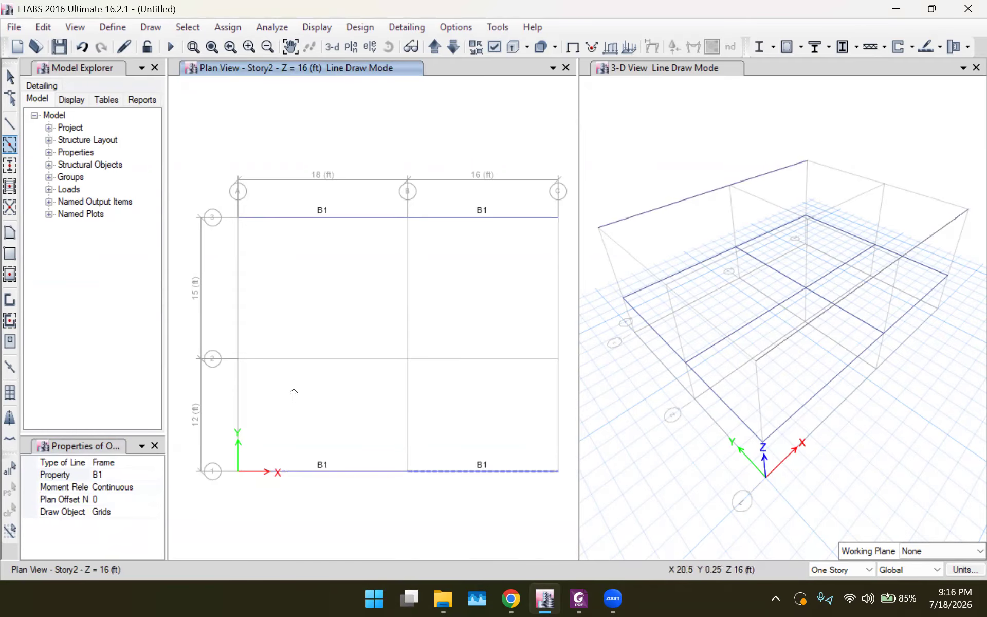
Step: Check the middle beam line on the PDF plan, and quick-draw B2 beams along grid line B for both spans on Story2
{"action": "left_click", "coordinate": [159, 475]}
{"action": "left_click", "coordinate": [158, 475]}
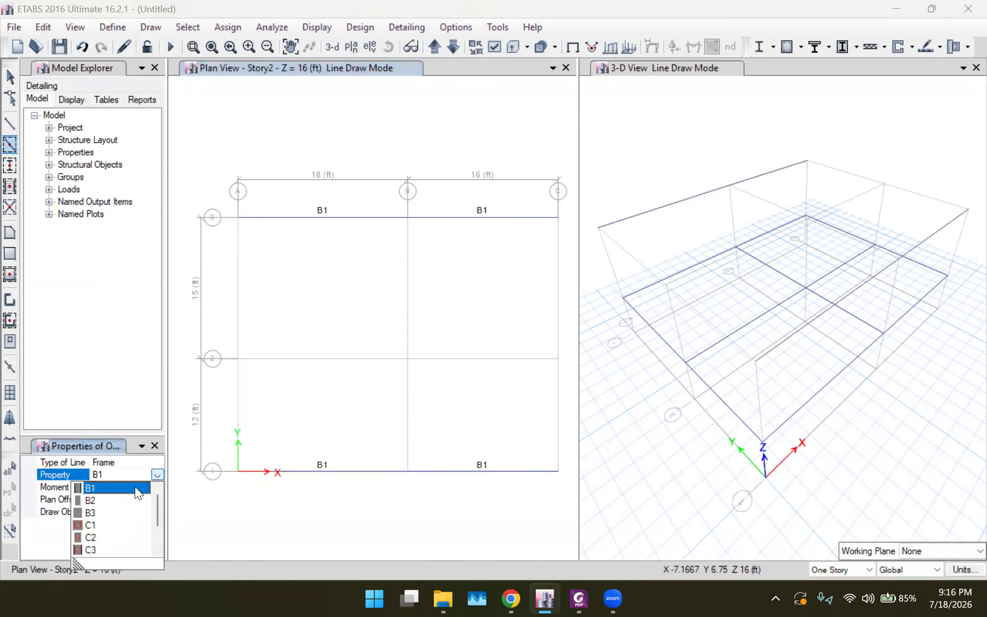
{"action": "left_click", "coordinate": [121, 500]}
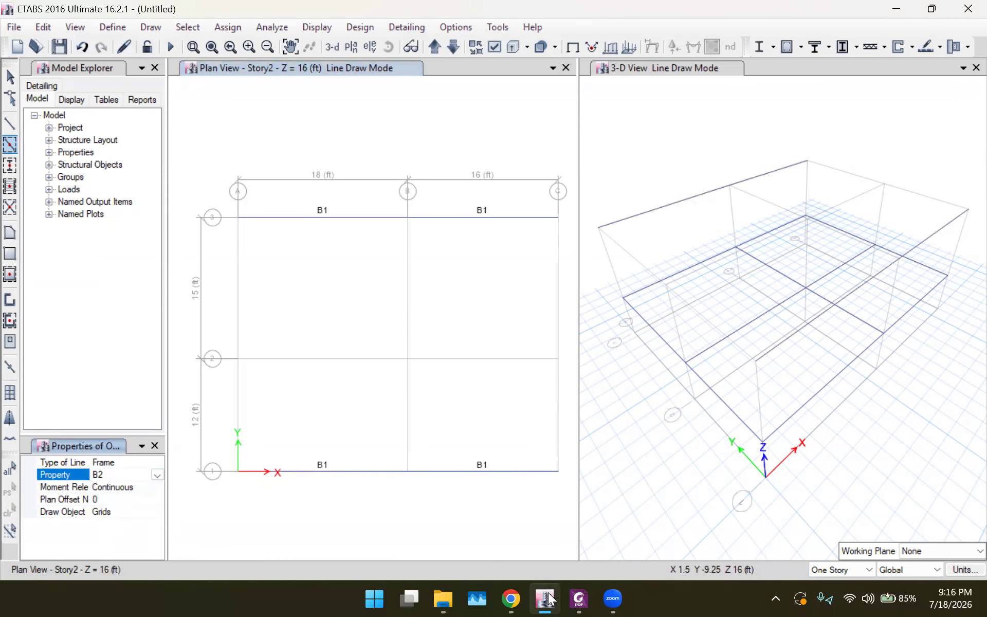
{"action": "left_click", "coordinate": [579, 598]}
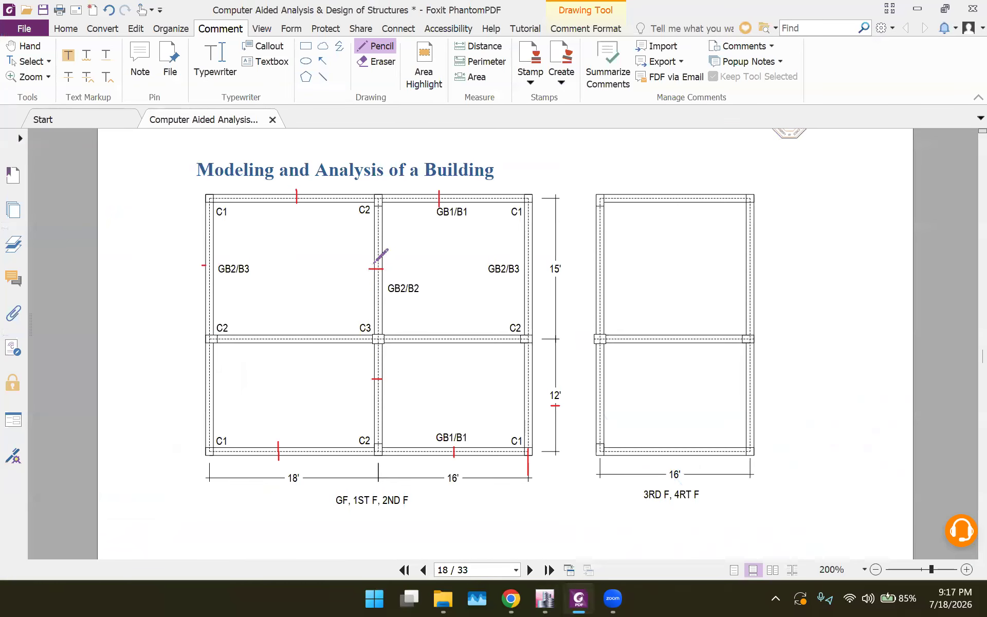
{"action": "left_click", "coordinate": [613, 599]}
{"action": "left_click", "coordinate": [541, 595]}
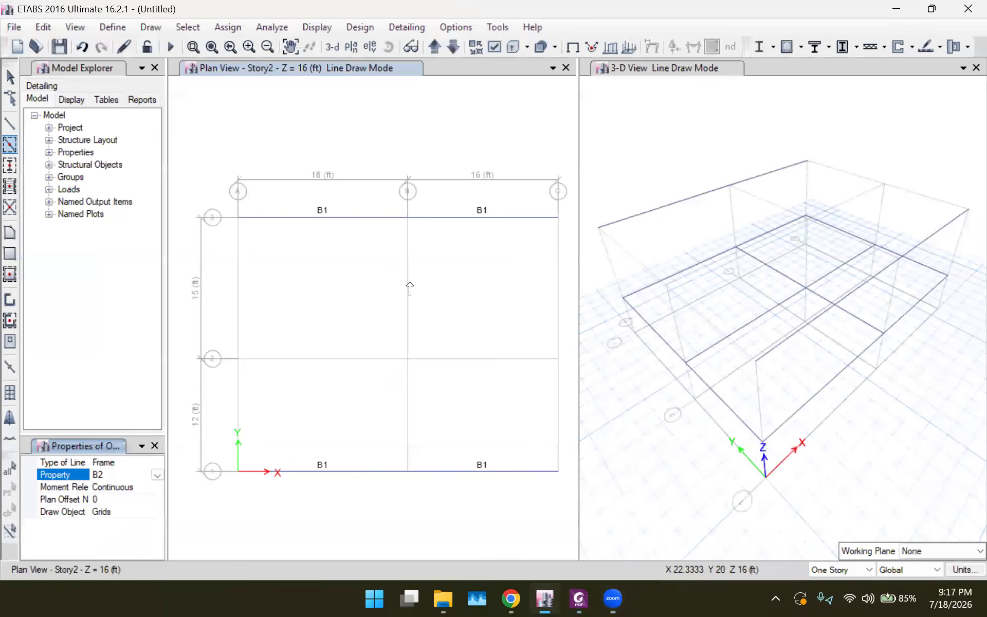
{"action": "left_click", "coordinate": [411, 305]}
{"action": "left_click", "coordinate": [414, 403]}
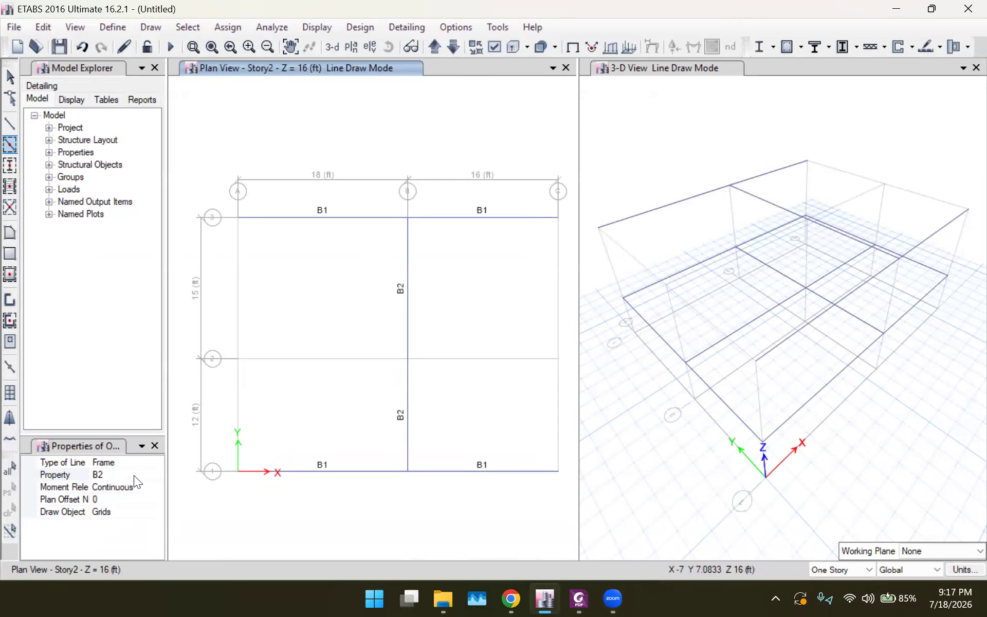
Step: Quick-draw B3 beams on Story2 along grid lines A and C, covering both the 1-2 and 2-3 spans
{"action": "left_click", "coordinate": [154, 475]}
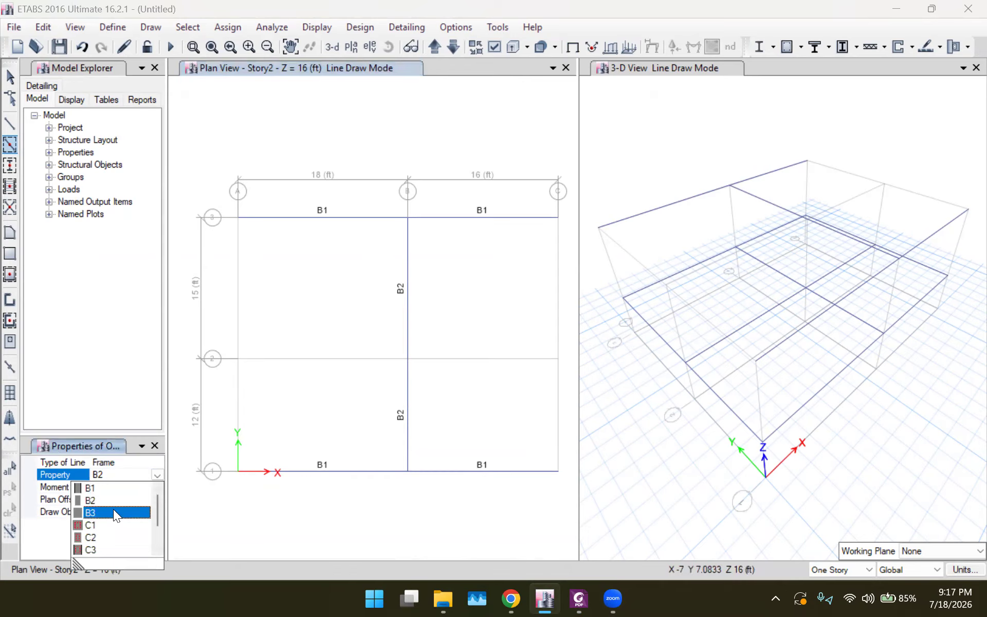
{"action": "left_click", "coordinate": [114, 509]}
{"action": "left_click", "coordinate": [227, 318]}
{"action": "left_click", "coordinate": [228, 411]}
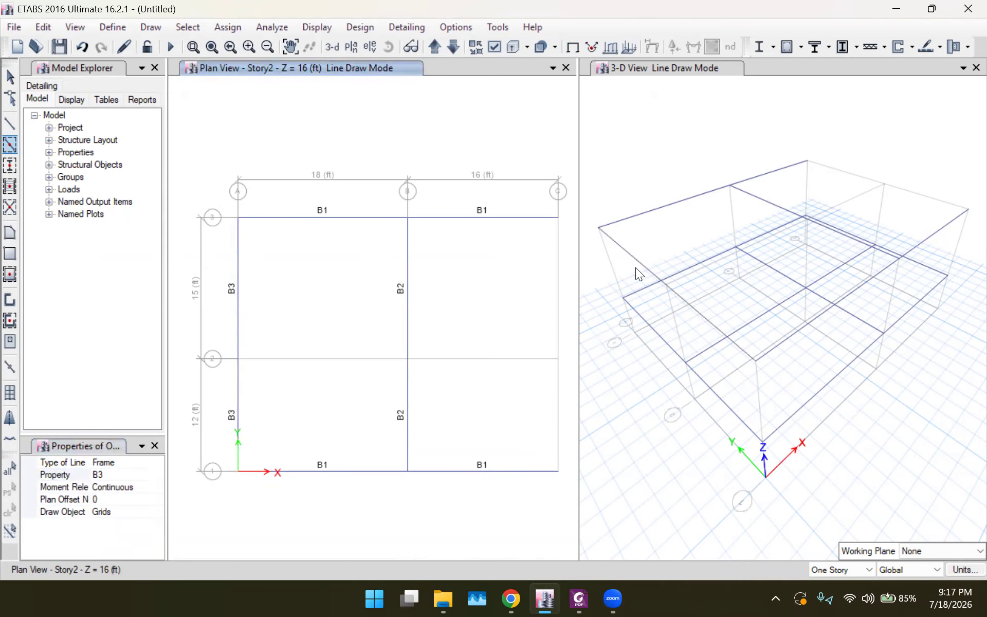
{"action": "left_click", "coordinate": [559, 281]}
{"action": "left_click", "coordinate": [558, 404]}
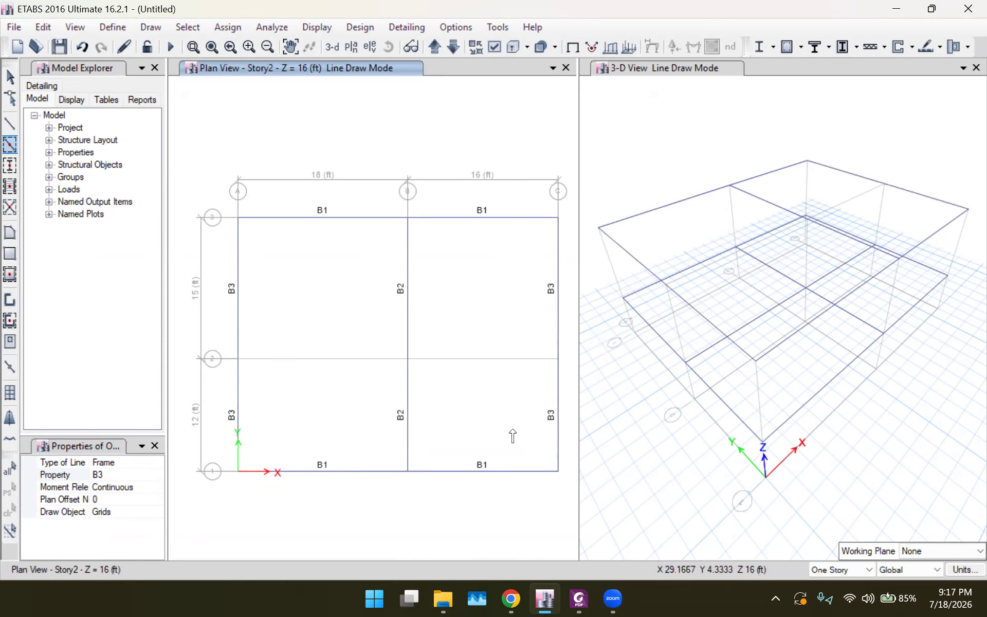
Step: Mark the horizontal middle beam line on the PDF plan, and quick-draw B1 beams along grid line 2 for both spans on Story2
{"action": "left_click", "coordinate": [578, 598]}
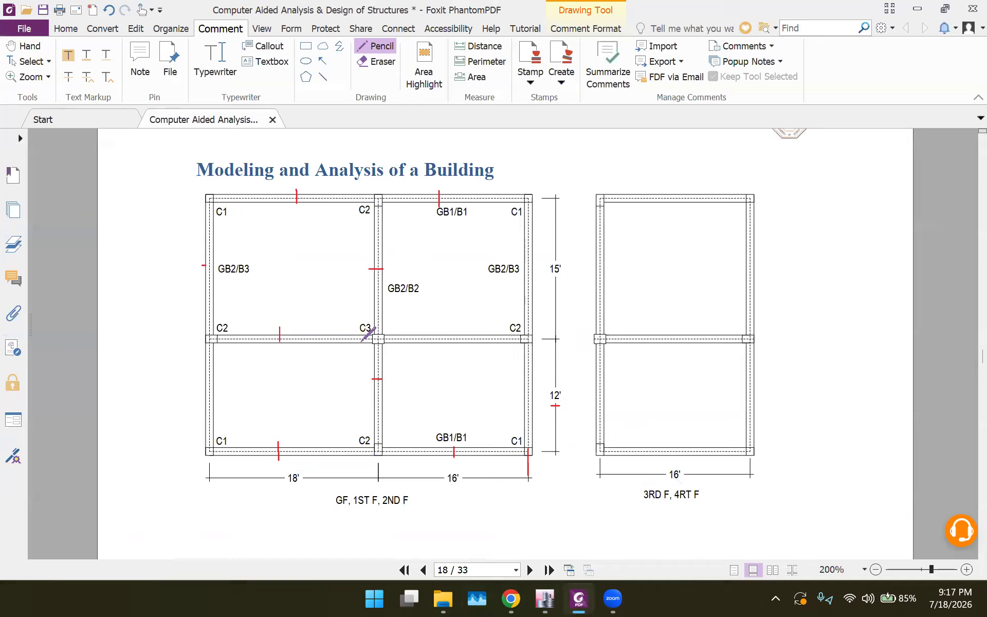
{"action": "left_click", "coordinate": [559, 598]}
{"action": "left_click", "coordinate": [126, 473]}
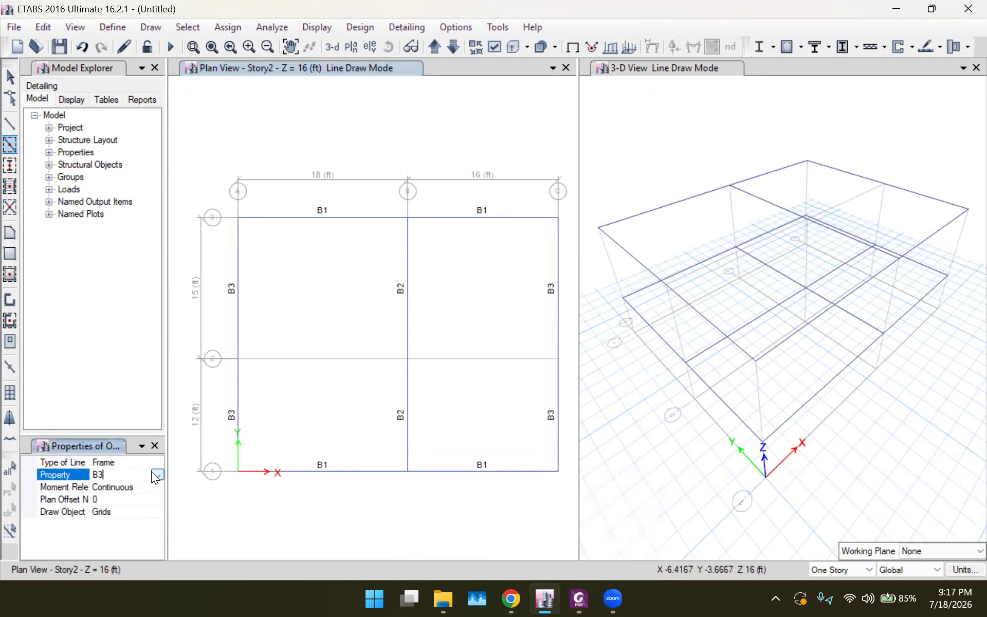
{"action": "left_click", "coordinate": [158, 475]}
{"action": "left_click", "coordinate": [127, 489]}
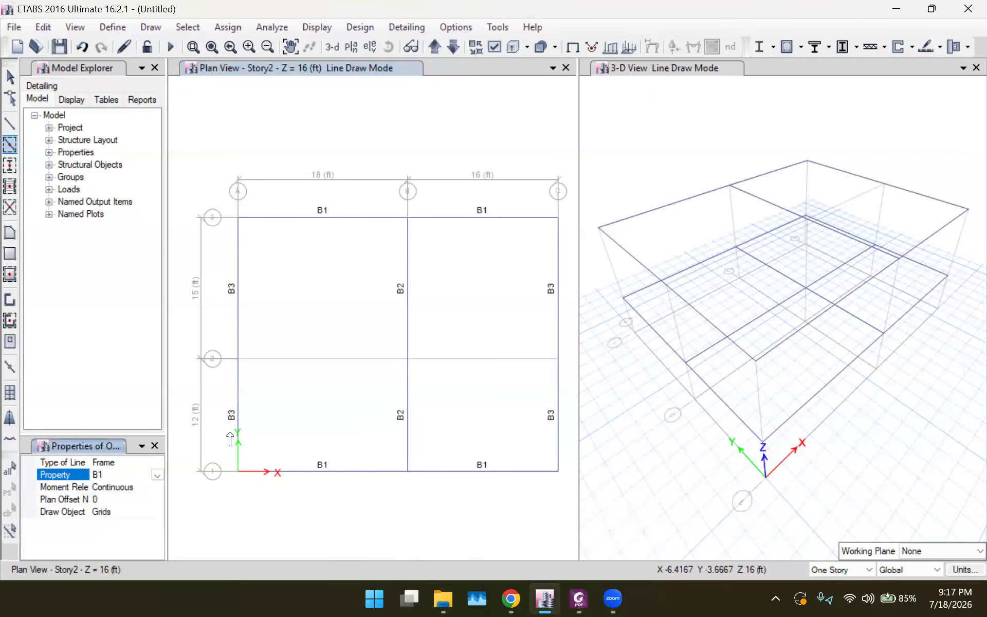
{"action": "left_click", "coordinate": [288, 360]}
{"action": "left_click", "coordinate": [437, 370]}
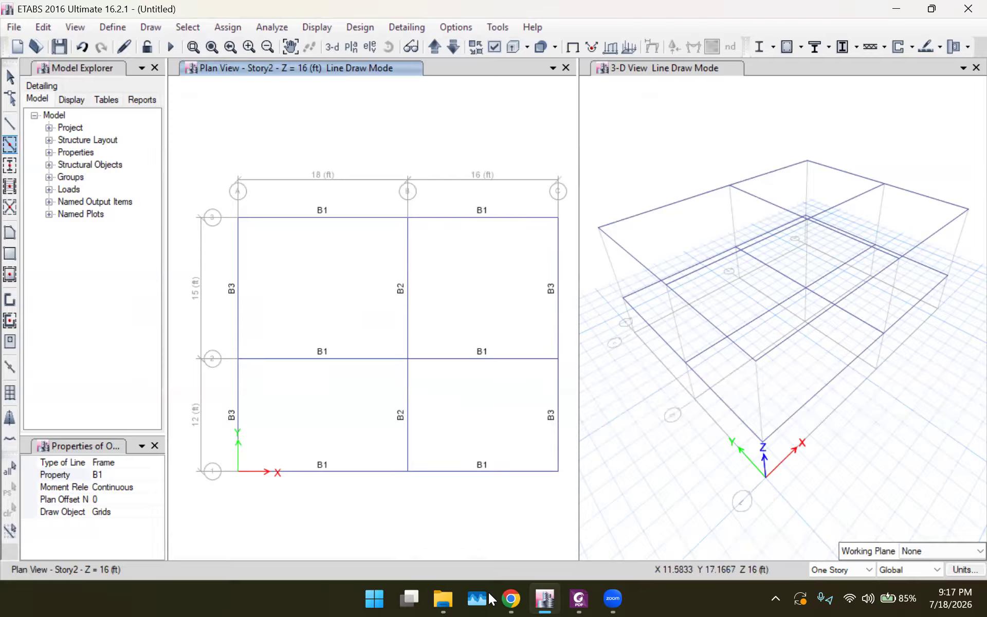
Step: Underline the Second, Third, Forth and Fifth Floor (Roof) levels on the PDF elevation in red, and return to ETABS
{"action": "left_click", "coordinate": [579, 598]}
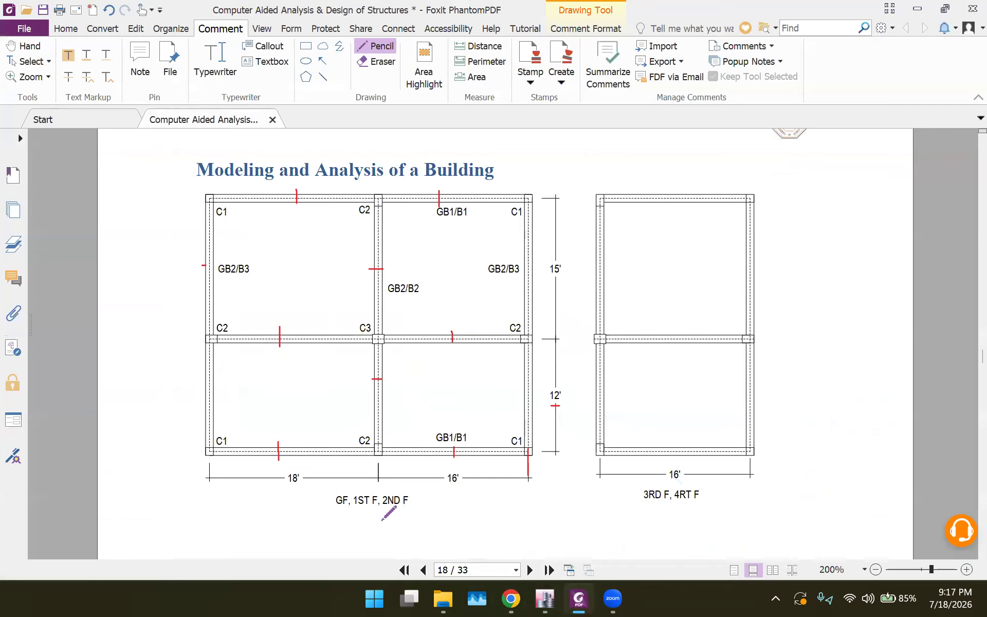
{"action": "scroll", "coordinate": [383, 520], "scroll_direction": "down", "scroll_amount": 10}
{"action": "left_click_drag", "start_coordinate": [316, 357], "coordinate": [373, 356]}
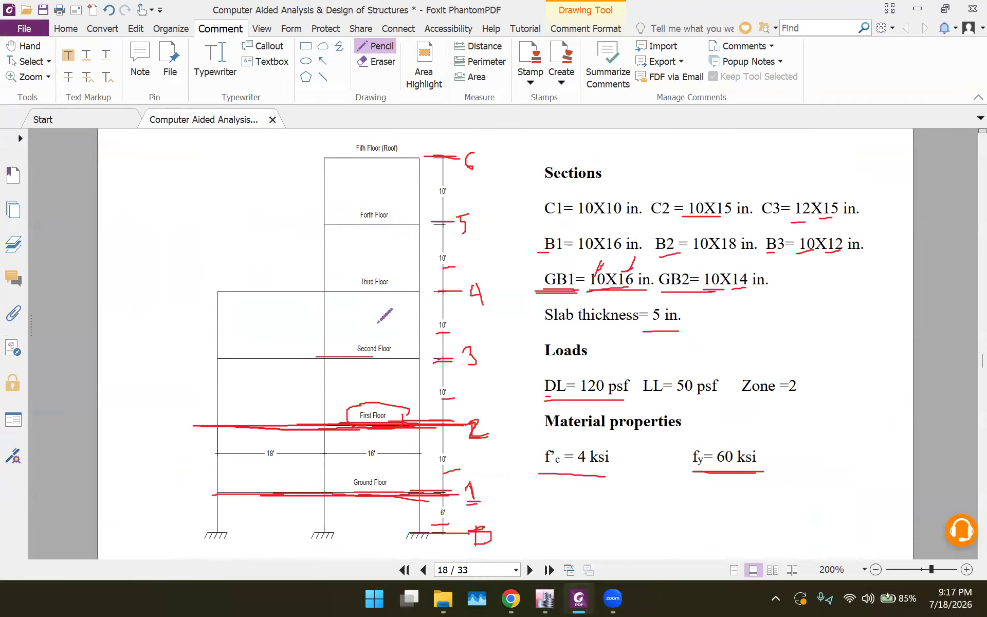
{"action": "left_click_drag", "start_coordinate": [318, 293], "coordinate": [366, 292]}
{"action": "left_click_drag", "start_coordinate": [343, 226], "coordinate": [383, 226]}
{"action": "left_click_drag", "start_coordinate": [344, 156], "coordinate": [392, 156]}
{"action": "scroll", "coordinate": [525, 507], "scroll_direction": "up", "scroll_amount": 4}
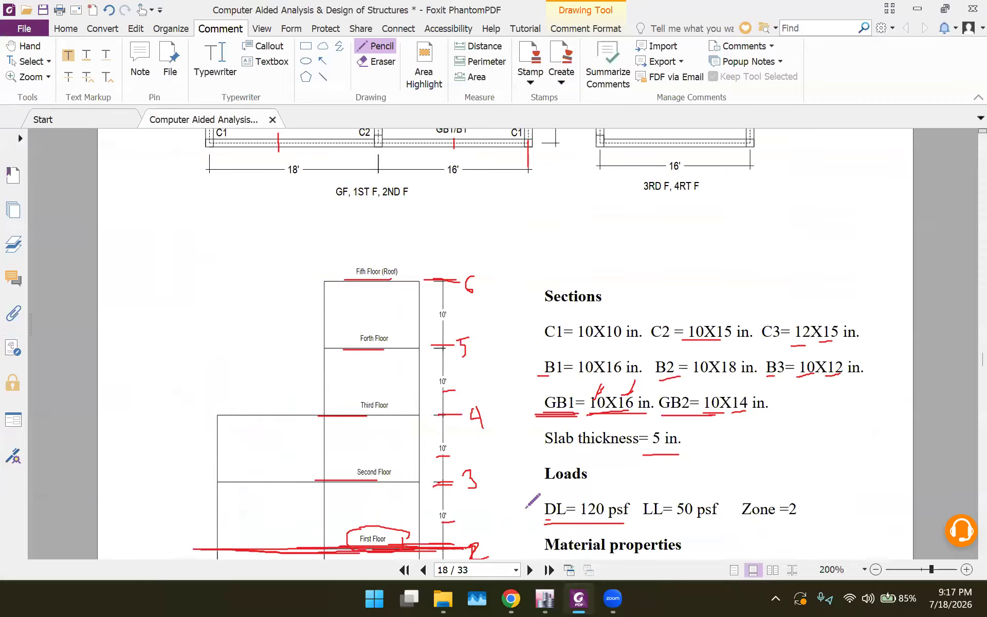
{"action": "left_click", "coordinate": [546, 598]}
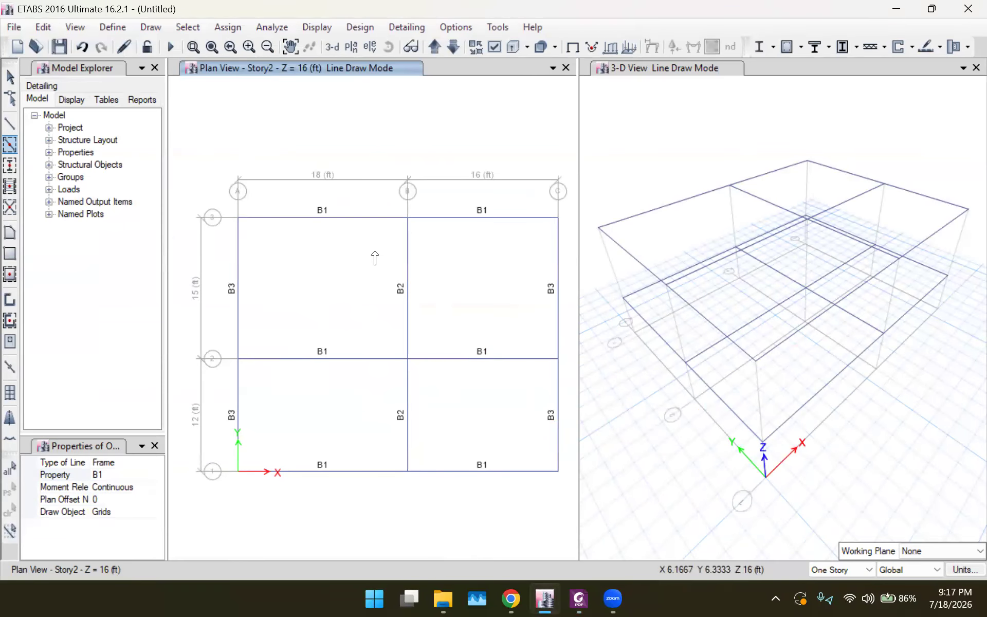
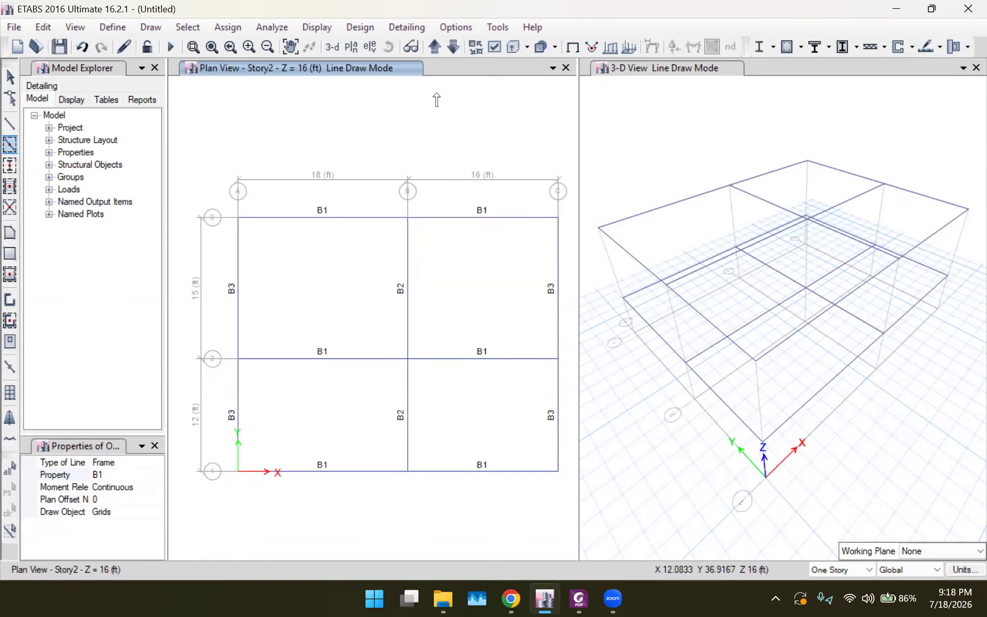
Step: Move the plan view down to Story1, and pencil-mark the C1 corner columns on the PDF floor plan before returning to ETABS
{"action": "left_click", "coordinate": [454, 47]}
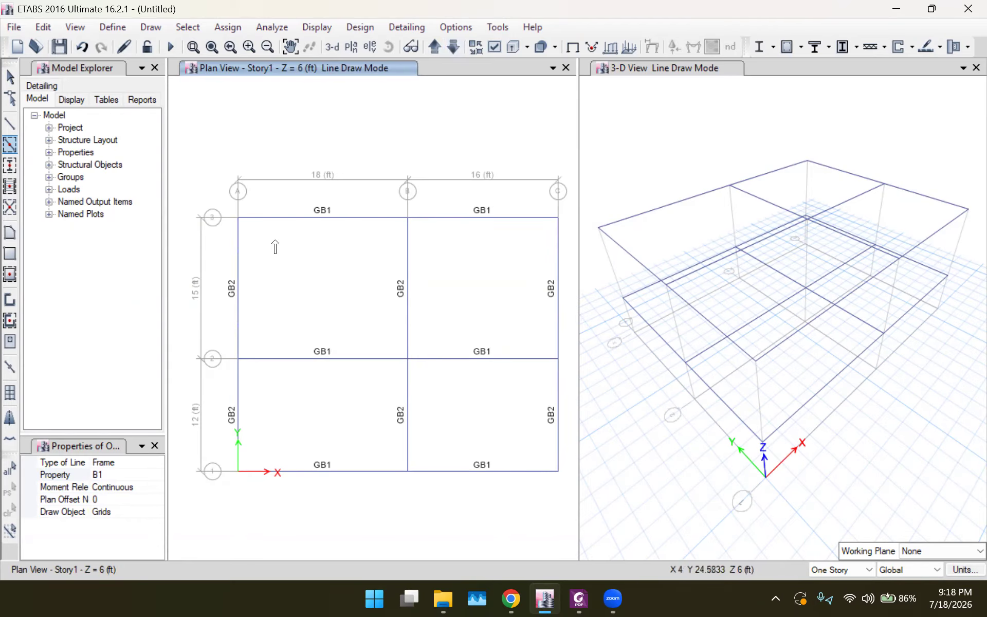
{"action": "left_click", "coordinate": [579, 598]}
{"action": "scroll", "coordinate": [224, 184], "scroll_direction": "up", "scroll_amount": 5}
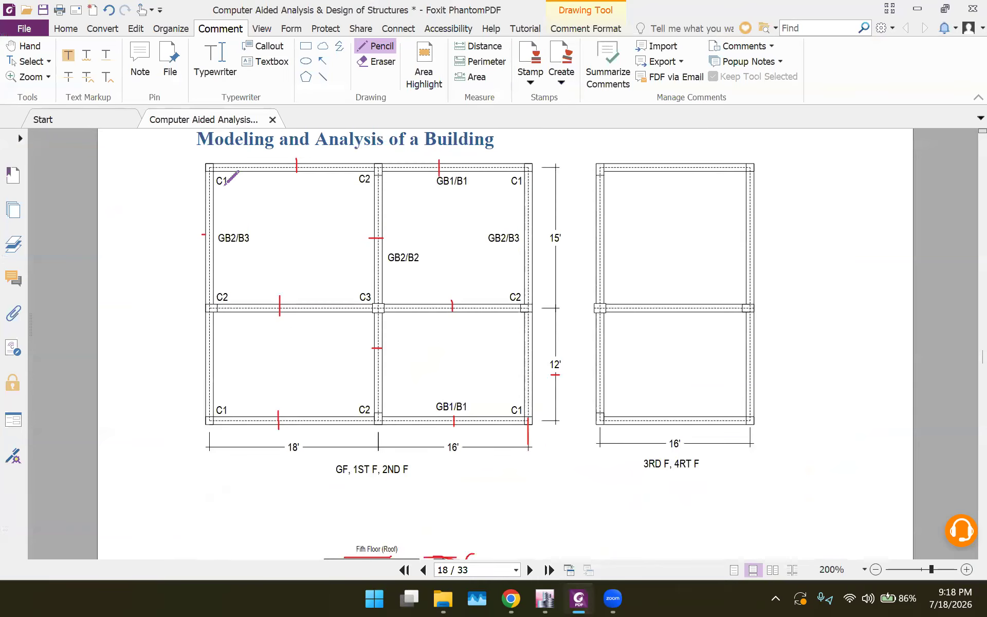
{"action": "left_click_drag", "start_coordinate": [206, 172], "coordinate": [224, 169]}
{"action": "left_click_drag", "start_coordinate": [209, 427], "coordinate": [225, 410]}
{"action": "left_click_drag", "start_coordinate": [513, 410], "coordinate": [549, 435]}
{"action": "left_click_drag", "start_coordinate": [216, 193], "coordinate": [233, 190]}
{"action": "left_click", "coordinate": [545, 598]}
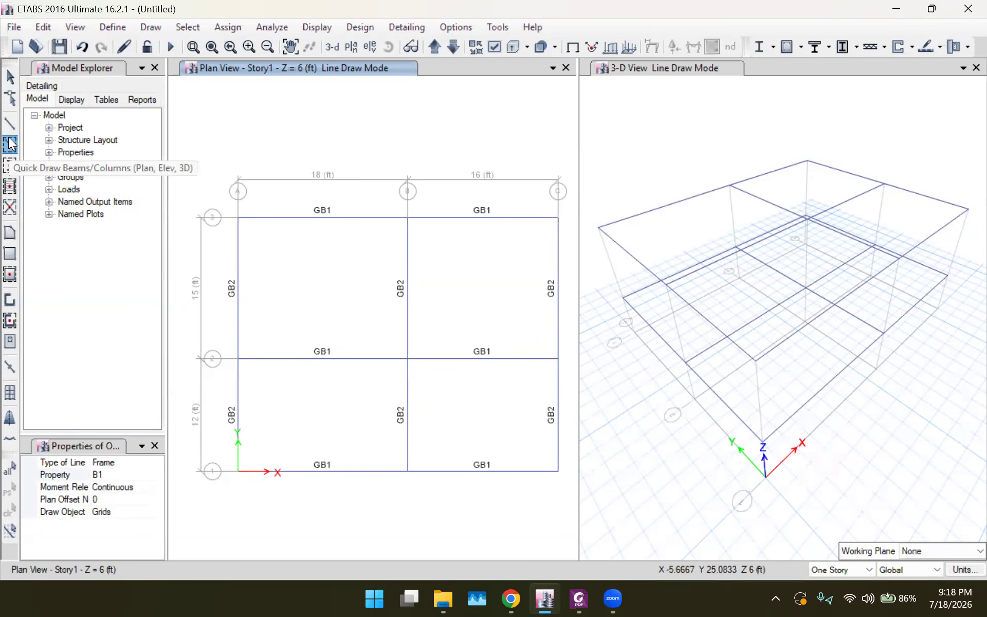
Step: Start Quick Draw Columns on the Story1 plan with the property set to C1
{"action": "left_click", "coordinate": [9, 167]}
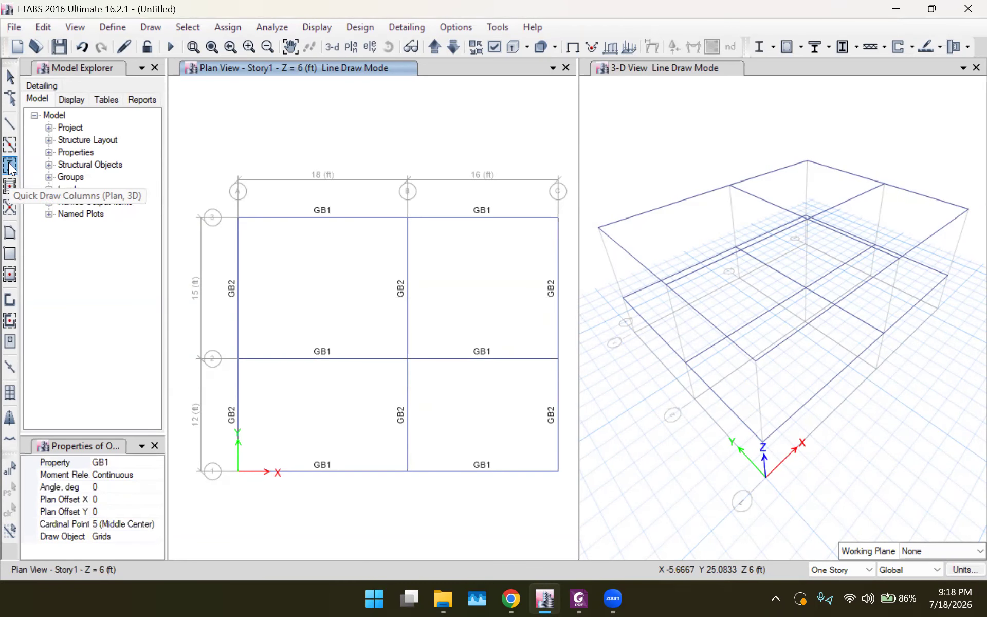
{"action": "left_click", "coordinate": [129, 463]}
{"action": "left_click", "coordinate": [157, 463]}
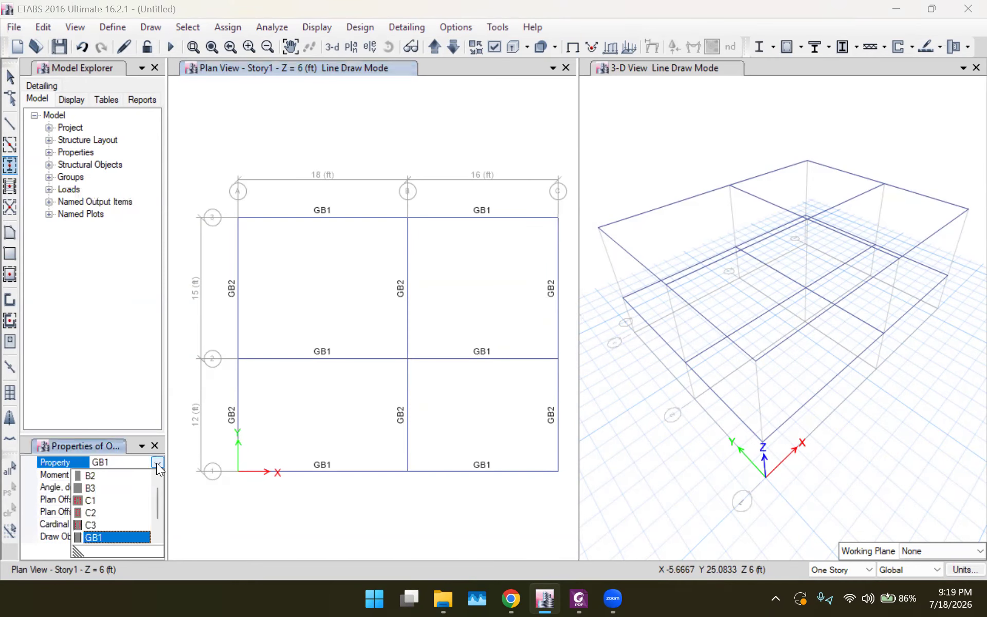
{"action": "left_click", "coordinate": [111, 500]}
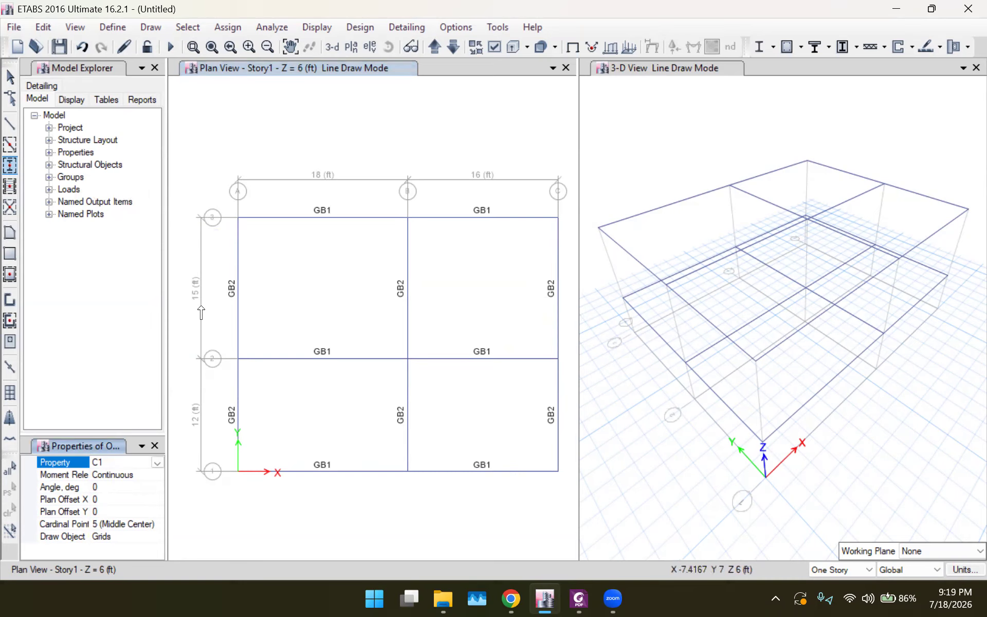
{"action": "scroll", "coordinate": [234, 216], "scroll_direction": "up", "scroll_amount": 4}
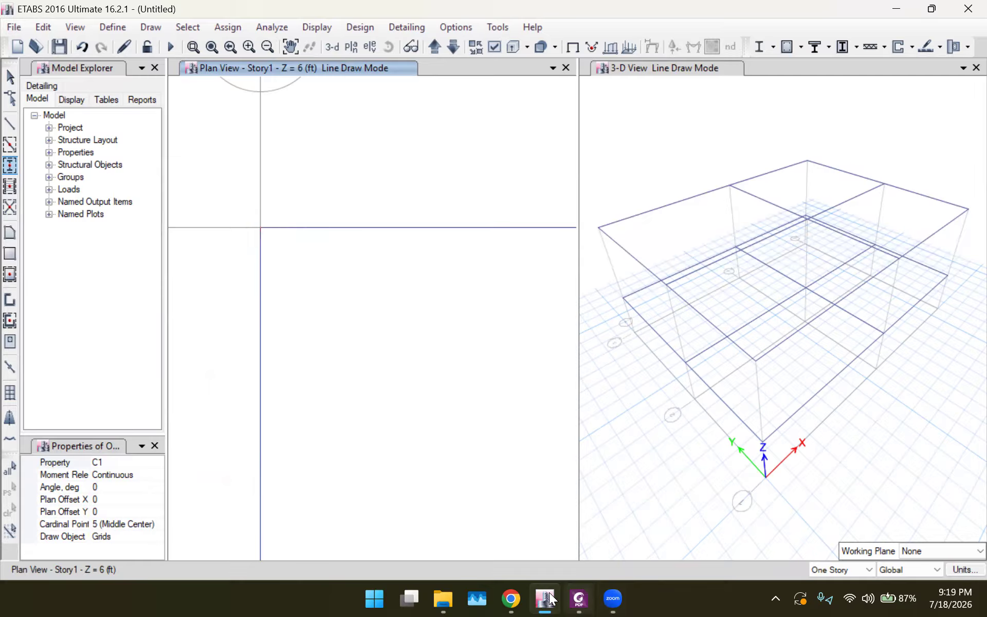
Step: Dot the centre of the upper-left C1 column on the PDF plan, and place a C1 column at grid point A-3 in ETABS
{"action": "left_click", "coordinate": [579, 598]}
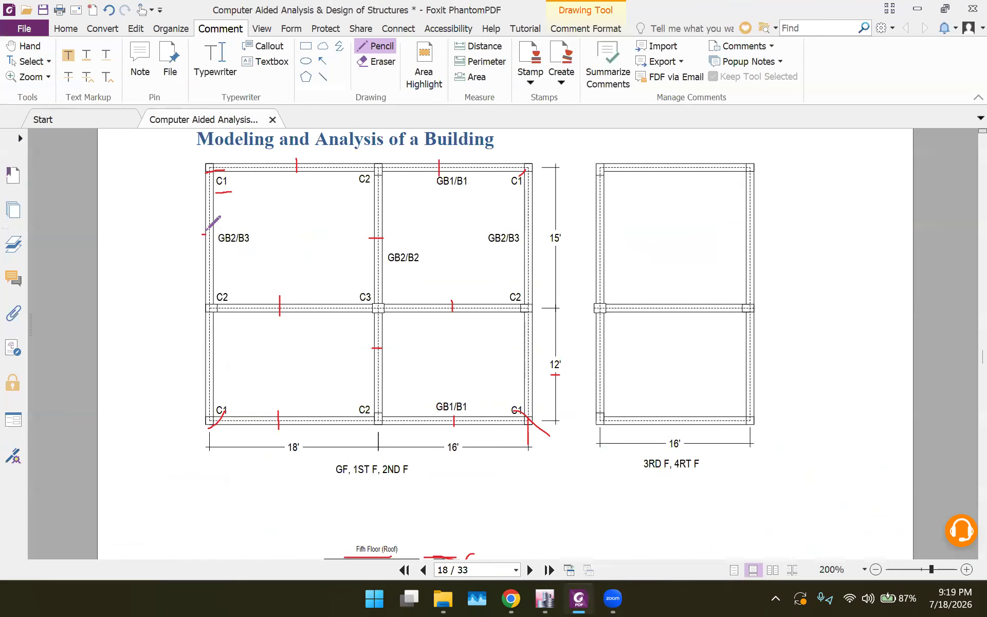
{"action": "scroll", "coordinate": [210, 257], "scroll_direction": "up", "scroll_amount": 3}
{"action": "scroll", "coordinate": [206, 253], "scroll_direction": "up", "scroll_amount": 1, "text": "ctrl"}
{"action": "scroll", "coordinate": [200, 260], "scroll_direction": "up", "scroll_amount": 4, "text": "ctrl"}
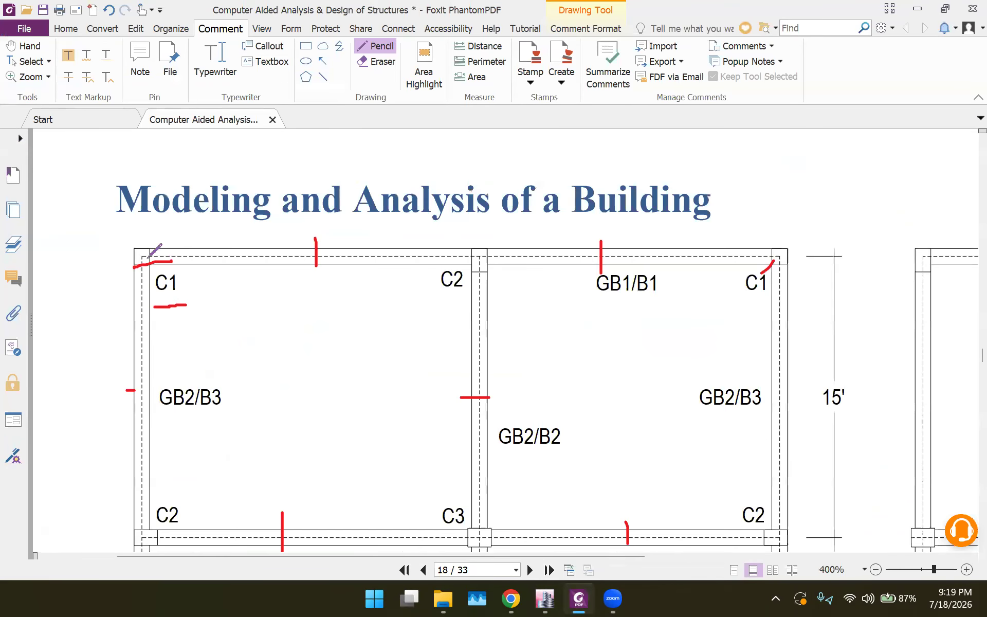
{"action": "left_click", "coordinate": [140, 258]}
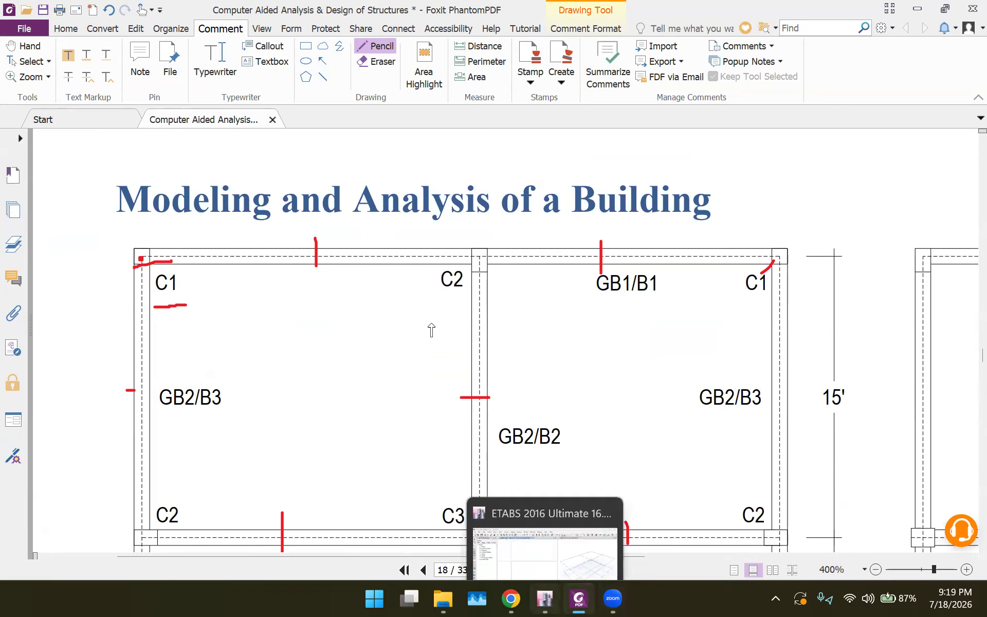
{"action": "left_click", "coordinate": [545, 598]}
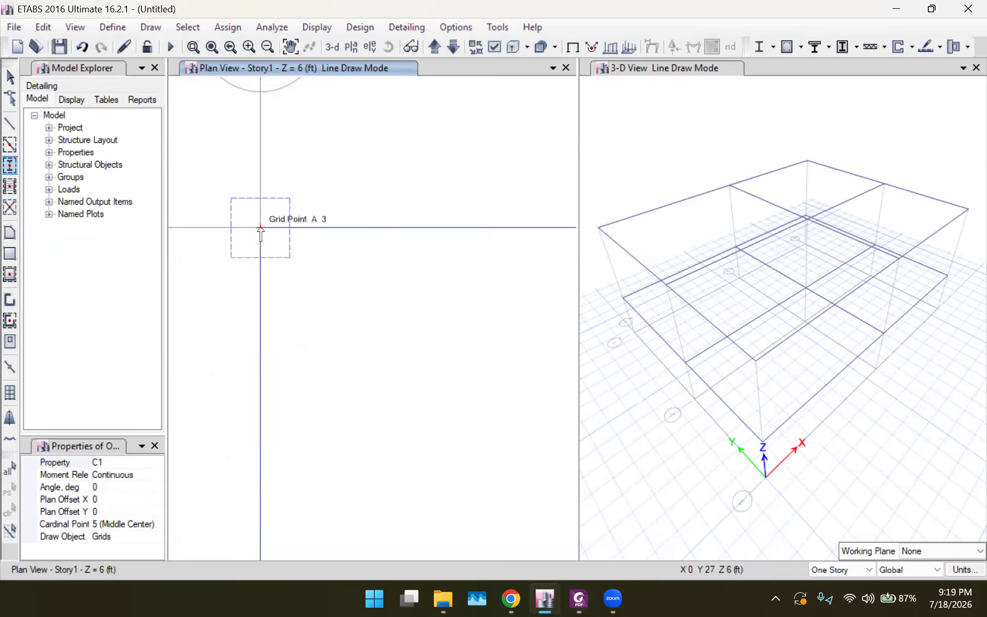
{"action": "left_click", "coordinate": [261, 228]}
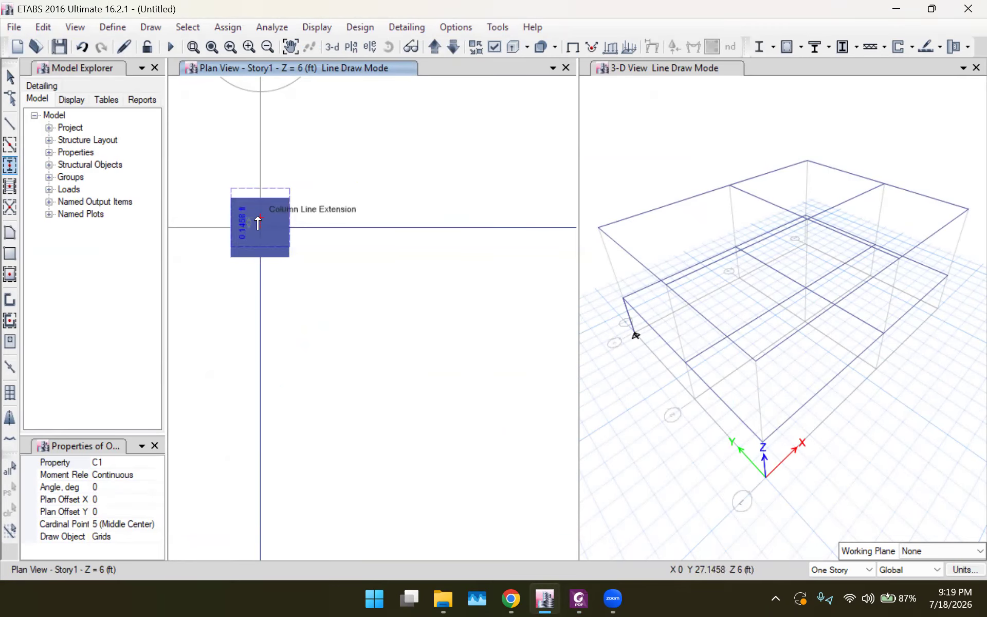
Step: Turn on the frame Sections labels in the view options of the 3-D view
{"action": "scroll", "coordinate": [633, 332], "scroll_direction": "down", "scroll_amount": 3}
{"action": "scroll", "coordinate": [634, 332], "scroll_direction": "up", "scroll_amount": 3}
{"action": "scroll", "coordinate": [634, 332], "scroll_direction": "up", "scroll_amount": 5}
{"action": "scroll", "coordinate": [654, 264], "scroll_direction": "down", "scroll_amount": 4}
{"action": "scroll", "coordinate": [650, 250], "scroll_direction": "up", "scroll_amount": 4}
{"action": "scroll", "coordinate": [624, 218], "scroll_direction": "up", "scroll_amount": 2}
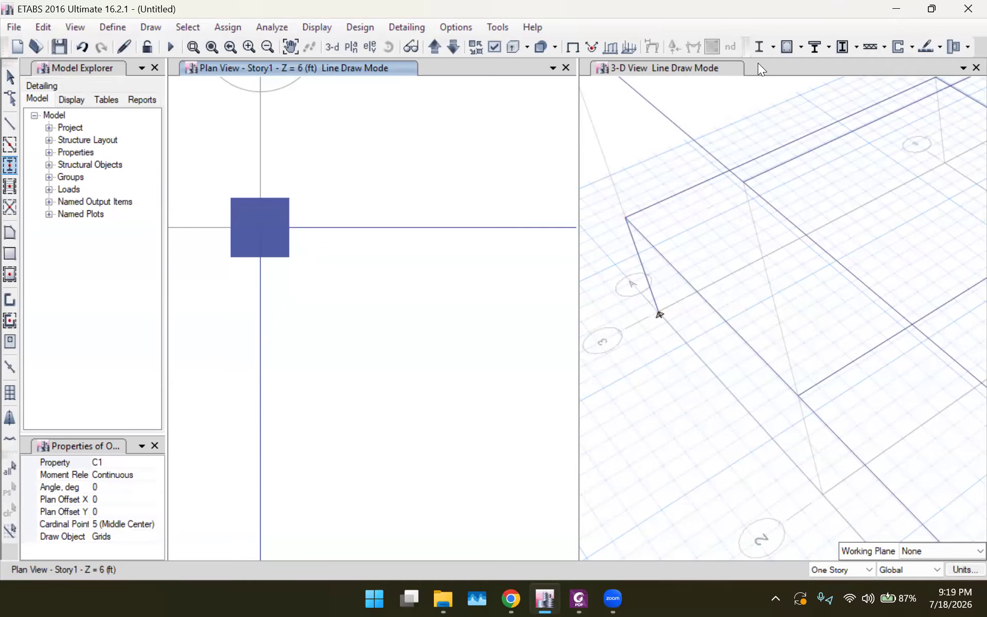
{"action": "left_click", "coordinate": [660, 315]}
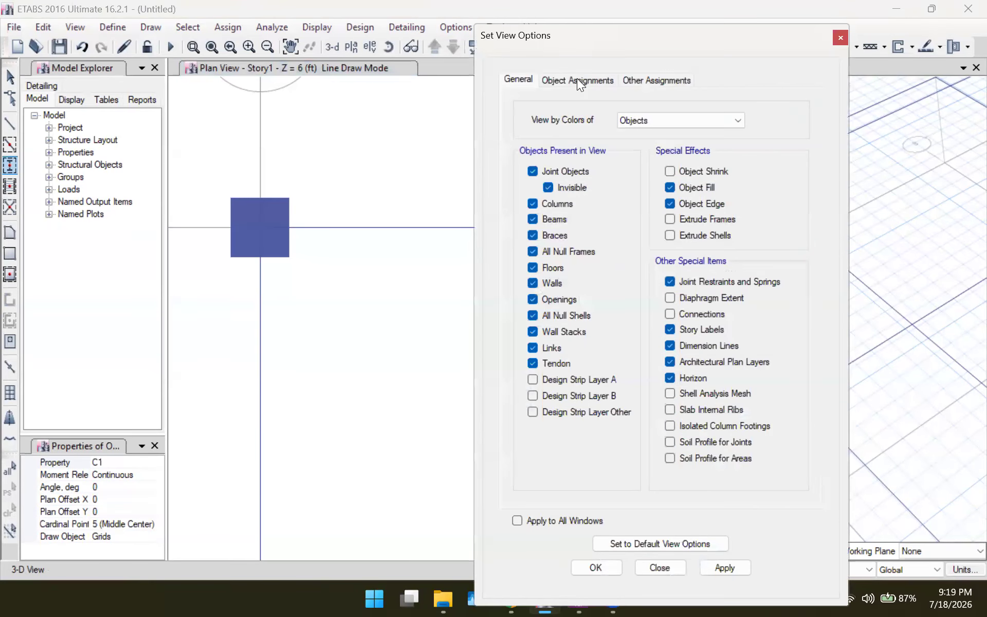
{"action": "left_click", "coordinate": [577, 79]}
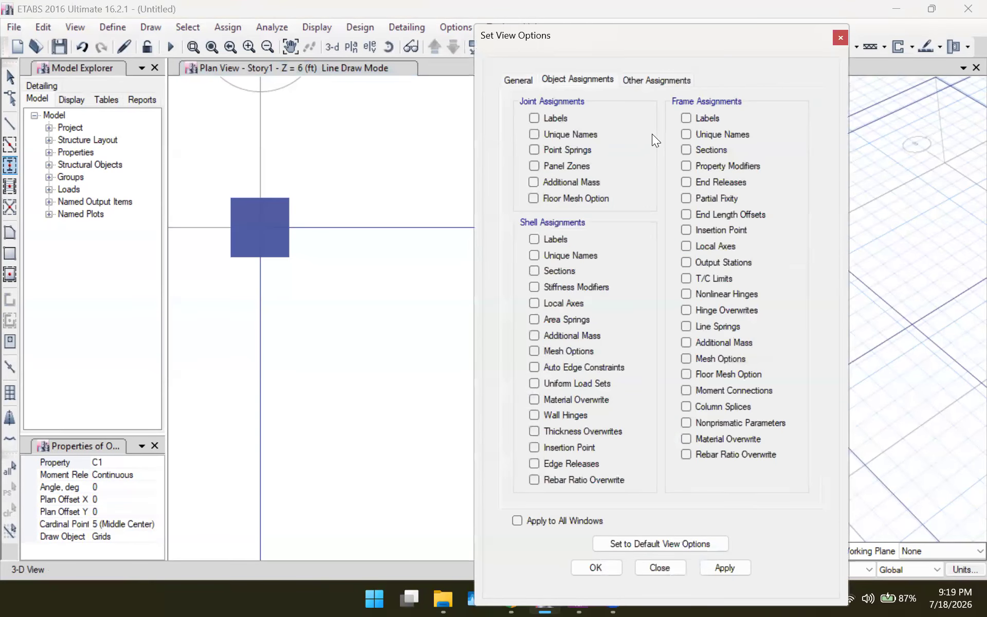
{"action": "left_click", "coordinate": [687, 150]}
{"action": "left_click", "coordinate": [724, 568]}
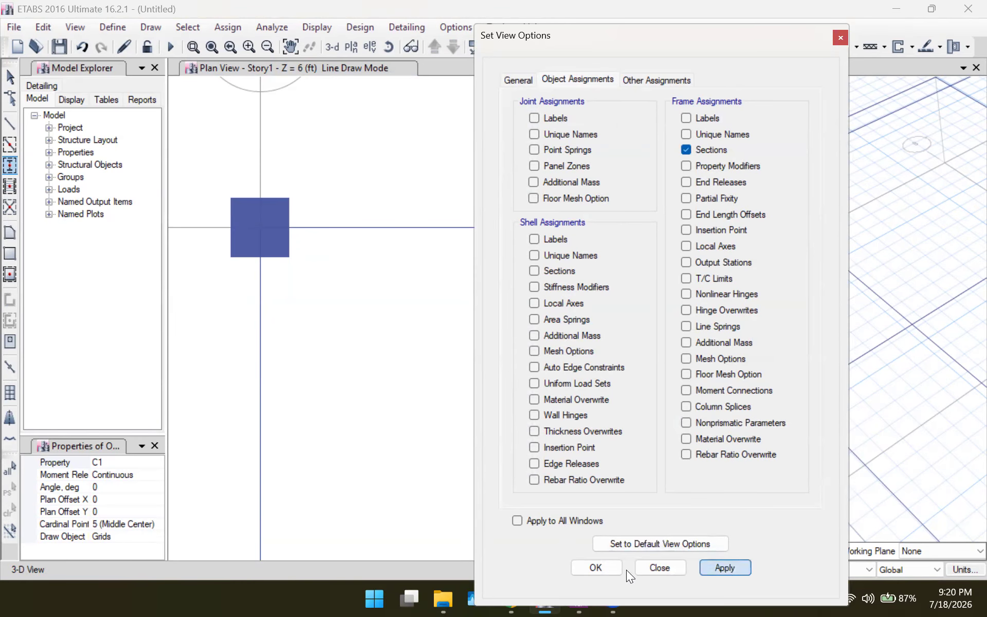
{"action": "left_click", "coordinate": [595, 568]}
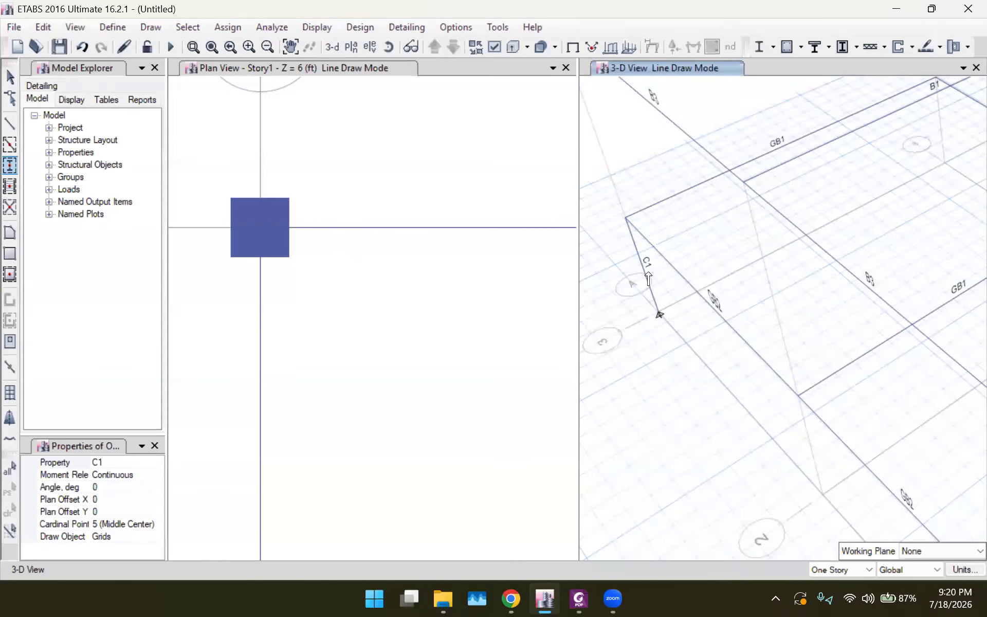
{"action": "scroll", "coordinate": [398, 229], "scroll_direction": "down", "scroll_amount": 5}
{"action": "scroll", "coordinate": [425, 238], "scroll_direction": "up", "scroll_amount": 3}
{"action": "scroll", "coordinate": [455, 234], "scroll_direction": "down", "scroll_amount": 3}
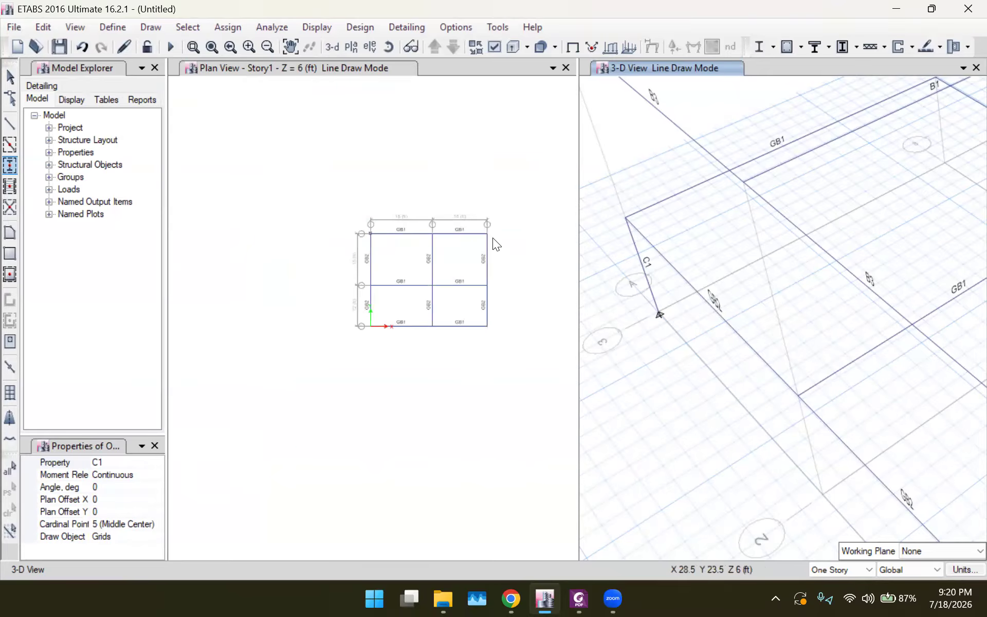
Step: Place C1 columns at grid points C-3 and C-1 on the Story1 plan and end the column drawing
{"action": "scroll", "coordinate": [493, 237], "scroll_direction": "up", "scroll_amount": 4}
{"action": "scroll", "coordinate": [451, 224], "scroll_direction": "down", "scroll_amount": 2}
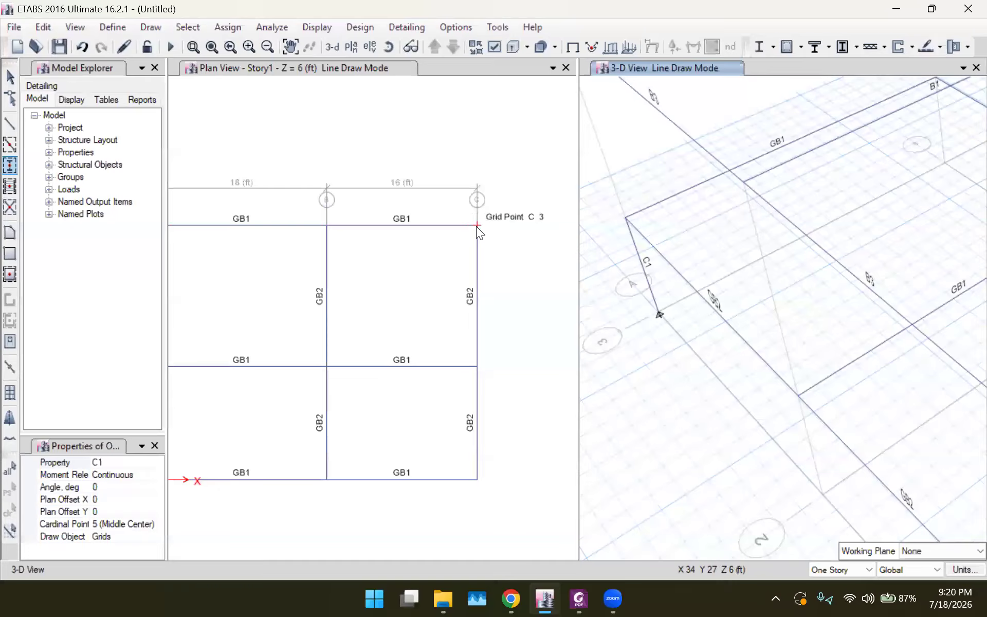
{"action": "left_click", "coordinate": [476, 226]}
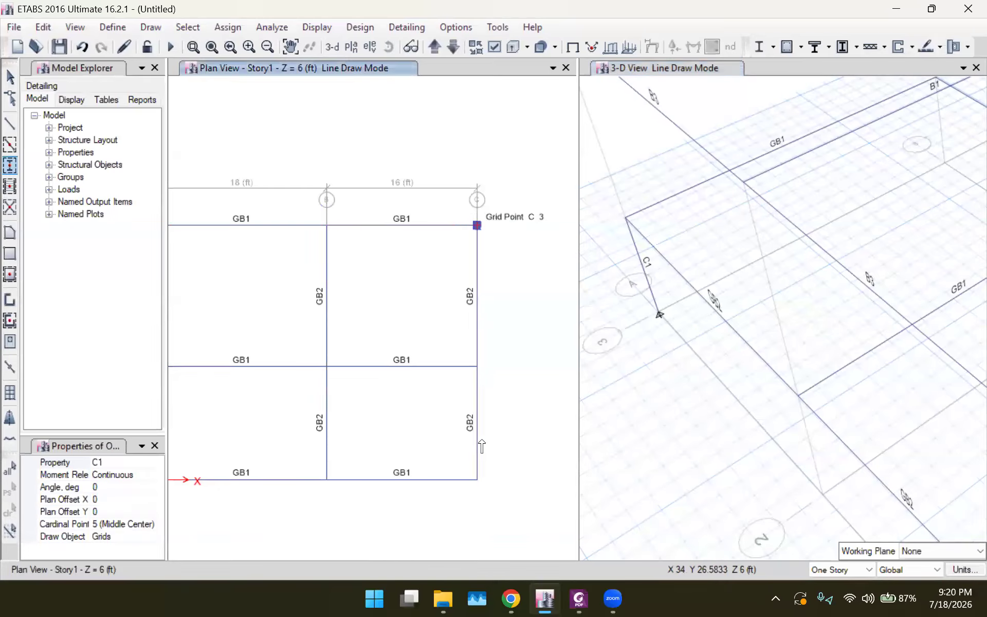
{"action": "left_click", "coordinate": [475, 480]}
{"action": "key", "text": "Escape"}
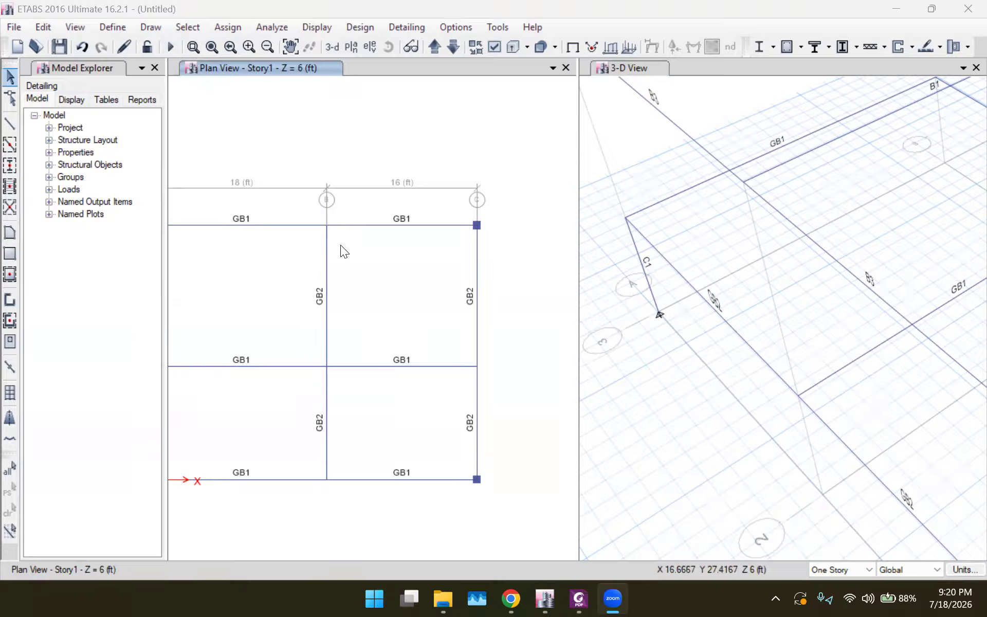
{"action": "scroll", "coordinate": [343, 258], "scroll_direction": "down", "scroll_amount": 2}
{"action": "scroll", "coordinate": [318, 256], "scroll_direction": "up", "scroll_amount": 3}
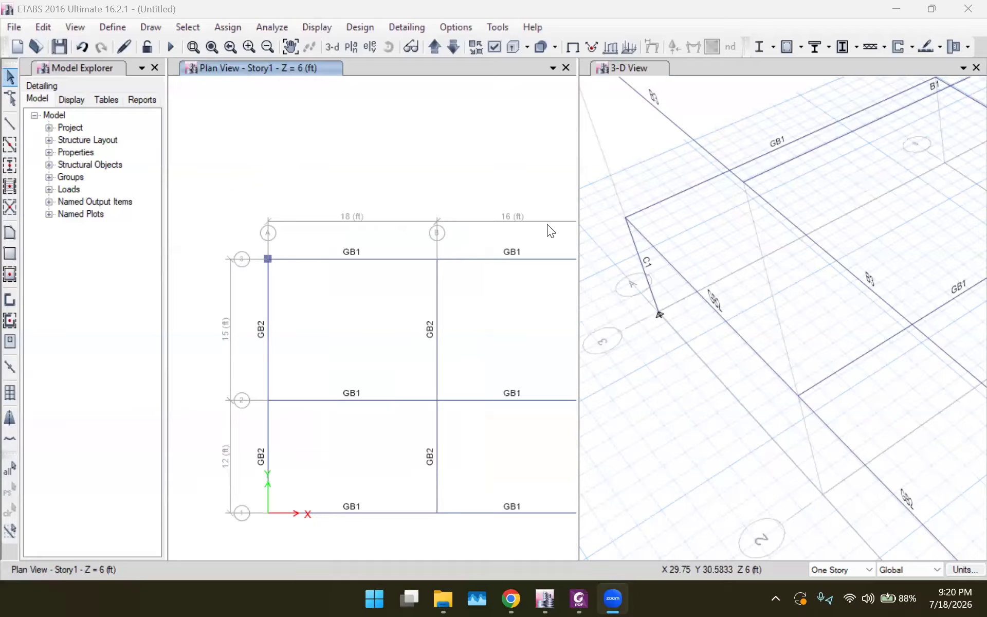
{"action": "scroll", "coordinate": [641, 243], "scroll_direction": "down", "scroll_amount": 5}
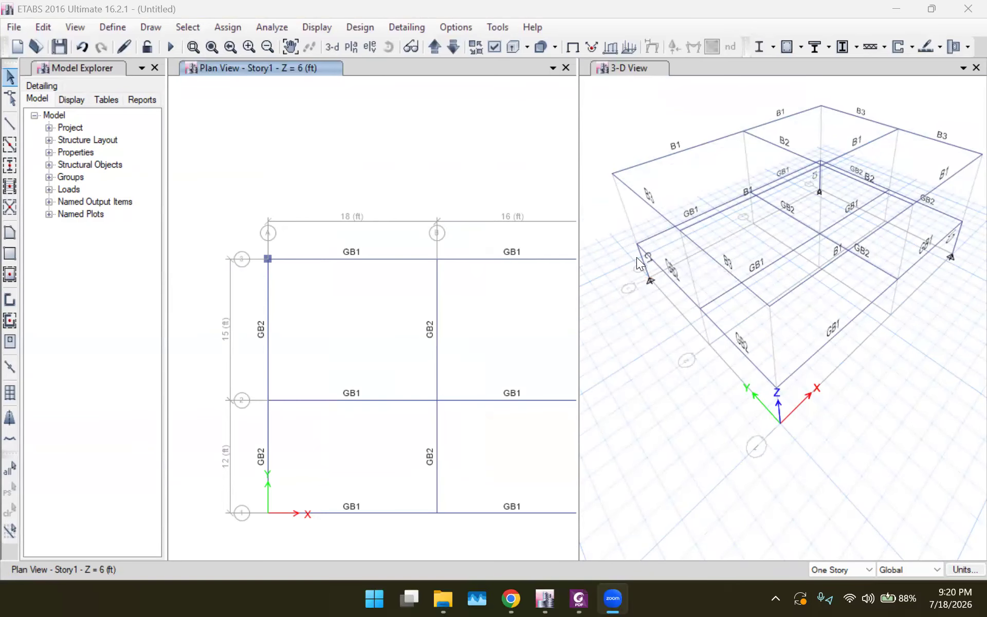
{"action": "scroll", "coordinate": [647, 254], "scroll_direction": "up", "scroll_amount": 5}
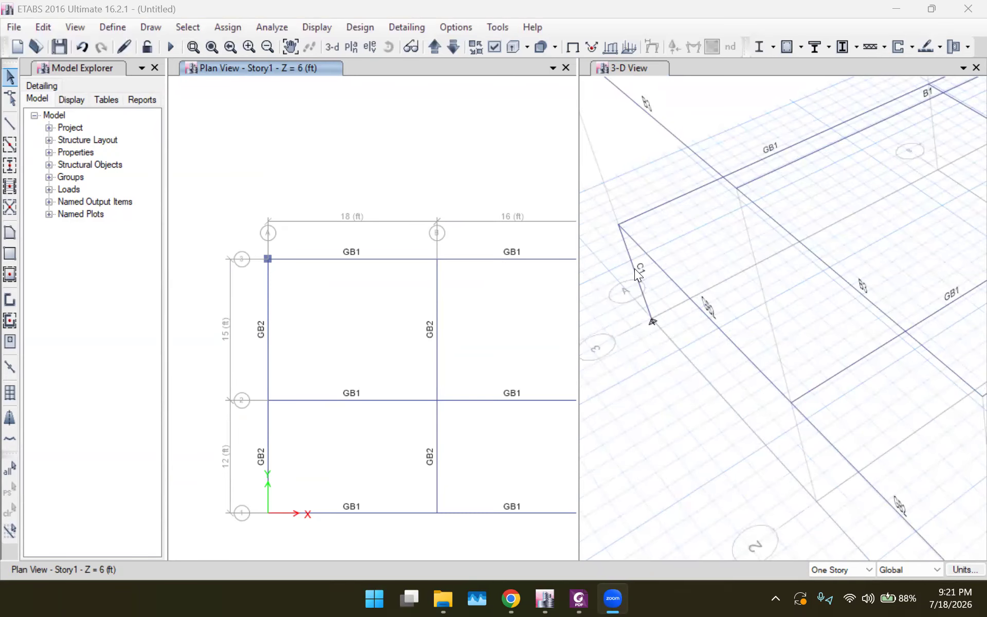
Step: Delete the three existing C1 columns at grid points A3, C3 and C1
{"action": "left_click", "coordinate": [635, 269]}
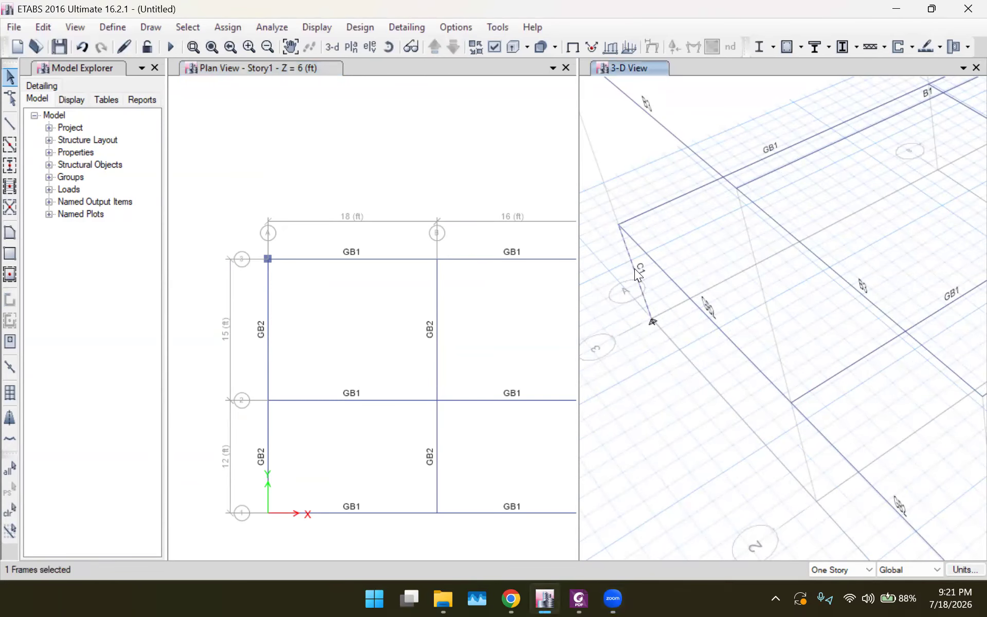
{"action": "scroll", "coordinate": [627, 270], "scroll_direction": "down", "scroll_amount": 6}
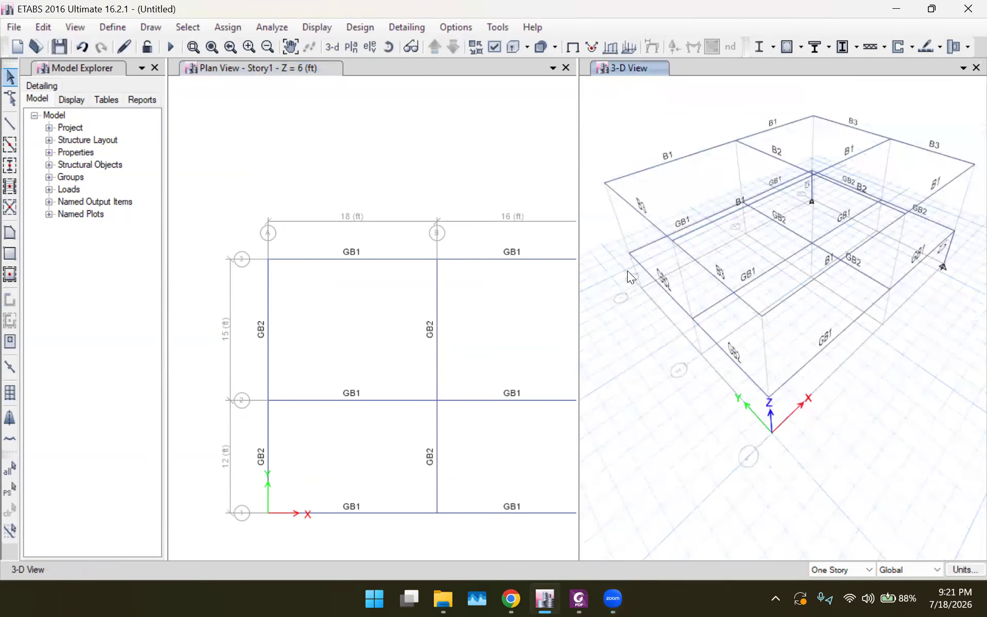
{"action": "left_click", "coordinate": [812, 190]}
{"action": "key", "text": "Delete"}
{"action": "left_click", "coordinate": [947, 251]}
{"action": "key", "text": "Delete"}
{"action": "scroll", "coordinate": [337, 293], "scroll_direction": "down", "scroll_amount": 4}
{"action": "scroll", "coordinate": [336, 293], "scroll_direction": "up", "scroll_amount": 4}
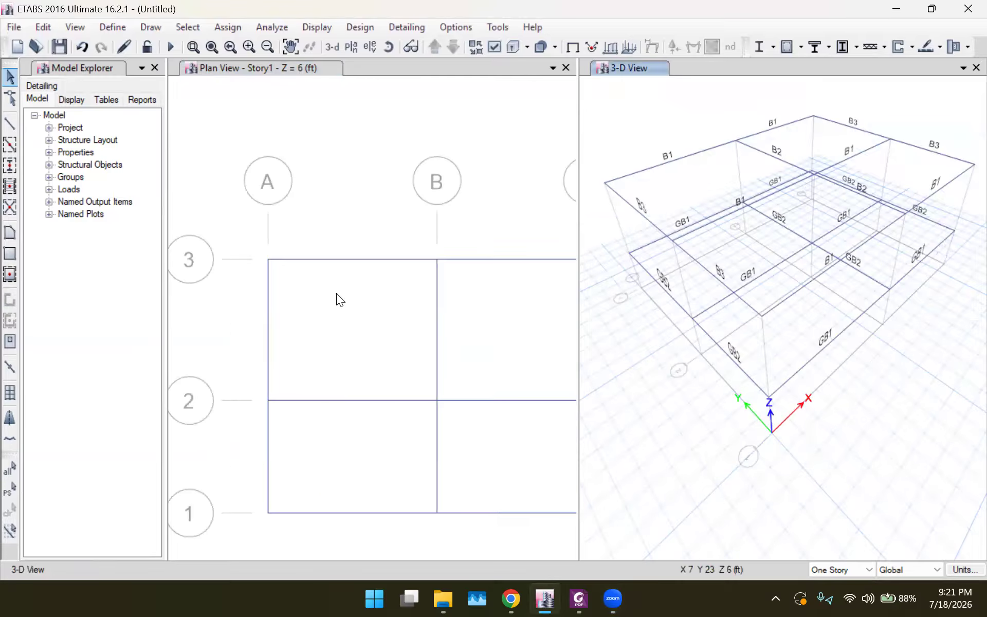
Step: Set the drawing scope to All Stories
{"action": "scroll", "coordinate": [454, 326], "scroll_direction": "down", "scroll_amount": 2}
{"action": "scroll", "coordinate": [508, 314], "scroll_direction": "up", "scroll_amount": 2}
{"action": "scroll", "coordinate": [508, 313], "scroll_direction": "down", "scroll_amount": 2}
{"action": "scroll", "coordinate": [510, 318], "scroll_direction": "up", "scroll_amount": 2}
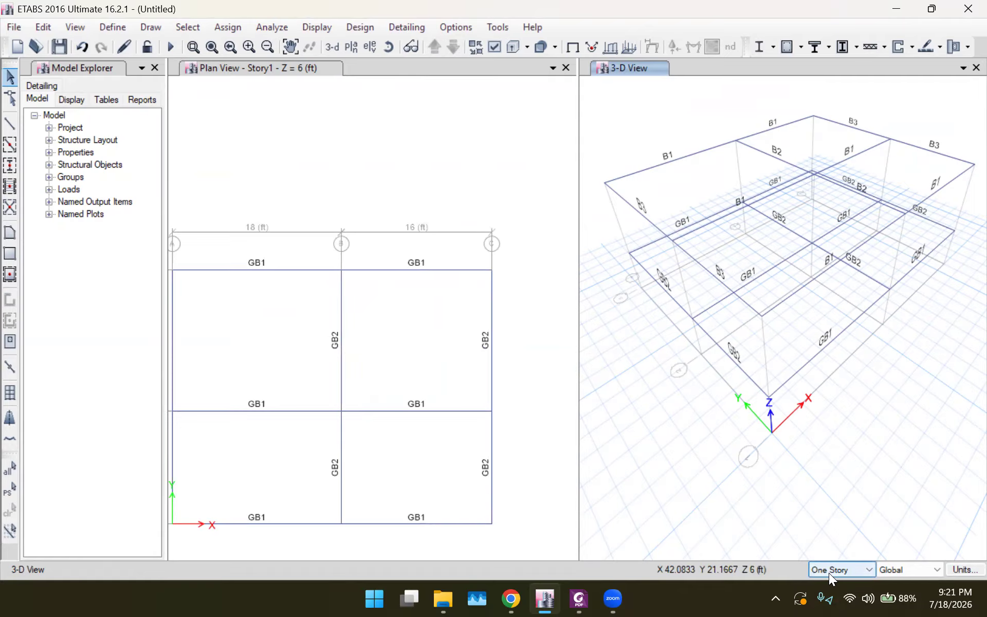
{"action": "scroll", "coordinate": [465, 353], "scroll_direction": "down", "scroll_amount": 2}
{"action": "scroll", "coordinate": [453, 337], "scroll_direction": "up", "scroll_amount": 3}
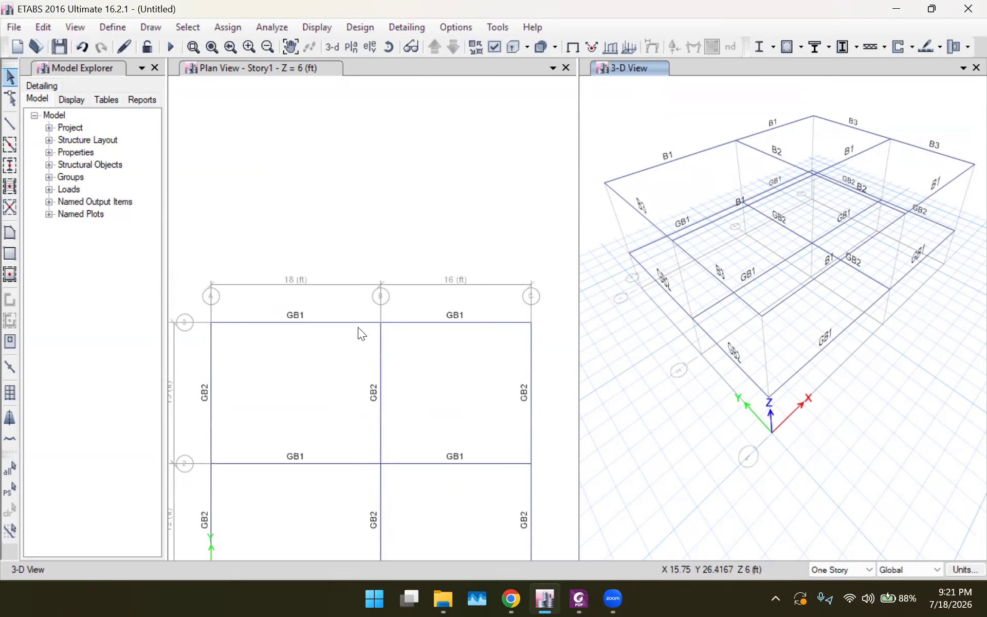
{"action": "left_click", "coordinate": [834, 567]}
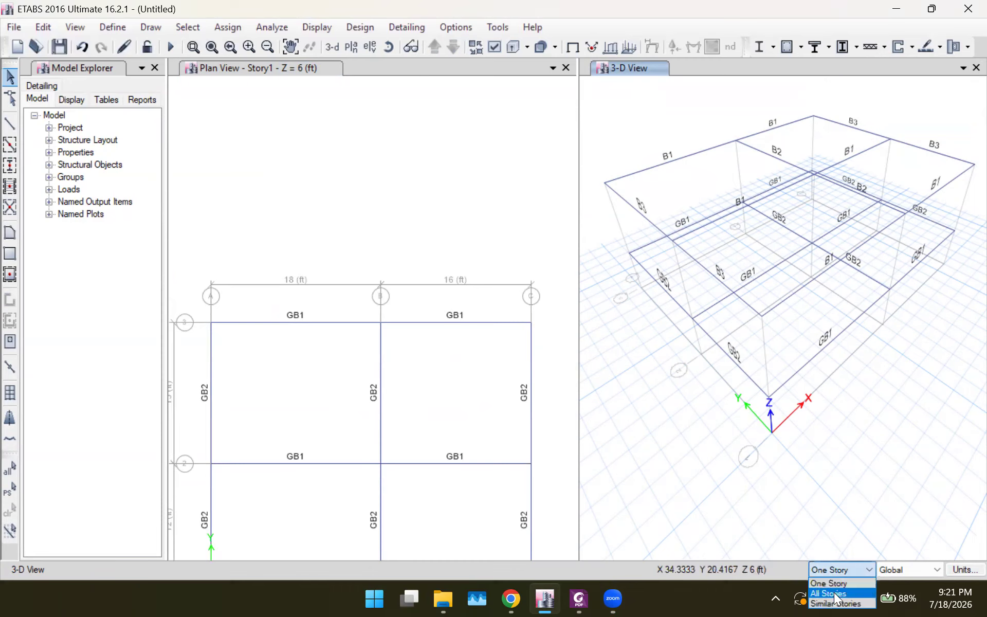
{"action": "left_click", "coordinate": [833, 594]}
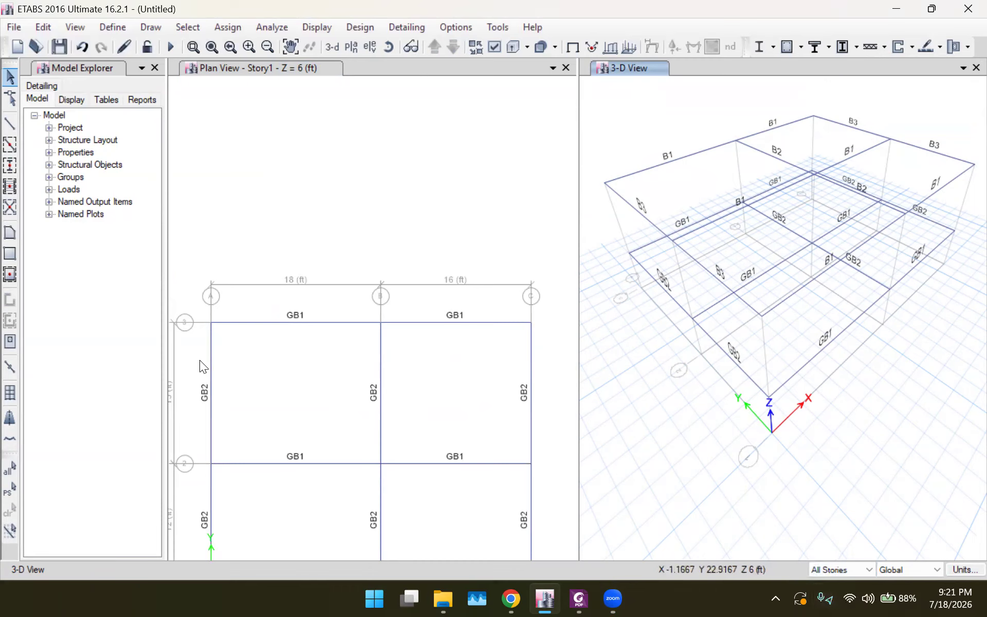
Step: Place C1 columns at grid points A3 and C3 with Quick Draw Columns
{"action": "left_click", "coordinate": [8, 171]}
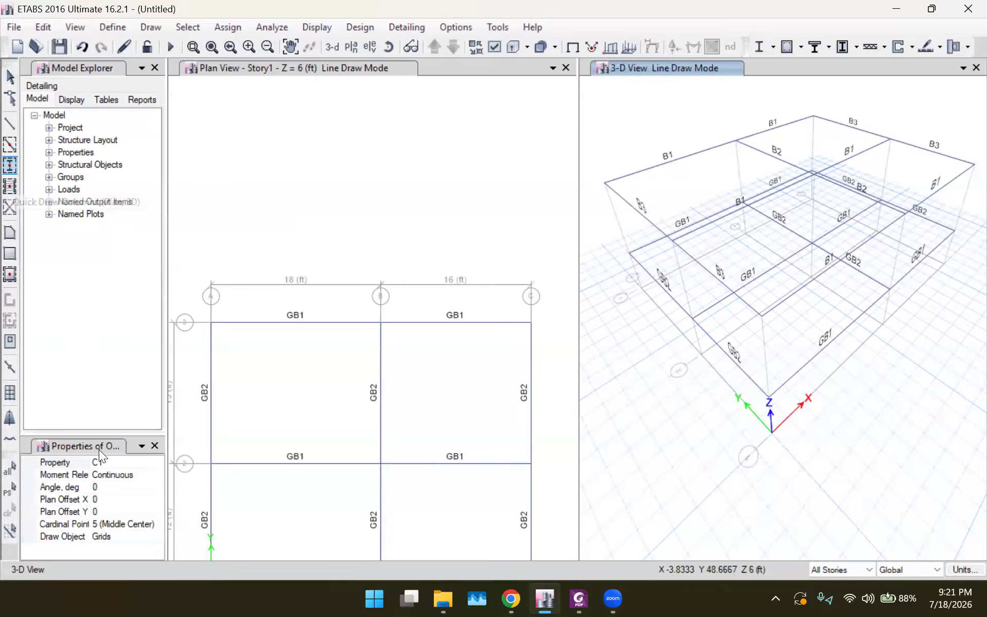
{"action": "left_click", "coordinate": [210, 323]}
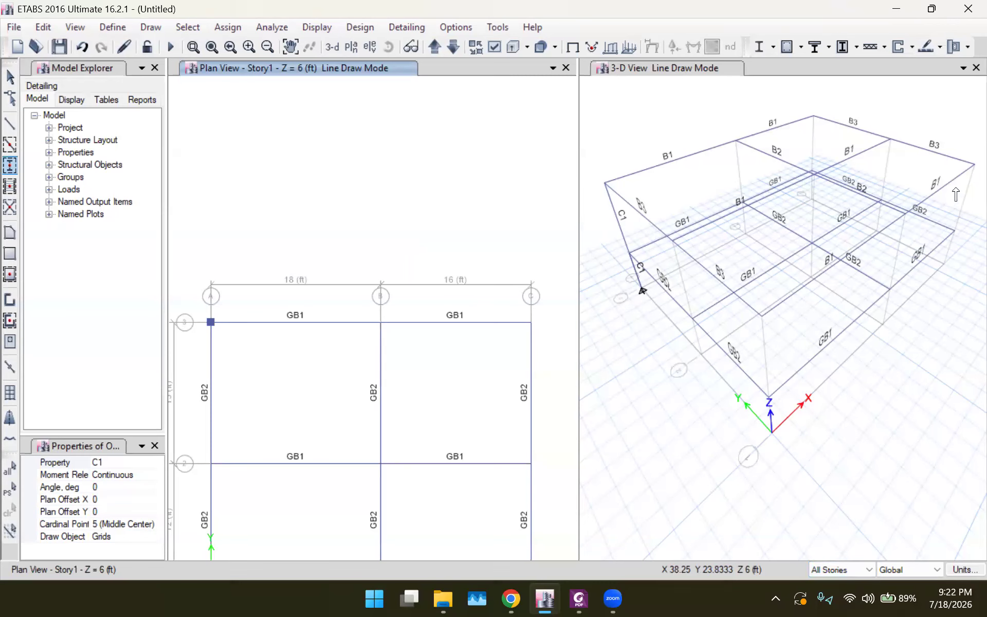
{"action": "left_click", "coordinate": [531, 324]}
Step: Place C1 columns at the other two corner grid points, A1 and C1
{"action": "scroll", "coordinate": [517, 250], "scroll_direction": "down", "scroll_amount": 4}
{"action": "scroll", "coordinate": [348, 421], "scroll_direction": "up", "scroll_amount": 4}
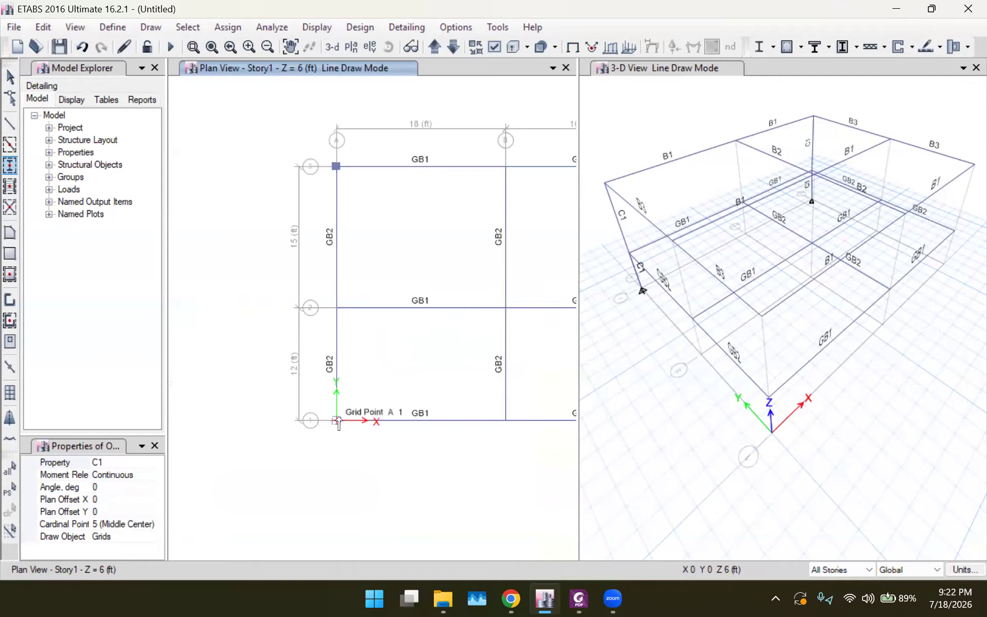
{"action": "scroll", "coordinate": [339, 419], "scroll_direction": "up", "scroll_amount": 5}
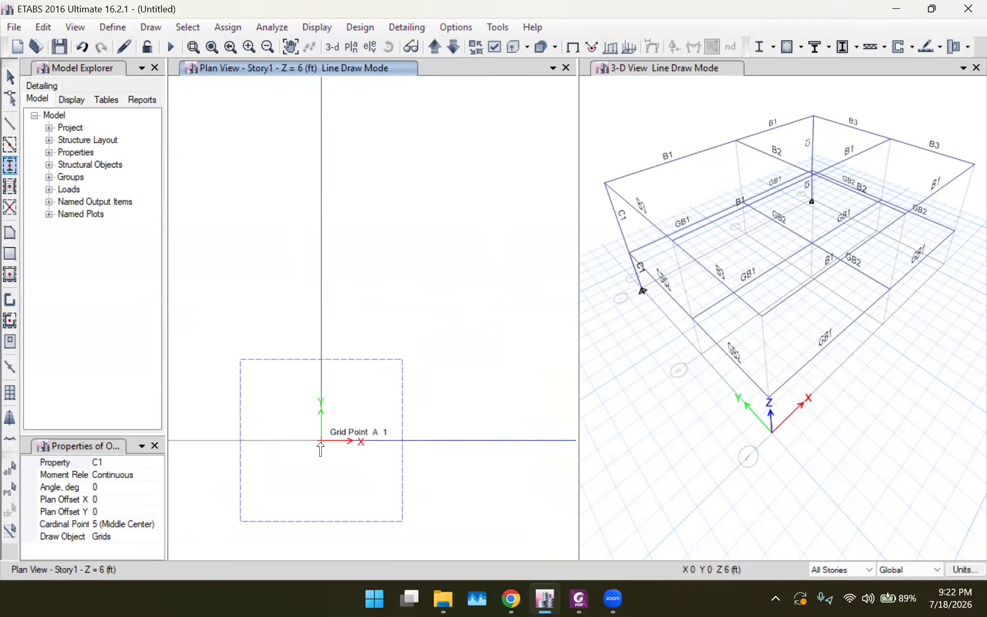
{"action": "left_click", "coordinate": [320, 440]}
{"action": "scroll", "coordinate": [308, 422], "scroll_direction": "down", "scroll_amount": 6}
{"action": "scroll", "coordinate": [477, 363], "scroll_direction": "up", "scroll_amount": 6}
{"action": "scroll", "coordinate": [476, 364], "scroll_direction": "down", "scroll_amount": 4}
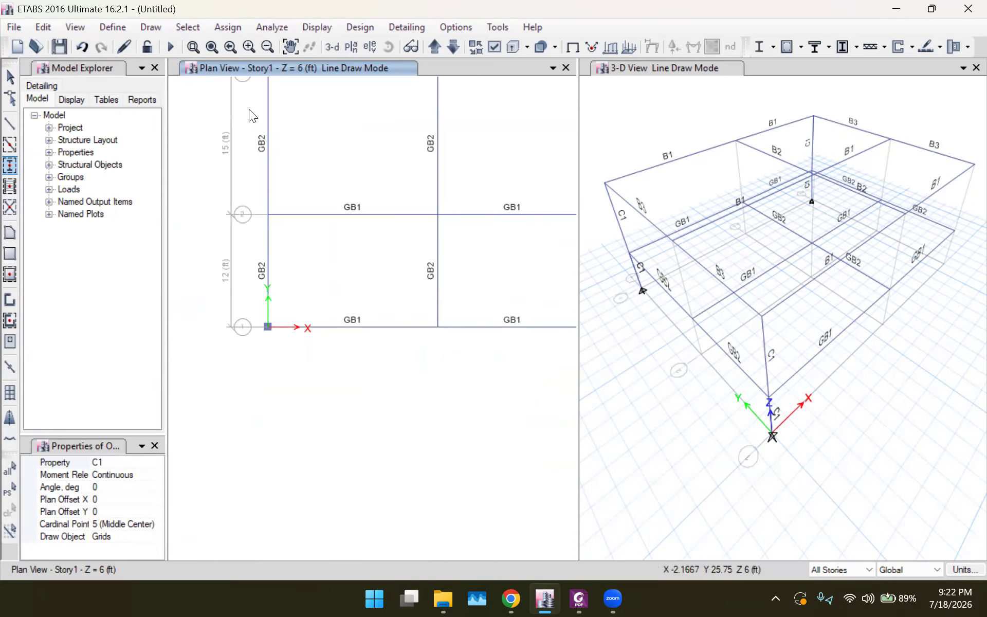
{"action": "key", "text": "F8"}
{"action": "left_click_drag", "start_coordinate": [311, 186], "coordinate": [208, 216]}
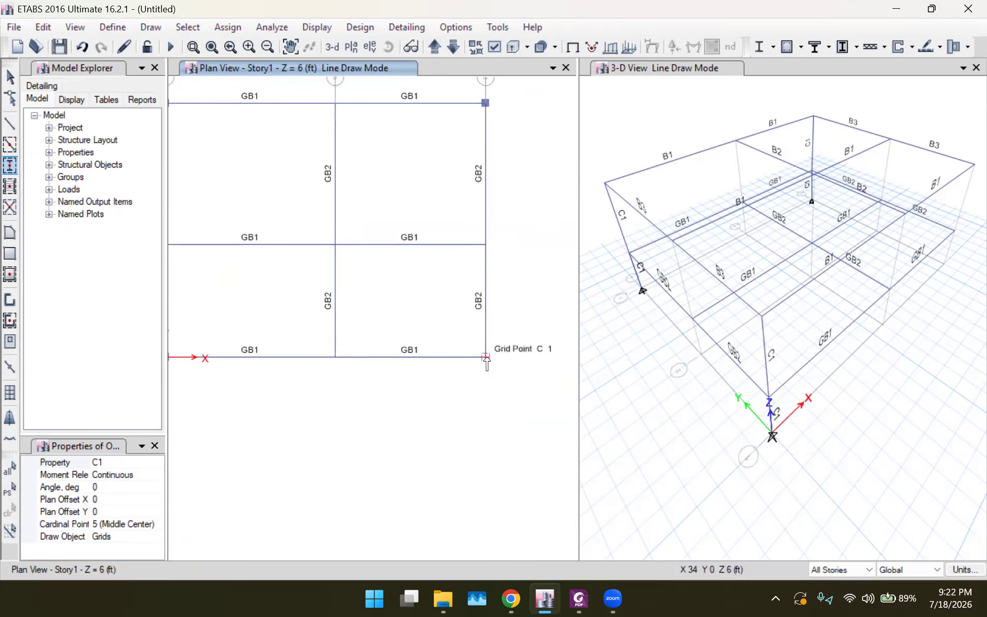
{"action": "left_click", "coordinate": [486, 358]}
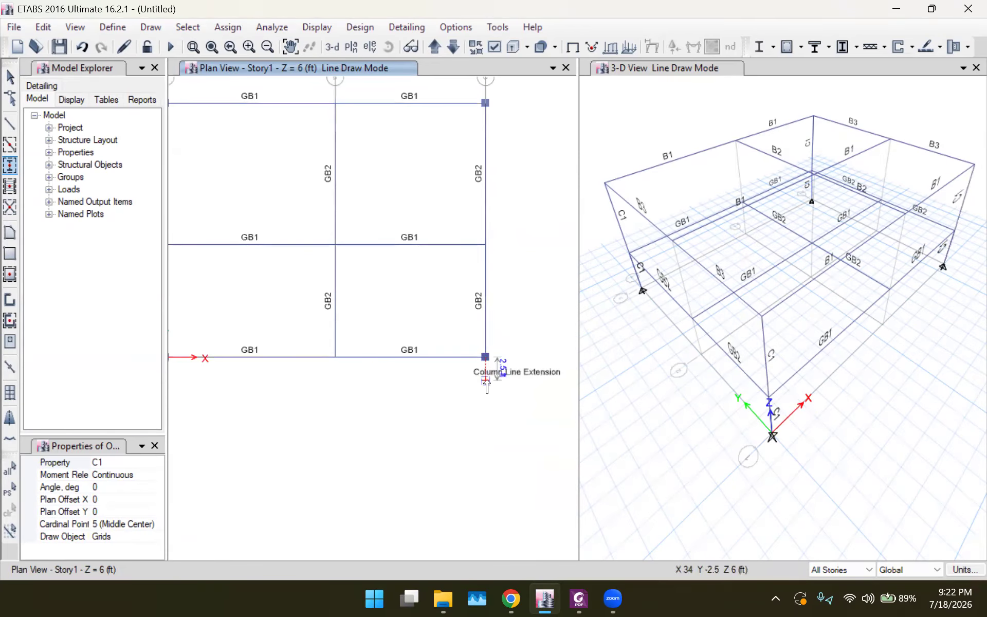
Step: Switch to the plan in Foxit PhantomPDF and pencil-mark the C2 columns at grid points A2, B1 and C2
{"action": "scroll", "coordinate": [494, 373], "scroll_direction": "down", "scroll_amount": 4}
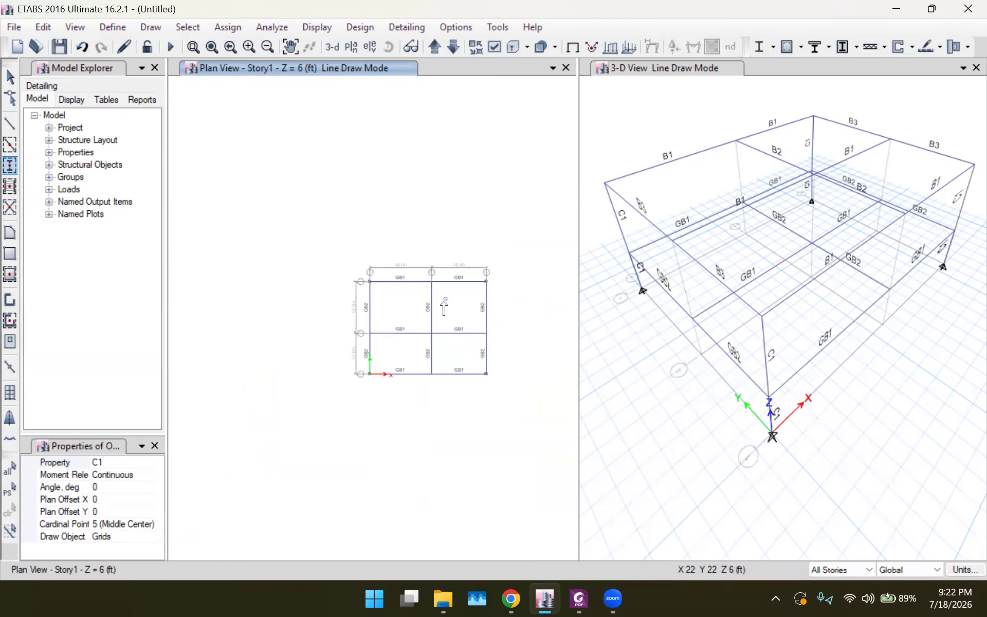
{"action": "scroll", "coordinate": [455, 342], "scroll_direction": "up", "scroll_amount": 4}
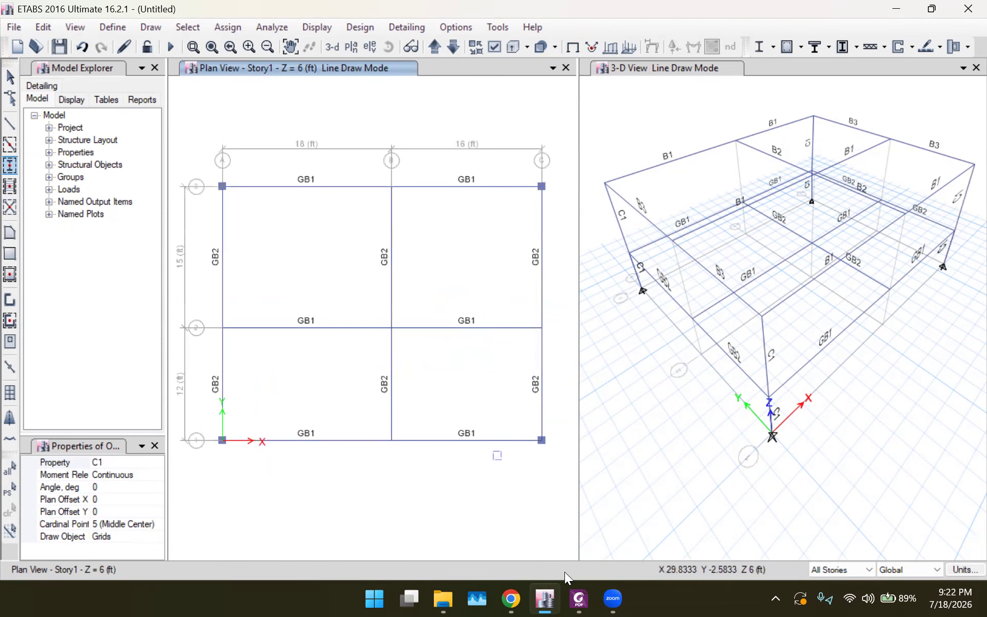
{"action": "left_click", "coordinate": [579, 598]}
{"action": "scroll", "coordinate": [247, 278], "scroll_direction": "down", "scroll_amount": 5}
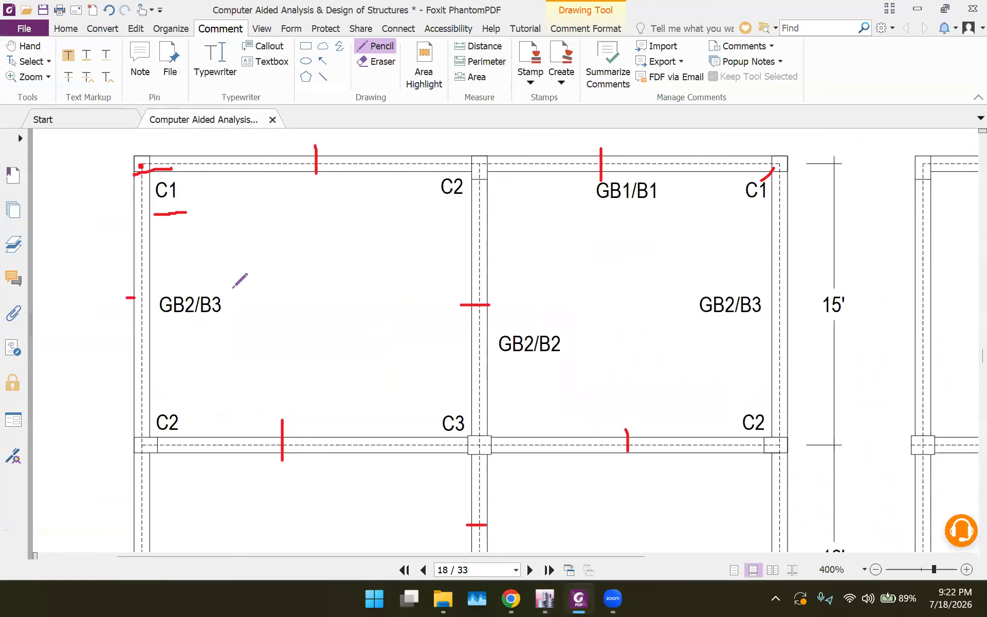
{"action": "left_click_drag", "start_coordinate": [147, 284], "coordinate": [145, 301]}
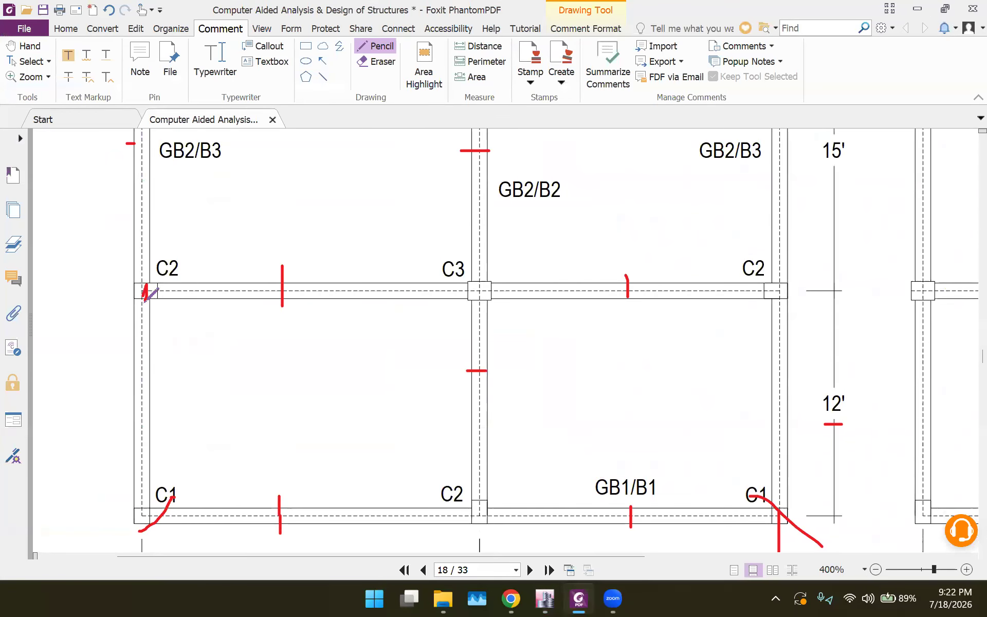
{"action": "scroll", "coordinate": [148, 303], "scroll_direction": "up", "scroll_amount": 3}
{"action": "scroll", "coordinate": [158, 229], "scroll_direction": "up", "scroll_amount": 1}
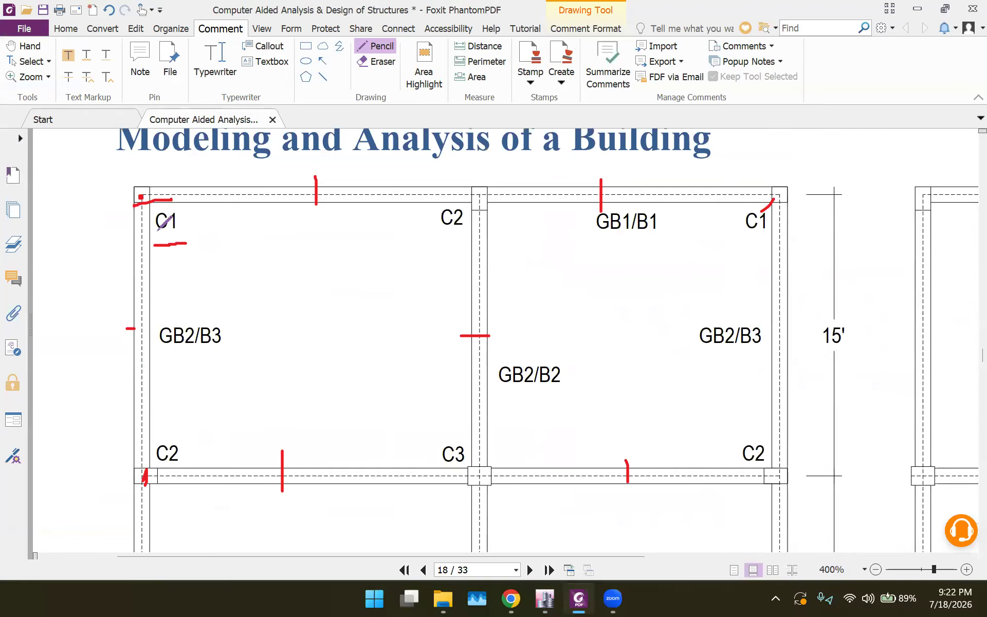
{"action": "left_click", "coordinate": [832, 117]}
{"action": "scroll", "coordinate": [400, 253], "scroll_direction": "down", "scroll_amount": 1}
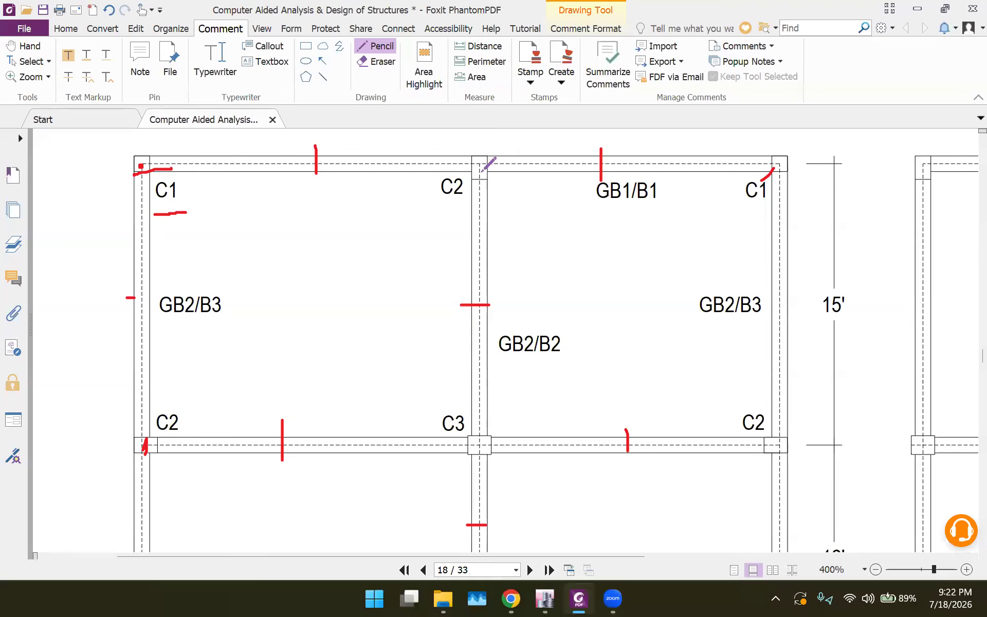
{"action": "scroll", "coordinate": [471, 283], "scroll_direction": "down", "scroll_amount": 4}
{"action": "left_click_drag", "start_coordinate": [477, 449], "coordinate": [483, 448]}
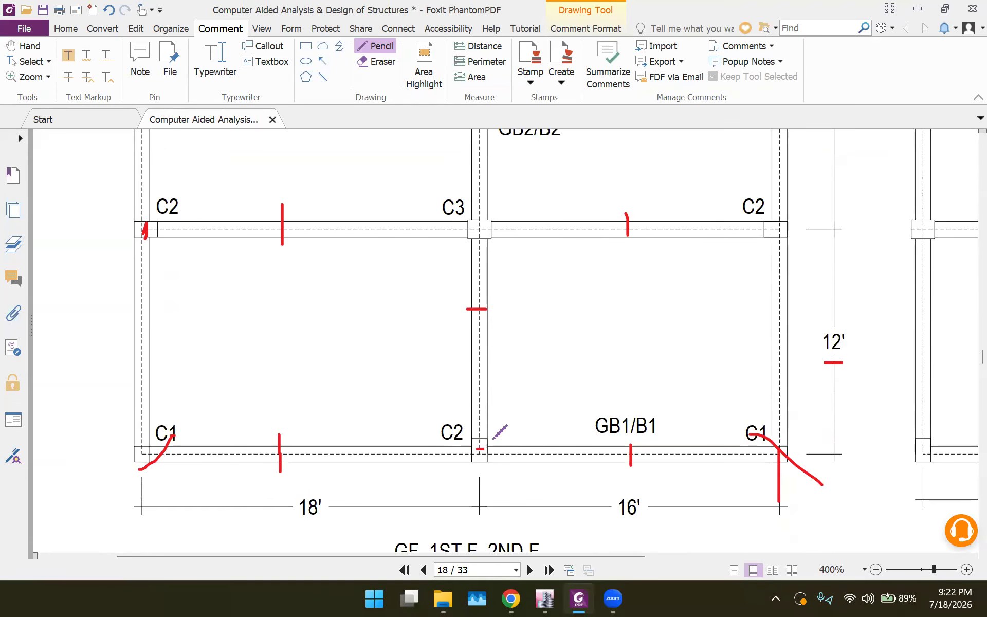
{"action": "left_click_drag", "start_coordinate": [776, 238], "coordinate": [785, 231]}
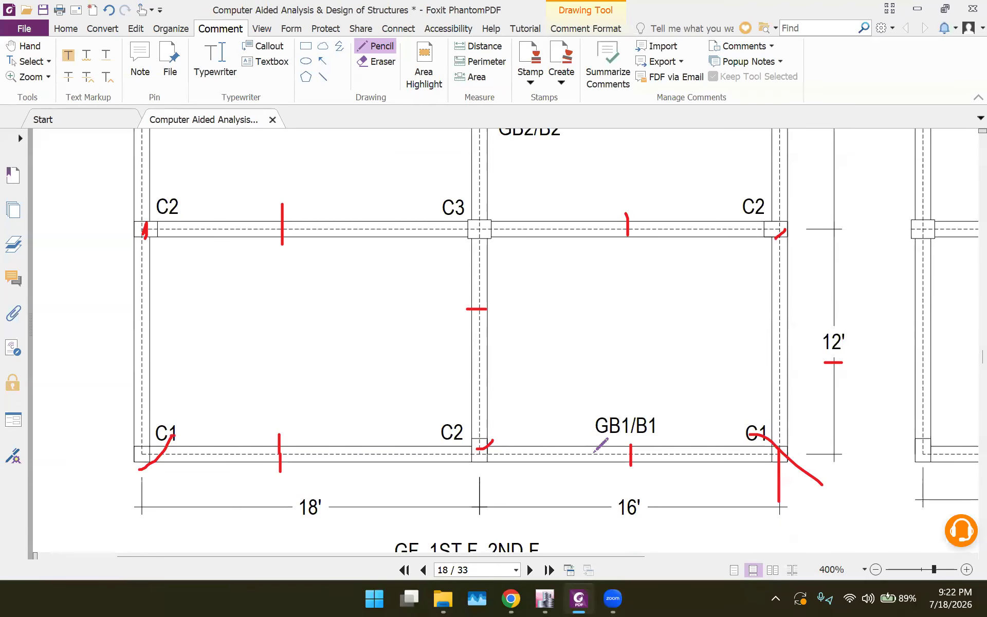
Step: Switch back to ETABS and set the property of the columns being drawn to C2
{"action": "left_click", "coordinate": [536, 593]}
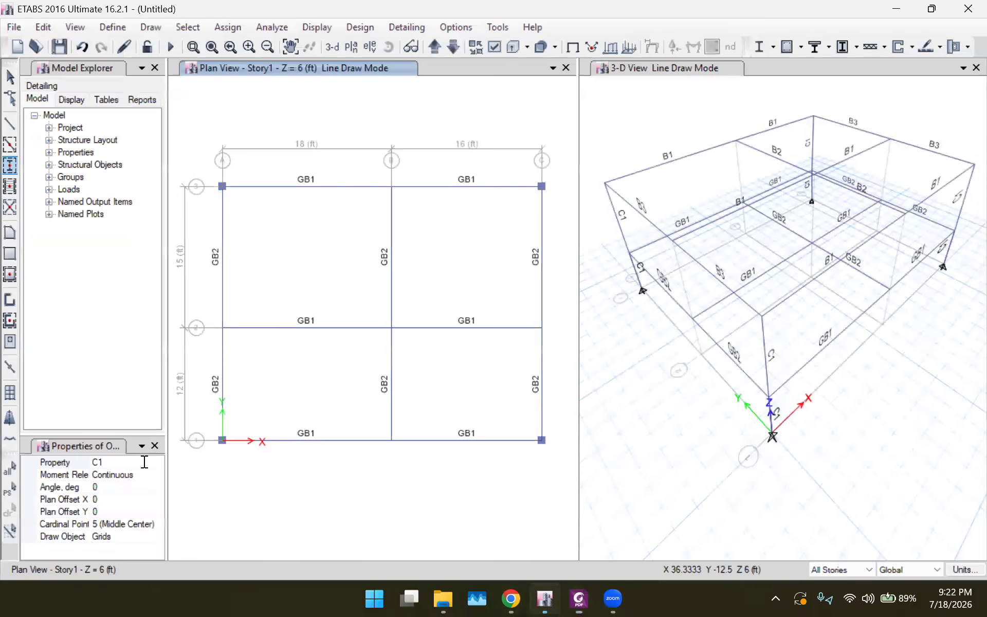
{"action": "left_click", "coordinate": [159, 461]}
{"action": "left_click", "coordinate": [158, 462]}
{"action": "left_click", "coordinate": [108, 524]}
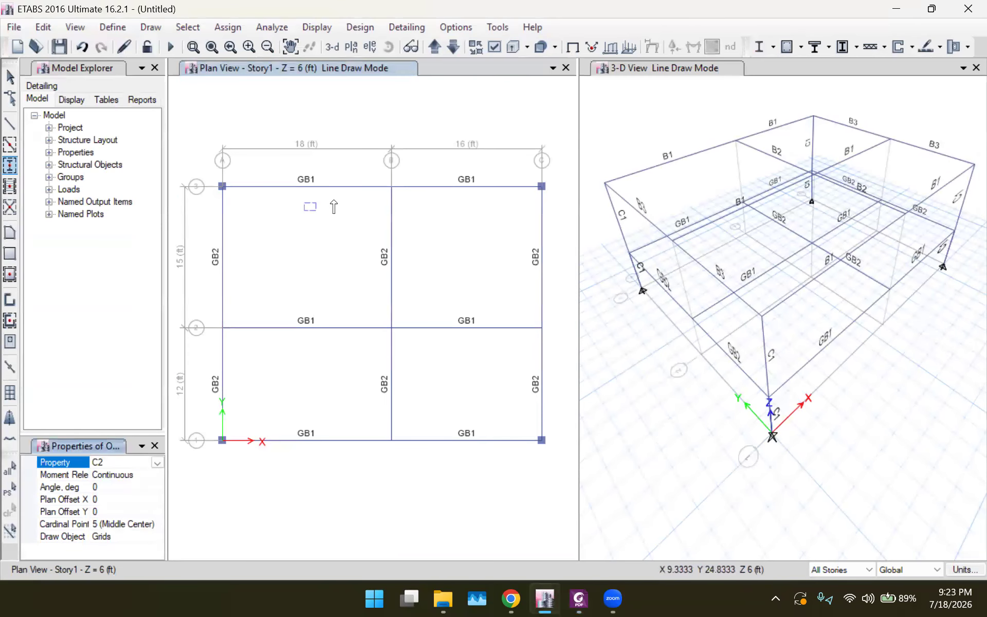
Step: Place a C2 column at grid point B3 with an angle of 0 degrees and leave the drawing mode
{"action": "scroll", "coordinate": [441, 231], "scroll_direction": "up", "scroll_amount": 5}
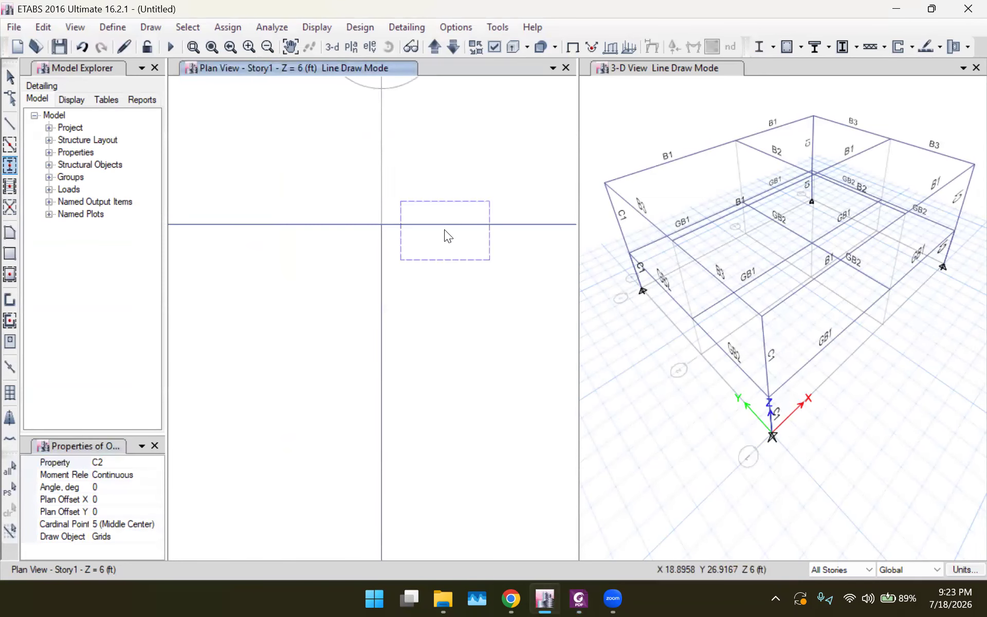
{"action": "scroll", "coordinate": [444, 229], "scroll_direction": "down", "scroll_amount": 3}
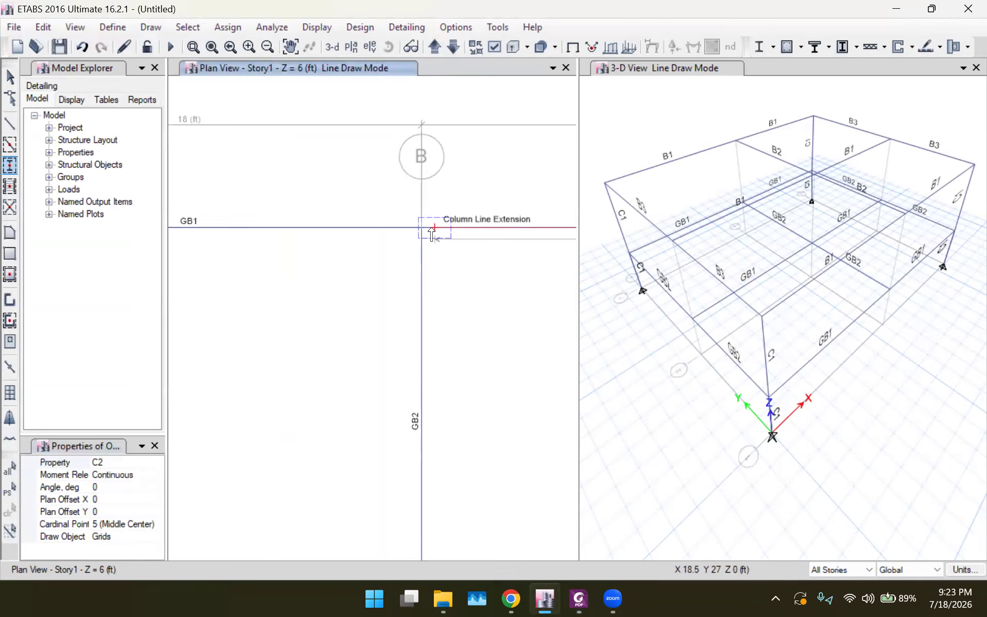
{"action": "scroll", "coordinate": [432, 232], "scroll_direction": "up", "scroll_amount": 3}
{"action": "left_click", "coordinate": [379, 237]}
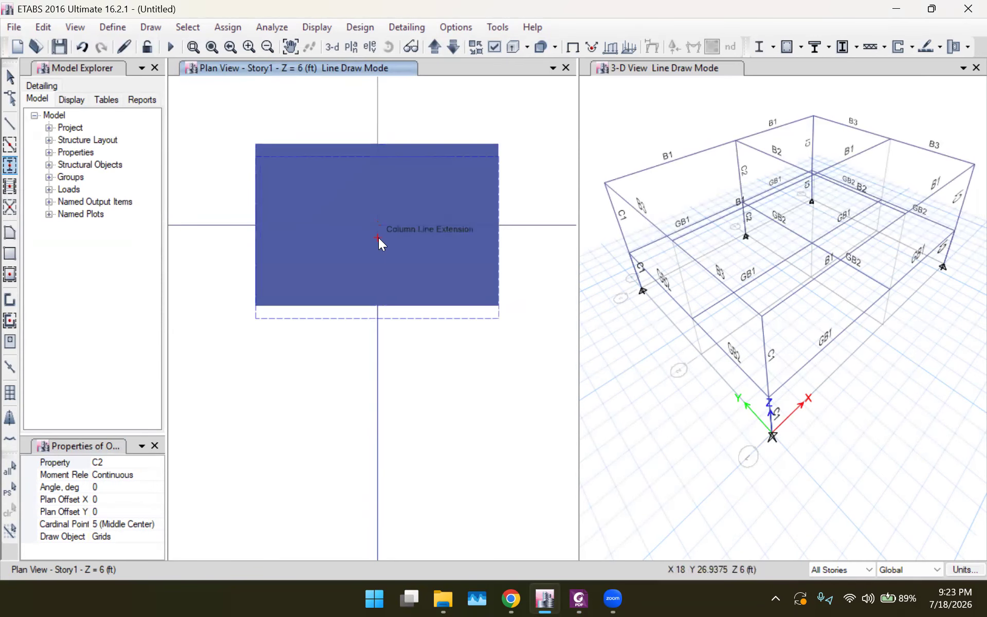
{"action": "key", "text": "Escape"}
{"action": "scroll", "coordinate": [378, 248], "scroll_direction": "down", "scroll_amount": 3}
{"action": "scroll", "coordinate": [377, 248], "scroll_direction": "up", "scroll_amount": 3}
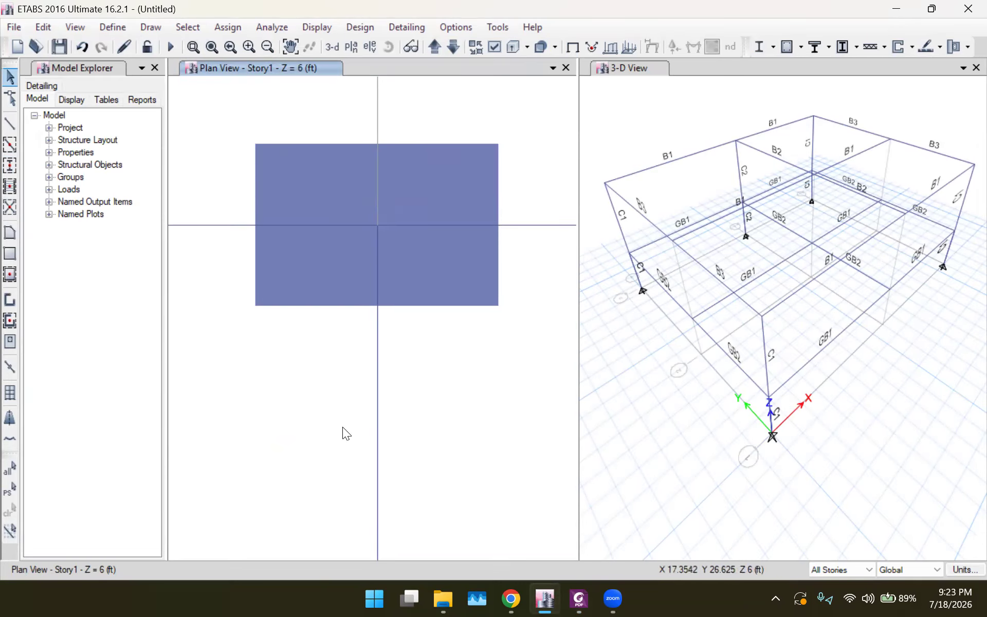
Step: Switch to the plan in Foxit PhantomPDF, outline the C2 column at grid B3 in pencil and sketch perpendicular lines above it
{"action": "left_click", "coordinate": [574, 596]}
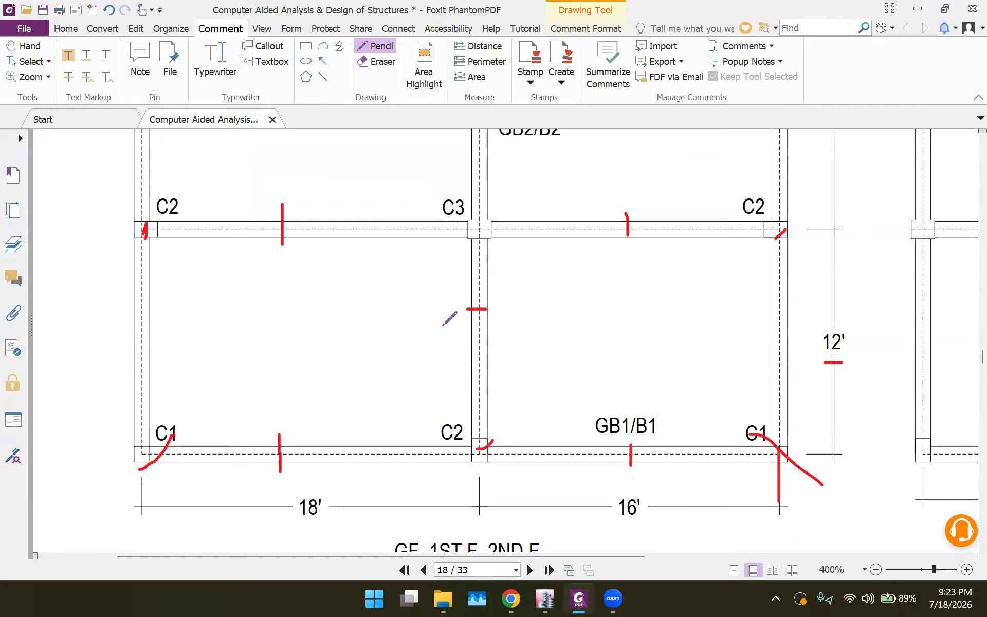
{"action": "scroll", "coordinate": [450, 318], "scroll_direction": "up", "scroll_amount": 5}
{"action": "scroll", "coordinate": [443, 325], "scroll_direction": "up", "scroll_amount": 1}
{"action": "mouse_move", "coordinate": [471, 246]}
{"action": "left_mouse_down"}
{"action": "mouse_move", "coordinate": [486, 270]}
{"action": "mouse_move", "coordinate": [481, 249]}
{"action": "left_mouse_up"}
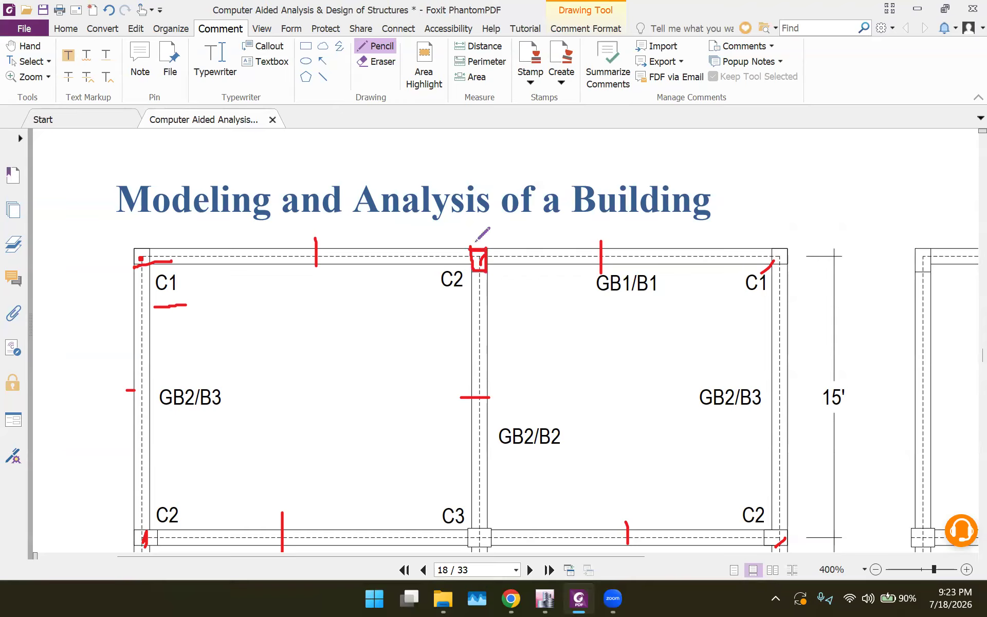
{"action": "mouse_move", "coordinate": [463, 221]}
{"action": "left_mouse_down"}
{"action": "mouse_move", "coordinate": [465, 236]}
{"action": "mouse_move", "coordinate": [492, 235]}
{"action": "mouse_move", "coordinate": [491, 221]}
{"action": "mouse_move", "coordinate": [498, 235]}
{"action": "left_mouse_up"}
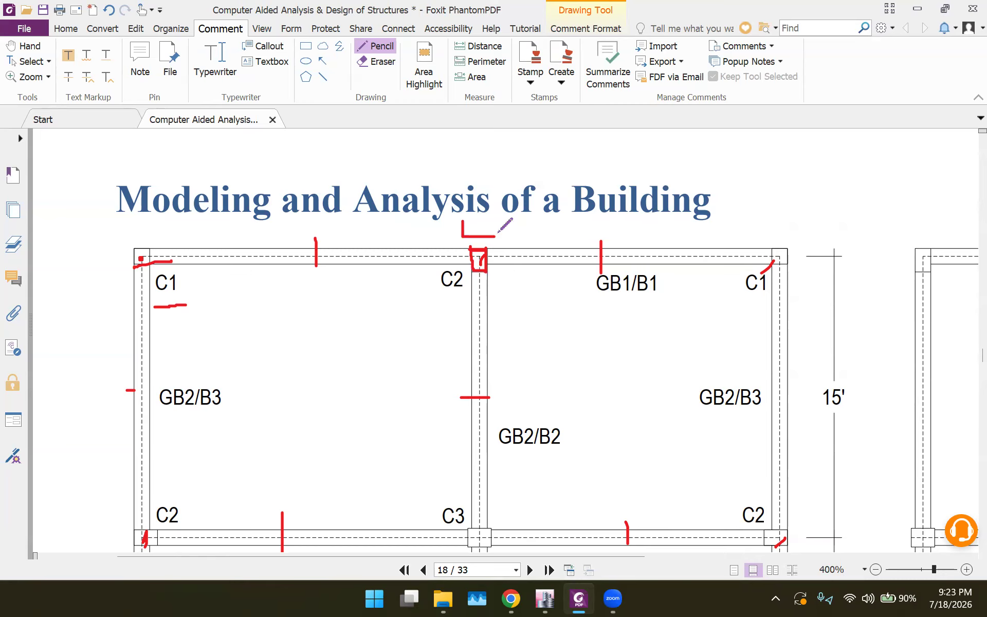
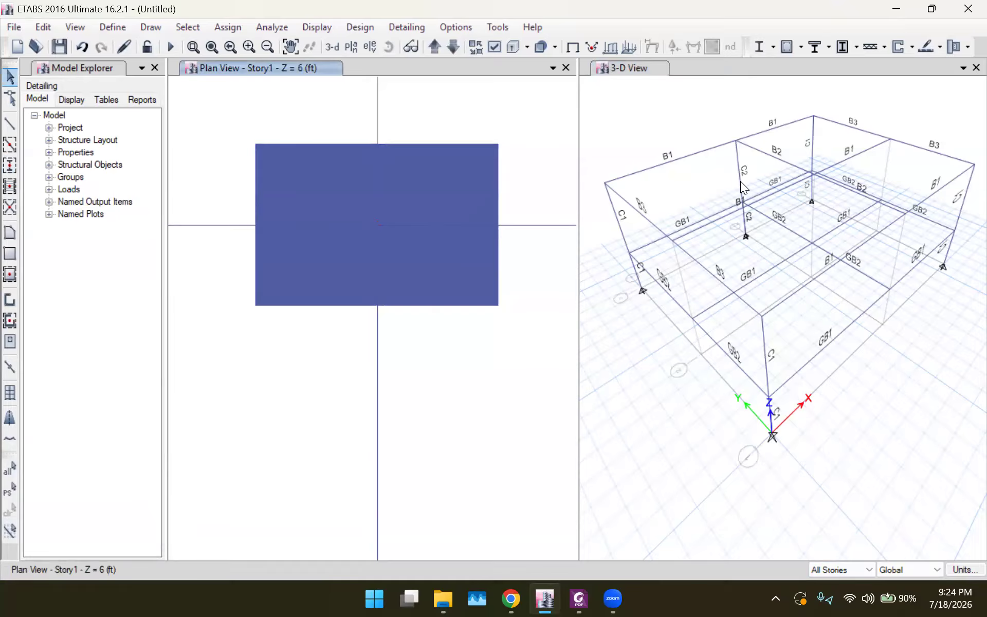
Step: Delete the C2 column at grid point B3
{"action": "key", "text": "Delete"}
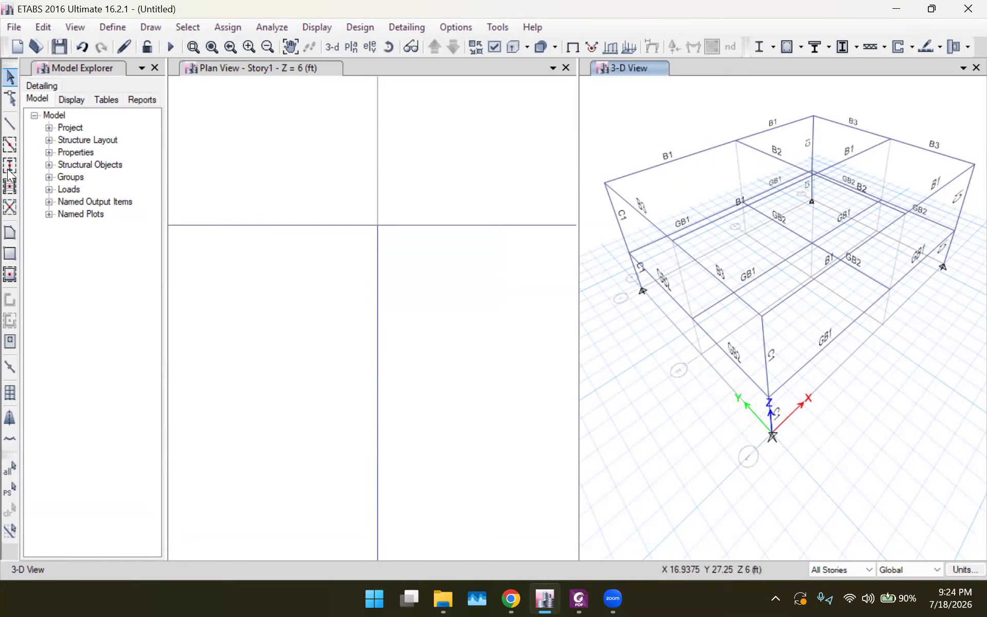
Step: Place a C2 column at grid point B3 with an angle of 90 degrees
{"action": "left_click", "coordinate": [9, 167]}
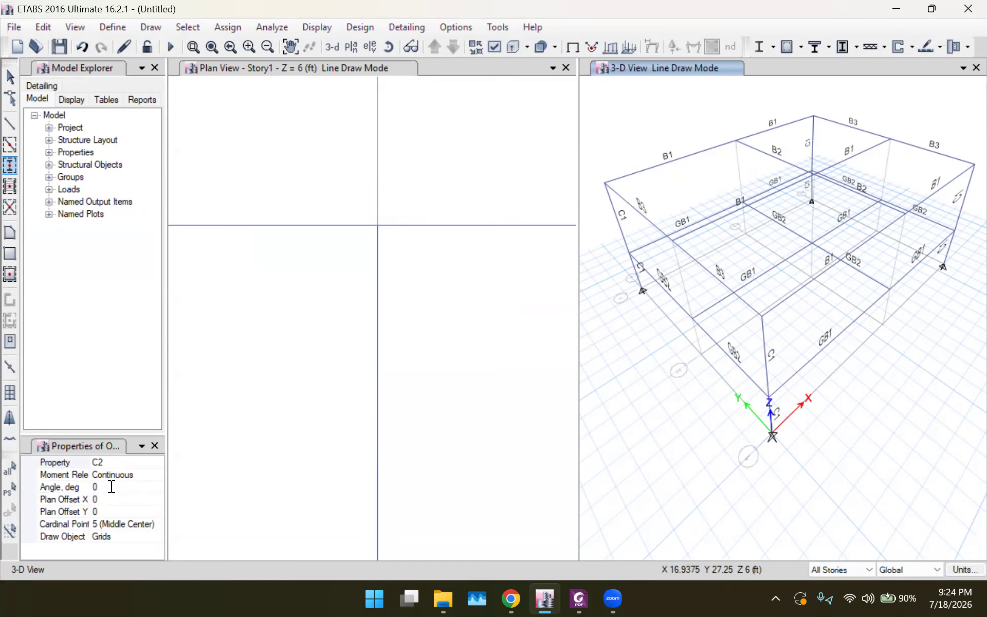
{"action": "left_click", "coordinate": [111, 487]}
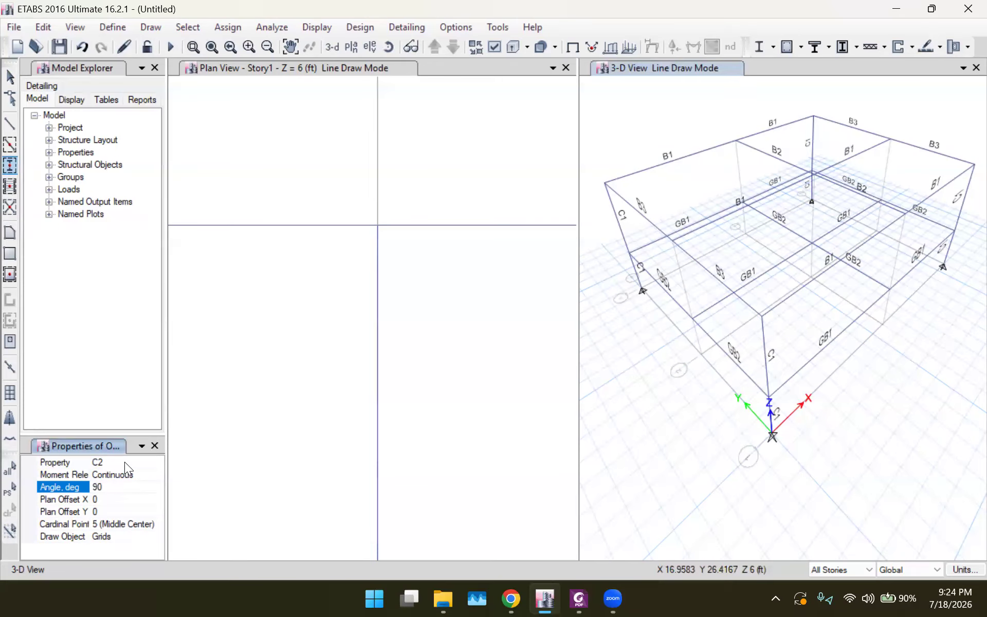
{"action": "left_click", "coordinate": [126, 478]}
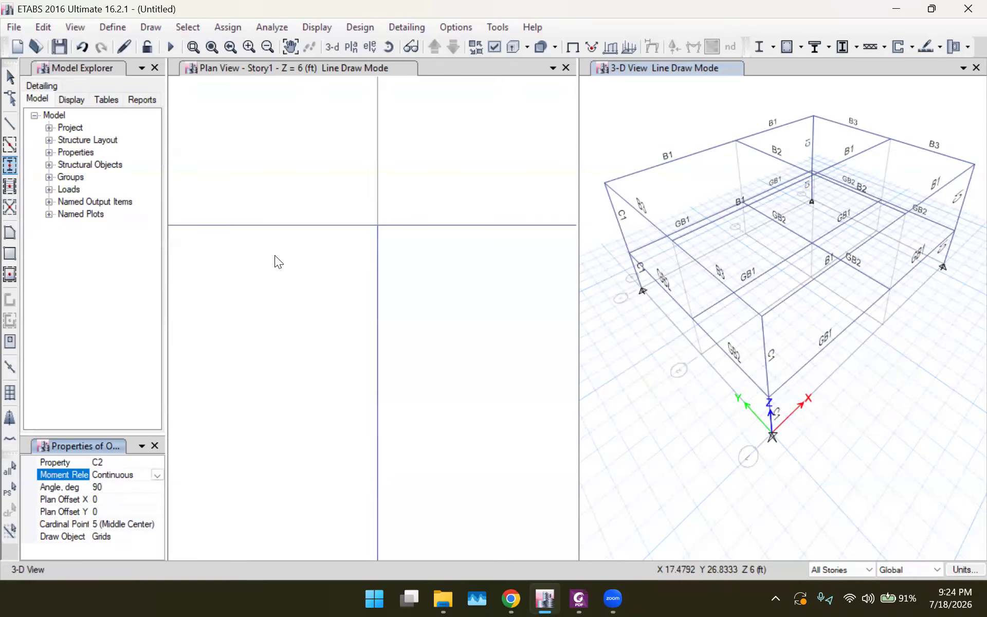
{"action": "left_click", "coordinate": [376, 226]}
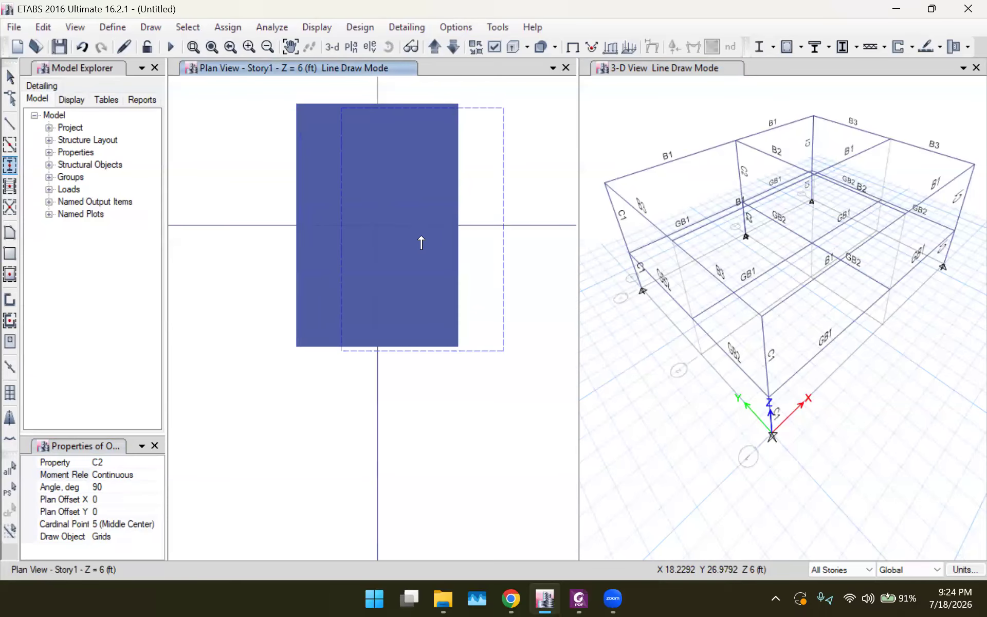
{"action": "scroll", "coordinate": [421, 243], "scroll_direction": "down", "scroll_amount": 3}
{"action": "scroll", "coordinate": [418, 238], "scroll_direction": "up", "scroll_amount": 3}
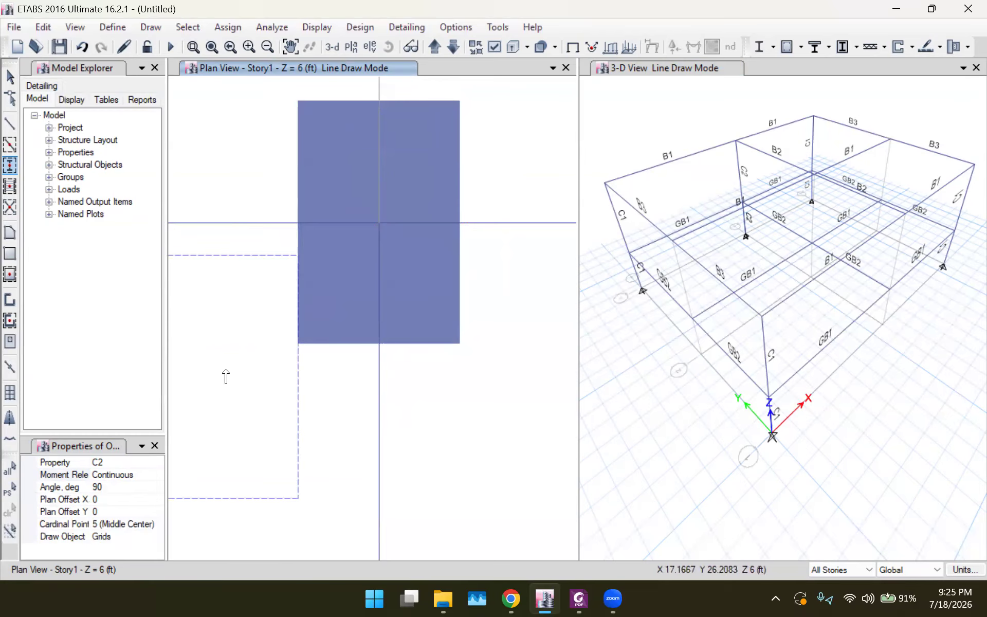
Step: Switch to the plan in Foxit PhantomPDF and mark the C2 column at grid point B1 in pencil
{"action": "left_click", "coordinate": [579, 598]}
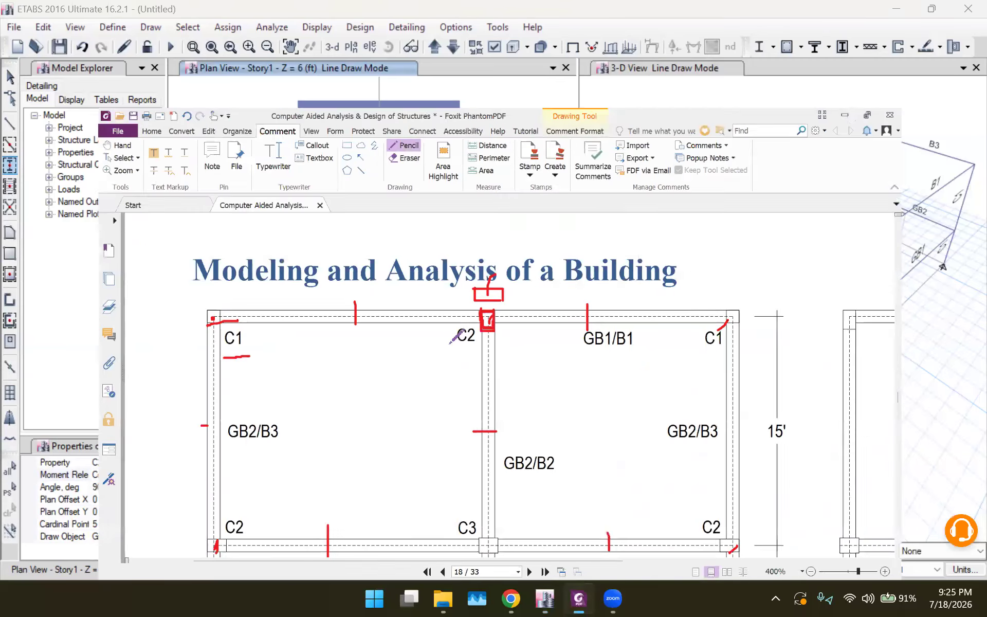
{"action": "scroll", "coordinate": [486, 351], "scroll_direction": "down", "scroll_amount": 5}
{"action": "mouse_move", "coordinate": [477, 356]}
{"action": "left_mouse_down"}
{"action": "mouse_move", "coordinate": [492, 348]}
{"action": "mouse_move", "coordinate": [470, 369]}
{"action": "mouse_move", "coordinate": [486, 370]}
{"action": "mouse_move", "coordinate": [487, 347]}
{"action": "left_mouse_up"}
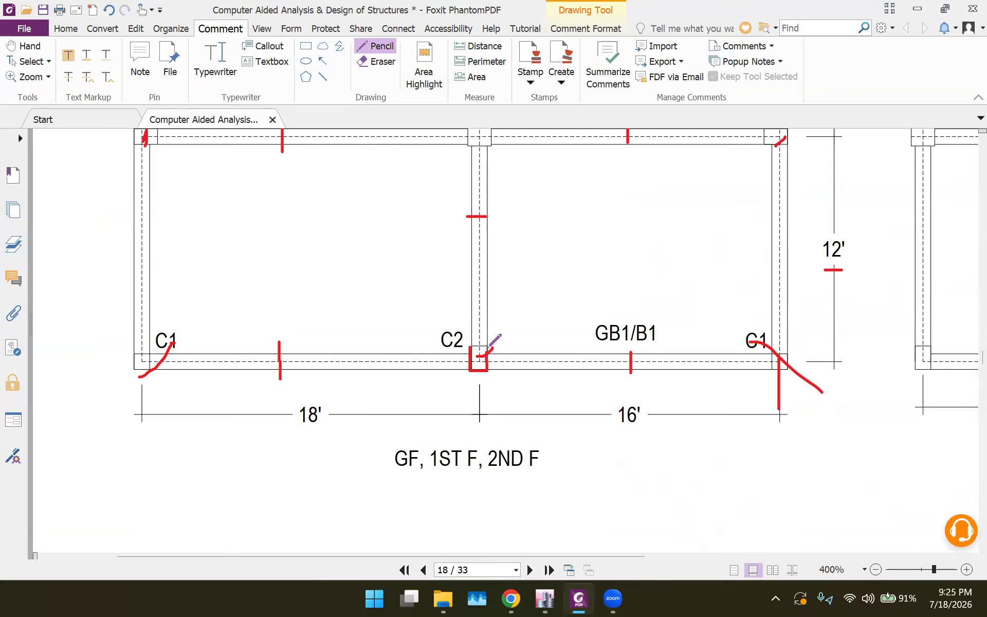
Step: Switch back to ETABS and place a C2 column at grid point B1, keeping the 90-degree angle
{"action": "left_click", "coordinate": [545, 598]}
{"action": "scroll", "coordinate": [343, 346], "scroll_direction": "down", "scroll_amount": 10}
{"action": "middle_click_drag", "start_coordinate": [340, 349], "coordinate": [454, 347]}
{"action": "scroll", "coordinate": [454, 347], "scroll_direction": "up", "scroll_amount": 3}
{"action": "scroll", "coordinate": [454, 348], "scroll_direction": "up", "scroll_amount": 8}
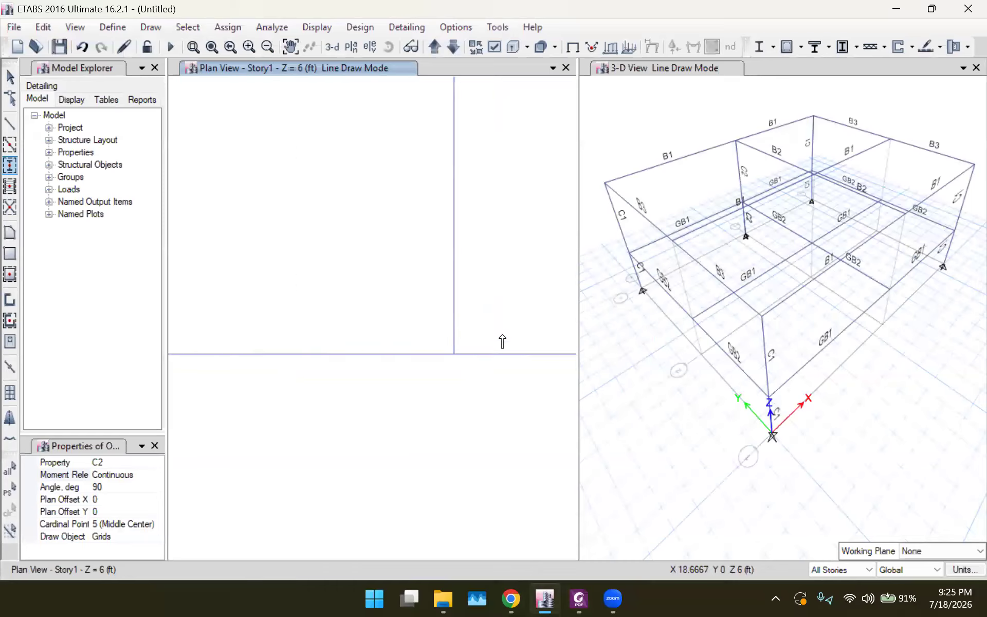
{"action": "left_click", "coordinate": [454, 354]}
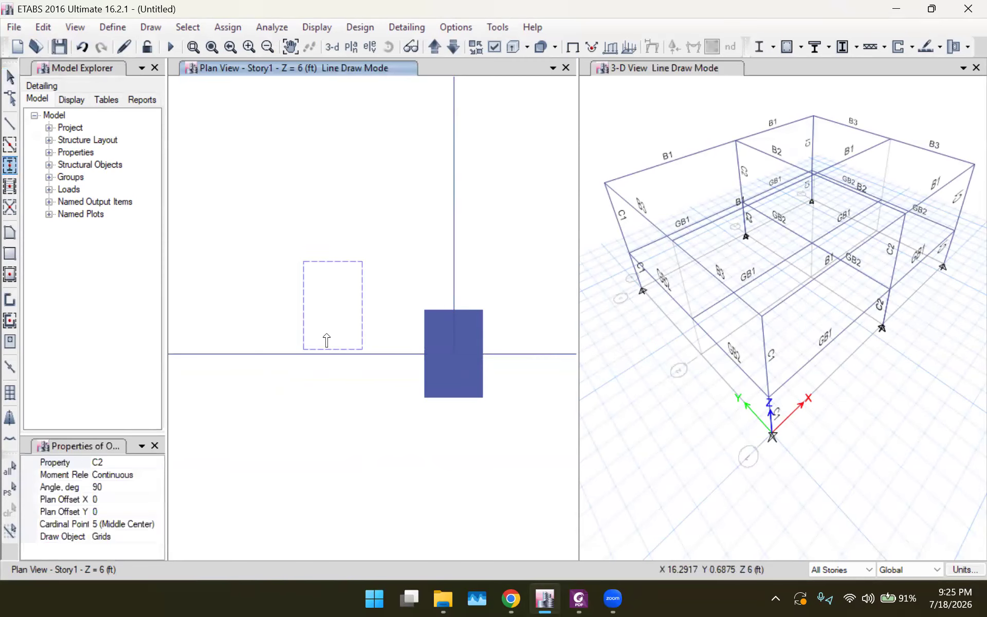
Step: Set the column angle to 0 degrees and place a C2 column at grid point A2
{"action": "left_click", "coordinate": [120, 487]}
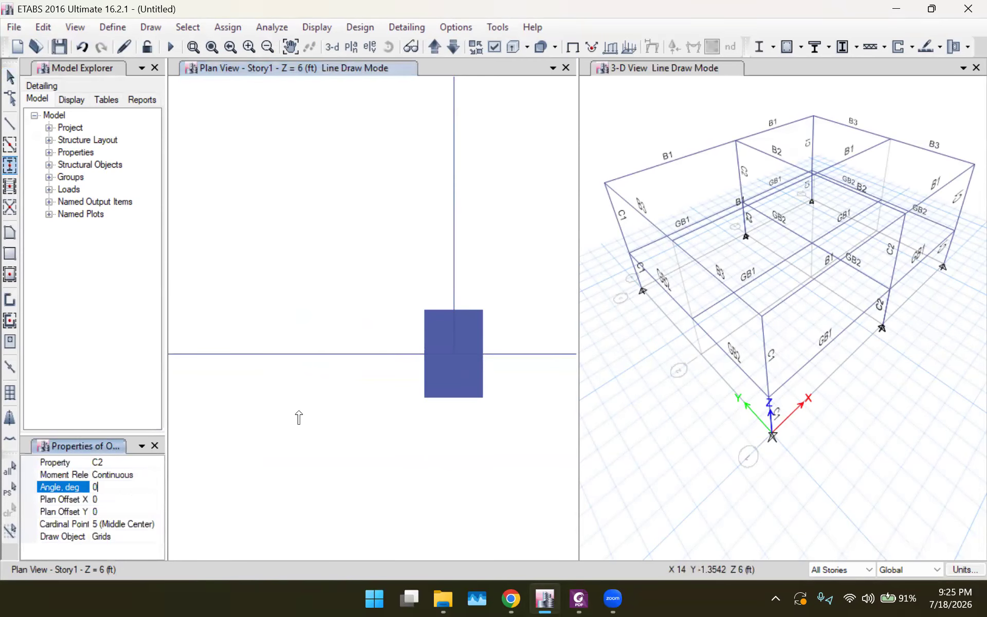
{"action": "scroll", "coordinate": [363, 340], "scroll_direction": "down", "scroll_amount": 5}
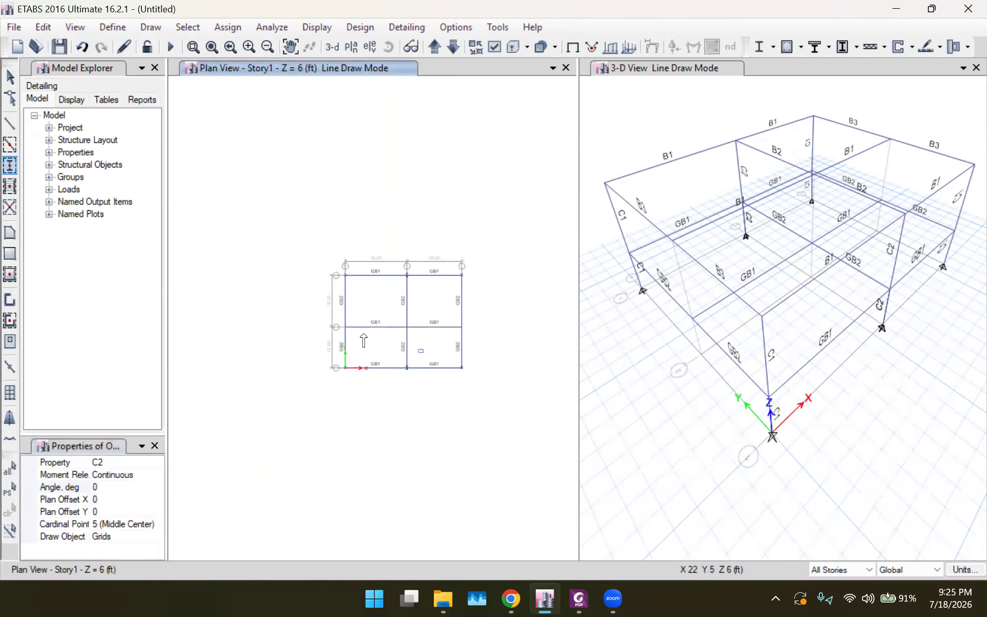
{"action": "scroll", "coordinate": [333, 337], "scroll_direction": "up", "scroll_amount": 6}
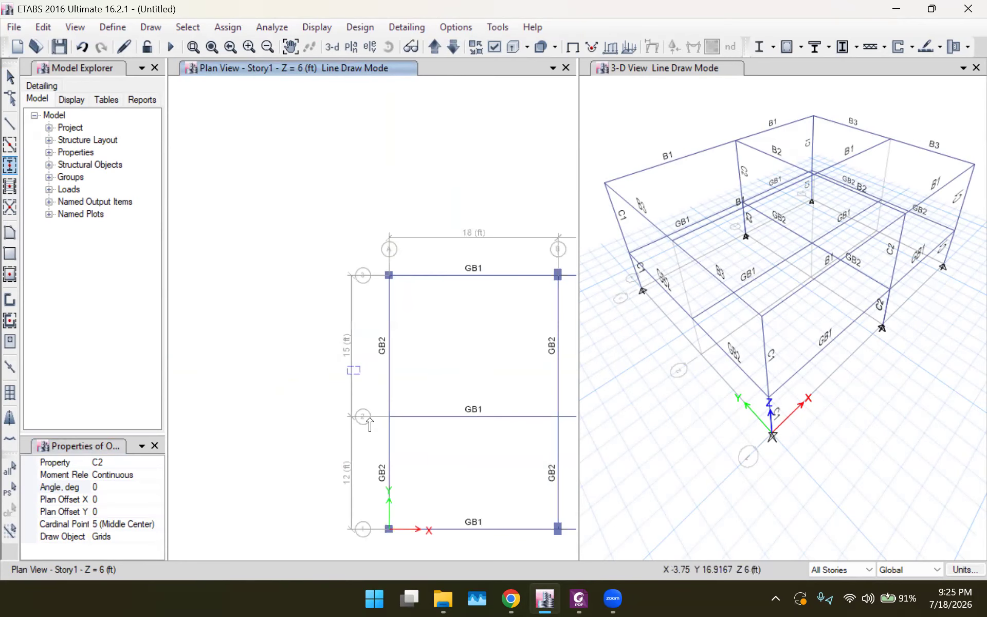
{"action": "scroll", "coordinate": [380, 391], "scroll_direction": "down", "scroll_amount": 4}
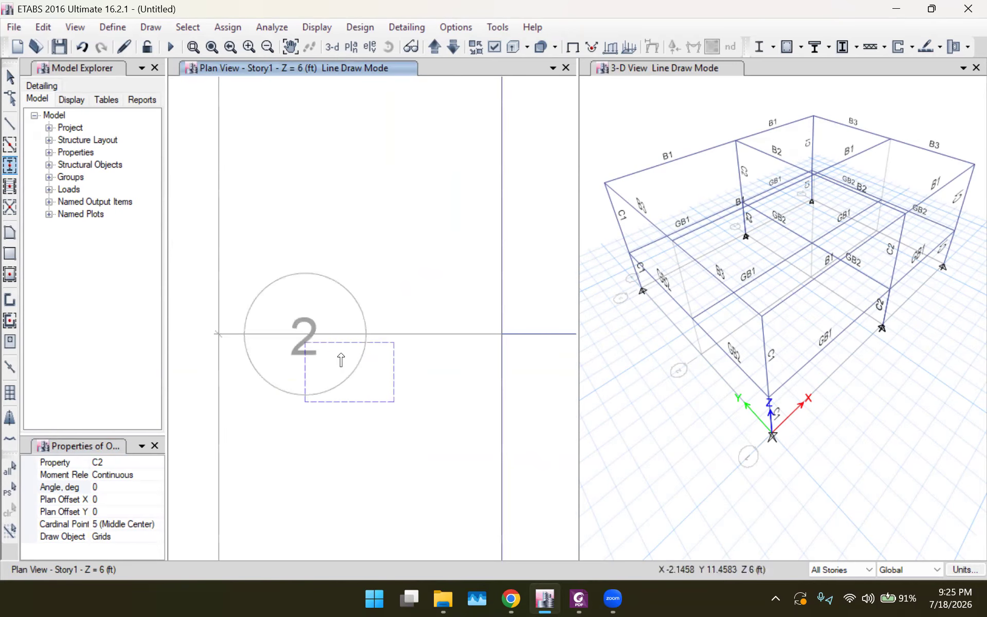
{"action": "scroll", "coordinate": [301, 352], "scroll_direction": "up", "scroll_amount": 1}
{"action": "scroll", "coordinate": [301, 352], "scroll_direction": "down", "scroll_amount": 2}
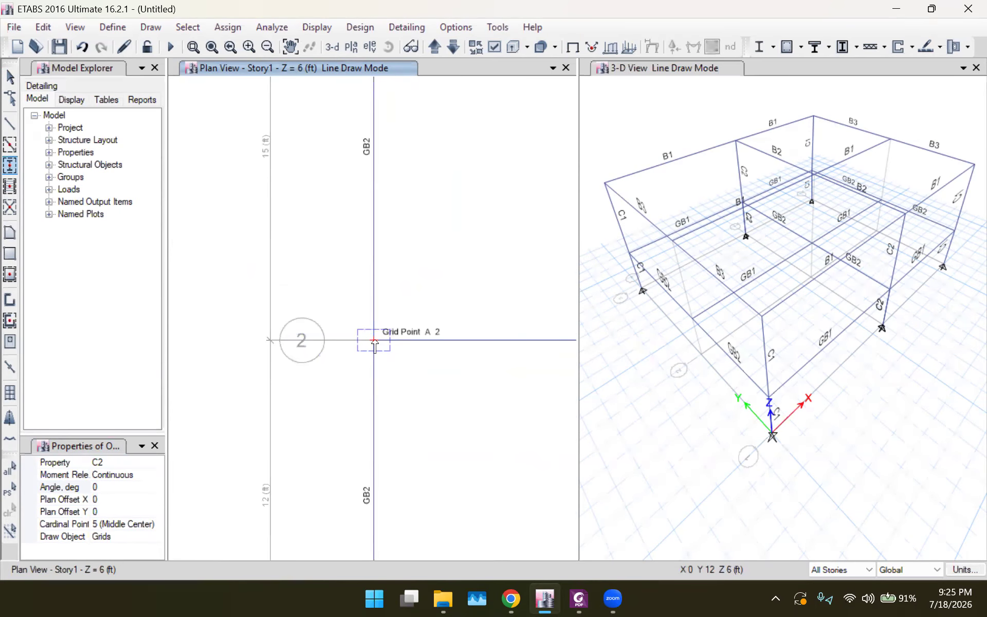
{"action": "left_click", "coordinate": [374, 341]}
{"action": "scroll", "coordinate": [378, 345], "scroll_direction": "down", "scroll_amount": 3}
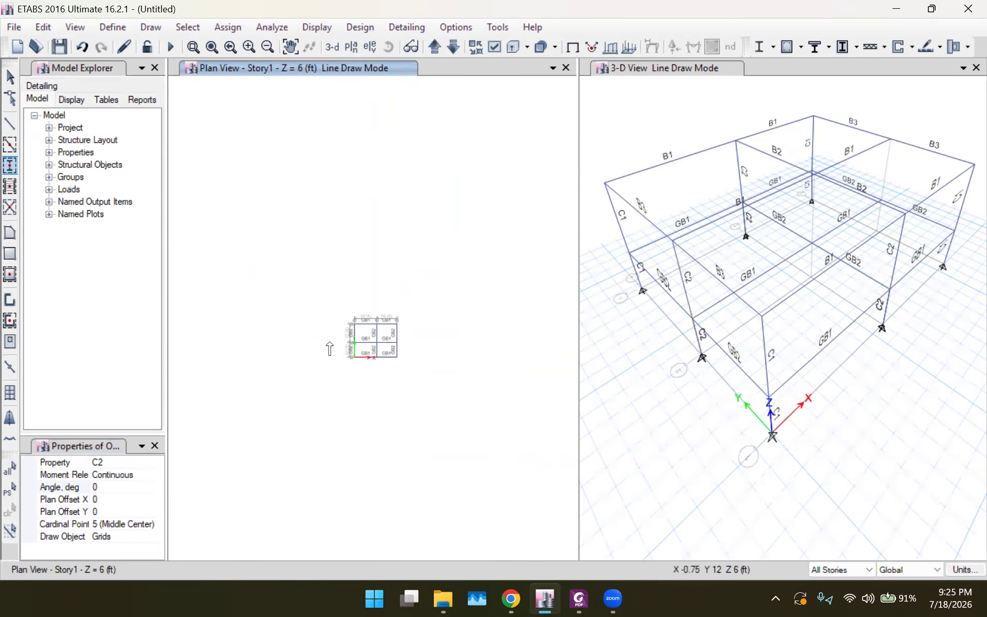
Step: Place a column with section C2 where grid lines C and 2 cross and leave the drawing mode
{"action": "scroll", "coordinate": [406, 334], "scroll_direction": "down", "scroll_amount": 2}
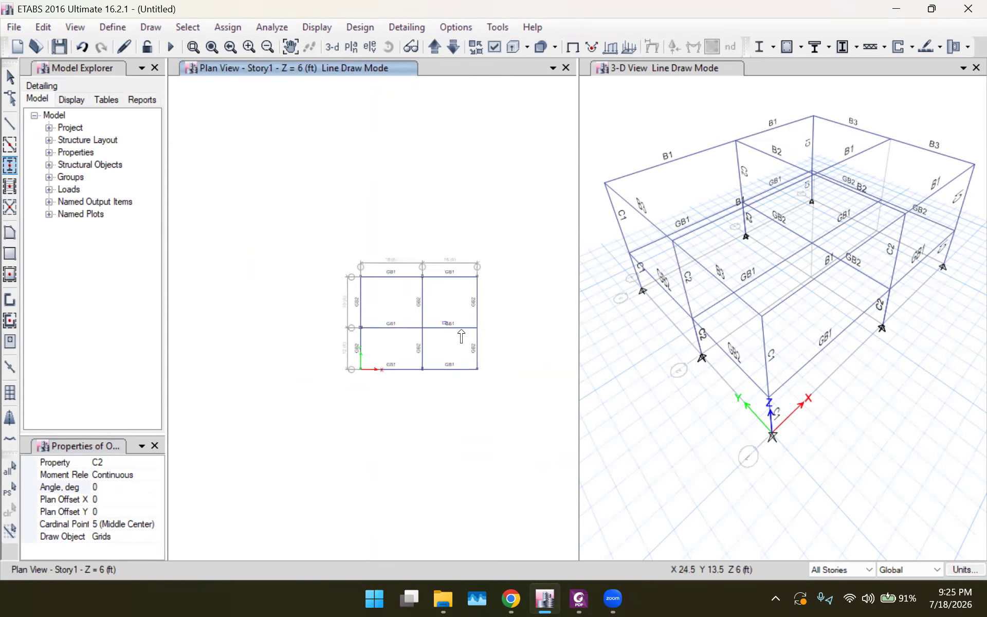
{"action": "scroll", "coordinate": [401, 333], "scroll_direction": "up", "scroll_amount": 2}
{"action": "left_click", "coordinate": [505, 324]}
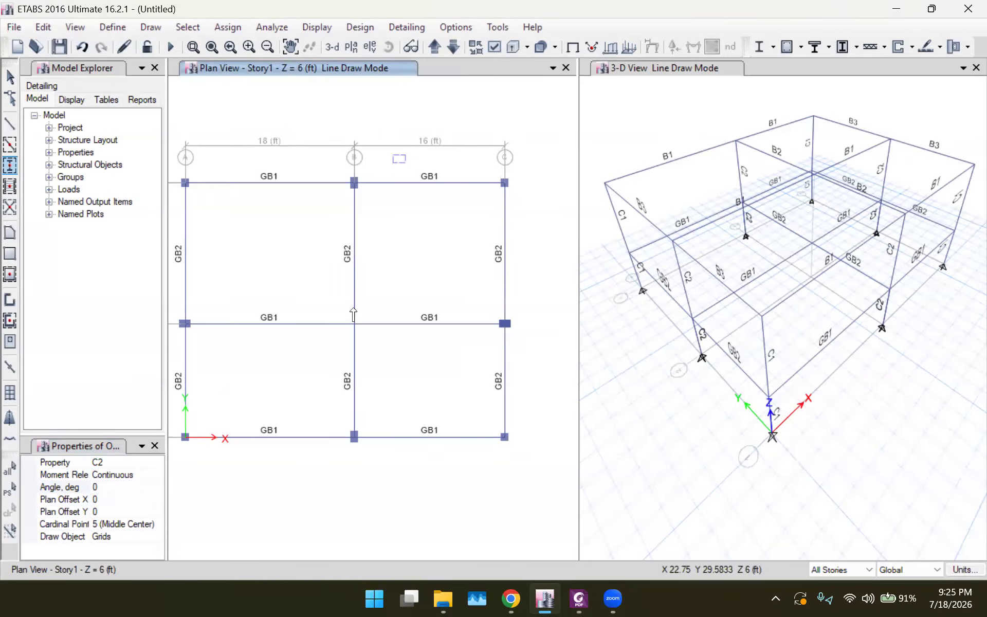
{"action": "key", "text": "Escape"}
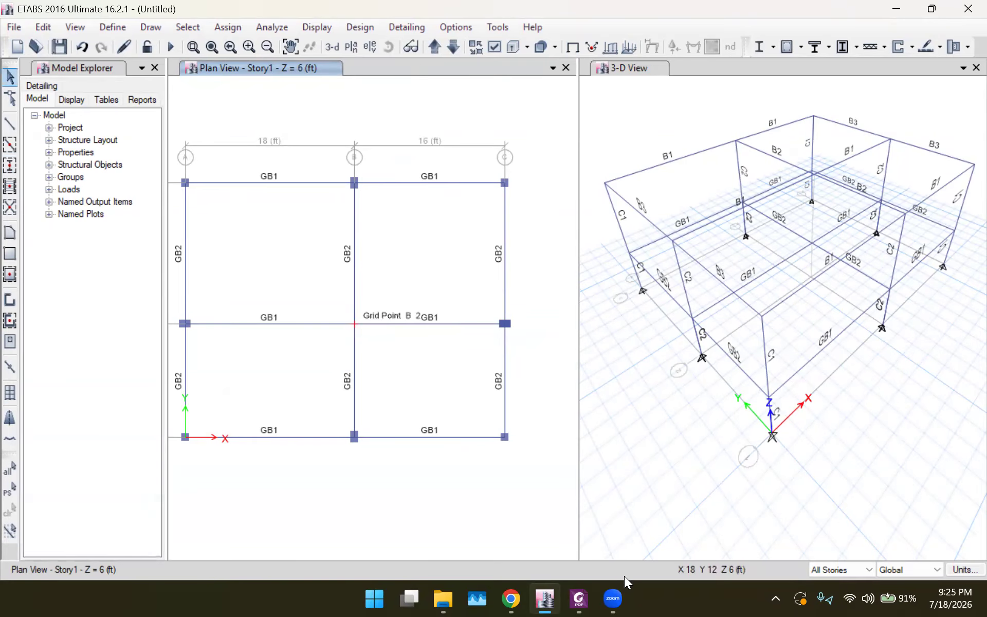
Step: Check the centre column in the Foxit PhantomPDF plan, return to ETABS and set the property of the columns being drawn to C3
{"action": "left_click", "coordinate": [579, 598]}
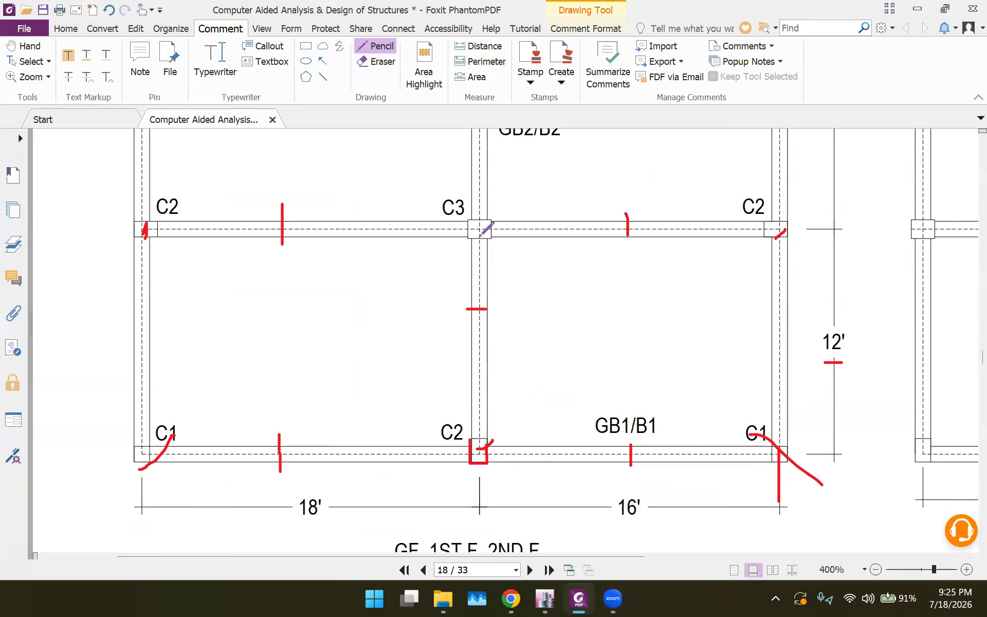
{"action": "left_click", "coordinate": [546, 598]}
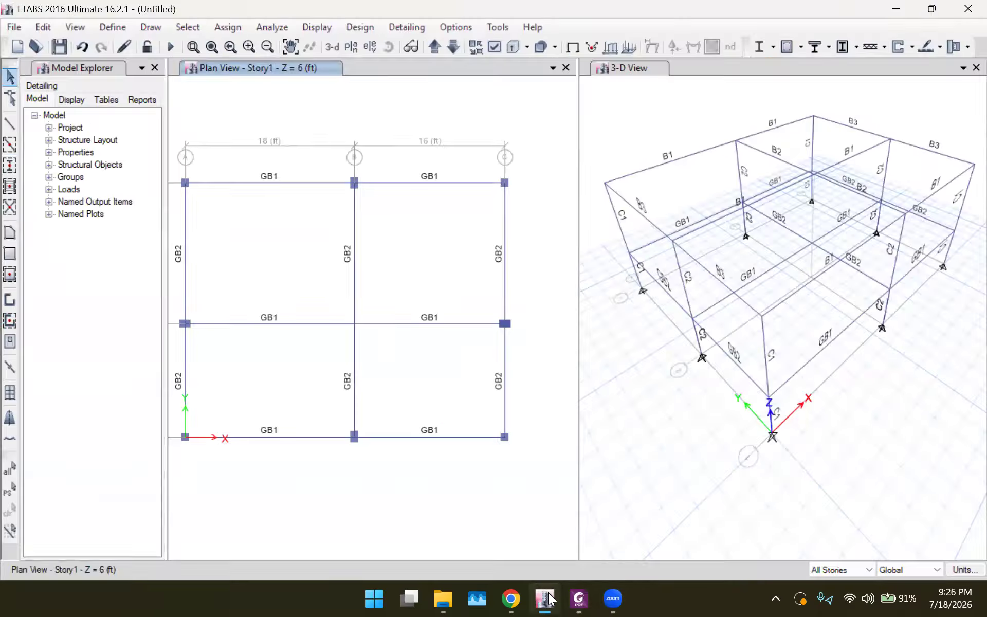
{"action": "left_click", "coordinate": [10, 166]}
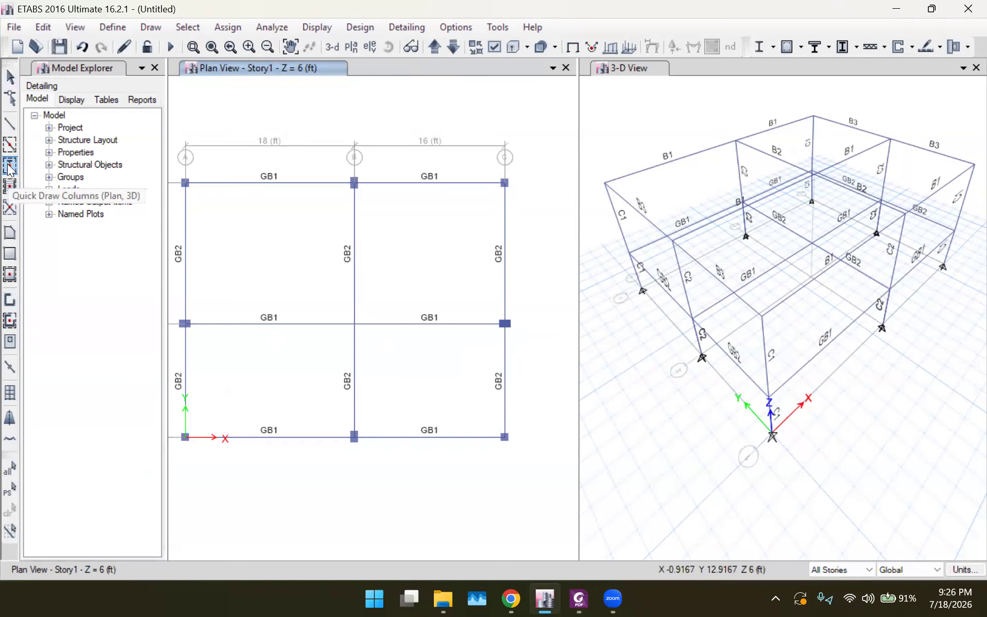
{"action": "left_click", "coordinate": [140, 462]}
{"action": "left_click", "coordinate": [156, 463]}
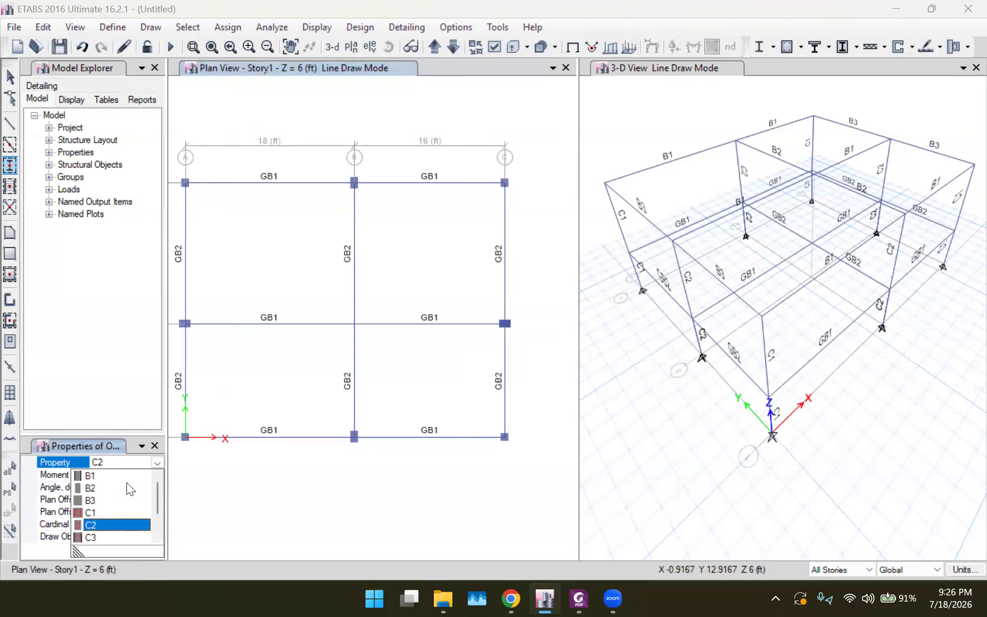
{"action": "left_click", "coordinate": [90, 538]}
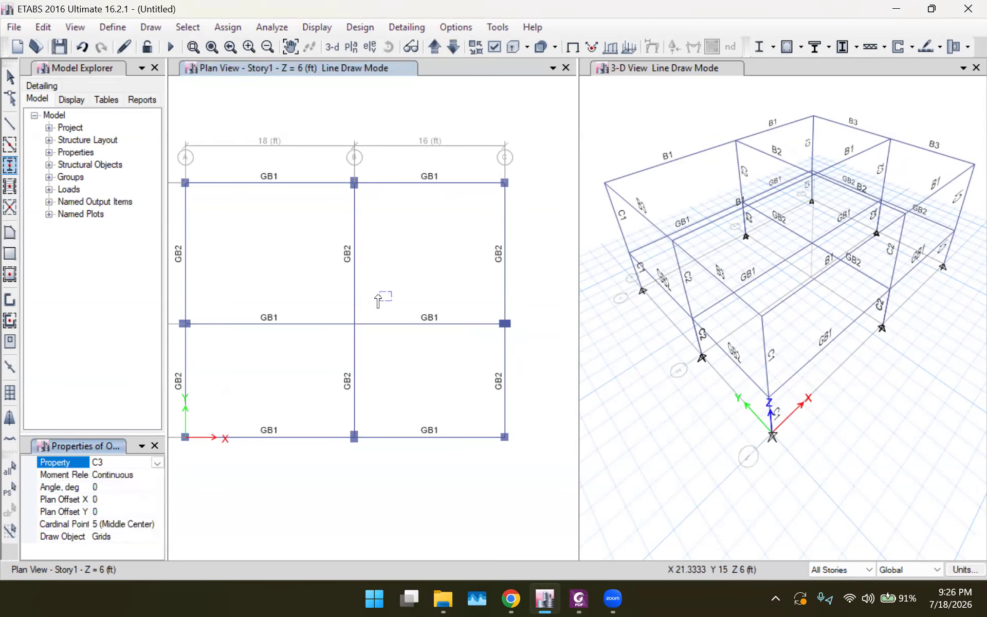
Step: Recheck the plan in Foxit PhantomPDF, place a C3 column at grid point B2 in ETABS with a 0-degree angle and leave the drawing mode
{"action": "scroll", "coordinate": [383, 344], "scroll_direction": "up", "scroll_amount": 2}
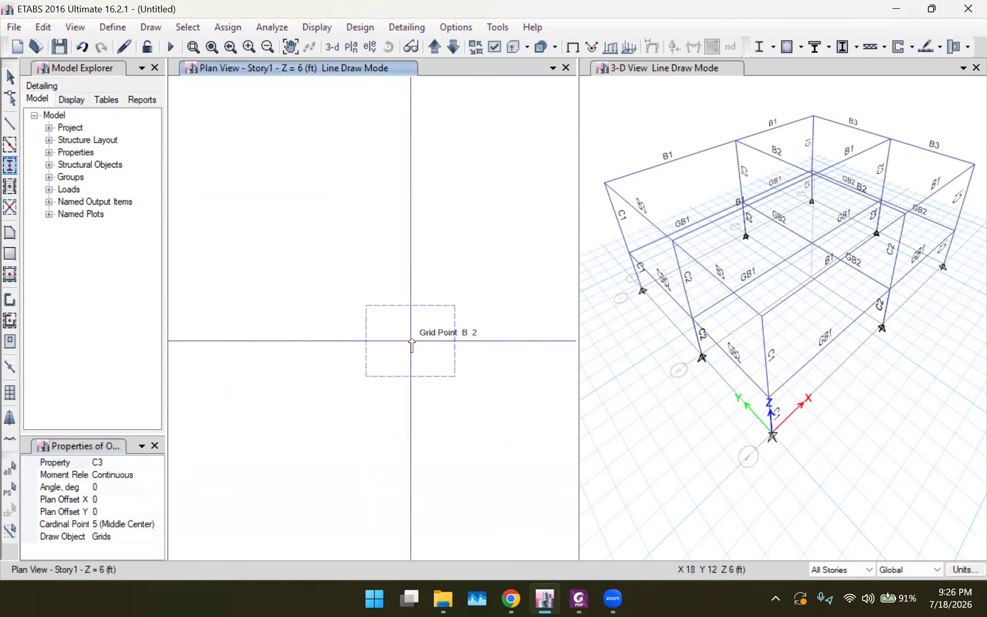
{"action": "left_click", "coordinate": [581, 598]}
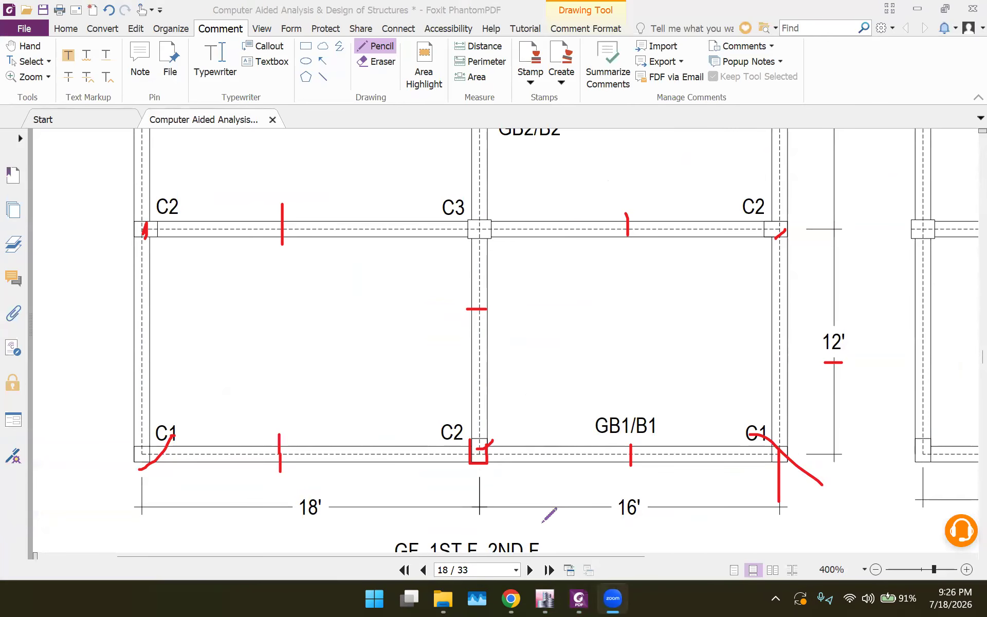
{"action": "left_click", "coordinate": [544, 598]}
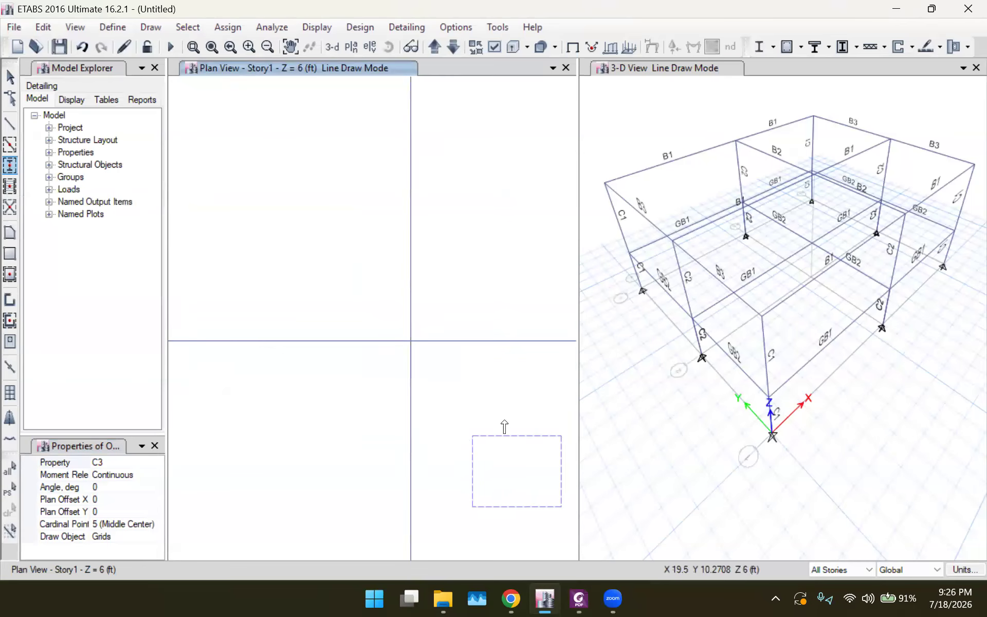
{"action": "left_click", "coordinate": [411, 341]}
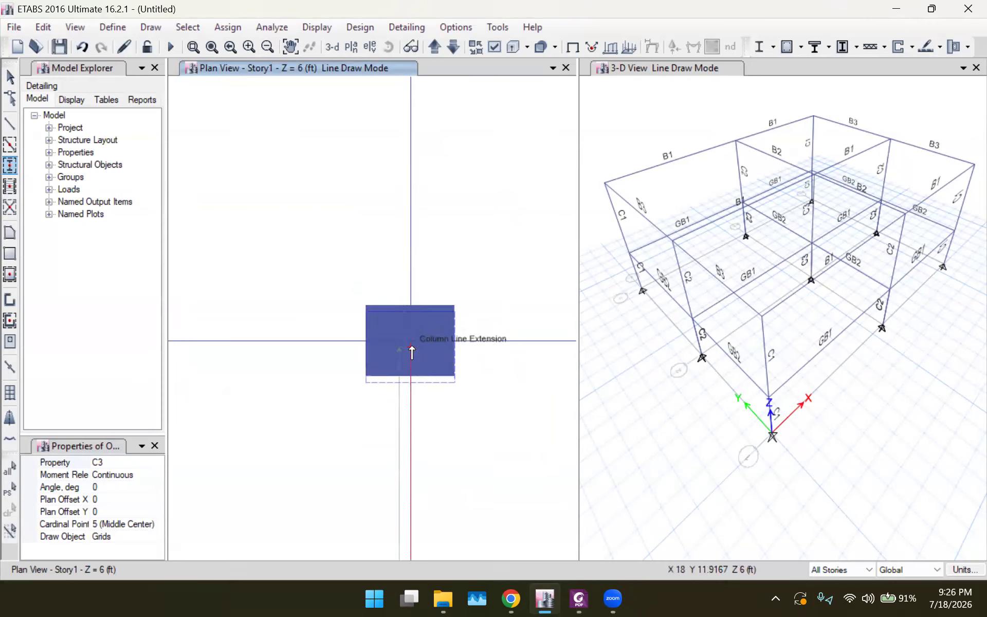
{"action": "key", "text": "Escape"}
{"action": "scroll", "coordinate": [386, 357], "scroll_direction": "down", "scroll_amount": 5}
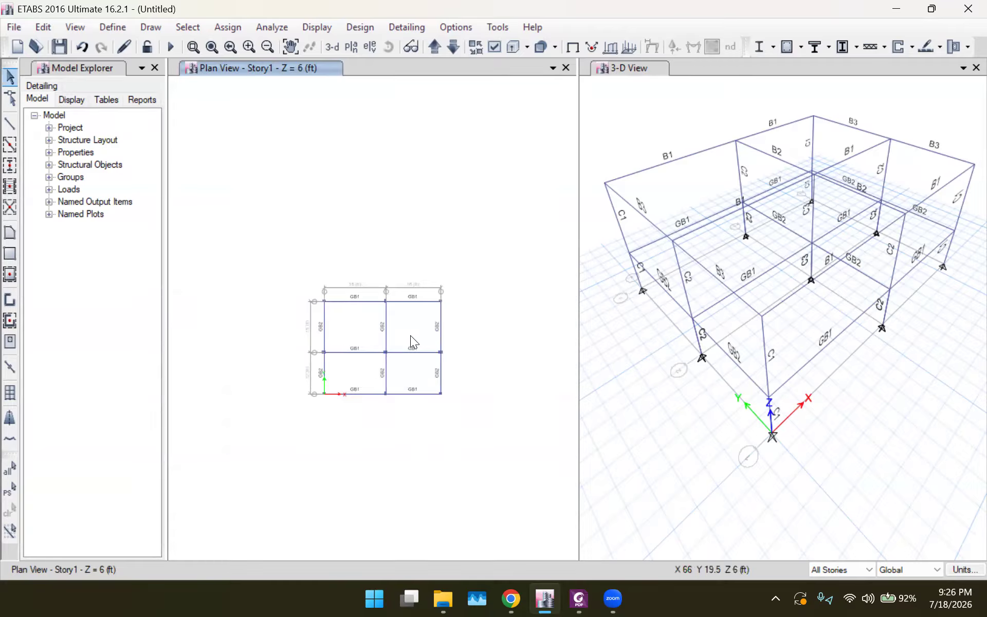
{"action": "scroll", "coordinate": [357, 346], "scroll_direction": "up", "scroll_amount": 3}
{"action": "scroll", "coordinate": [358, 345], "scroll_direction": "down", "scroll_amount": 3}
{"action": "scroll", "coordinate": [366, 342], "scroll_direction": "up", "scroll_amount": 3}
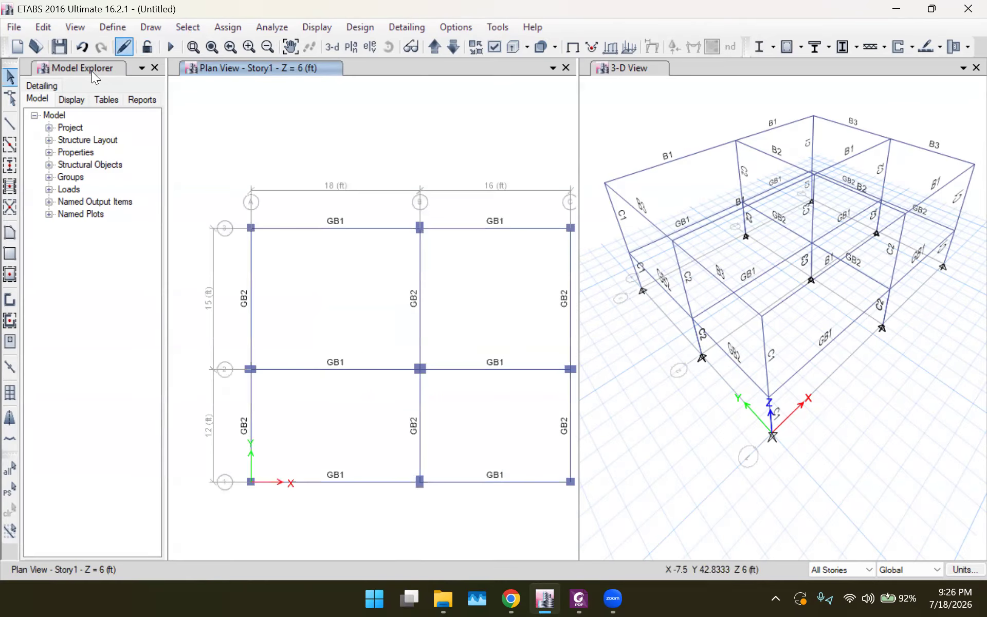
Step: Start quick drawing of floor areas and set their property to Slab5in
{"action": "left_click", "coordinate": [10, 280]}
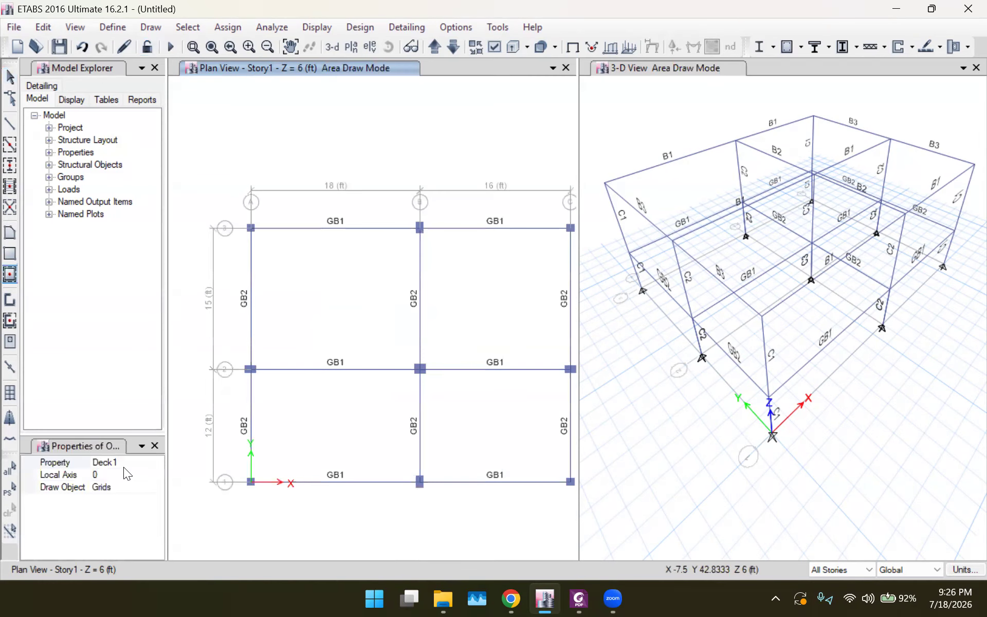
{"action": "left_click", "coordinate": [158, 464]}
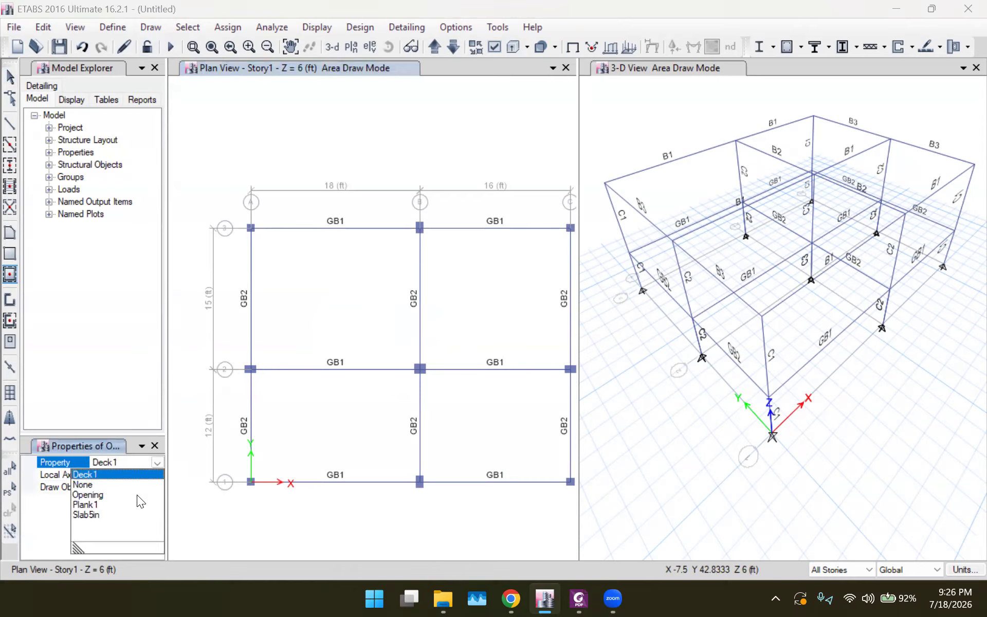
{"action": "left_click", "coordinate": [105, 515]}
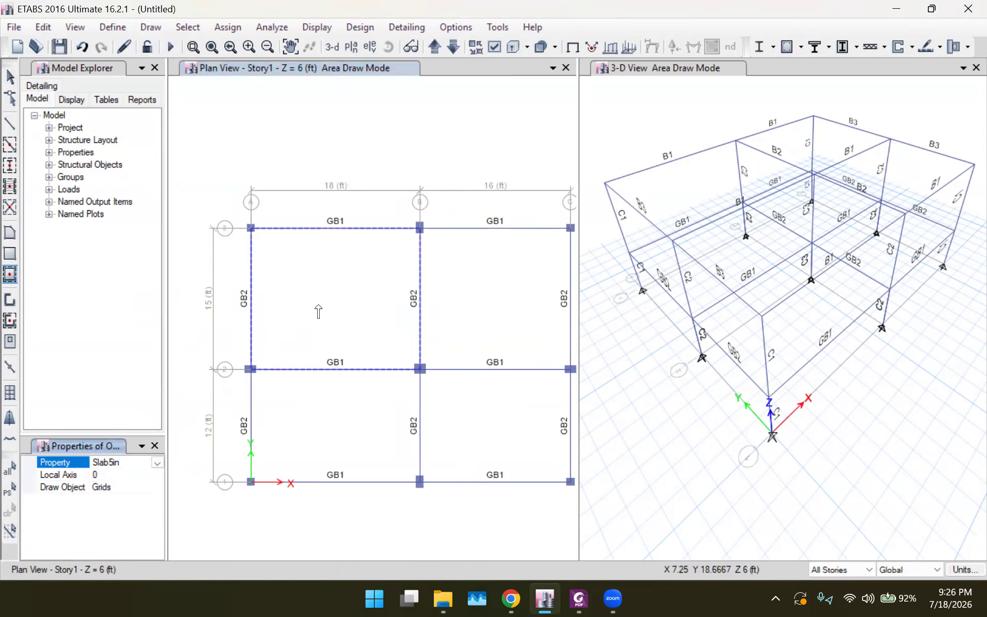
Step: Try a Slab5in floor on all stories in the bay between grids A-B and 2-3, and undo it
{"action": "left_click", "coordinate": [336, 312]}
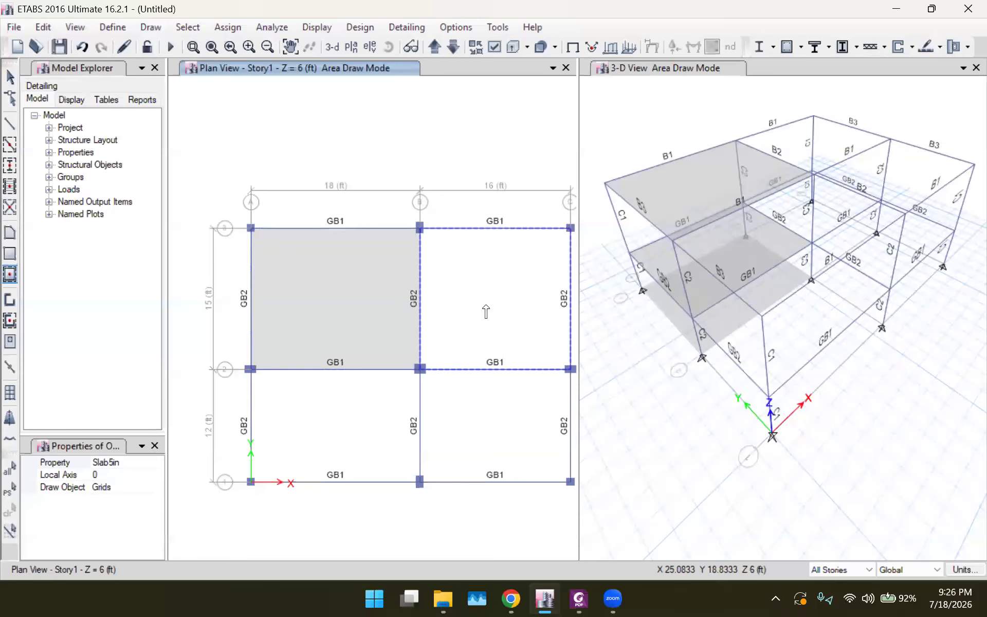
{"action": "left_click", "coordinate": [79, 49]}
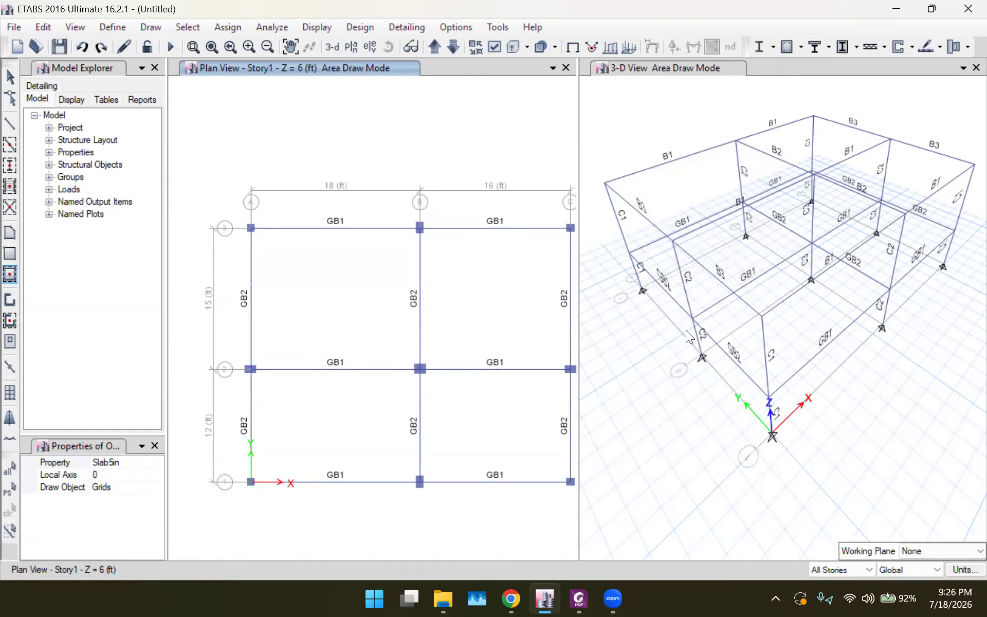
Step: Restrict drawing to One Story and place a Slab5in floor on Story1 in the bay between grids A-B and 2-3
{"action": "left_click", "coordinate": [827, 571]}
{"action": "left_click", "coordinate": [827, 584]}
{"action": "left_click", "coordinate": [340, 285]}
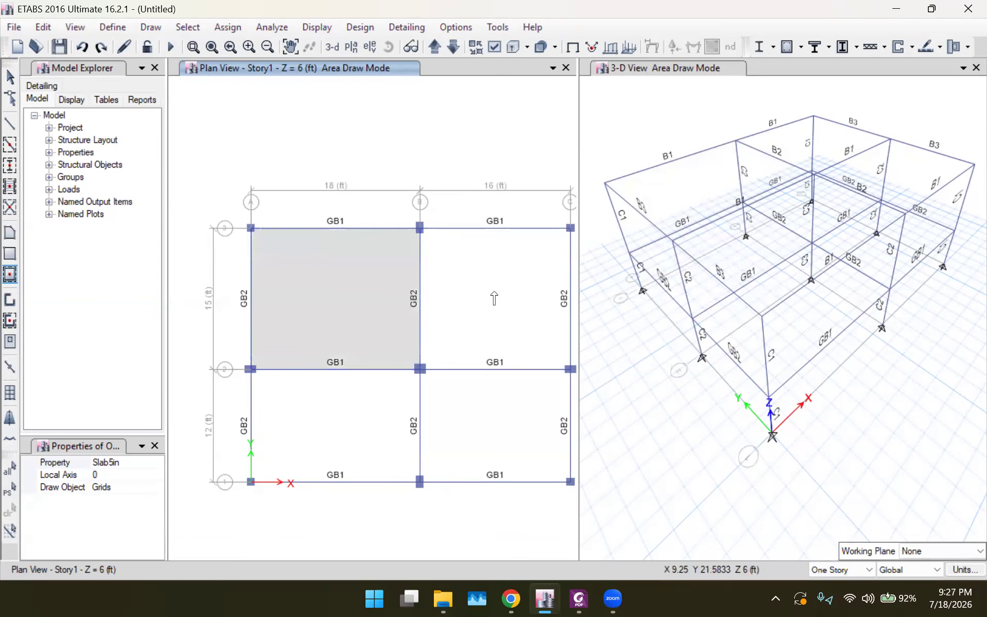
Step: Place Slab5in floors in the three remaining empty bays of the Story1 plan
{"action": "left_click", "coordinate": [482, 316]}
{"action": "left_click", "coordinate": [368, 445]}
{"action": "left_click", "coordinate": [478, 443]}
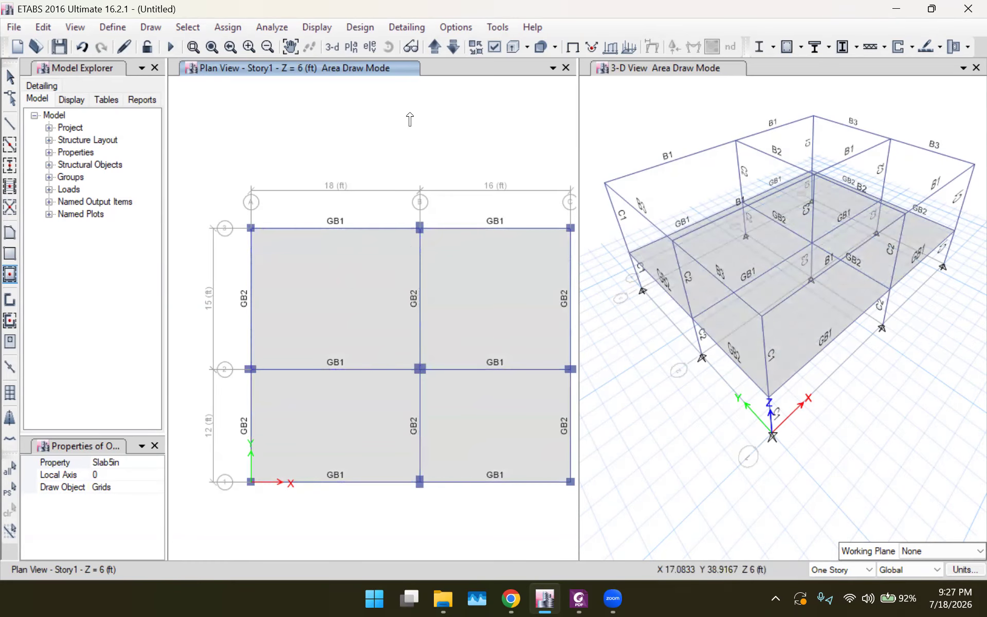
Step: Move the plan up to Story2, place Slab5in floors in all four bays, and leave the drawing mode
{"action": "left_click", "coordinate": [434, 46]}
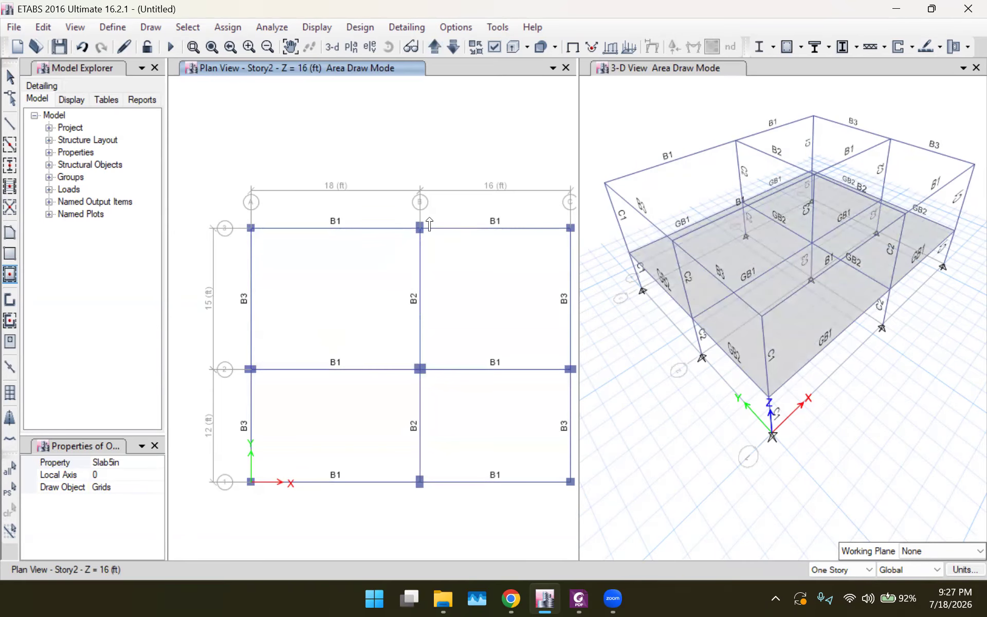
{"action": "left_click", "coordinate": [354, 282]}
{"action": "left_click", "coordinate": [494, 285]}
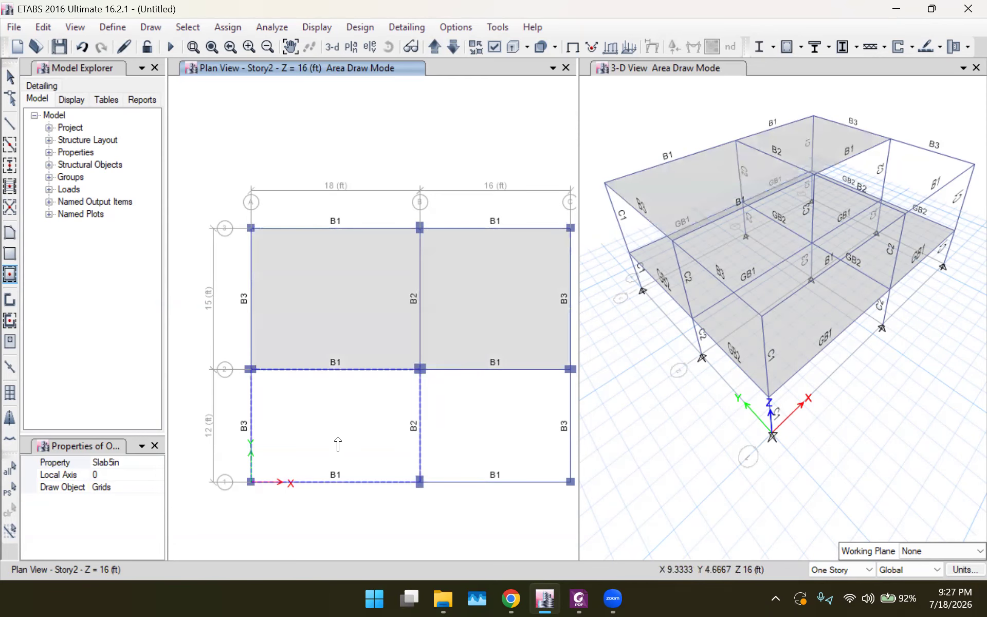
{"action": "left_click", "coordinate": [403, 440]}
{"action": "left_click", "coordinate": [465, 431]}
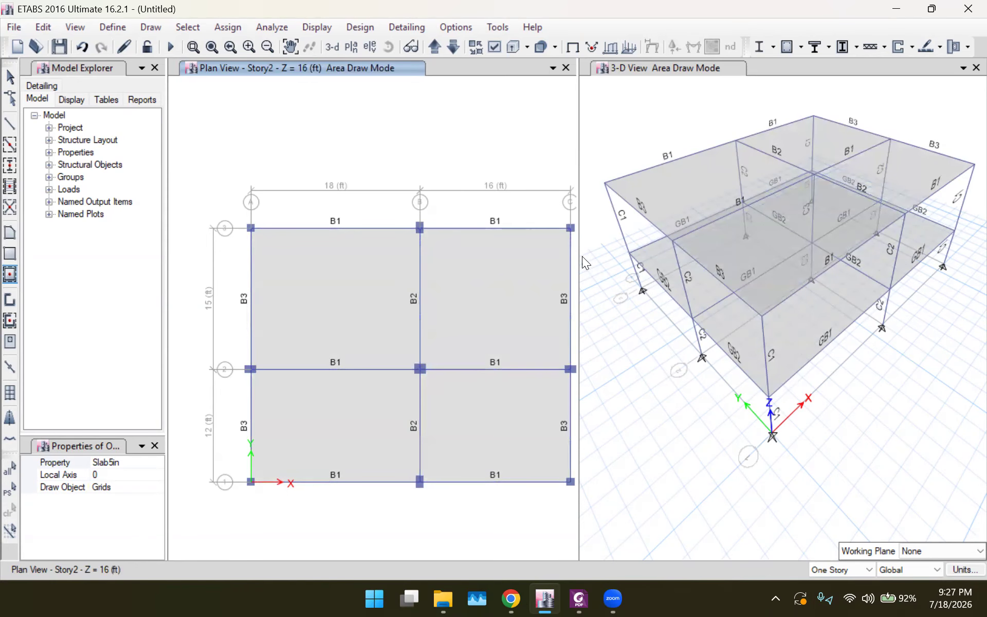
{"action": "scroll", "coordinate": [347, 237], "scroll_direction": "down", "scroll_amount": 5}
{"action": "scroll", "coordinate": [347, 236], "scroll_direction": "up", "scroll_amount": 5}
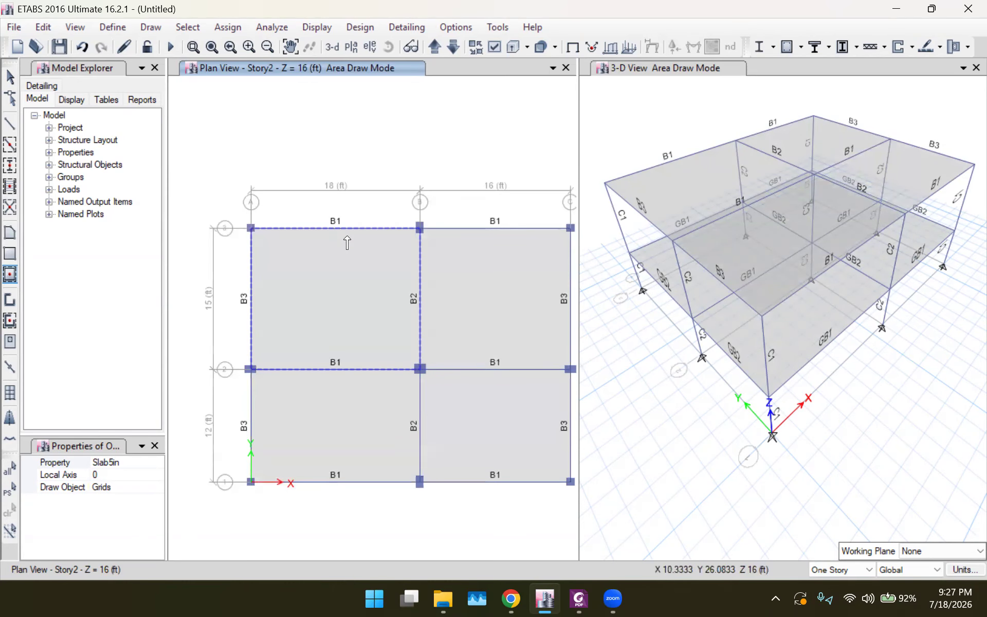
{"action": "scroll", "coordinate": [347, 241], "scroll_direction": "down", "scroll_amount": 4}
{"action": "scroll", "coordinate": [342, 257], "scroll_direction": "up", "scroll_amount": 4}
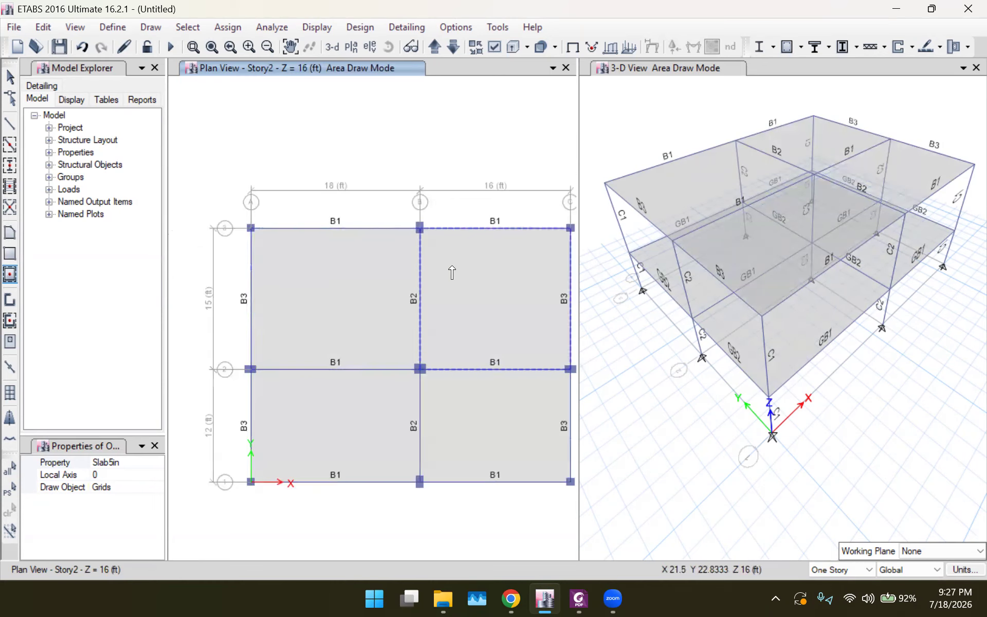
{"action": "key", "text": "Escape"}
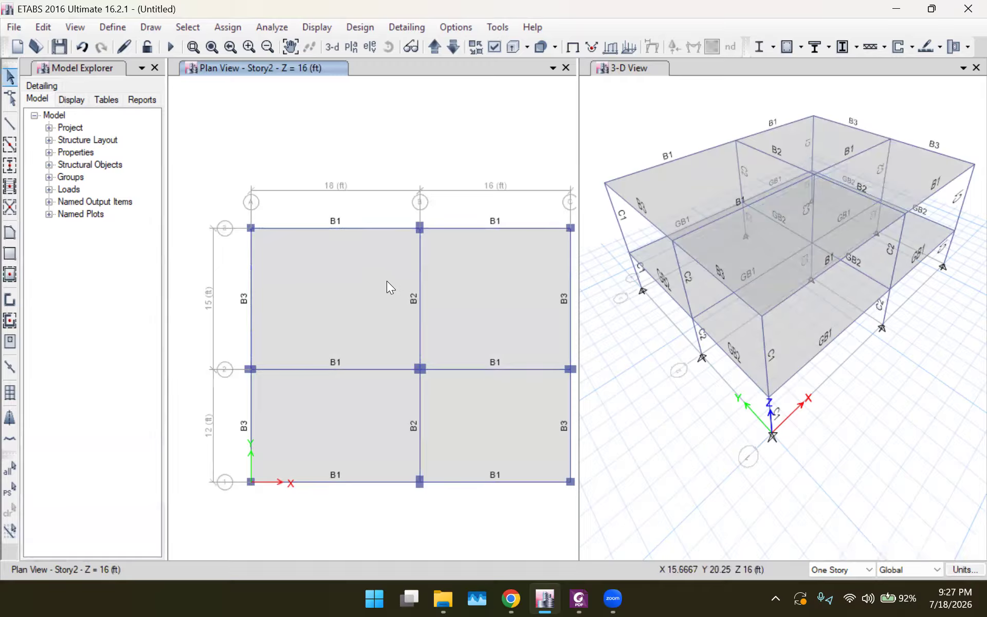
{"action": "left_click", "coordinate": [331, 279]}
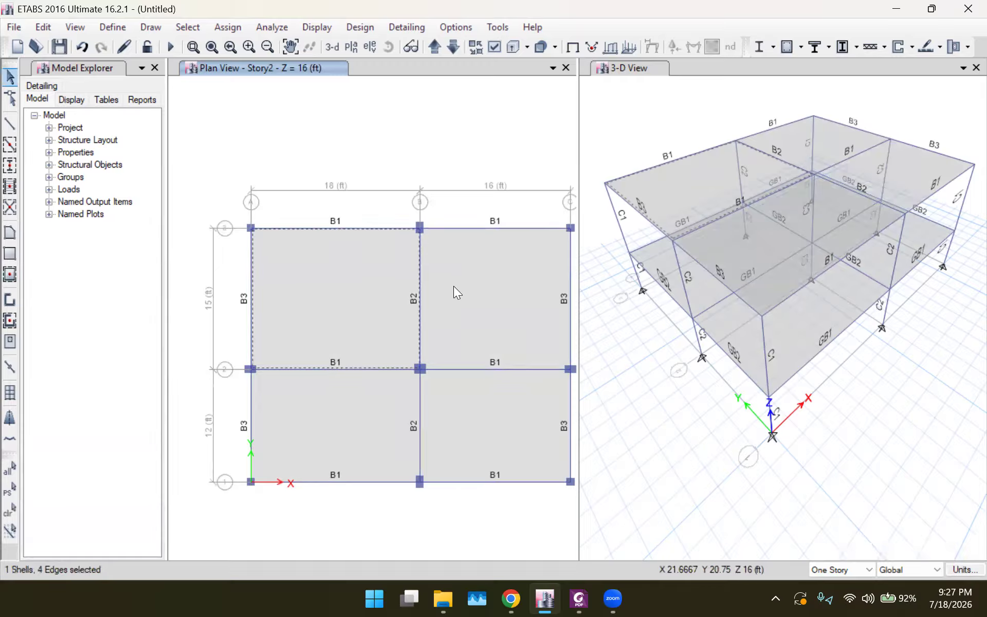
{"action": "left_click", "coordinate": [354, 388]}
{"action": "left_click", "coordinate": [453, 401]}
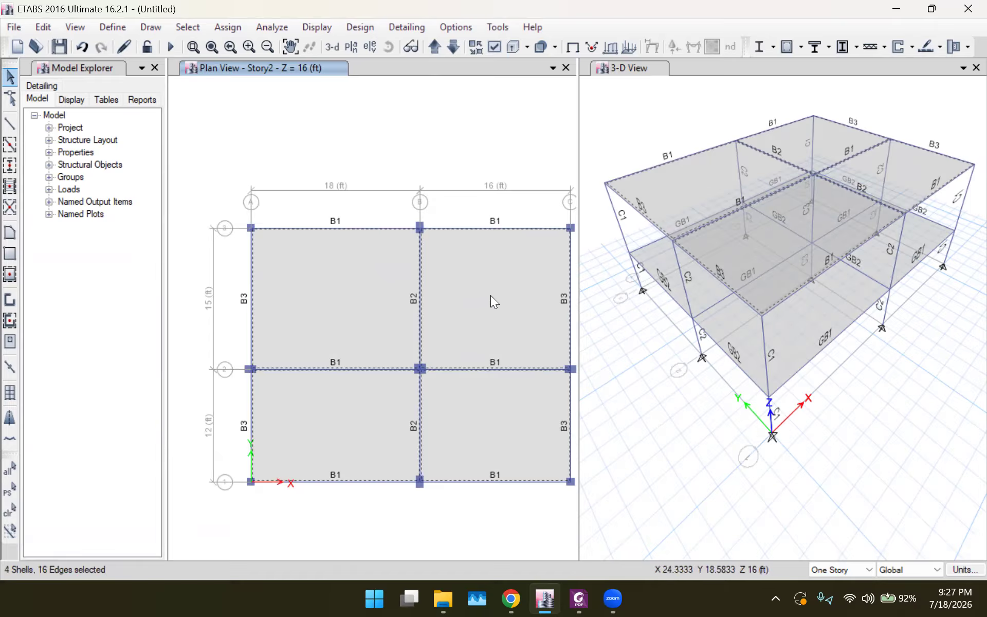
{"action": "left_click", "coordinate": [453, 47]}
{"action": "left_click", "coordinate": [361, 267]}
{"action": "left_click", "coordinate": [455, 306]}
{"action": "left_click", "coordinate": [371, 403]}
{"action": "left_click", "coordinate": [488, 407]}
{"action": "key", "text": "ctrl+q"}
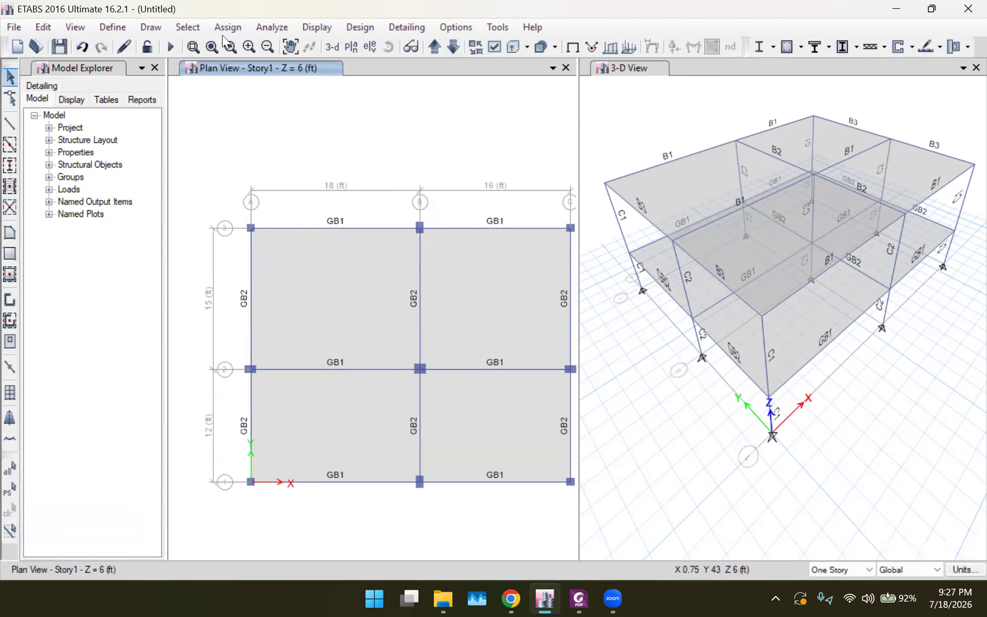
Step: Select every floor slab in the model by its slab section property, Slab5in
{"action": "left_click", "coordinate": [187, 27]}
{"action": "mouse_move", "coordinate": [319, 47]}
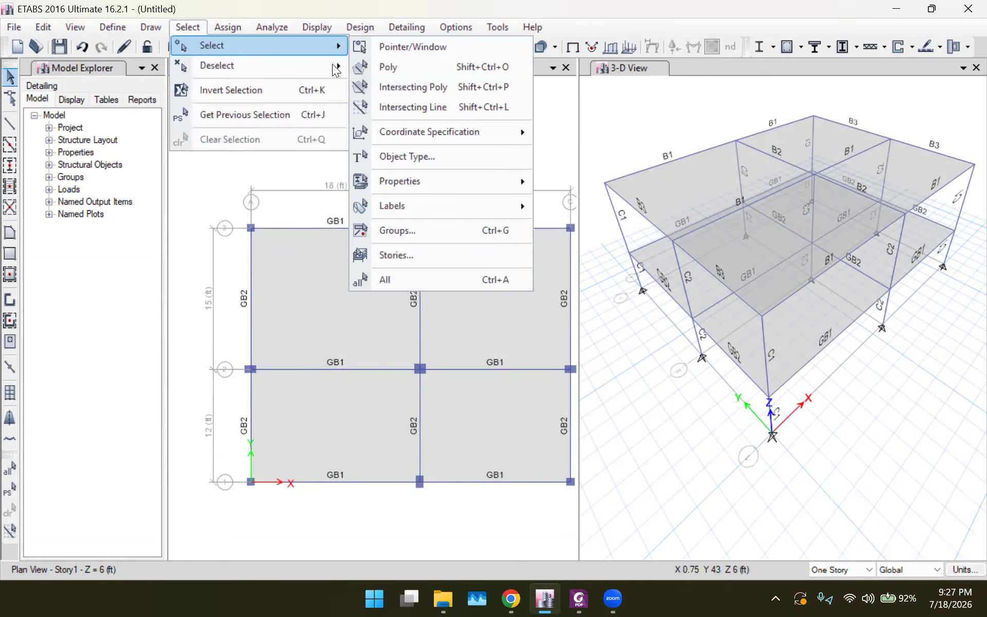
{"action": "mouse_move", "coordinate": [451, 181]}
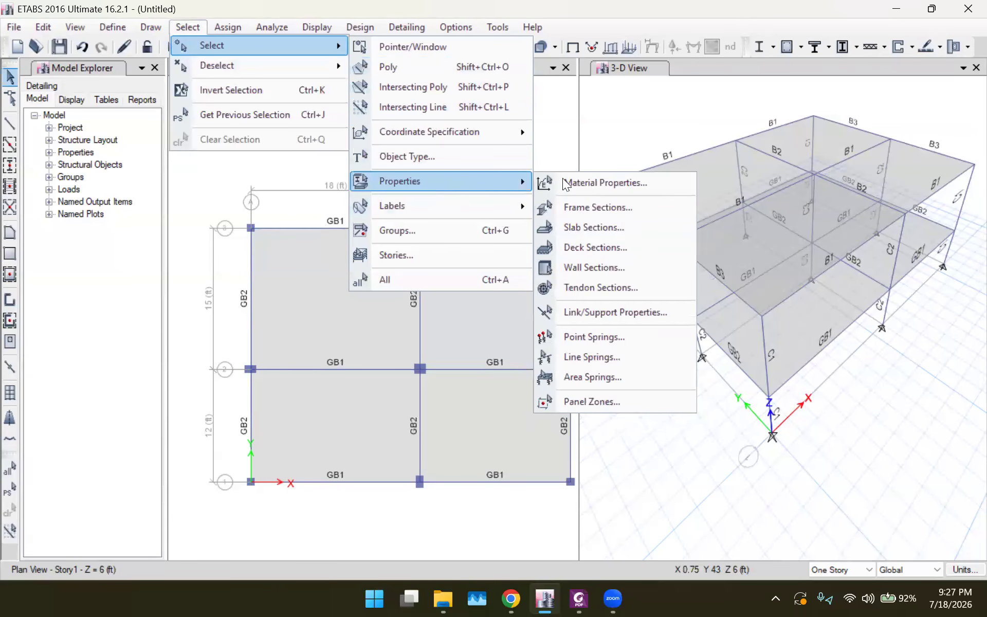
{"action": "left_click", "coordinate": [577, 227]}
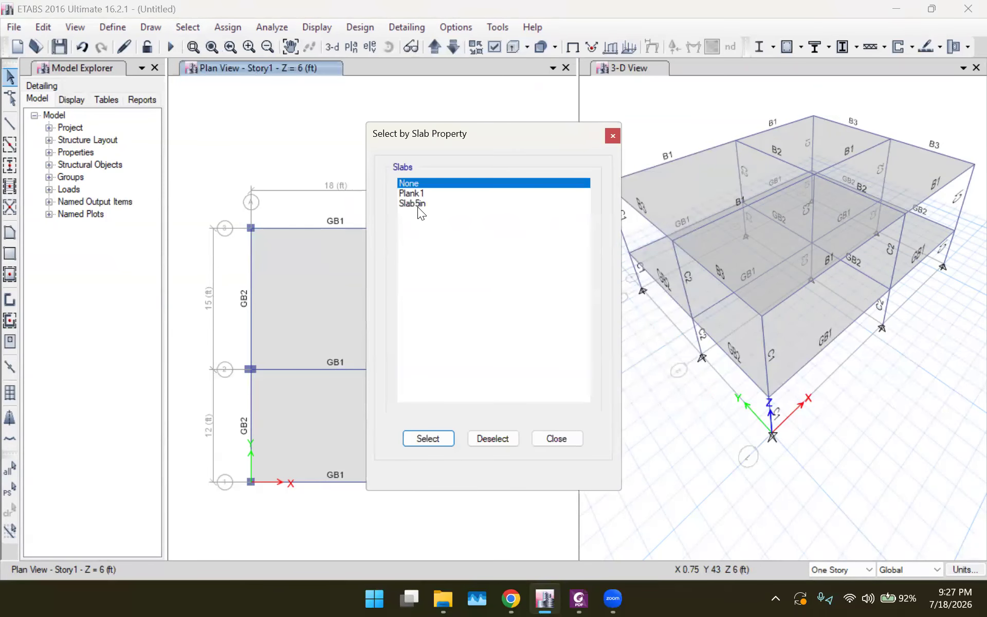
{"action": "left_click", "coordinate": [418, 205]}
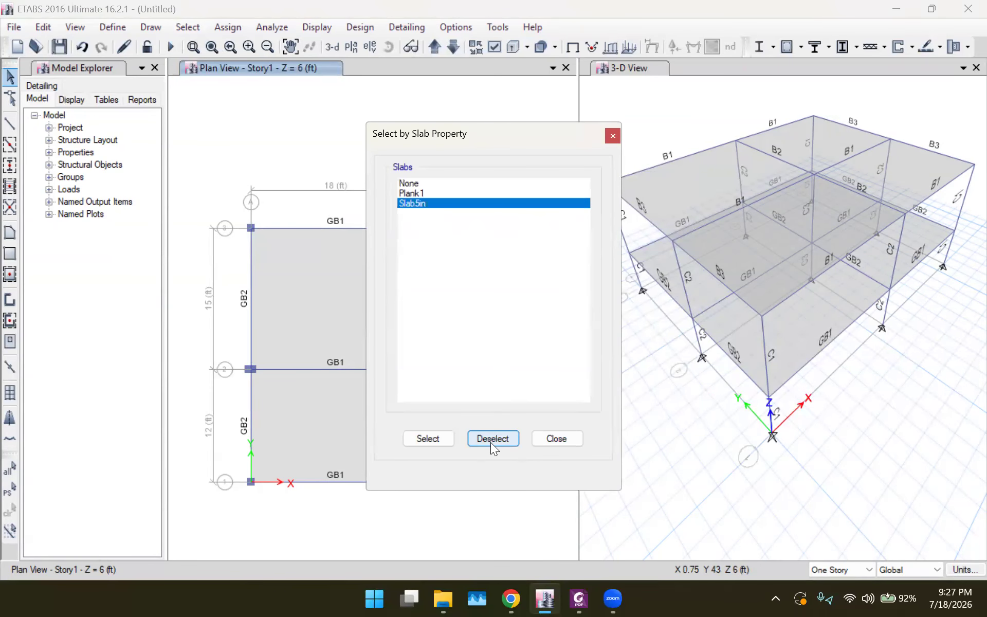
{"action": "left_click", "coordinate": [552, 438]}
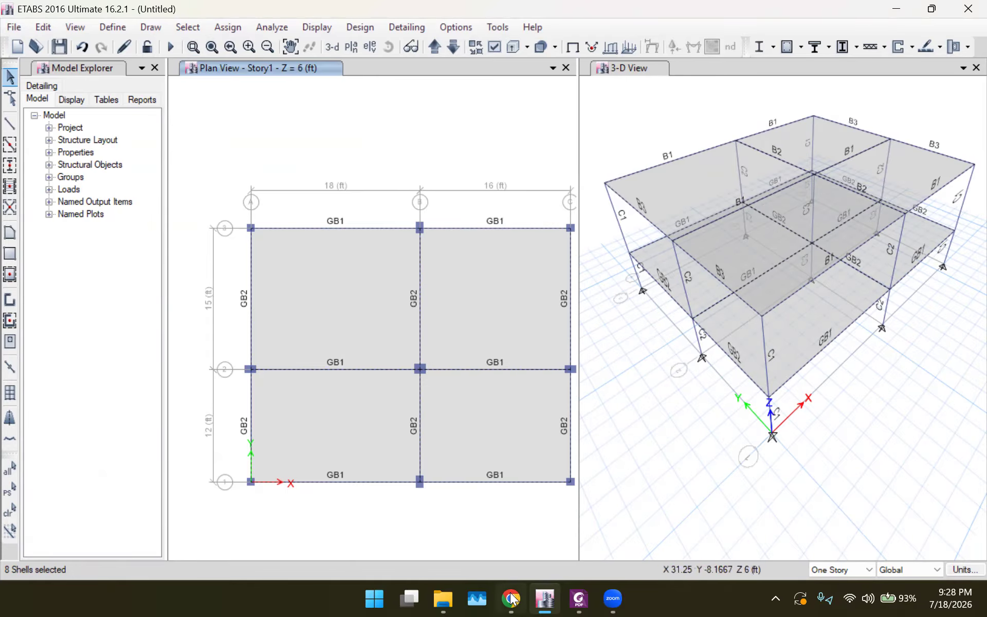
Step: Switch to Foxit PhantomPDF and underline the DL= 120 psf and LL= 50 psf loads in the building data
{"action": "left_click", "coordinate": [579, 598]}
{"action": "scroll", "coordinate": [480, 359], "scroll_direction": "down", "scroll_amount": 2}
{"action": "scroll", "coordinate": [479, 359], "scroll_direction": "down", "scroll_amount": 3, "text": "ctrl"}
{"action": "scroll", "coordinate": [683, 370], "scroll_direction": "down", "scroll_amount": 5}
{"action": "scroll", "coordinate": [677, 377], "scroll_direction": "down", "scroll_amount": 3}
{"action": "left_click_drag", "start_coordinate": [629, 429], "coordinate": [672, 431]}
{"action": "left_click_drag", "start_coordinate": [736, 428], "coordinate": [787, 426]}
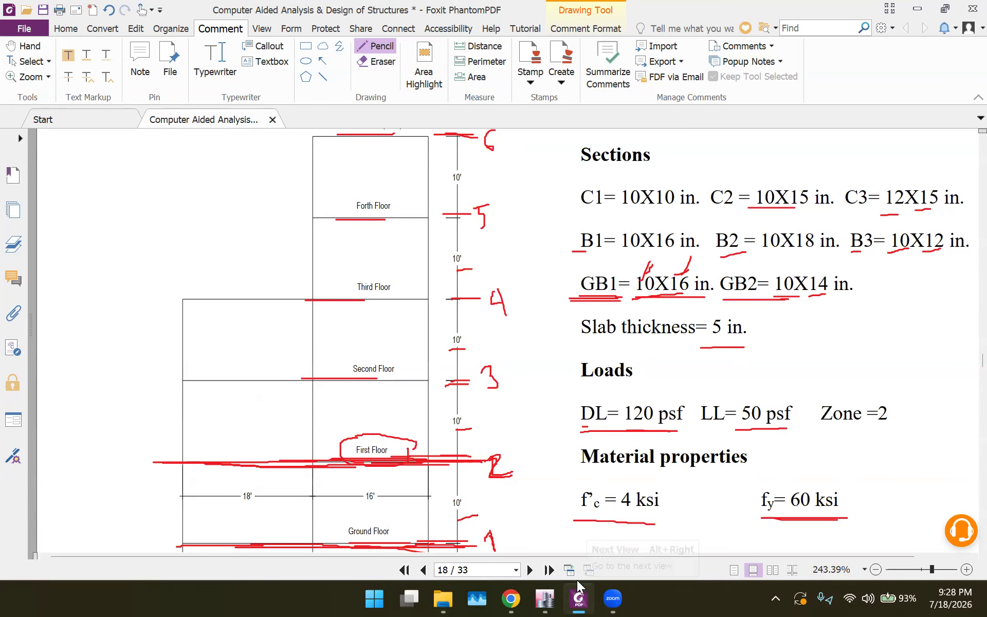
Step: Return to ETABS and assign a uniform Dead load of 120 lb/ft² in the Gravity direction to the selected slabs, replacing existing loads
{"action": "left_click", "coordinate": [545, 598]}
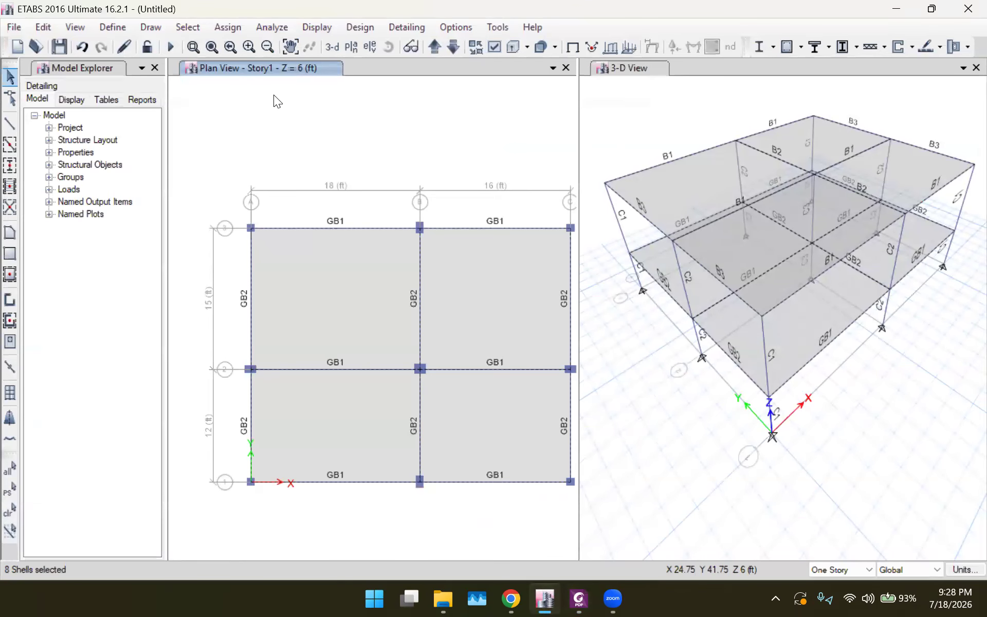
{"action": "left_click", "coordinate": [228, 26]}
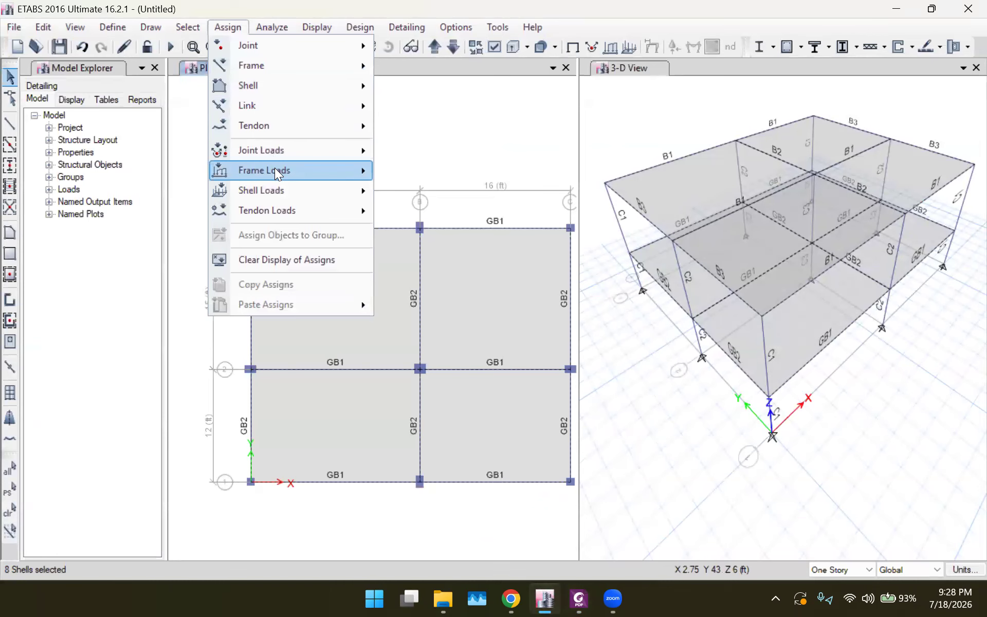
{"action": "mouse_move", "coordinate": [273, 192]}
{"action": "left_click", "coordinate": [468, 213]}
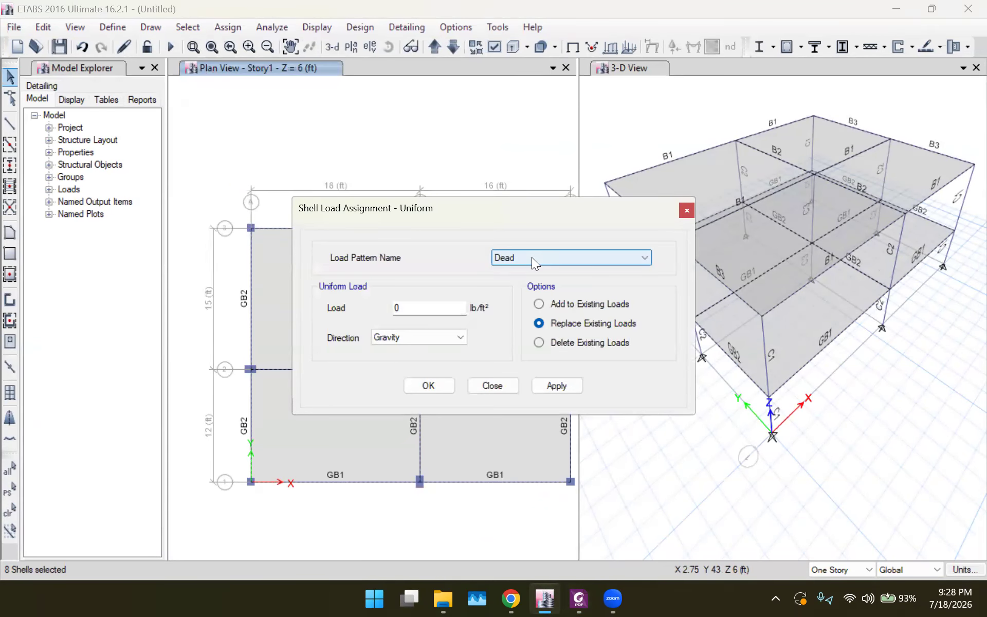
{"action": "left_click", "coordinate": [429, 311]}
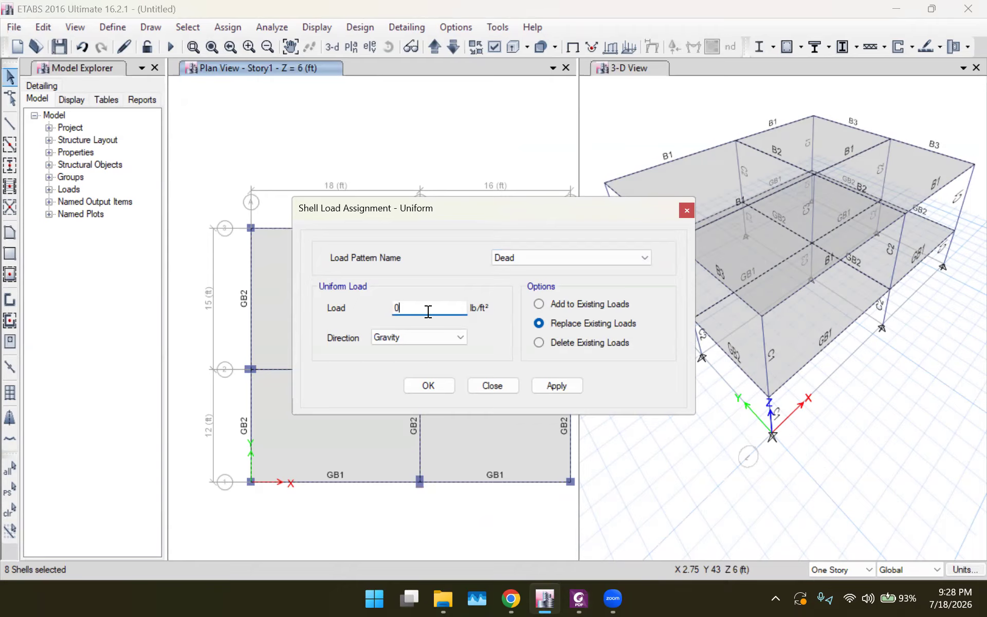
{"action": "key", "text": "BackSpace"}
{"action": "type", "text": "120"}
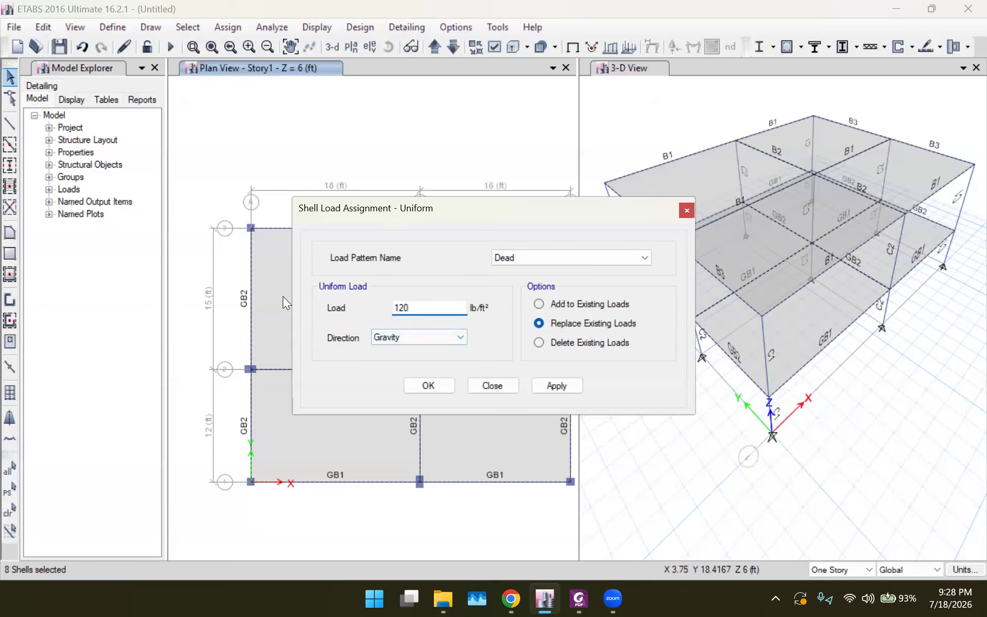
{"action": "left_click", "coordinate": [562, 302]}
{"action": "left_click", "coordinate": [568, 324]}
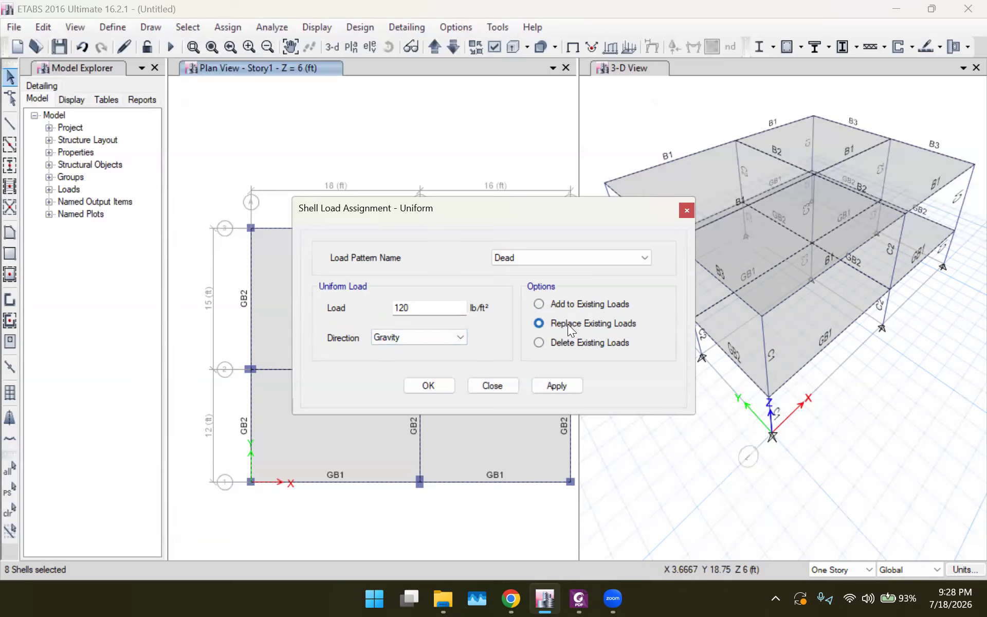
{"action": "left_click", "coordinate": [564, 386]}
{"action": "left_click", "coordinate": [435, 387]}
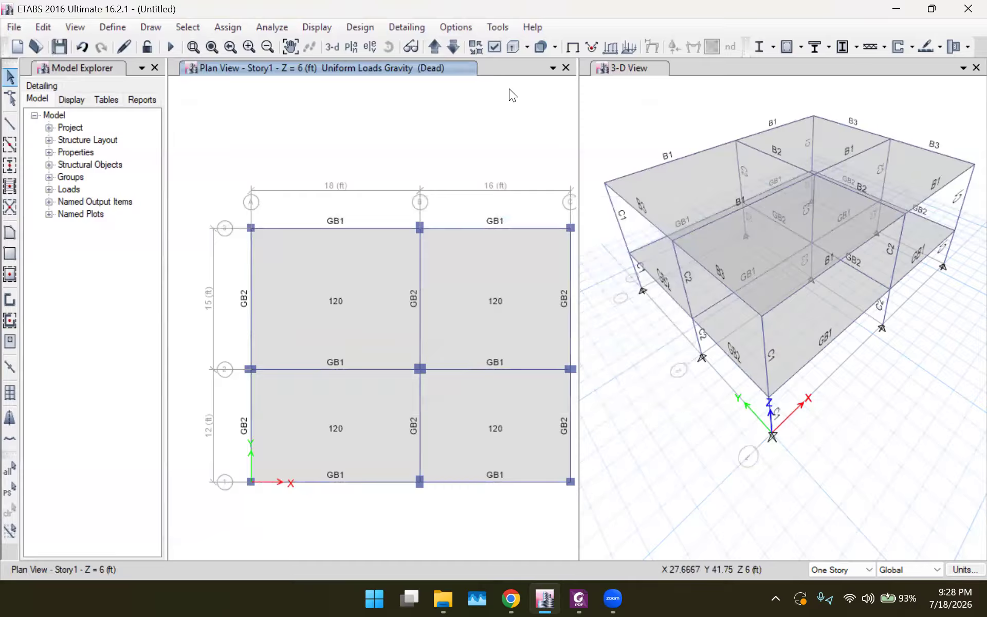
Step: Check the assigned dead loads on the Base and Story2 plans
{"action": "left_click", "coordinate": [455, 48]}
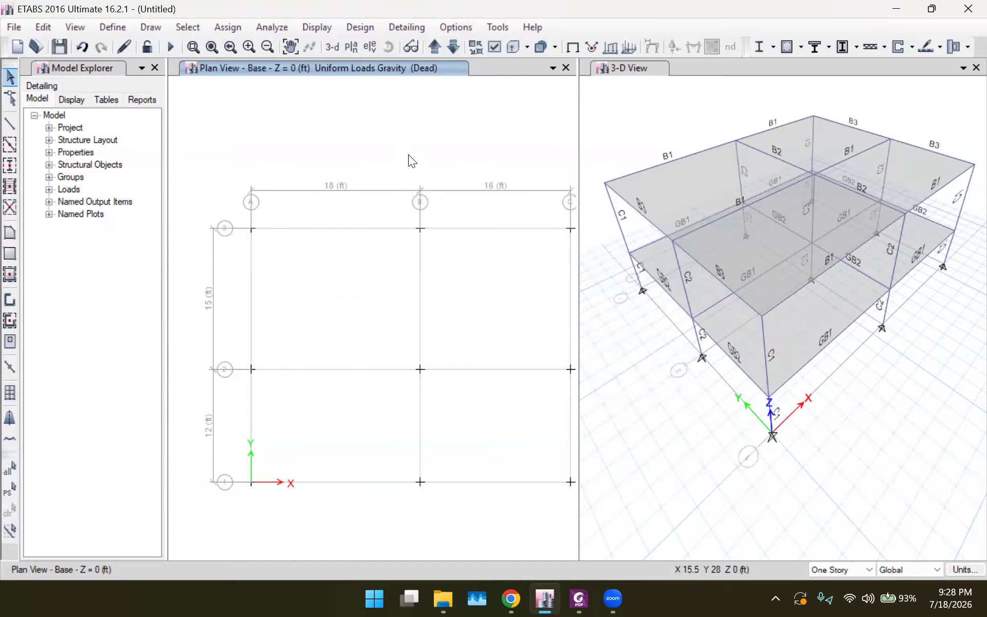
{"action": "left_click", "coordinate": [433, 44]}
{"action": "left_click", "coordinate": [434, 45]}
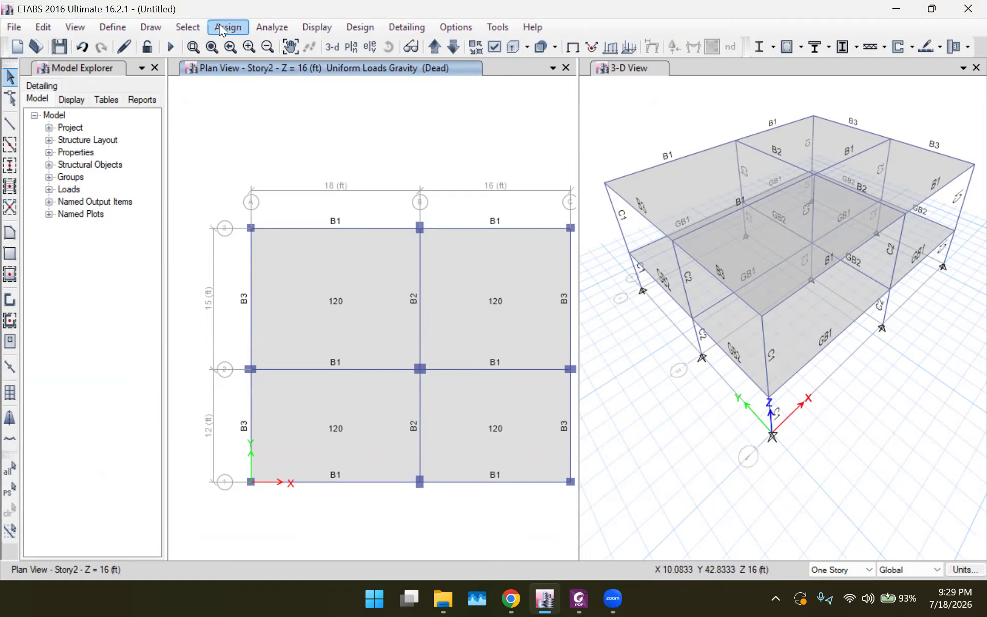
Step: Reselect all floor slabs by the Slab5in slab section property for the next load assignment
{"action": "left_click", "coordinate": [195, 27]}
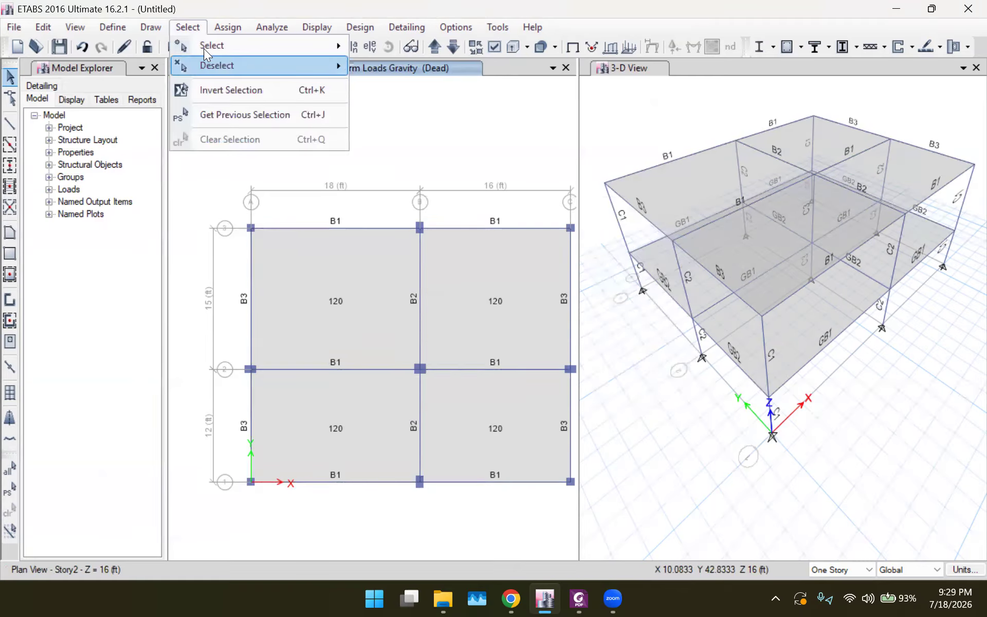
{"action": "mouse_move", "coordinate": [204, 46]}
{"action": "mouse_move", "coordinate": [425, 203]}
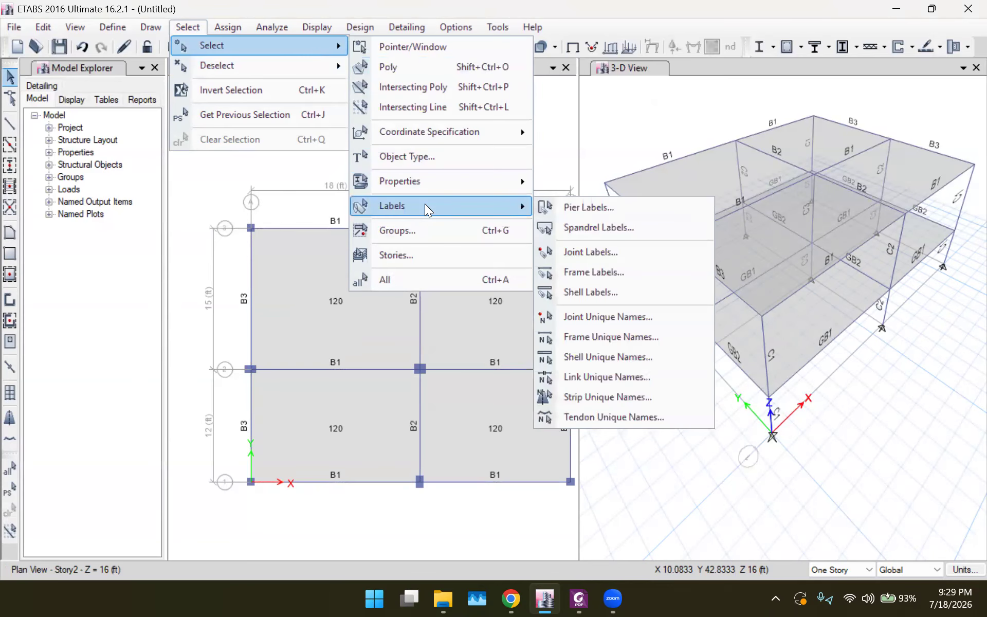
{"action": "mouse_move", "coordinate": [423, 183]}
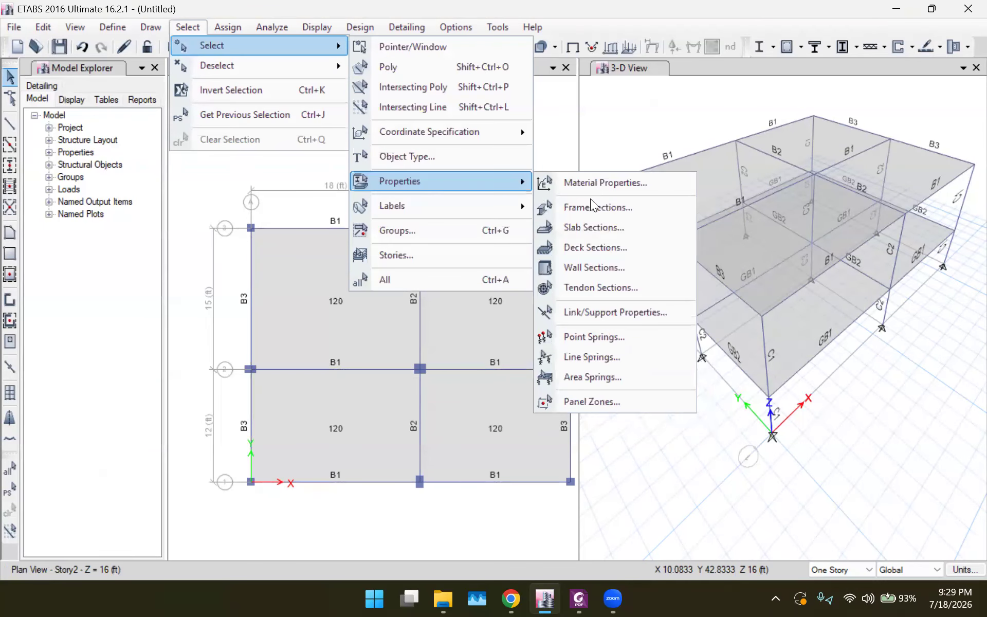
{"action": "left_click", "coordinate": [596, 228]}
{"action": "left_click", "coordinate": [417, 204]}
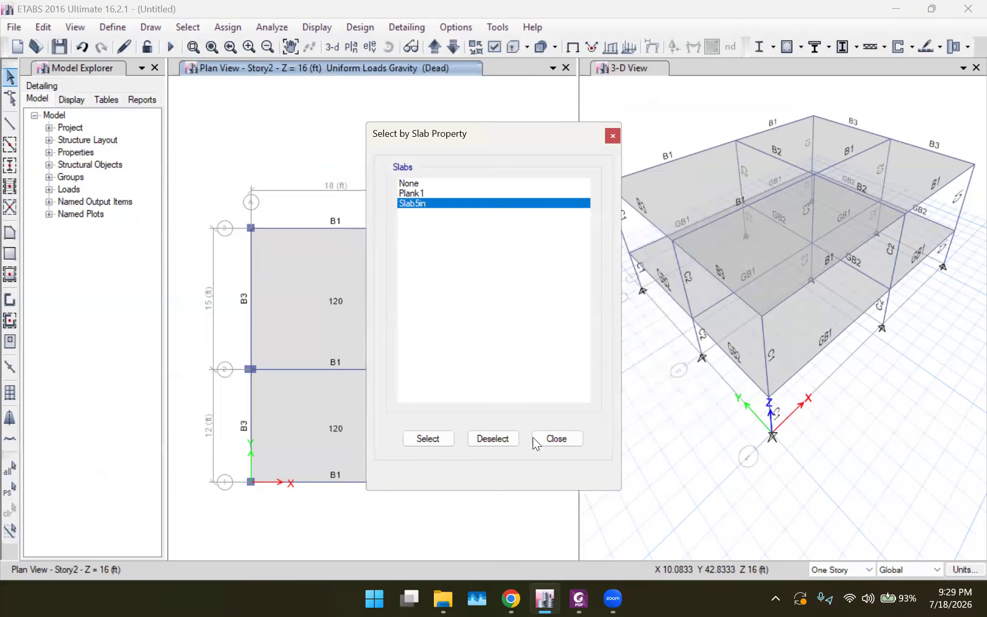
{"action": "left_click", "coordinate": [431, 440]}
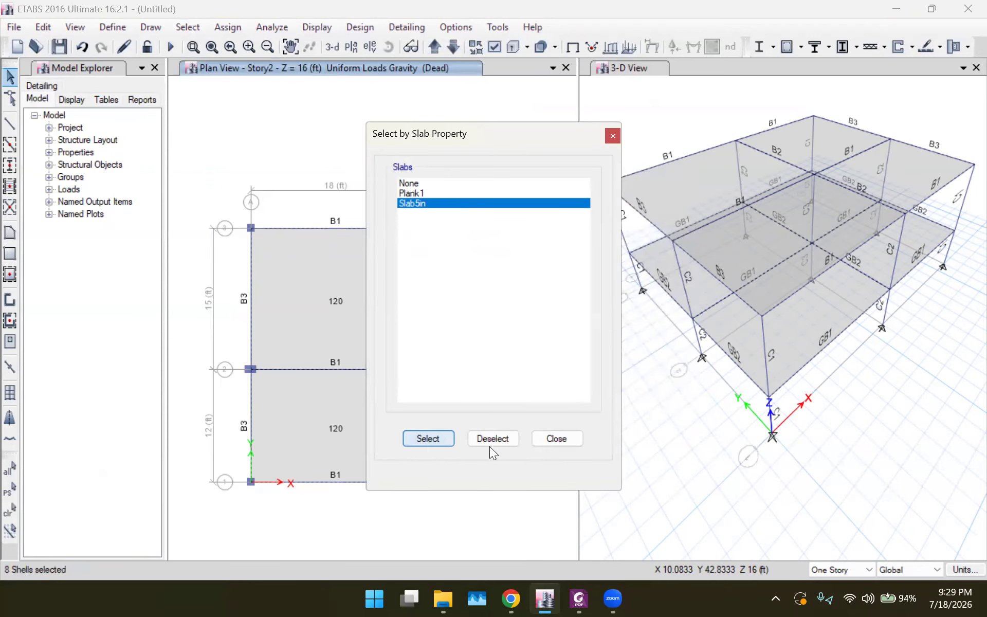
{"action": "left_click", "coordinate": [564, 443]}
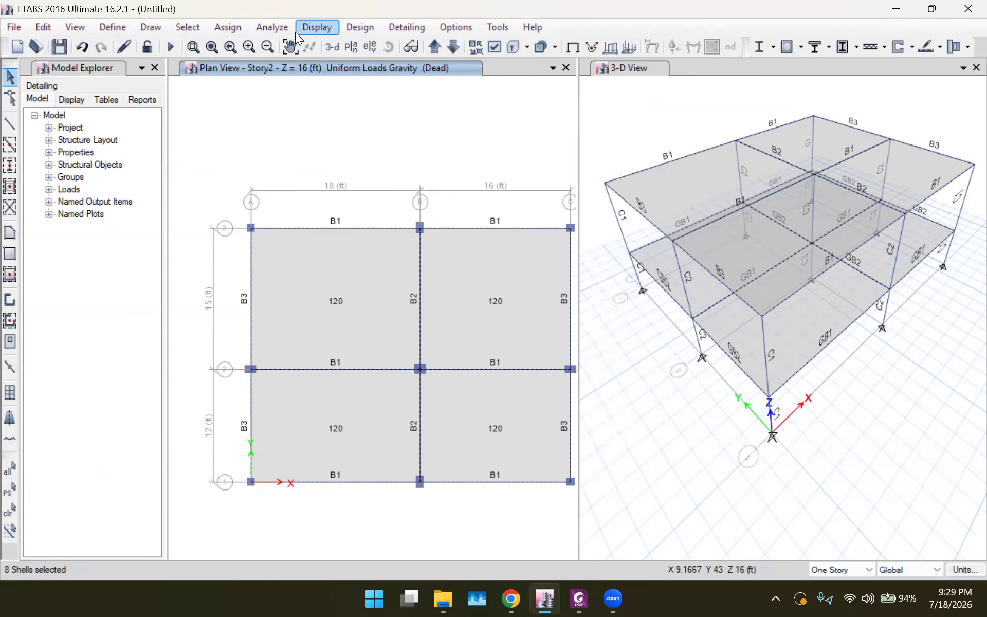
Step: Assign a uniform Live load of 50 lb/ft² in the Gravity direction to the selected slabs, replacing existing loads
{"action": "left_click", "coordinate": [222, 28]}
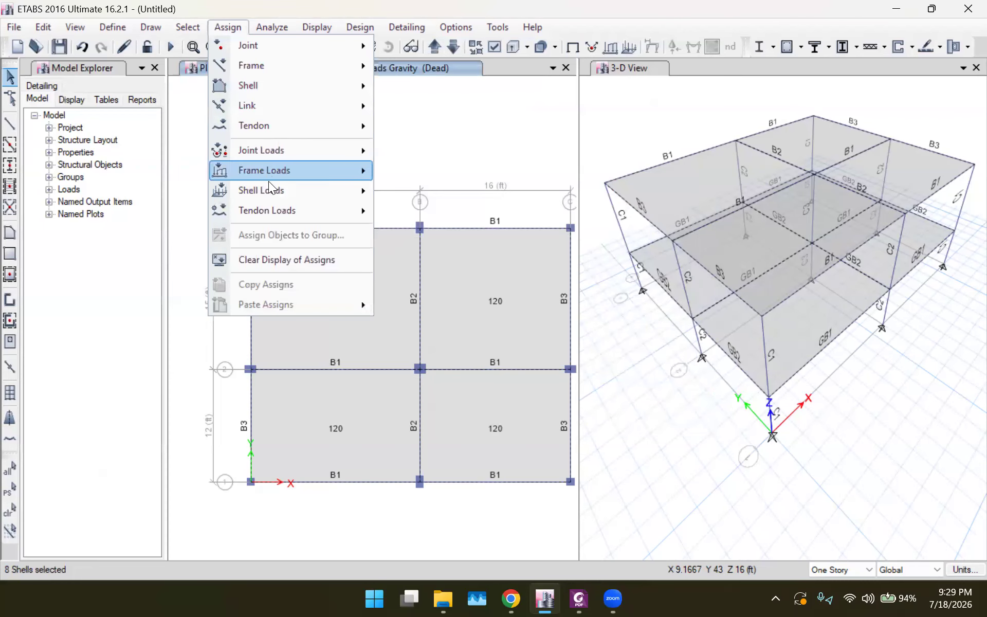
{"action": "mouse_move", "coordinate": [269, 189]}
{"action": "left_click", "coordinate": [445, 211]}
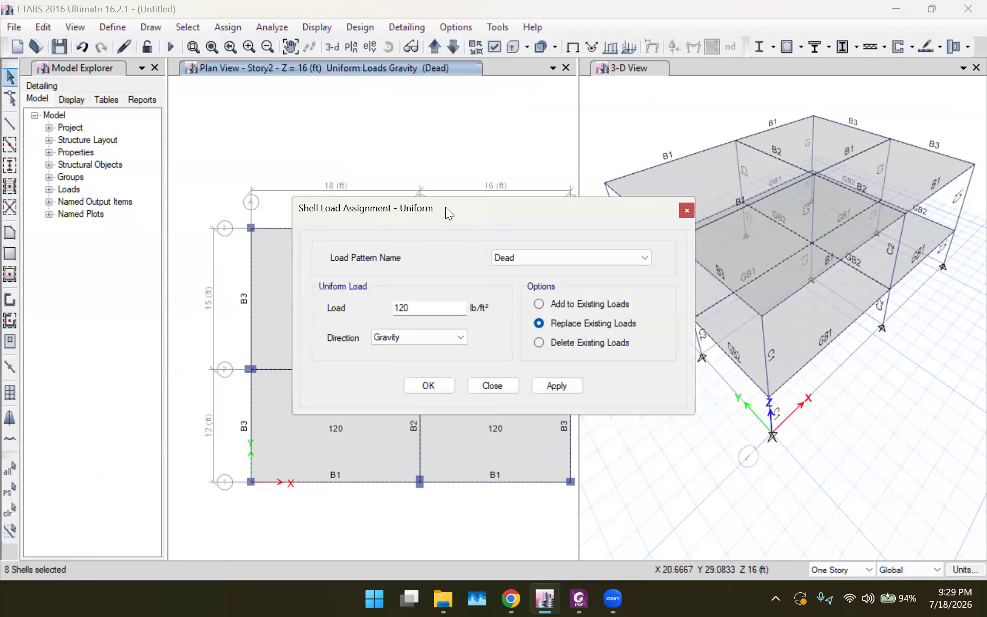
{"action": "left_click", "coordinate": [522, 258]}
{"action": "left_click", "coordinate": [518, 276]}
{"action": "left_click", "coordinate": [426, 308]}
{"action": "key", "text": "BackSpace"}
{"action": "key", "text": "BackSpace"}
{"action": "key", "text": "BackSpace"}
{"action": "type", "text": "50"}
{"action": "left_click", "coordinate": [430, 386]}
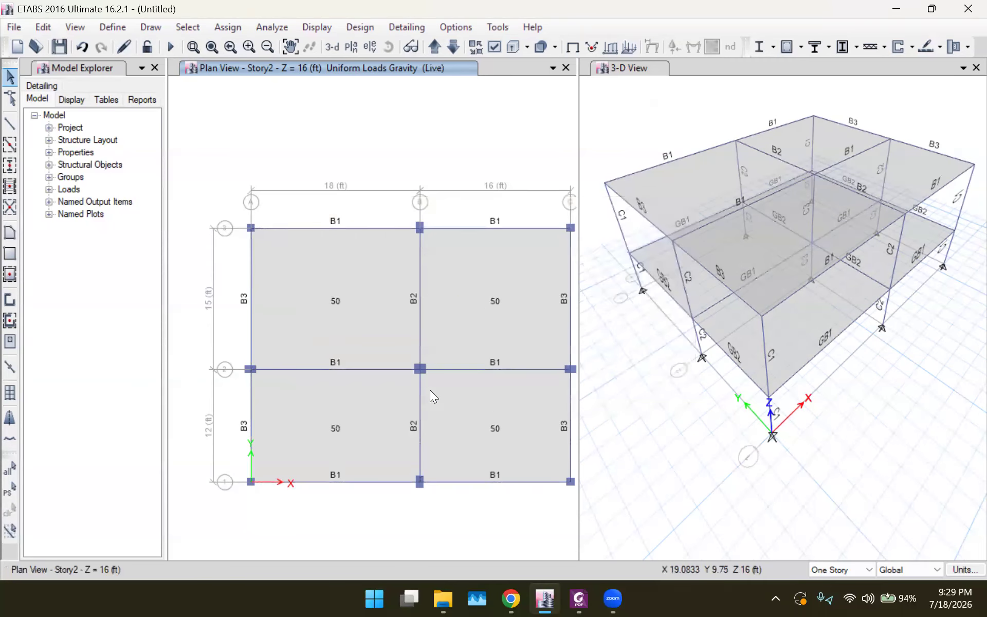
Step: Inspect the Dead and Live uniform loads assigned to the Story2 slab between grids A–B and 2–3
{"action": "left_click", "coordinate": [347, 289]}
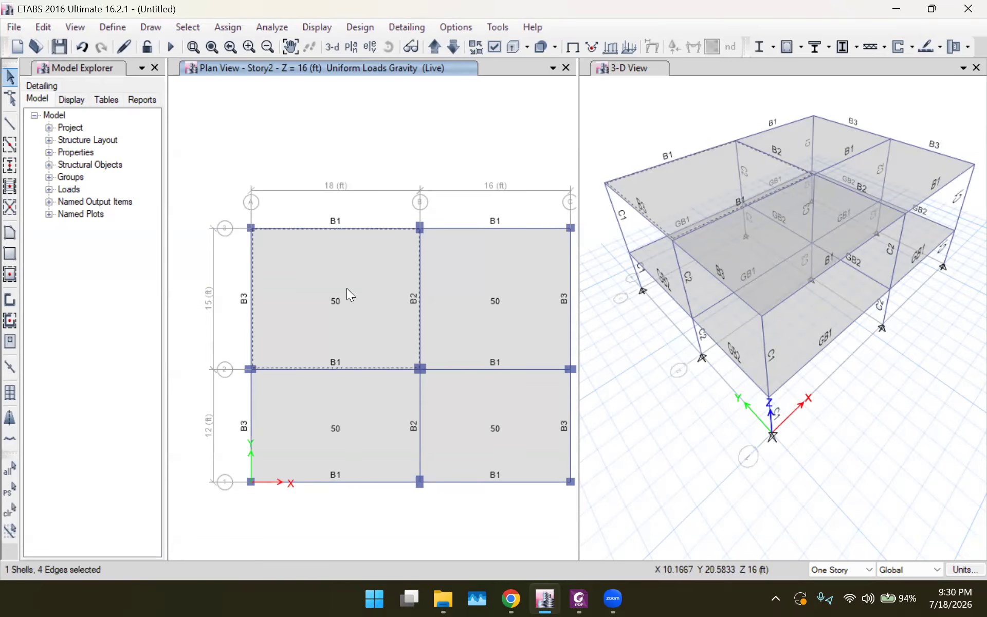
{"action": "right_click", "coordinate": [347, 288]}
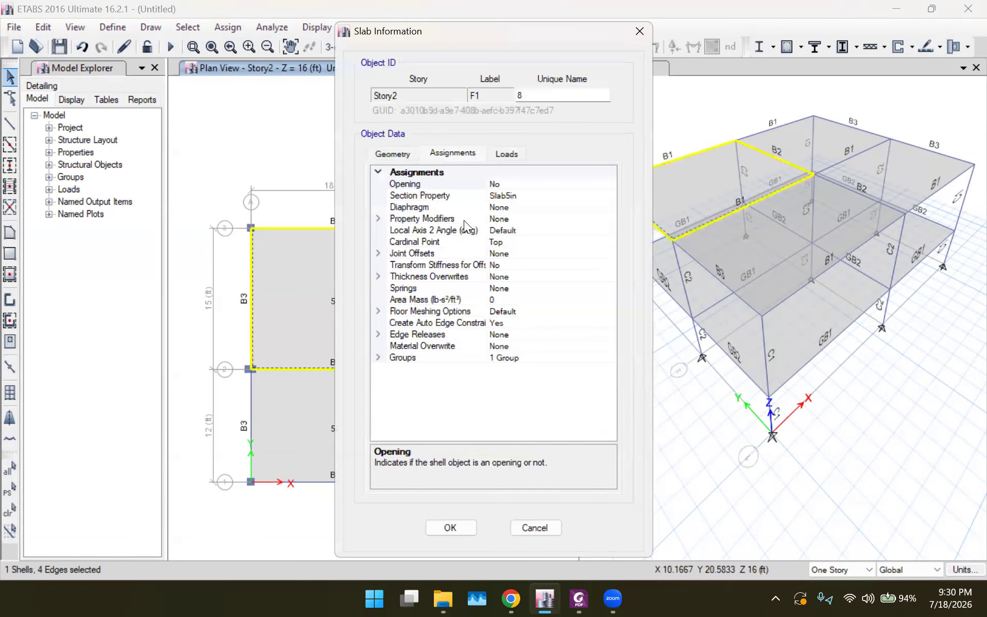
{"action": "left_click", "coordinate": [514, 154]}
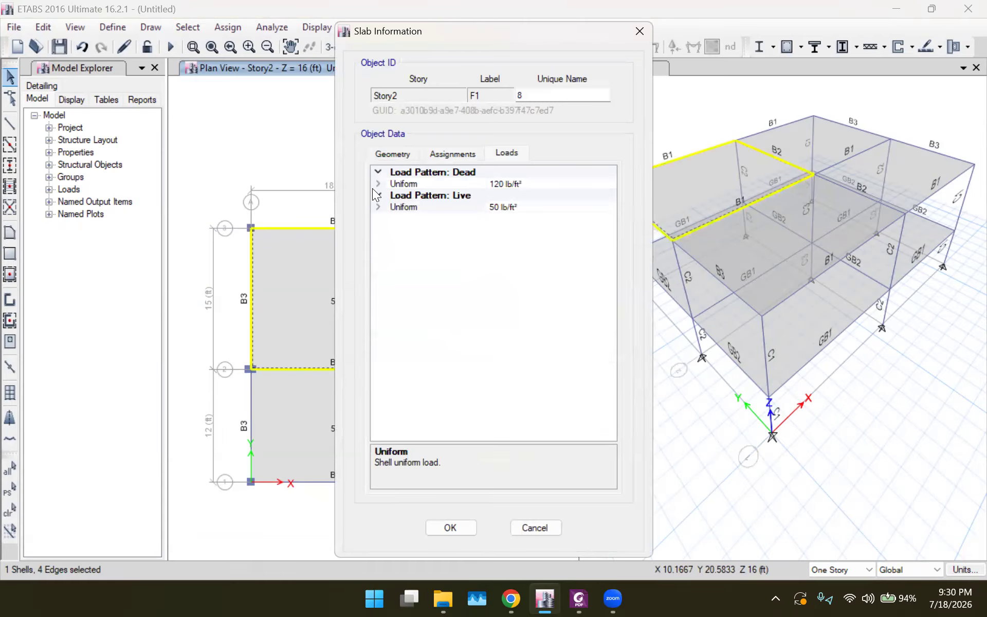
{"action": "left_click", "coordinate": [379, 192]}
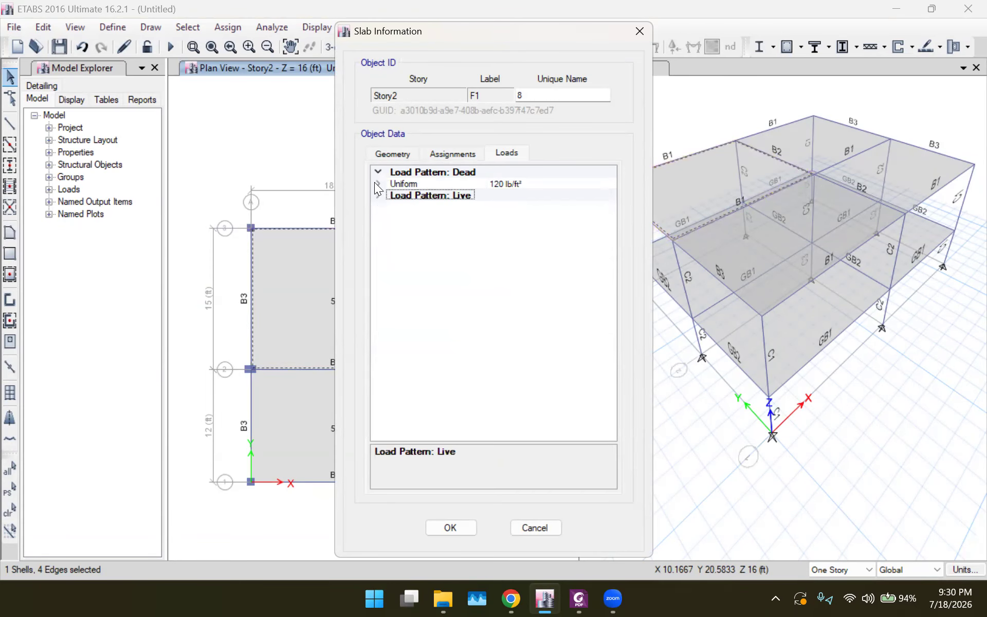
{"action": "left_click", "coordinate": [379, 183]}
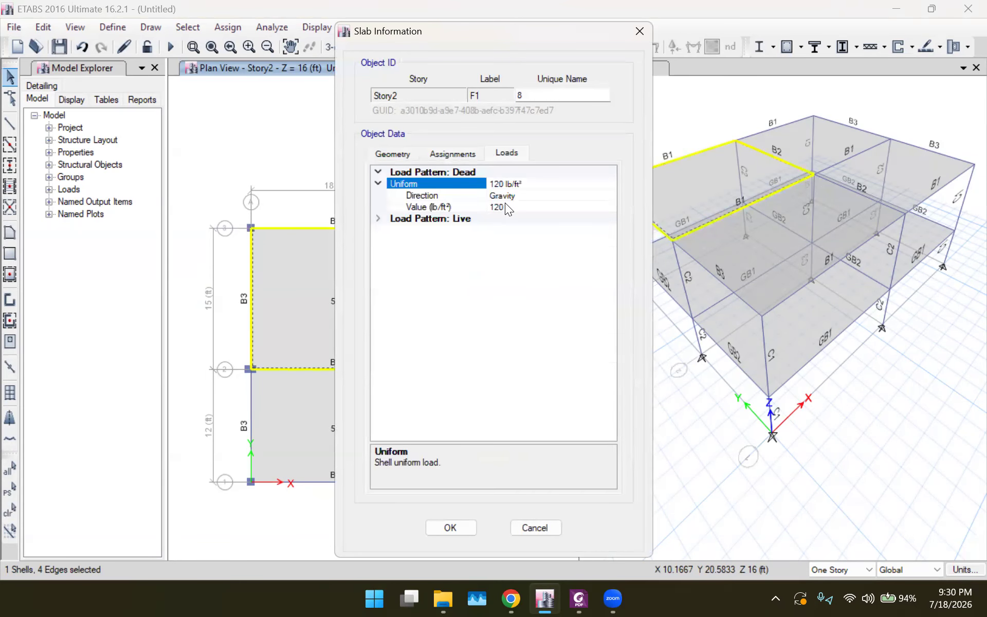
{"action": "left_click", "coordinate": [378, 221]}
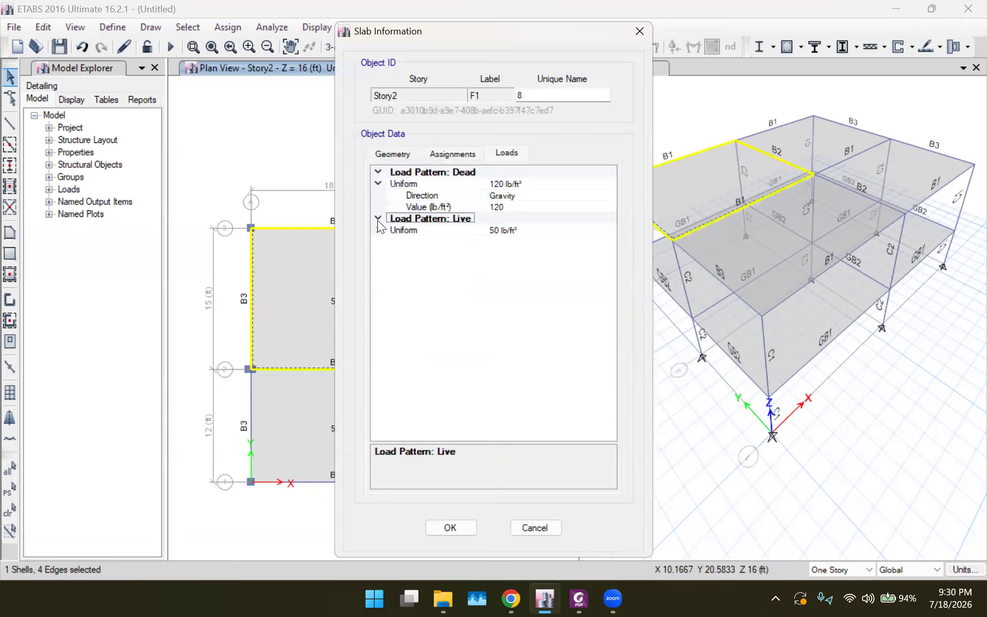
{"action": "left_click", "coordinate": [377, 229]}
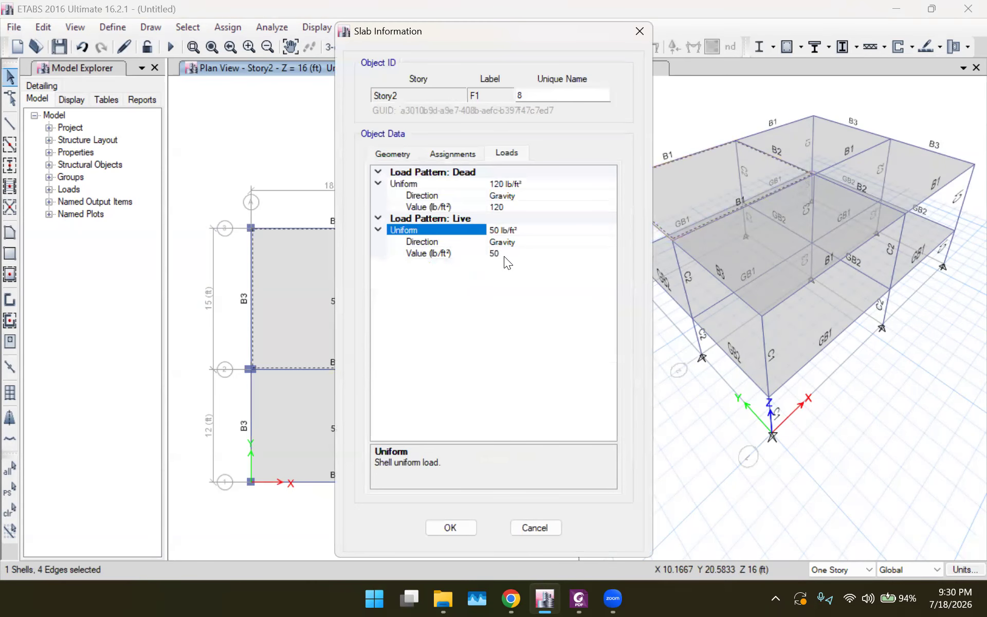
{"action": "left_click", "coordinate": [461, 532]}
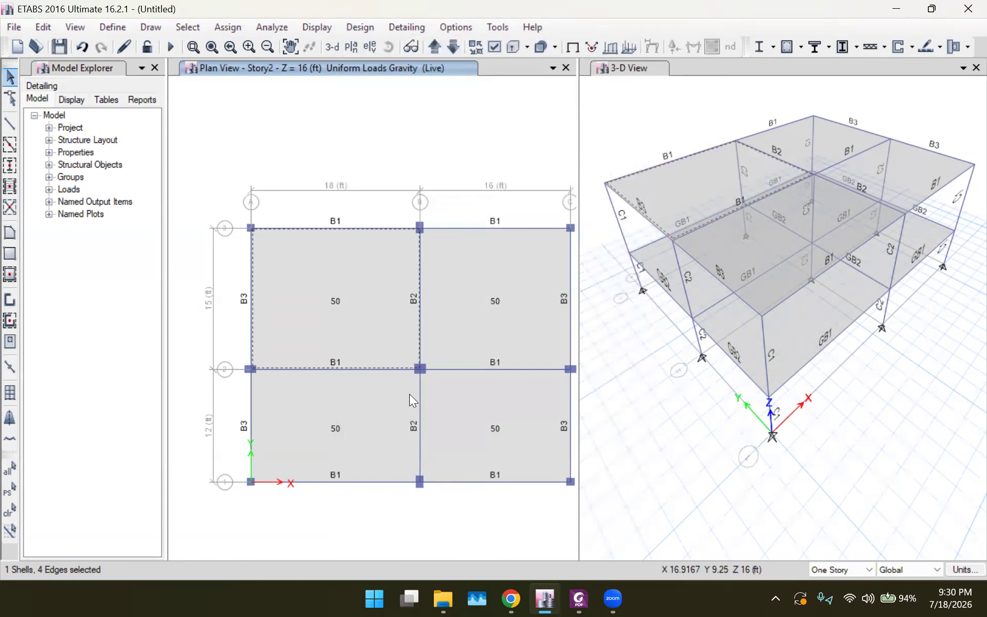
Step: Select all floor slabs by the Slab5in slab section property
{"action": "scroll", "coordinate": [409, 394], "scroll_direction": "down", "scroll_amount": 3}
{"action": "scroll", "coordinate": [422, 375], "scroll_direction": "up", "scroll_amount": 3}
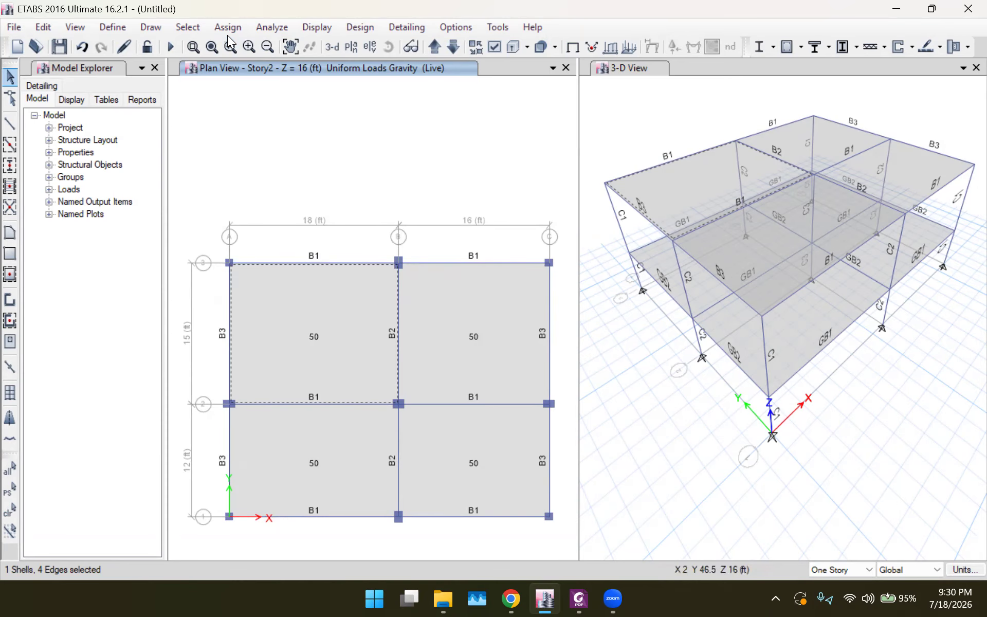
{"action": "left_click", "coordinate": [198, 31]}
{"action": "mouse_move", "coordinate": [227, 46]}
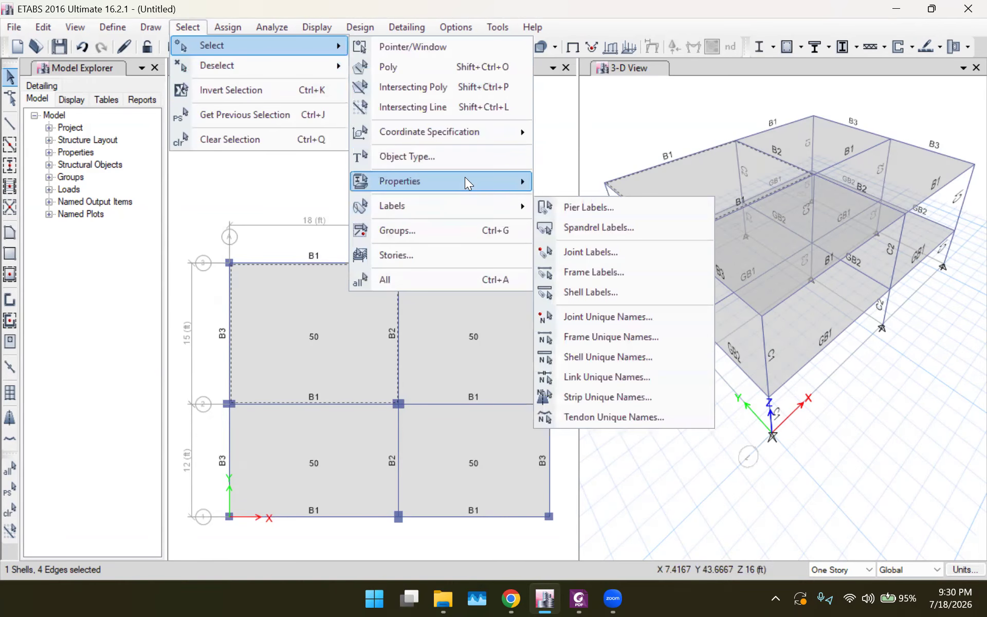
{"action": "mouse_move", "coordinate": [465, 180]}
{"action": "left_click", "coordinate": [594, 227]}
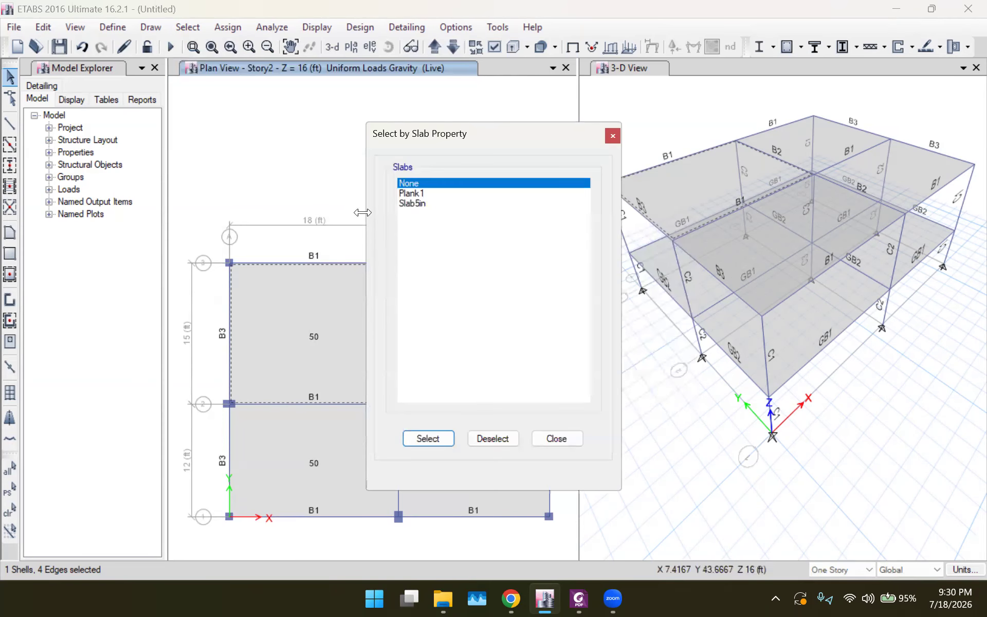
{"action": "left_click", "coordinate": [412, 203]}
{"action": "left_click", "coordinate": [422, 438]}
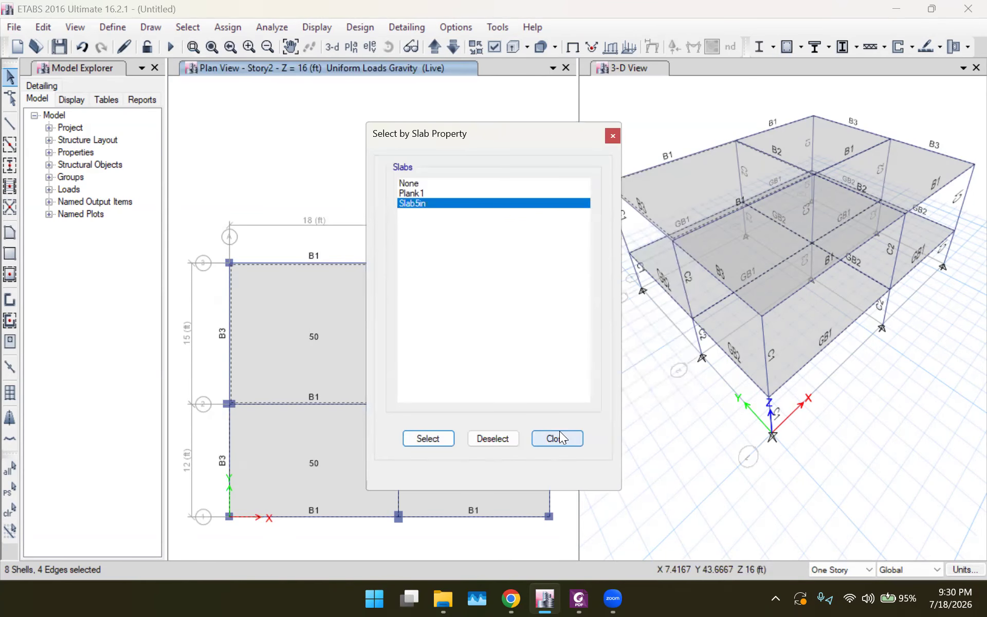
{"action": "left_click", "coordinate": [560, 438]}
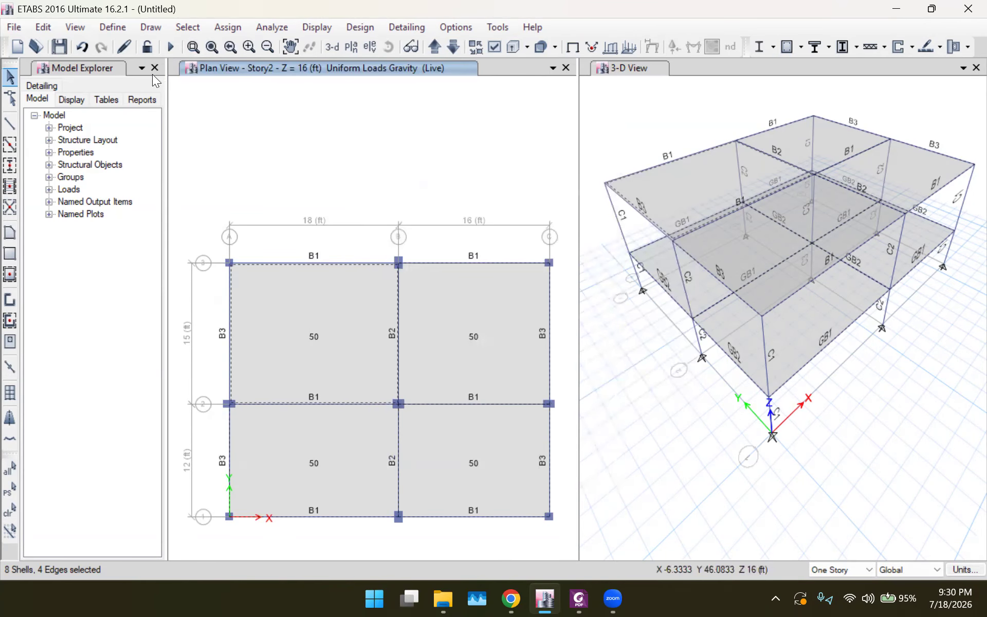
Step: Divide the selected slab shells into 6 by 6 areas each
{"action": "left_click", "coordinate": [51, 26]}
{"action": "mouse_move", "coordinate": [121, 410]}
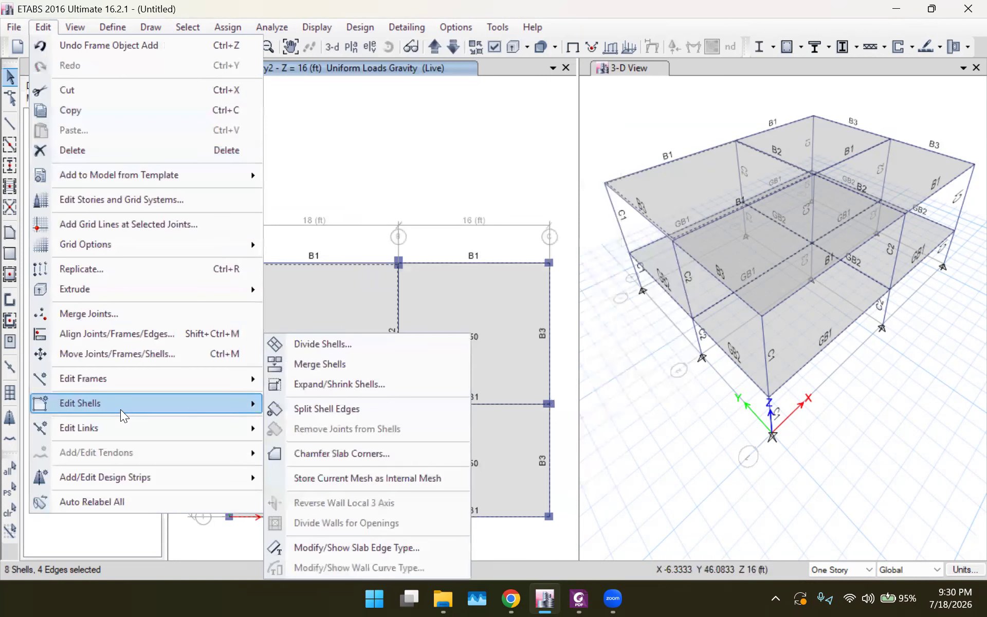
{"action": "left_click", "coordinate": [318, 344]}
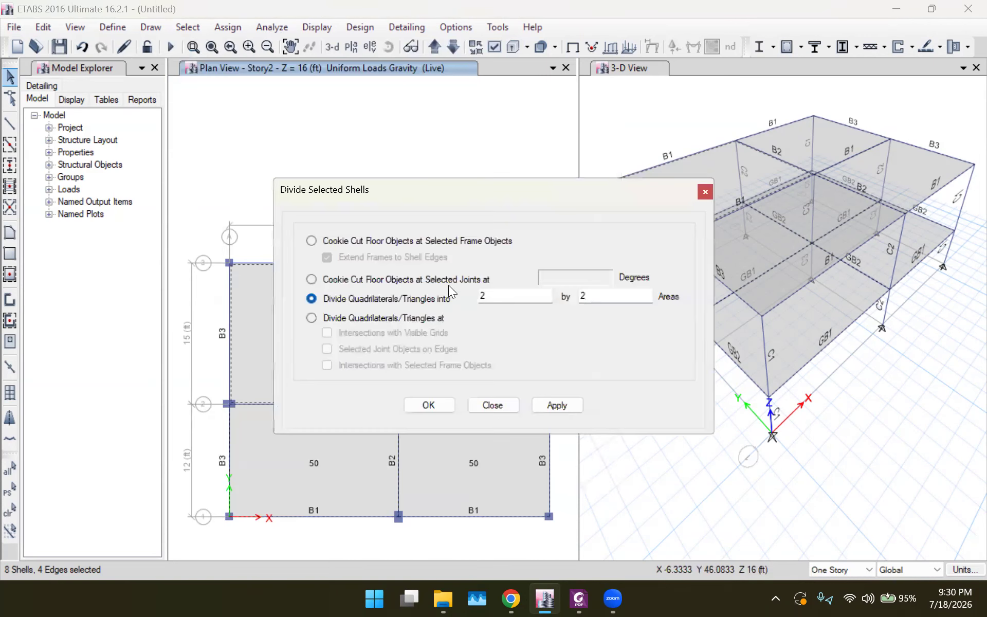
{"action": "left_click", "coordinate": [507, 297]}
{"action": "key", "text": "BackSpace"}
{"action": "type", "text": "6"}
{"action": "left_click", "coordinate": [612, 299]}
{"action": "key", "text": "BackSpace"}
{"action": "type", "text": "6"}
{"action": "left_click", "coordinate": [544, 411]}
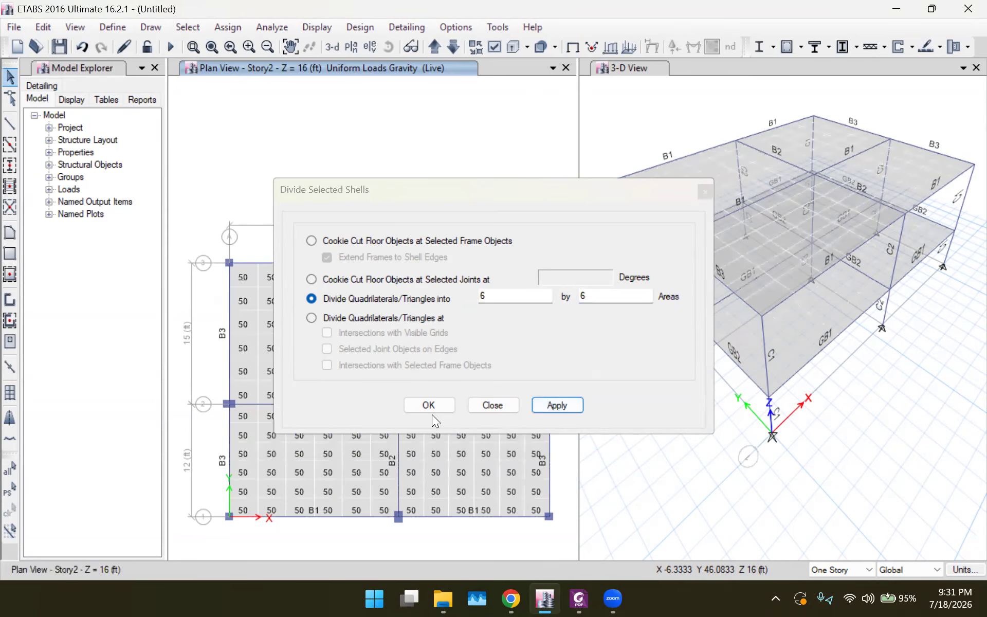
{"action": "left_click", "coordinate": [431, 410]}
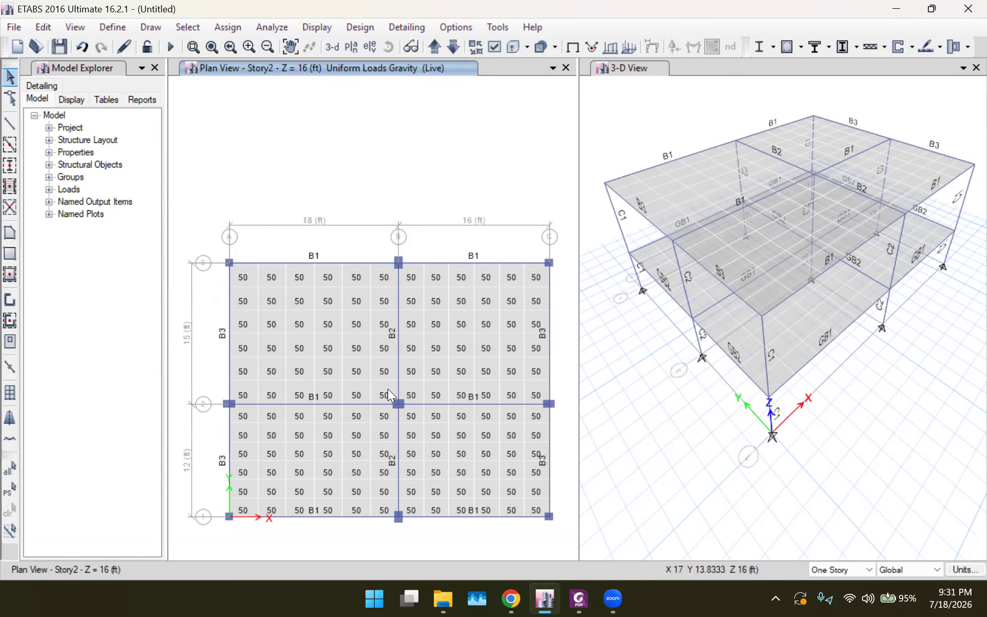
Step: Check the loads carried by the divided slab piece at the grid A and 3 corner of Story2
{"action": "left_click", "coordinate": [242, 276]}
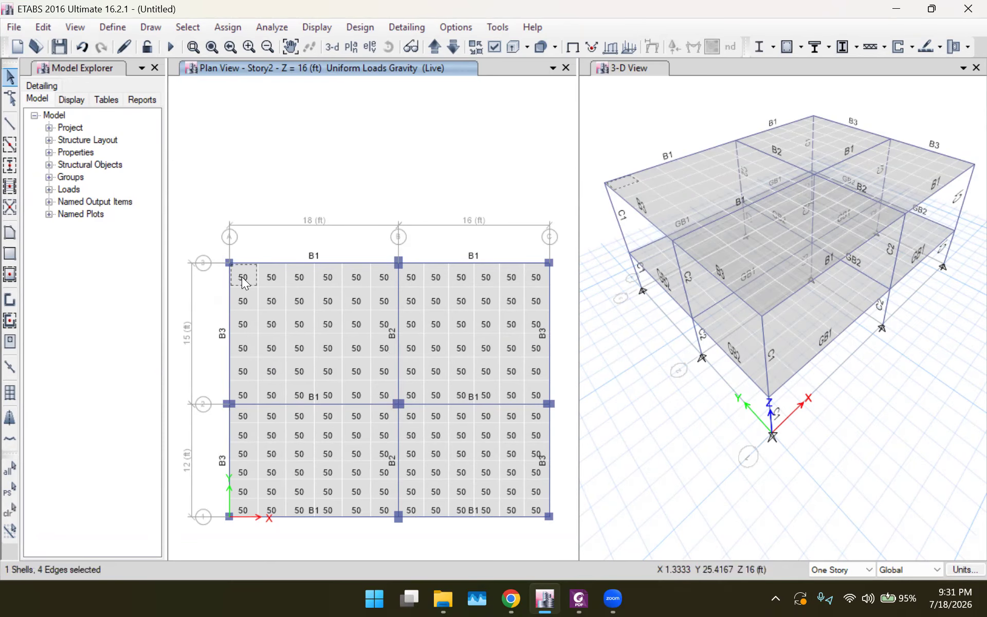
{"action": "right_click", "coordinate": [242, 277]}
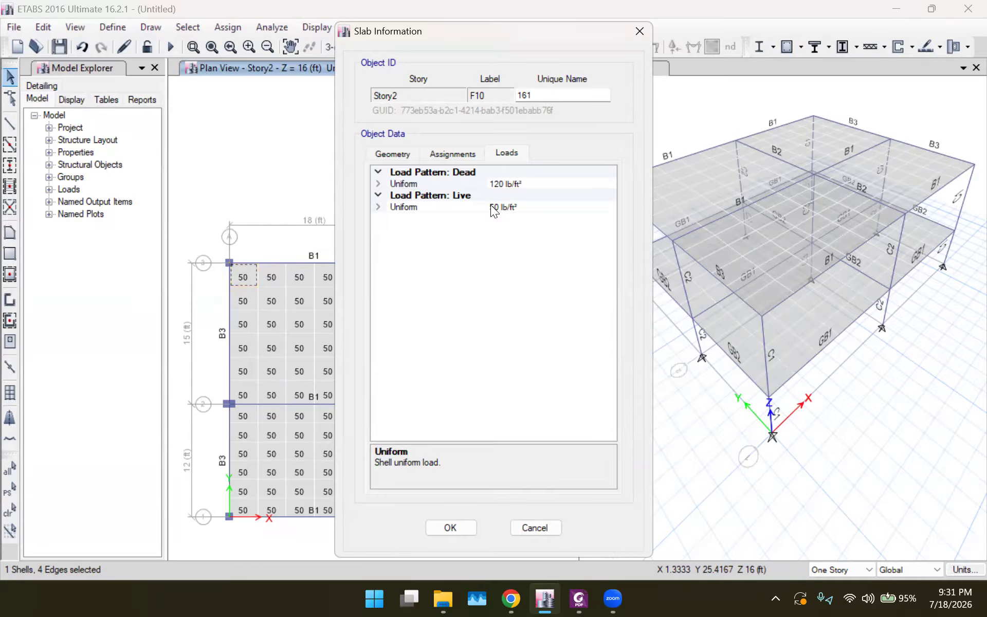
{"action": "left_click", "coordinate": [450, 528]}
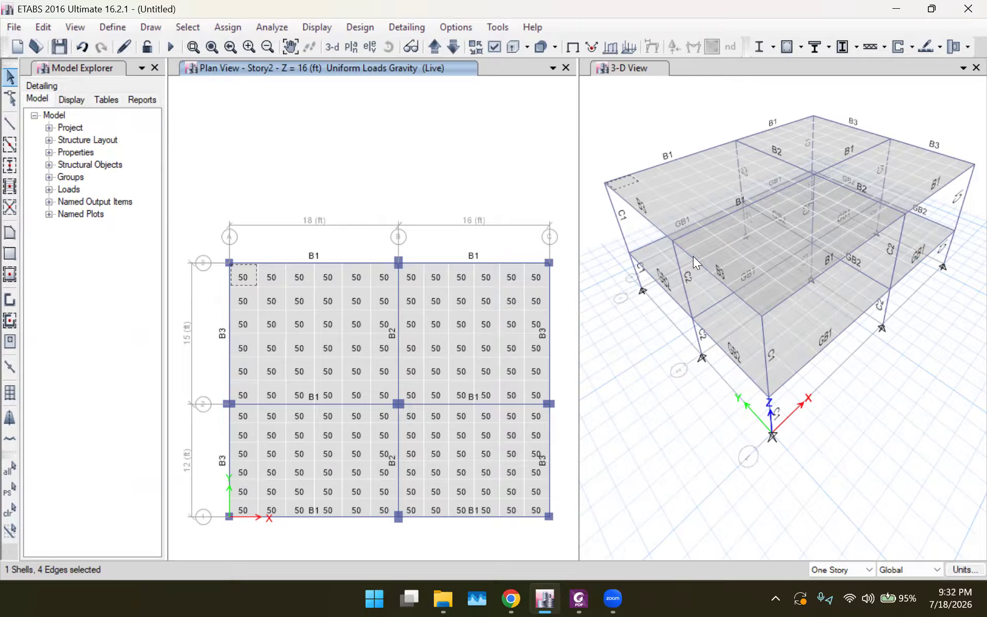
Step: Switch to the reference PDF in Foxit PhantomPDF and underline the handwritten floor numbers 3, 4, 5 and 6 on the elevation
{"action": "left_click", "coordinate": [579, 598]}
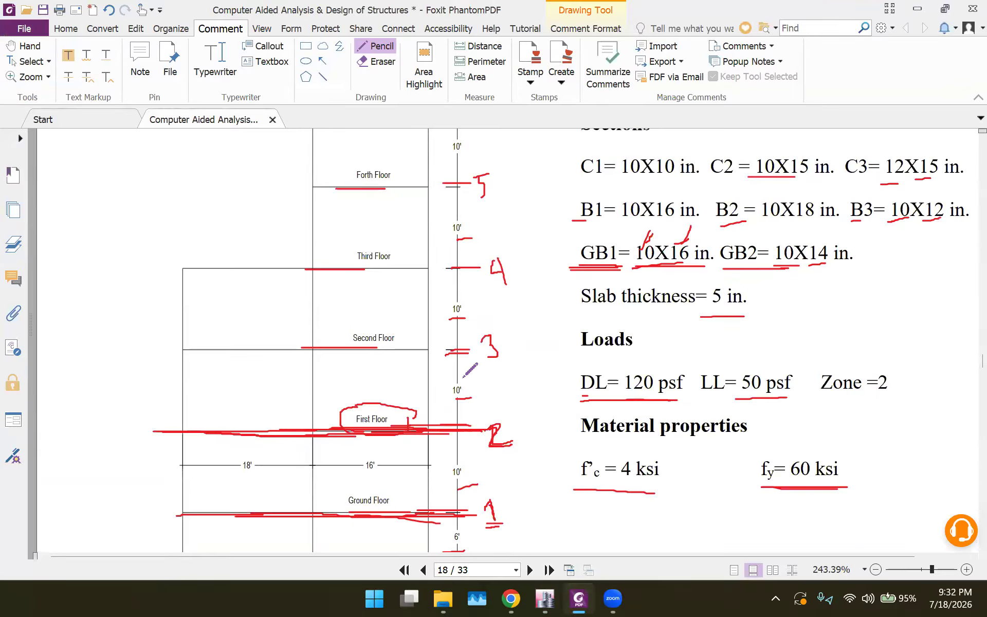
{"action": "left_click_drag", "start_coordinate": [488, 394], "coordinate": [499, 394]}
{"action": "left_click_drag", "start_coordinate": [494, 330], "coordinate": [505, 327]}
{"action": "left_click_drag", "start_coordinate": [501, 233], "coordinate": [493, 234]}
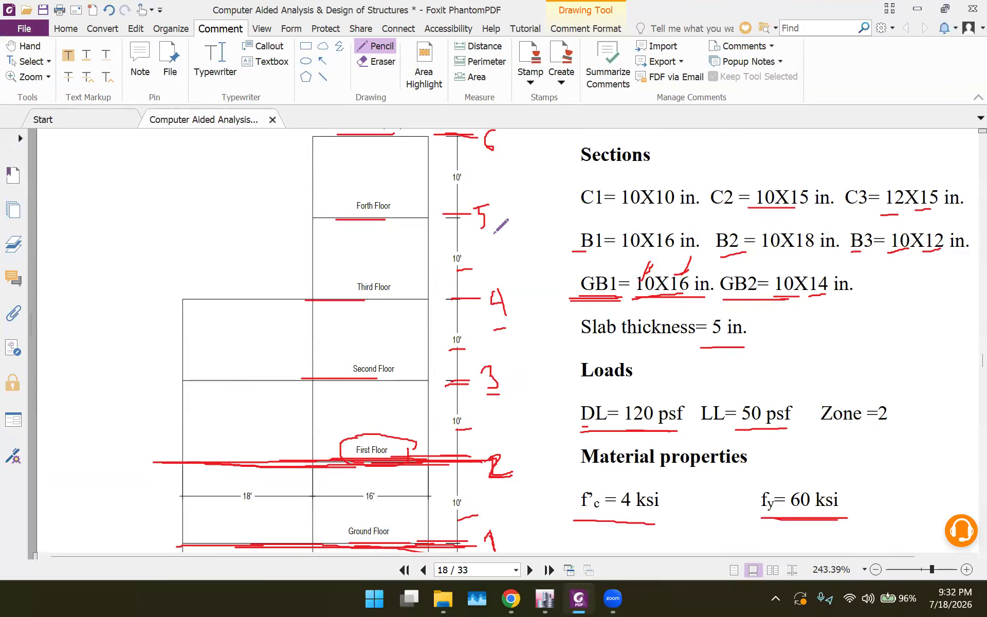
{"action": "left_click_drag", "start_coordinate": [504, 160], "coordinate": [492, 161]}
{"action": "scroll", "coordinate": [459, 394], "scroll_direction": "up", "scroll_amount": 1}
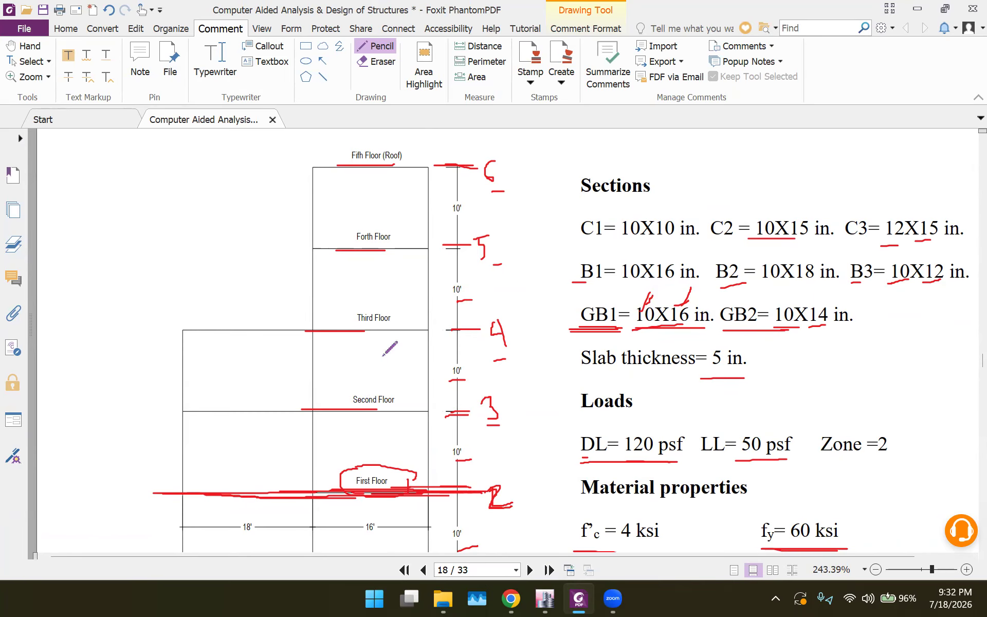
Step: Return to ETABS and clear the slab piece selection in the Story2 plan
{"action": "mouse_move", "coordinate": [543, 598]}
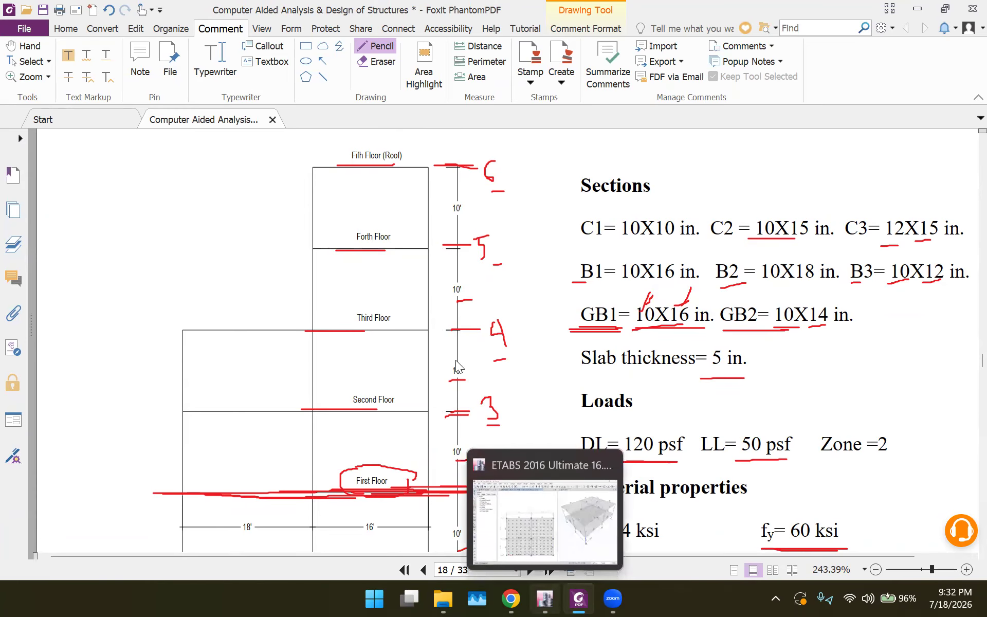
{"action": "left_click", "coordinate": [570, 393]}
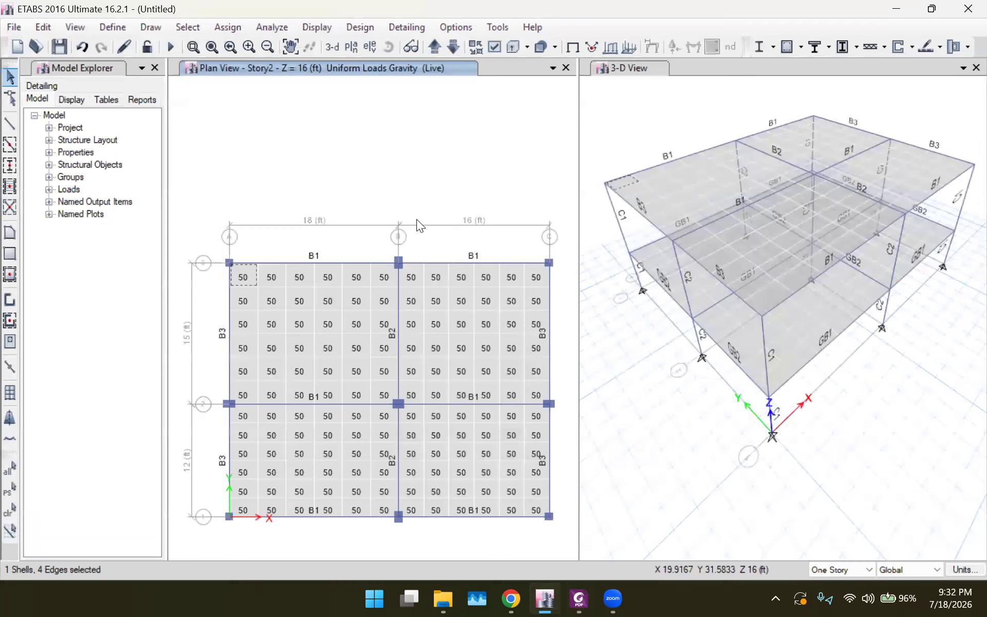
{"action": "left_click", "coordinate": [344, 138]}
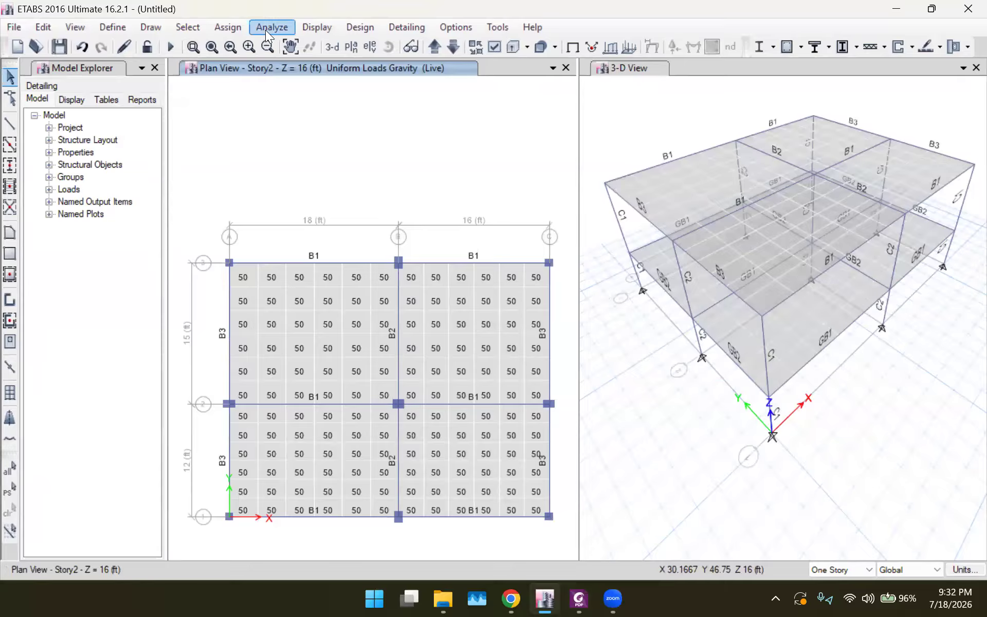
{"action": "left_click", "coordinate": [43, 27]}
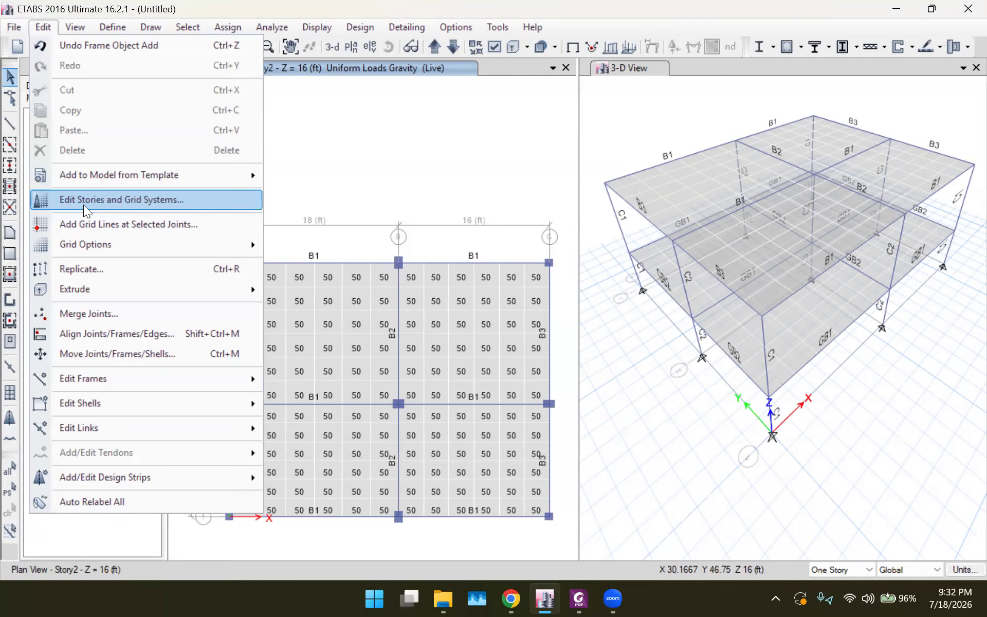
{"action": "left_click", "coordinate": [397, 159]}
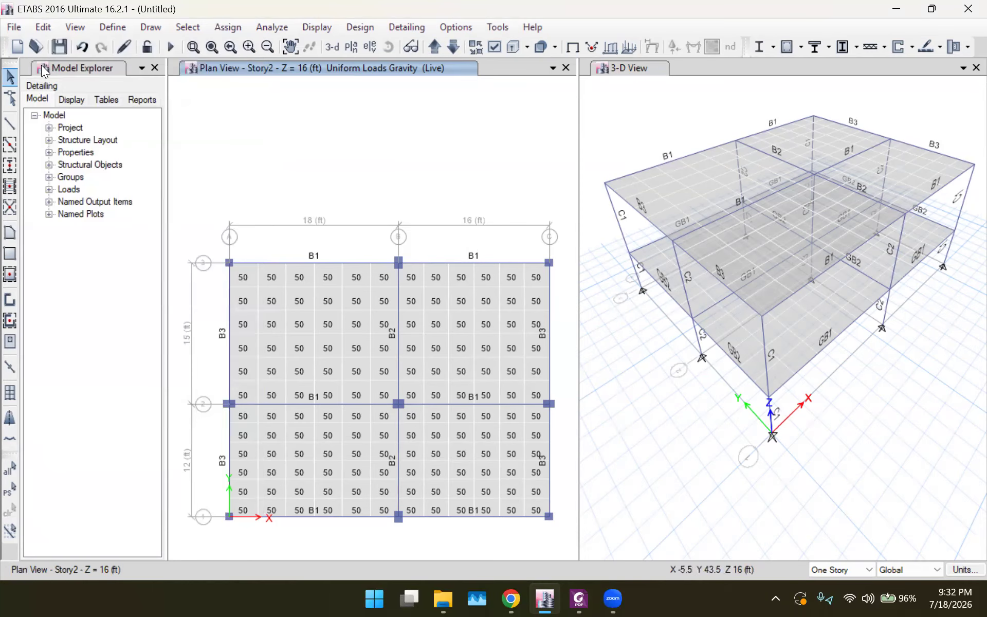
Step: Open the story data and start adding stories above Story2 with the existing story heights kept
{"action": "left_click", "coordinate": [43, 27]}
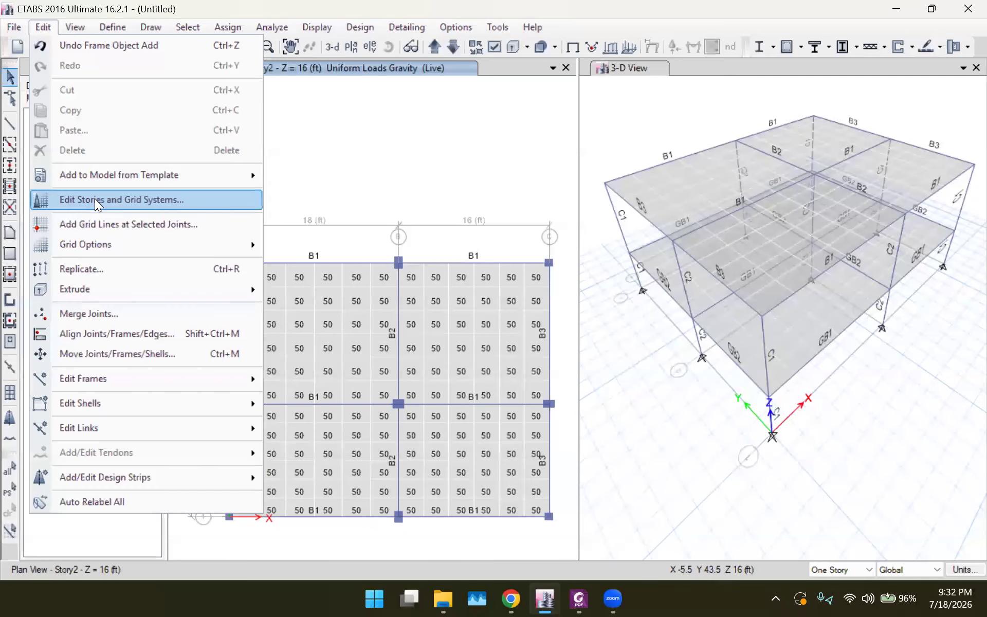
{"action": "left_click", "coordinate": [95, 198]}
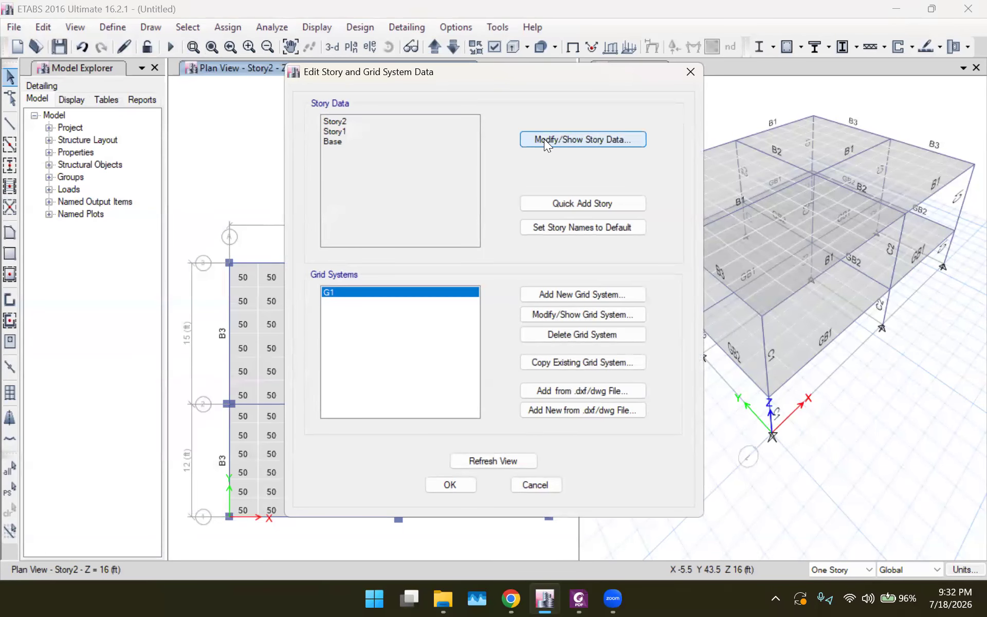
{"action": "left_click", "coordinate": [617, 138]}
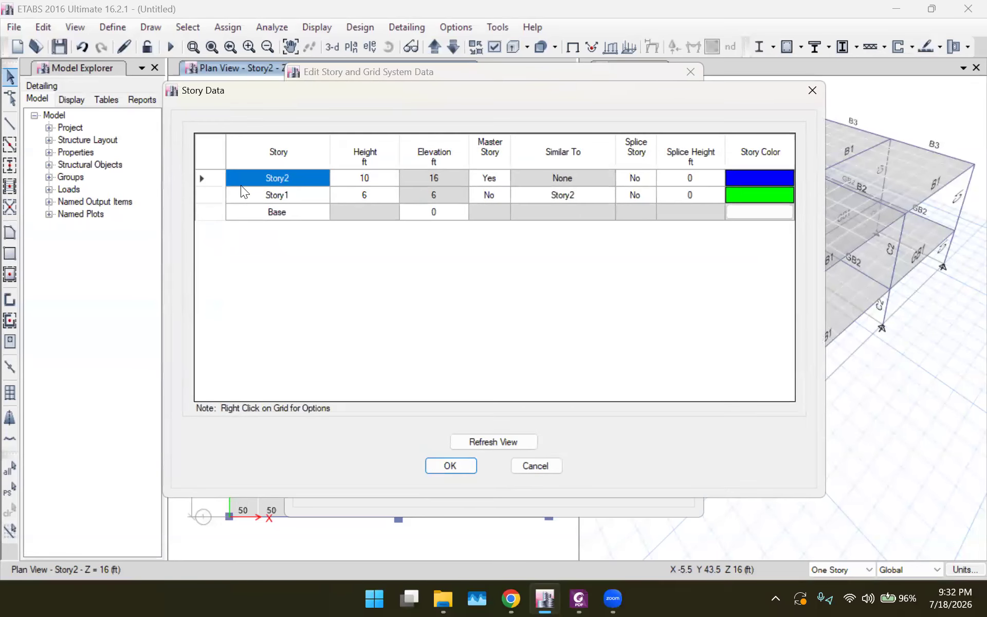
{"action": "left_click", "coordinate": [202, 179]}
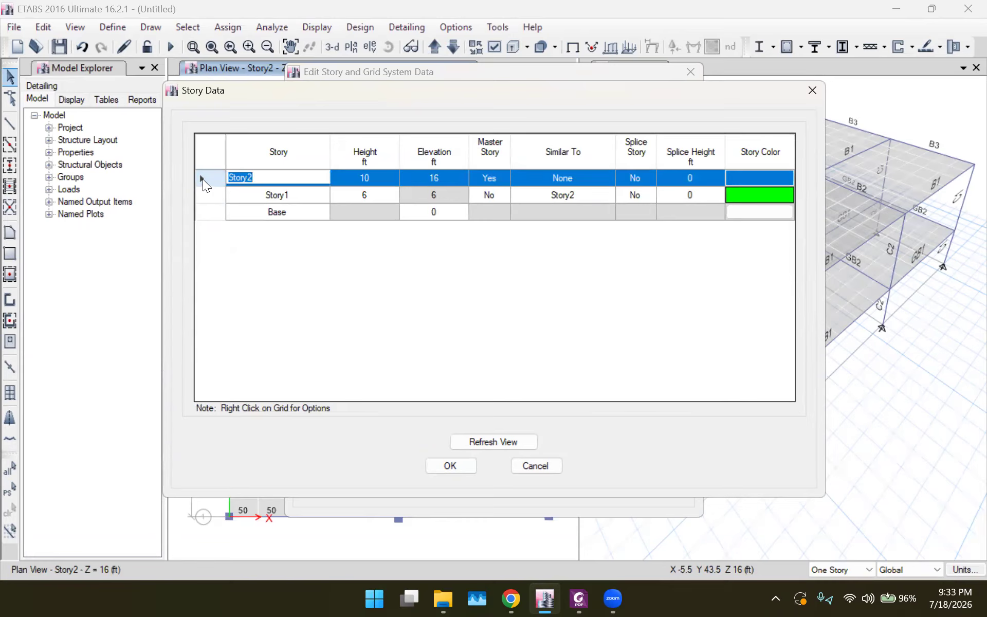
{"action": "right_click", "coordinate": [203, 179]}
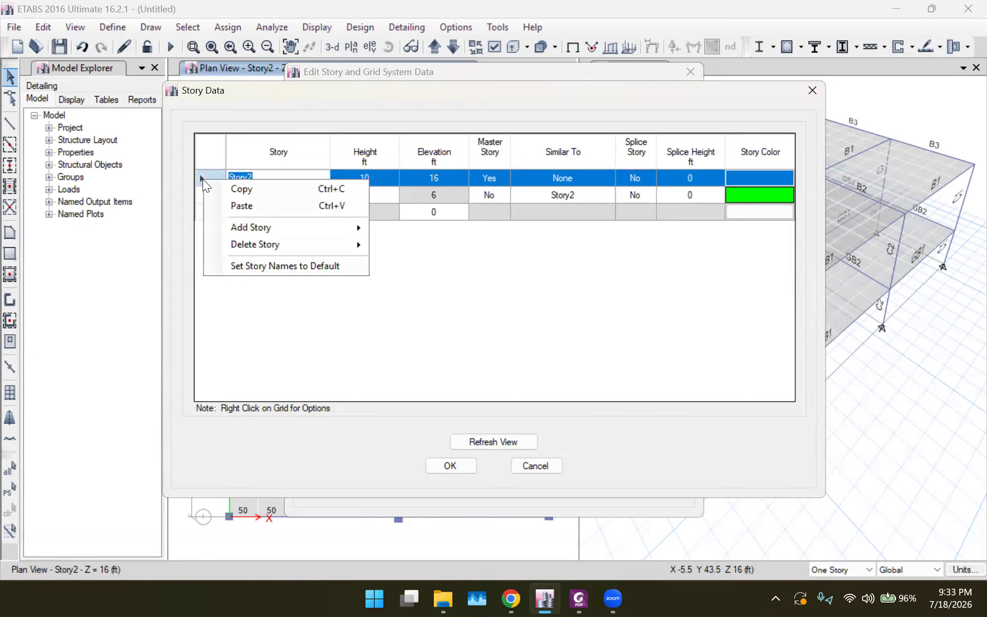
{"action": "mouse_move", "coordinate": [230, 233]}
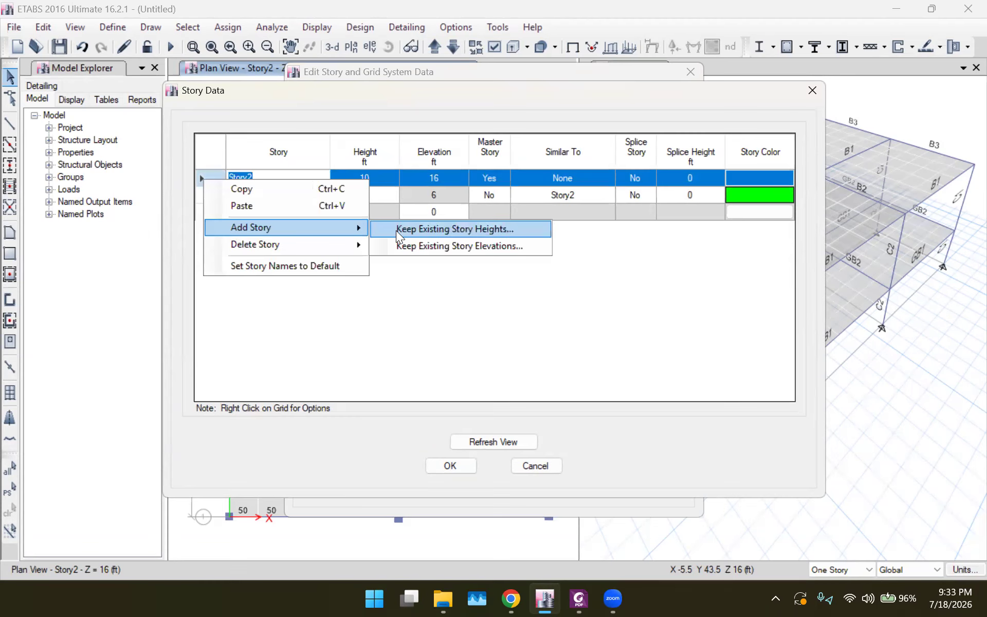
{"action": "left_click", "coordinate": [432, 229]}
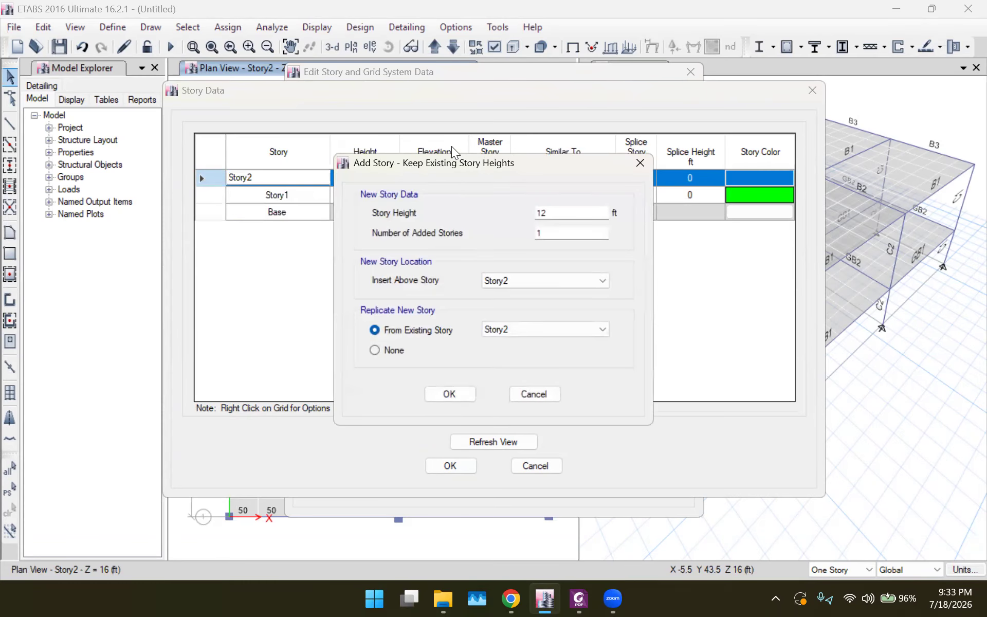
{"action": "left_click_drag", "start_coordinate": [458, 167], "coordinate": [460, 127]}
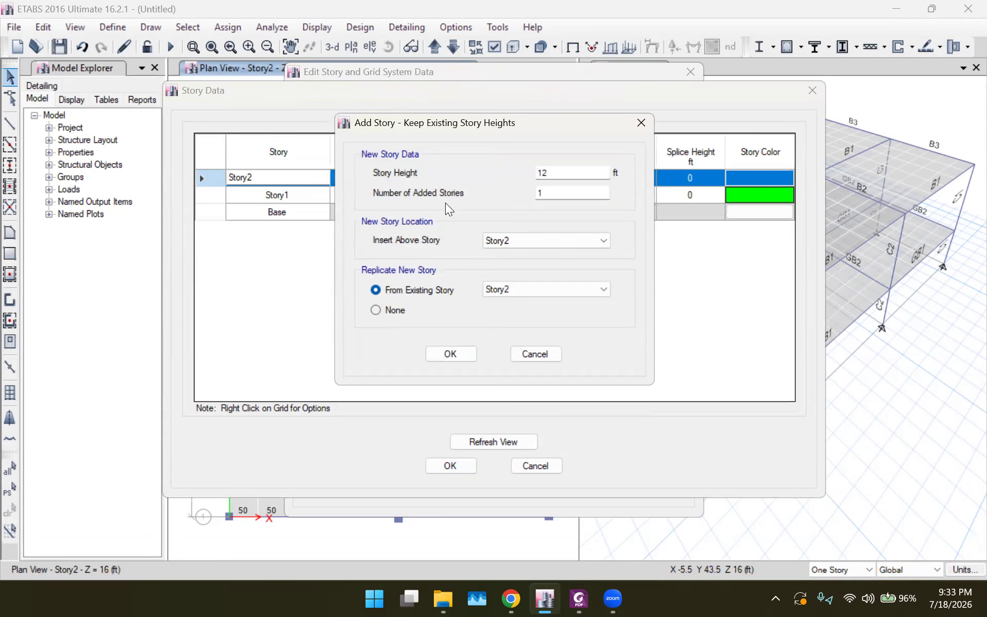
Step: Check the floor heights on the elevation in the reference PDF and set the new stories' height to 10 ft
{"action": "left_click_drag", "start_coordinate": [538, 193], "coordinate": [528, 193]}
{"action": "left_click", "coordinate": [579, 598]}
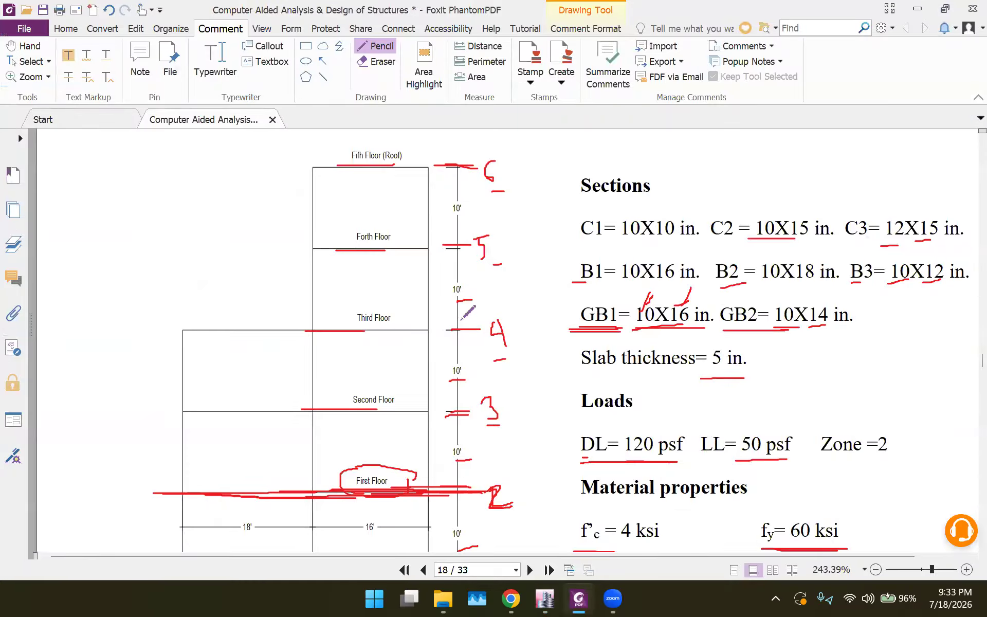
{"action": "left_click", "coordinate": [579, 597]}
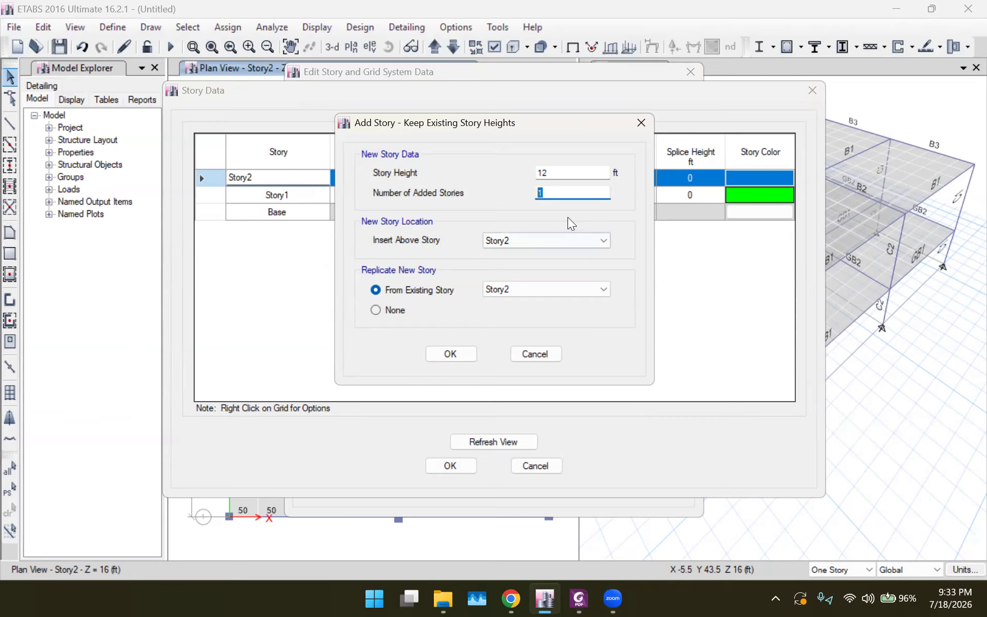
{"action": "left_click", "coordinate": [566, 172]}
{"action": "key", "text": "BackSpace"}
{"action": "key", "text": "BackSpace"}
{"action": "type", "text": "10"}
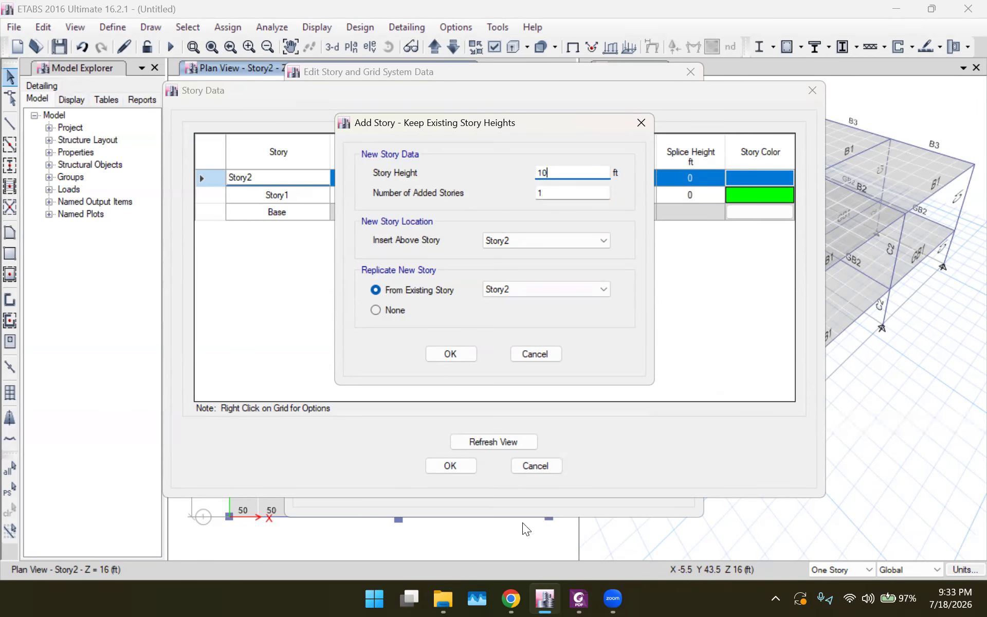
Step: Switch to the reference PDF in Foxit PhantomPDF and mark the levels numbered 4, 5 and 6 on the elevation
{"action": "left_click", "coordinate": [565, 591]}
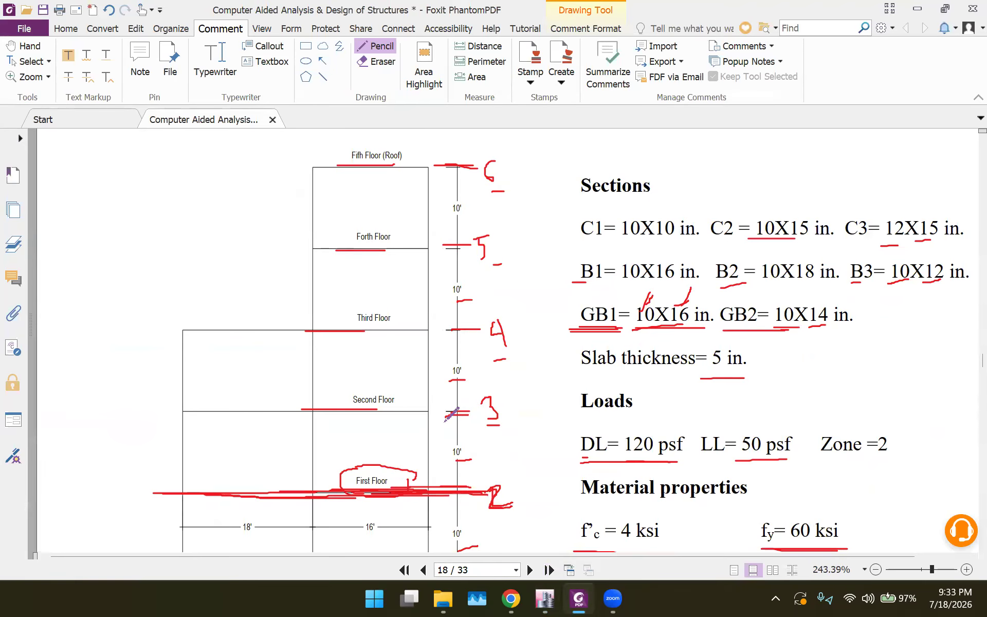
{"action": "left_click_drag", "start_coordinate": [442, 328], "coordinate": [478, 322]}
{"action": "left_click_drag", "start_coordinate": [443, 240], "coordinate": [471, 238]}
{"action": "left_click_drag", "start_coordinate": [454, 168], "coordinate": [476, 167]}
Step: Return to ETABS and set the number of added stories to 4
{"action": "left_click", "coordinate": [545, 598]}
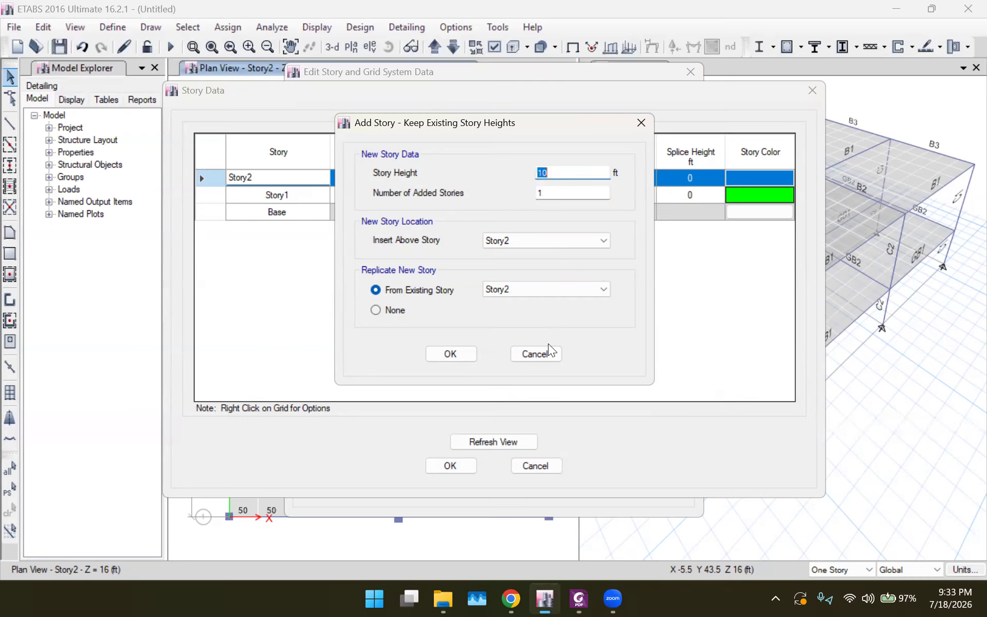
{"action": "left_click", "coordinate": [558, 192]}
{"action": "key", "text": "BackSpace"}
{"action": "type", "text": "4"}
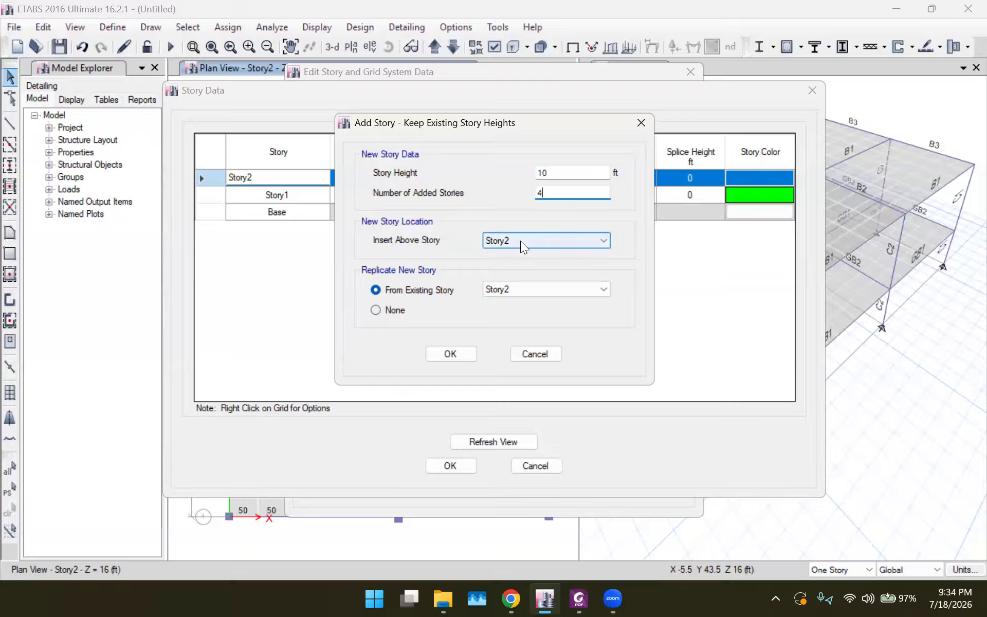
Step: Insert the new stories above Story2, replicated from the existing Story2
{"action": "left_click", "coordinate": [544, 239]}
{"action": "left_click", "coordinate": [545, 240]}
{"action": "left_click", "coordinate": [538, 243]}
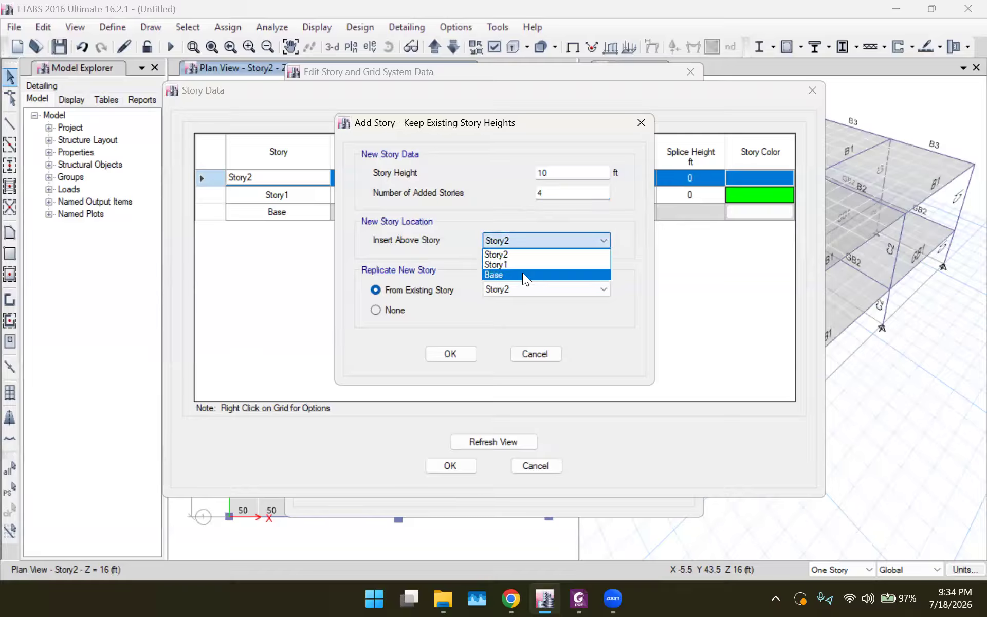
{"action": "left_click", "coordinate": [531, 236]}
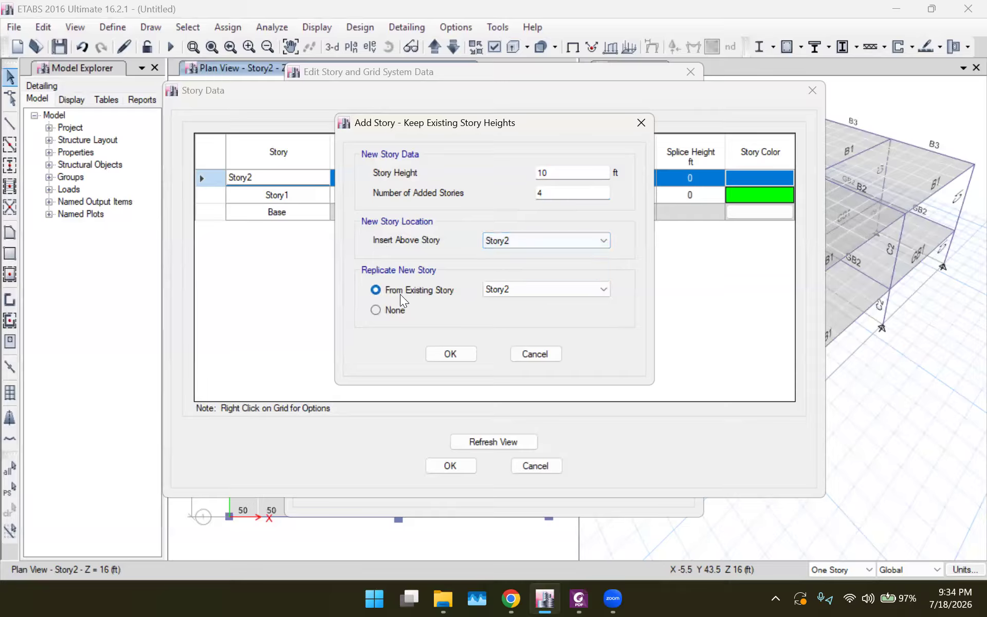
{"action": "left_click", "coordinate": [532, 289]}
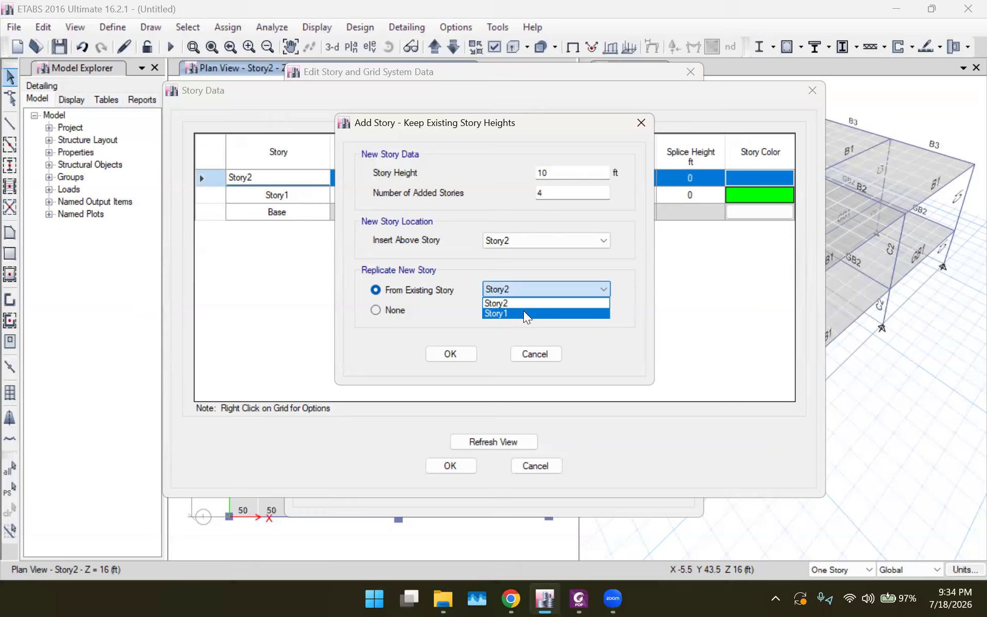
{"action": "left_click", "coordinate": [523, 305]}
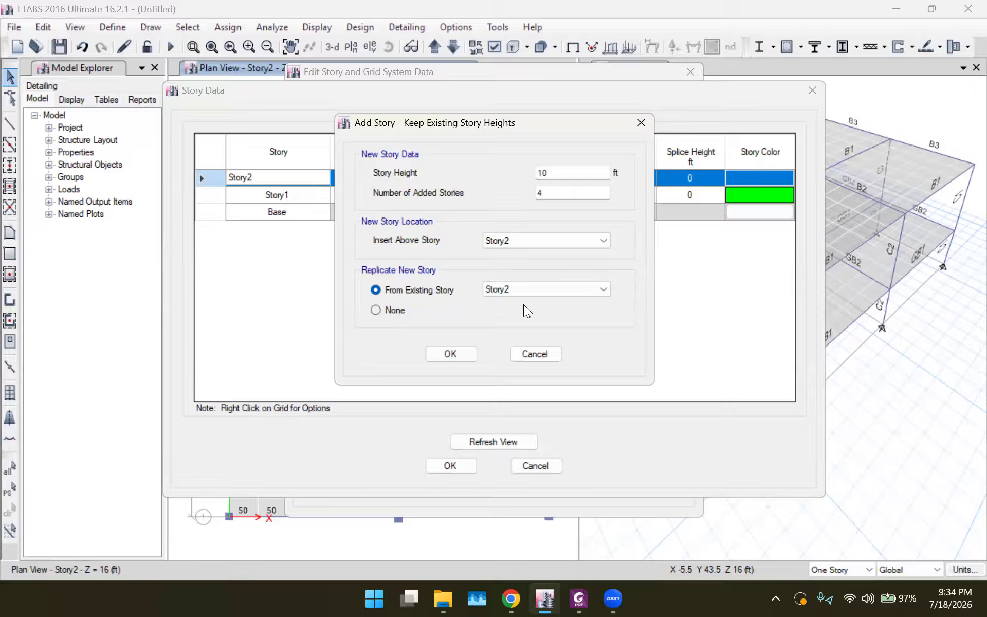
{"action": "left_click", "coordinate": [449, 354]}
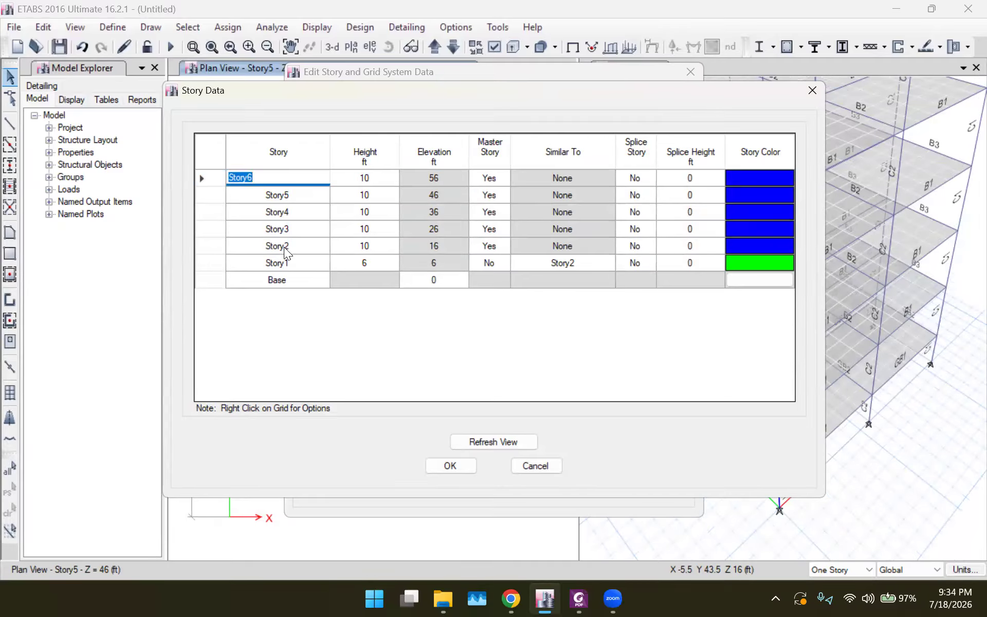
Step: Refresh the view and accept the story data and the story and grid system settings
{"action": "left_click", "coordinate": [483, 441]}
{"action": "left_click", "coordinate": [458, 466]}
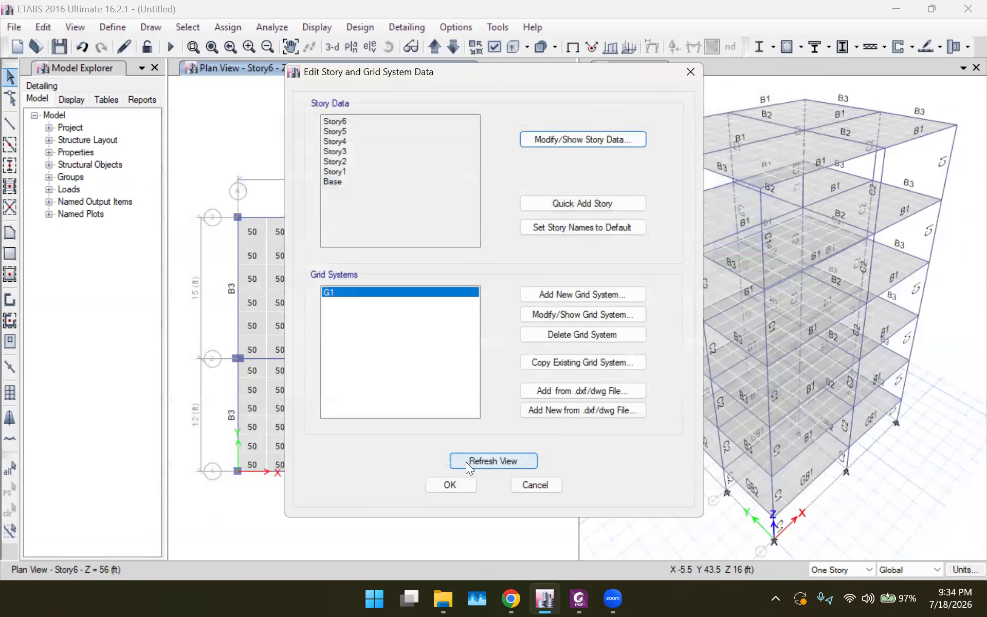
{"action": "left_click", "coordinate": [458, 482]}
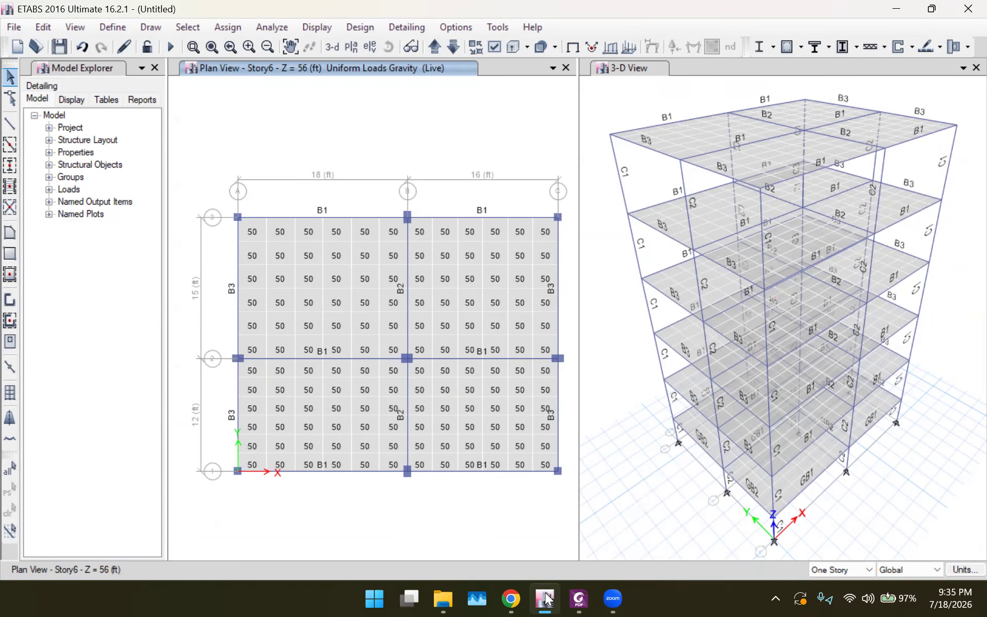
Step: Switch to the reference PDF, circle the empty zone above the third floor's 18' bay, and tick both 18' bay panels on the floor plan
{"action": "left_click", "coordinate": [572, 598]}
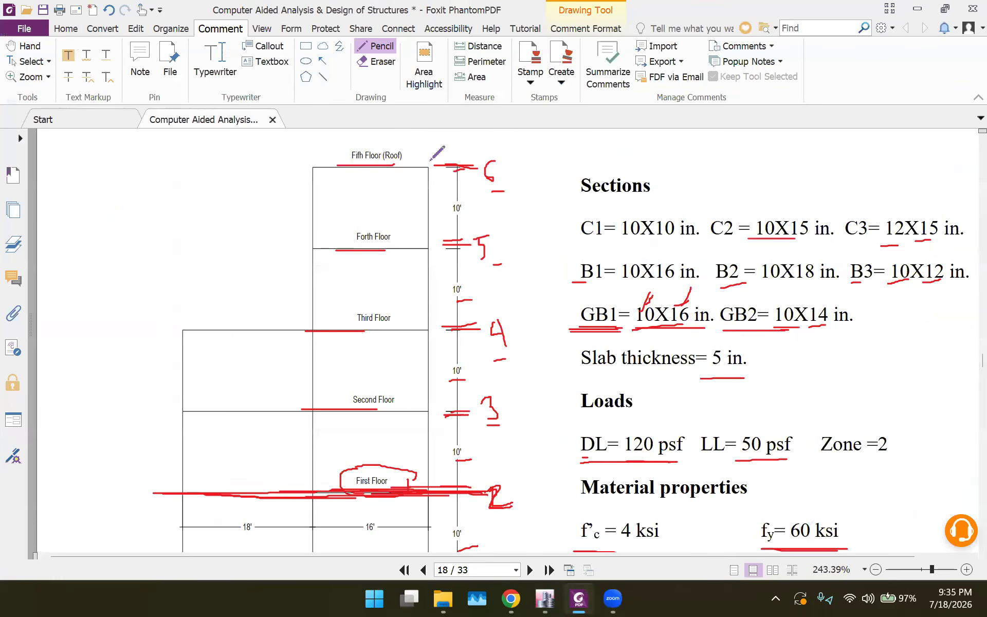
{"action": "mouse_move", "coordinate": [248, 201]}
{"action": "left_mouse_down"}
{"action": "mouse_move", "coordinate": [203, 224]}
{"action": "mouse_move", "coordinate": [267, 286]}
{"action": "mouse_move", "coordinate": [282, 228]}
{"action": "mouse_move", "coordinate": [257, 212]}
{"action": "left_mouse_up"}
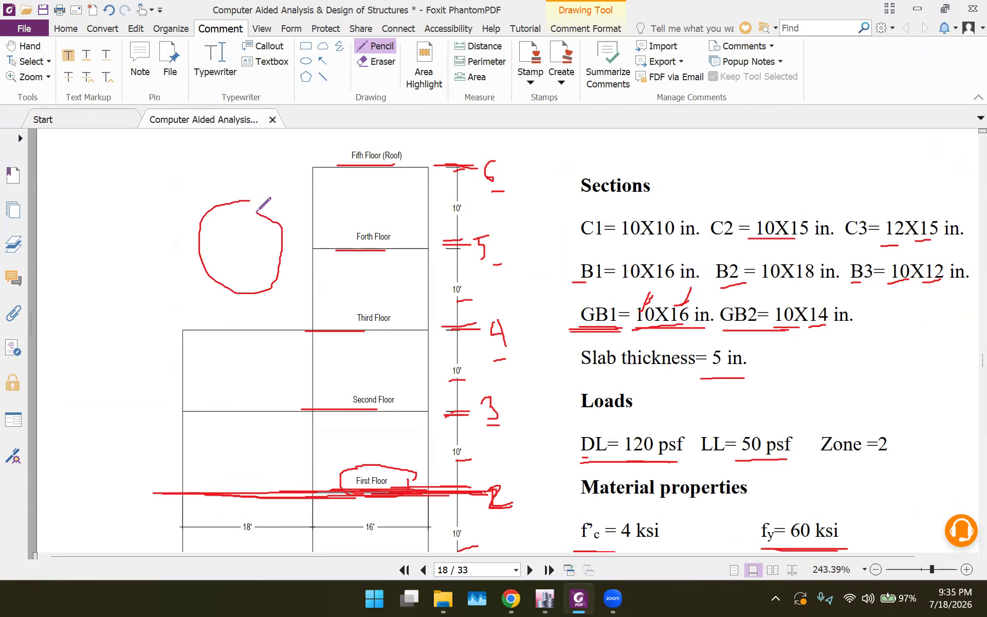
{"action": "scroll", "coordinate": [262, 218], "scroll_direction": "up", "scroll_amount": 6}
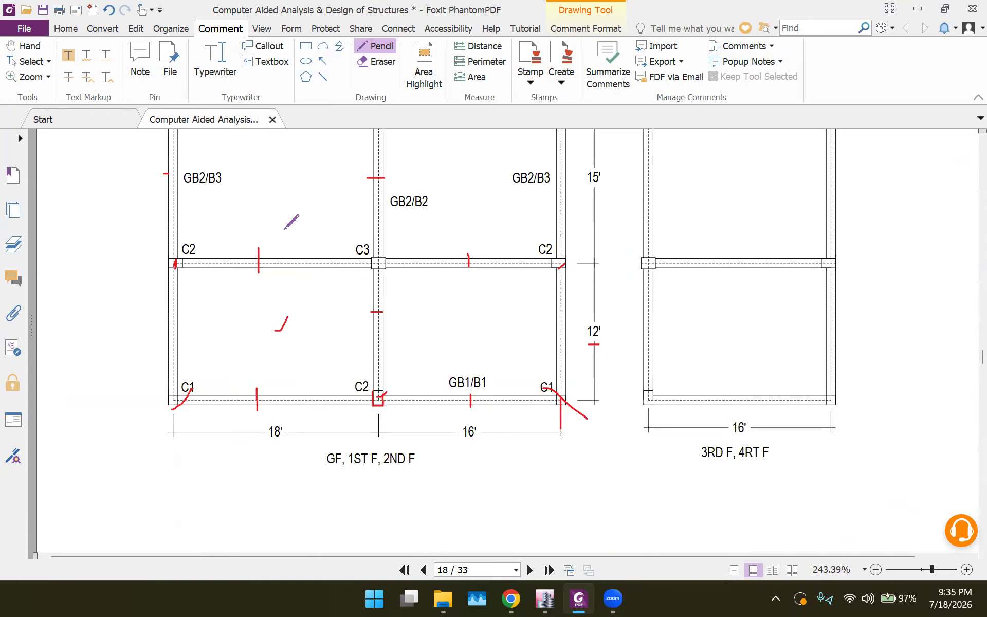
{"action": "scroll", "coordinate": [285, 229], "scroll_direction": "up", "scroll_amount": 3}
{"action": "mouse_move", "coordinate": [257, 264]}
{"action": "left_mouse_down"}
{"action": "mouse_move", "coordinate": [285, 286]}
{"action": "mouse_move", "coordinate": [327, 235]}
{"action": "left_mouse_up"}
{"action": "mouse_move", "coordinate": [265, 415]}
{"action": "left_mouse_down"}
{"action": "mouse_move", "coordinate": [277, 427]}
{"action": "mouse_move", "coordinate": [306, 394]}
{"action": "left_mouse_up"}
{"action": "mouse_move", "coordinate": [259, 265]}
{"action": "left_mouse_down"}
{"action": "mouse_move", "coordinate": [291, 297]}
{"action": "mouse_move", "coordinate": [349, 233]}
{"action": "left_mouse_up"}
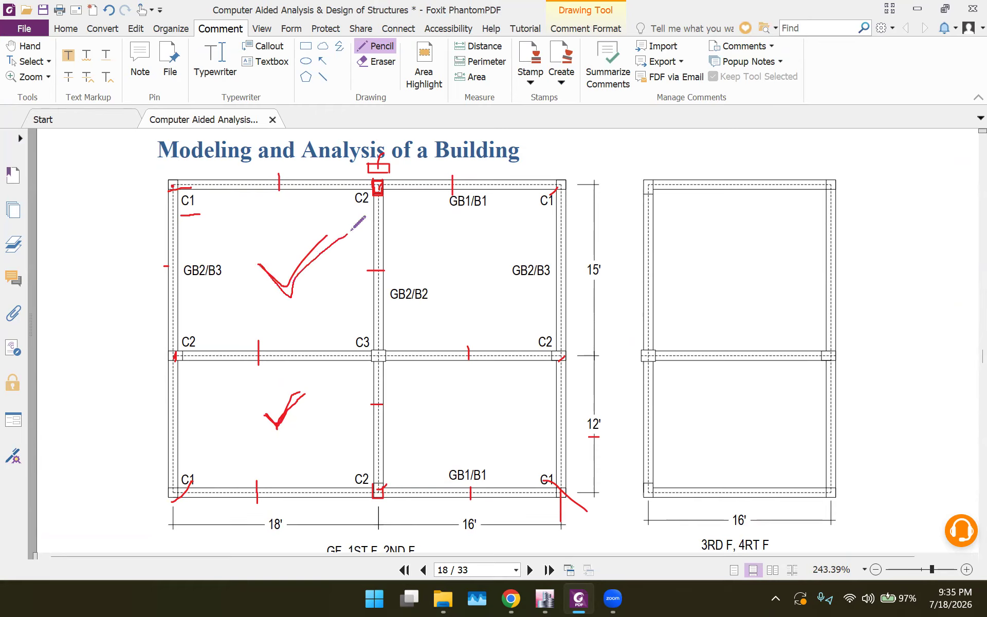
{"action": "mouse_move", "coordinate": [259, 265]}
{"action": "left_mouse_down"}
{"action": "mouse_move", "coordinate": [290, 294]}
{"action": "mouse_move", "coordinate": [319, 245]}
{"action": "left_mouse_up"}
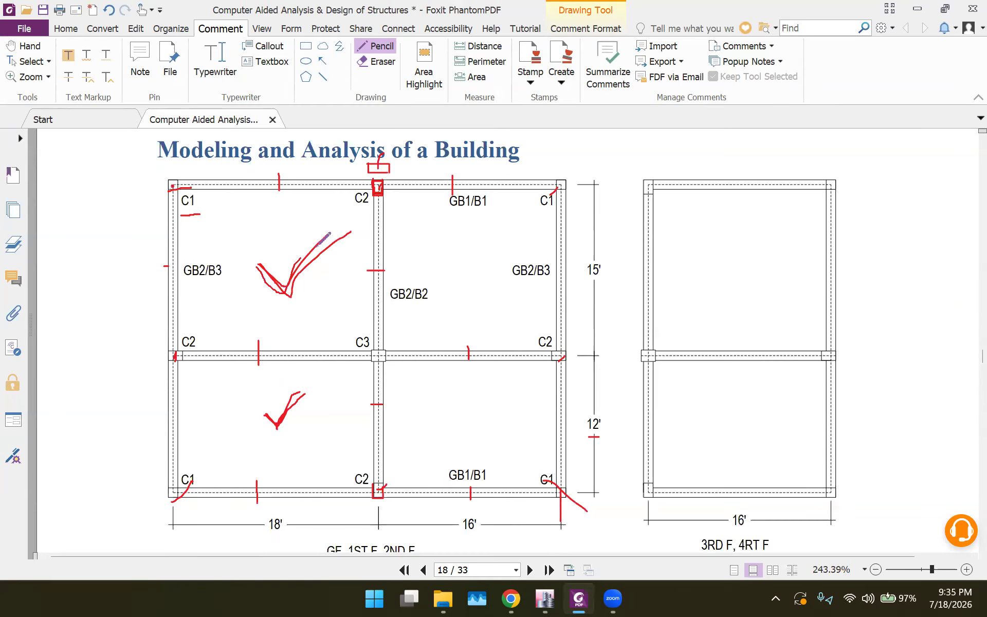
{"action": "mouse_move", "coordinate": [263, 406]}
{"action": "left_mouse_down"}
{"action": "mouse_move", "coordinate": [271, 430]}
{"action": "mouse_move", "coordinate": [302, 391]}
{"action": "left_mouse_up"}
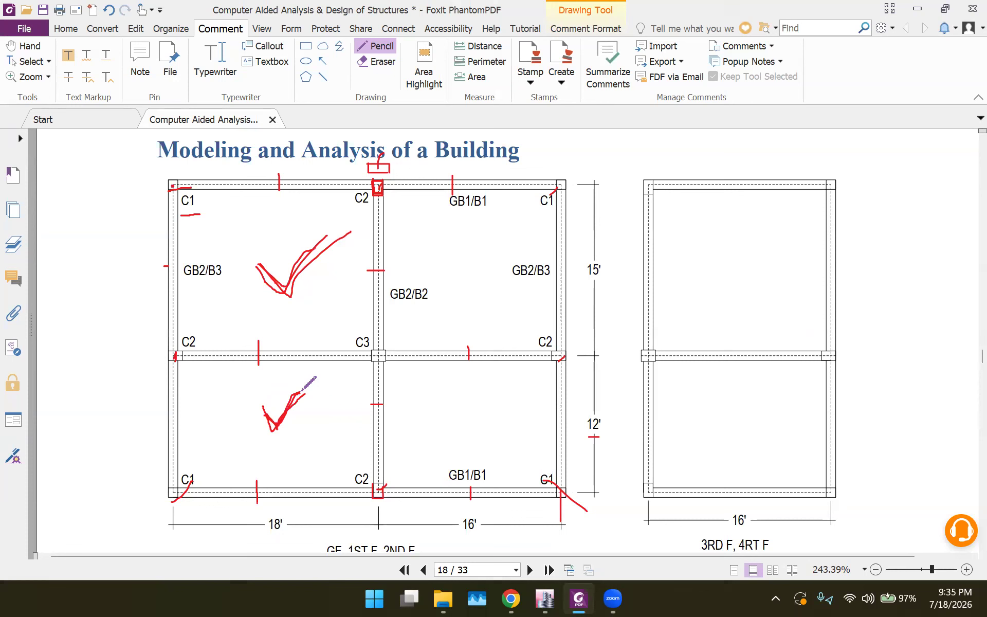
Step: Return to ETABS and delete the slabs, beams and columns of the 18 ft bay between grids A and B on Story6, keeping grid B
{"action": "left_click", "coordinate": [545, 600]}
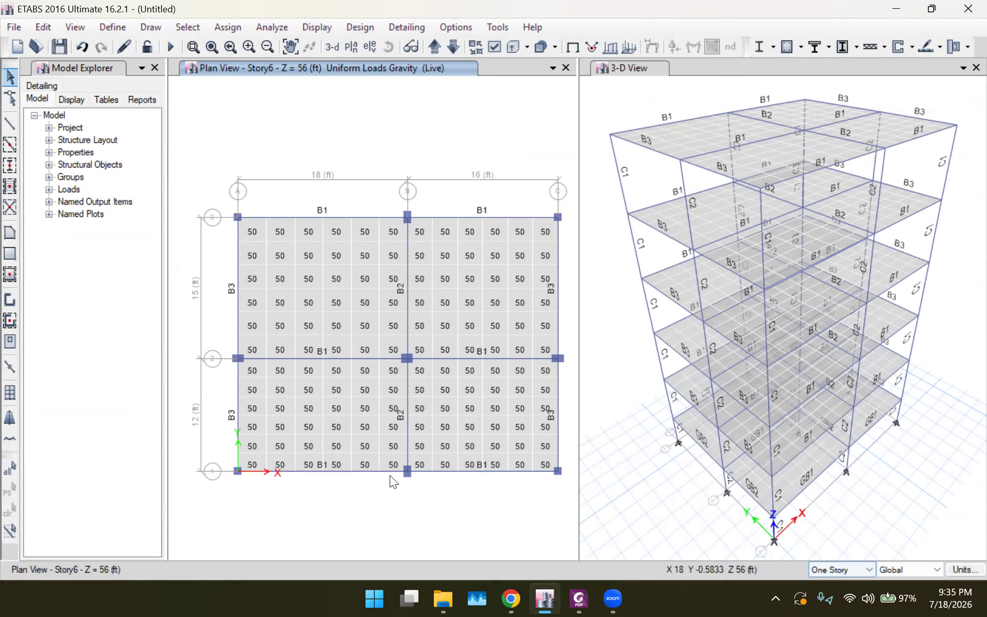
{"action": "left_click_drag", "start_coordinate": [393, 480], "coordinate": [217, 178]}
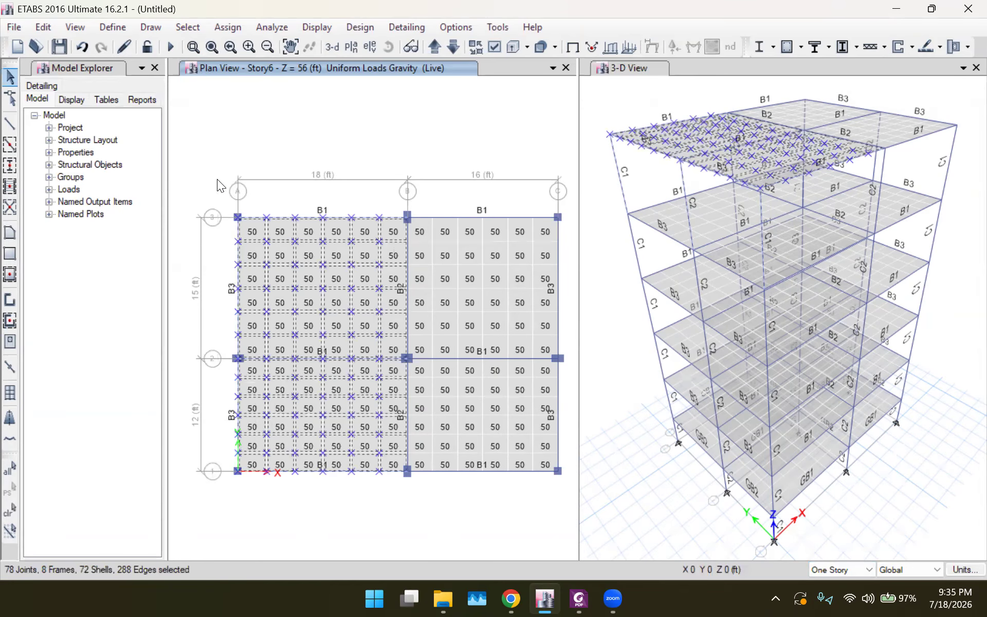
{"action": "key", "text": "Delete"}
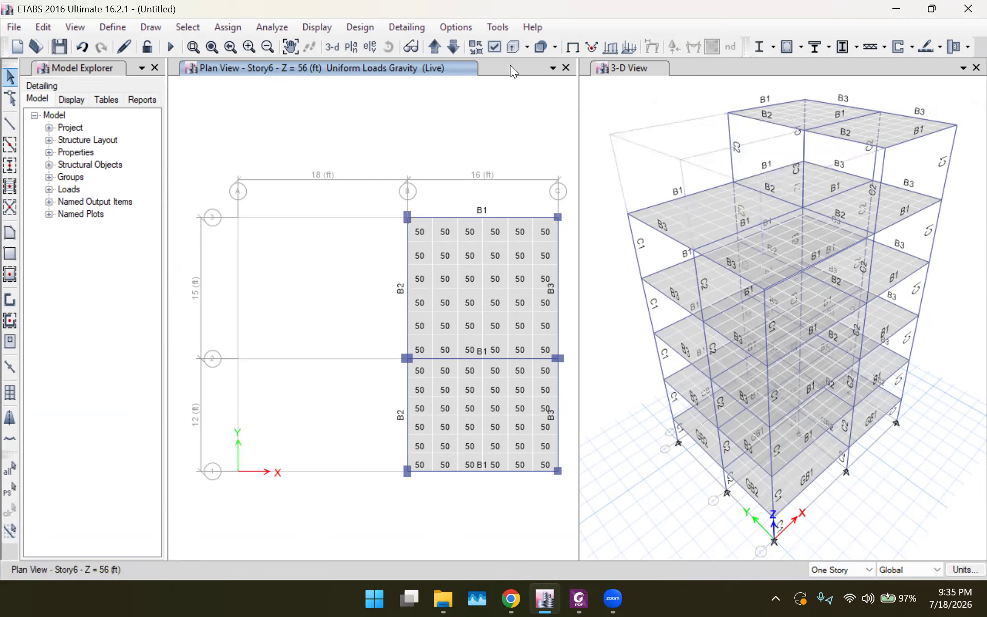
Step: Delete the slabs, beams and columns of the 18 ft bay between grids A and B on Story5, keeping grid B
{"action": "left_click", "coordinate": [455, 46]}
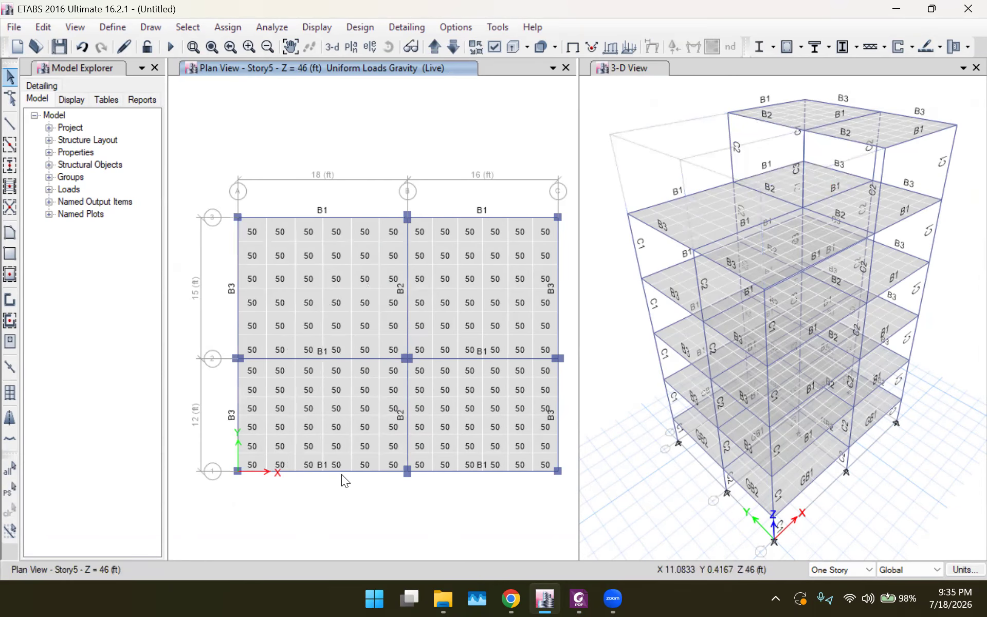
{"action": "left_click_drag", "start_coordinate": [393, 487], "coordinate": [222, 192]}
{"action": "key", "text": "Delete"}
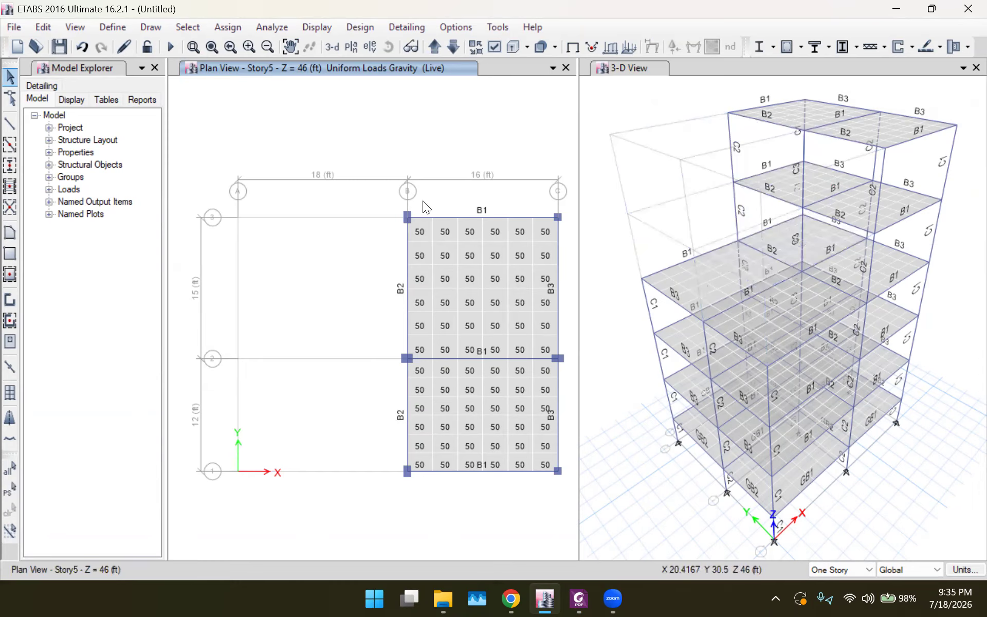
Step: Rotate the 3D view to inspect the upper-story setback from a lower angle
{"action": "left_click", "coordinate": [728, 69]}
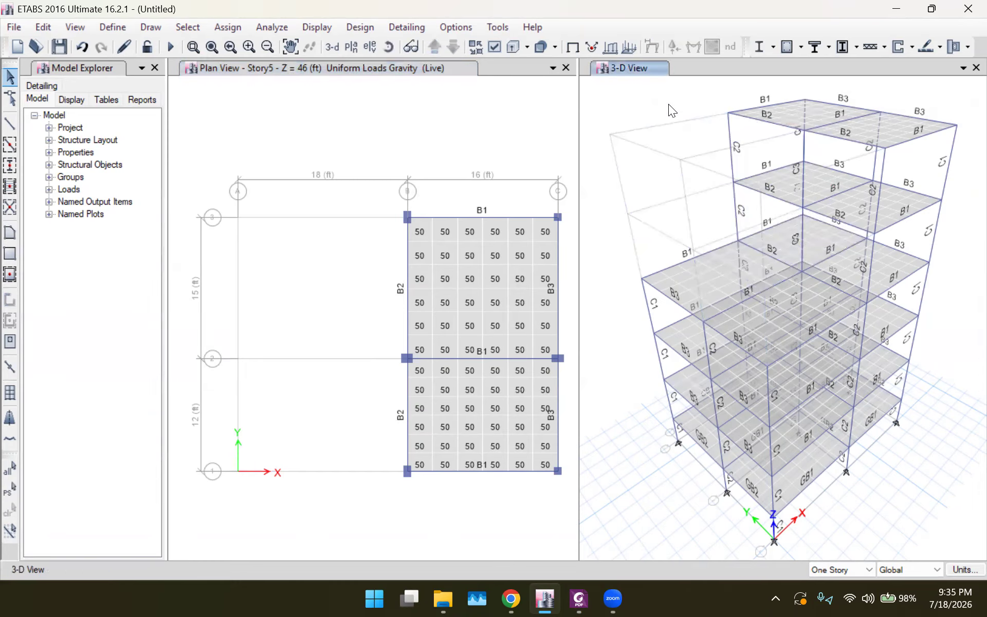
{"action": "left_click", "coordinate": [387, 50]}
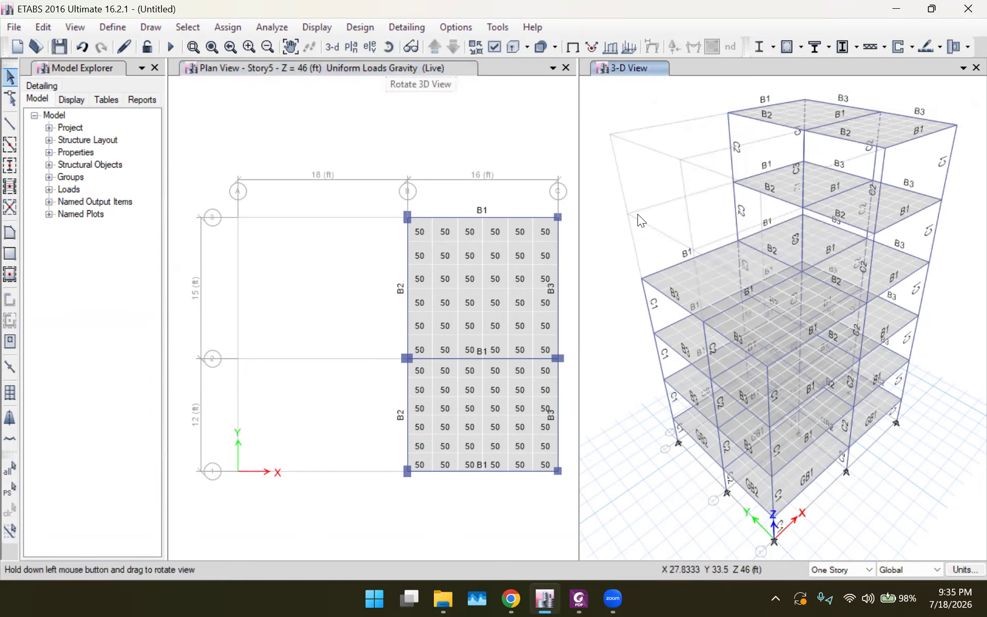
{"action": "left_click_drag", "start_coordinate": [715, 215], "coordinate": [719, 173]}
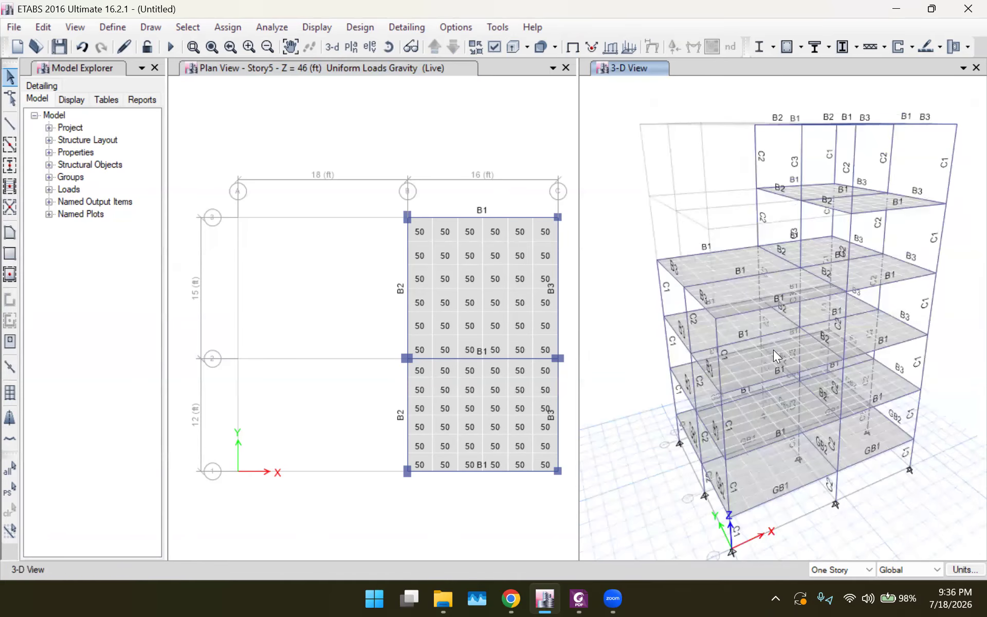
{"action": "left_click", "coordinate": [388, 49]}
{"action": "left_click_drag", "start_coordinate": [707, 181], "coordinate": [747, 134]}
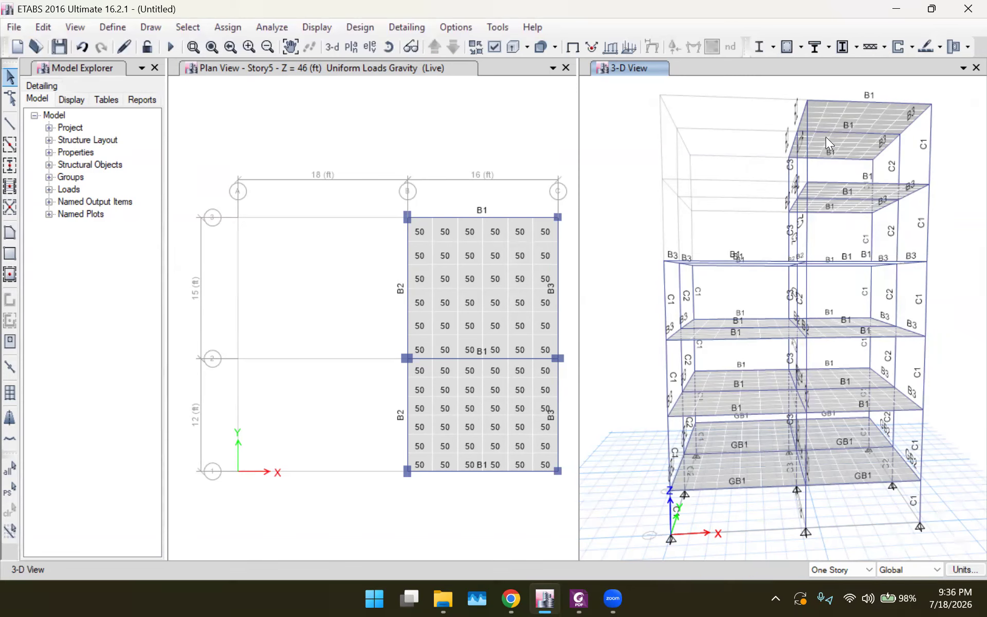
{"action": "left_click", "coordinate": [495, 73]}
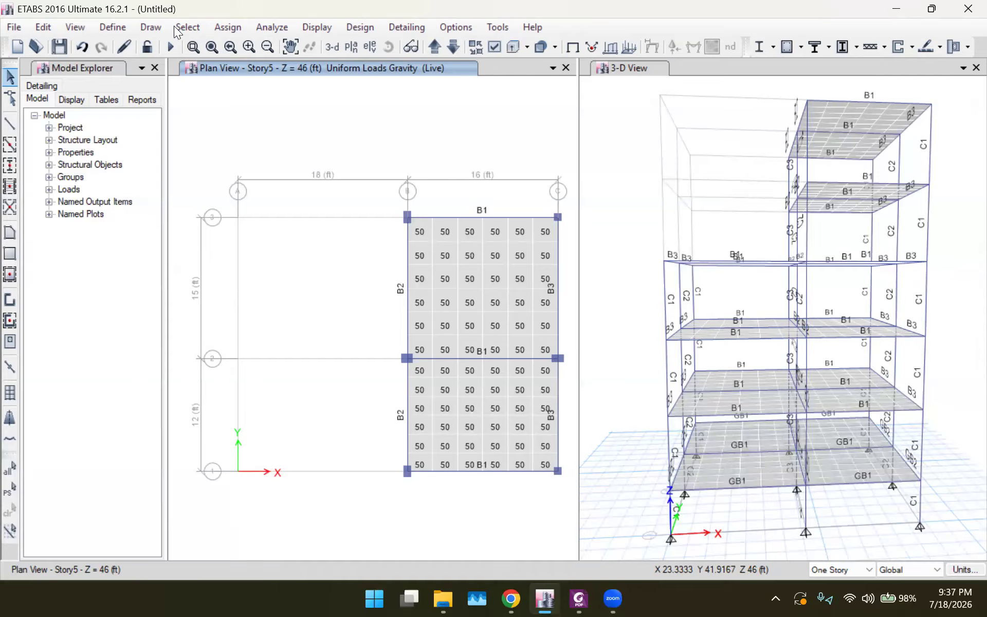
Step: Create a new Linear Add load combination named Comb1 and set its Dead scale factor to 1.2
{"action": "left_click", "coordinate": [111, 29]}
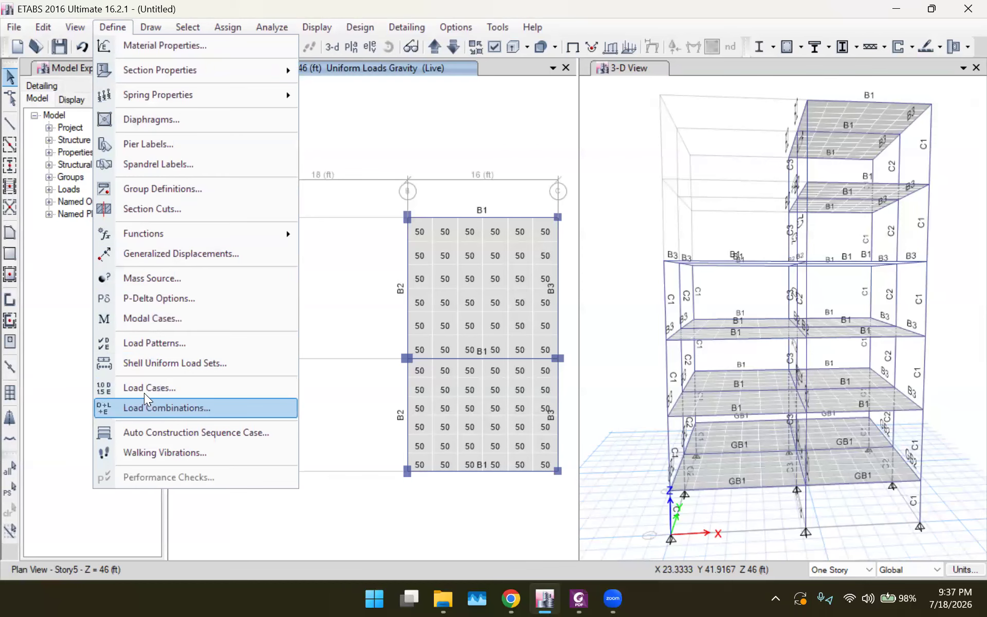
{"action": "left_click", "coordinate": [144, 406]}
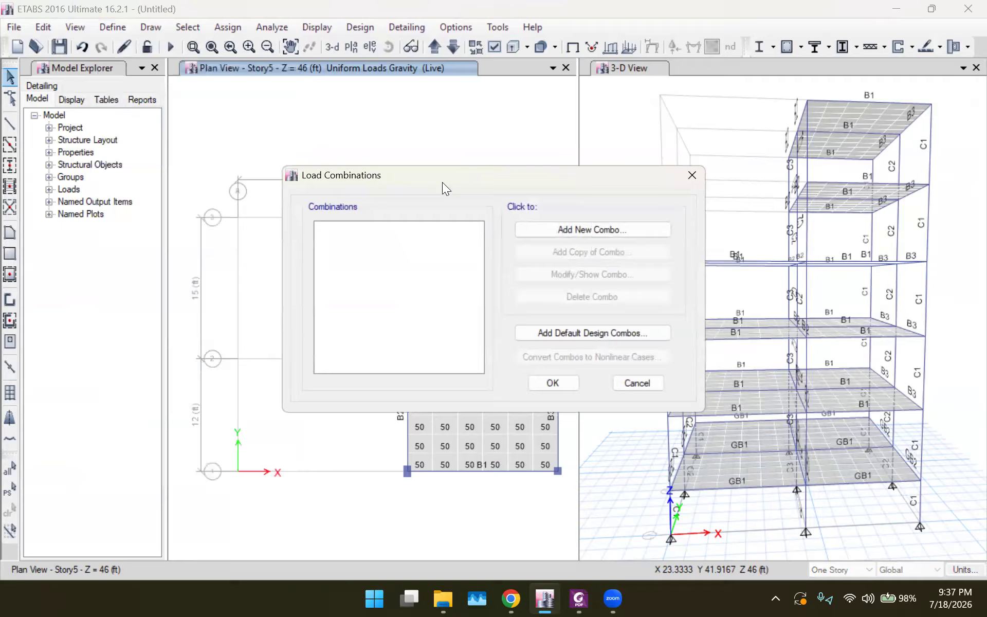
{"action": "left_click_drag", "start_coordinate": [443, 182], "coordinate": [449, 162]}
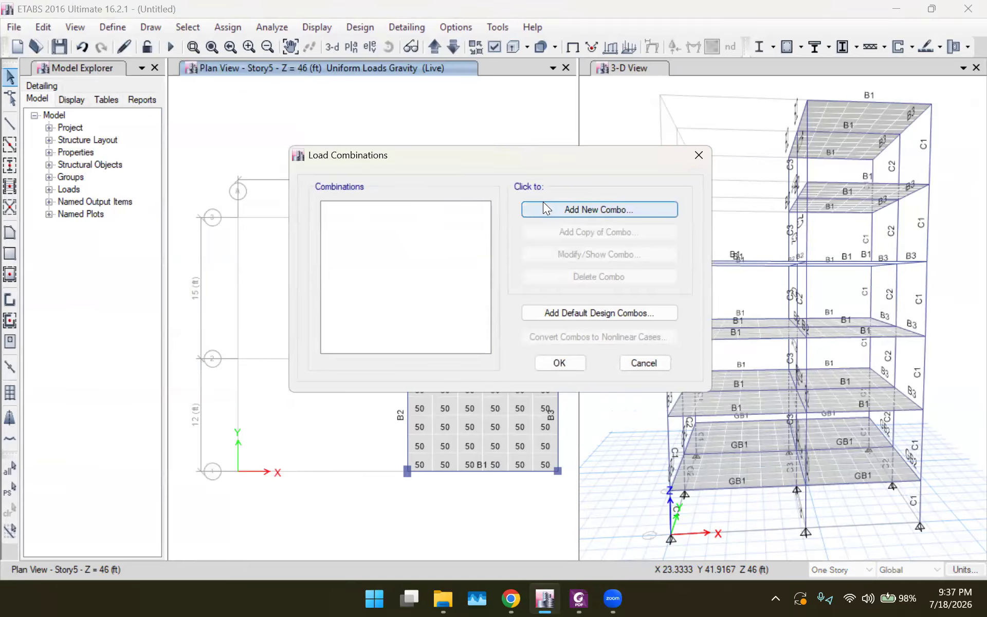
{"action": "left_click", "coordinate": [579, 209]}
{"action": "left_click", "coordinate": [536, 172]}
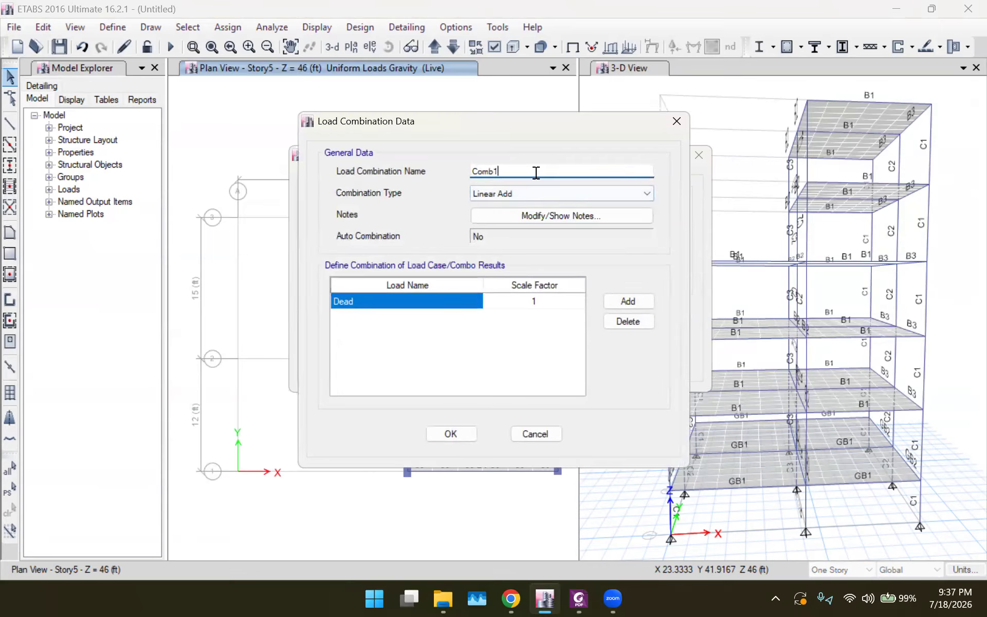
{"action": "left_click", "coordinate": [544, 300]}
{"action": "left_click", "coordinate": [544, 301]}
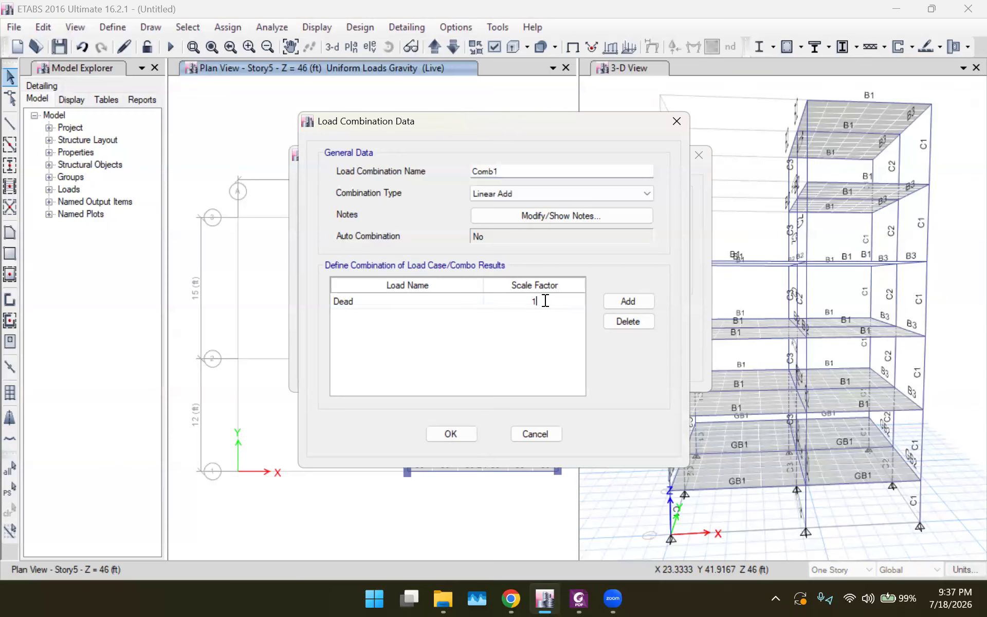
{"action": "type", "text": ".2"}
Step: Add the Live case to Comb1 with a scale factor of 1.6 and save the combination
{"action": "left_click", "coordinate": [620, 305]}
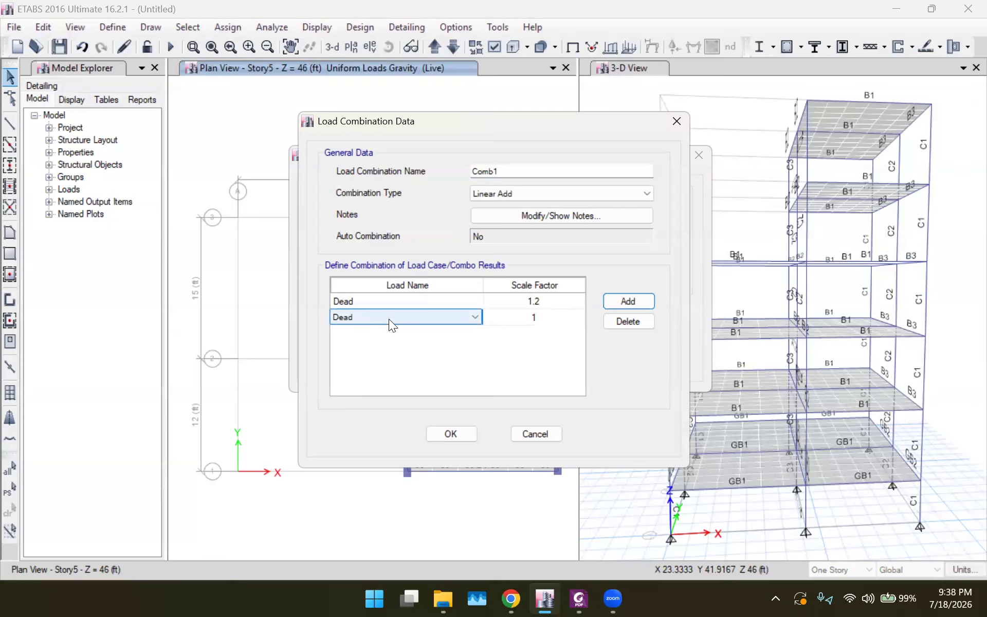
{"action": "left_click", "coordinate": [476, 318]}
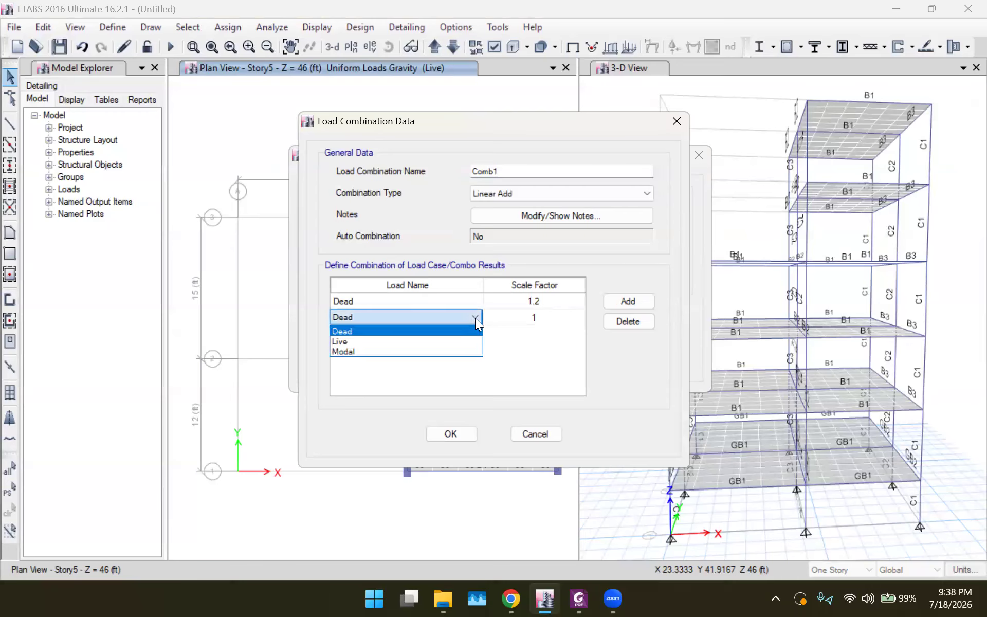
{"action": "left_click", "coordinate": [354, 342]}
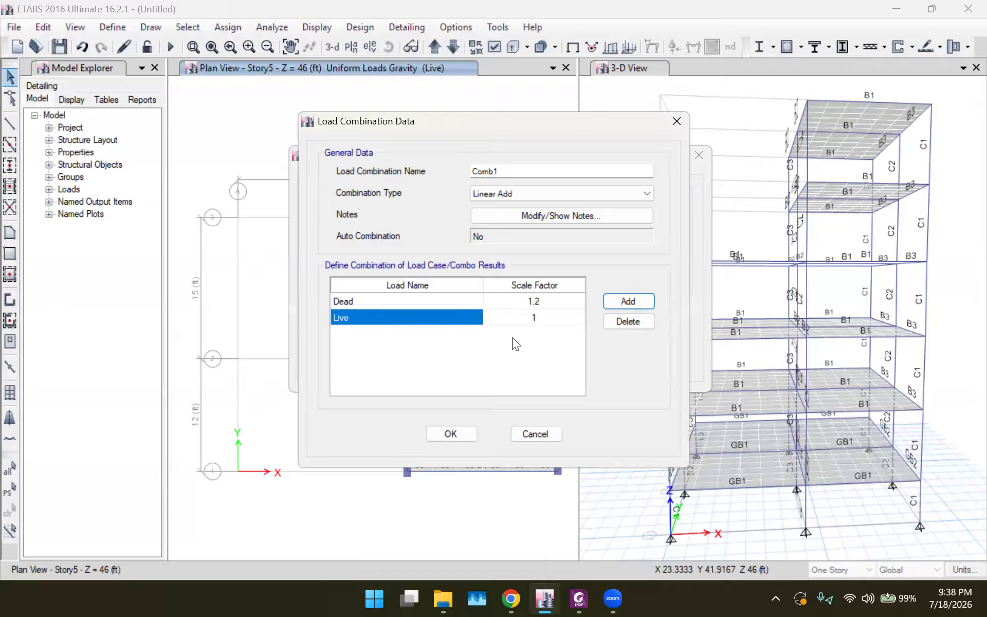
{"action": "left_click", "coordinate": [554, 317]}
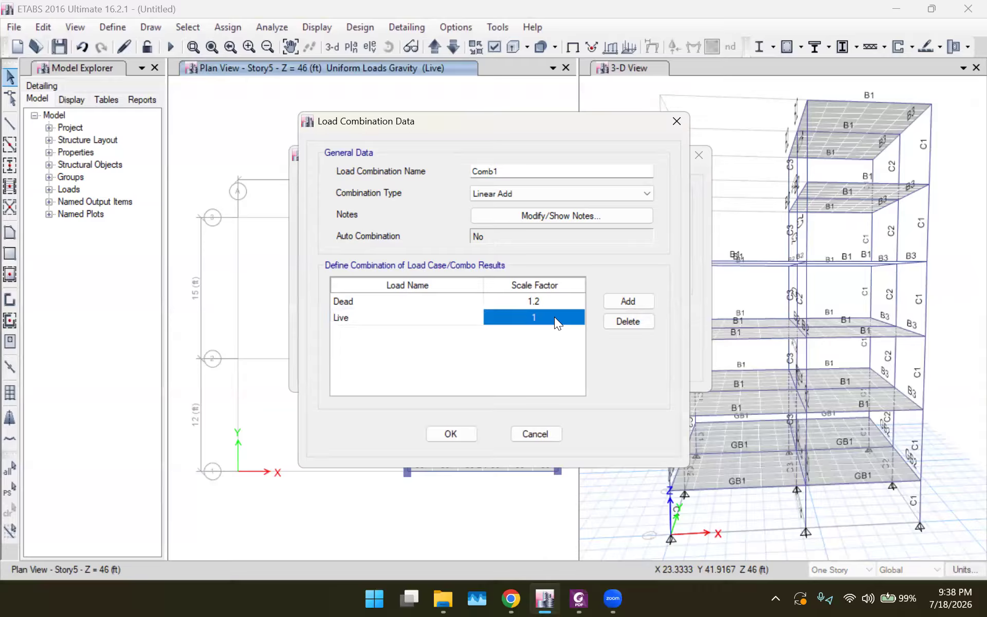
{"action": "type", "text": "1.6"}
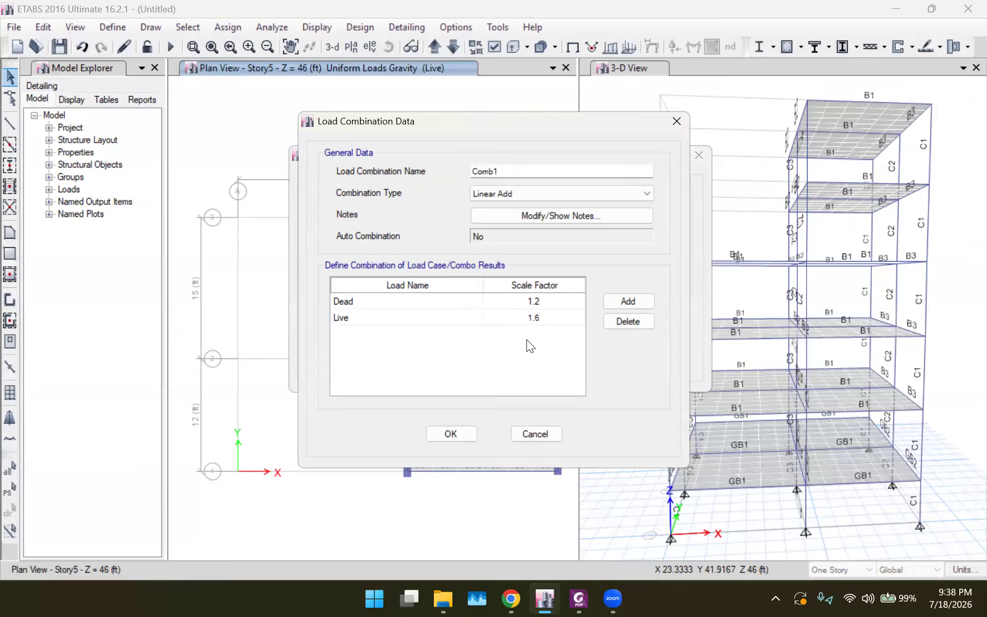
{"action": "left_click", "coordinate": [512, 168]}
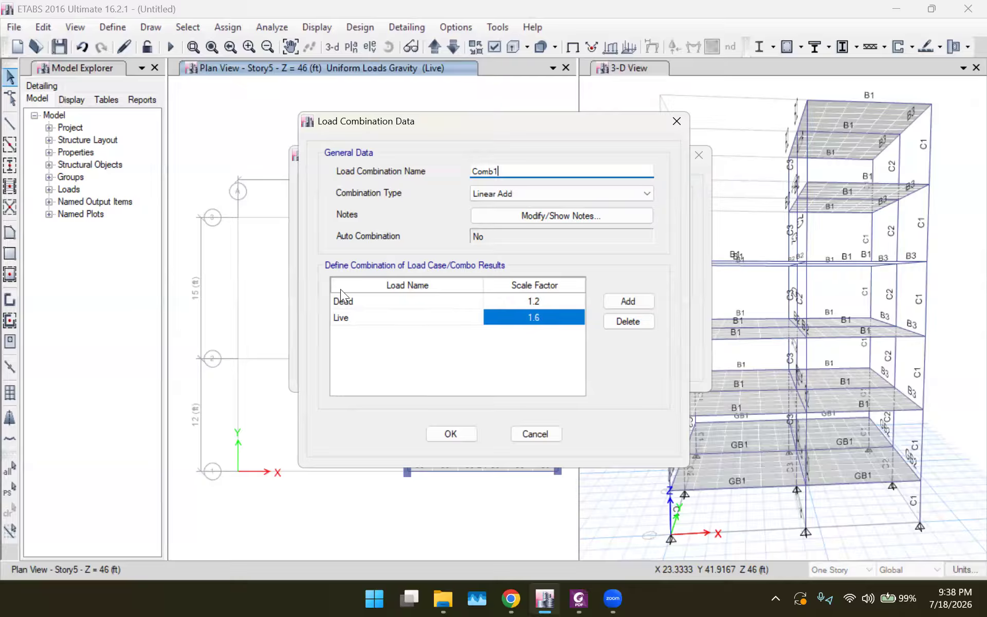
{"action": "left_click", "coordinate": [445, 437]}
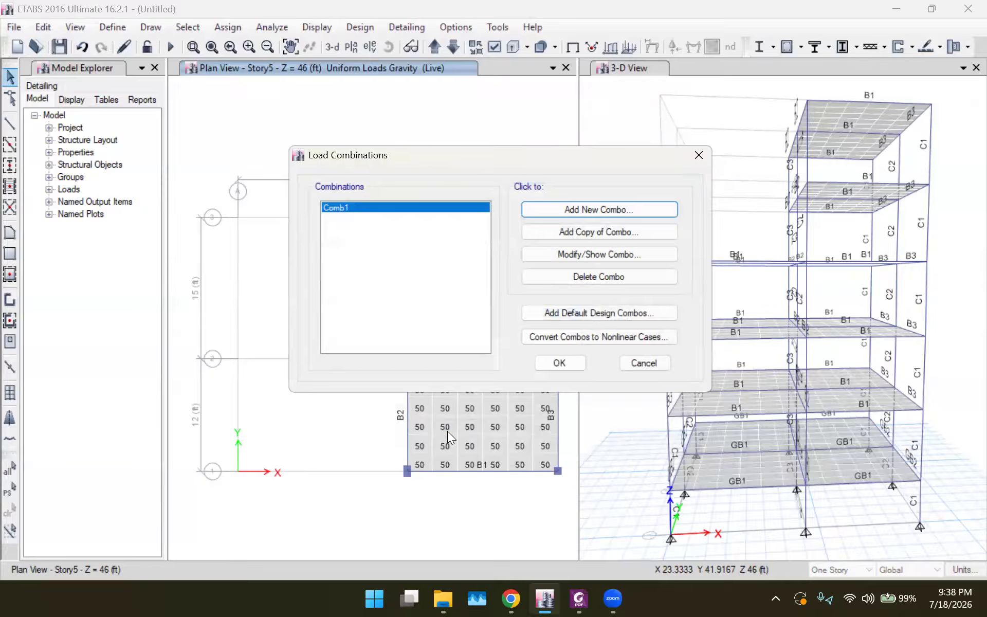
{"action": "left_click", "coordinate": [562, 362]}
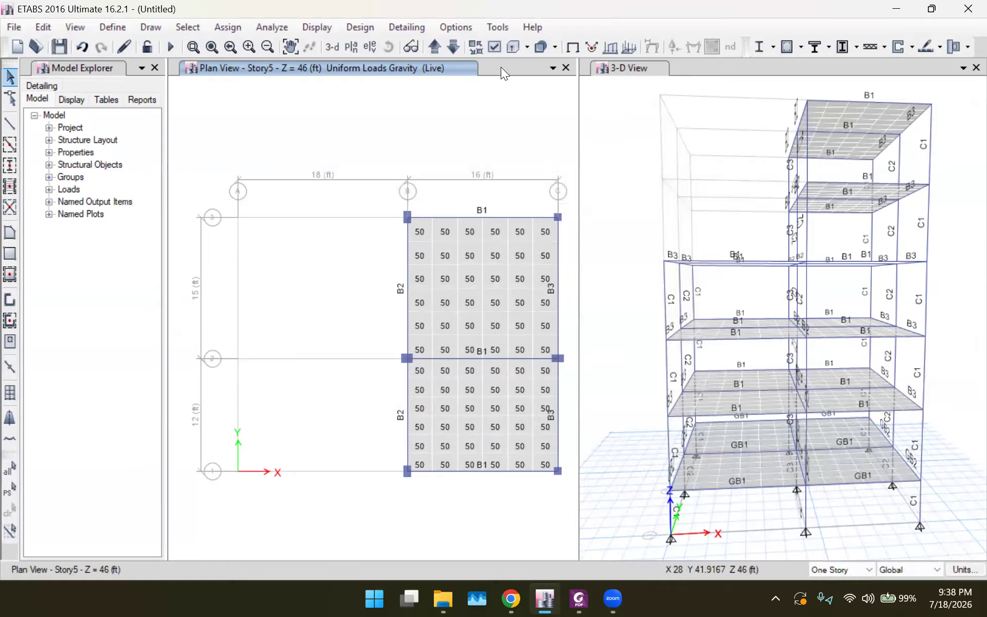
Step: Run Check Model with all joint, frame, shell and other checks plus the frame-trimming fix selected, and close the report
{"action": "left_click", "coordinate": [278, 27]}
{"action": "left_click", "coordinate": [288, 42]}
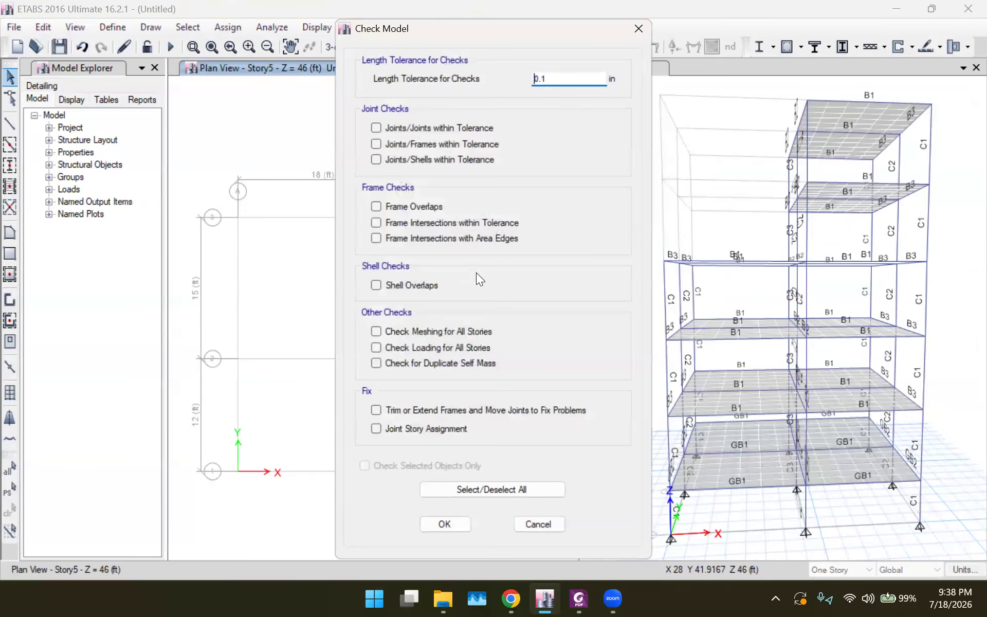
{"action": "left_click", "coordinate": [455, 488]}
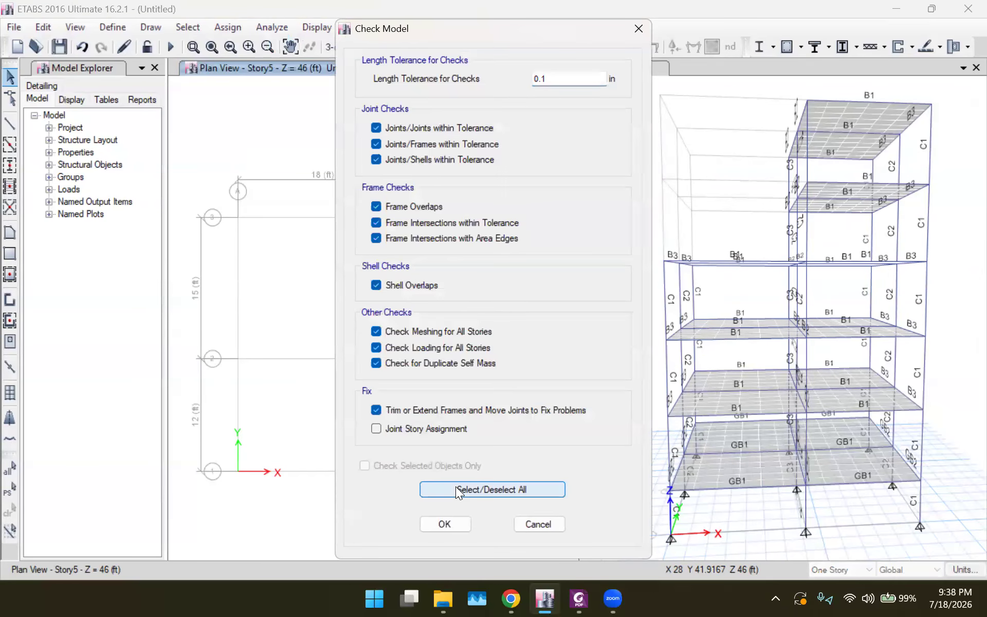
{"action": "left_click", "coordinate": [444, 524]}
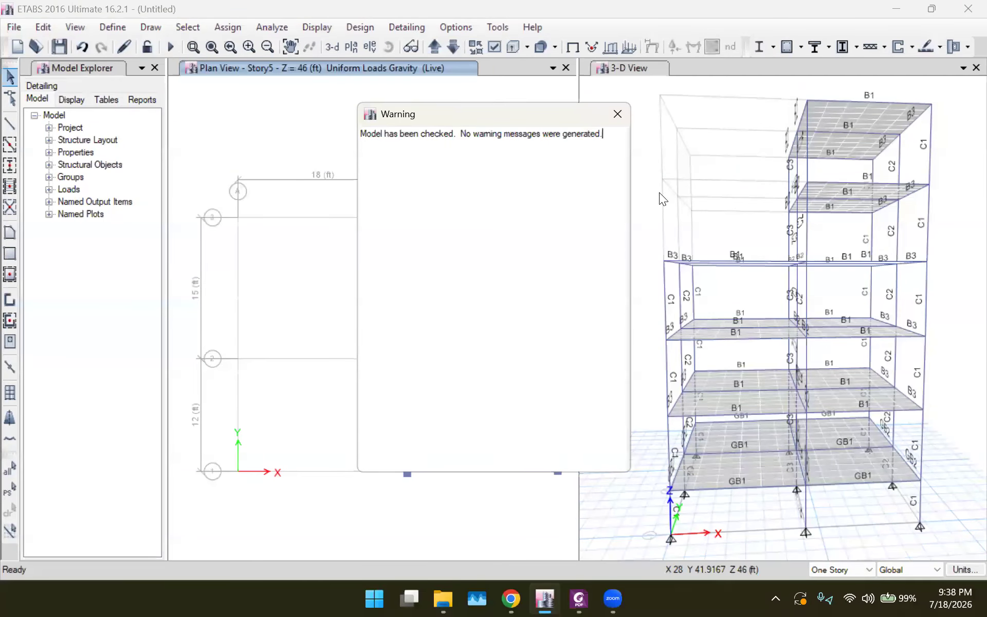
{"action": "left_click", "coordinate": [619, 115]}
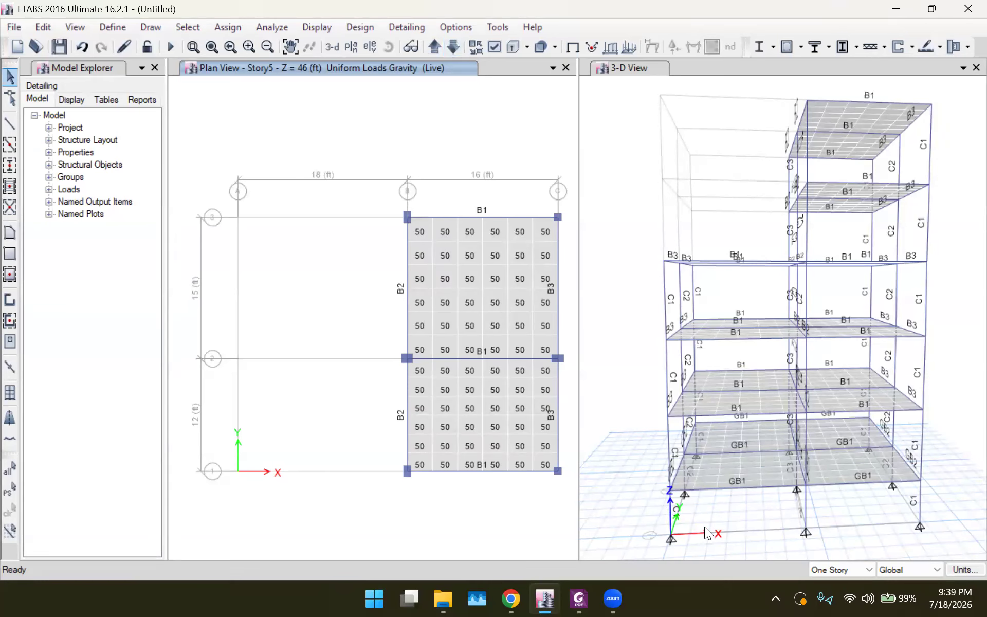
Step: Inspect a base support in 3D, switch to the reference PDF, and draw a pencil line beneath the elevation's base supports
{"action": "scroll", "coordinate": [705, 545], "scroll_direction": "down", "scroll_amount": 2}
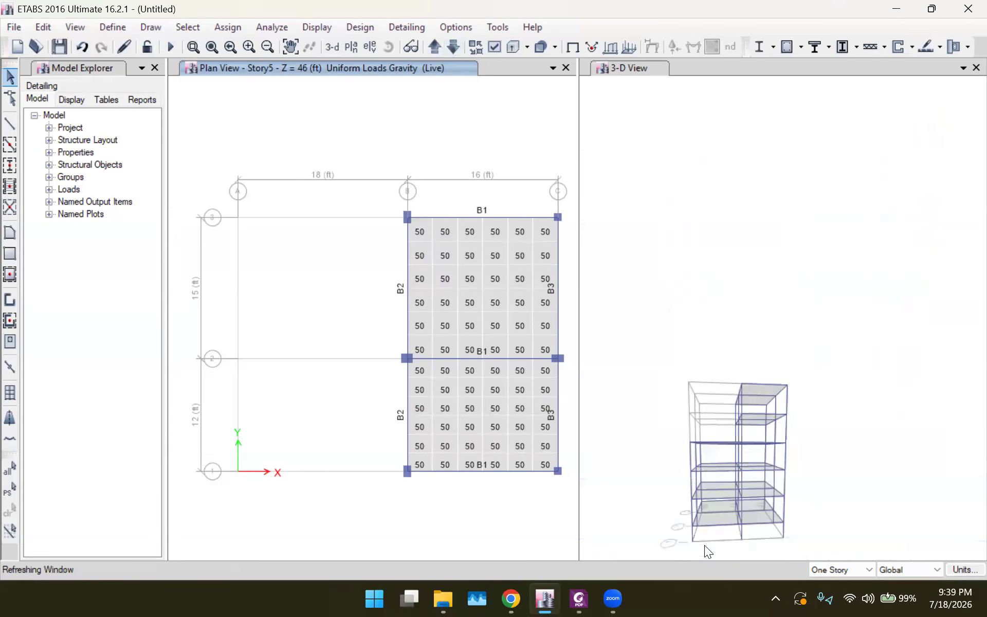
{"action": "scroll", "coordinate": [647, 523], "scroll_direction": "up", "scroll_amount": 5}
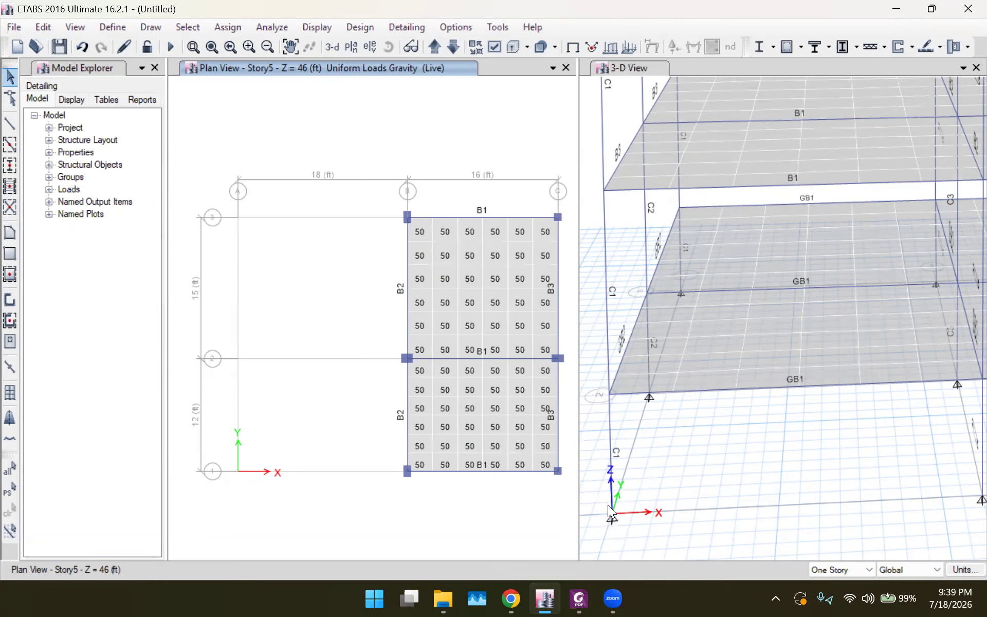
{"action": "left_click", "coordinate": [579, 598]}
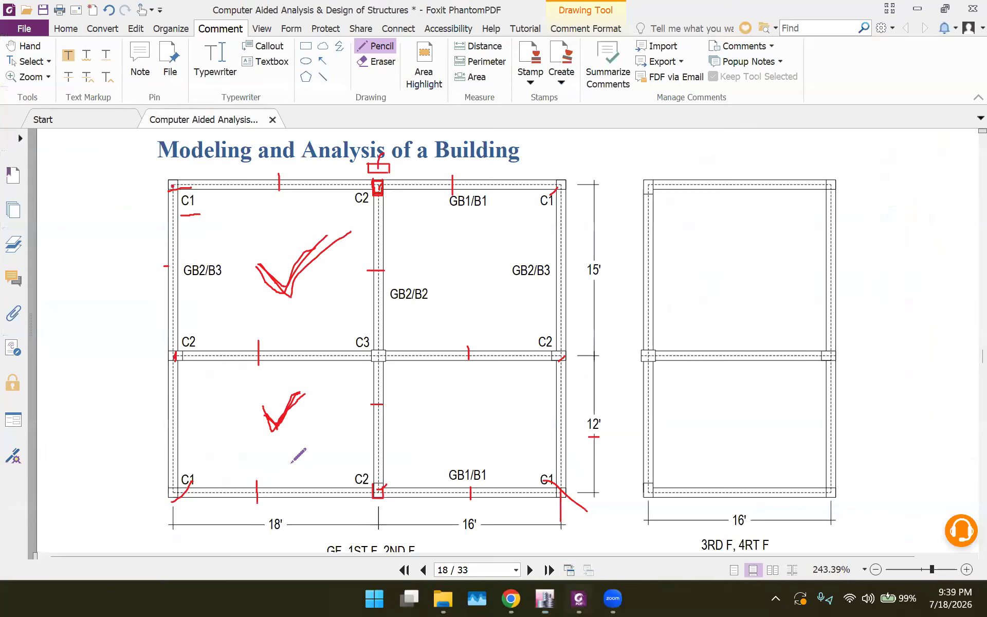
{"action": "scroll", "coordinate": [298, 456], "scroll_direction": "down", "scroll_amount": 15}
{"action": "mouse_move", "coordinate": [152, 429]}
{"action": "left_mouse_down"}
{"action": "mouse_move", "coordinate": [211, 460]}
{"action": "mouse_move", "coordinate": [461, 466]}
{"action": "left_mouse_up"}
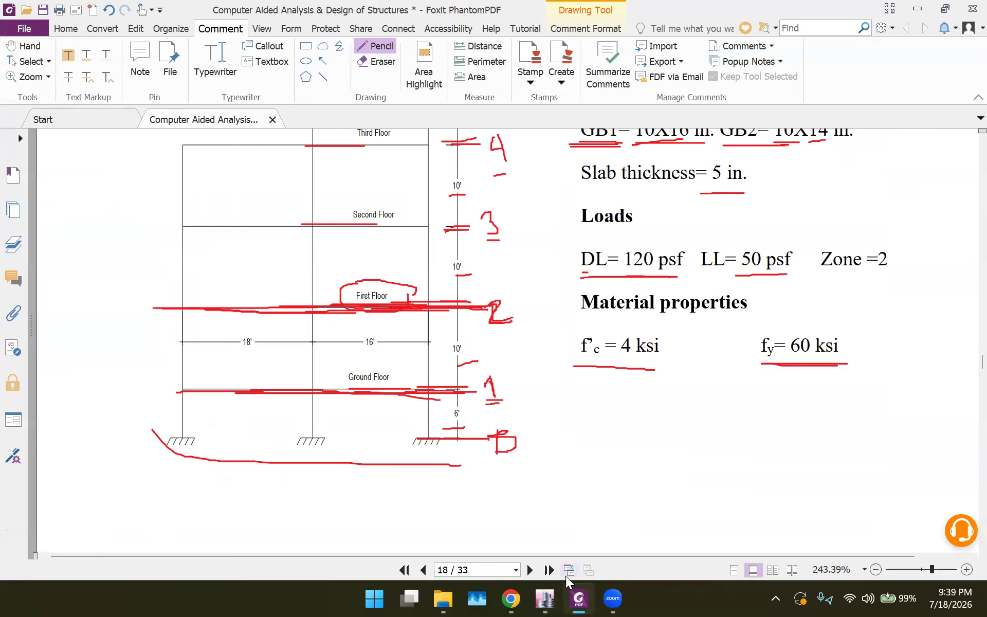
Step: Return to ETABS and bring the plan view down from Story5 to the Base level
{"action": "left_click", "coordinate": [546, 598]}
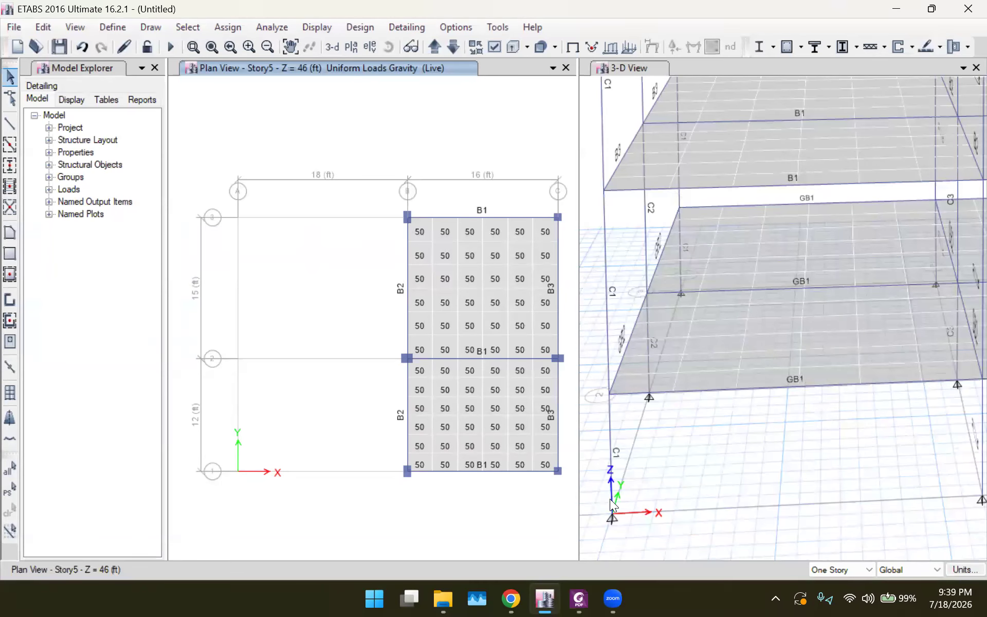
{"action": "left_click", "coordinate": [453, 46]}
{"action": "left_click", "coordinate": [453, 47]}
{"action": "left_click", "coordinate": [453, 47]}
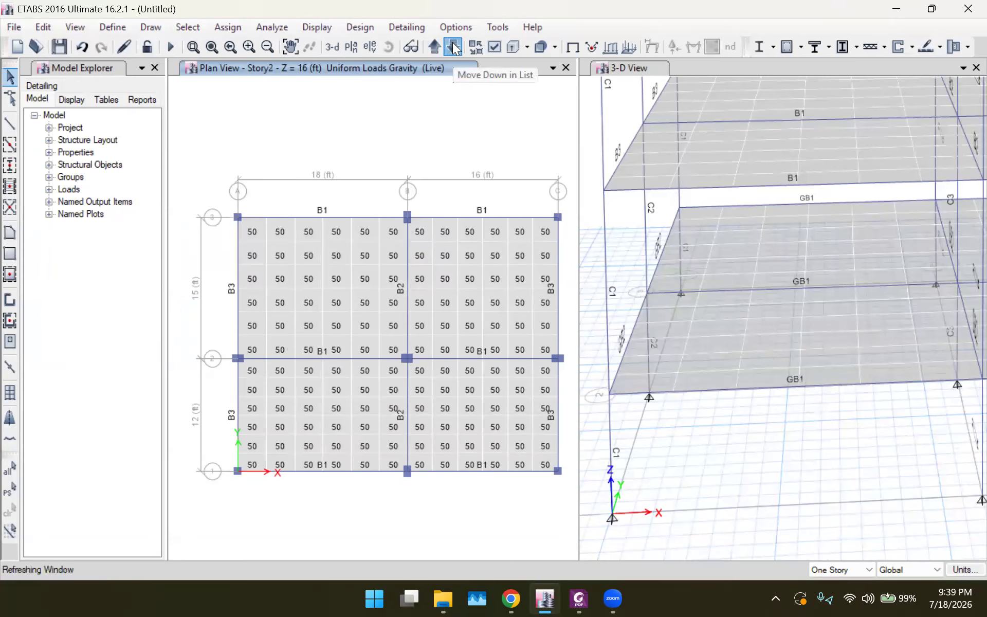
{"action": "left_click", "coordinate": [453, 46]}
{"action": "left_click", "coordinate": [453, 47]}
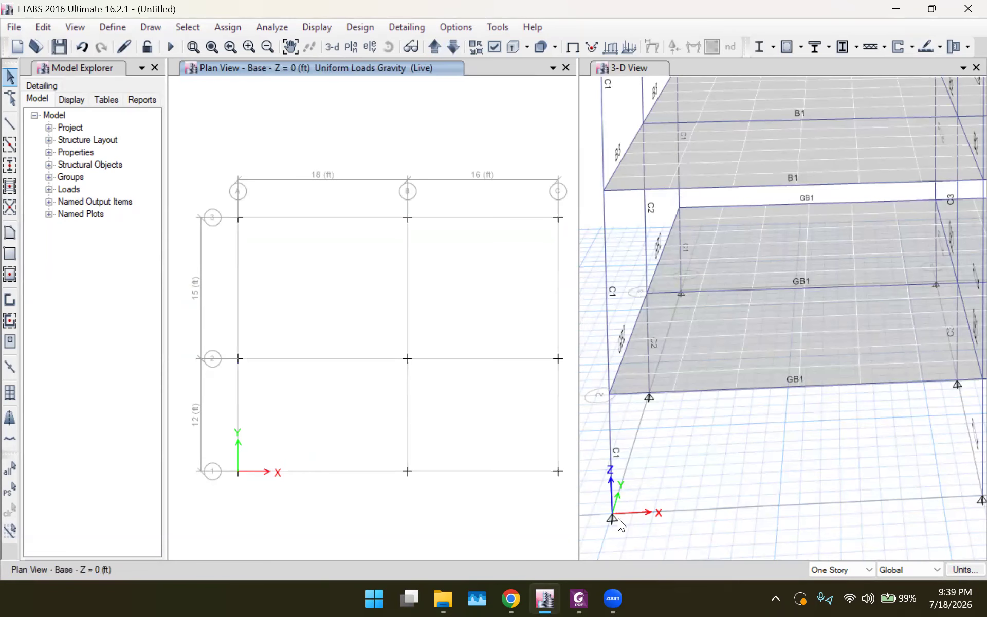
Step: Assign fixed restraints, with all translations and rotations restrained, to all nine Base joints and refresh the 3D view
{"action": "left_click_drag", "start_coordinate": [571, 488], "coordinate": [215, 202]}
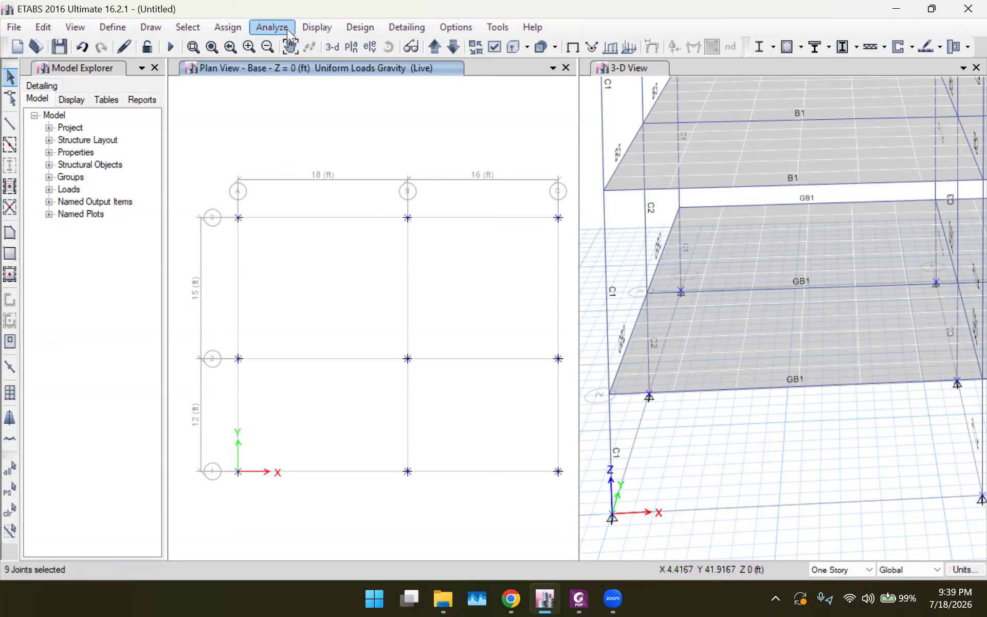
{"action": "left_click", "coordinate": [228, 27]}
{"action": "mouse_move", "coordinate": [373, 46]}
{"action": "left_click", "coordinate": [441, 45]}
{"action": "left_click", "coordinate": [441, 354]}
{"action": "left_click", "coordinate": [564, 390]}
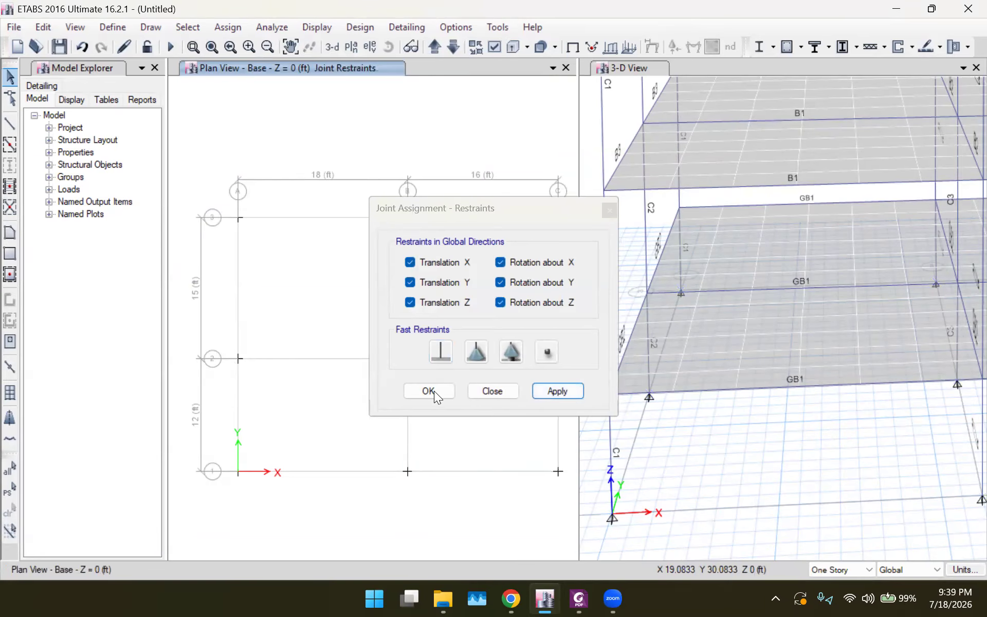
{"action": "left_click", "coordinate": [432, 390]}
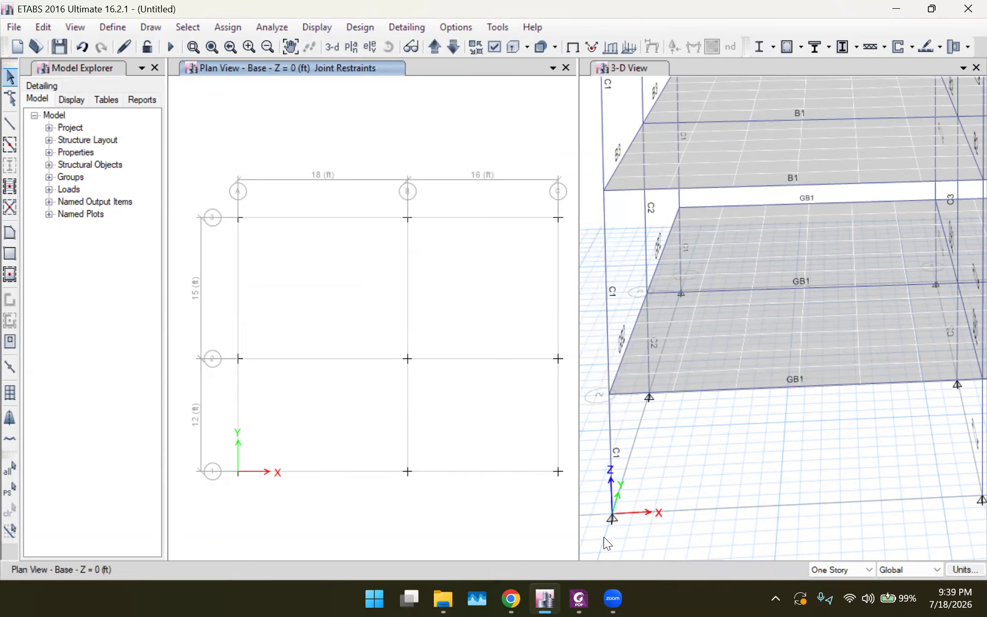
{"action": "left_click", "coordinate": [698, 79]}
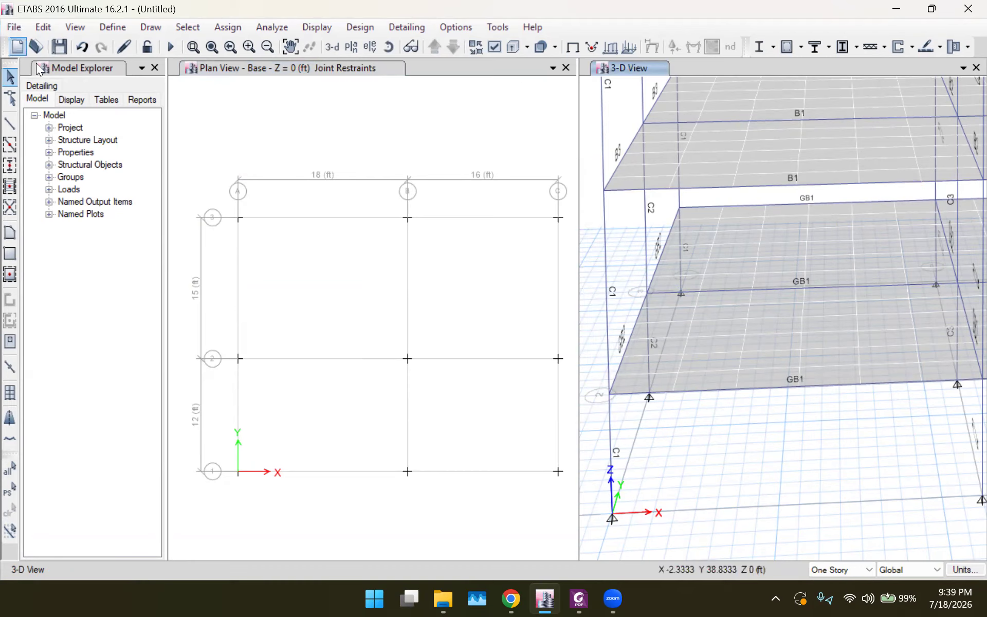
{"action": "left_click", "coordinate": [132, 45]}
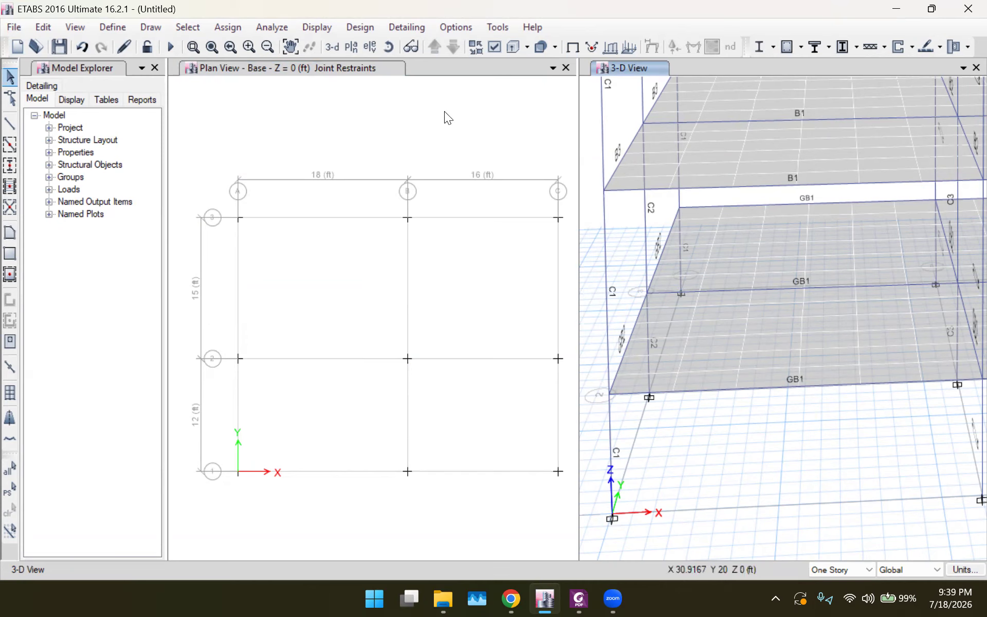
Step: Raise the plan view from the Base level to Story5
{"action": "left_click", "coordinate": [430, 68]}
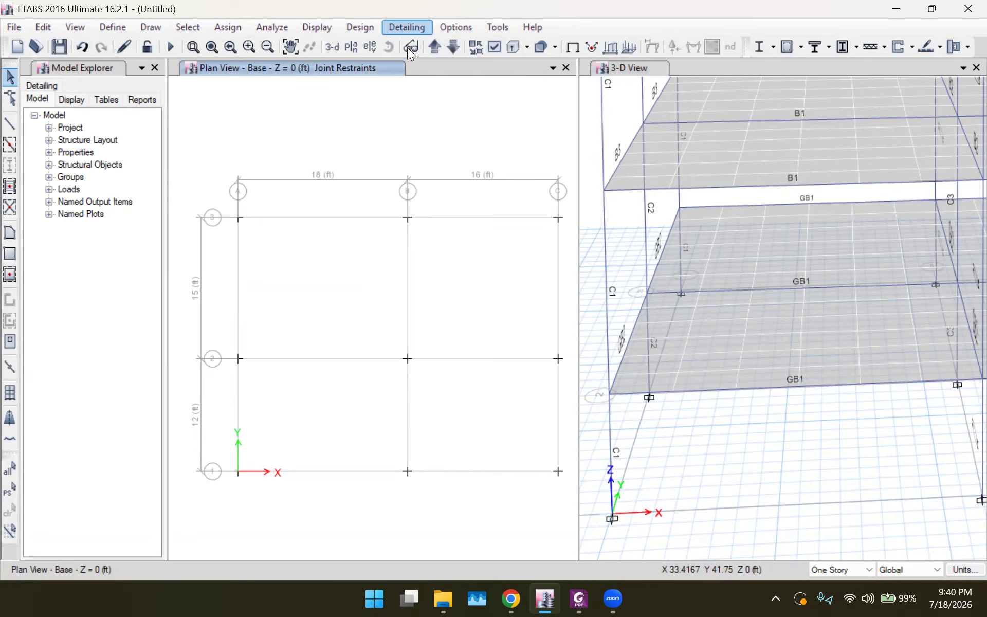
{"action": "left_click", "coordinate": [432, 52]}
{"action": "left_click", "coordinate": [428, 52]}
{"action": "left_click", "coordinate": [429, 51]}
{"action": "left_click", "coordinate": [429, 52]}
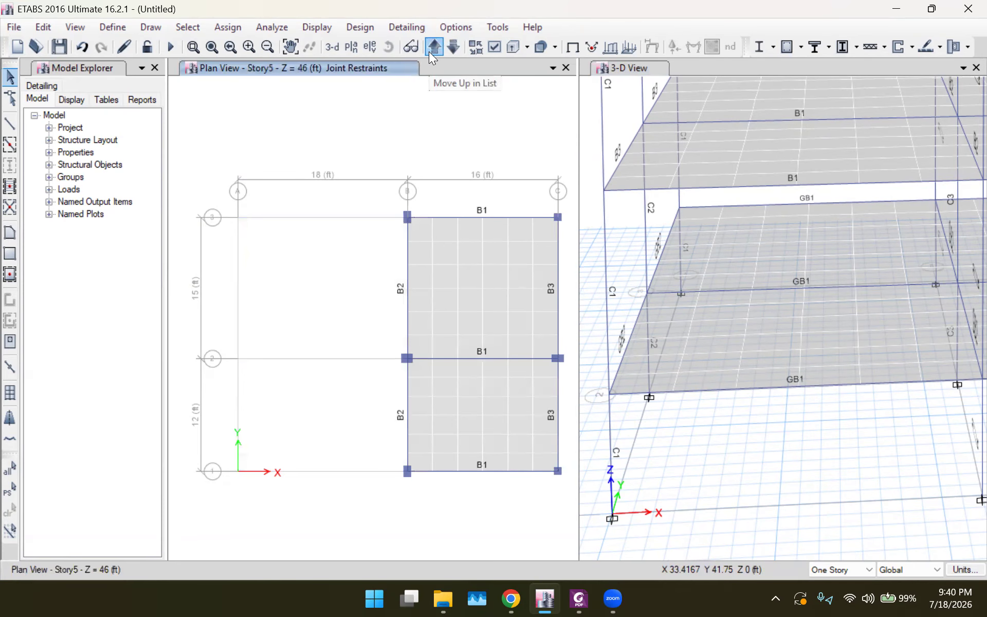
Step: Set the Modal load case to Do Not Run, keeping the Dead and Live cases set to Run
{"action": "left_click", "coordinate": [274, 28]}
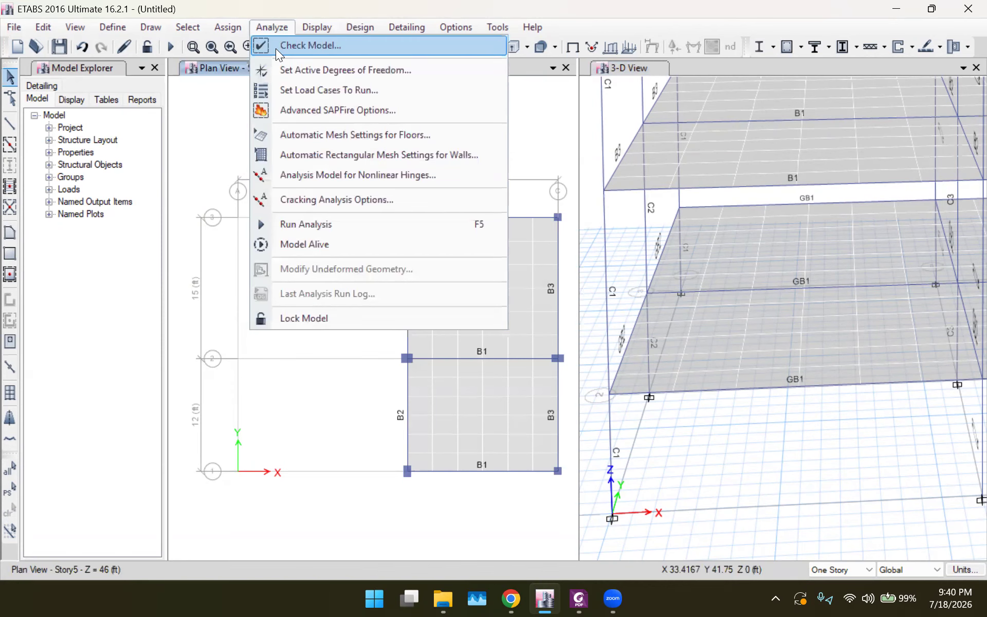
{"action": "left_click", "coordinate": [312, 92]}
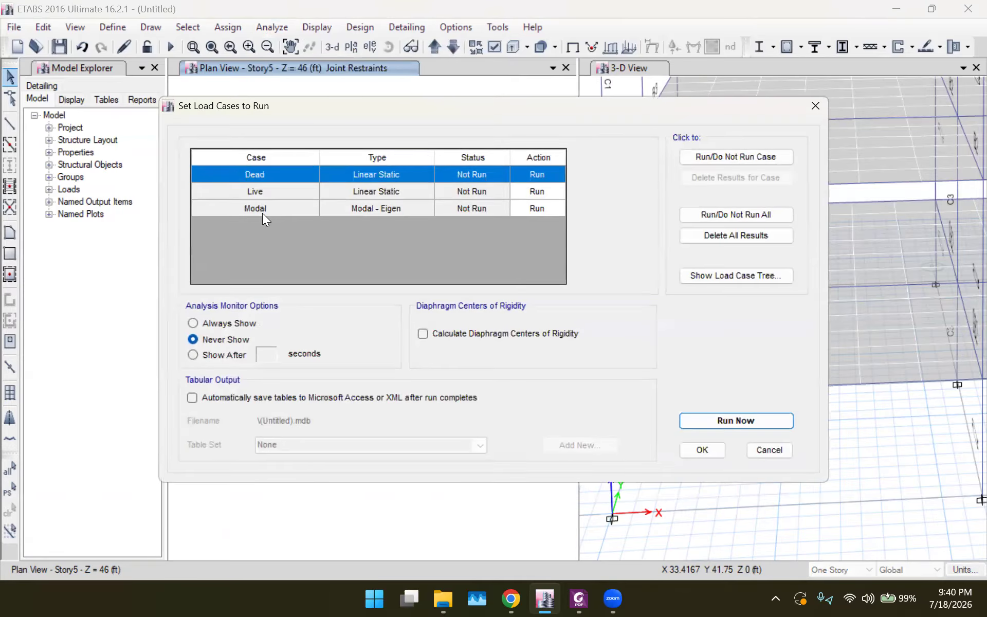
{"action": "left_click", "coordinate": [262, 213]}
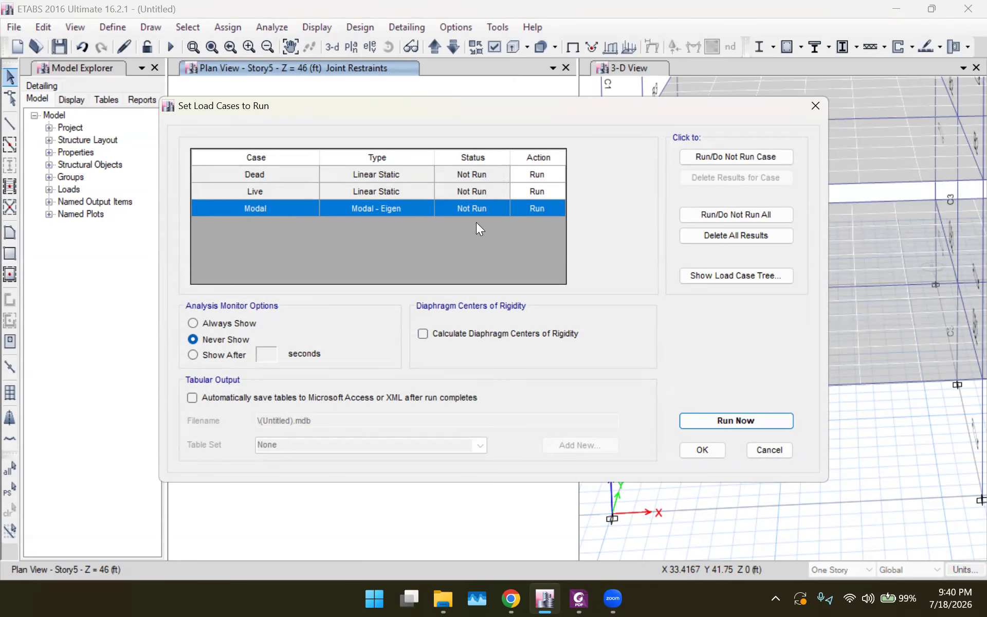
{"action": "left_click", "coordinate": [757, 156]}
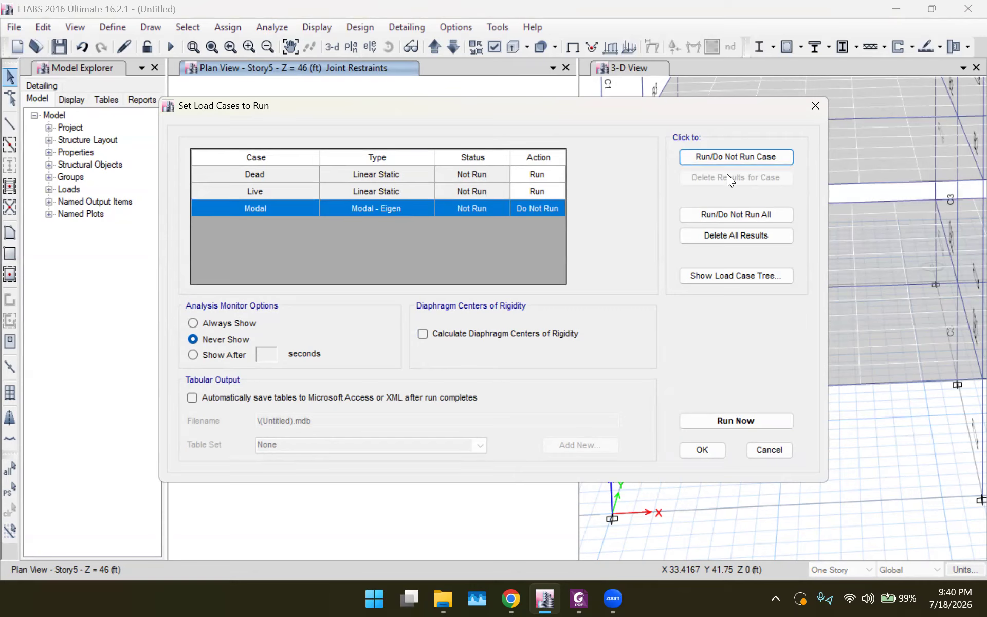
{"action": "left_click", "coordinate": [705, 449]}
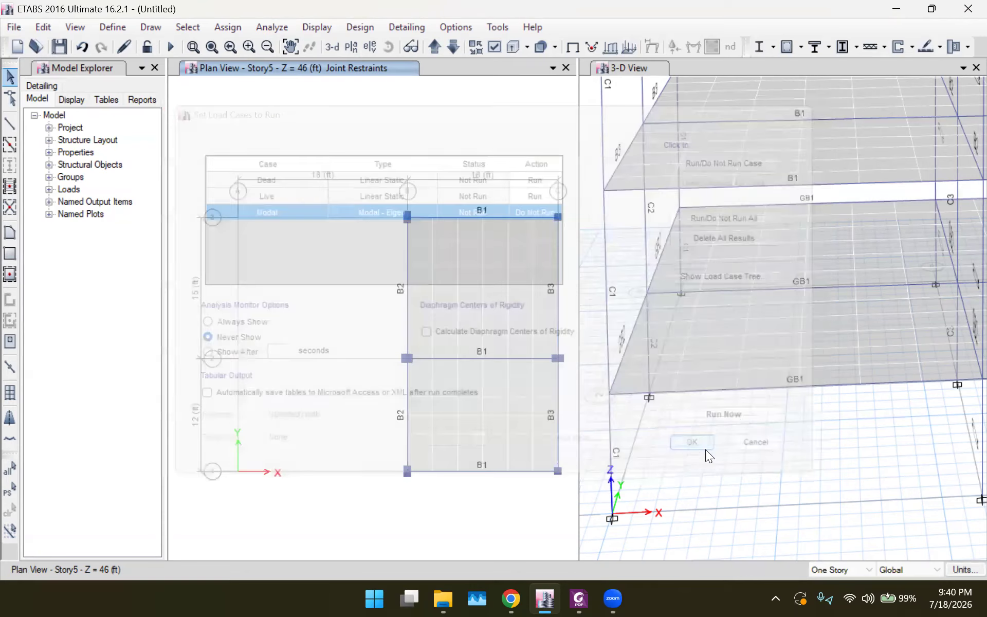
Step: Run the analysis, saving the model in the Etabs folder under the author's first name followed by 6
{"action": "left_click", "coordinate": [273, 26]}
{"action": "left_click", "coordinate": [326, 224]}
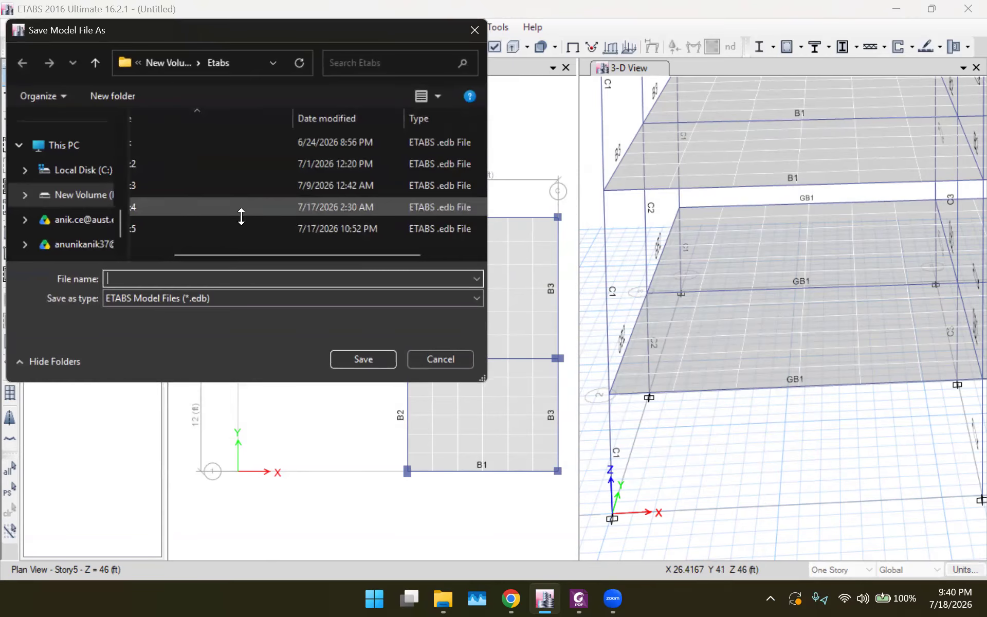
{"action": "type", "text": "An"}
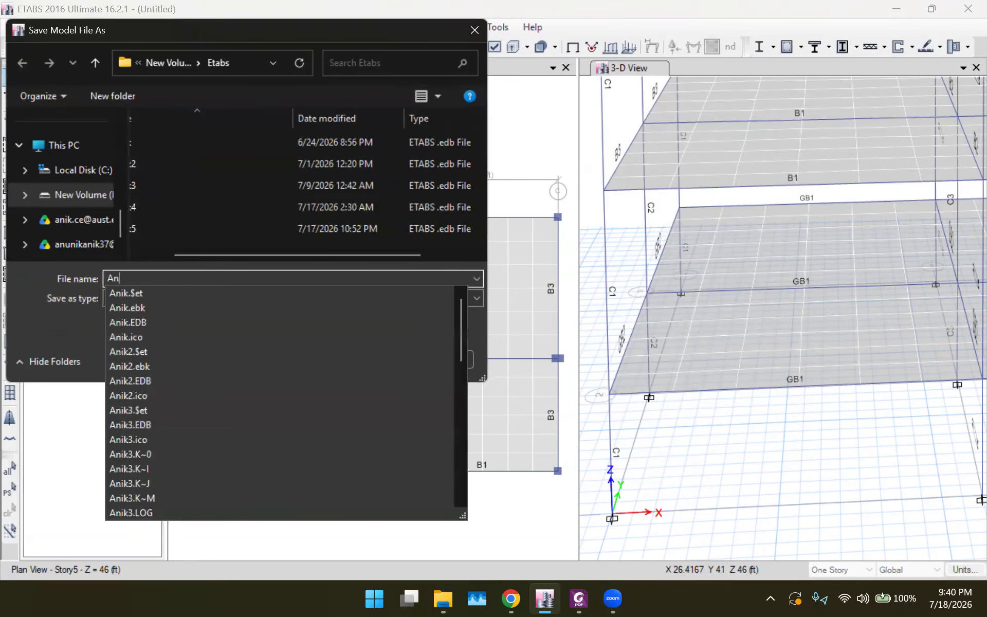
{"action": "type", "text": "ik6"}
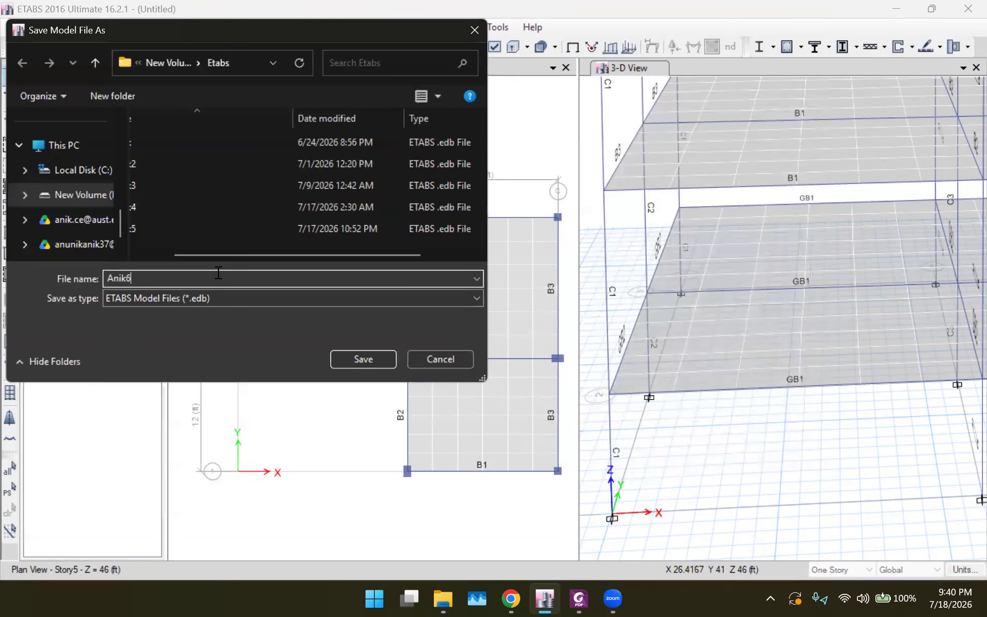
{"action": "left_click", "coordinate": [380, 360]}
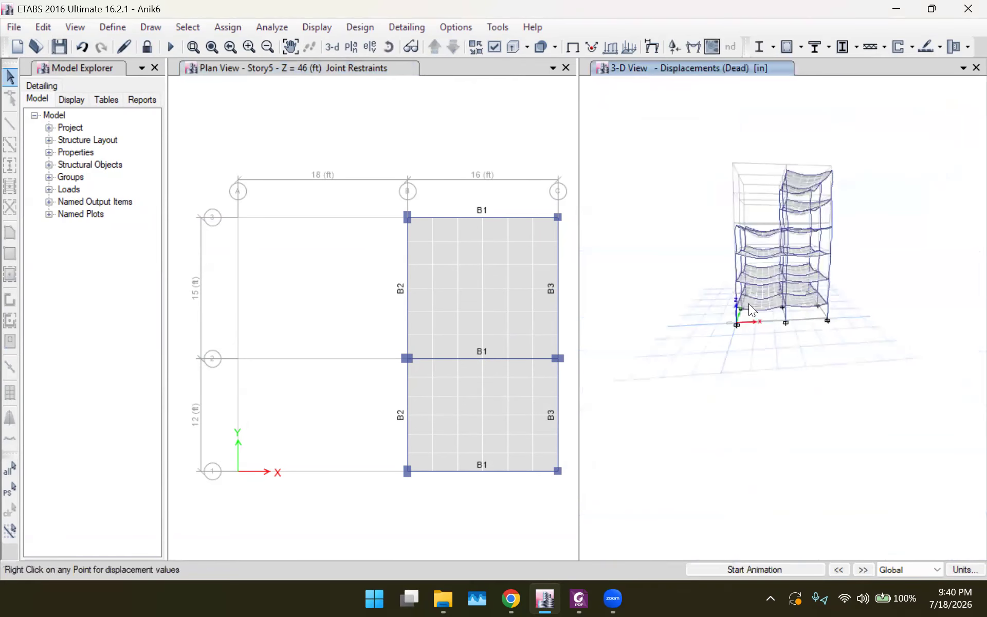
Step: Examine the Dead load deformed shape in the 3D view and read displacements at joints on the lower and upper slabs
{"action": "right_click", "coordinate": [805, 227]}
{"action": "scroll", "coordinate": [896, 182], "scroll_direction": "up", "scroll_amount": 5}
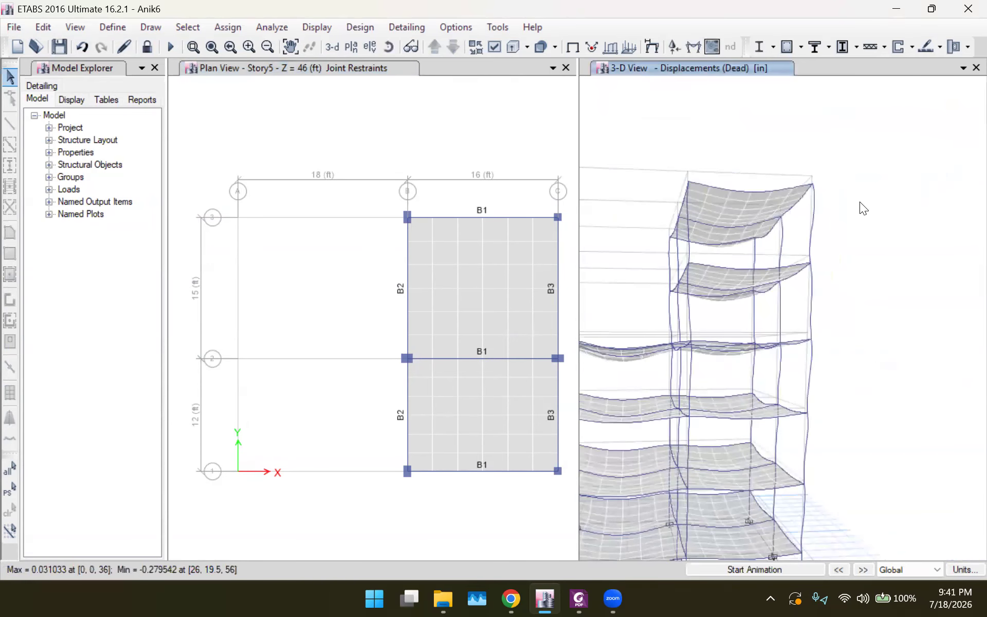
{"action": "scroll", "coordinate": [863, 208], "scroll_direction": "down", "scroll_amount": 5}
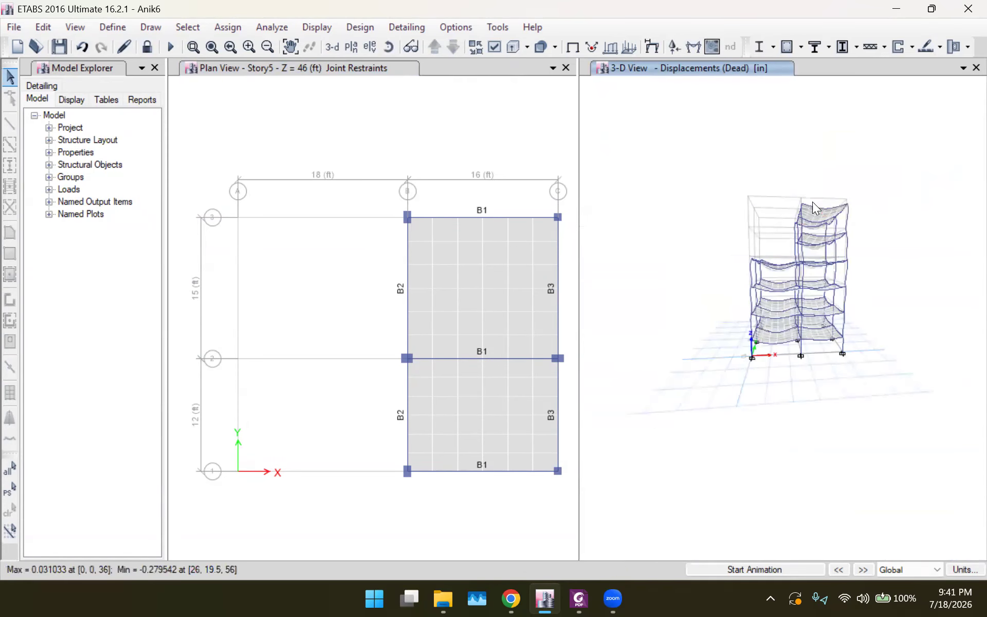
{"action": "right_click", "coordinate": [811, 284]}
{"action": "right_click", "coordinate": [771, 307]}
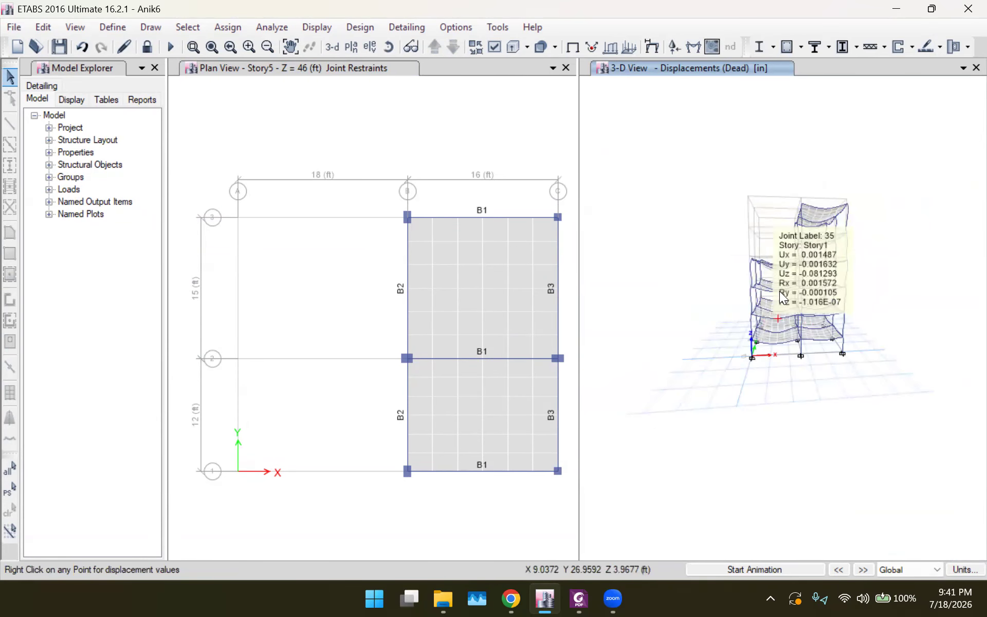
{"action": "right_click", "coordinate": [800, 243]}
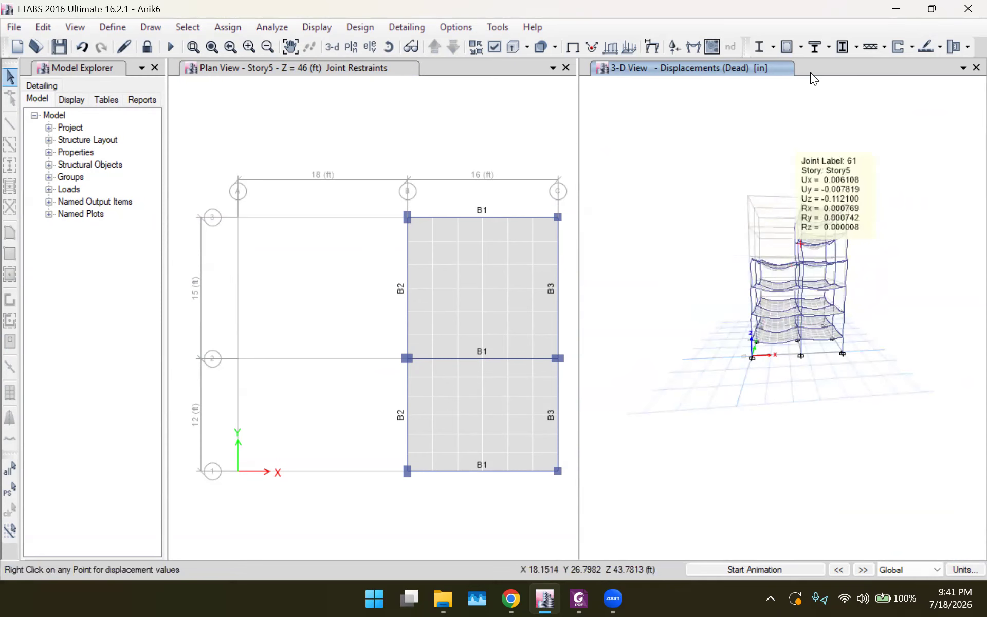
Step: Show the deformed shape for the Live load case in the 3D view and read a Story5 joint's displacements
{"action": "left_click", "coordinate": [654, 46]}
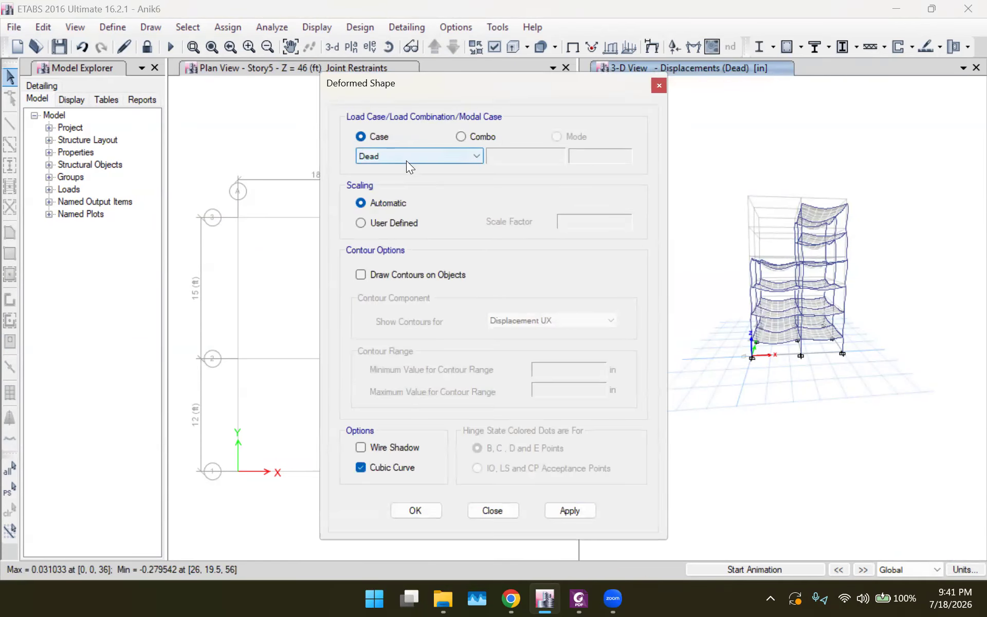
{"action": "left_click", "coordinate": [407, 161]}
{"action": "left_click", "coordinate": [403, 177]}
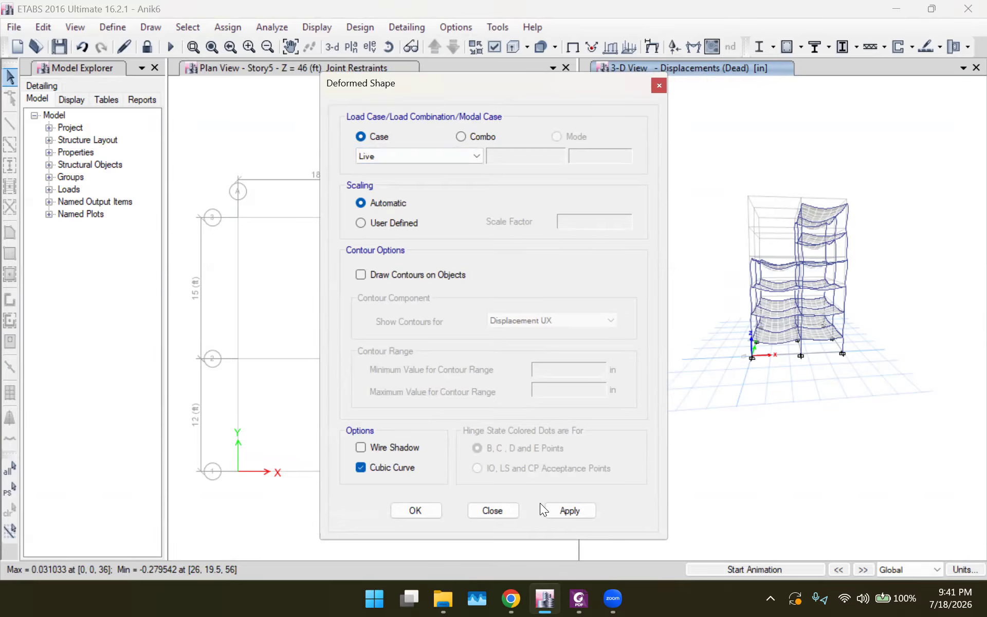
{"action": "left_click", "coordinate": [568, 510]}
{"action": "mouse_move", "coordinate": [806, 244]}
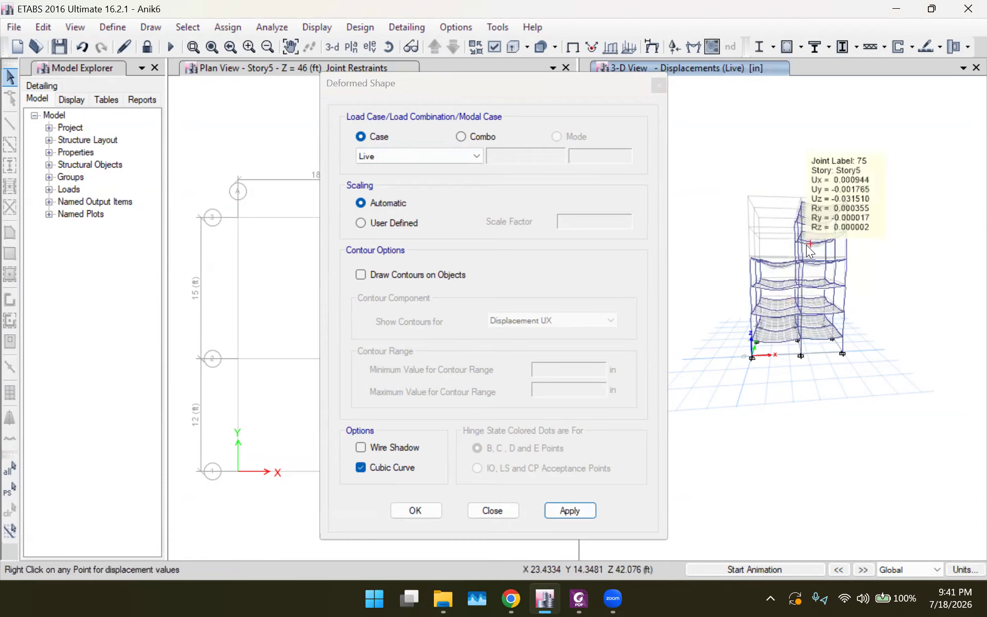
Step: Show the deformed shape for load combination Comb1 in the 3D view and examine it
{"action": "left_click", "coordinate": [461, 137]}
{"action": "left_click", "coordinate": [450, 156]}
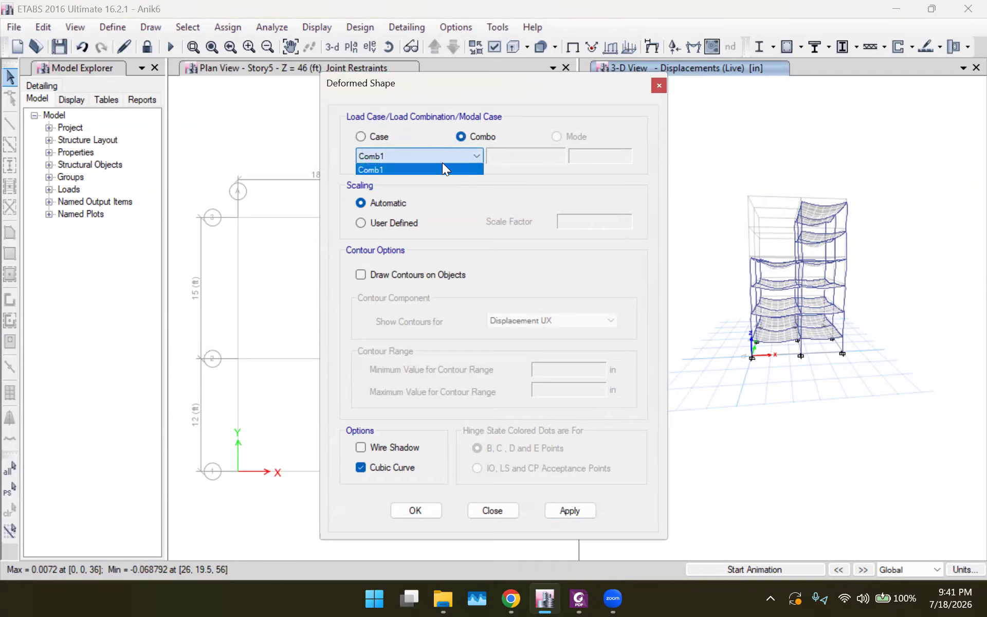
{"action": "left_click", "coordinate": [435, 168]}
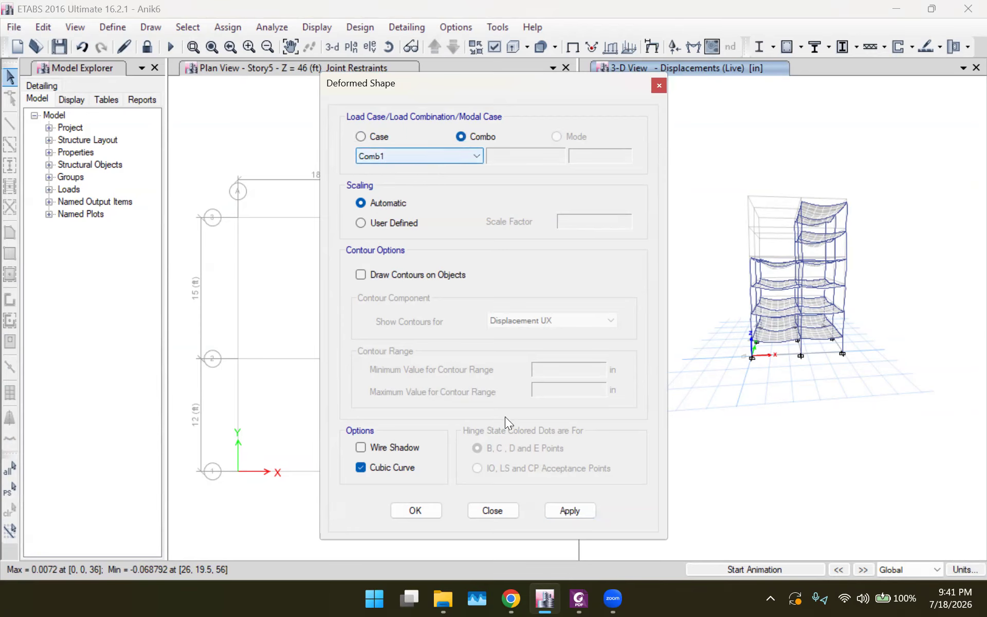
{"action": "left_click", "coordinate": [559, 510]}
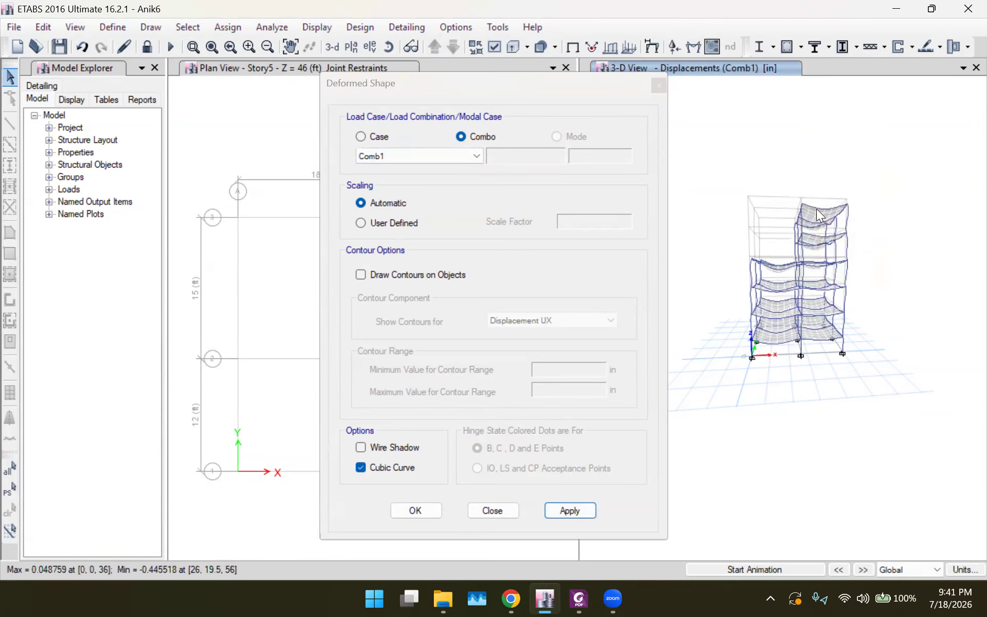
{"action": "left_click", "coordinate": [409, 510]}
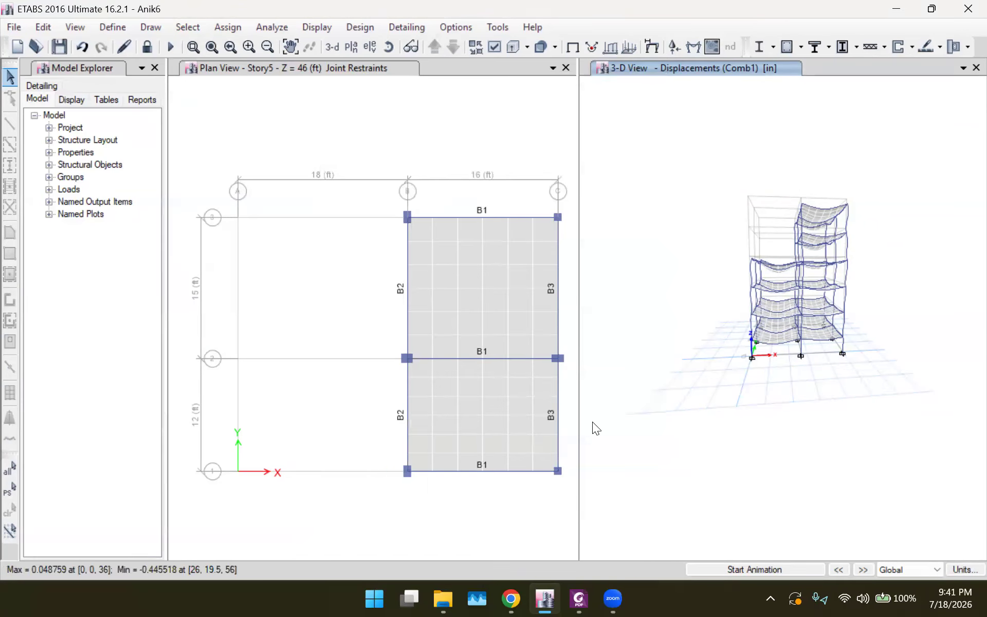
{"action": "left_click", "coordinate": [479, 67]}
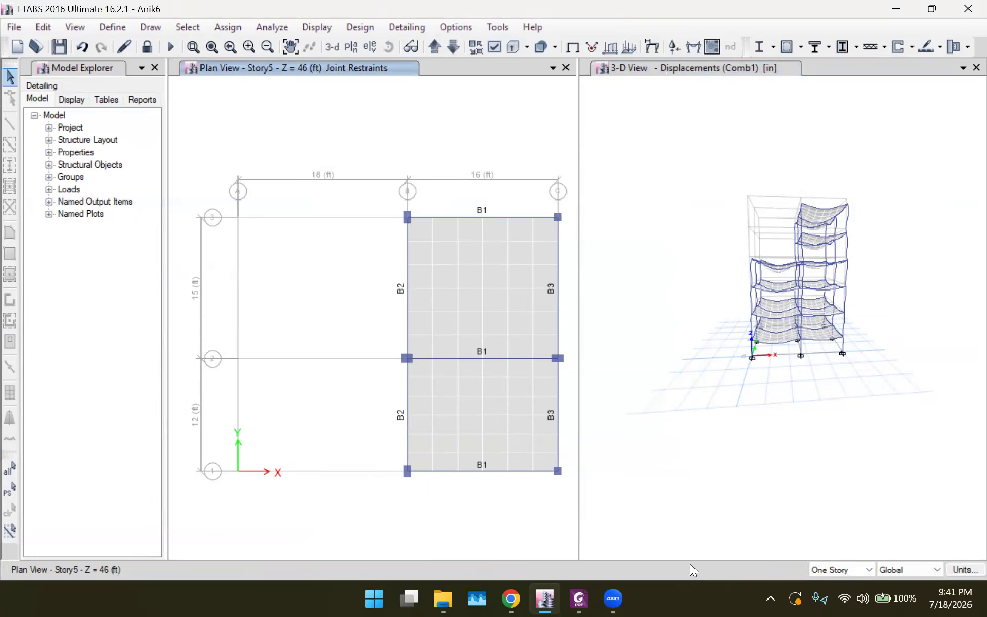
{"action": "left_click", "coordinate": [837, 96]}
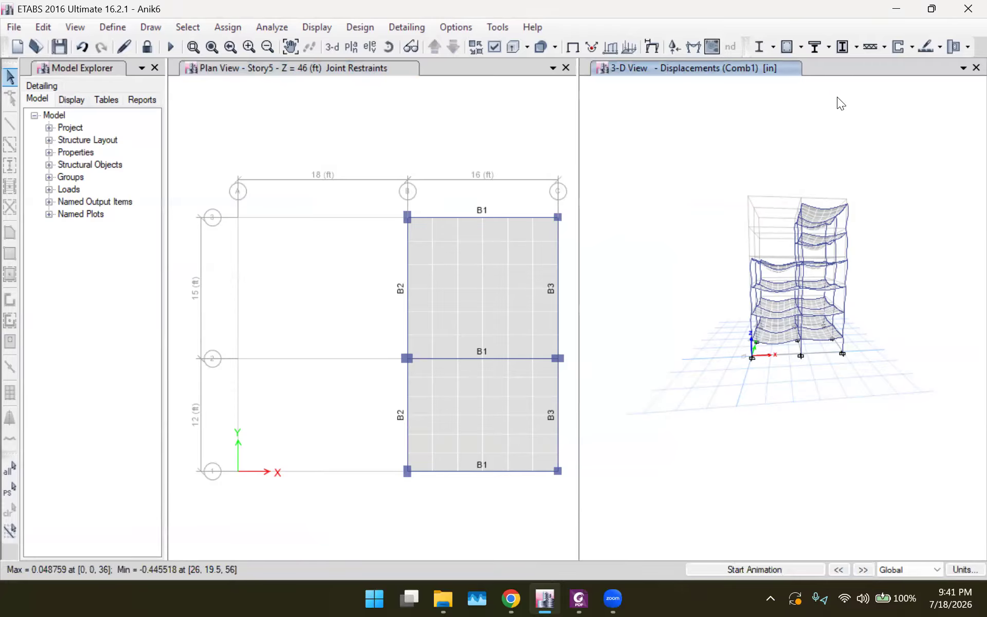
{"action": "mouse_move", "coordinate": [787, 289]}
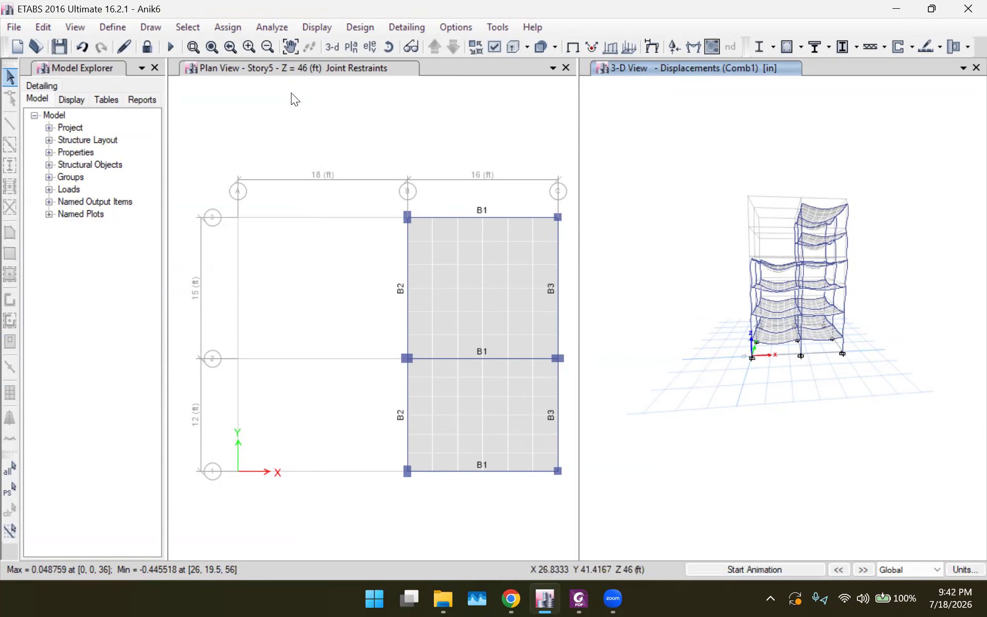
Step: Lower the plan view from Story5 to the Base level
{"action": "left_click", "coordinate": [457, 75]}
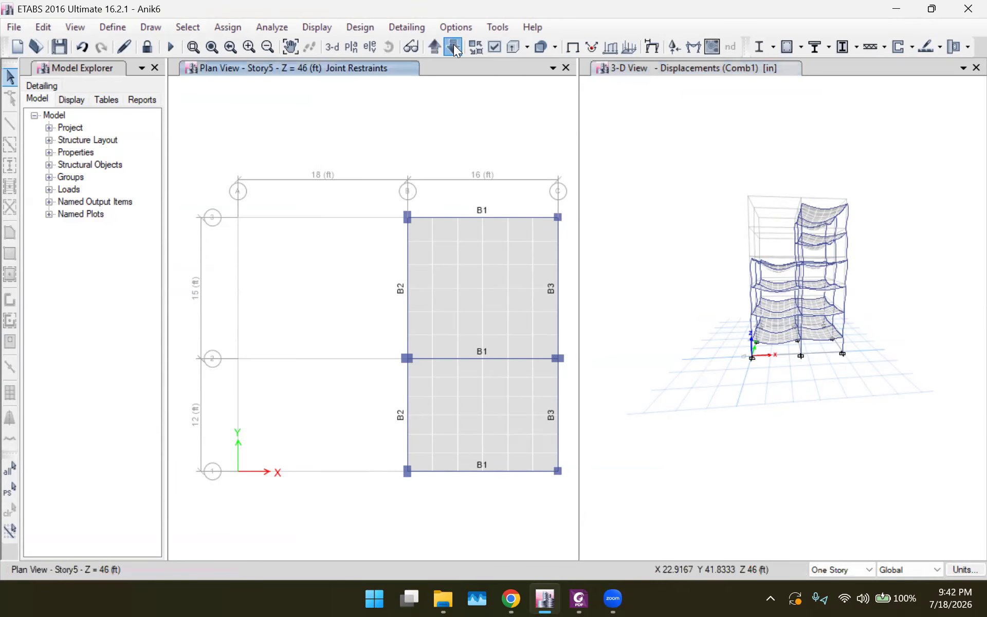
{"action": "left_click", "coordinate": [453, 46]}
{"action": "left_click", "coordinate": [454, 47]}
{"action": "left_click", "coordinate": [453, 47]}
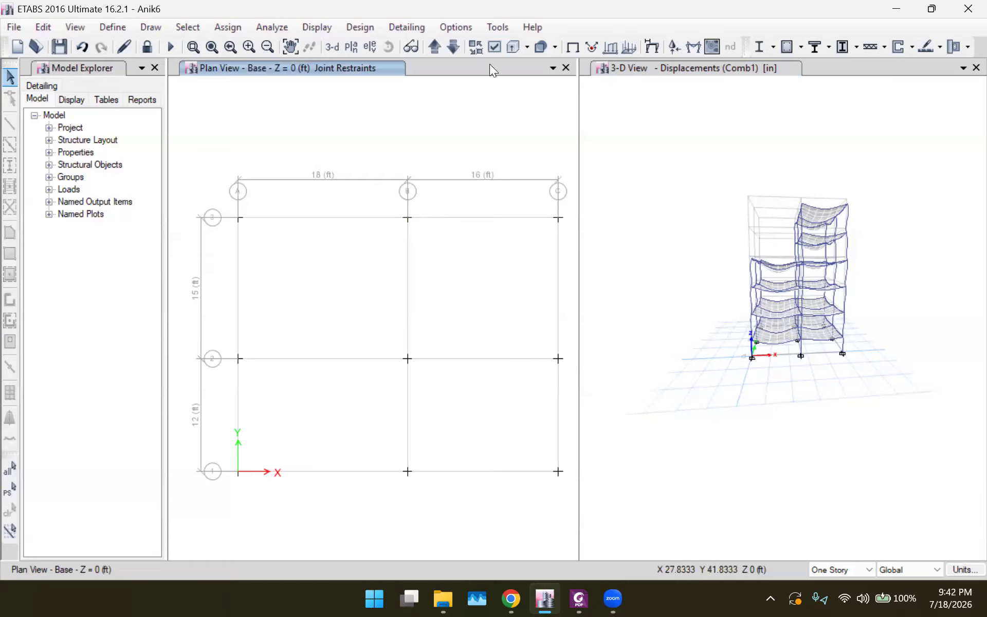
Step: Display tabulated Comb1 restraint reactions with components Fx, Fy, Fz, Mx, My and Mz on the Base plan, and dismiss the download manager notice
{"action": "left_click", "coordinate": [672, 45]}
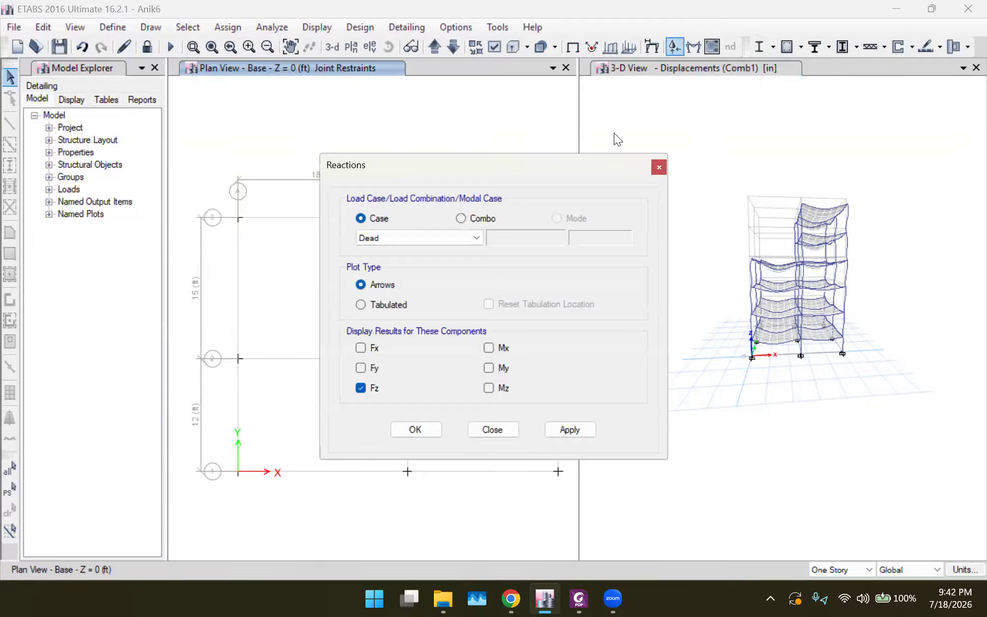
{"action": "left_click_drag", "start_coordinate": [564, 166], "coordinate": [812, 96]}
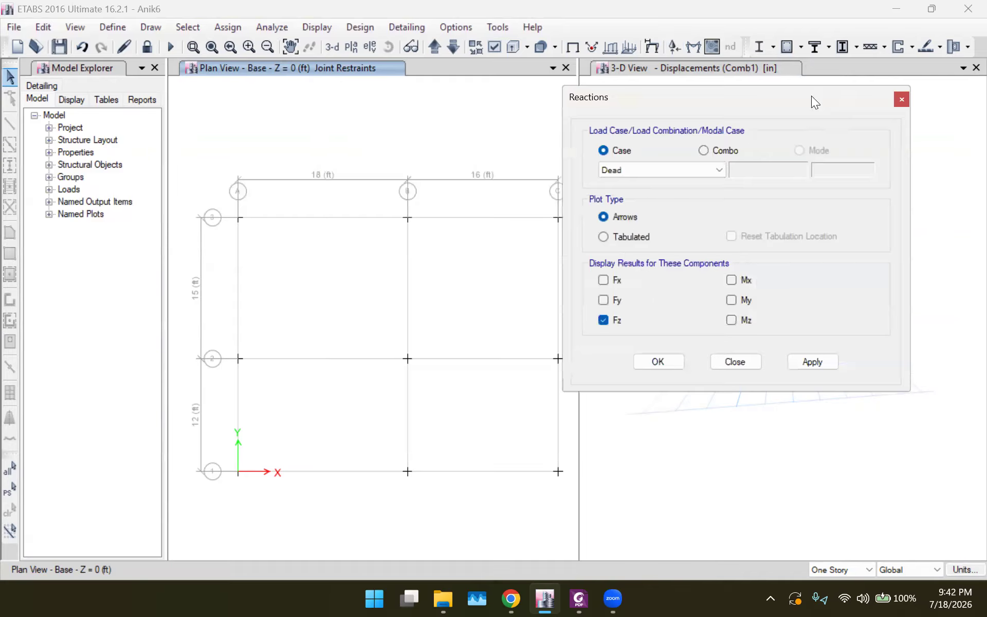
{"action": "left_click", "coordinate": [703, 151]}
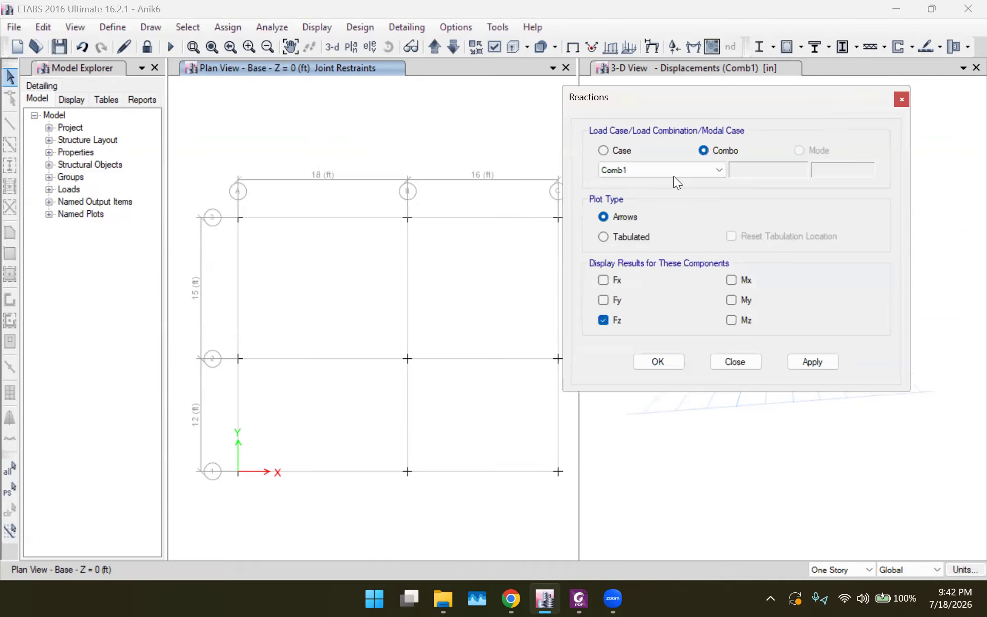
{"action": "left_click", "coordinate": [615, 235]}
{"action": "left_click", "coordinate": [606, 282]}
{"action": "left_click", "coordinate": [607, 300]}
{"action": "left_click", "coordinate": [736, 320]}
{"action": "left_click", "coordinate": [791, 360]}
{"action": "left_click", "coordinate": [660, 362]}
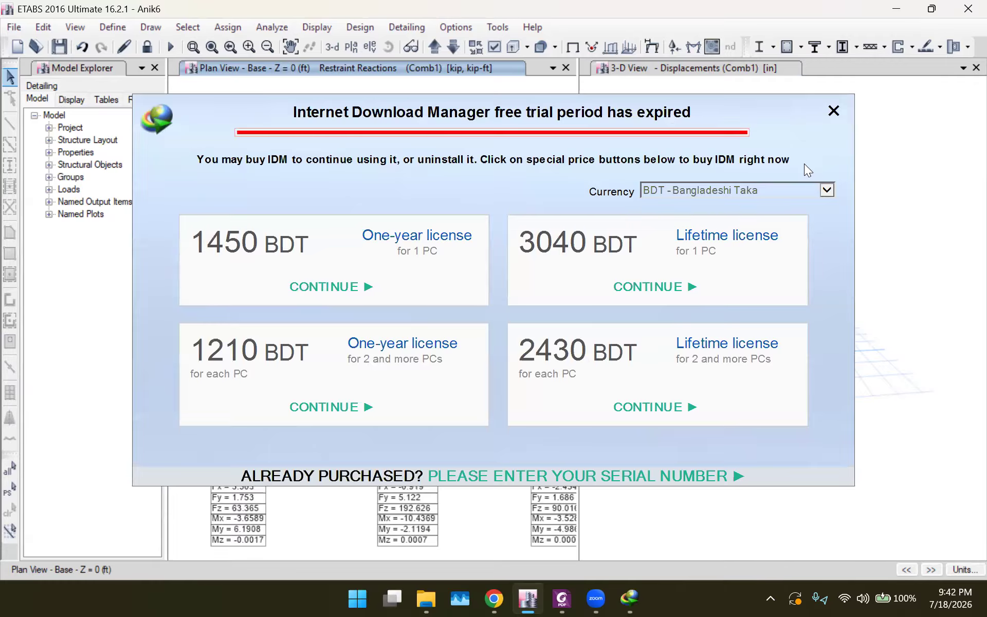
{"action": "left_click", "coordinate": [834, 111]}
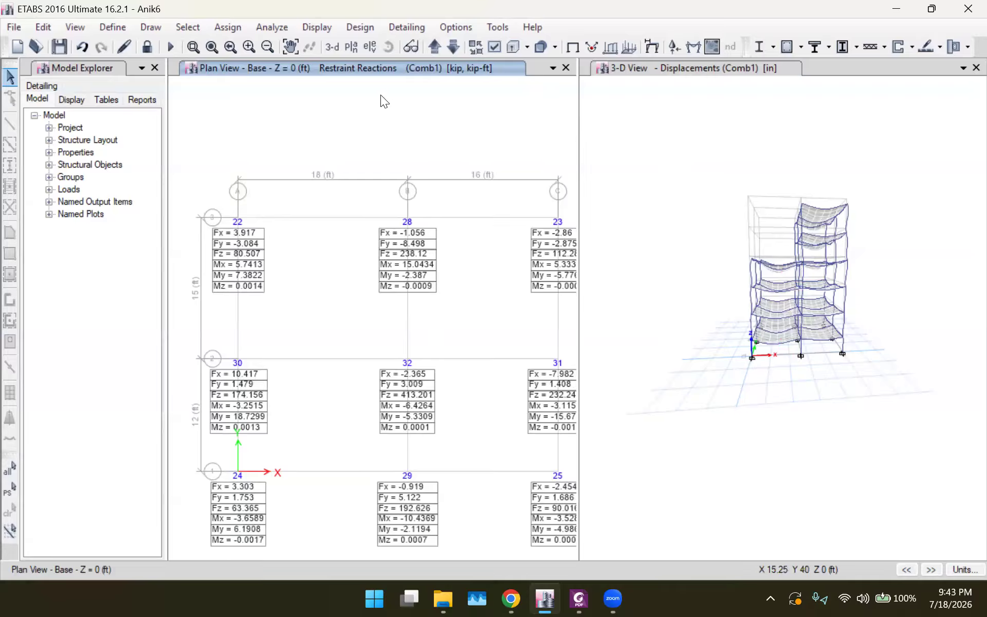
Step: Replace the Base plan view with the elevation along grid line 1
{"action": "left_click", "coordinate": [369, 46]}
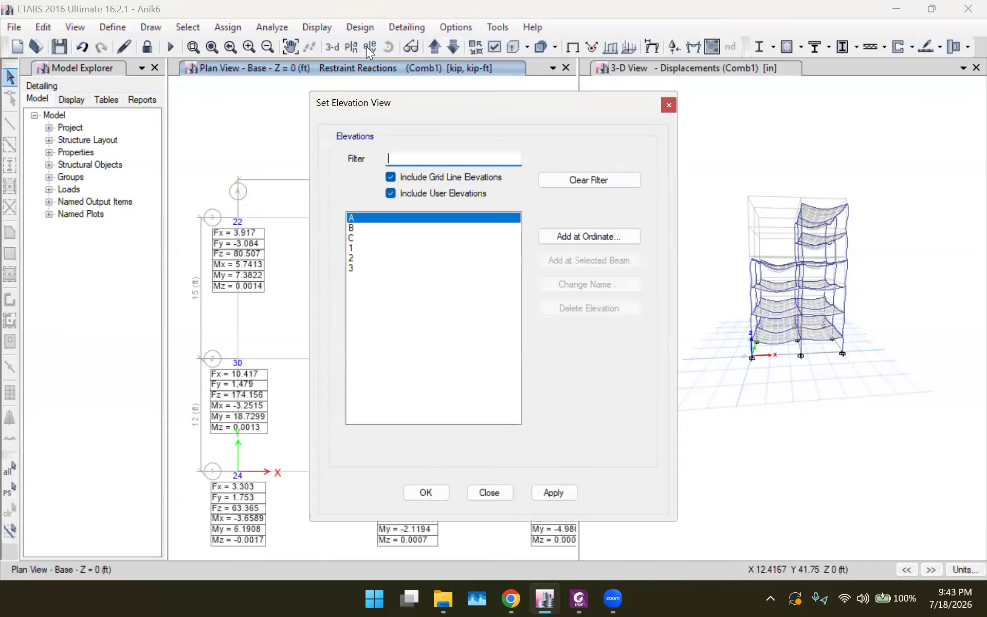
{"action": "left_click", "coordinate": [360, 249]}
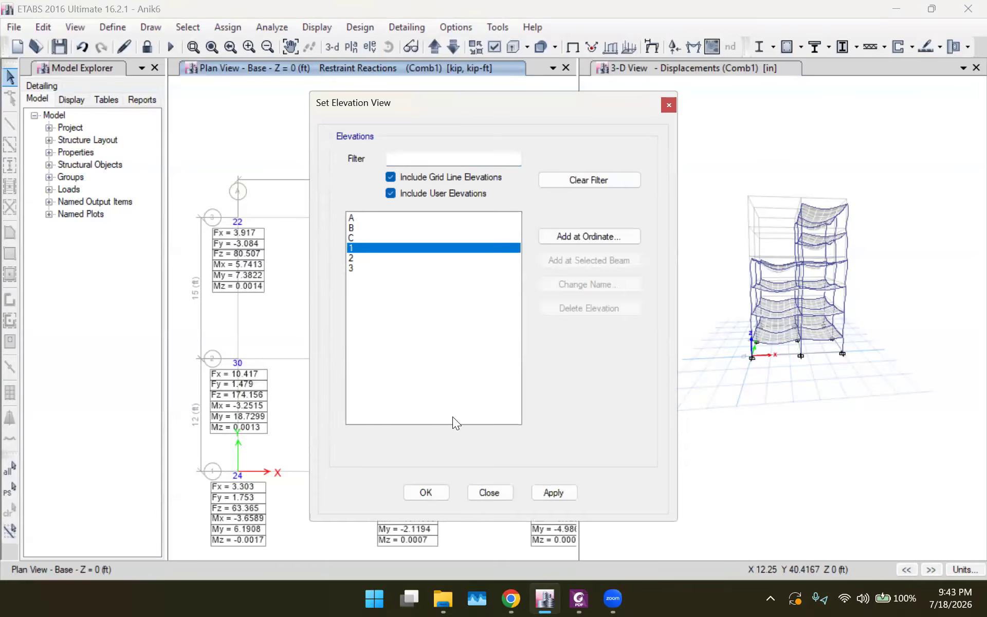
{"action": "left_click", "coordinate": [553, 494]}
{"action": "left_click", "coordinate": [423, 491]}
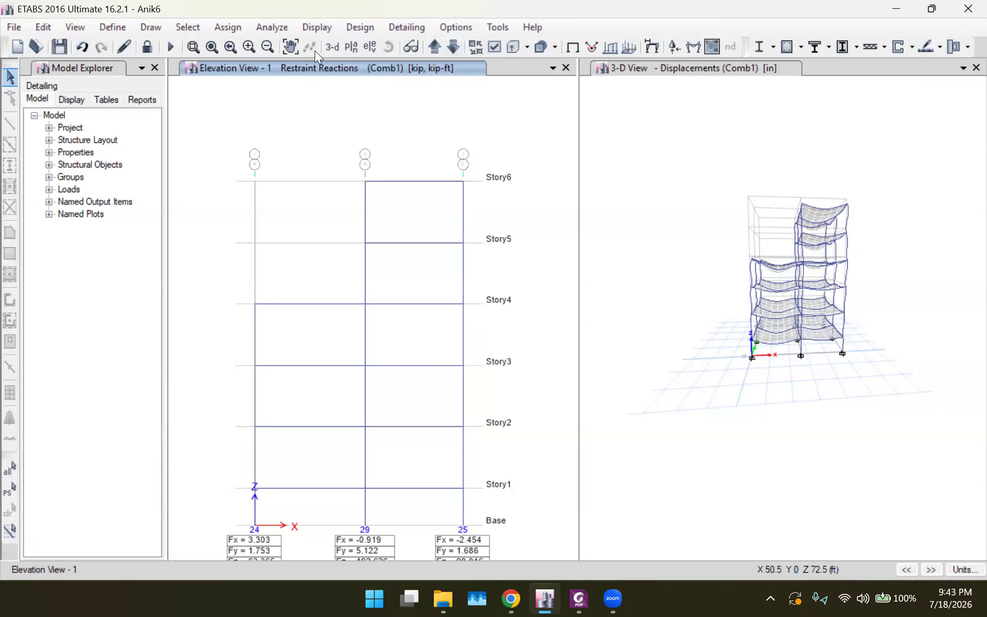
Step: Orbit the 3D Comb1 deformed shape to an oblique angle and examine the supports near the origin up close
{"action": "left_click", "coordinate": [846, 67]}
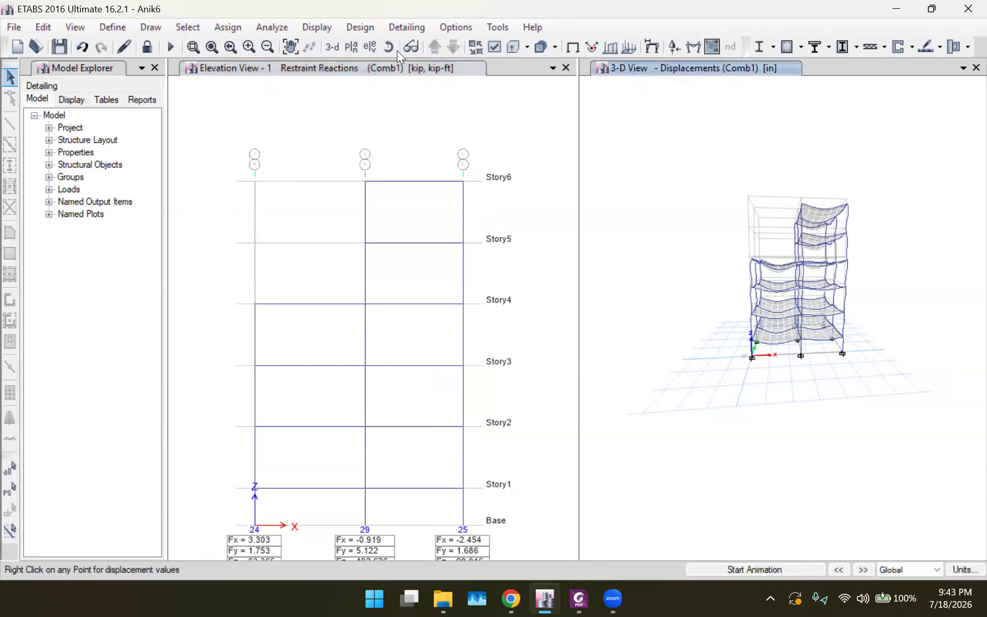
{"action": "left_click", "coordinate": [388, 47]}
{"action": "left_click_drag", "start_coordinate": [702, 283], "coordinate": [764, 337]}
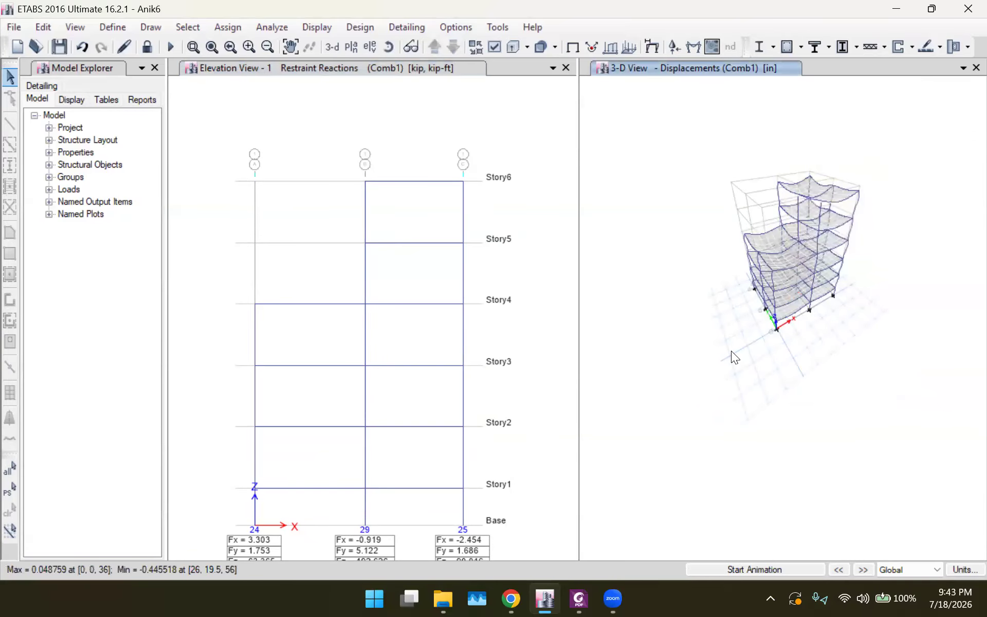
{"action": "scroll", "coordinate": [731, 350], "scroll_direction": "up", "scroll_amount": 3}
{"action": "mouse_move", "coordinate": [722, 385]}
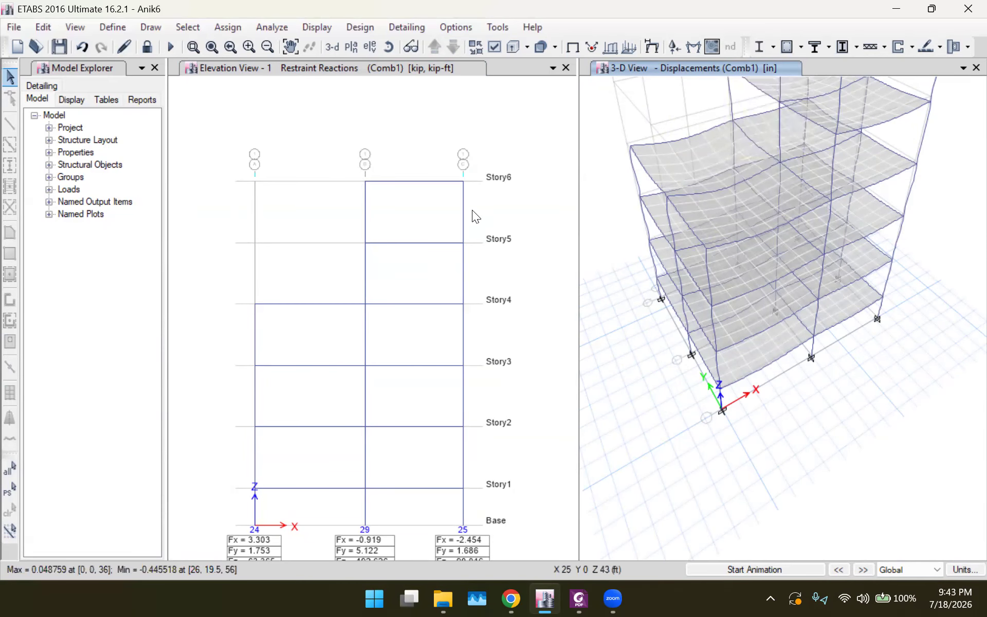
Step: Display the filled Comb1 Shear 2-2 diagram for frames on the grid line 1 elevation, with values at controlling stations
{"action": "left_click", "coordinate": [507, 68]}
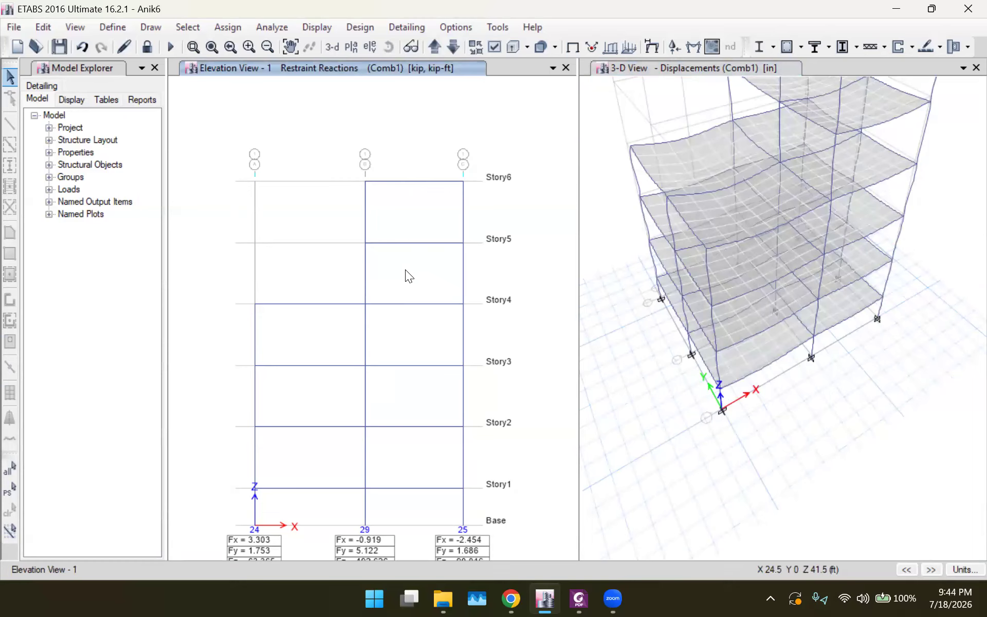
{"action": "left_click", "coordinate": [693, 47]}
{"action": "left_click_drag", "start_coordinate": [444, 103], "coordinate": [711, 72]}
{"action": "left_click", "coordinate": [650, 206]}
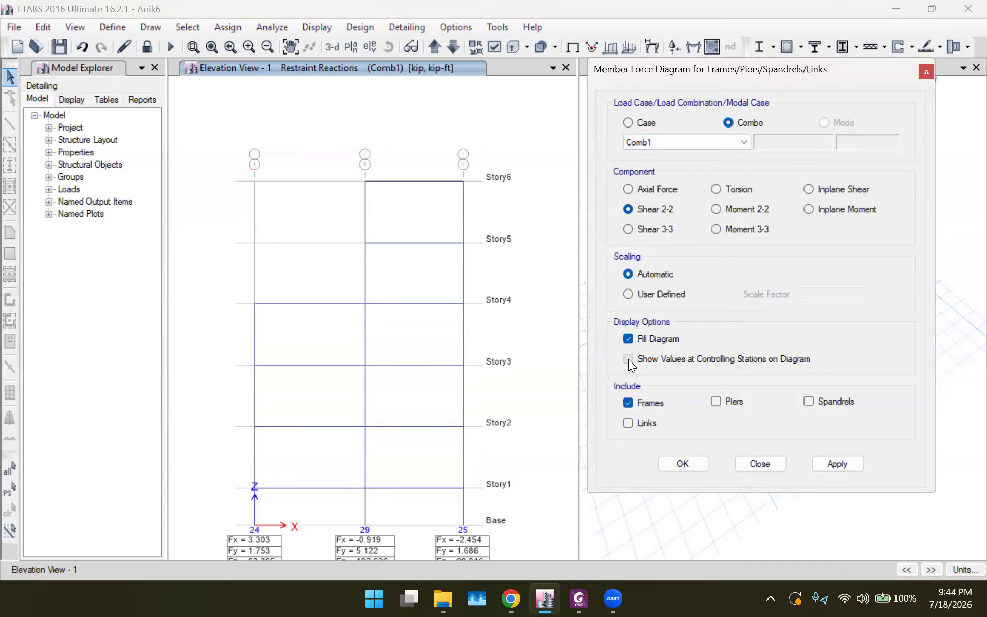
{"action": "left_click", "coordinate": [824, 465]}
{"action": "left_click", "coordinate": [684, 463]}
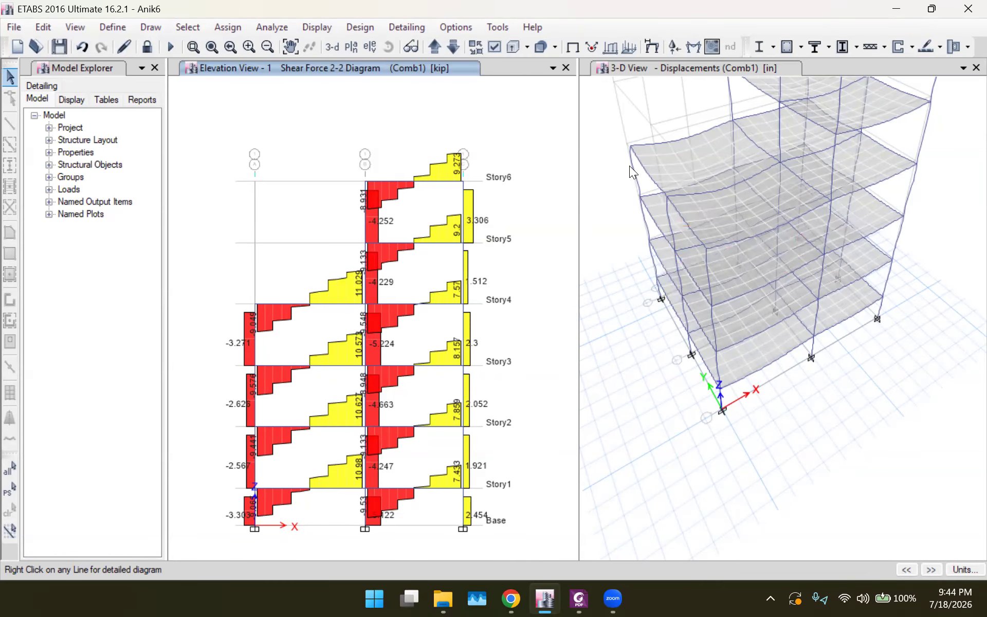
Step: Switch the shear force elevation to grid line 2 after locating that line in the 3D view
{"action": "scroll", "coordinate": [670, 374], "scroll_direction": "down", "scroll_amount": 5}
{"action": "scroll", "coordinate": [670, 373], "scroll_direction": "up", "scroll_amount": 5}
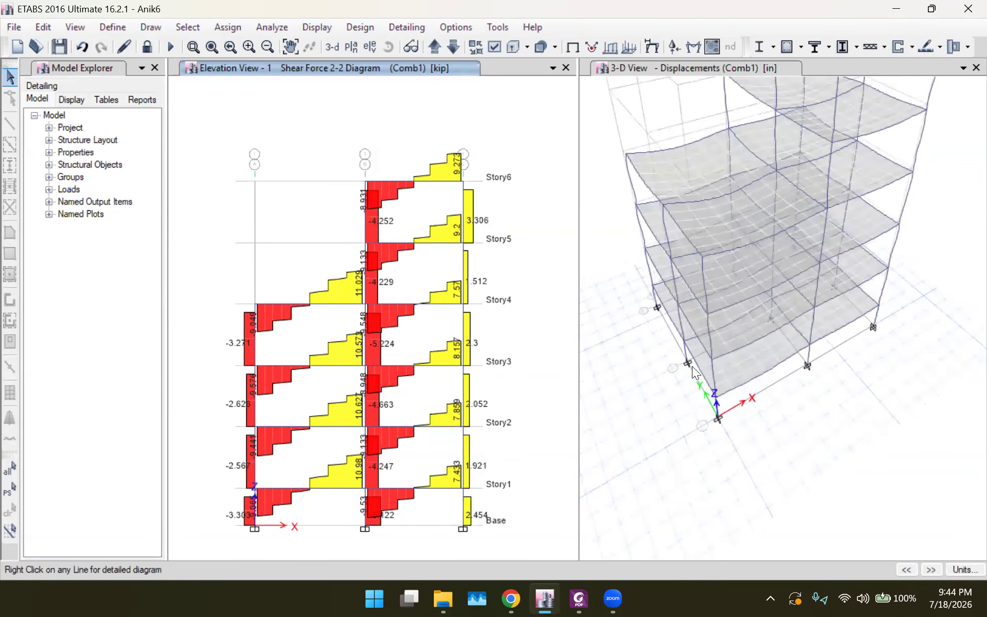
{"action": "scroll", "coordinate": [620, 385], "scroll_direction": "up", "scroll_amount": 4}
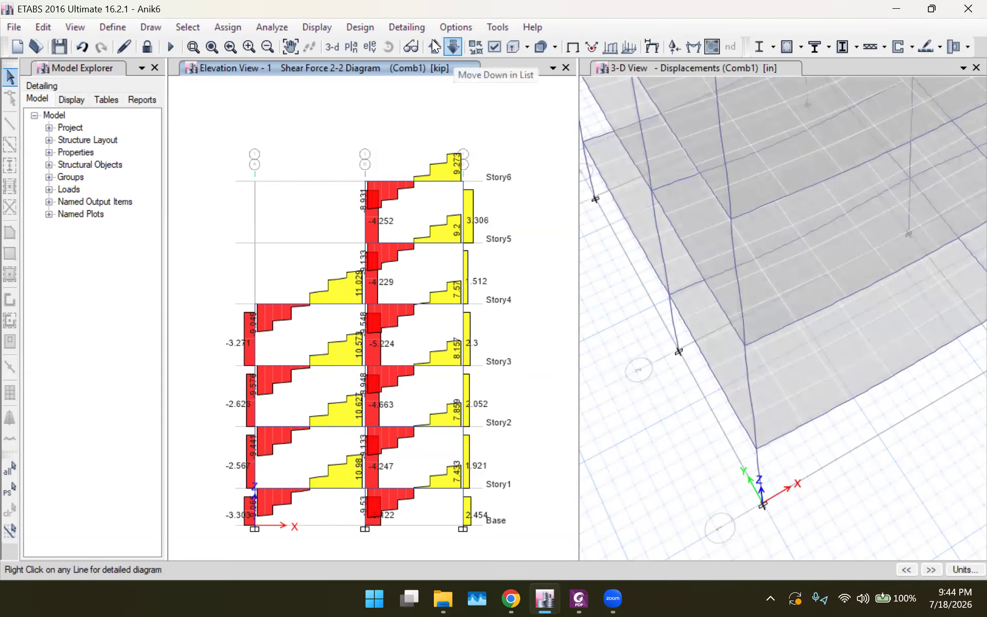
{"action": "left_click", "coordinate": [370, 47]}
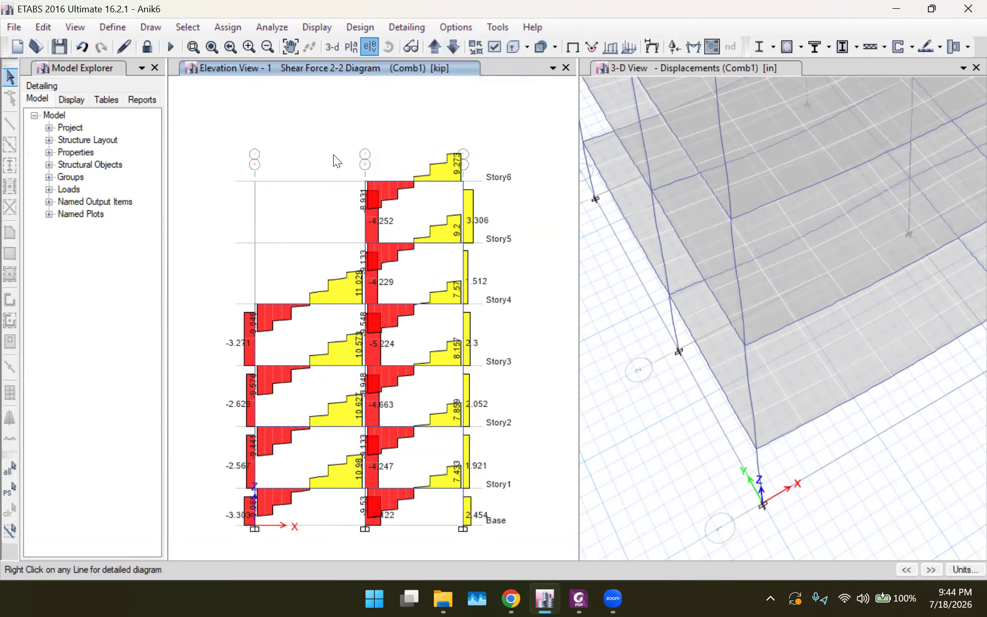
{"action": "left_click", "coordinate": [360, 258]}
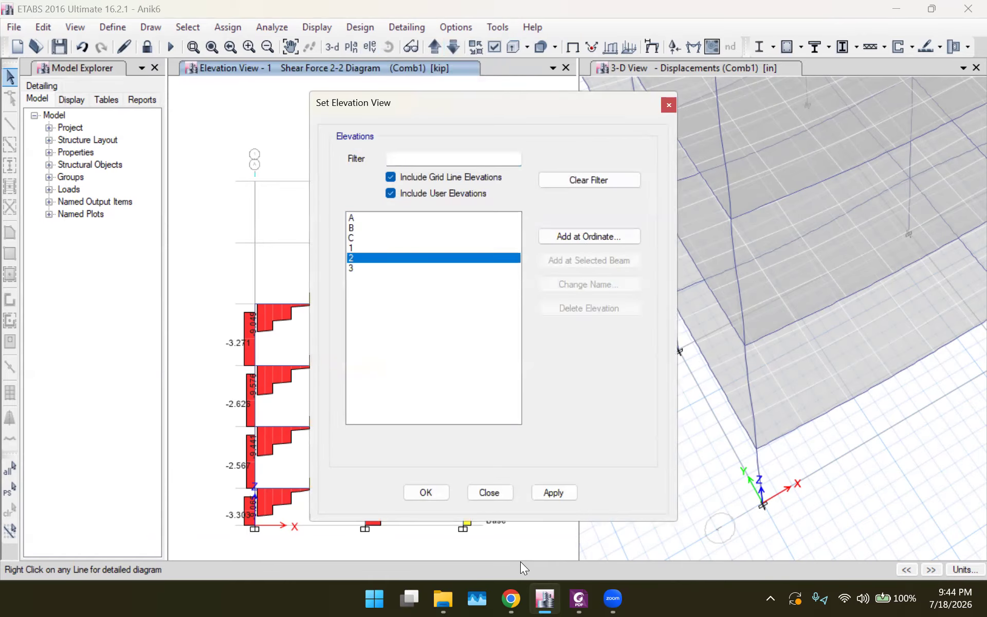
{"action": "left_click", "coordinate": [546, 495]}
{"action": "left_click", "coordinate": [446, 492]}
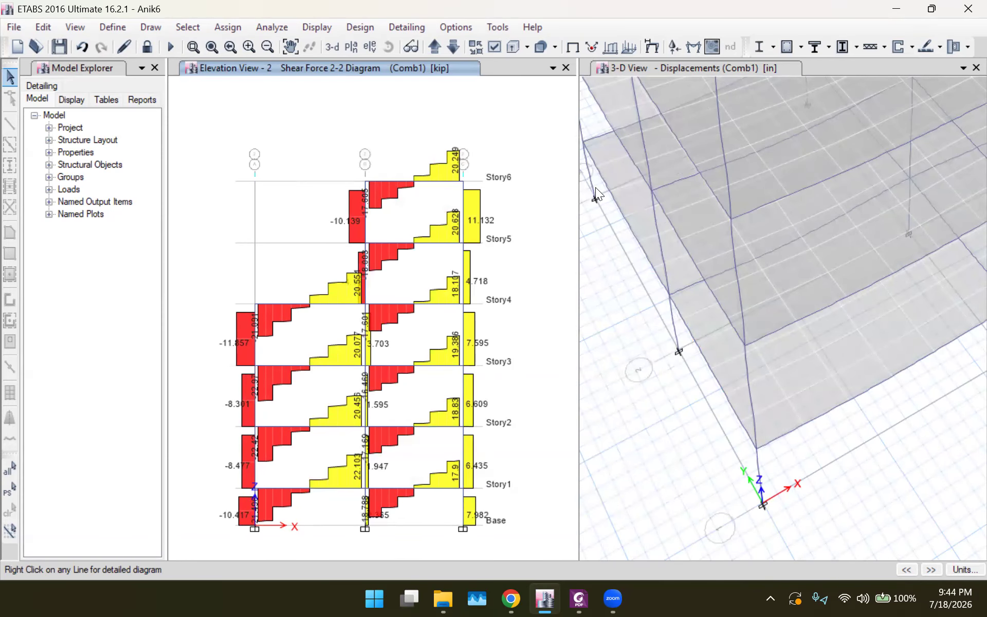
Step: Compare the grid lines in the 3D view and switch the shear force elevation to grid line 3
{"action": "scroll", "coordinate": [620, 218], "scroll_direction": "down", "scroll_amount": 5}
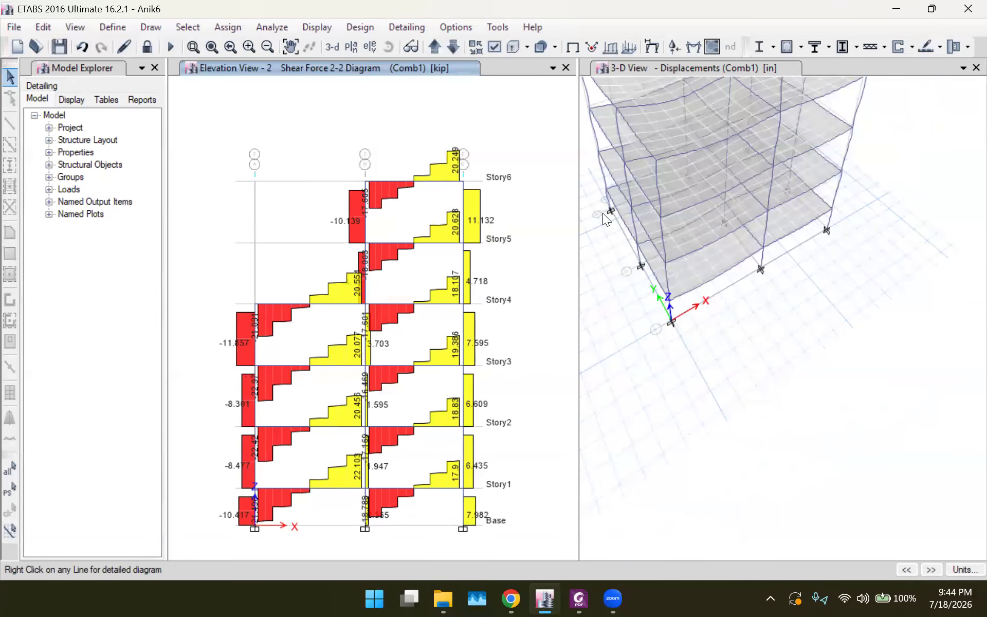
{"action": "scroll", "coordinate": [607, 210], "scroll_direction": "up", "scroll_amount": 5}
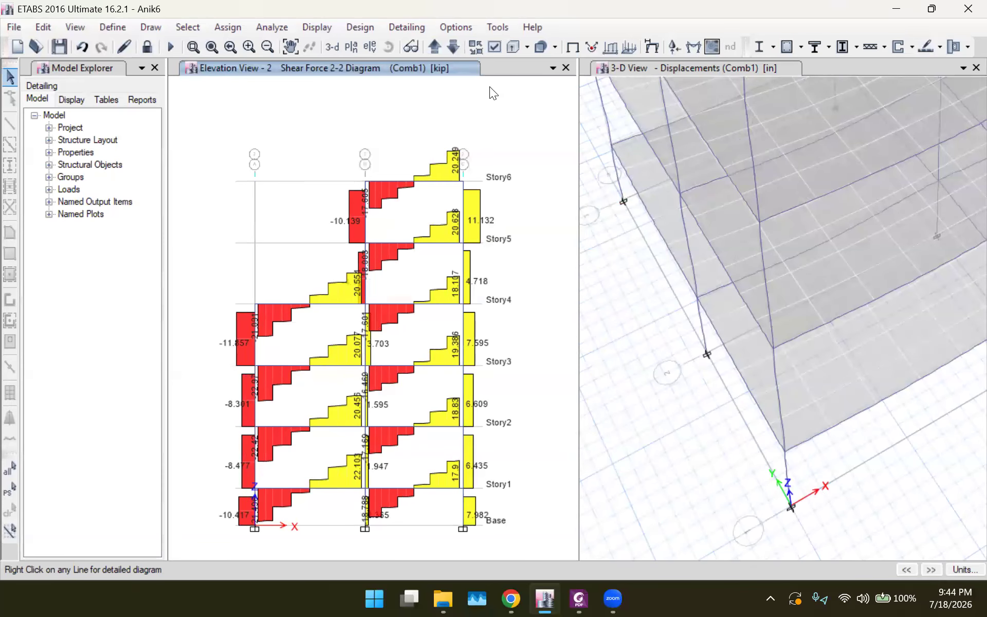
{"action": "left_click", "coordinate": [375, 46]}
{"action": "left_click", "coordinate": [352, 269]}
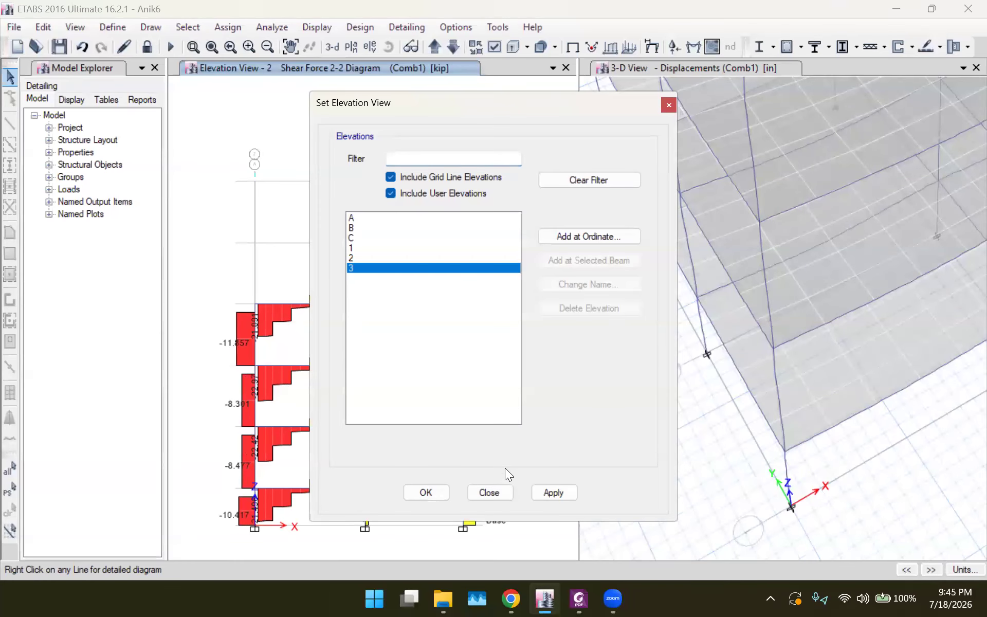
{"action": "left_click", "coordinate": [553, 492]}
{"action": "left_click", "coordinate": [425, 493]}
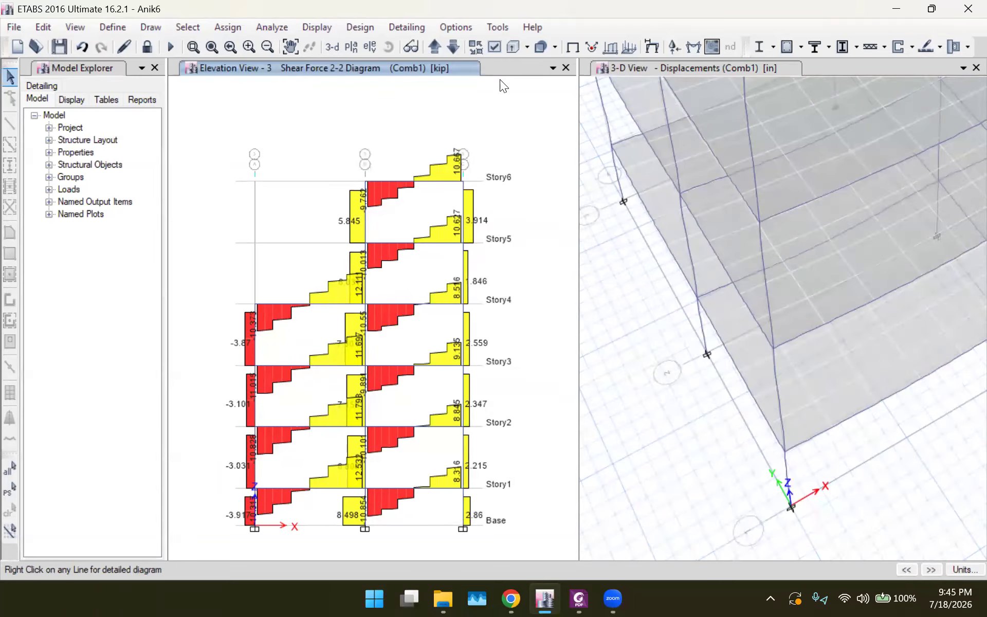
Step: Display the Comb1 Moment 3-3 diagram on the grid line 3 elevation and turn off plotting moment diagrams on the tension side
{"action": "left_click", "coordinate": [694, 47]}
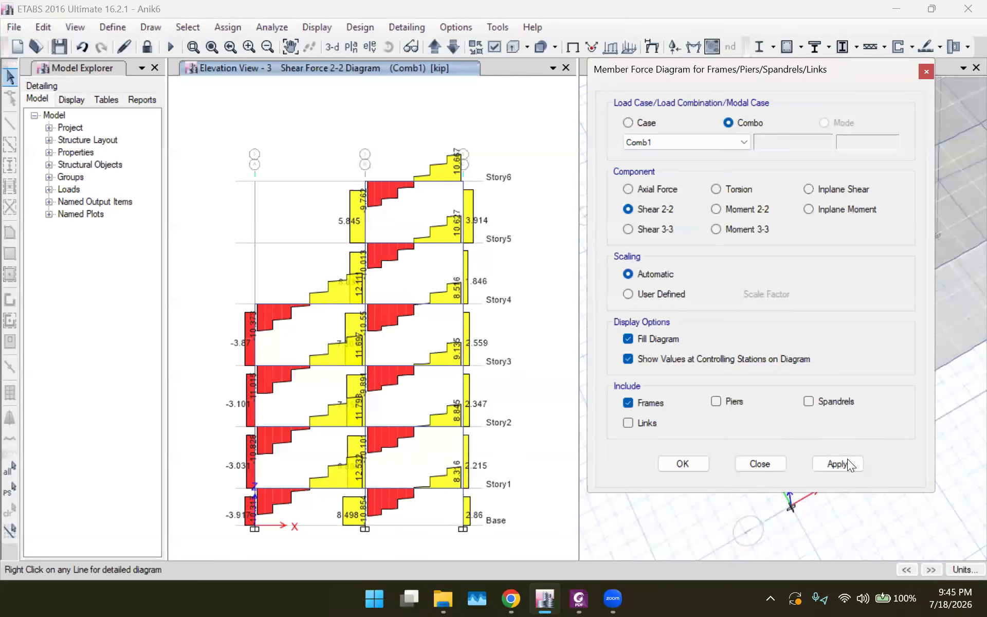
{"action": "left_click", "coordinate": [841, 461]}
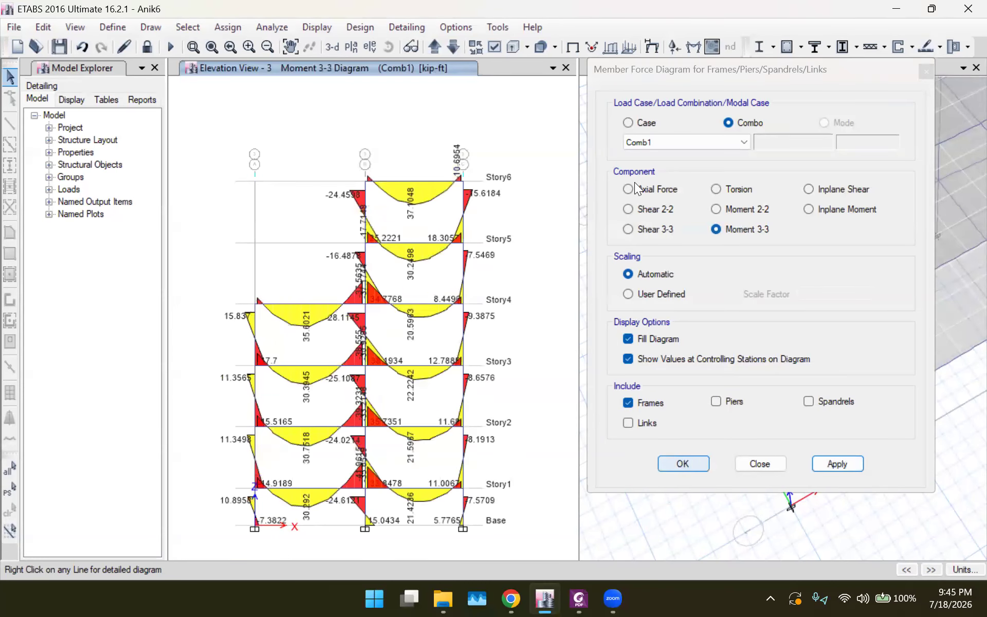
{"action": "left_click", "coordinate": [463, 28]}
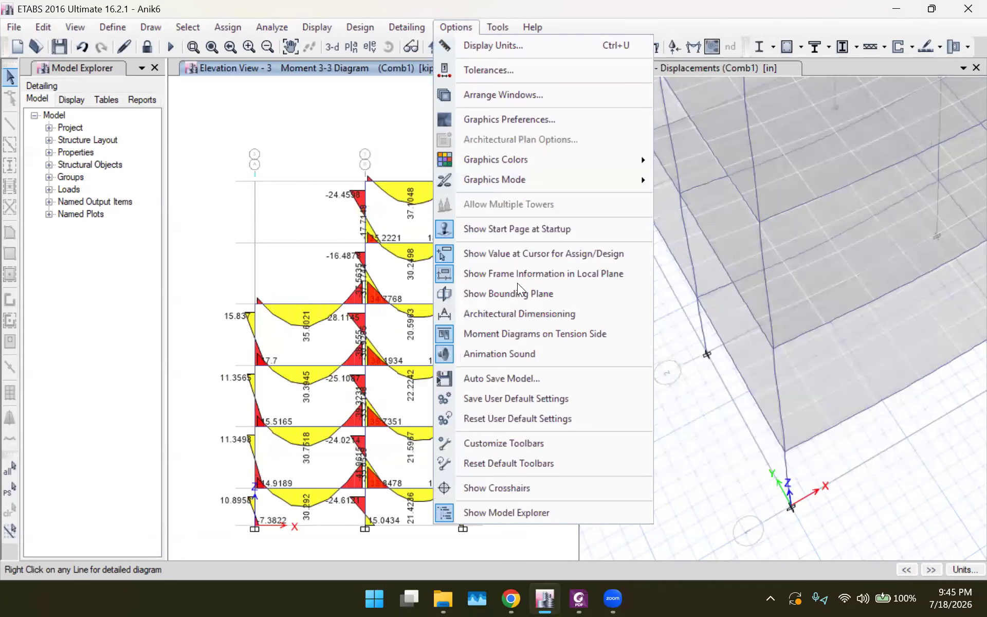
{"action": "left_click", "coordinate": [511, 335]}
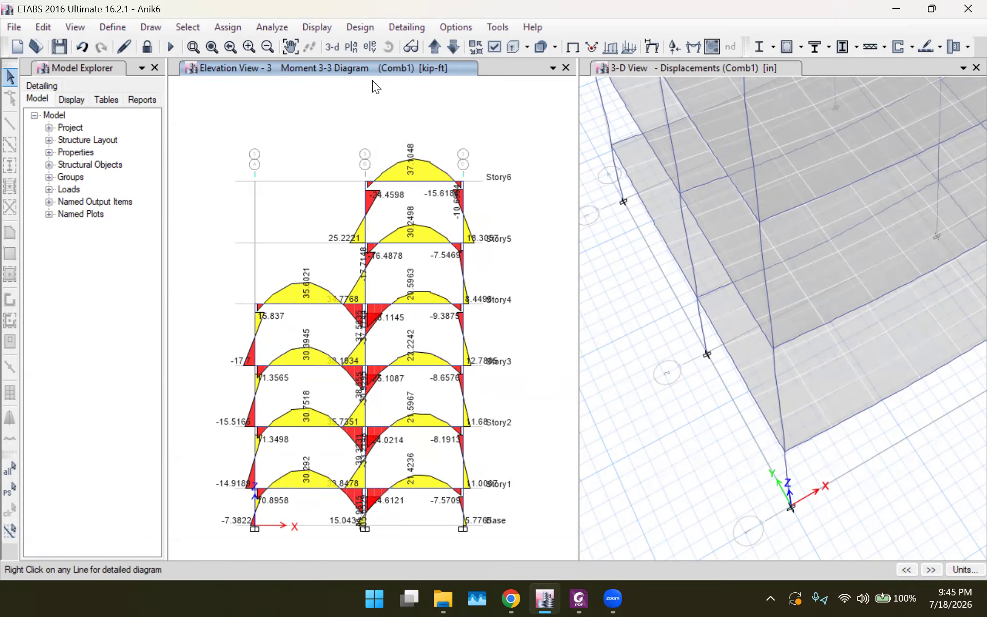
Step: Show the Moment 3-3 diagram on the Story1 plan and move up story by story to Story4
{"action": "left_click", "coordinate": [352, 48]}
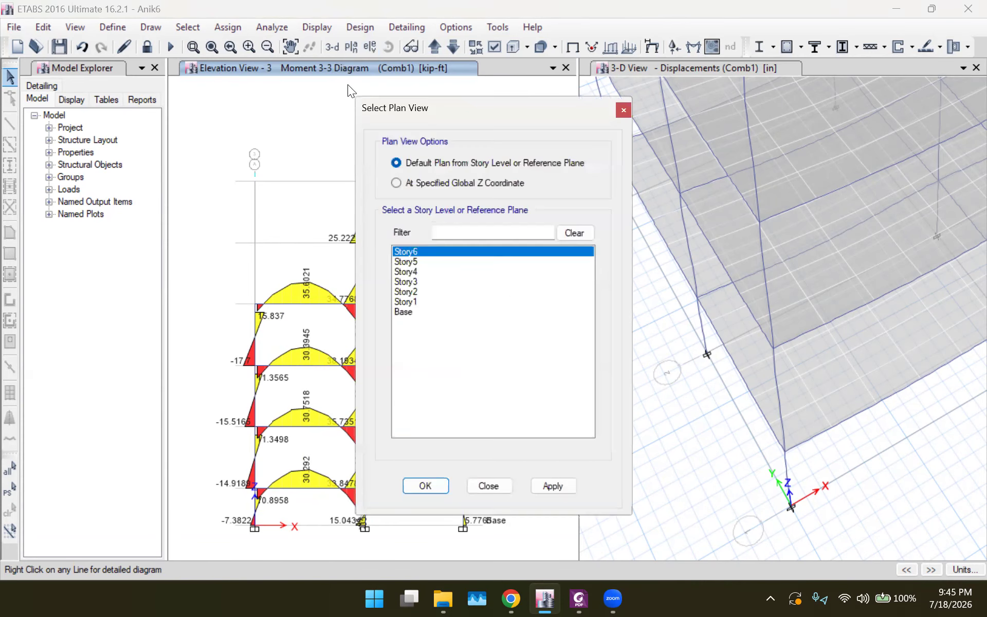
{"action": "left_click", "coordinate": [406, 302]}
{"action": "left_click", "coordinate": [545, 486]}
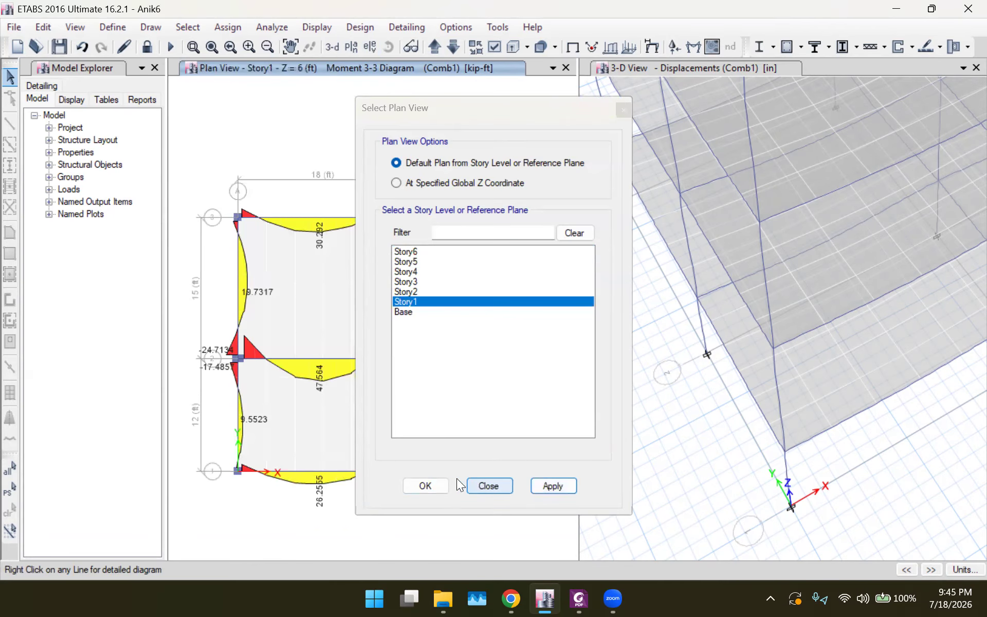
{"action": "left_click", "coordinate": [421, 485]}
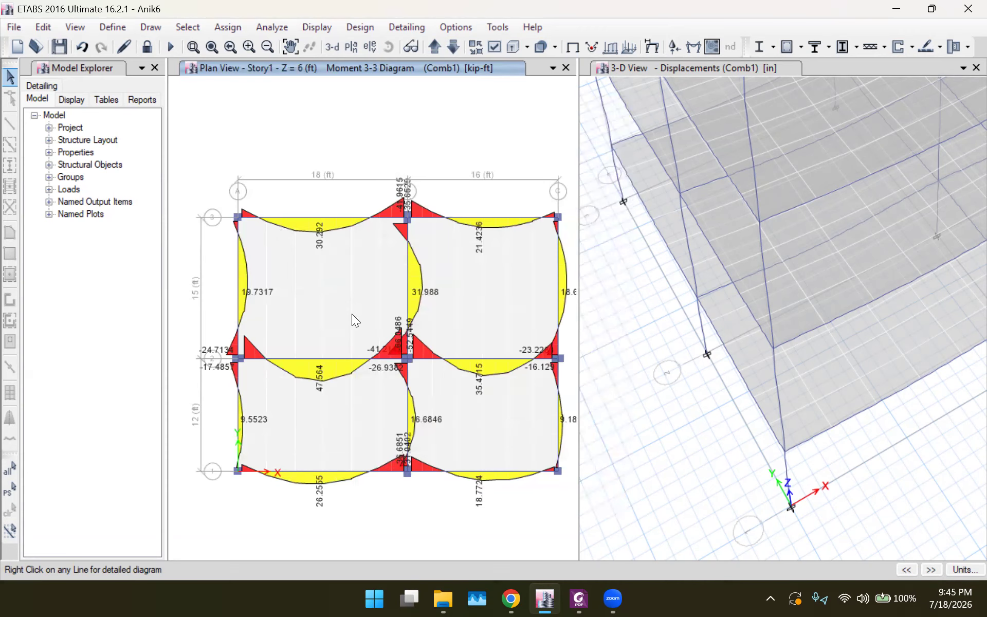
{"action": "left_click", "coordinate": [435, 52]}
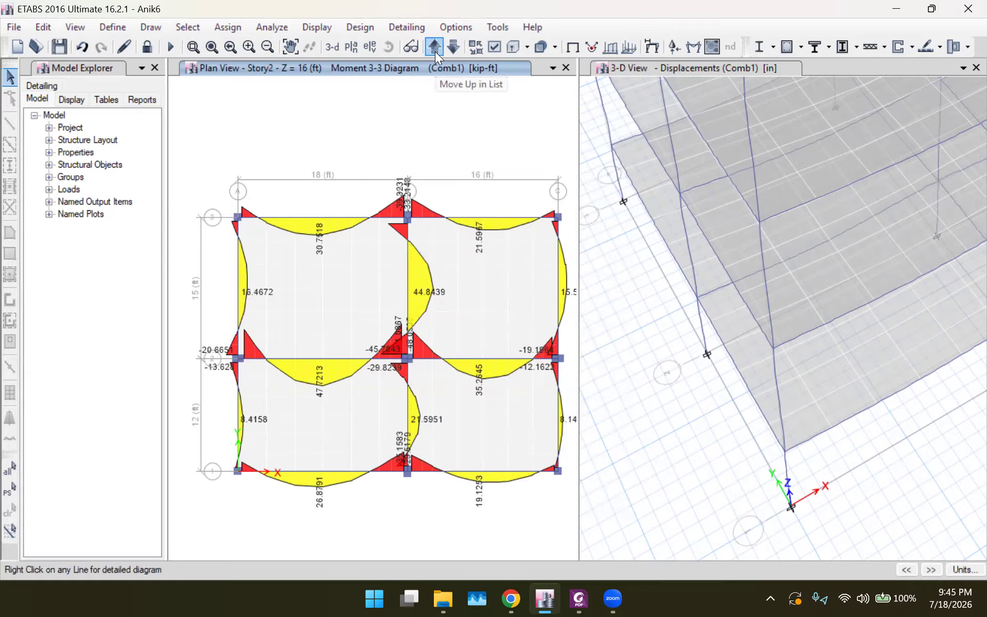
{"action": "left_click", "coordinate": [435, 52]}
{"action": "left_click", "coordinate": [435, 51]}
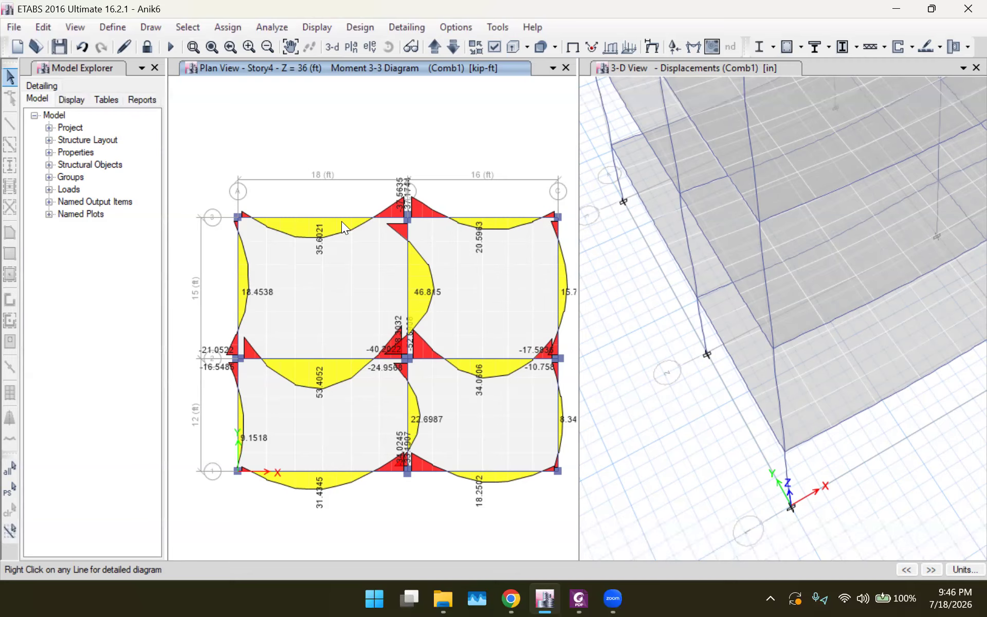
{"action": "left_click", "coordinate": [353, 32]}
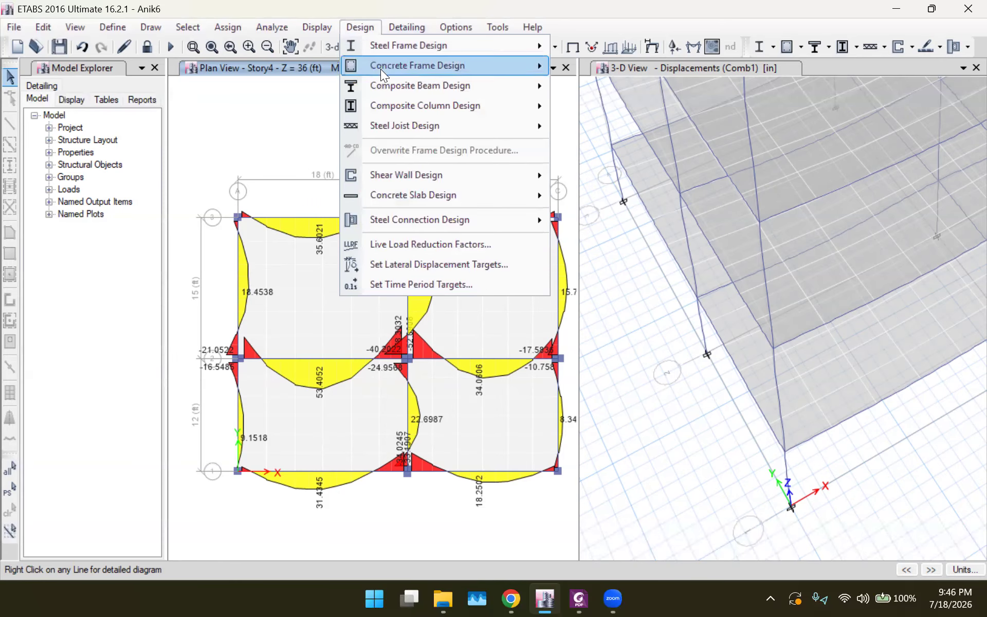
{"action": "mouse_move", "coordinate": [381, 68]}
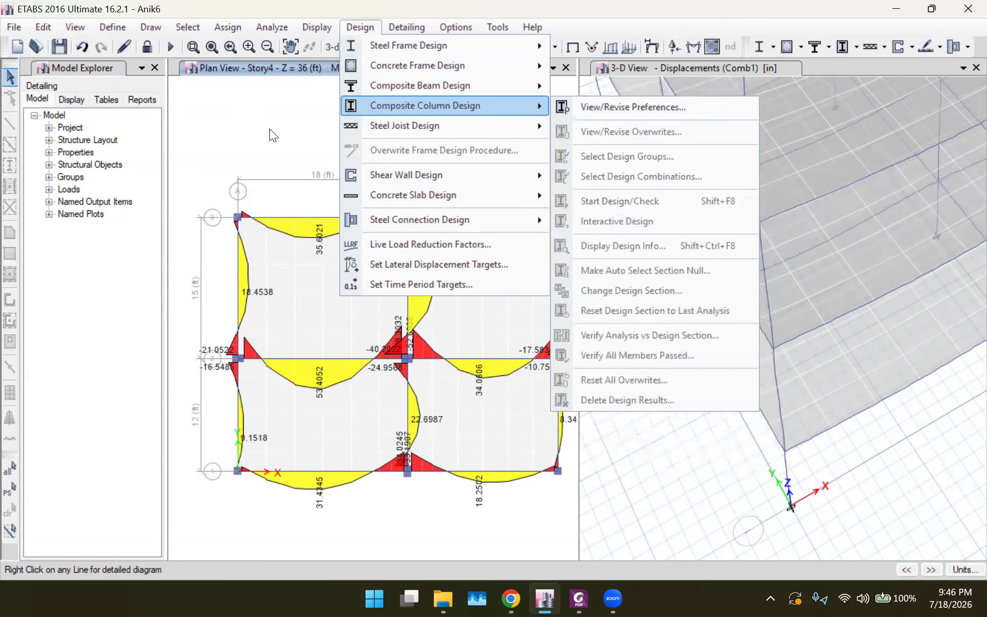
{"action": "left_click", "coordinate": [294, 112]}
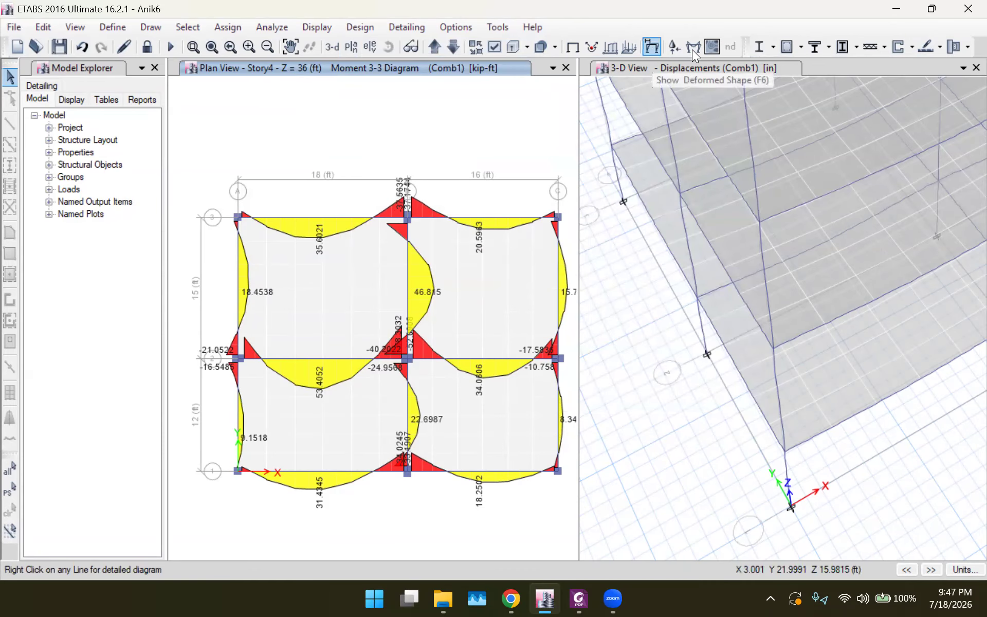
Step: Display the Comb1 resultant M11 shell force contours on the Story4 plan
{"action": "left_click", "coordinate": [713, 48]}
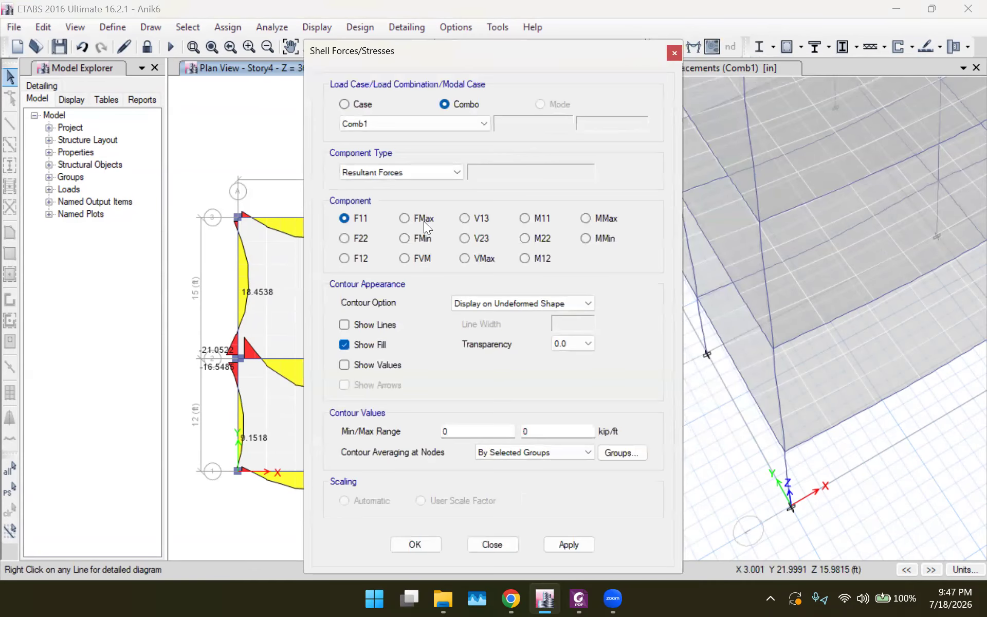
{"action": "left_click", "coordinate": [526, 219]}
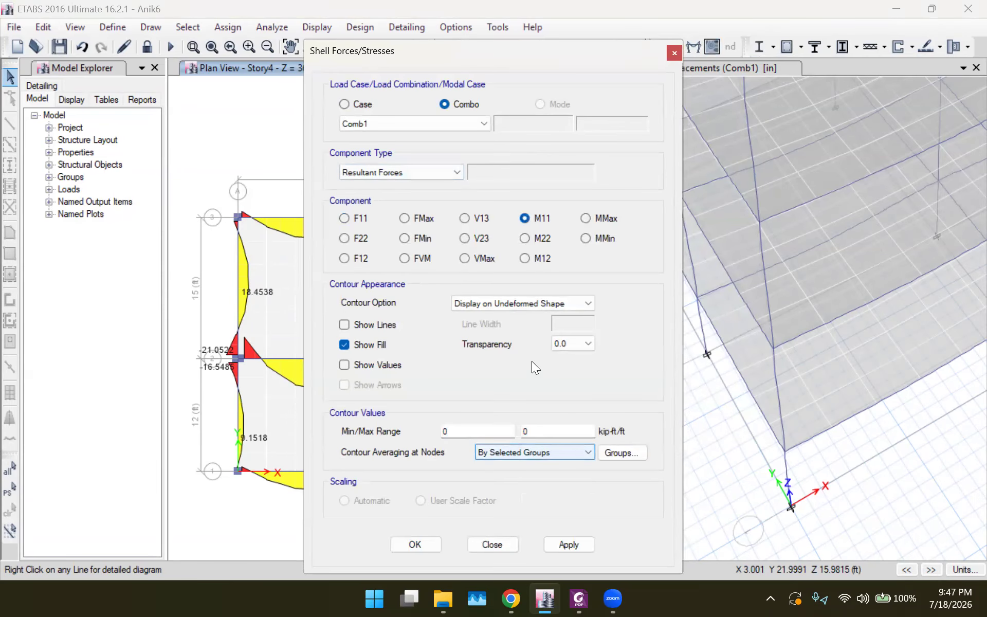
{"action": "left_click", "coordinate": [562, 545]}
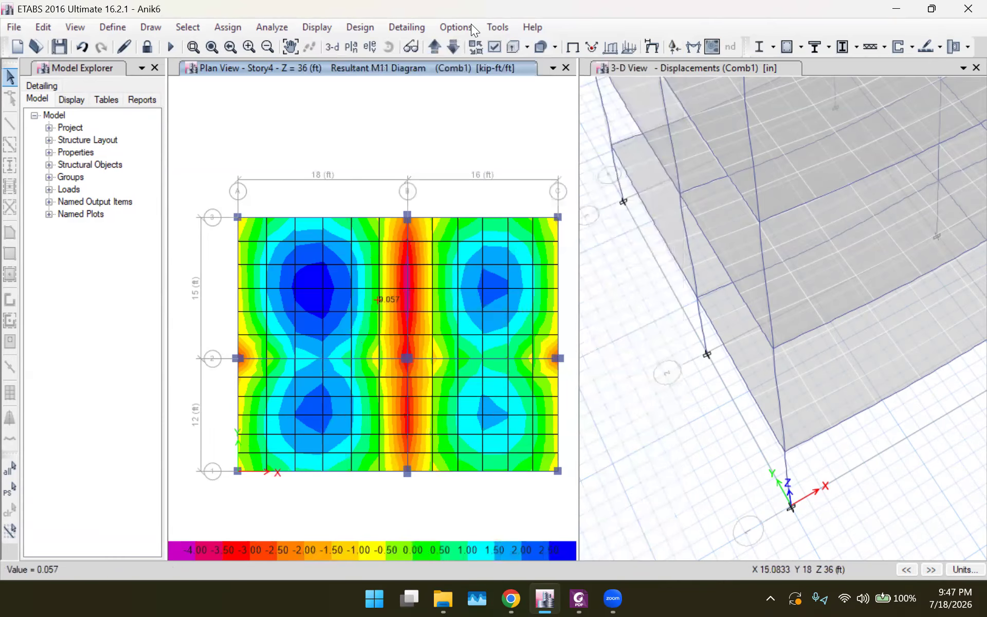
Step: Review the M11 slab contours level by level, down from Story4 and back up through the stories, ending on the Story5 plan
{"action": "left_click", "coordinate": [453, 44]}
{"action": "left_click", "coordinate": [453, 44]}
{"action": "left_click", "coordinate": [453, 45]}
{"action": "left_click", "coordinate": [452, 45]}
{"action": "left_click", "coordinate": [434, 45]}
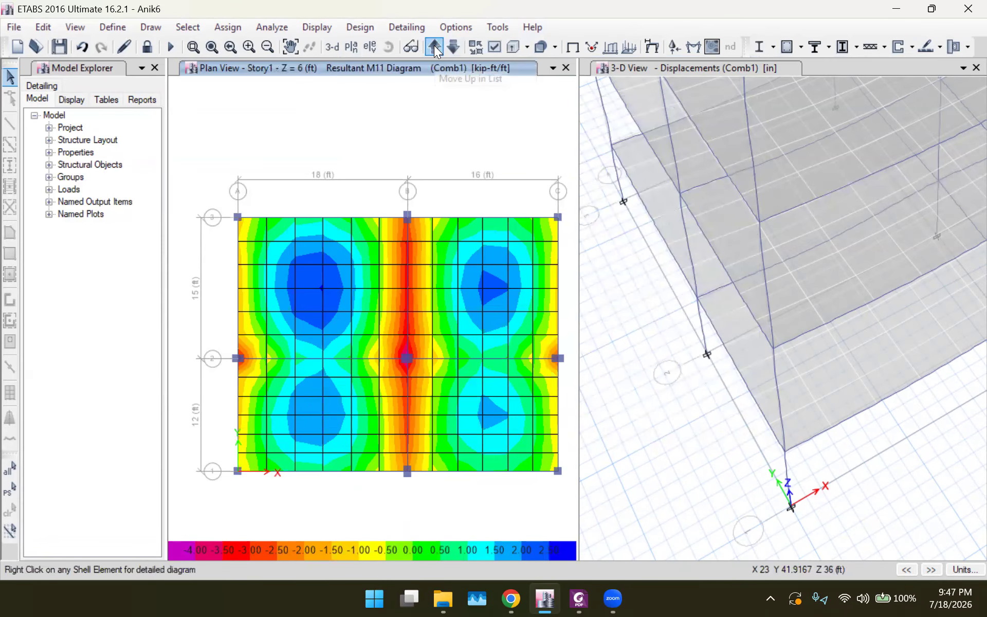
{"action": "left_click", "coordinate": [434, 46]}
{"action": "left_click", "coordinate": [434, 45]}
{"action": "left_click", "coordinate": [434, 45]}
{"action": "left_click", "coordinate": [434, 45]}
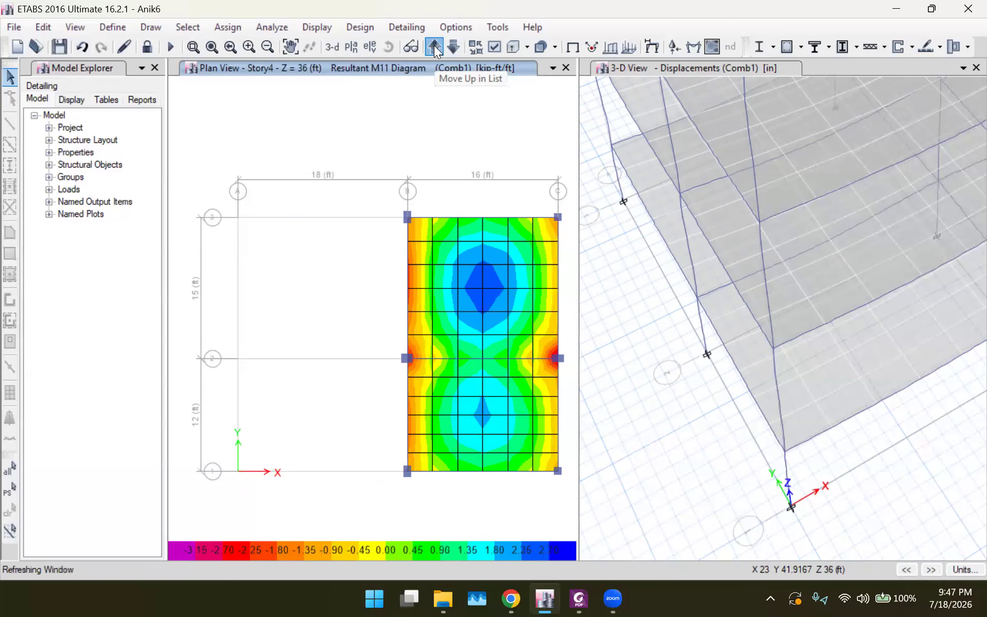
{"action": "left_click", "coordinate": [434, 45]}
{"action": "left_click", "coordinate": [454, 52]}
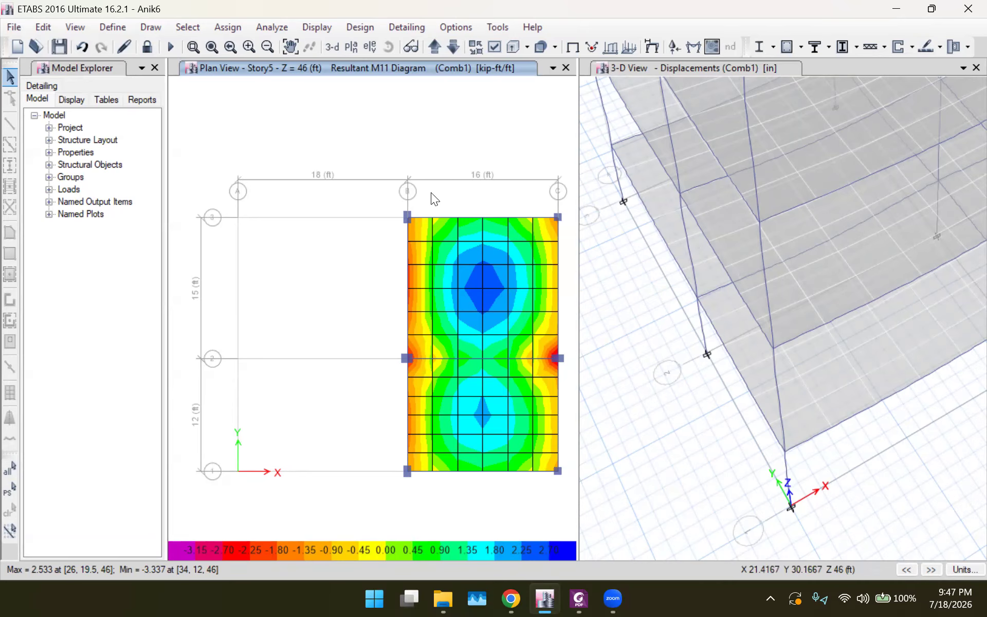
{"action": "mouse_move", "coordinate": [482, 251]}
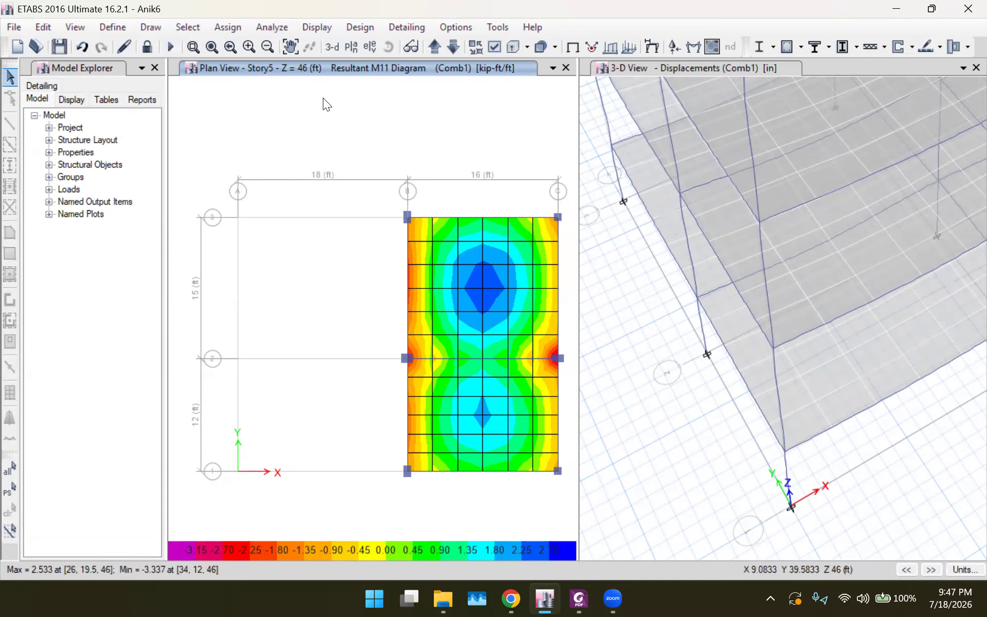
Step: Unlock the model, accepting deletion of the analysis results
{"action": "left_click", "coordinate": [148, 47]}
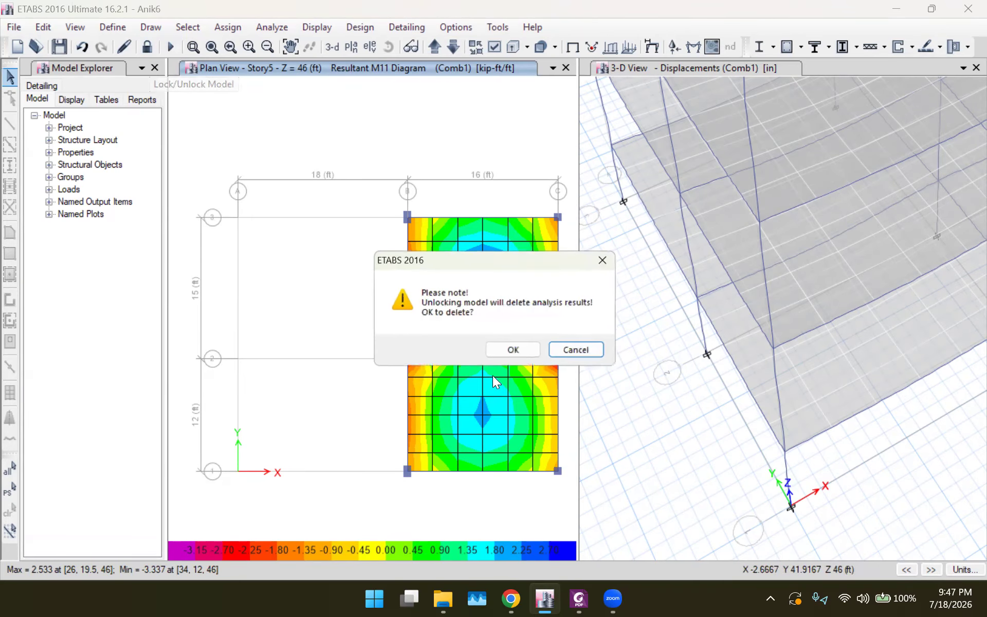
{"action": "left_click", "coordinate": [523, 350]}
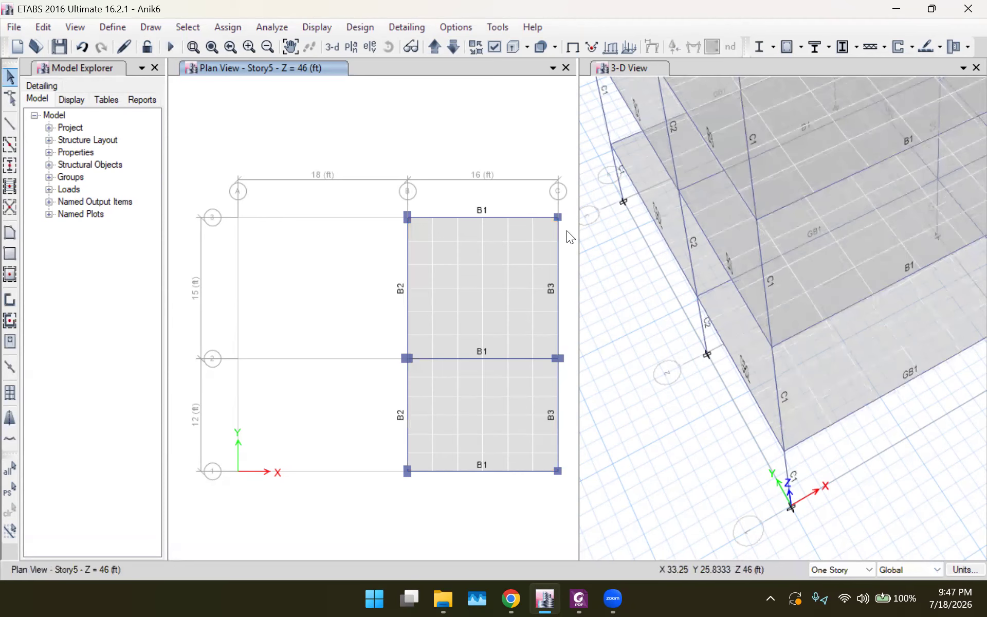
{"action": "scroll", "coordinate": [655, 313], "scroll_direction": "down", "scroll_amount": 3}
{"action": "scroll", "coordinate": [655, 312], "scroll_direction": "down", "scroll_amount": 2}
{"action": "scroll", "coordinate": [620, 118], "scroll_direction": "up", "scroll_amount": 5}
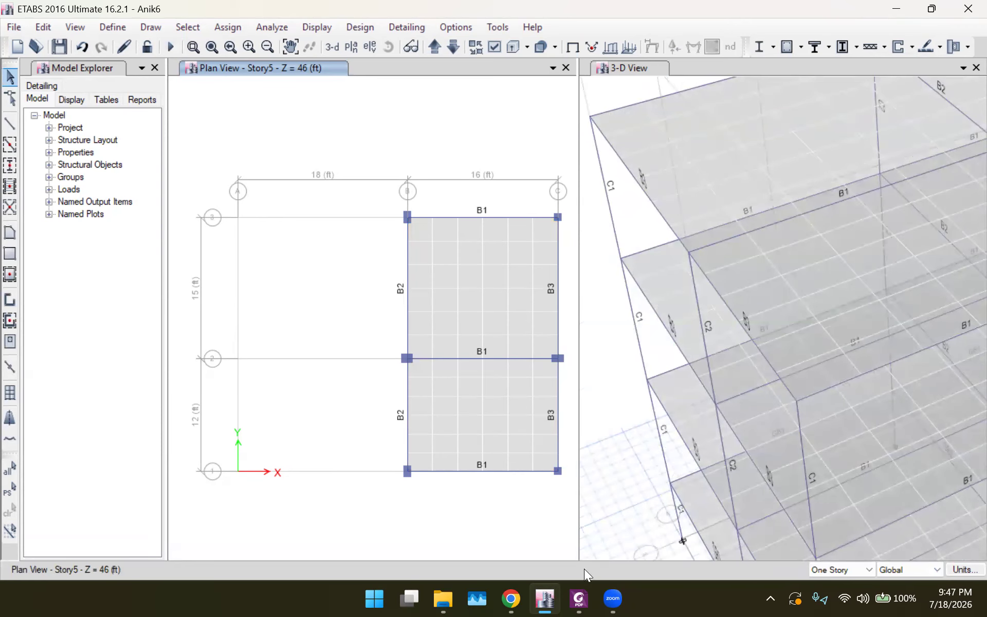
Step: Switch to the Foxit PDF and look closely at column C3 on the GF, 1ST F, 2ND F plan
{"action": "left_click", "coordinate": [579, 598]}
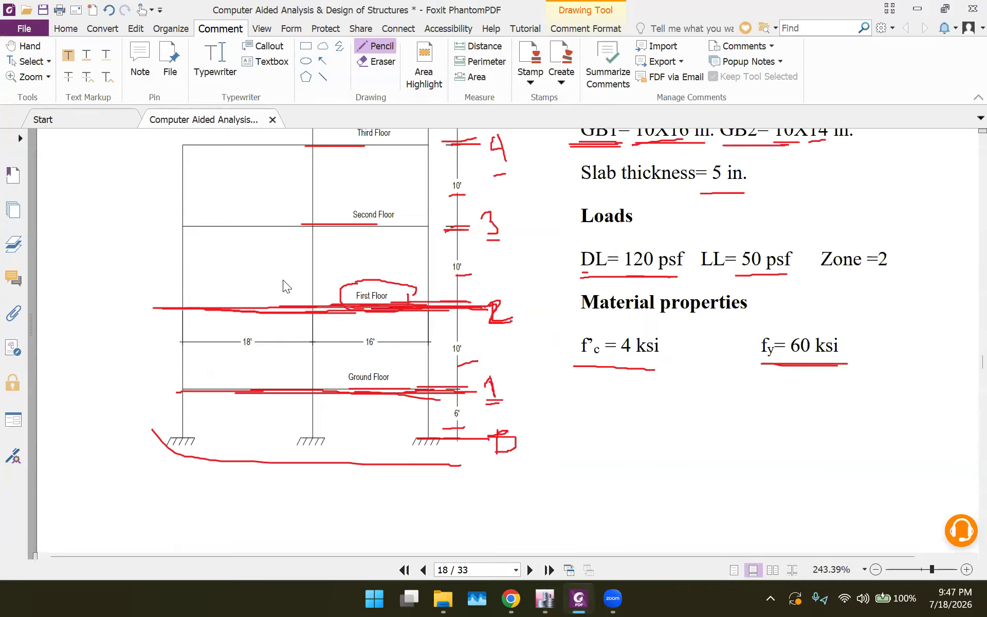
{"action": "scroll", "coordinate": [381, 268], "scroll_direction": "up", "scroll_amount": 10}
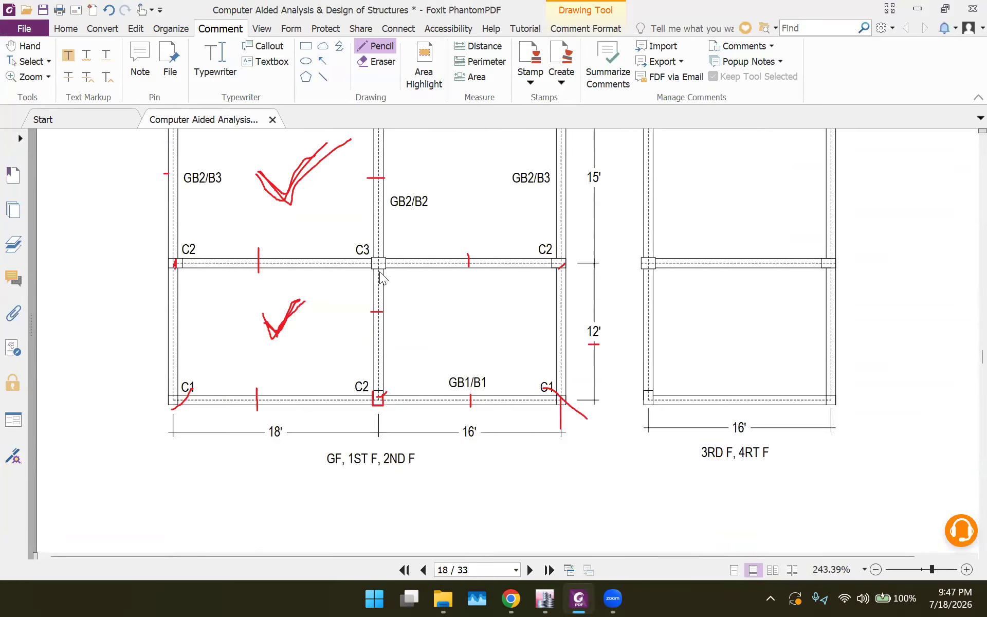
{"action": "scroll", "coordinate": [380, 273], "scroll_direction": "up", "scroll_amount": 4, "text": "ctrl"}
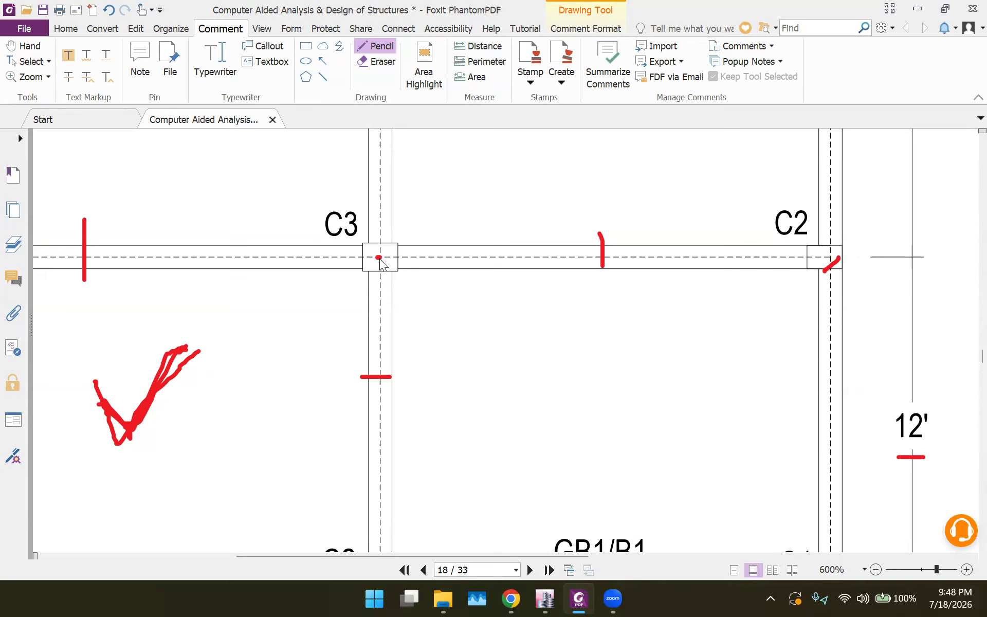
{"action": "mouse_move", "coordinate": [379, 259]}
{"action": "left_mouse_down"}
{"action": "mouse_move", "coordinate": [383, 283]}
{"action": "mouse_move", "coordinate": [425, 282]}
{"action": "left_mouse_up"}
{"action": "left_click_drag", "start_coordinate": [377, 257], "coordinate": [407, 258]}
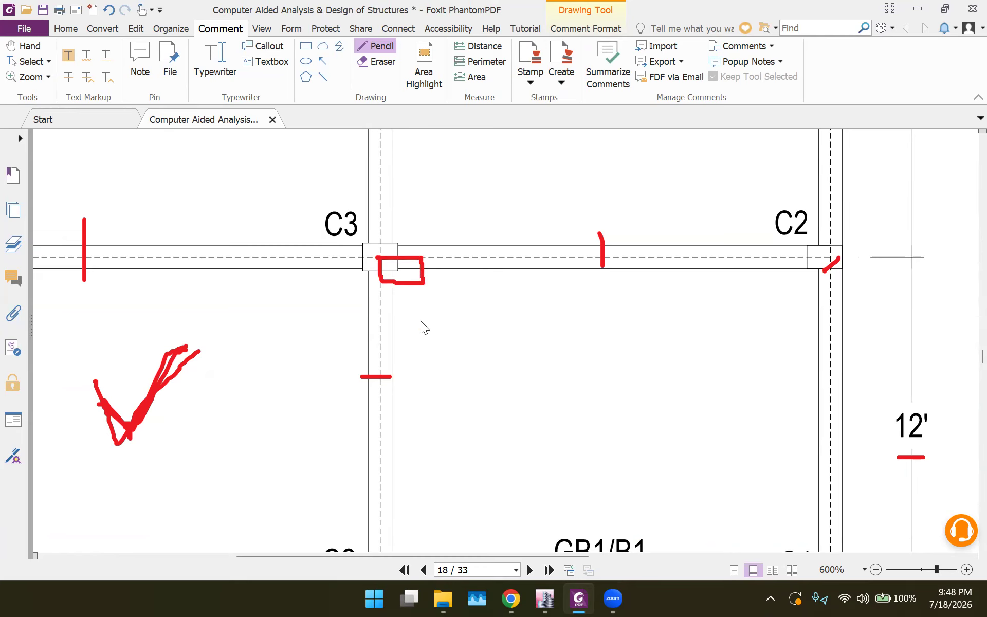
{"action": "key", "text": "ctrl+z"}
{"action": "key", "text": "ctrl+z"}
{"action": "key", "text": "ctrl+z"}
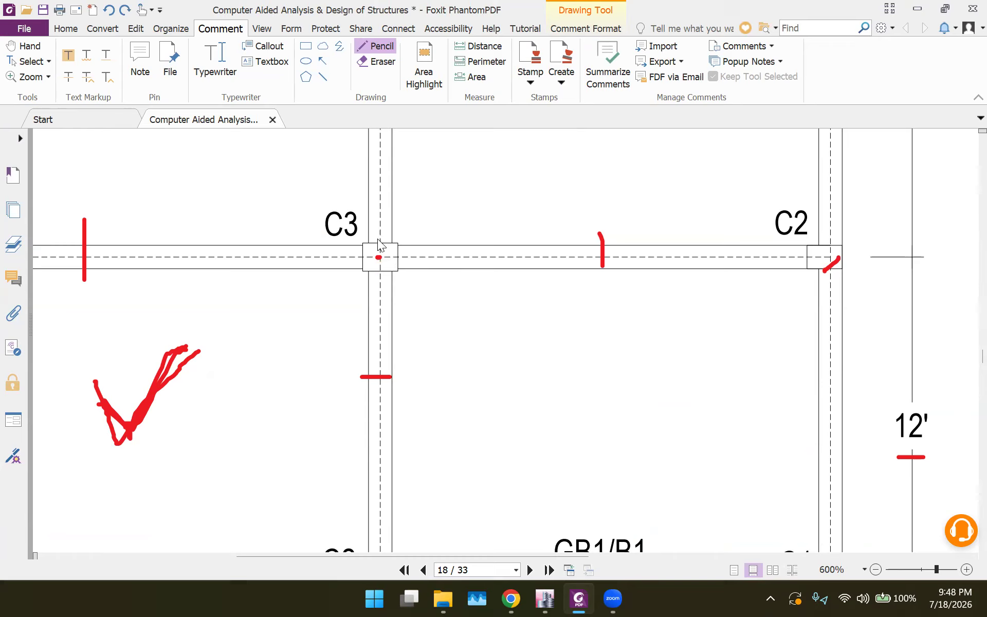
Step: Sketch a small column rectangle at C3 on the plan, offset in X from the column centreline, and mark its centre
{"action": "mouse_move", "coordinate": [380, 245]}
{"action": "left_mouse_down"}
{"action": "mouse_move", "coordinate": [380, 259]}
{"action": "mouse_move", "coordinate": [418, 270]}
{"action": "left_mouse_up"}
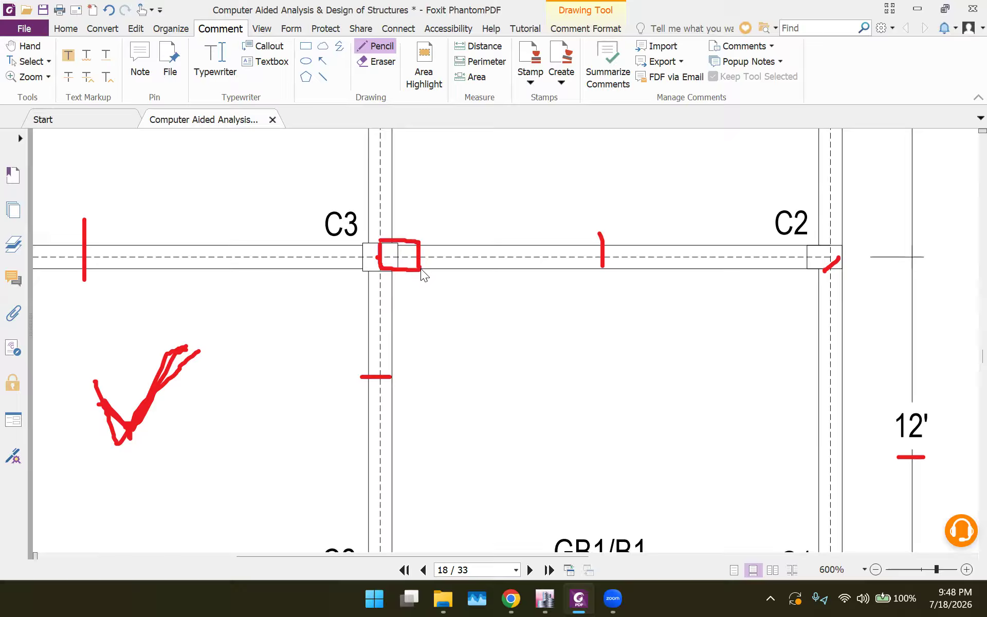
{"action": "left_click_drag", "start_coordinate": [394, 216], "coordinate": [397, 259]}
Step: Switch to ETABS and set the drawing and selection scope to All Stories
{"action": "left_click", "coordinate": [545, 598]}
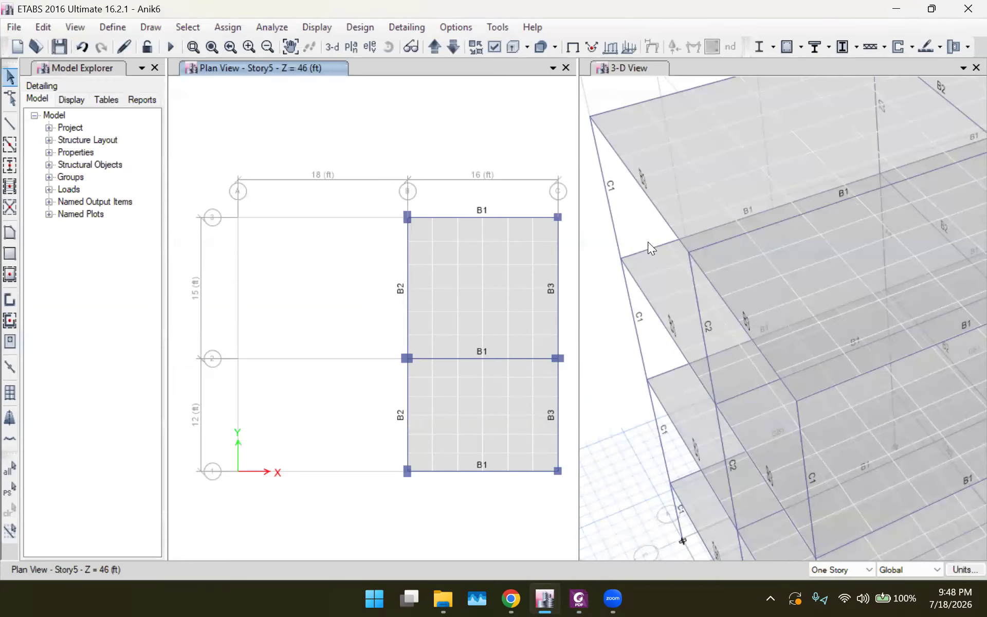
{"action": "scroll", "coordinate": [649, 243], "scroll_direction": "down", "scroll_amount": 5}
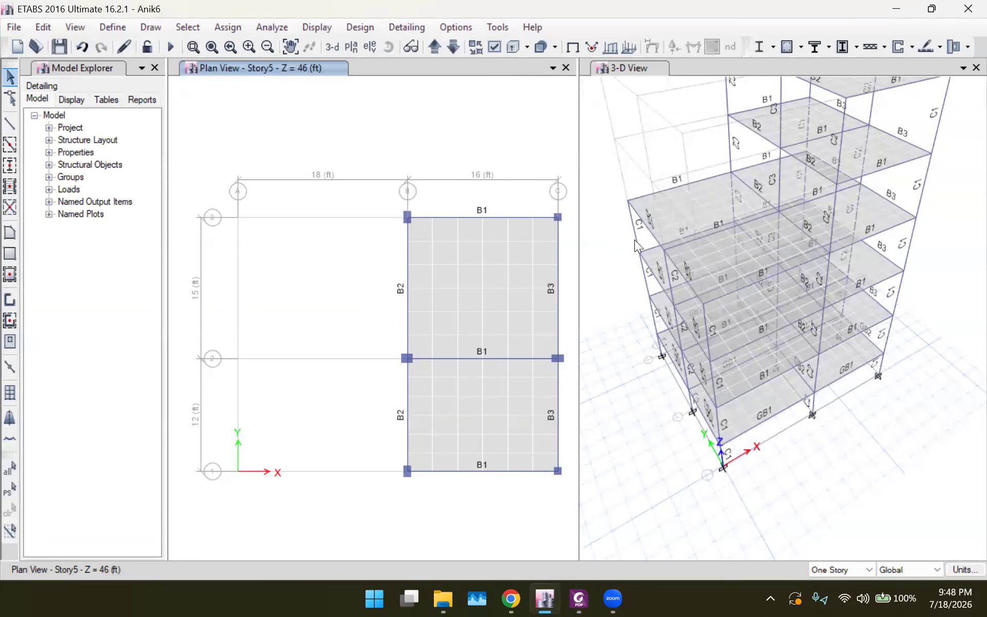
{"action": "left_click", "coordinate": [636, 237]}
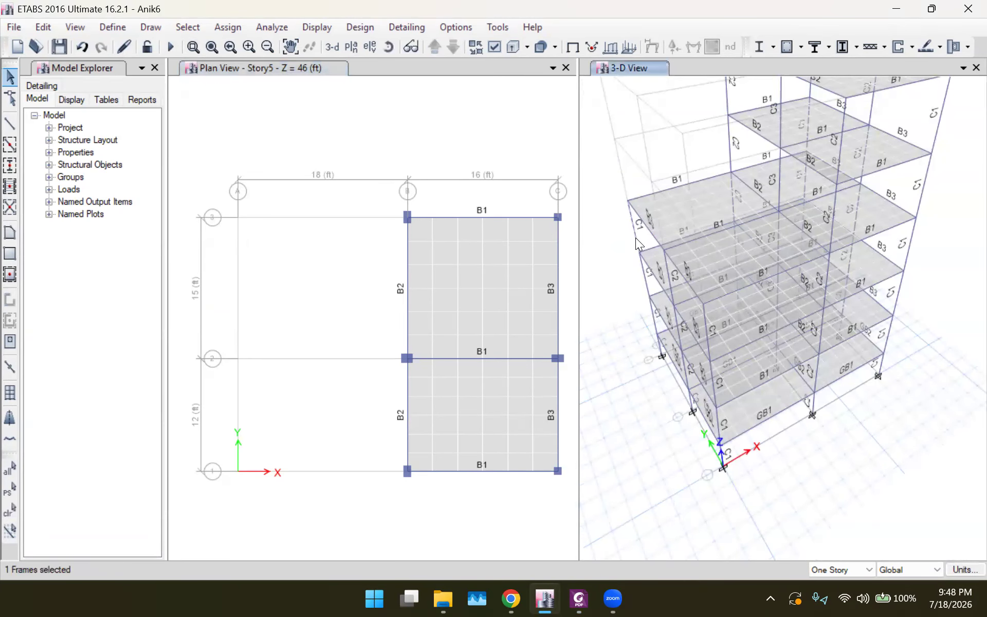
{"action": "left_click", "coordinate": [836, 572]}
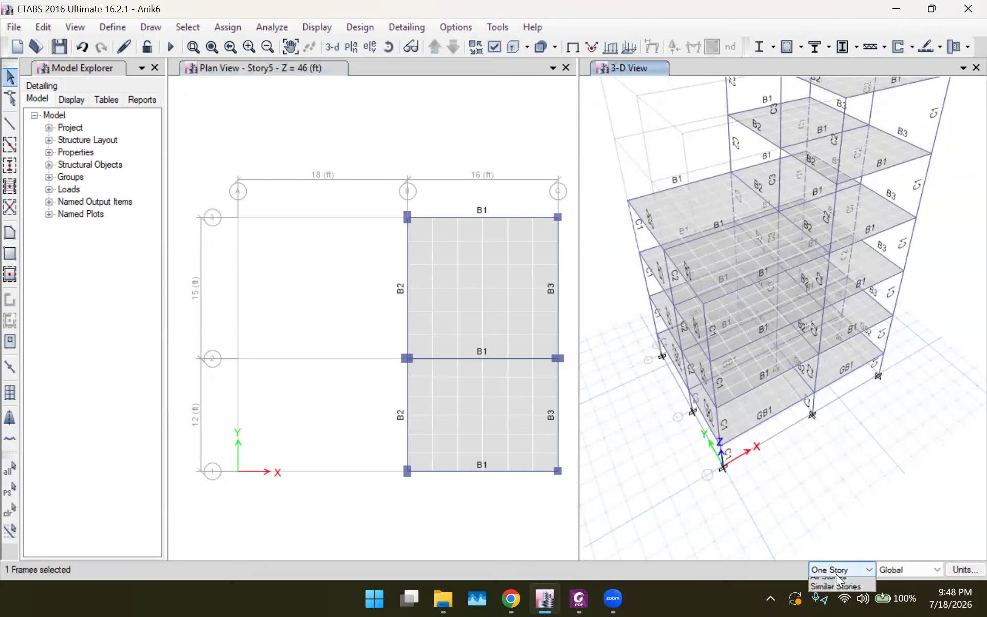
{"action": "left_click", "coordinate": [837, 593]}
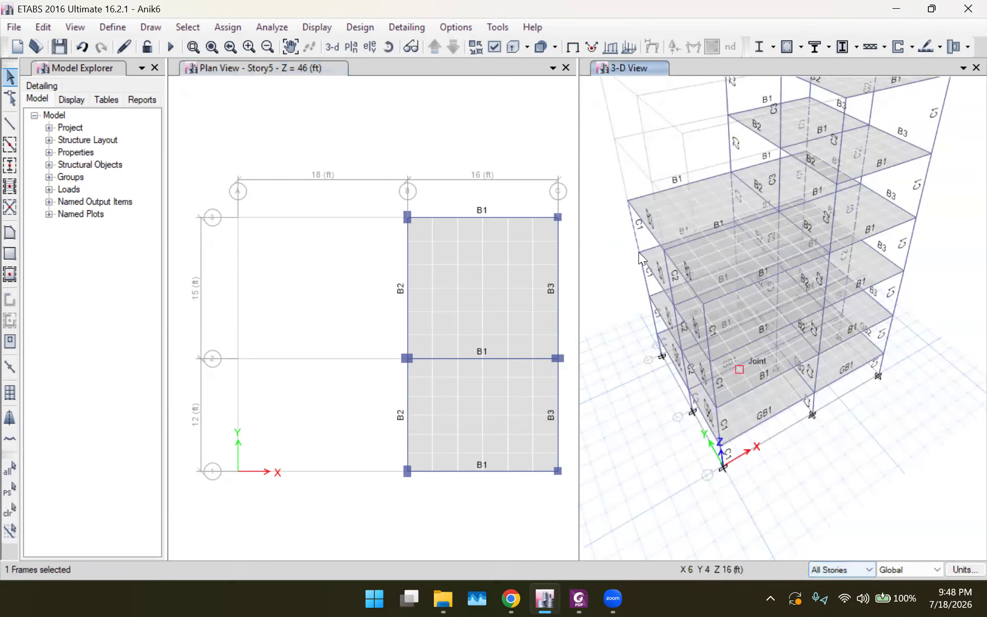
{"action": "left_click", "coordinate": [636, 237]}
{"action": "left_click", "coordinate": [644, 273]}
{"action": "left_click", "coordinate": [644, 273]}
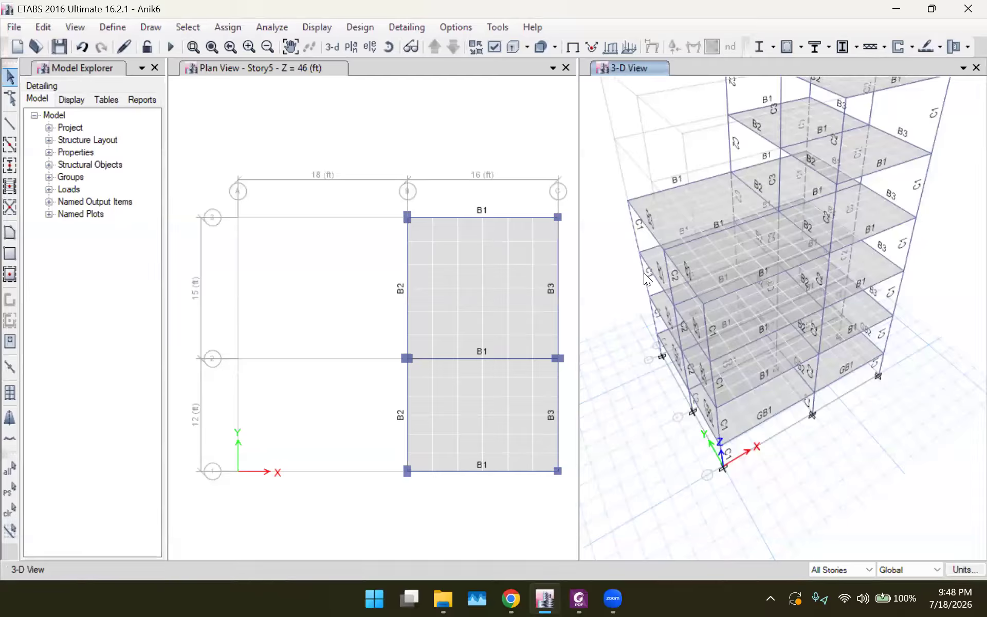
Step: Bring the plan view down to Story3 and delete the C1 corner column at grid A-3 on all stories
{"action": "left_click", "coordinate": [449, 60]}
{"action": "left_click", "coordinate": [452, 47]}
{"action": "left_click", "coordinate": [452, 47]}
{"action": "left_click", "coordinate": [434, 47]}
{"action": "left_click", "coordinate": [454, 48]}
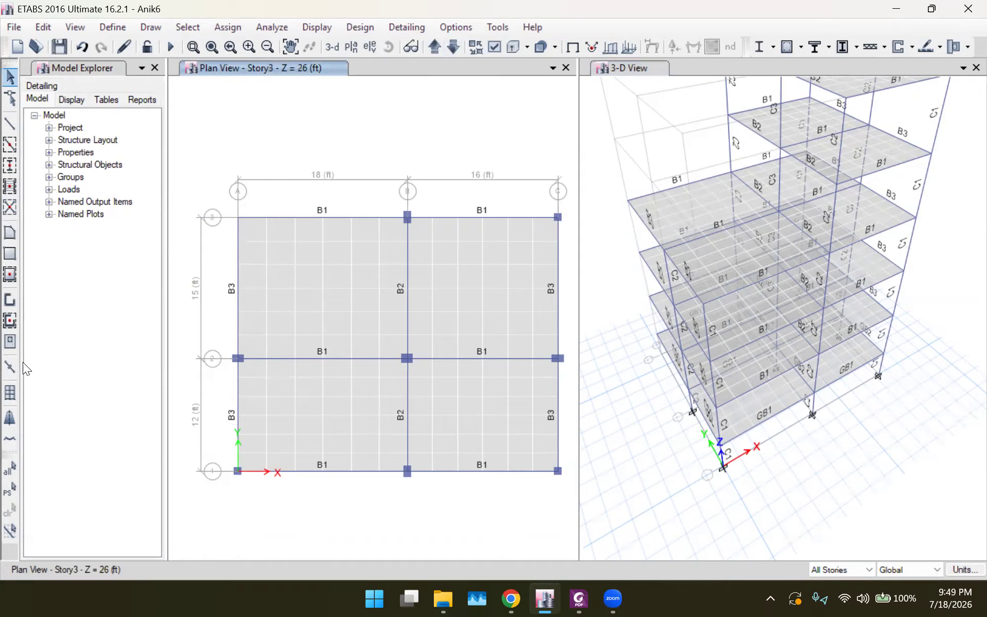
Step: Activate quick column drawing and check the column sizes in the Foxit PDF's Sections list before returning to ETABS
{"action": "left_click", "coordinate": [9, 173]}
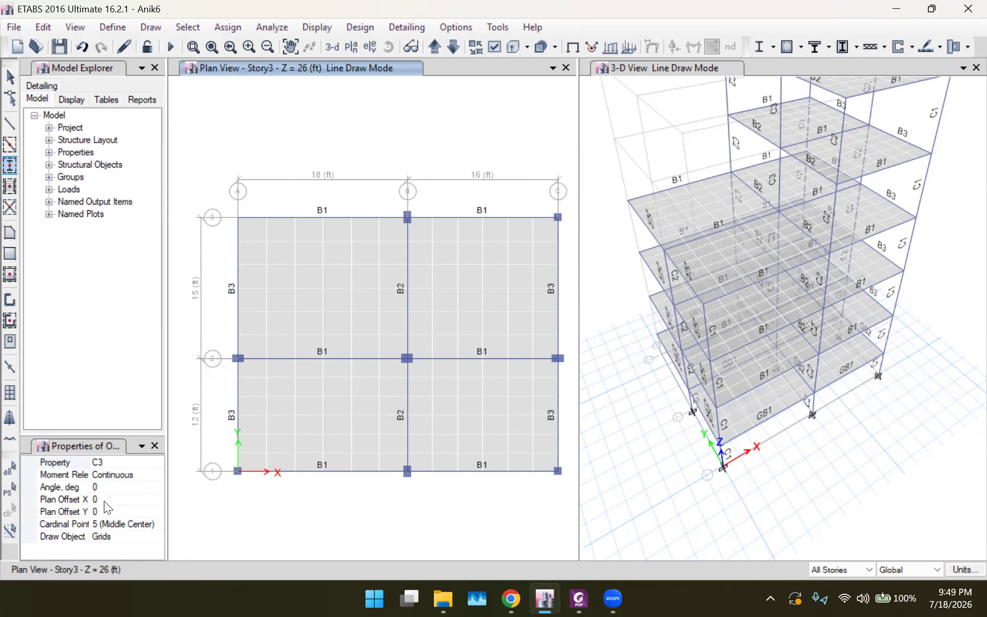
{"action": "left_click", "coordinate": [579, 598]}
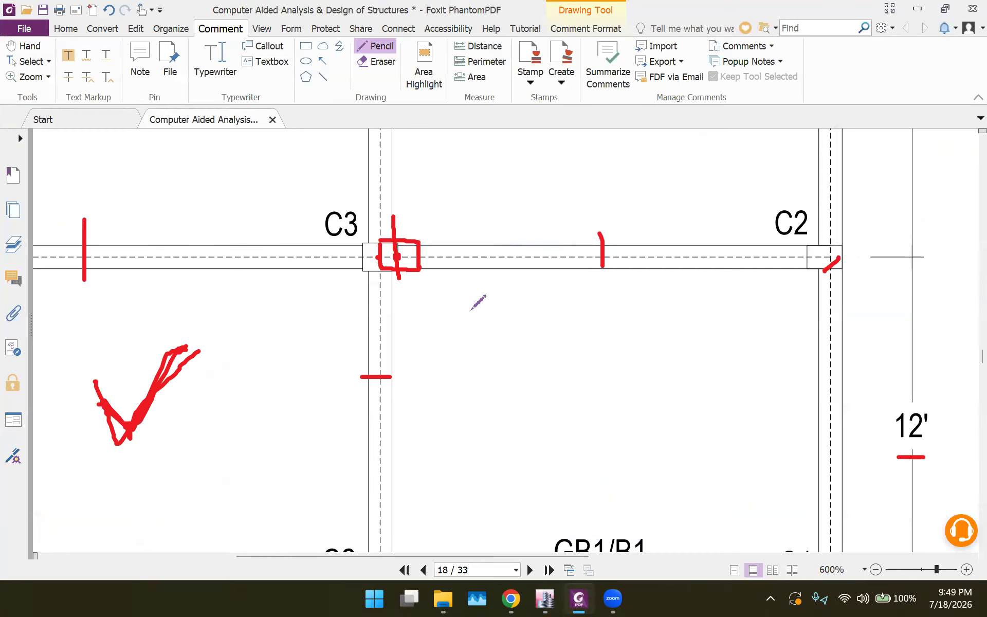
{"action": "scroll", "coordinate": [472, 309], "scroll_direction": "down", "scroll_amount": 2, "text": "ctrl"}
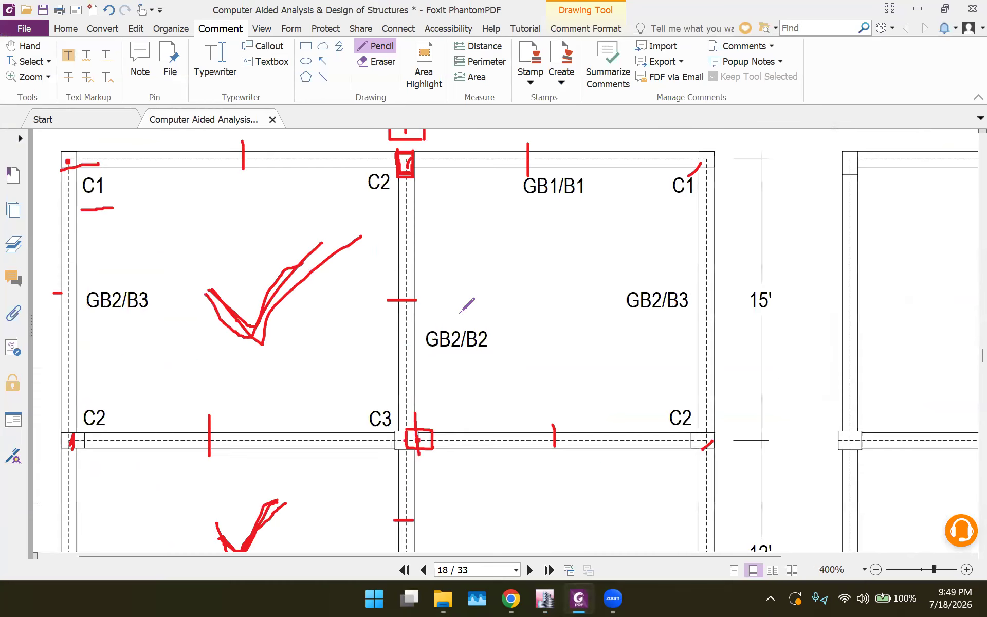
{"action": "scroll", "coordinate": [686, 372], "scroll_direction": "down", "scroll_amount": 5}
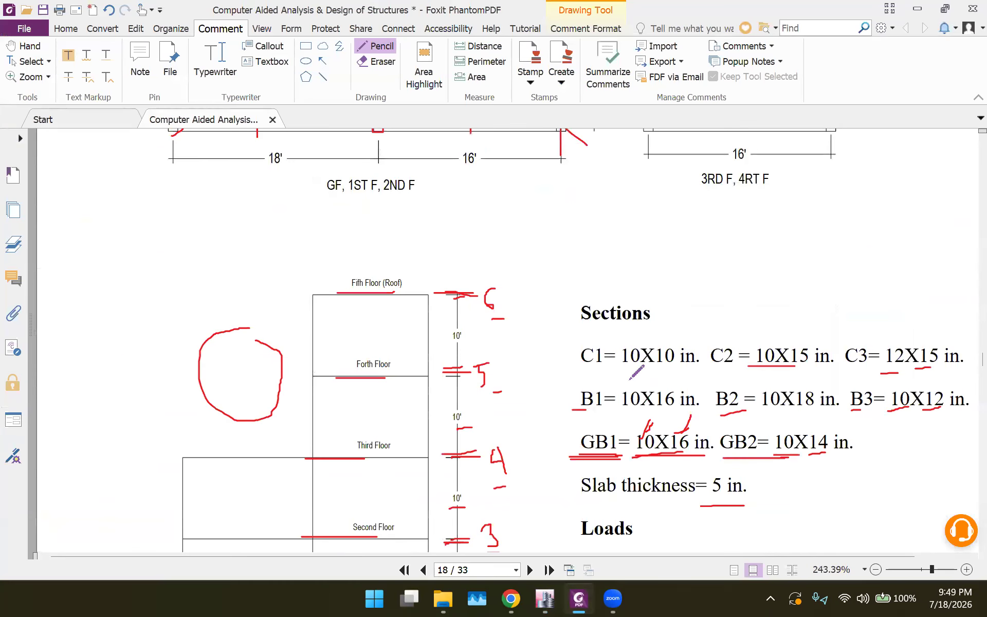
{"action": "left_click", "coordinate": [545, 598]}
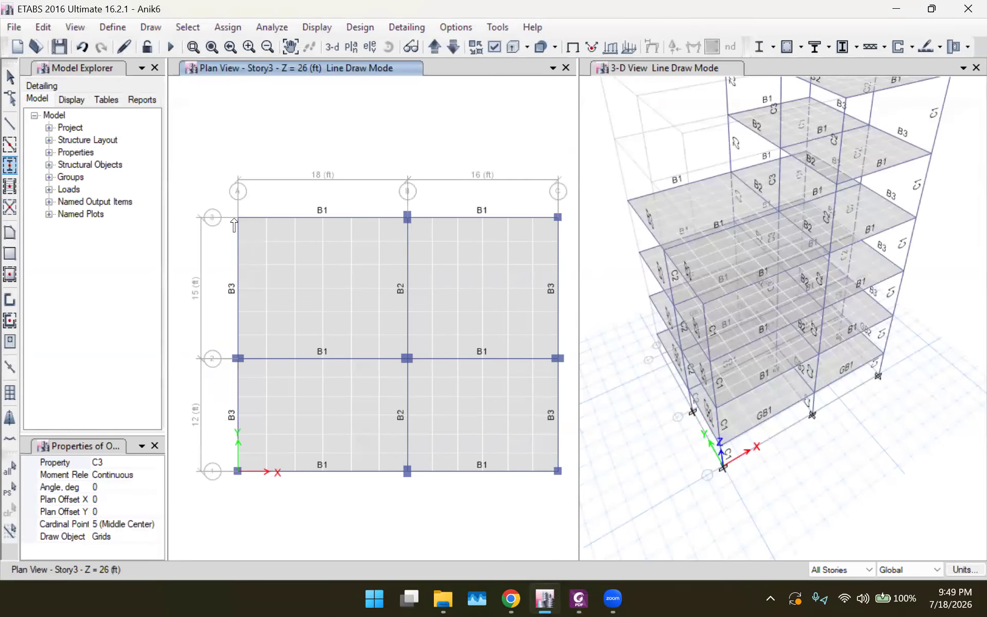
Step: Place a C1 column at grid point A-3 on the Story3 plan with Plan Offset X set to 5
{"action": "scroll", "coordinate": [237, 224], "scroll_direction": "up", "scroll_amount": 5}
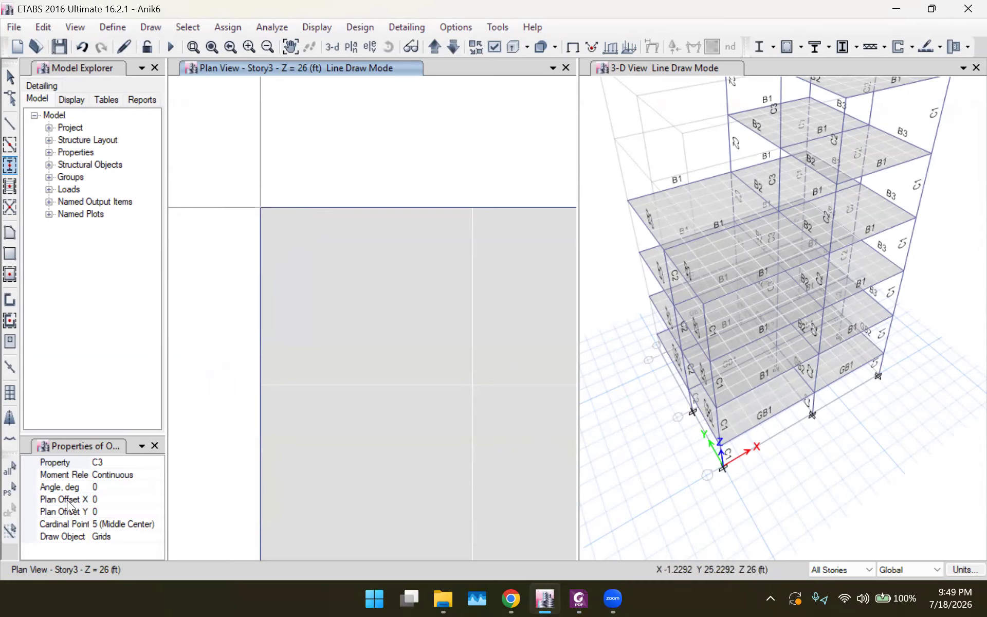
{"action": "left_click", "coordinate": [123, 499]}
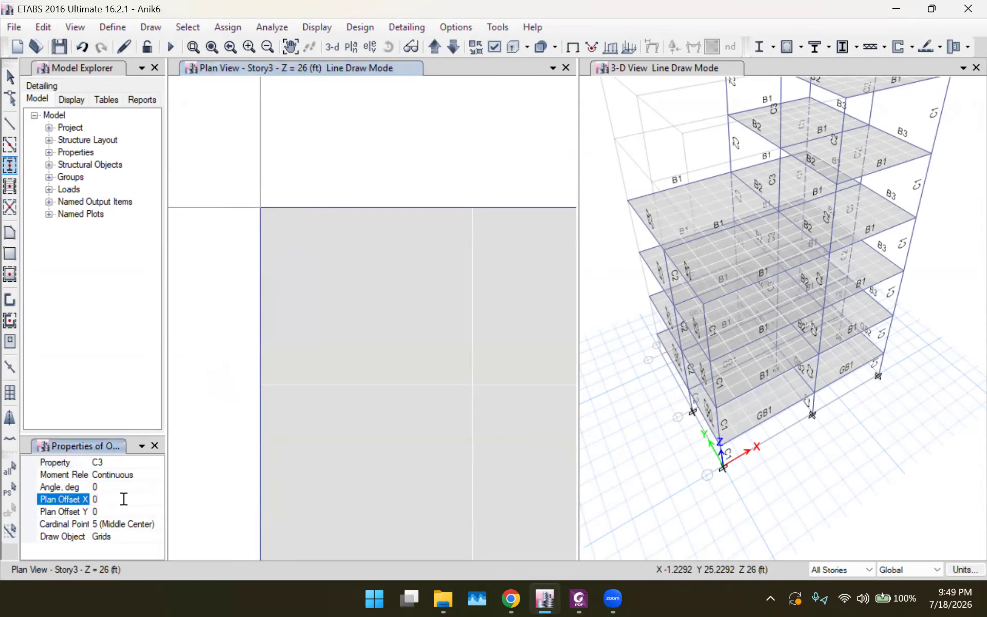
{"action": "key", "text": "BackSpace"}
{"action": "type", "text": "5"}
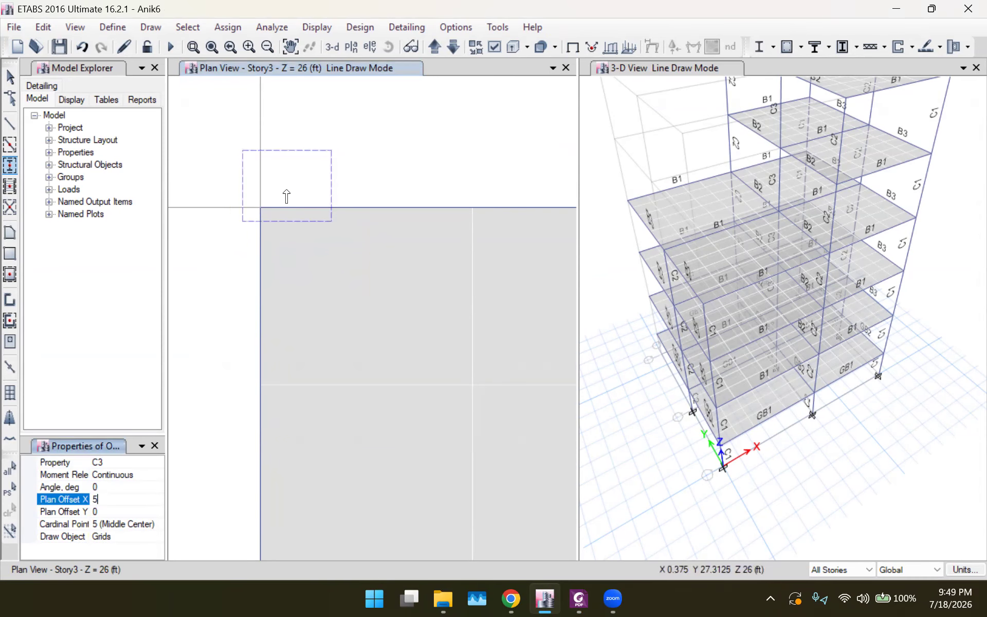
{"action": "left_click", "coordinate": [111, 512]}
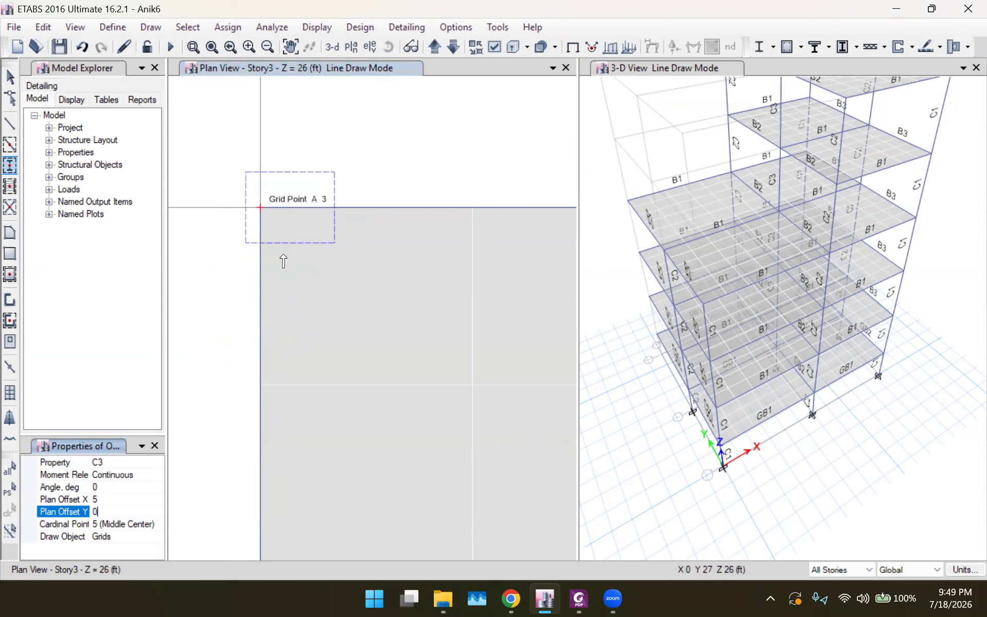
{"action": "left_click", "coordinate": [119, 463]}
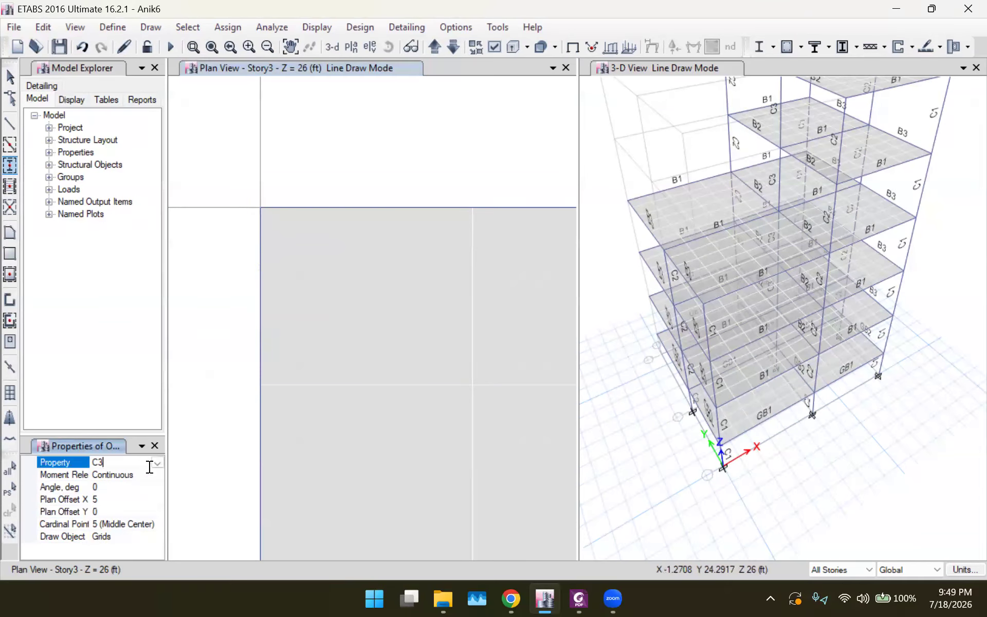
{"action": "left_click", "coordinate": [157, 464]}
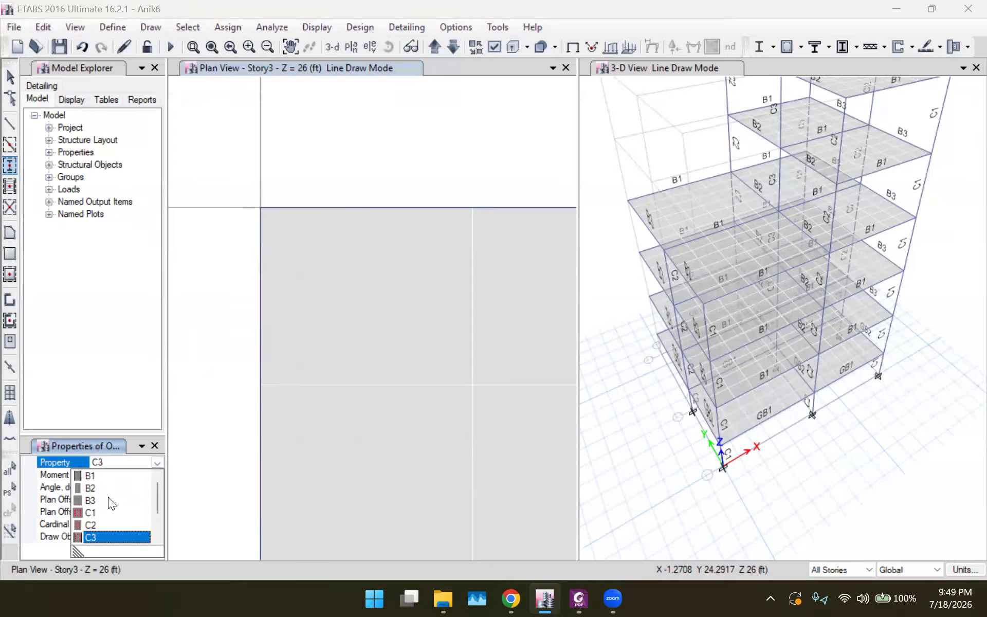
{"action": "left_click", "coordinate": [106, 511]}
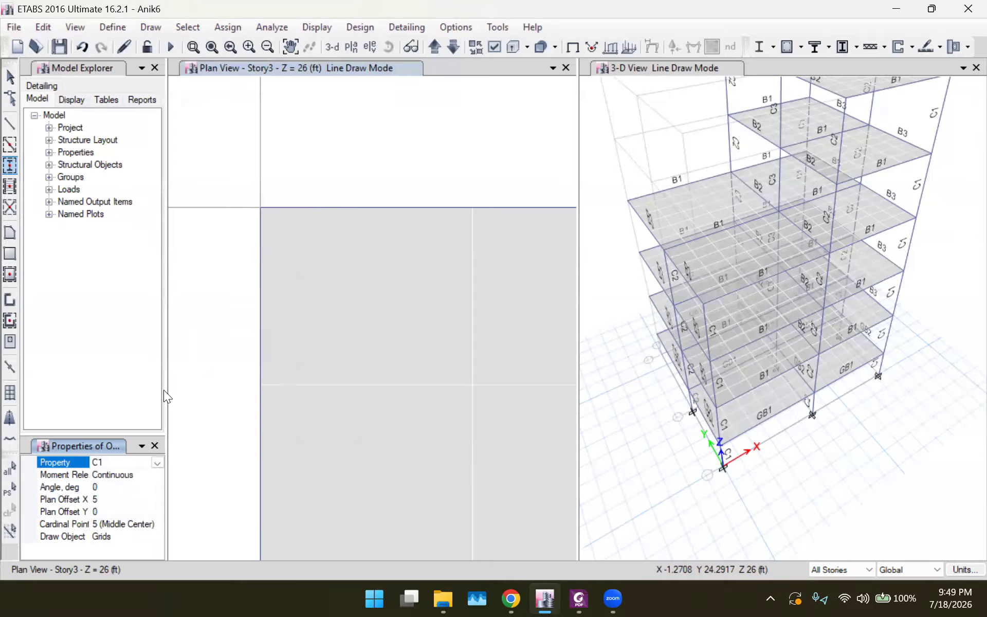
{"action": "left_click", "coordinate": [261, 208]}
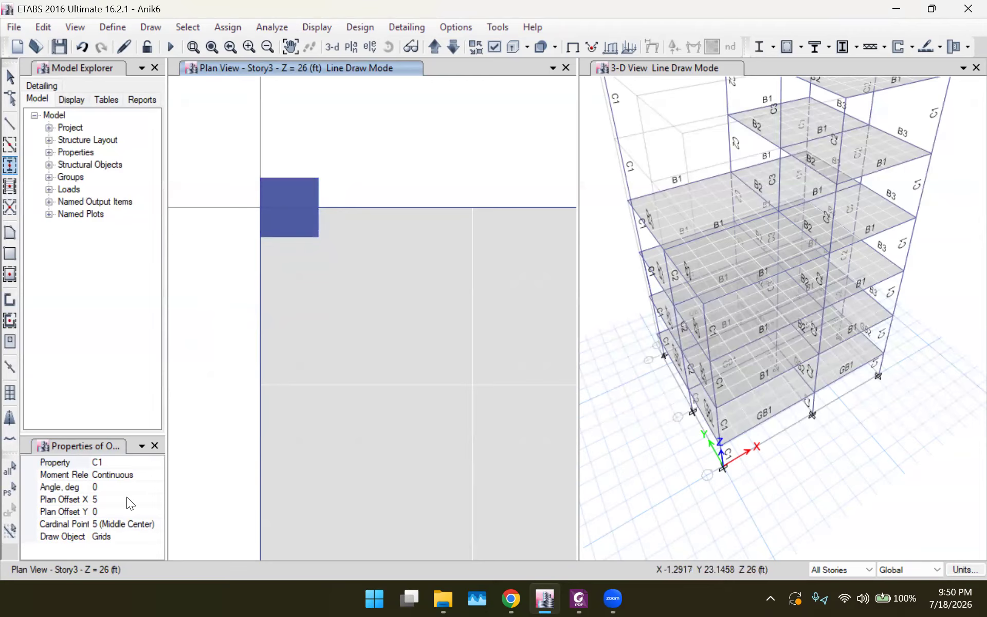
Step: Set Plan Offset Y to 5 and place another C1 column at the slab edge joint at X 3, Y 27
{"action": "left_click", "coordinate": [114, 511]}
{"action": "key", "text": "BackSpace"}
{"action": "type", "text": "5"}
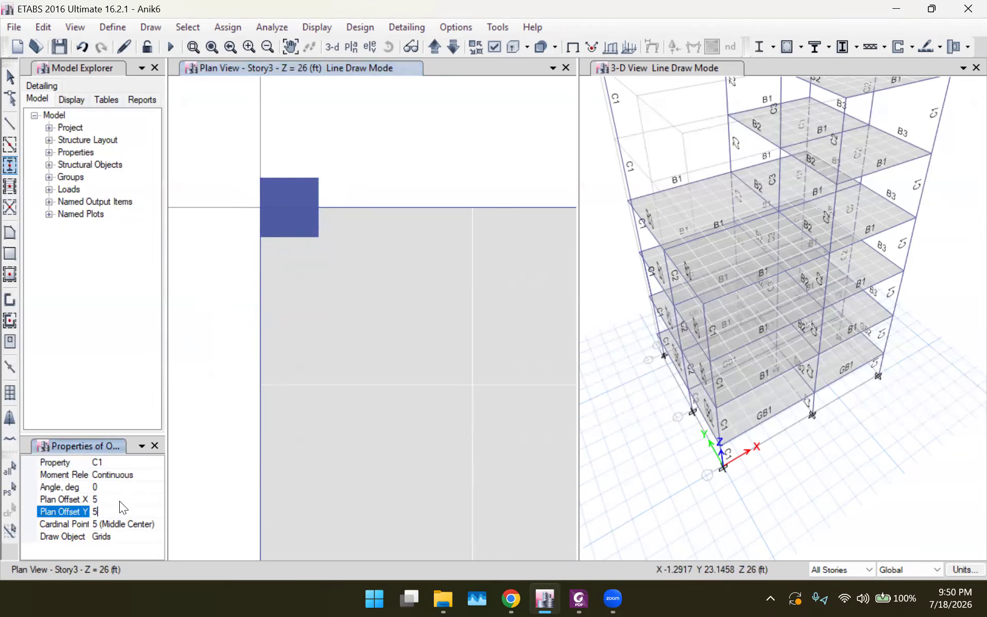
{"action": "left_click", "coordinate": [125, 487]}
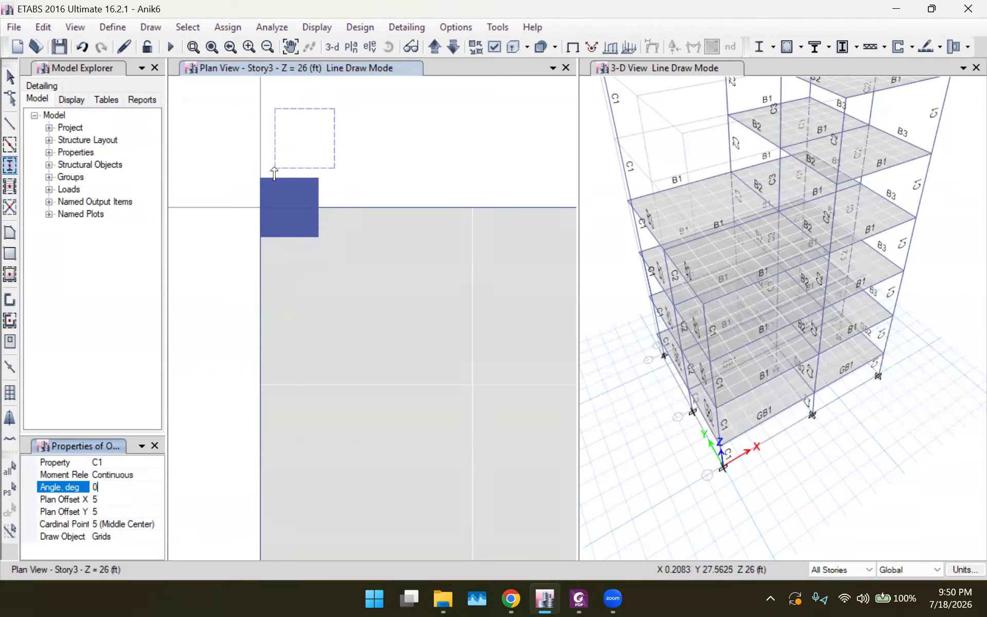
{"action": "left_click", "coordinate": [473, 208]}
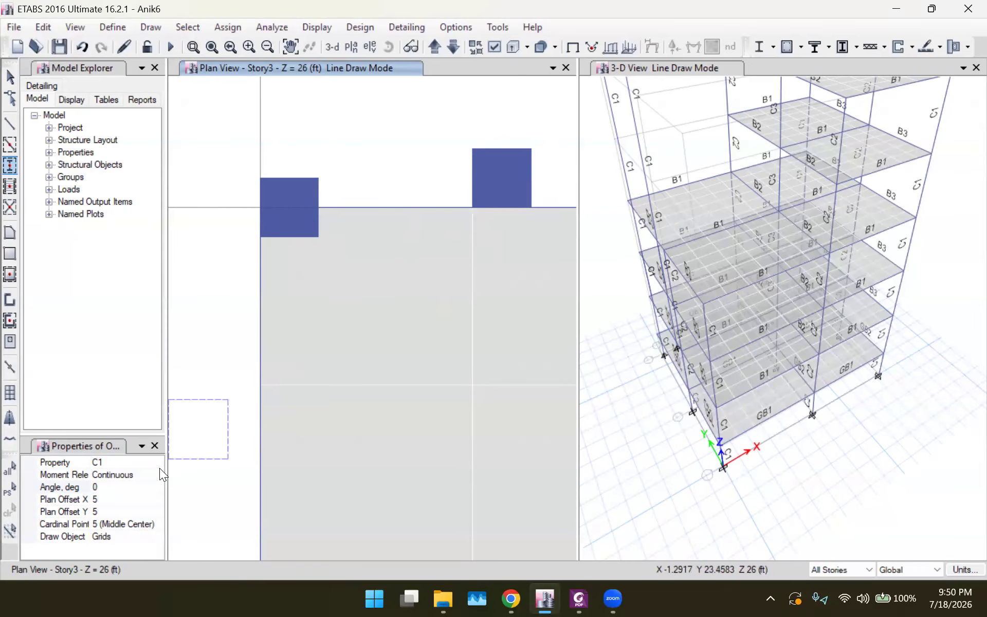
Step: Set Plan Offset Y to -5 and place a further C1 column at the same slab edge joint, X 3, Y 27
{"action": "left_click", "coordinate": [115, 511]}
{"action": "key", "text": "BackSpace"}
{"action": "type", "text": "-5"}
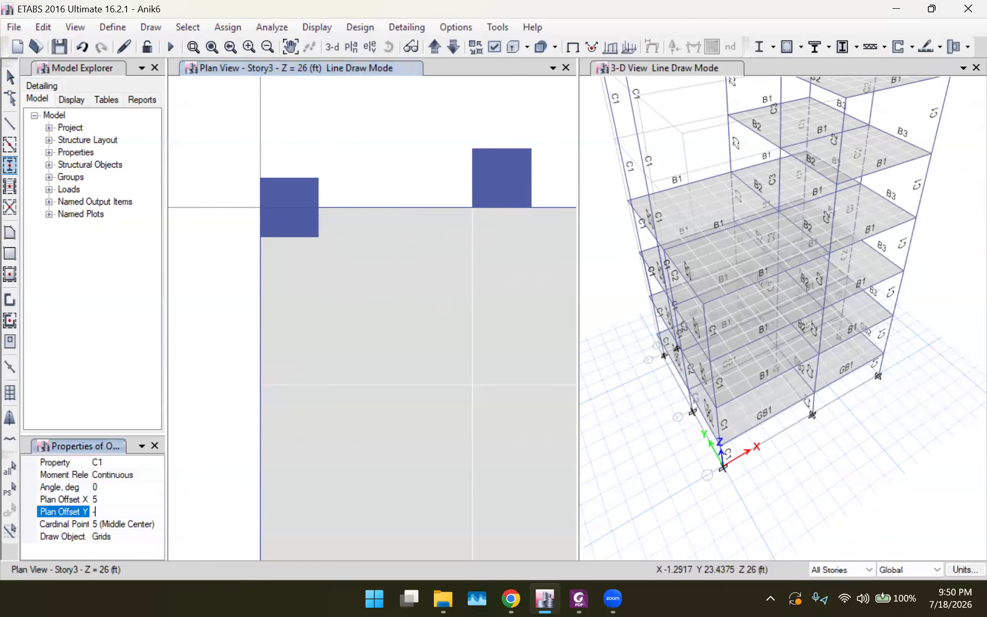
{"action": "left_click", "coordinate": [124, 500]}
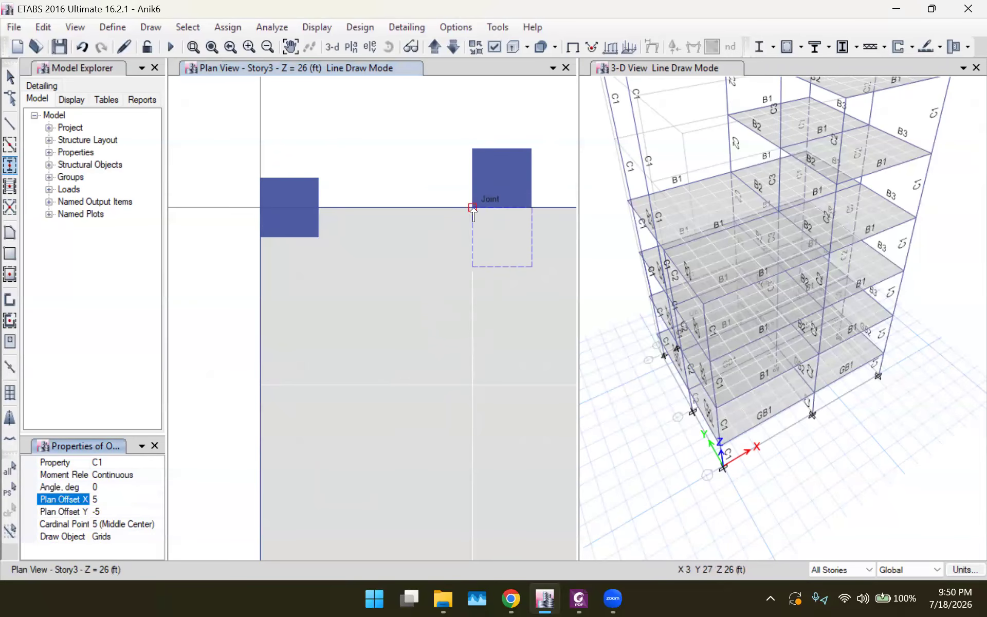
{"action": "left_click", "coordinate": [473, 208]}
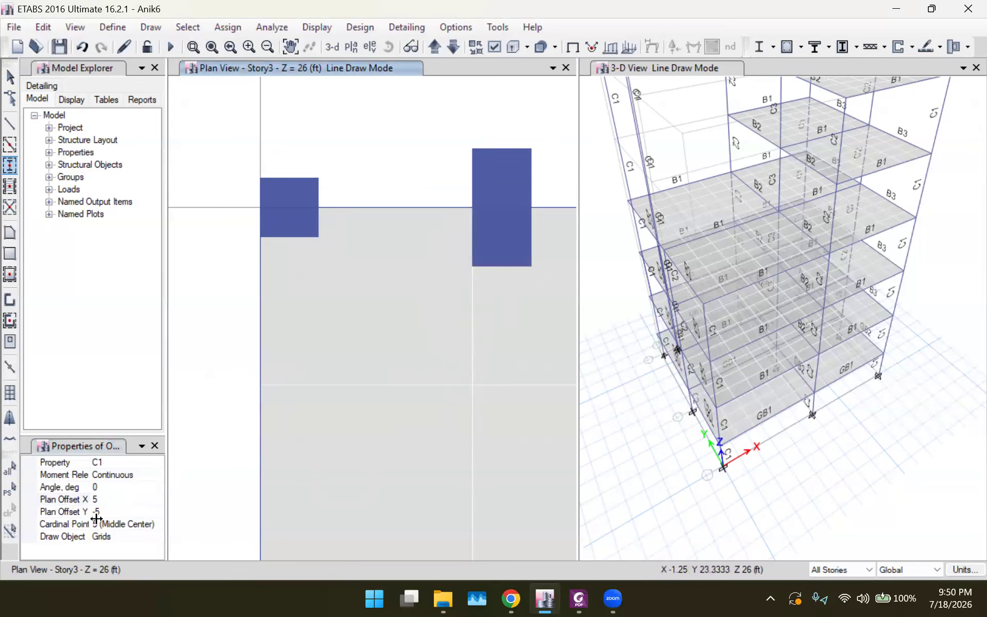
Step: Set Plan Offset X to -5, keep Plan Offset Y at -5, and place another C1 column at the slab edge joint at X 3, Y 27
{"action": "left_click", "coordinate": [122, 499]}
{"action": "key", "text": "BackSpace"}
{"action": "type", "text": "-5"}
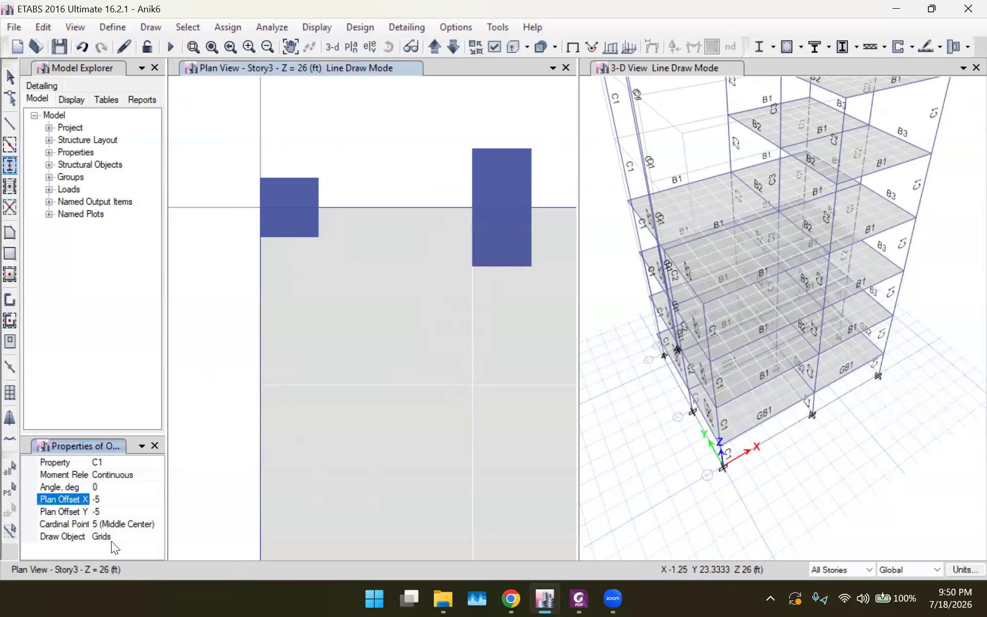
{"action": "left_click", "coordinate": [135, 511]}
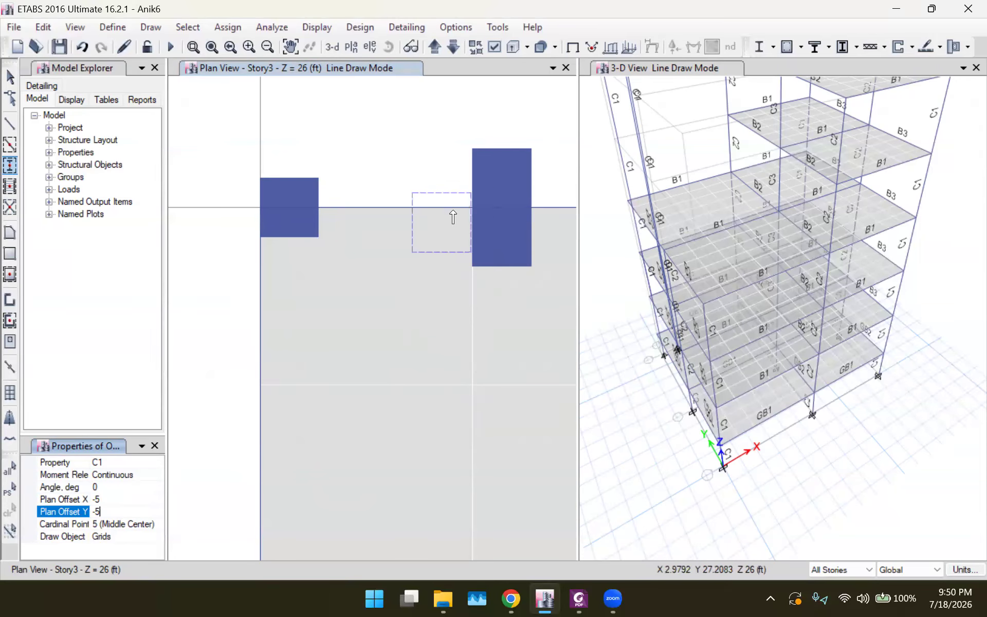
{"action": "left_click", "coordinate": [472, 207]}
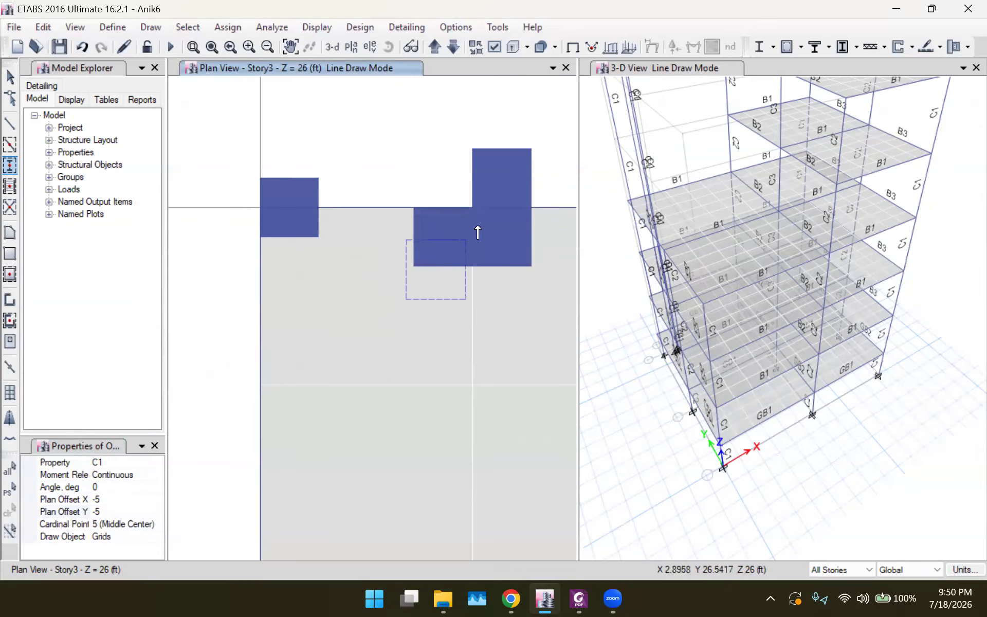
Step: Switch to the Foxit PDF's floor plan and pencil a small offset column rectangle below and left of the C2 column centre on the middle beam line's right end
{"action": "left_click", "coordinate": [576, 598]}
{"action": "scroll", "coordinate": [357, 306], "scroll_direction": "up", "scroll_amount": 4}
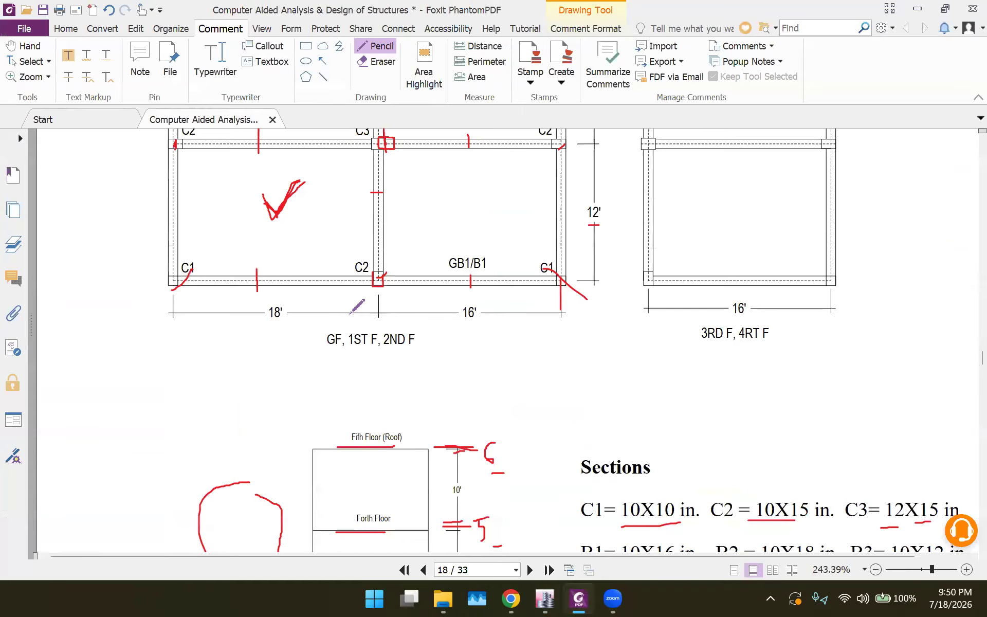
{"action": "scroll", "coordinate": [357, 306], "scroll_direction": "up", "scroll_amount": 4}
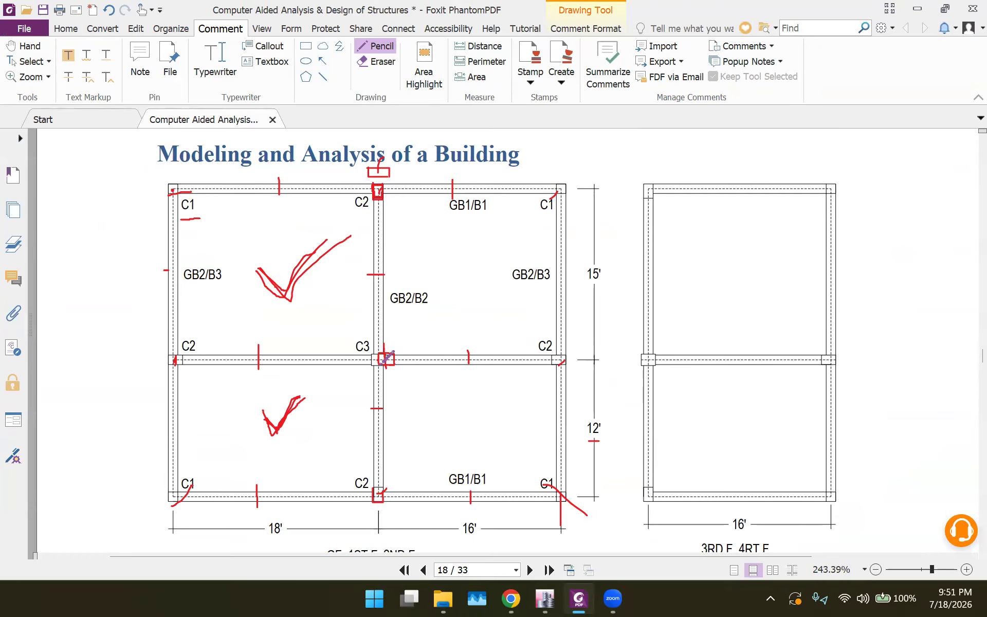
{"action": "scroll", "coordinate": [387, 355], "scroll_direction": "up", "scroll_amount": 5, "text": "ctrl"}
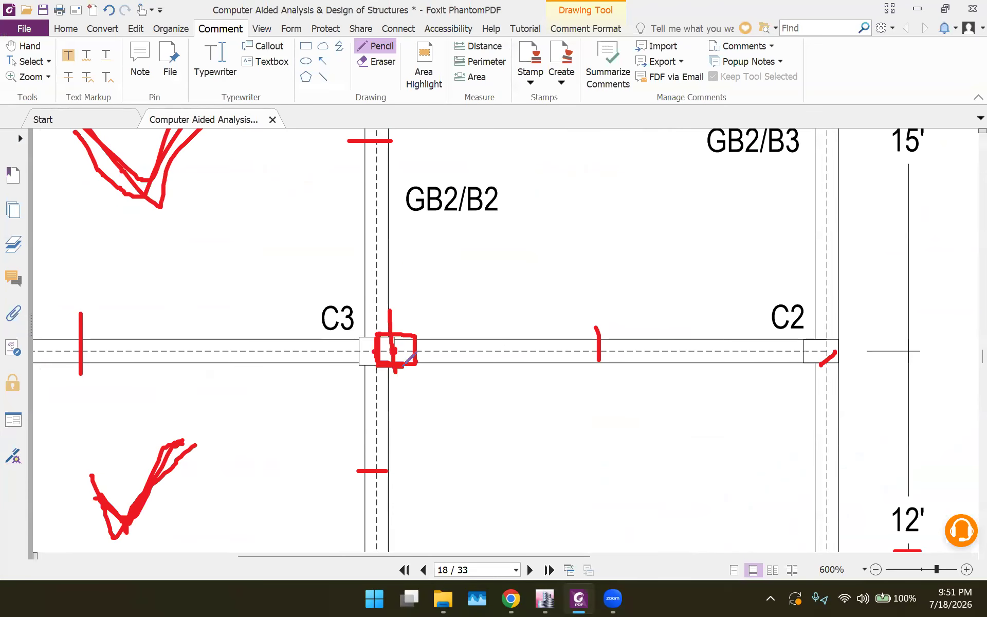
{"action": "mouse_move", "coordinate": [805, 352]}
{"action": "left_mouse_down"}
{"action": "mouse_move", "coordinate": [804, 374]}
{"action": "mouse_move", "coordinate": [825, 381]}
{"action": "left_mouse_up"}
{"action": "left_click_drag", "start_coordinate": [825, 381], "coordinate": [829, 350]}
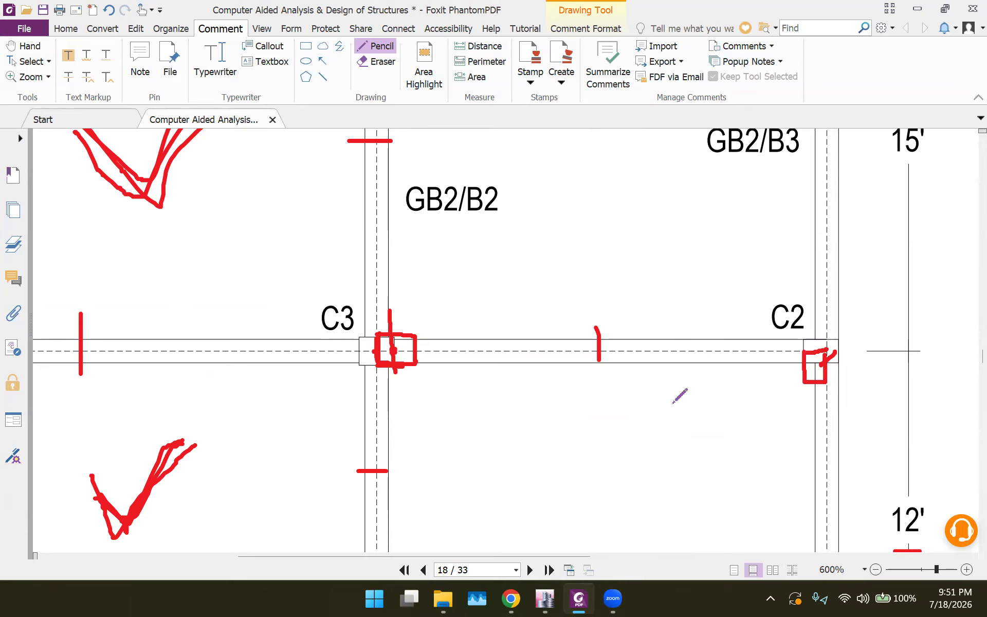
Step: Return to ETABS, end column drawing and bring the whole Story3 plan into view
{"action": "left_click", "coordinate": [542, 599]}
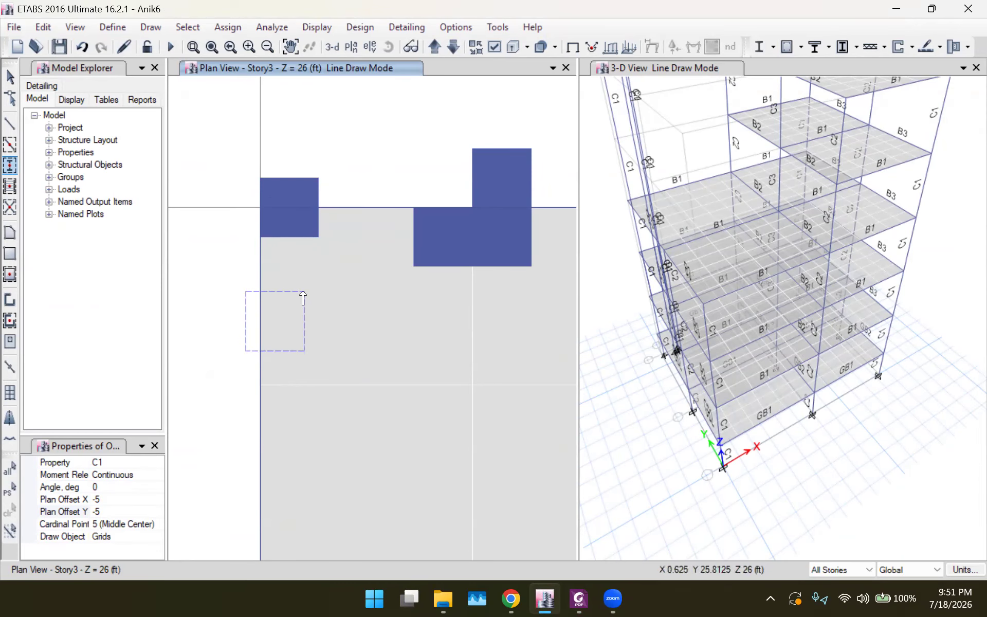
{"action": "key", "text": "Escape"}
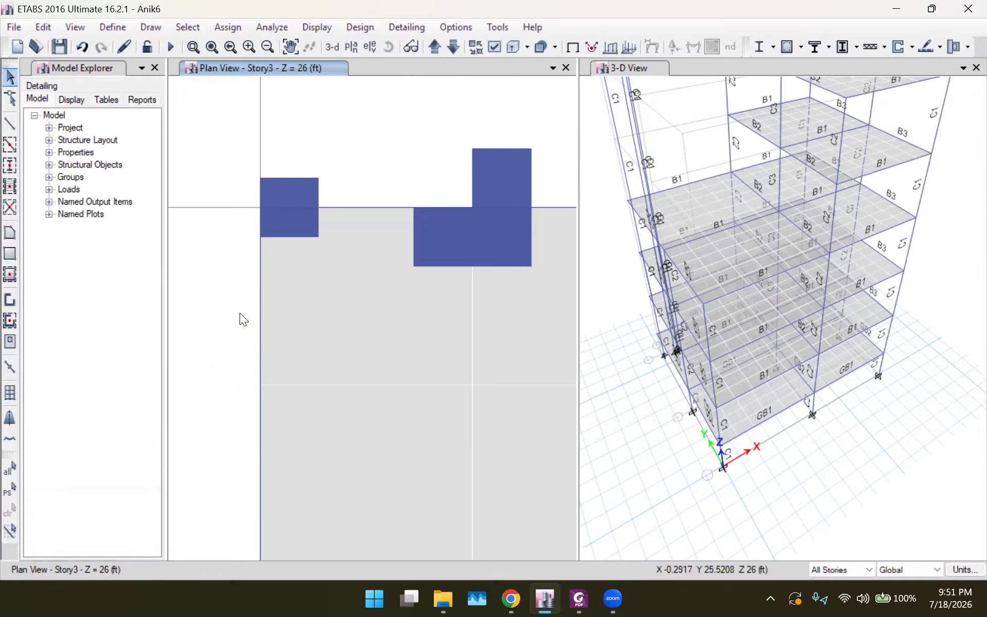
{"action": "scroll", "coordinate": [240, 310], "scroll_direction": "down", "scroll_amount": 3}
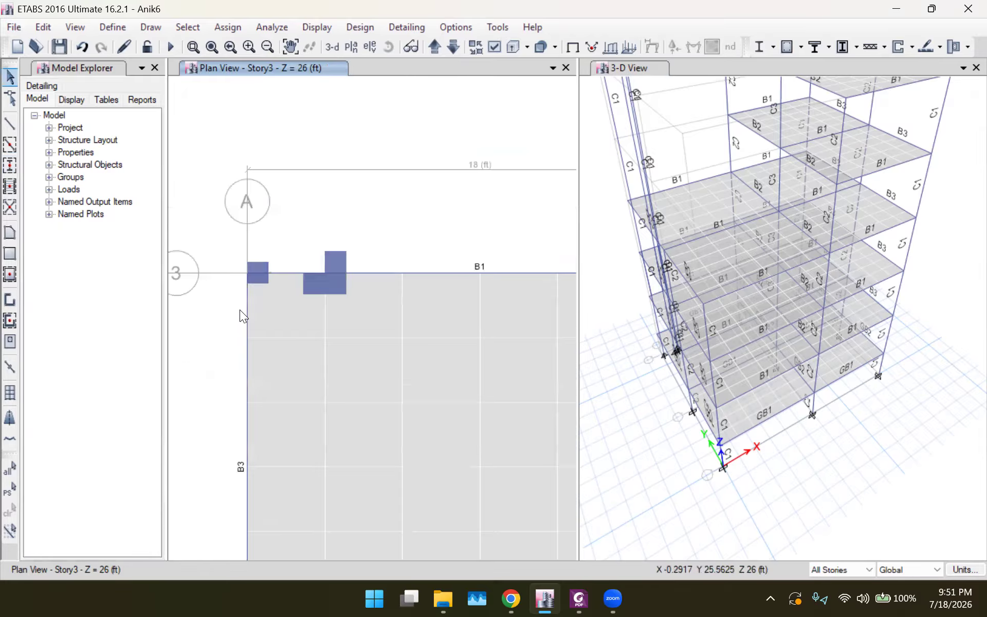
{"action": "scroll", "coordinate": [239, 309], "scroll_direction": "down", "scroll_amount": 3}
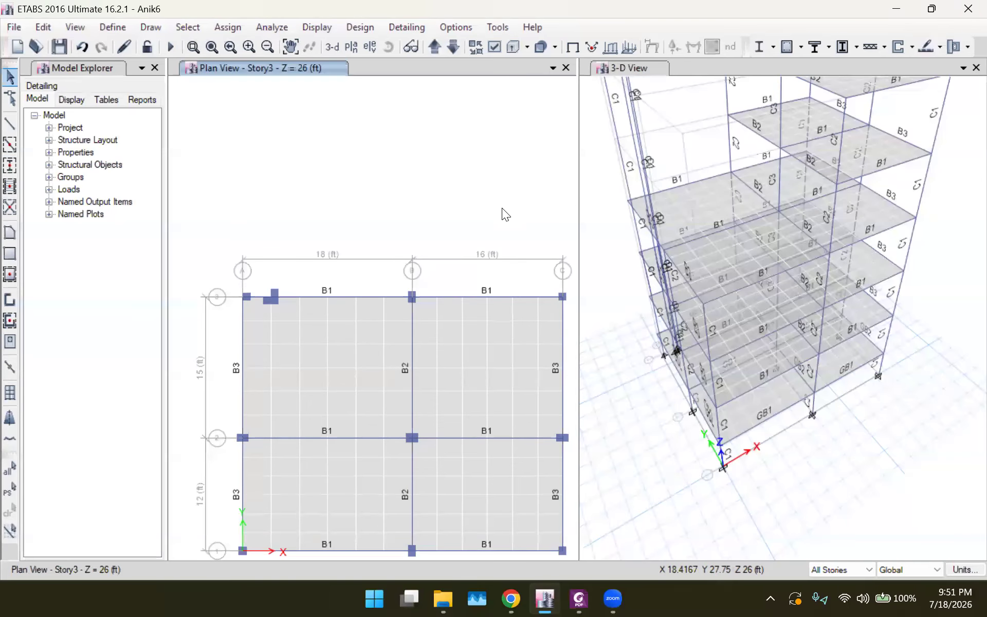